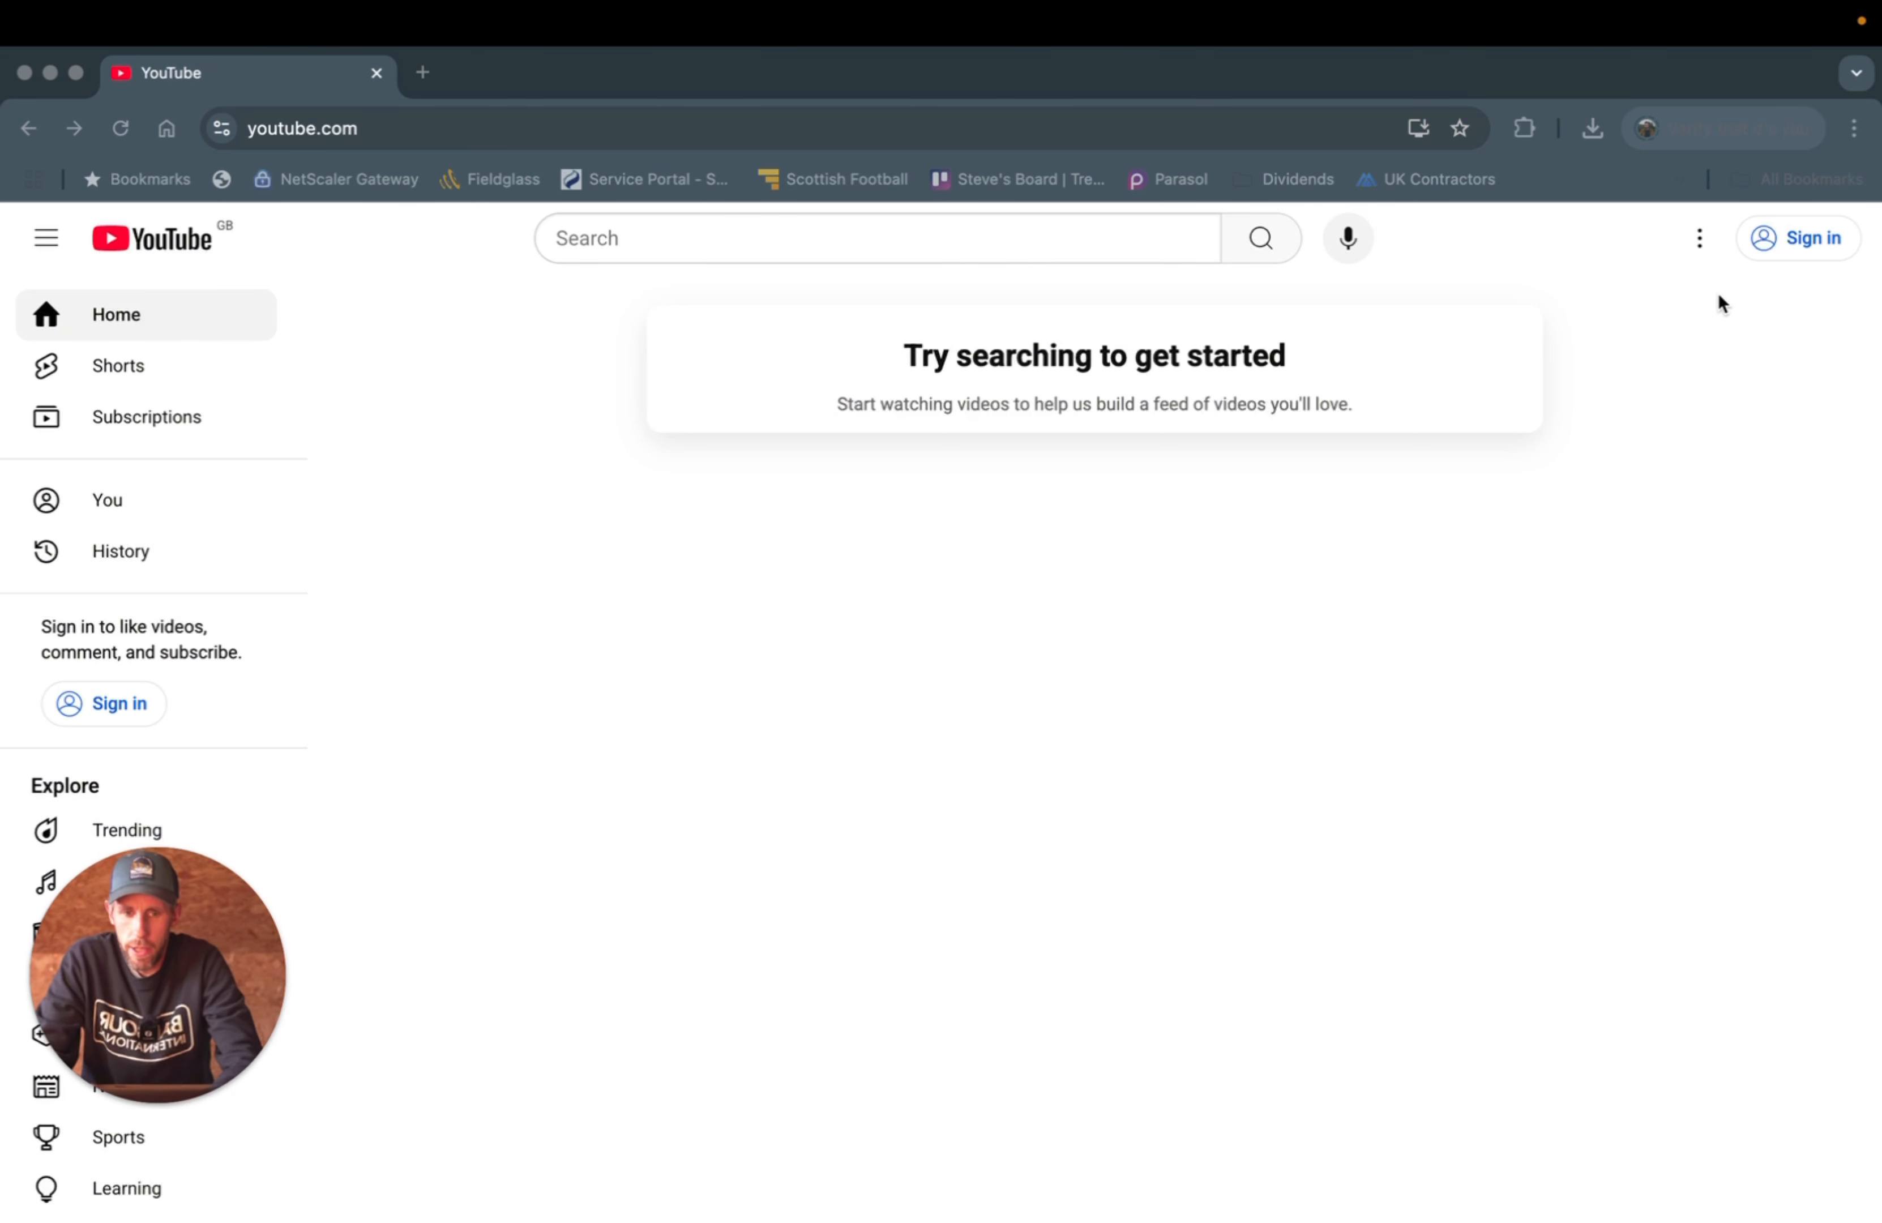
# - Start signing in to YouTube with another account and bring up the create-account options
pyautogui.click(1795, 241)
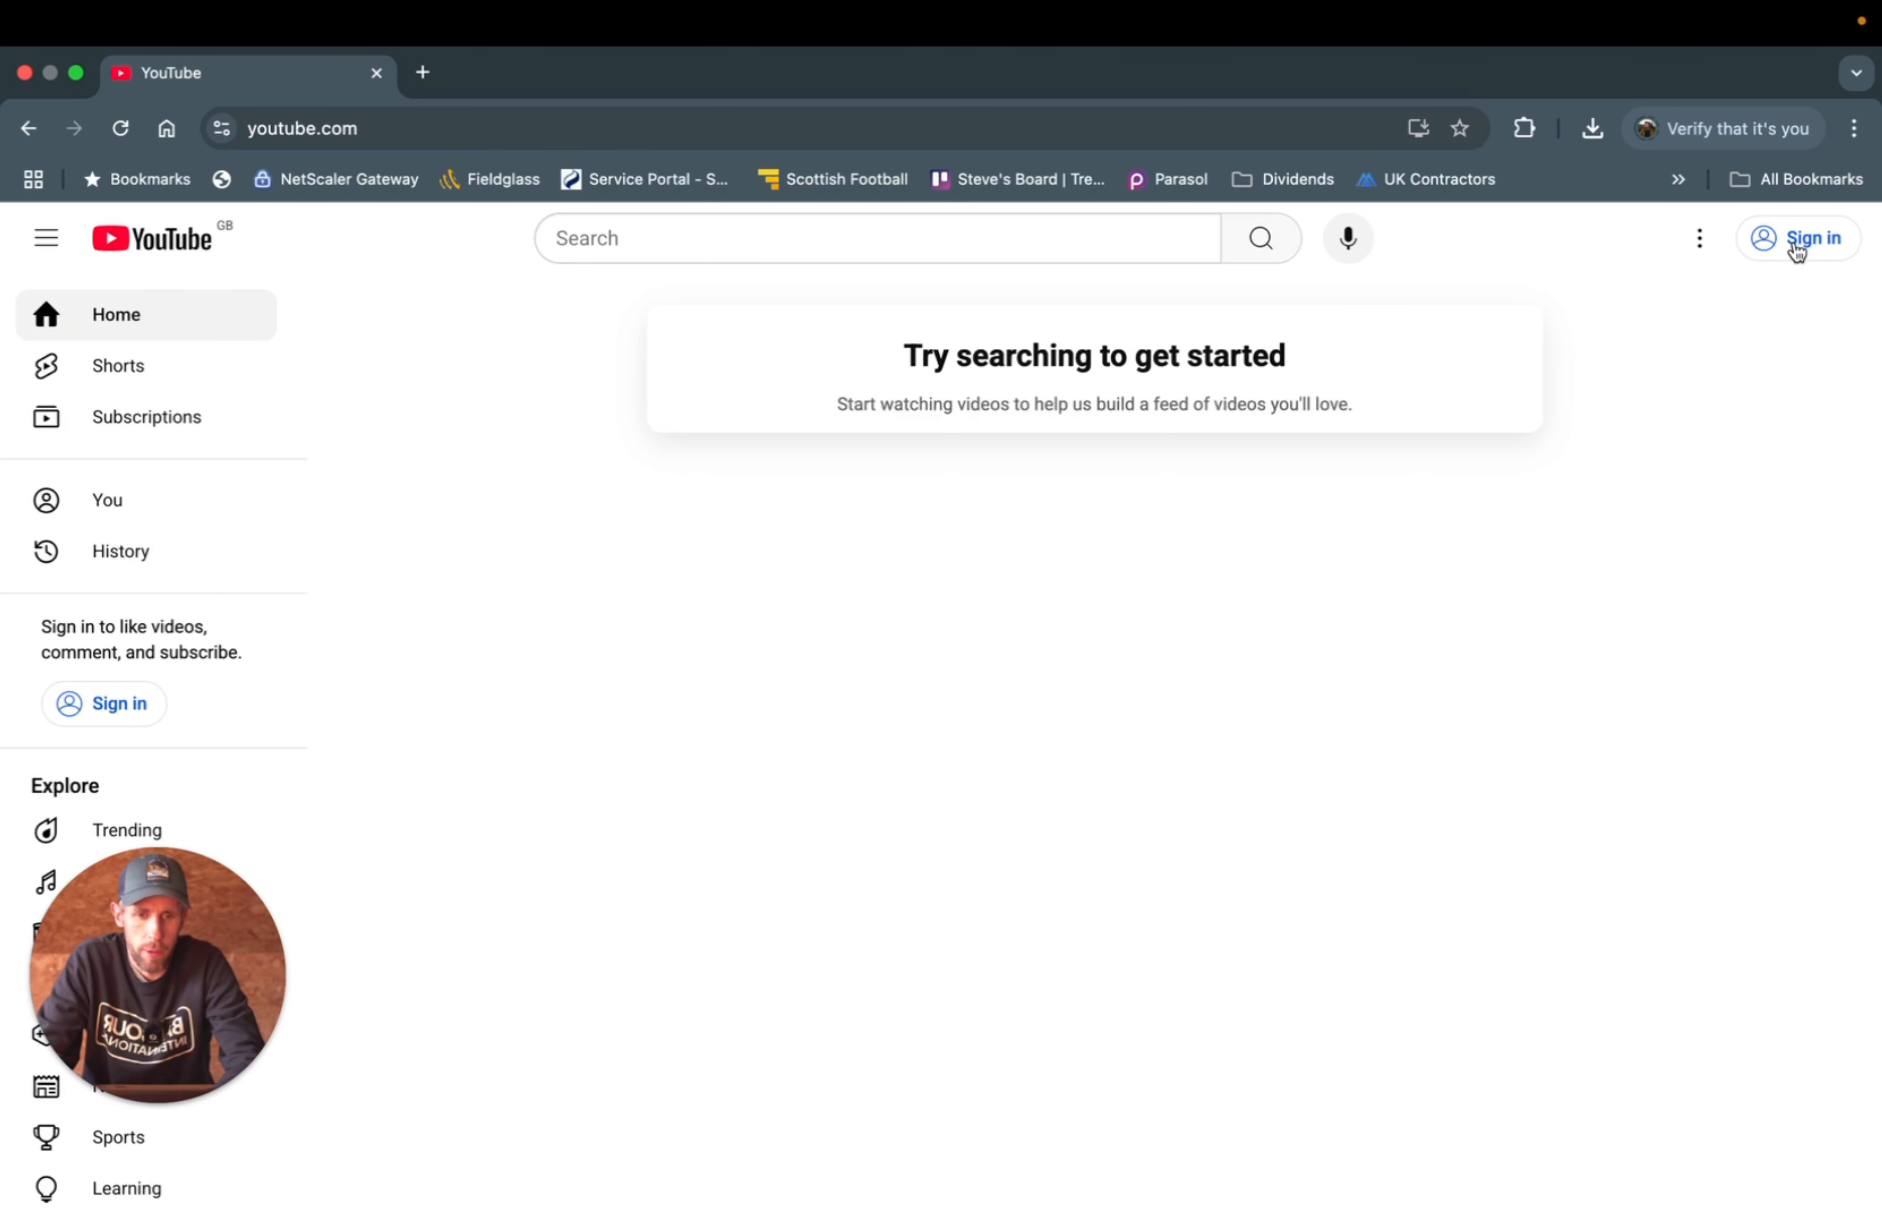
pyautogui.click(1795, 243)
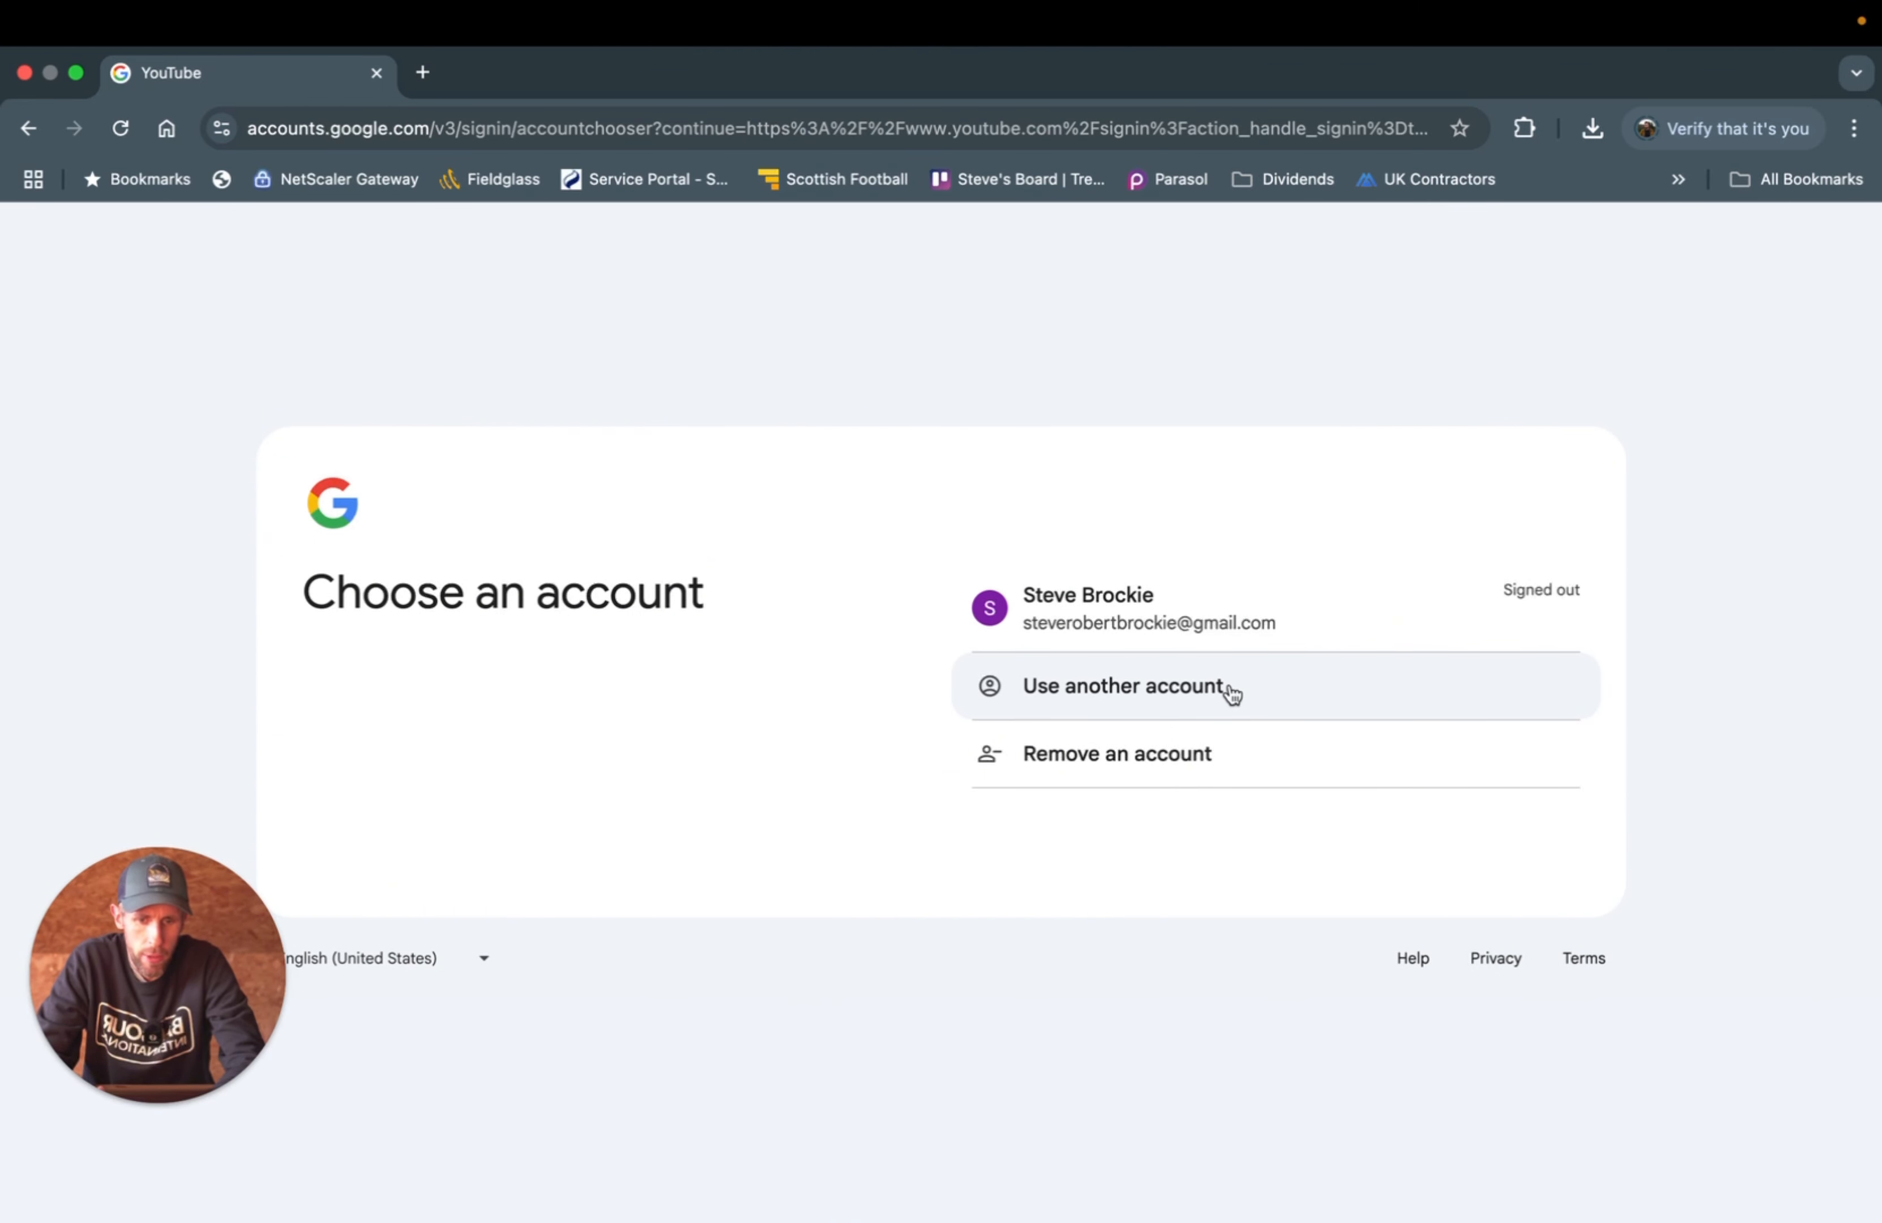
pyautogui.click(1011, 695)
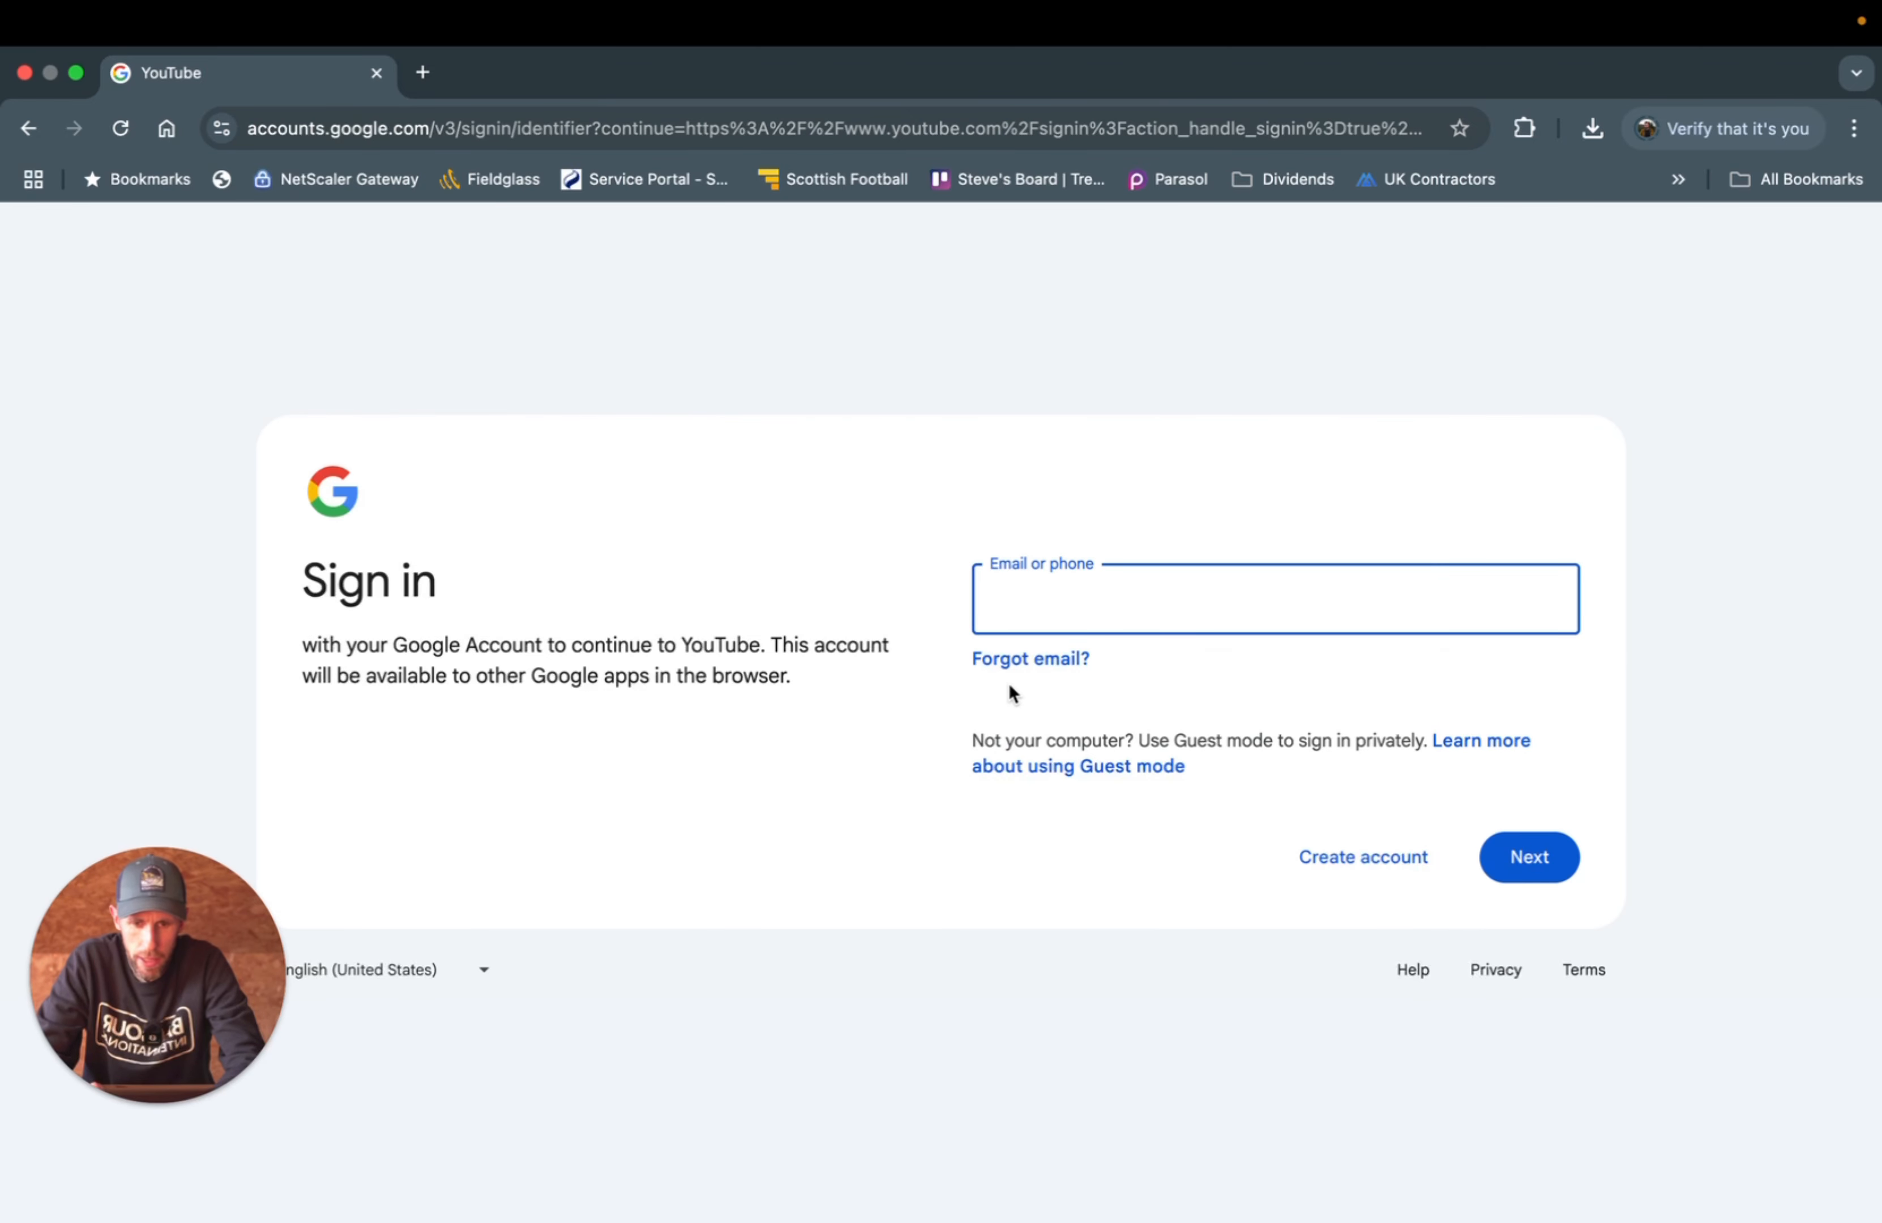
pyautogui.click(1339, 872)
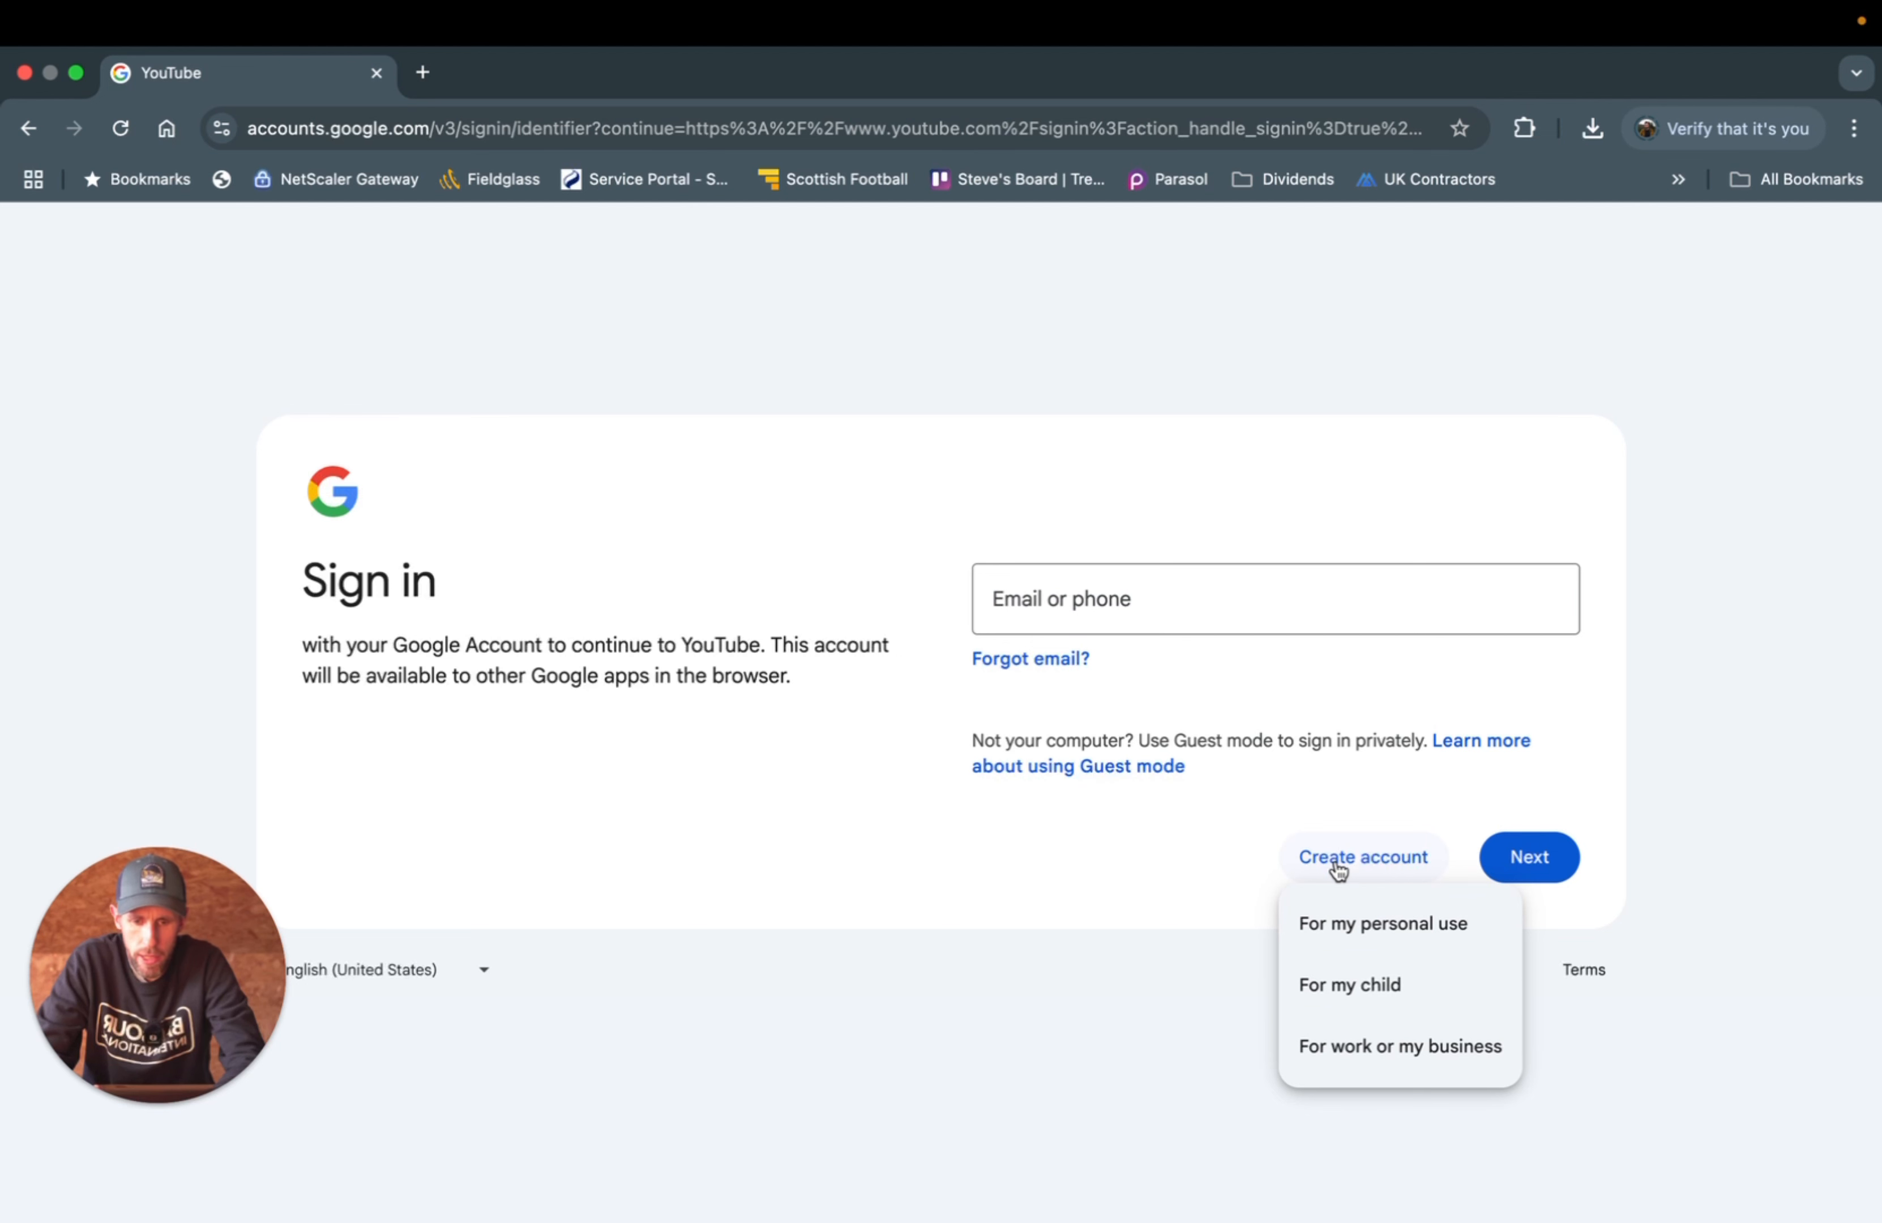
# - Start a personal-use account and enter the user's first and last name
pyautogui.click(1356, 937)
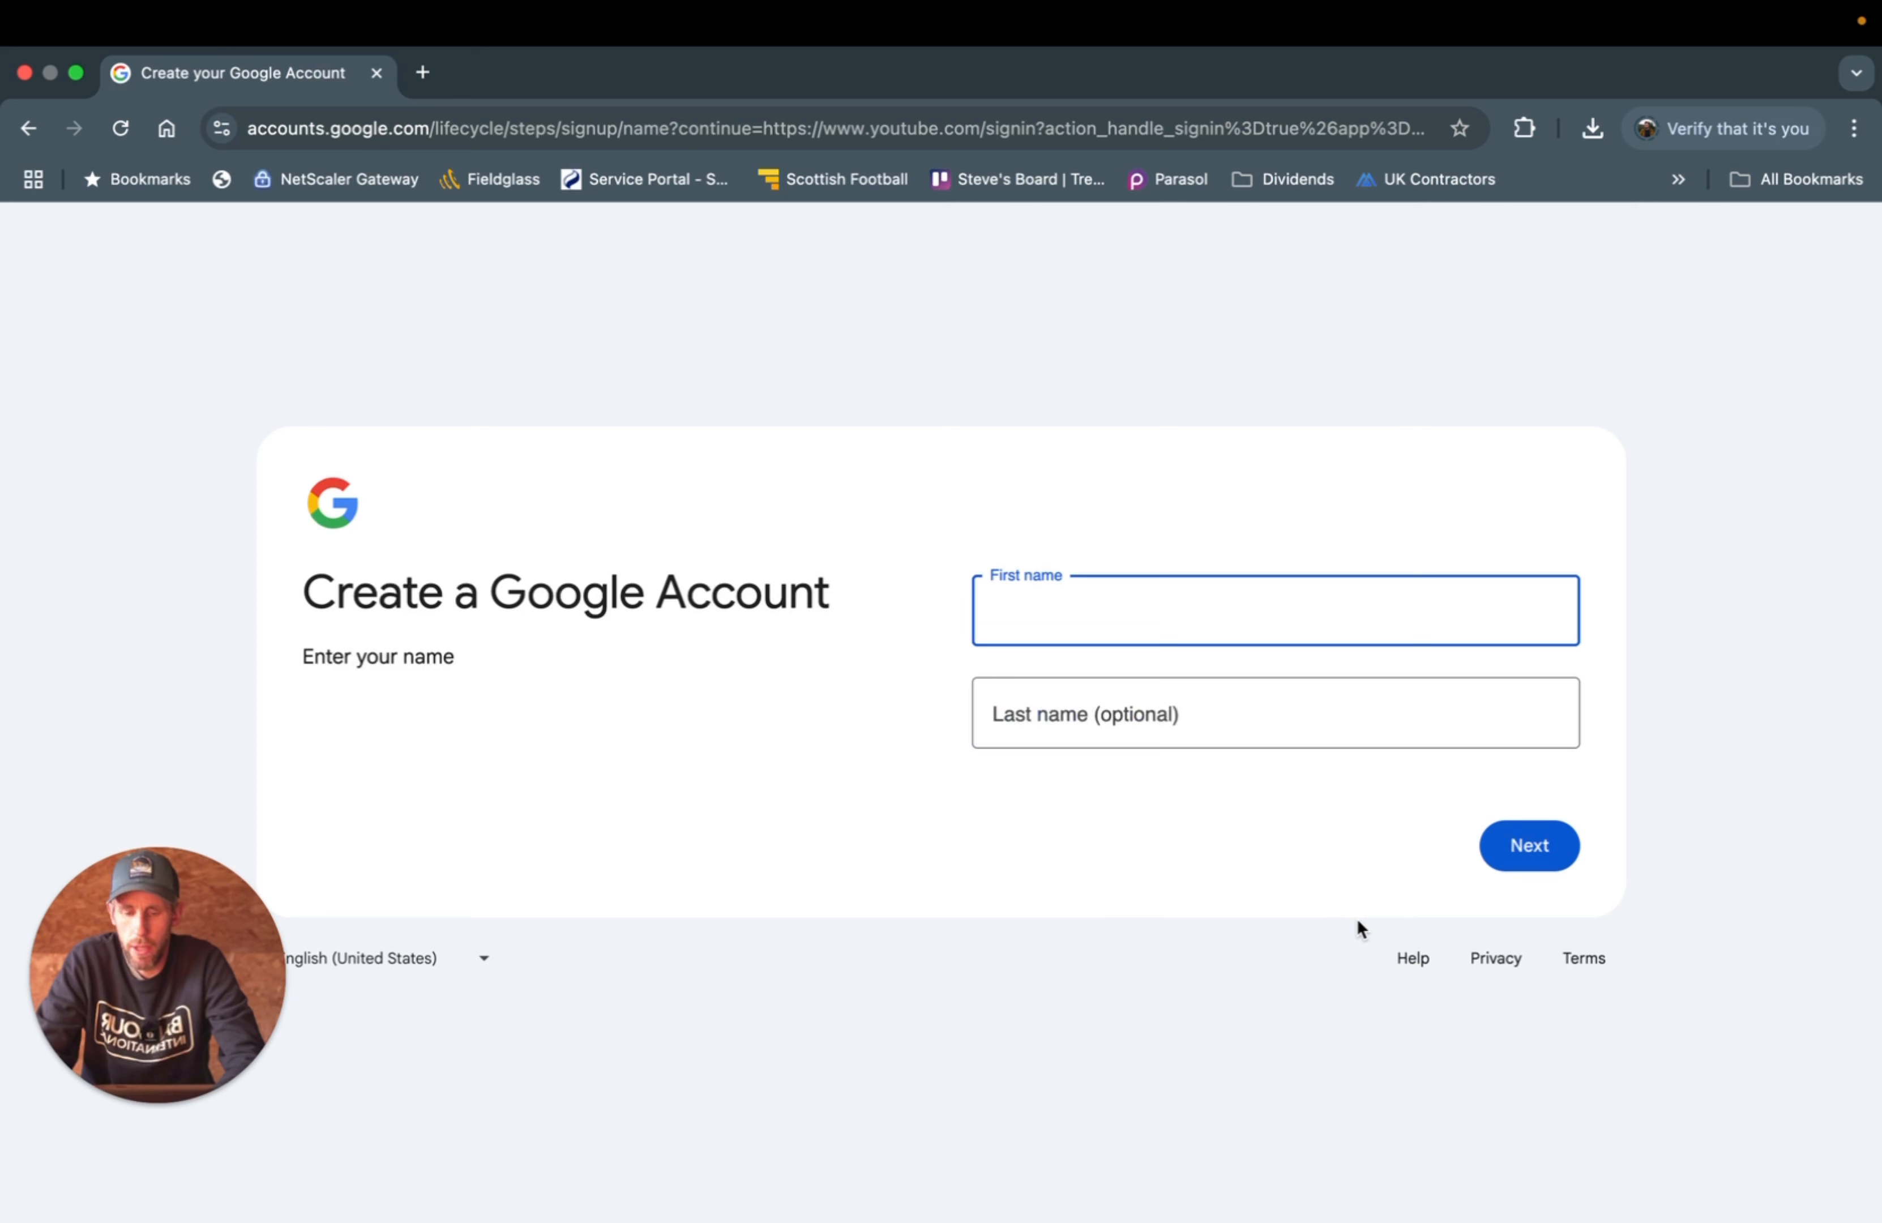
pyautogui.click(1024, 610)
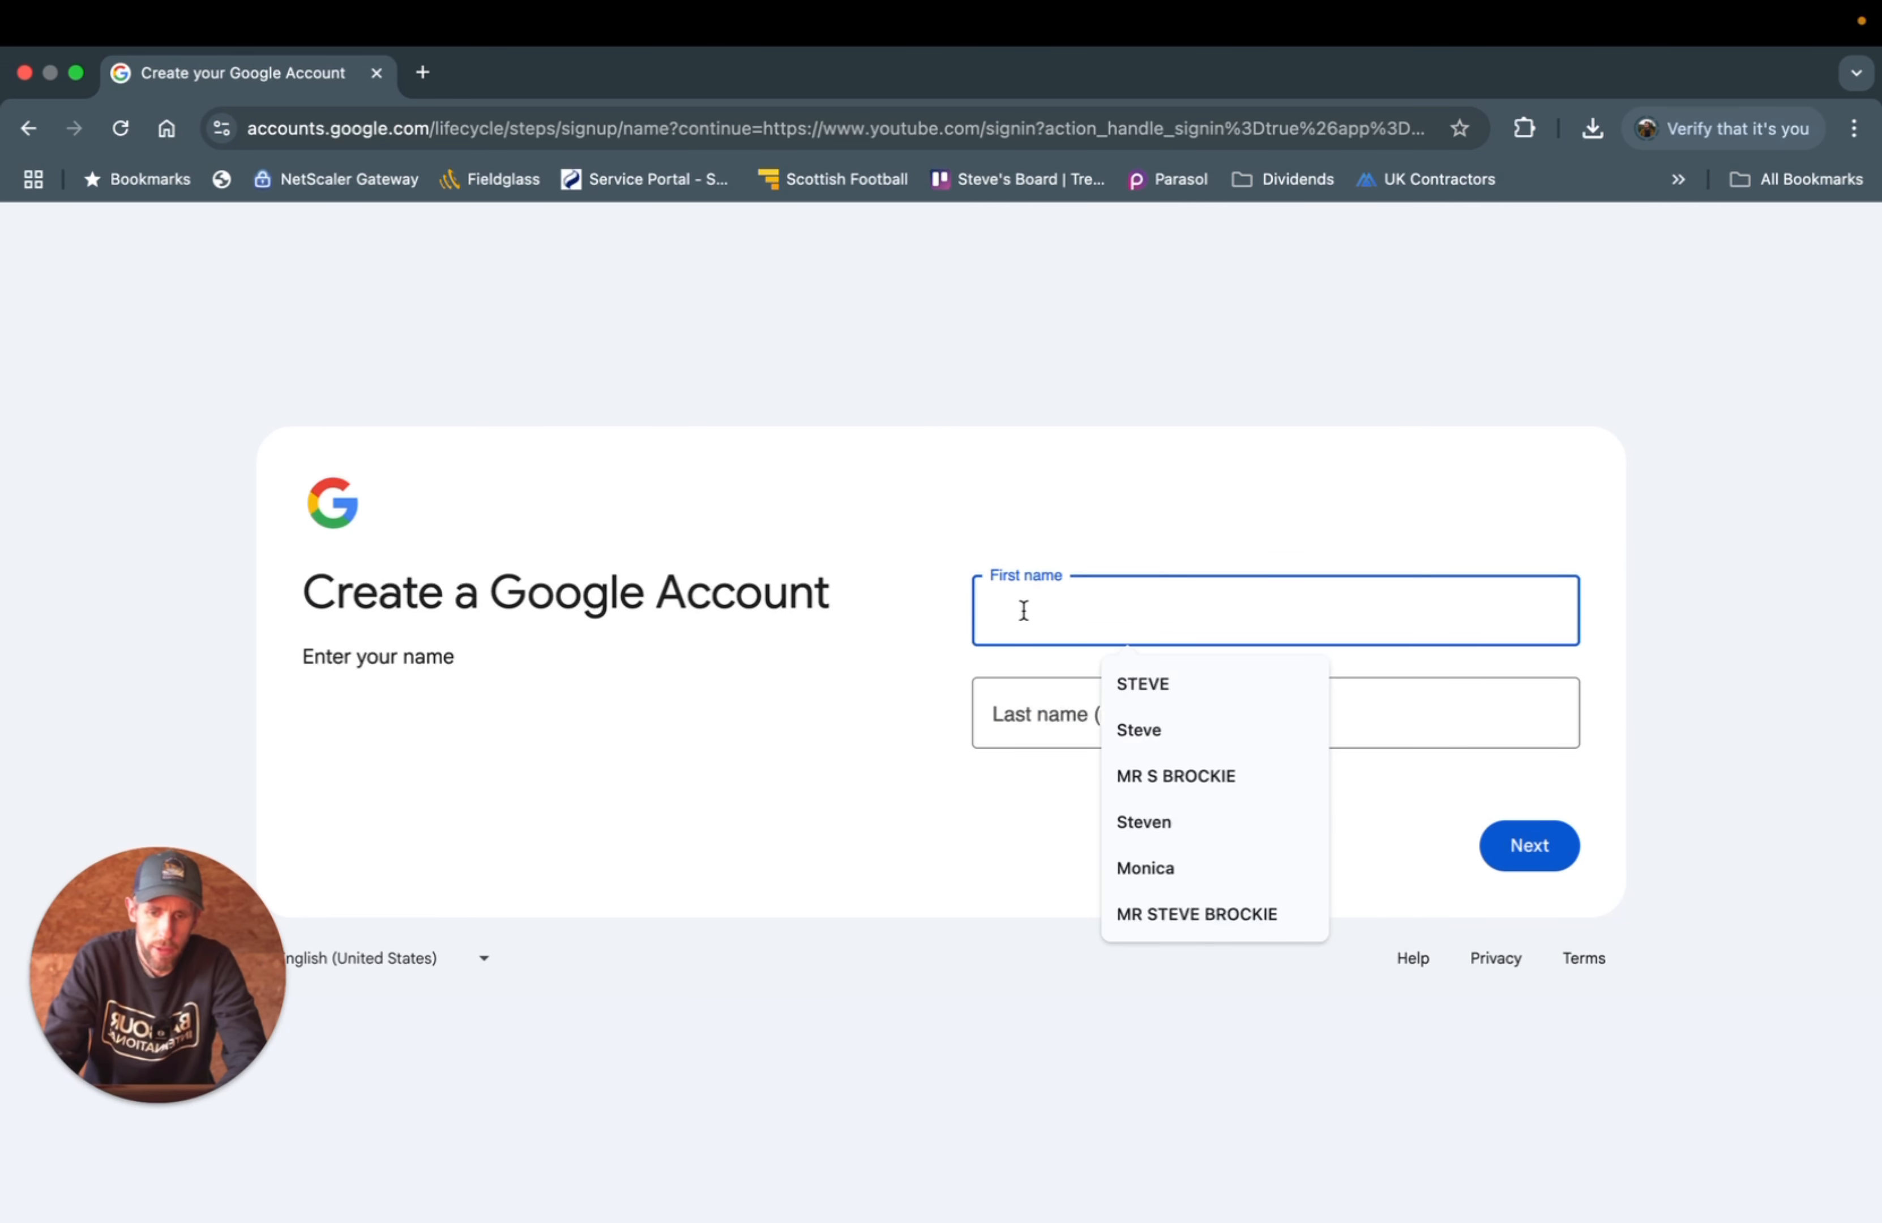
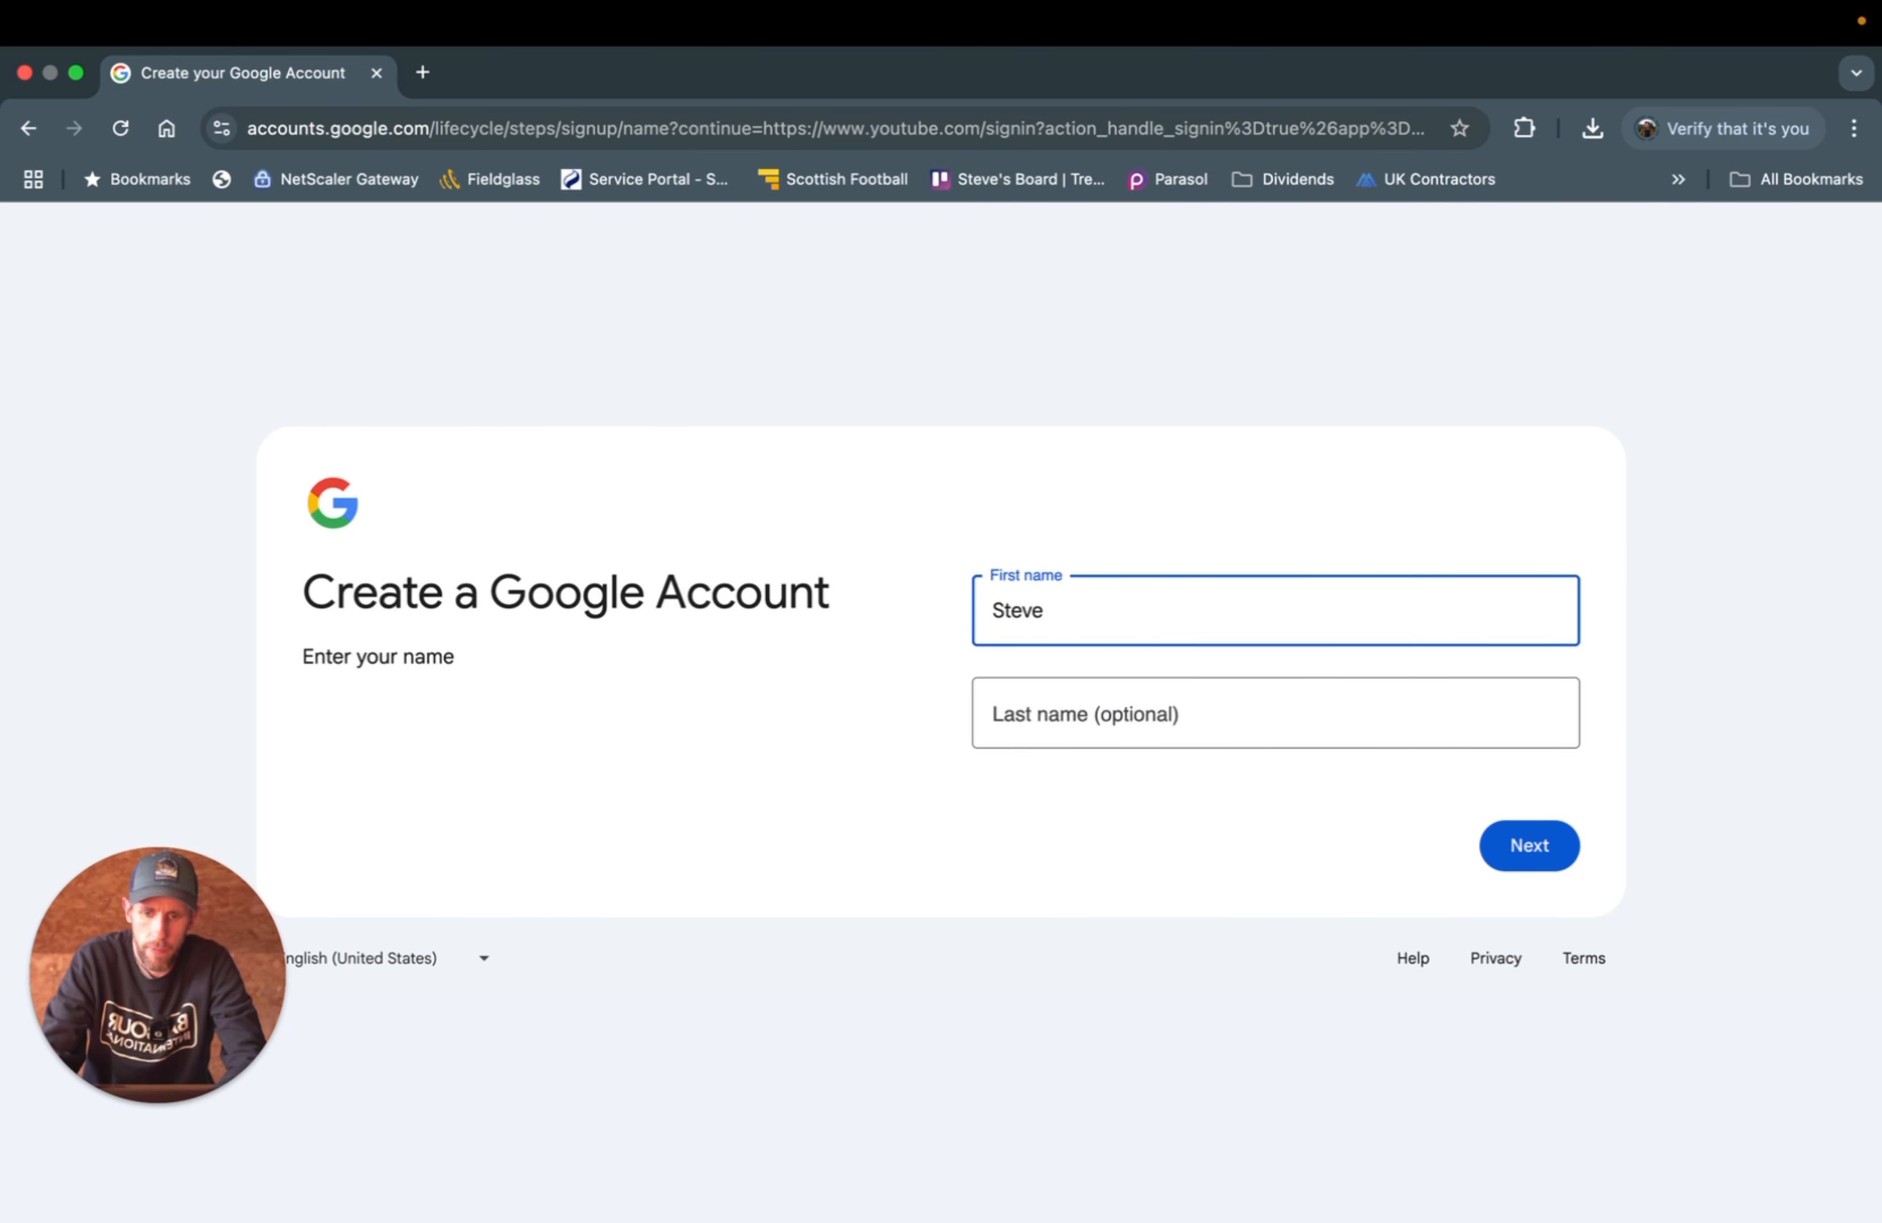
pyautogui.click(1046, 701)
pyautogui.click(1339, 866)
pyautogui.click(1517, 844)
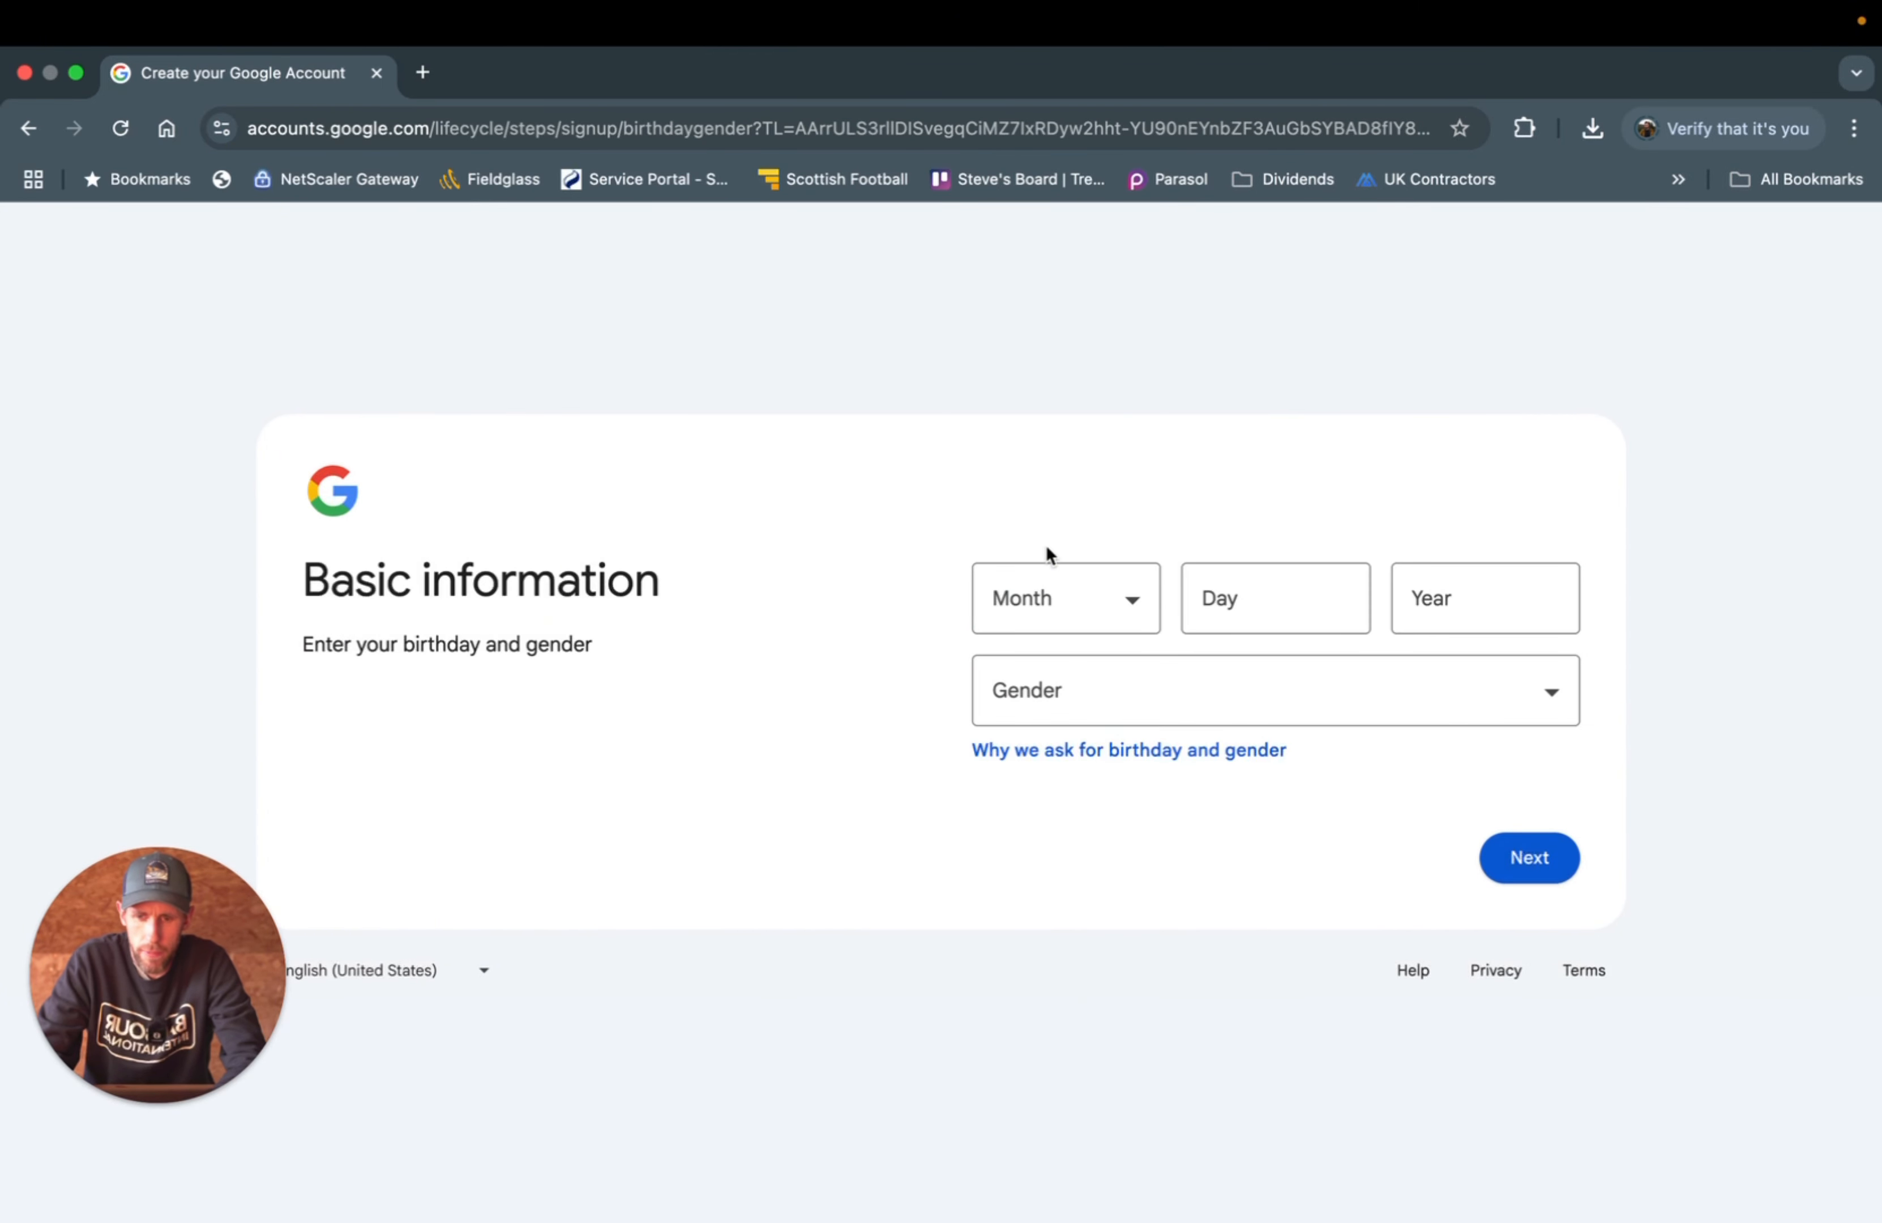
pyautogui.click(1036, 608)
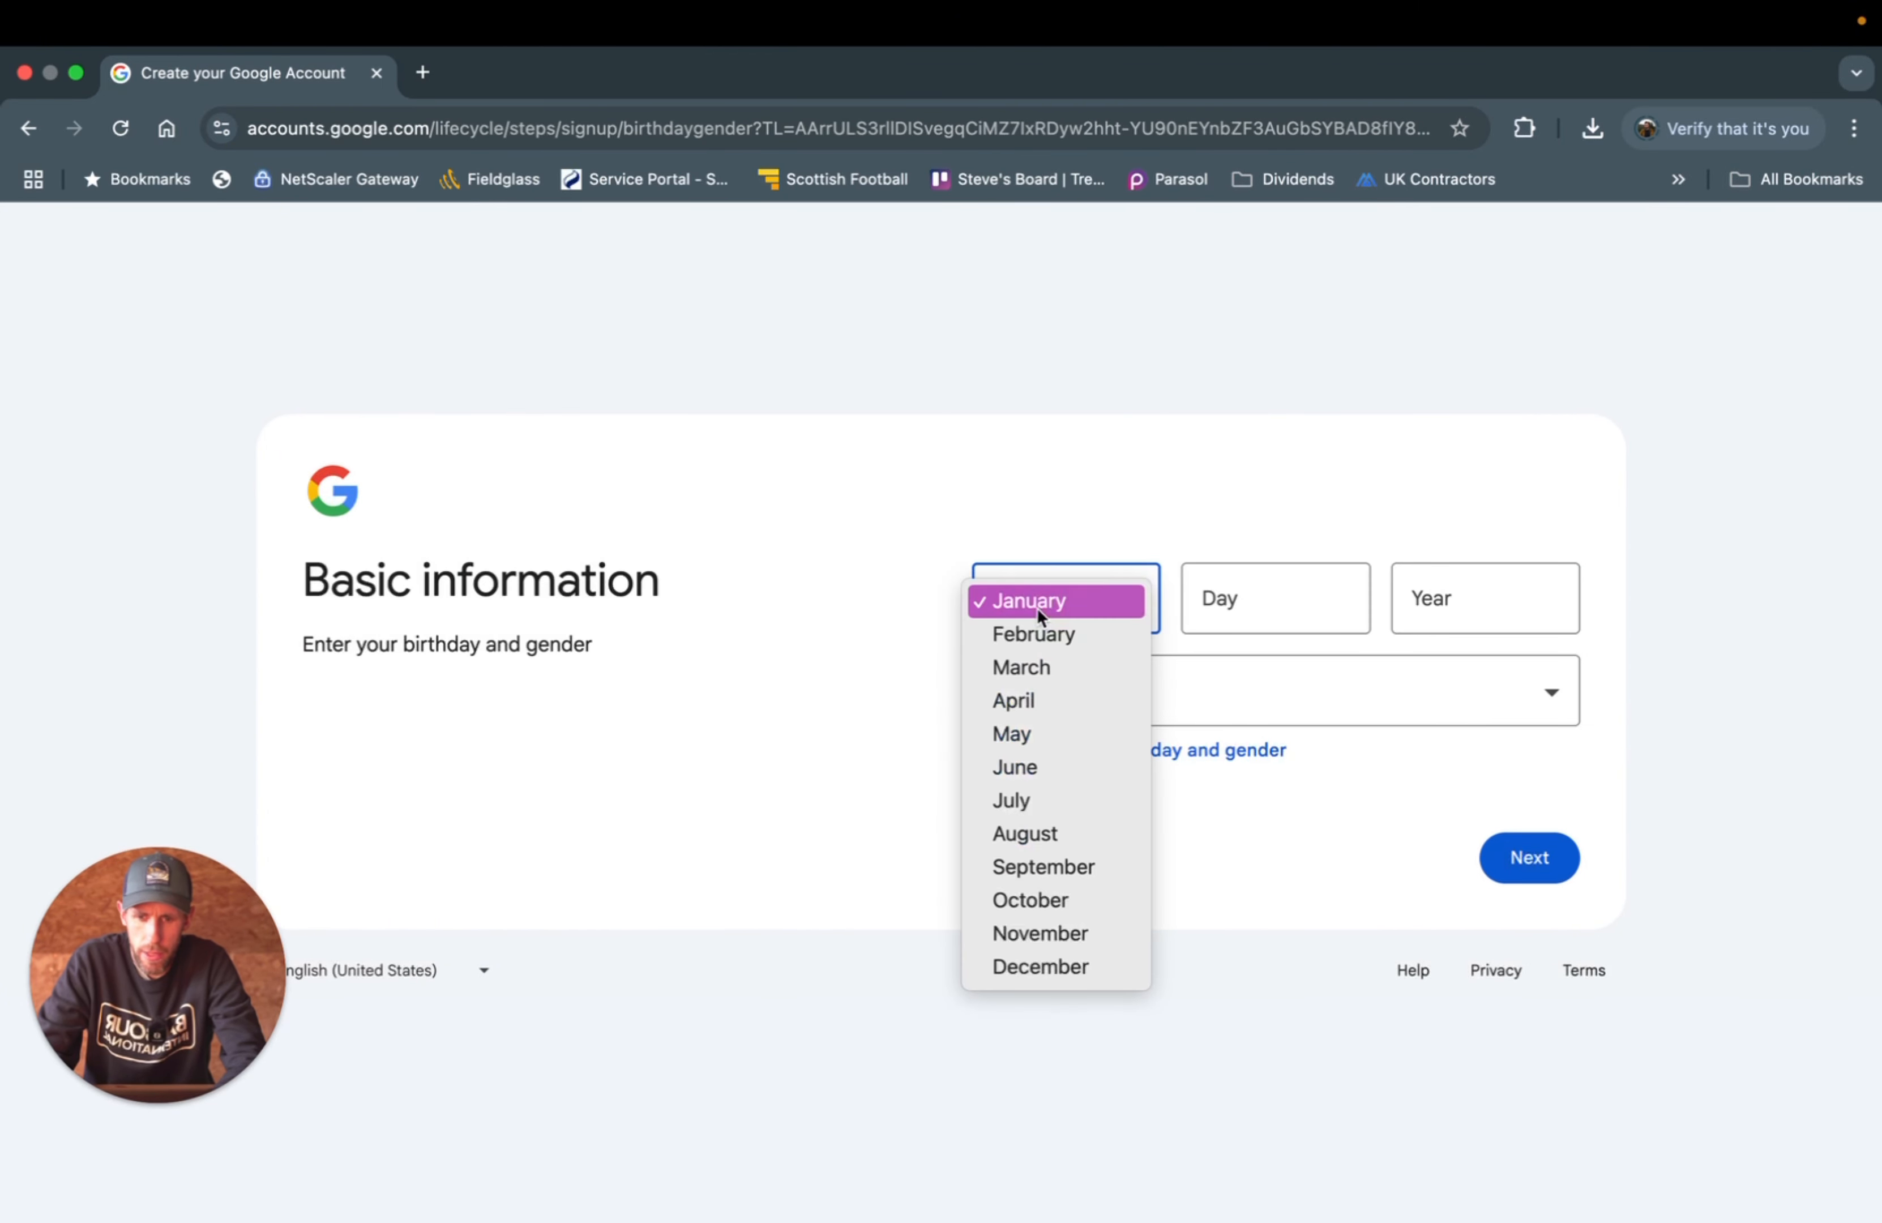
pyautogui.click(1059, 864)
pyautogui.click(1223, 609)
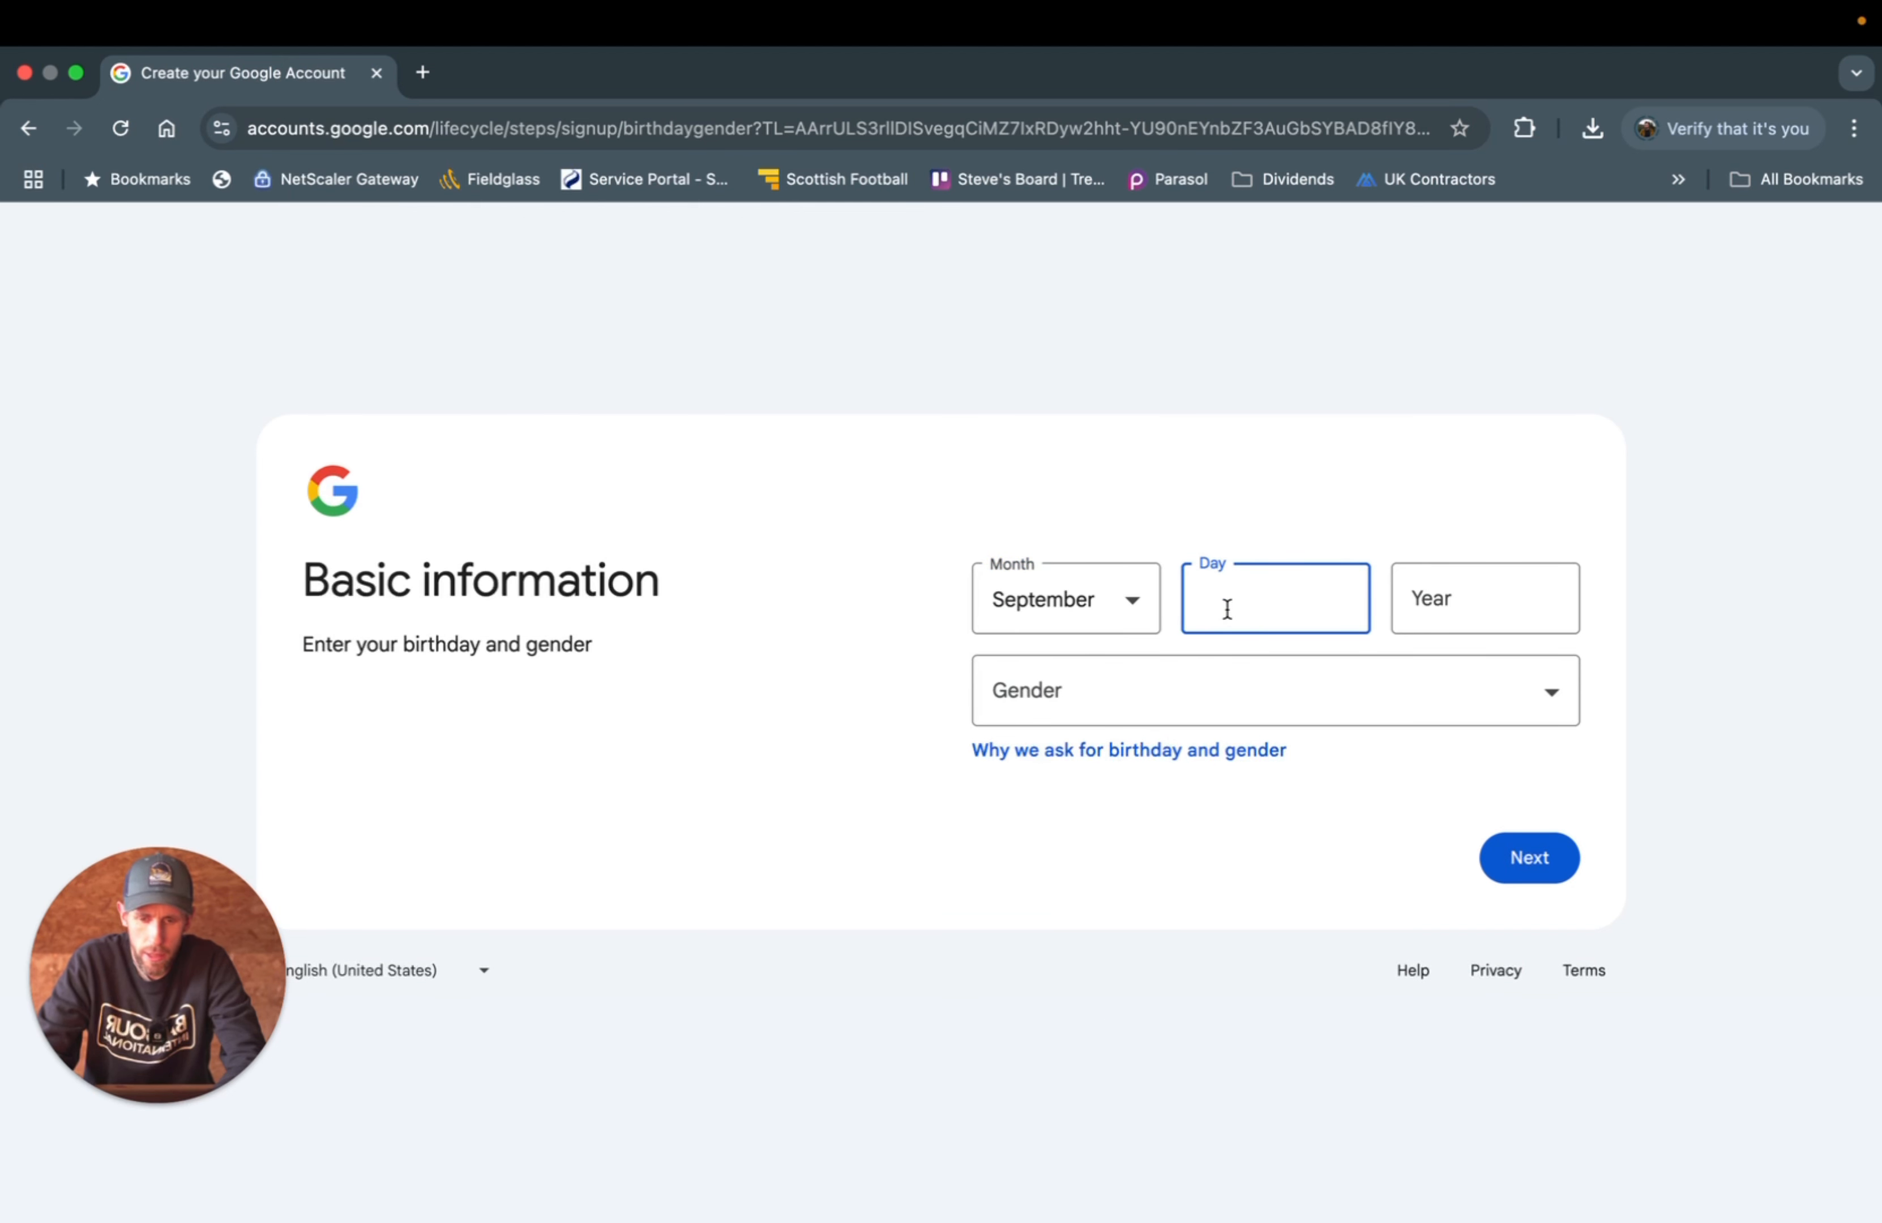
pyautogui.click(1437, 617)
pyautogui.click(1346, 707)
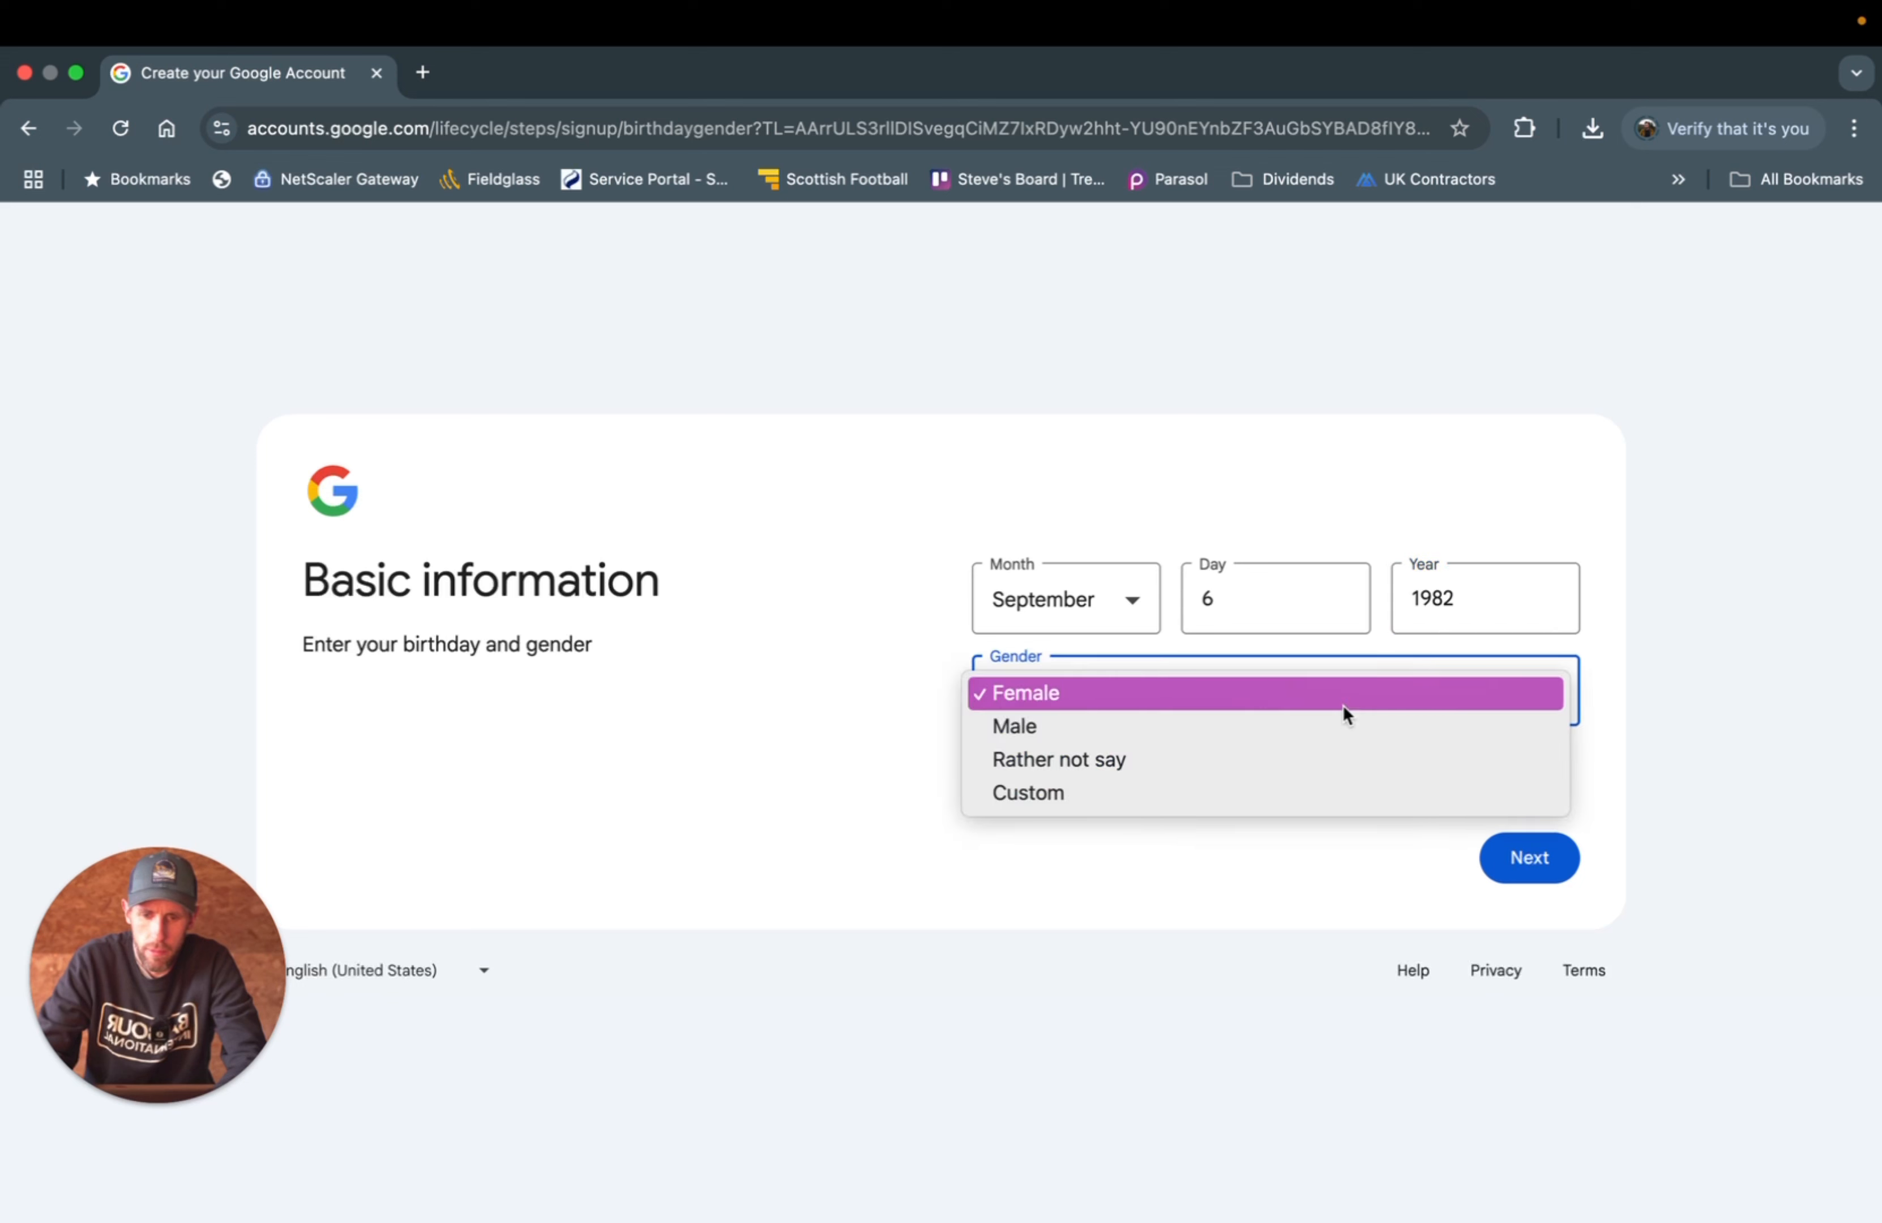
pyautogui.click(1278, 729)
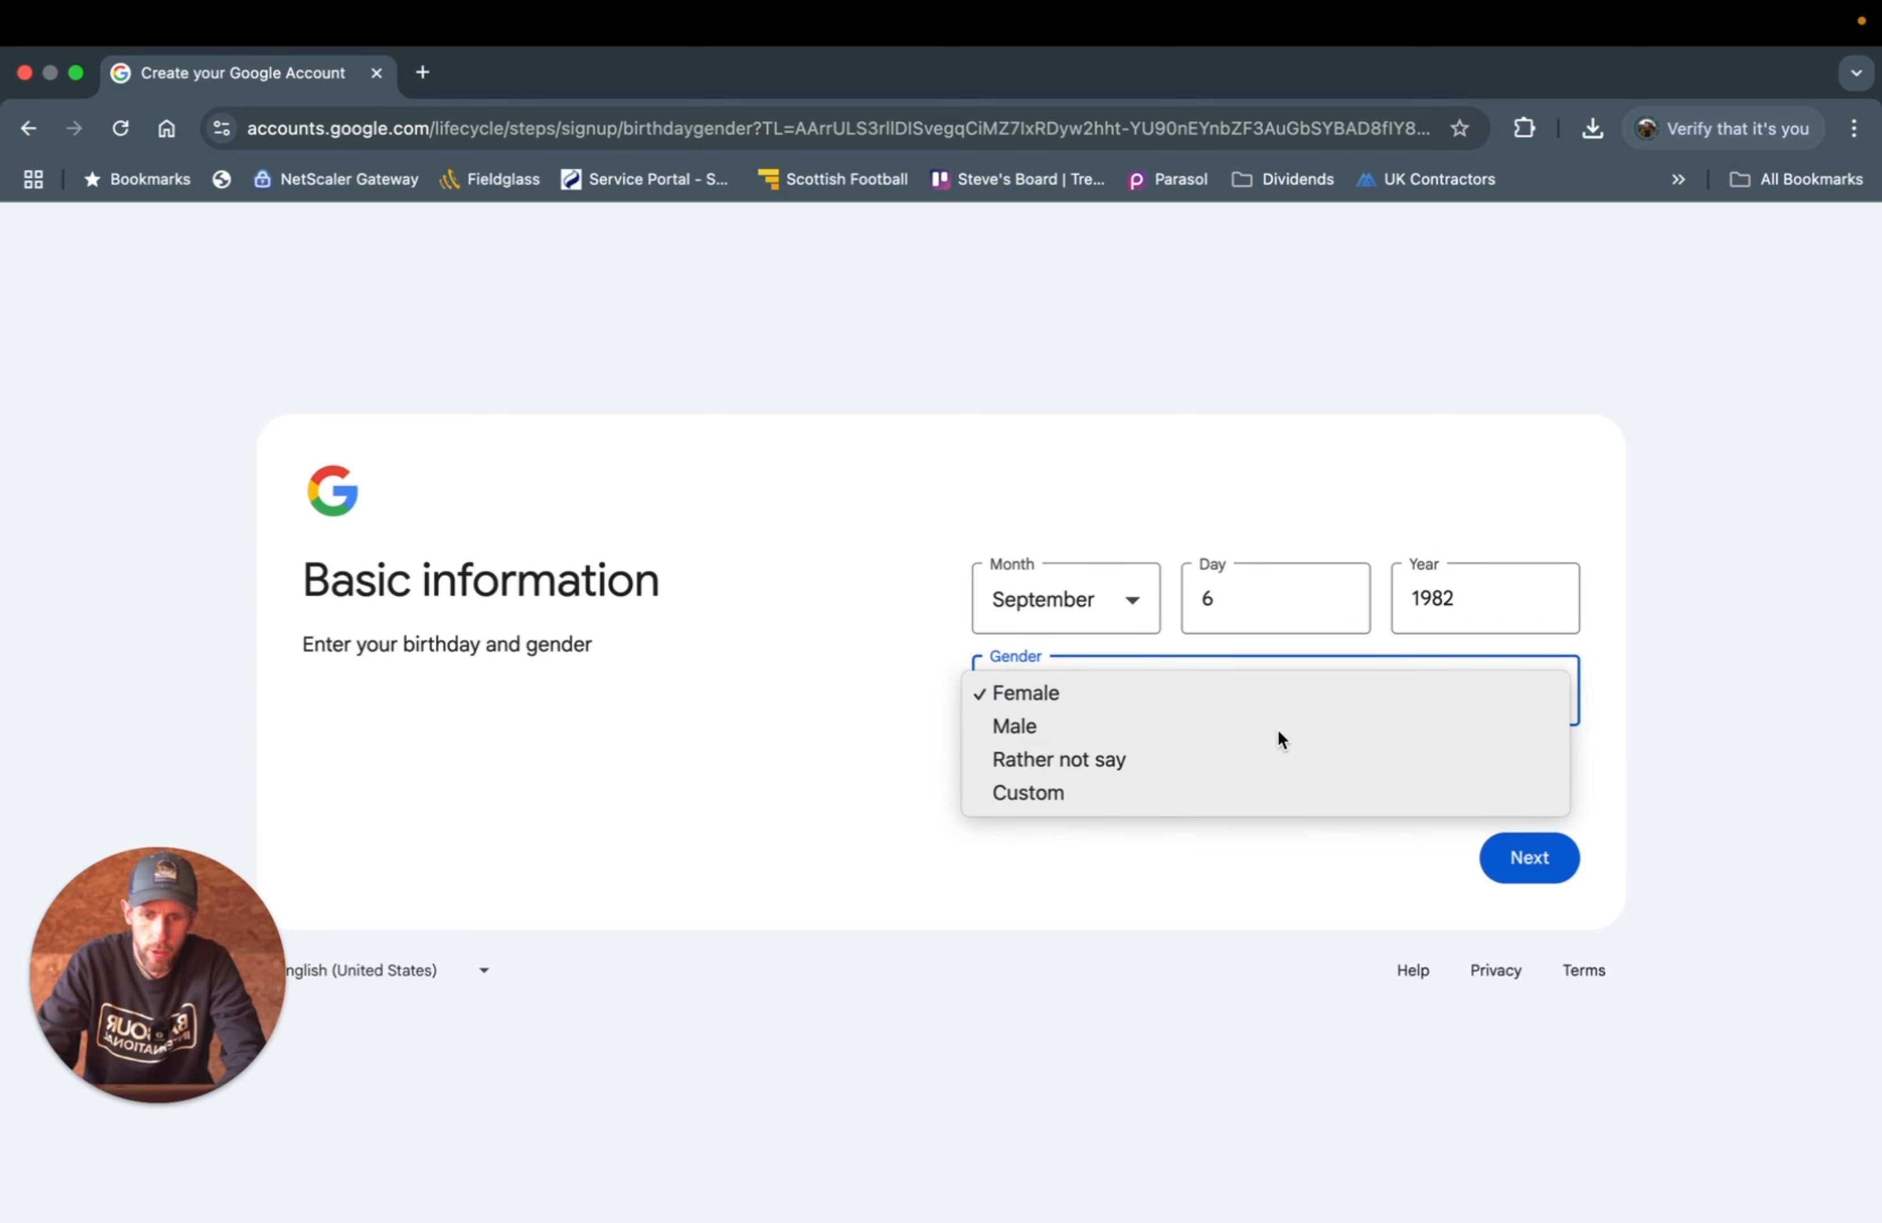
pyautogui.click(1521, 862)
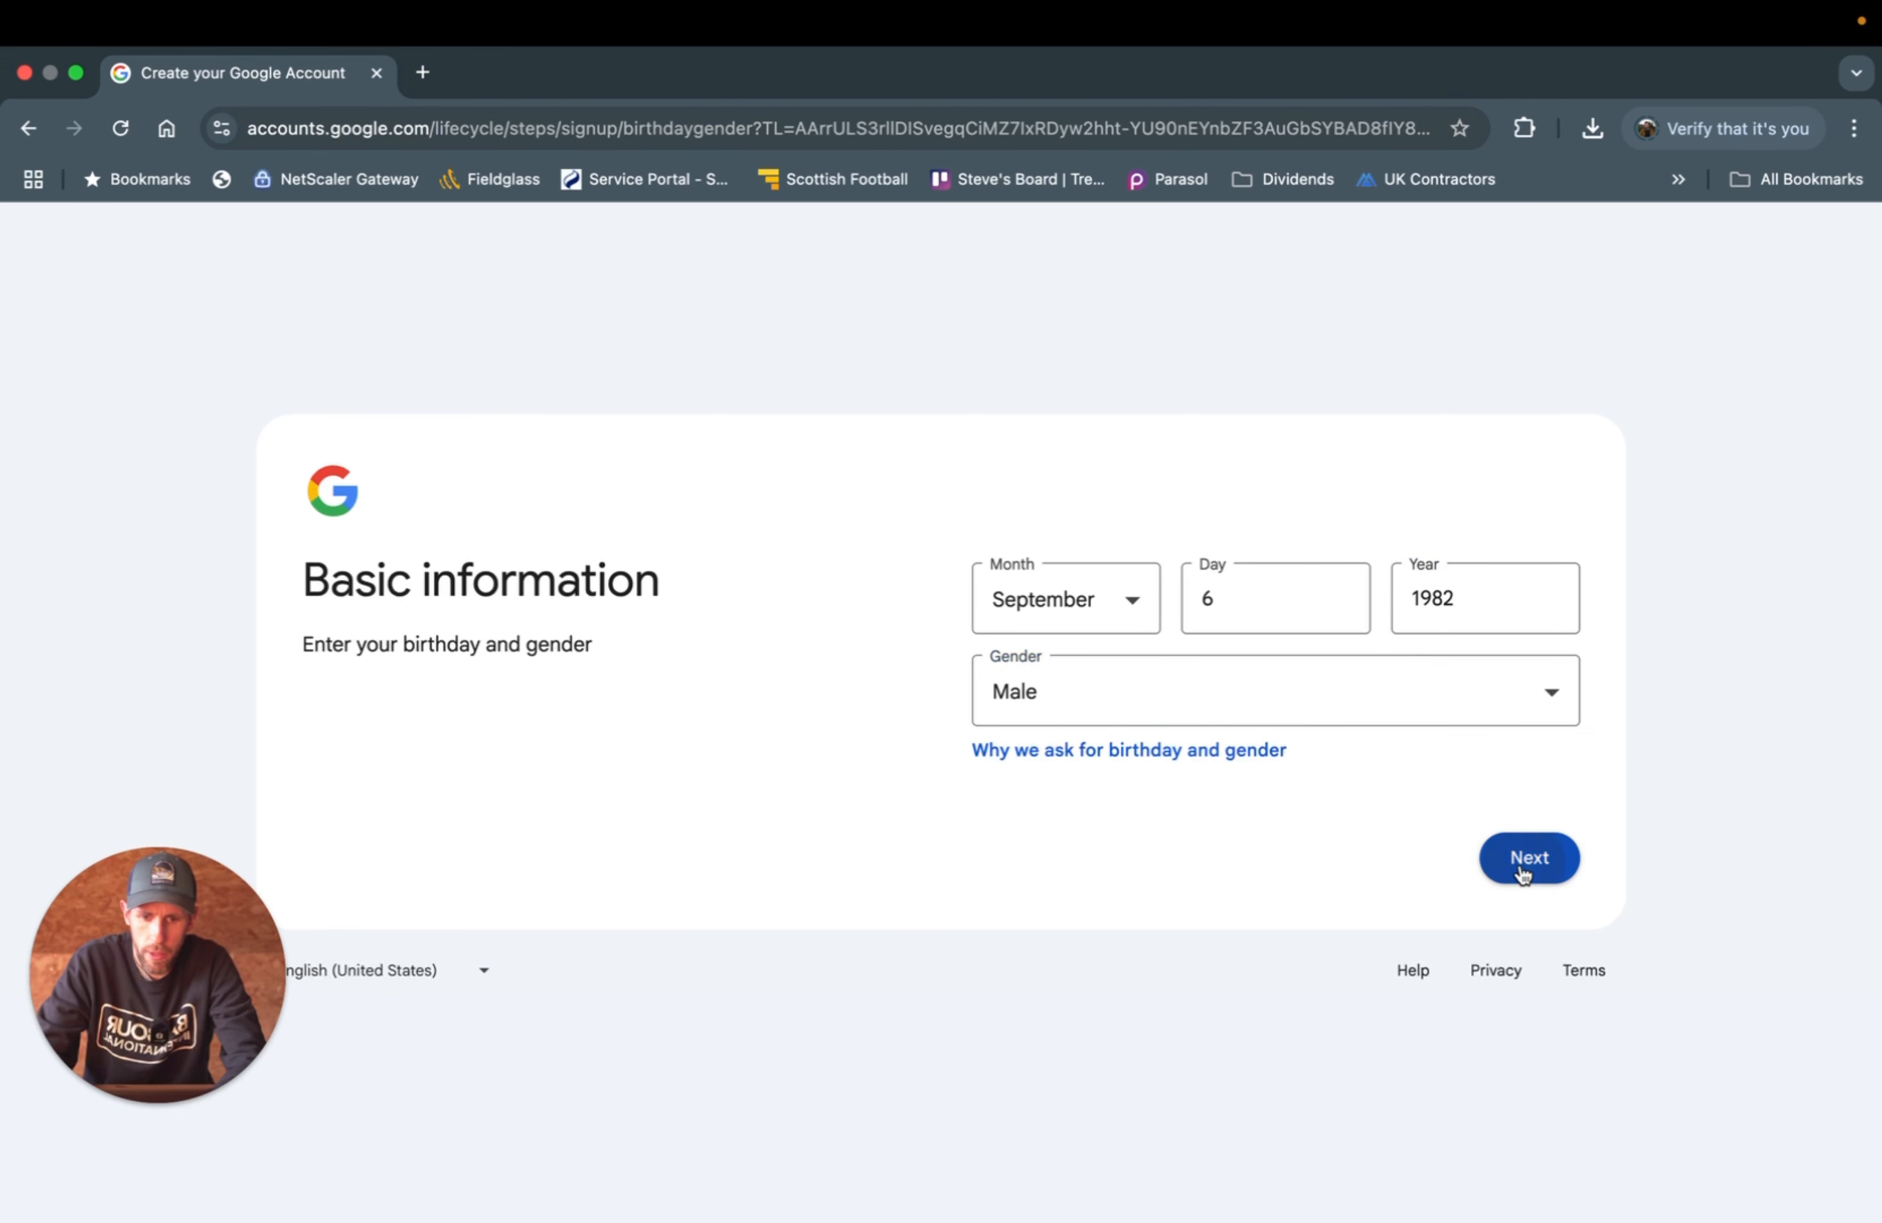
# - Submit an existing Gmail address and, once it's rejected, switch to getting a new Gmail address
pyautogui.click(1523, 871)
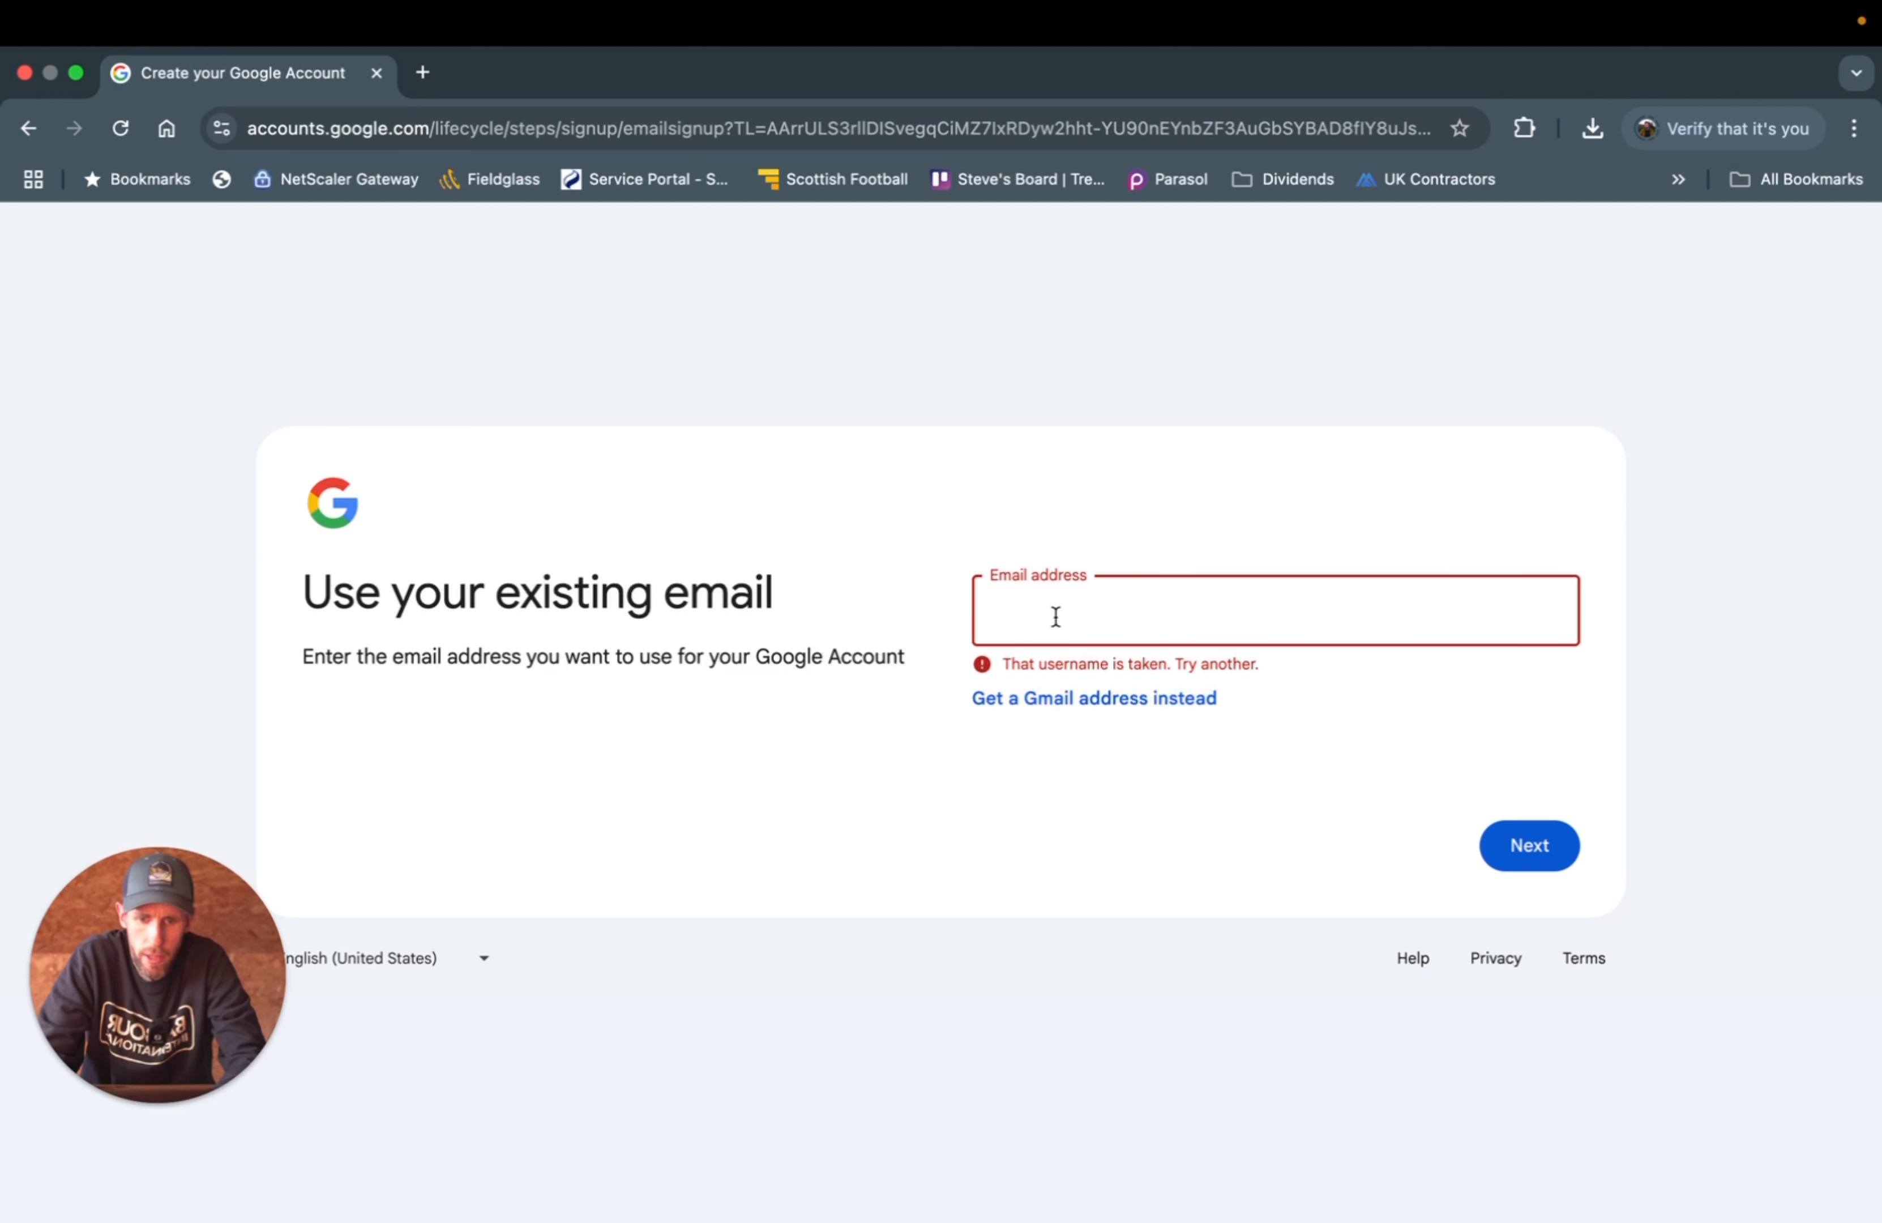
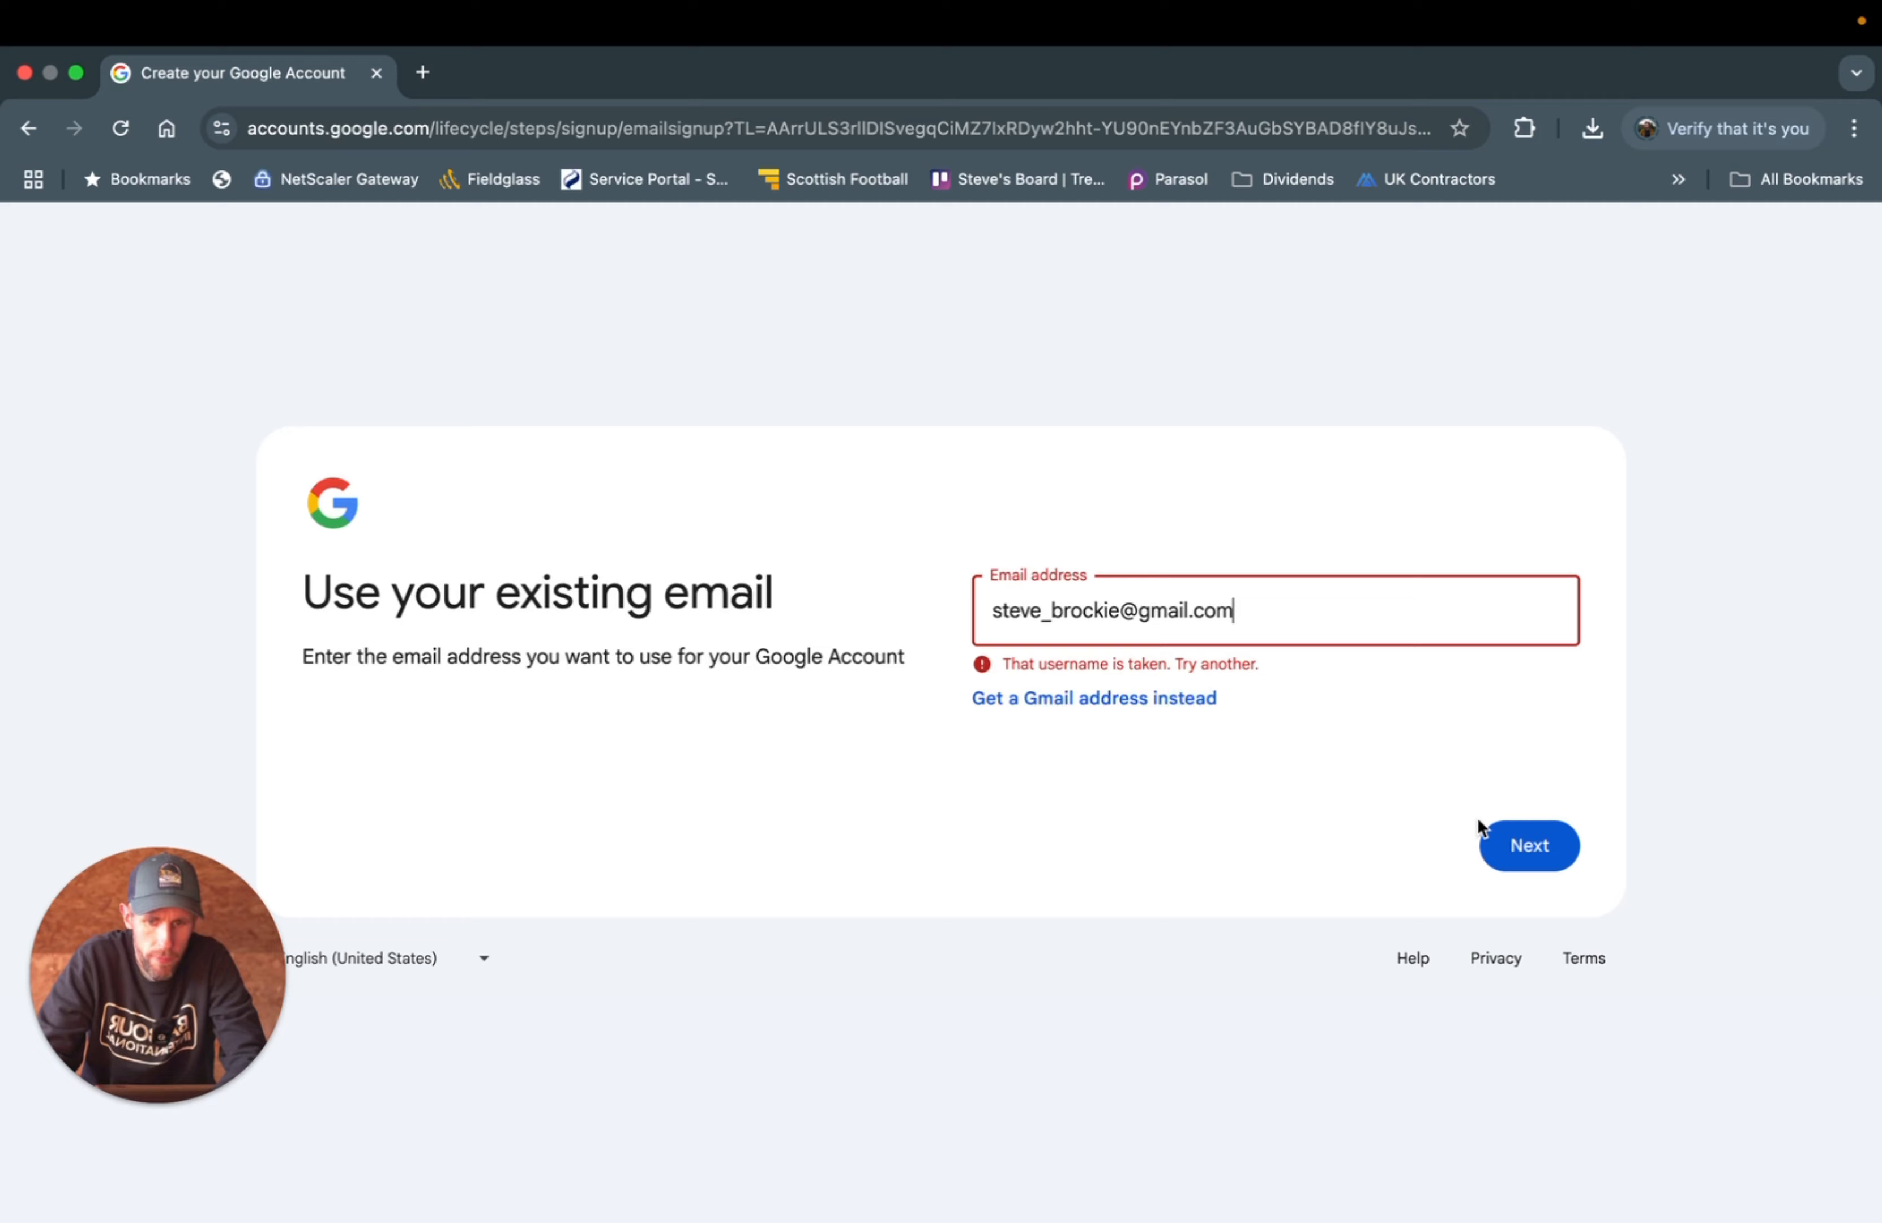
pyautogui.click(1508, 847)
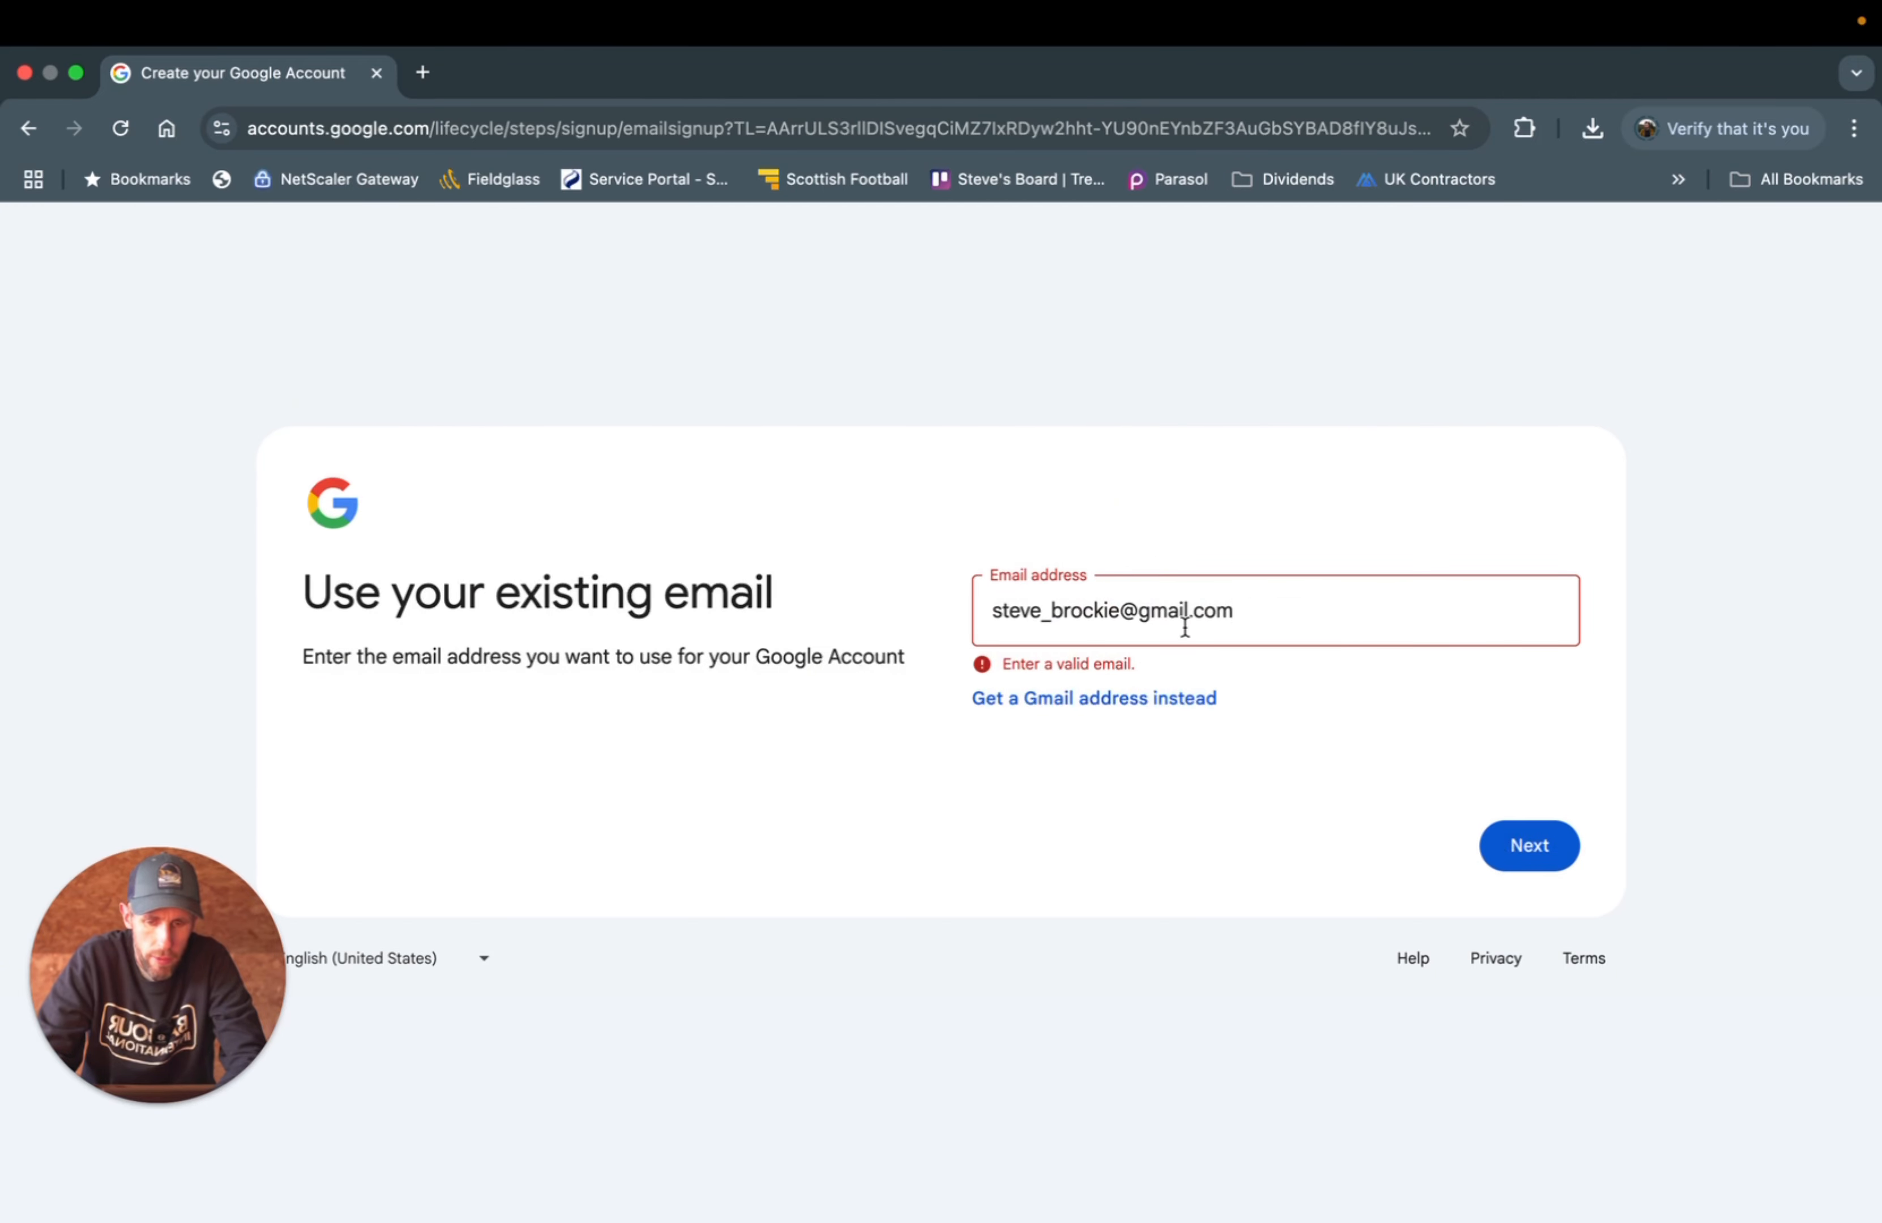
pyautogui.click(1065, 698)
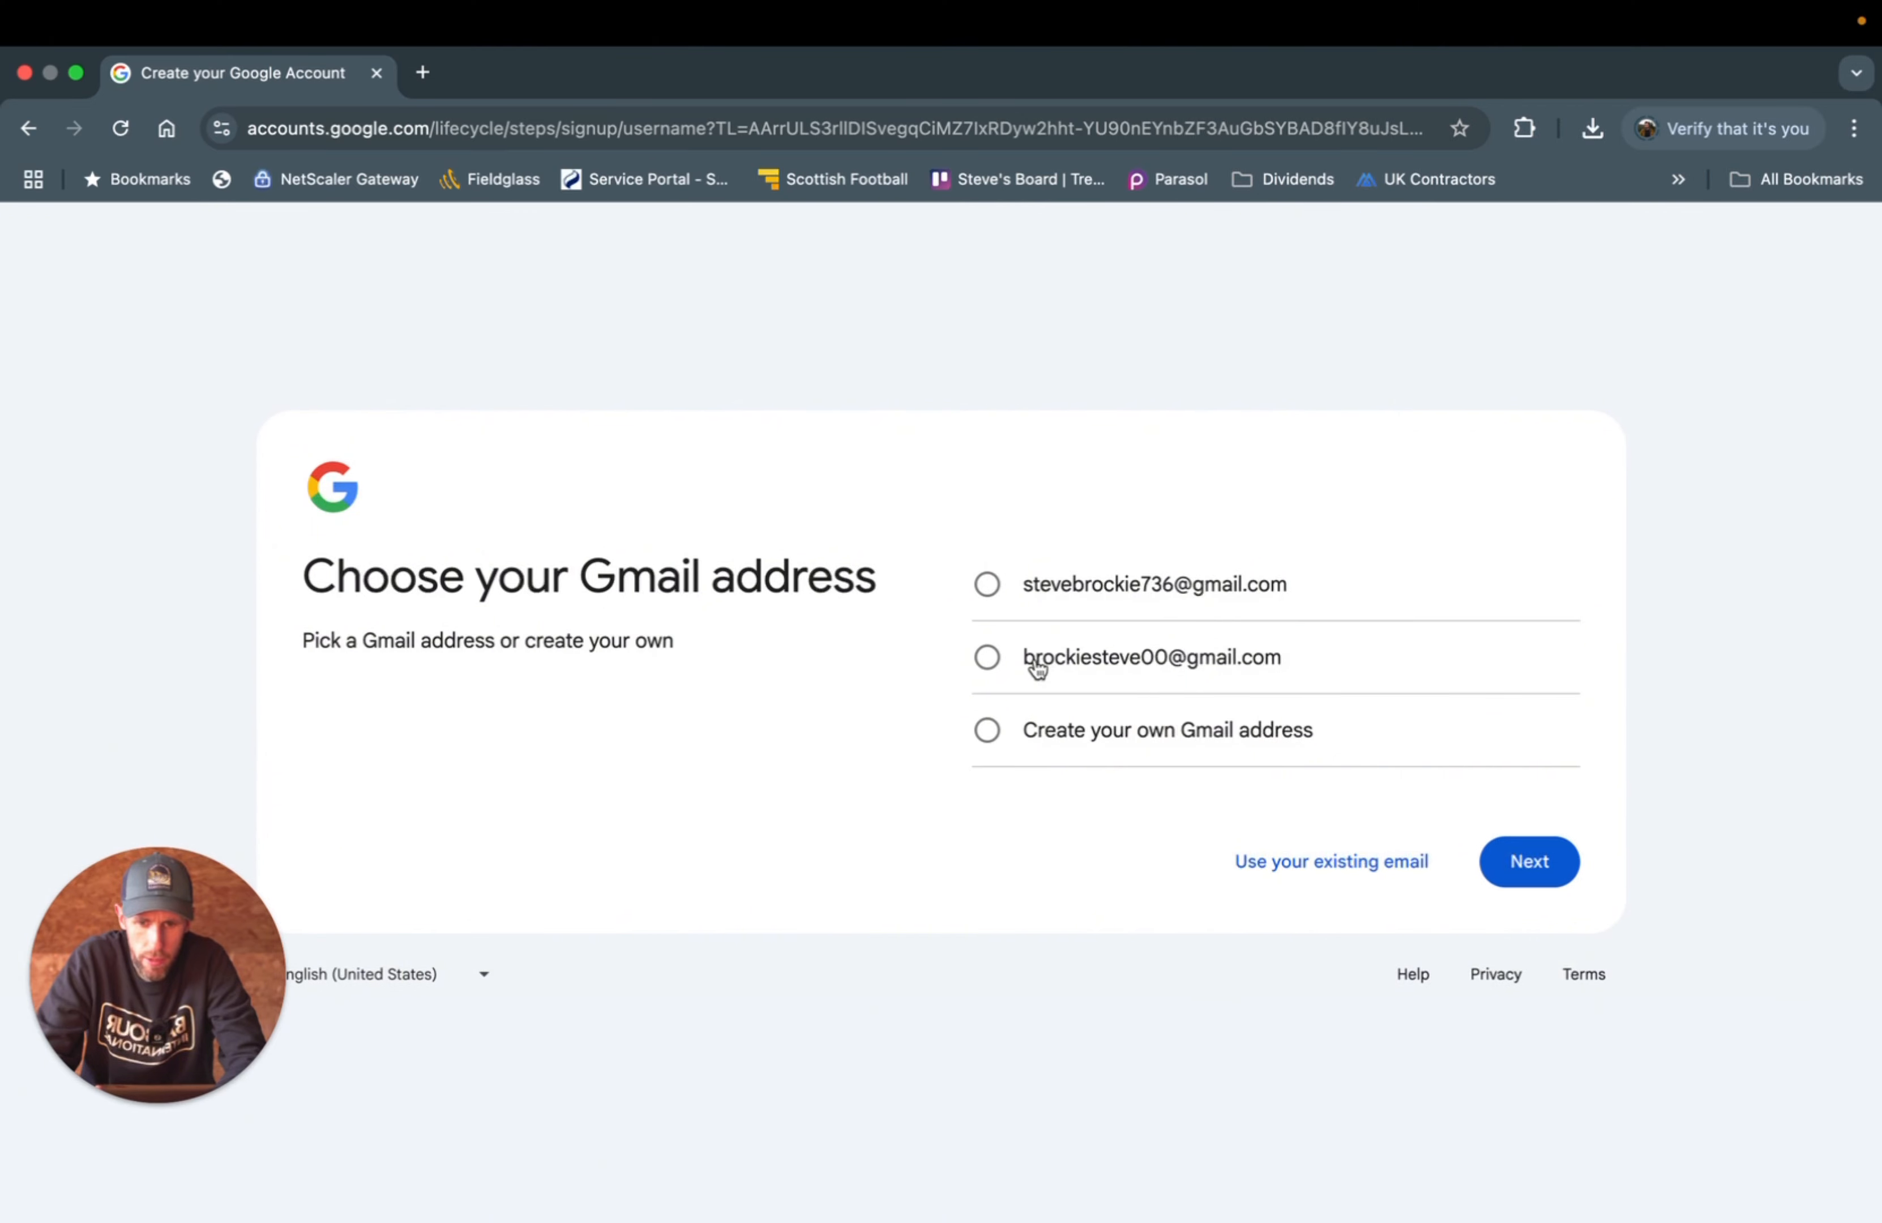
# - Choose the second suggested Gmail address and set and confirm the account password
pyautogui.click(992, 661)
pyautogui.click(1516, 873)
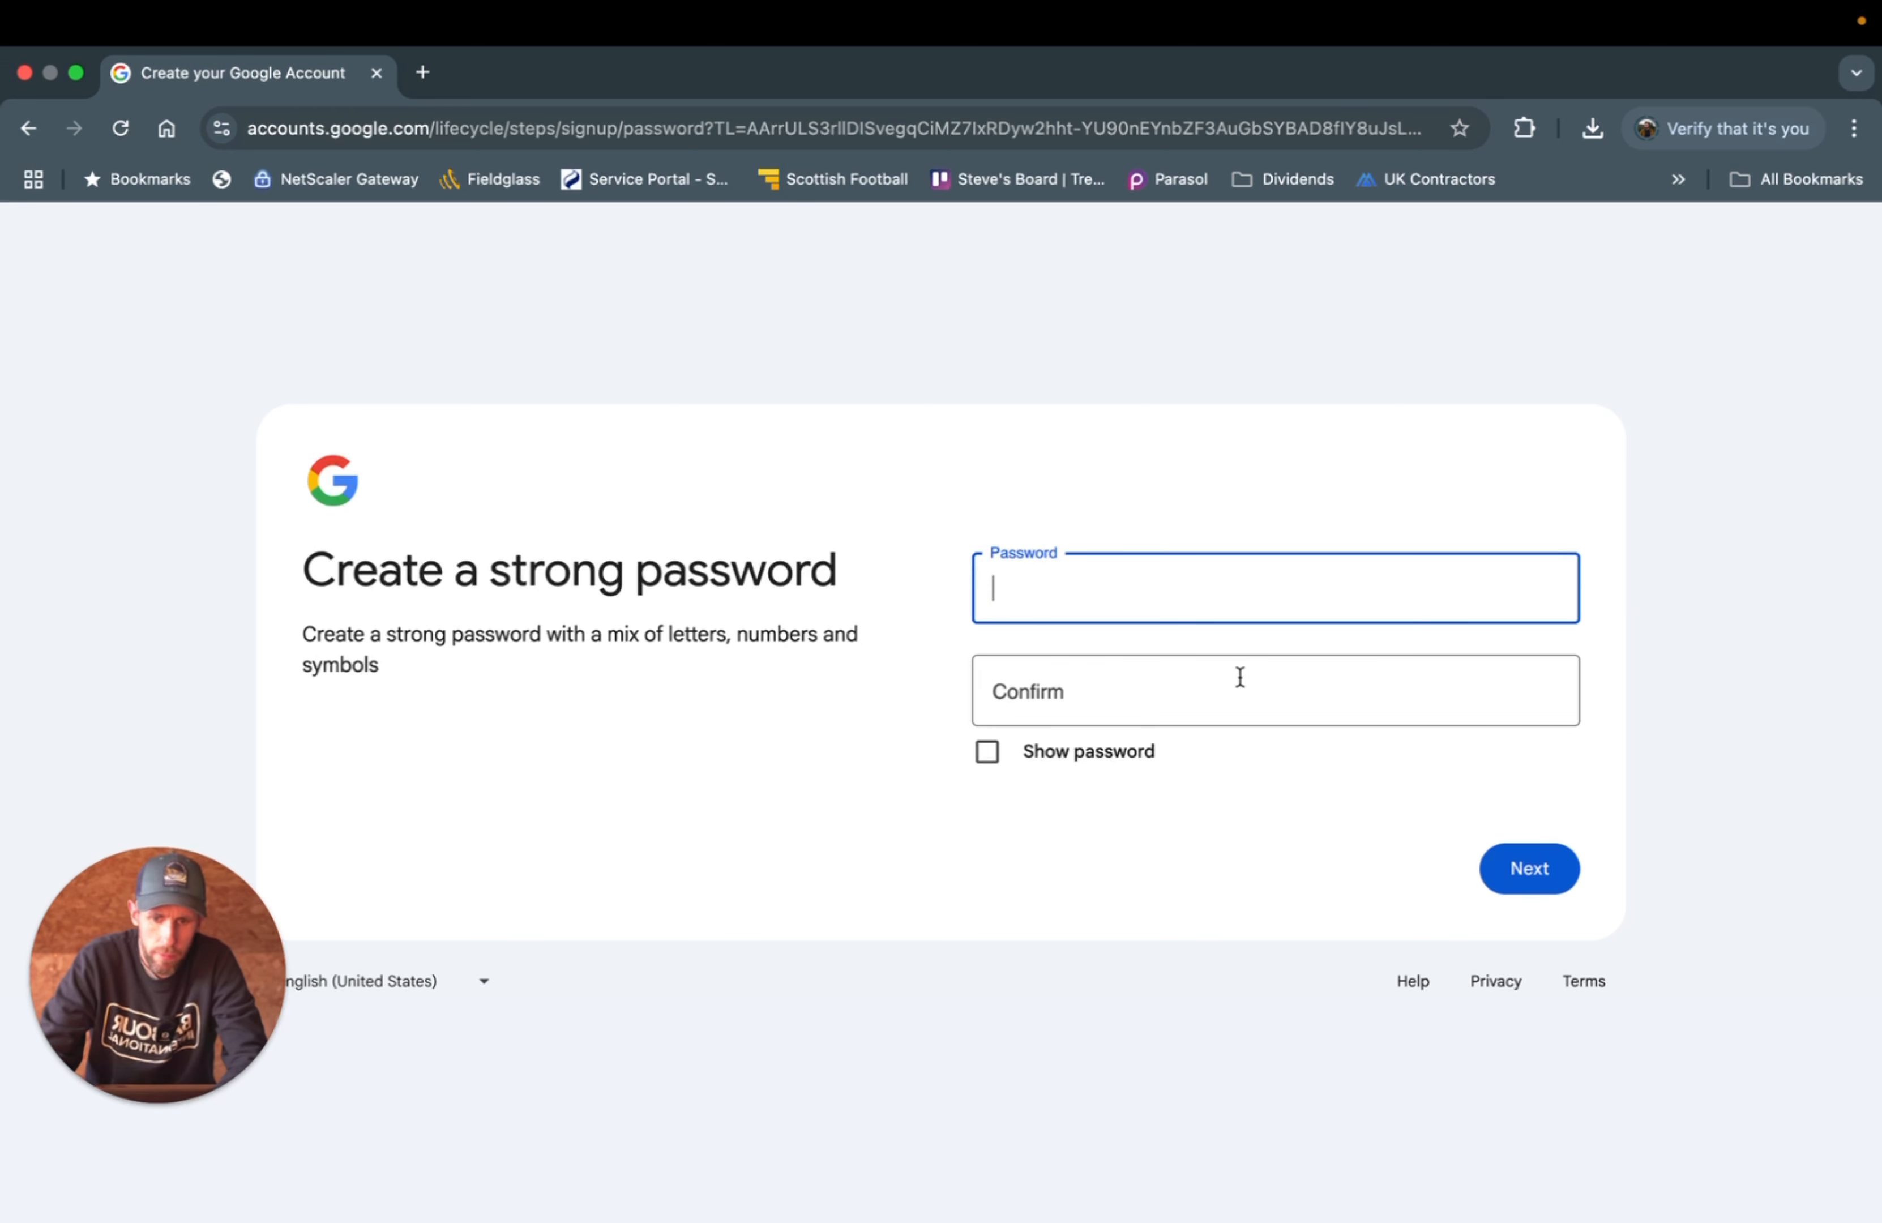
pyautogui.write('•••••••••••••')
pyautogui.press('Tab')
pyautogui.write('•••••••••••••')
pyautogui.click(1525, 872)
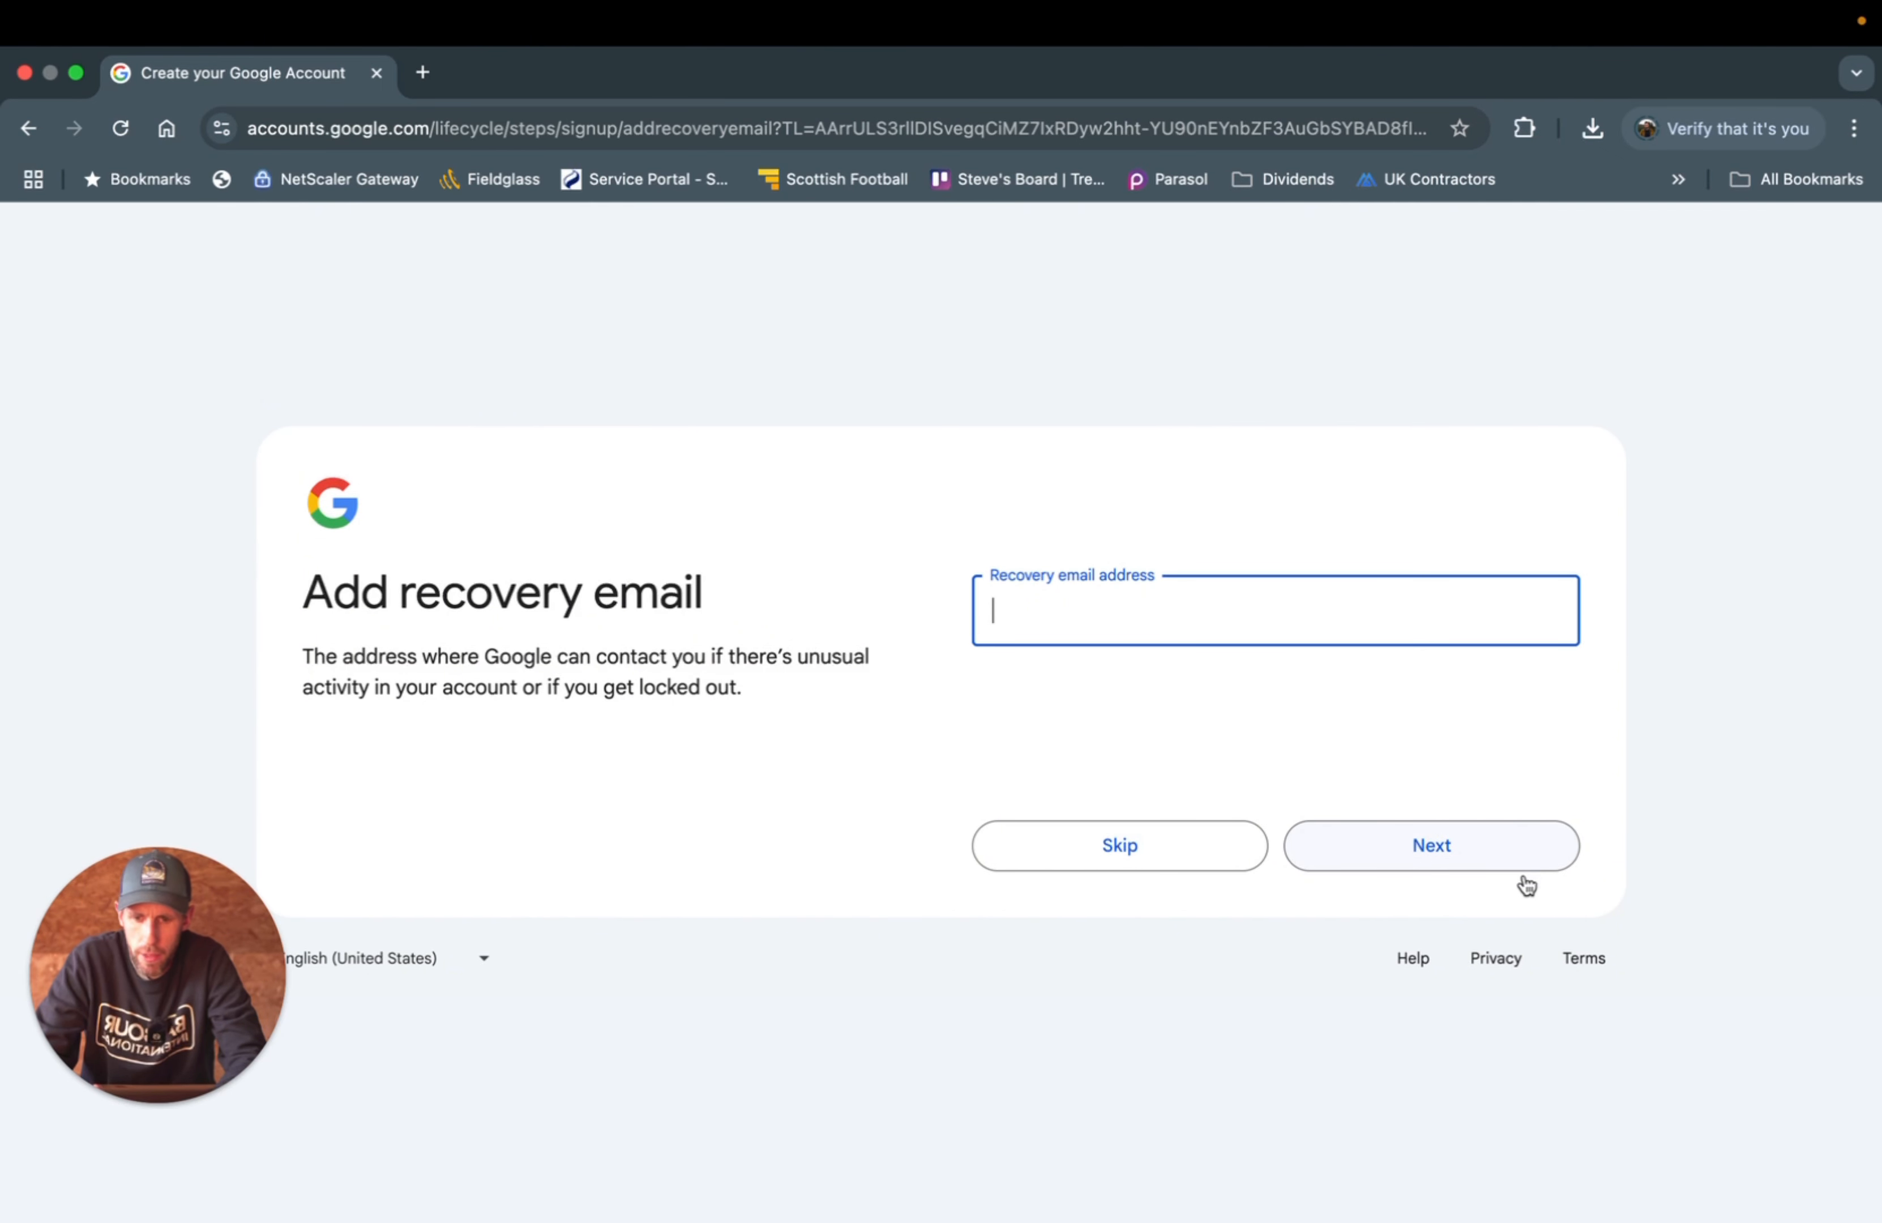
# - Enter the user's recovery email address
pyautogui.click(1182, 626)
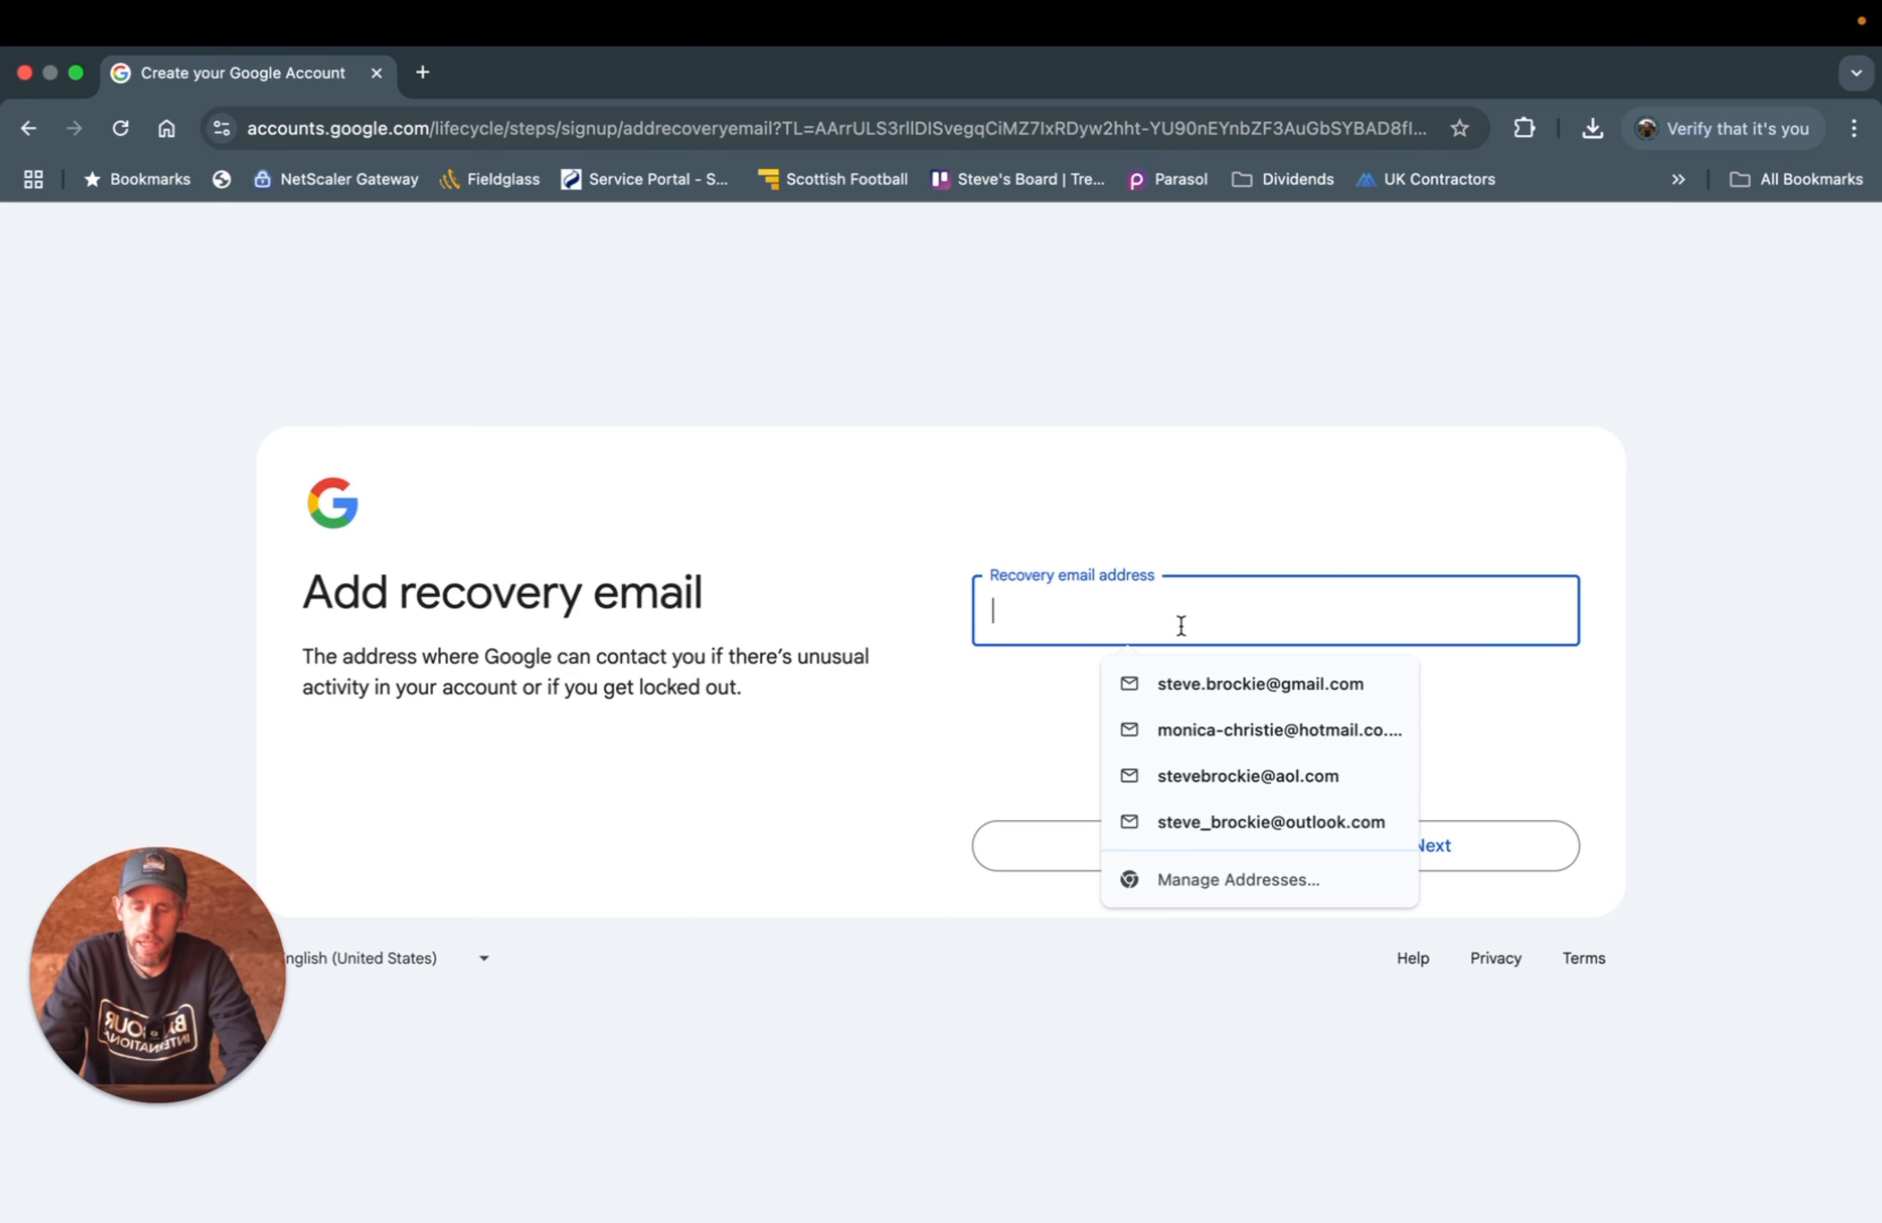
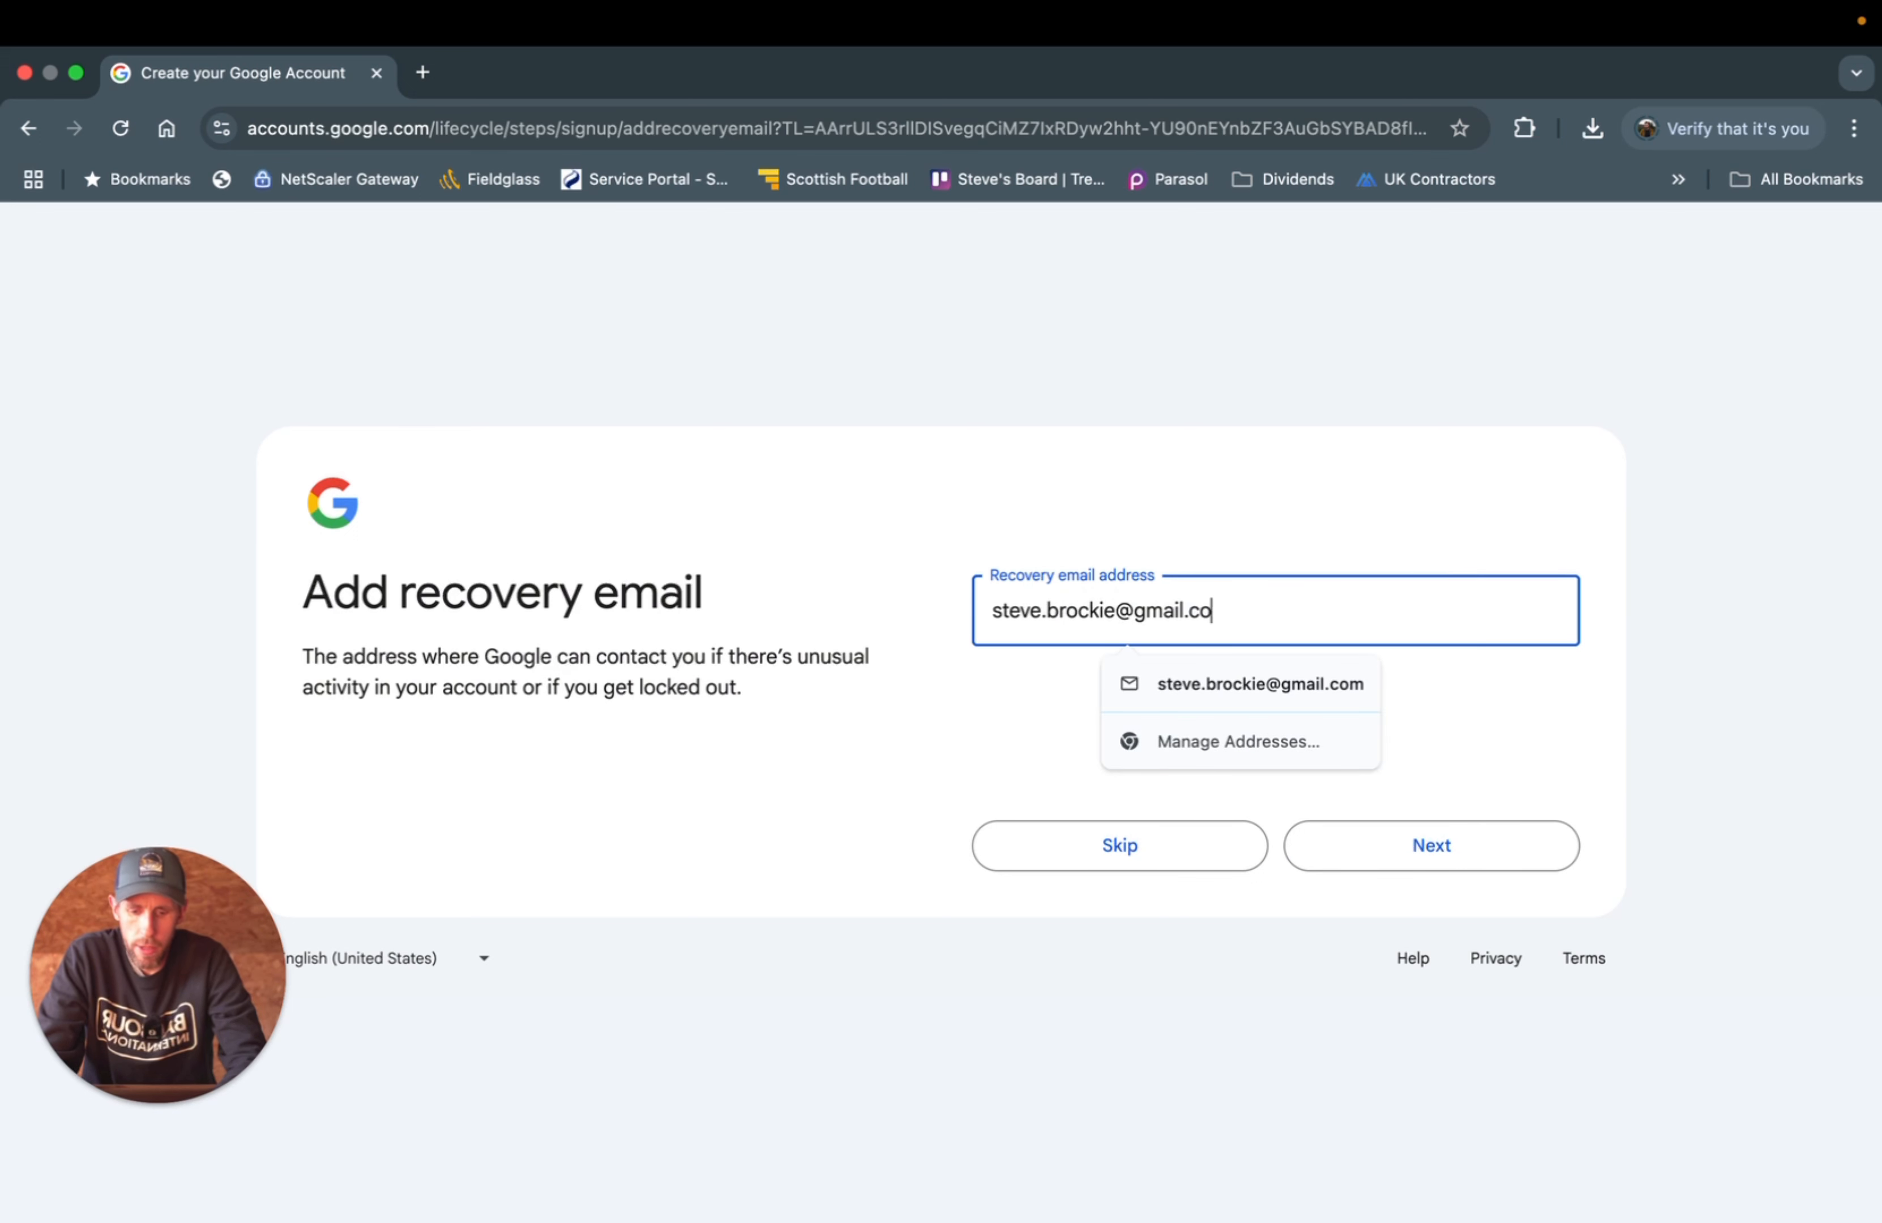
# - Submit the recovery email, accept the account info, and choose one-step privacy settings
pyautogui.click(1397, 848)
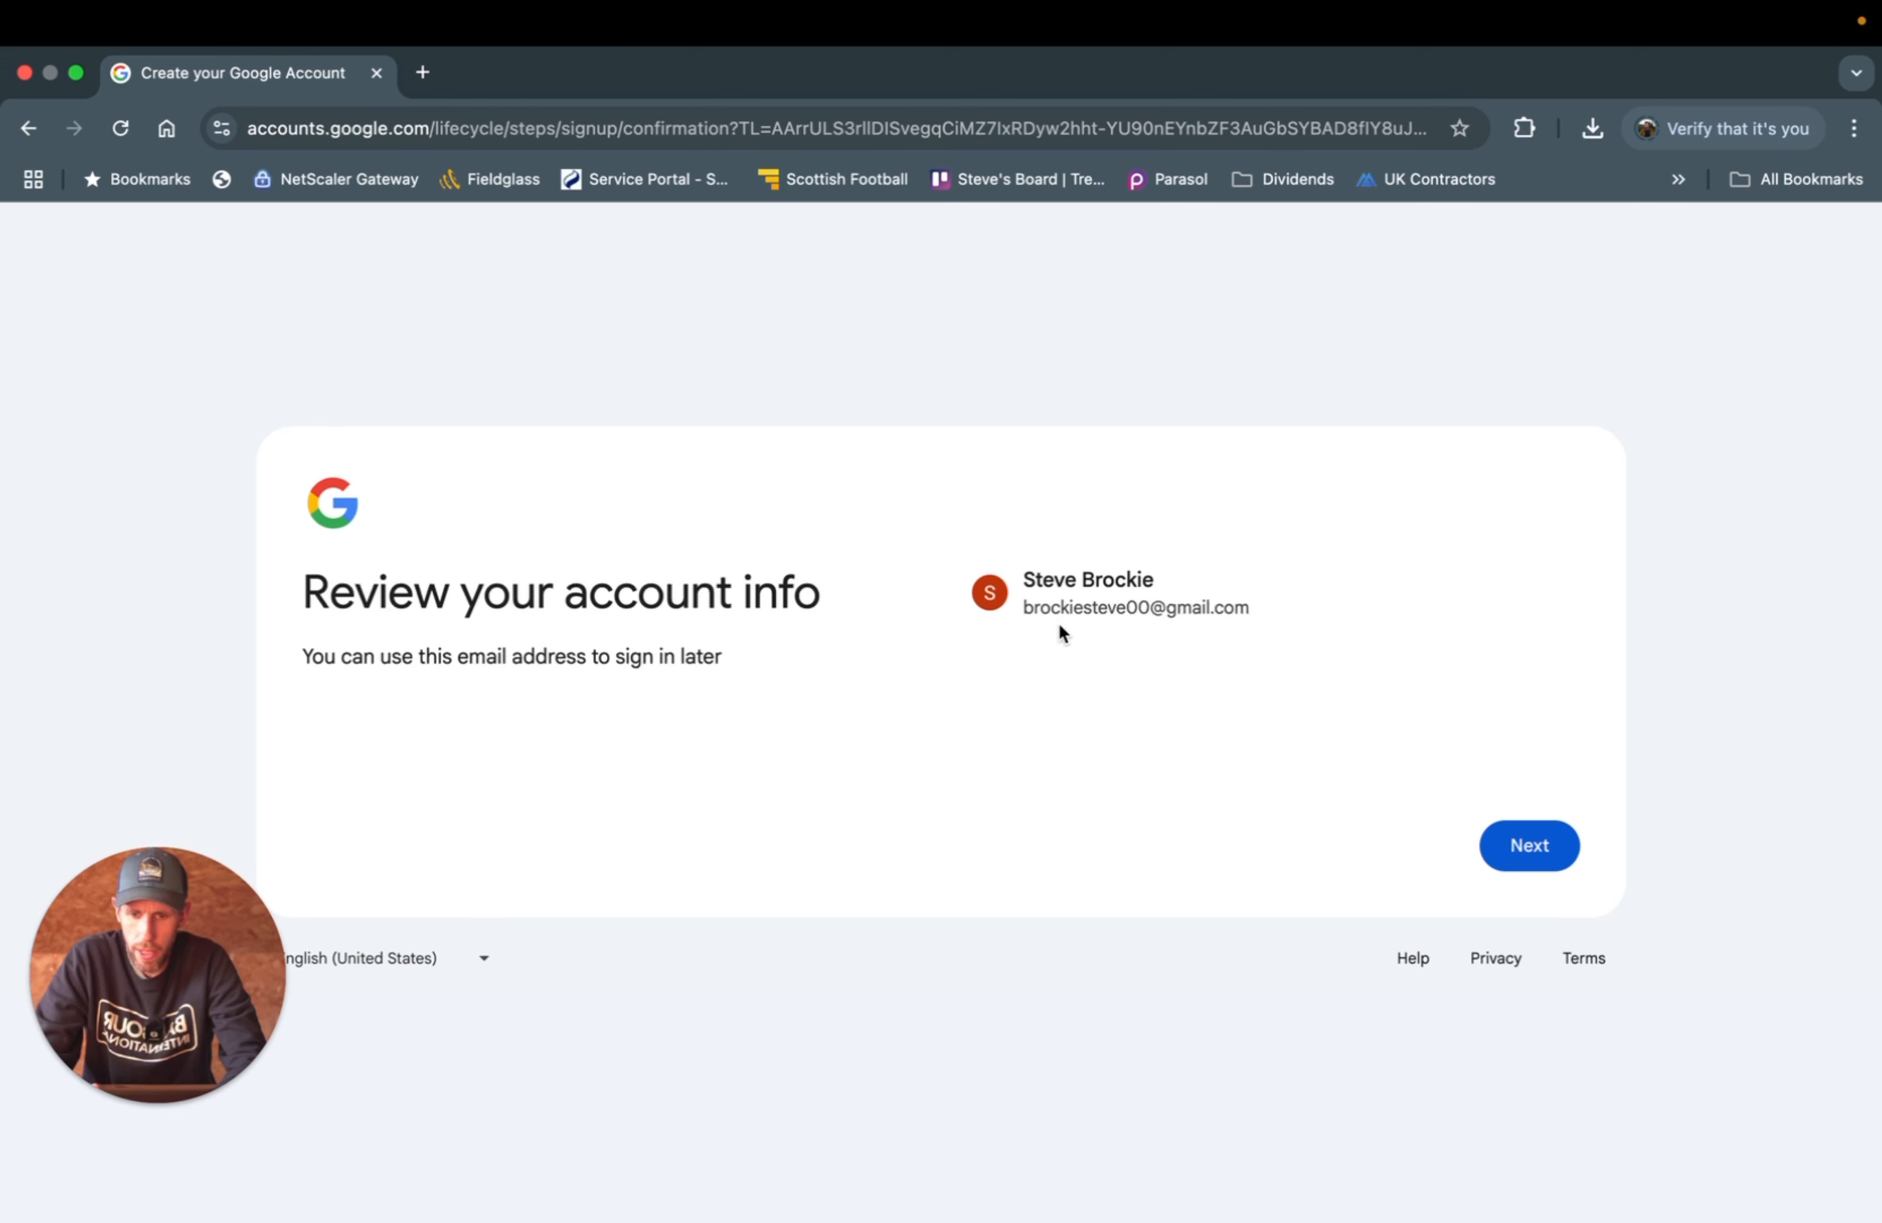
pyautogui.click(1527, 848)
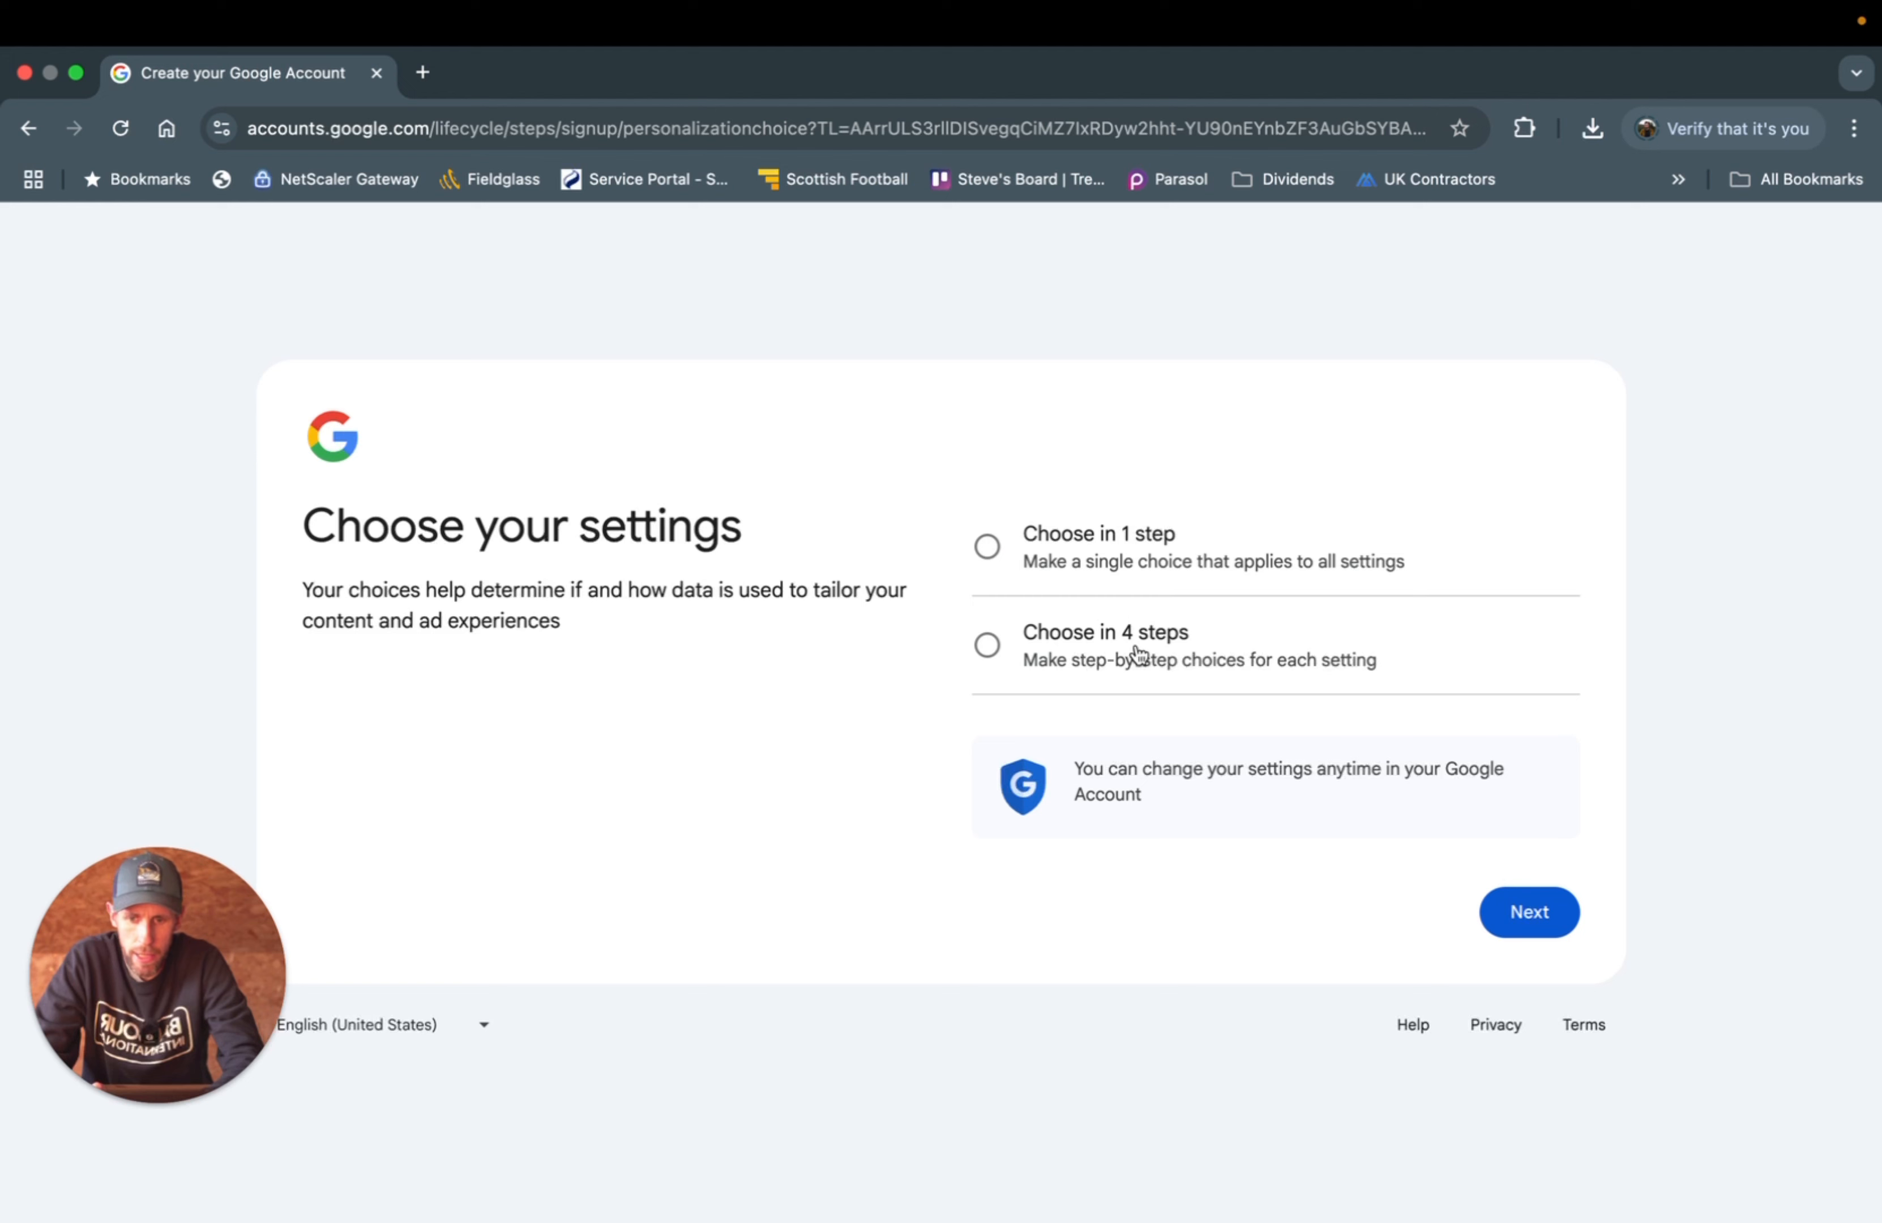
pyautogui.click(994, 550)
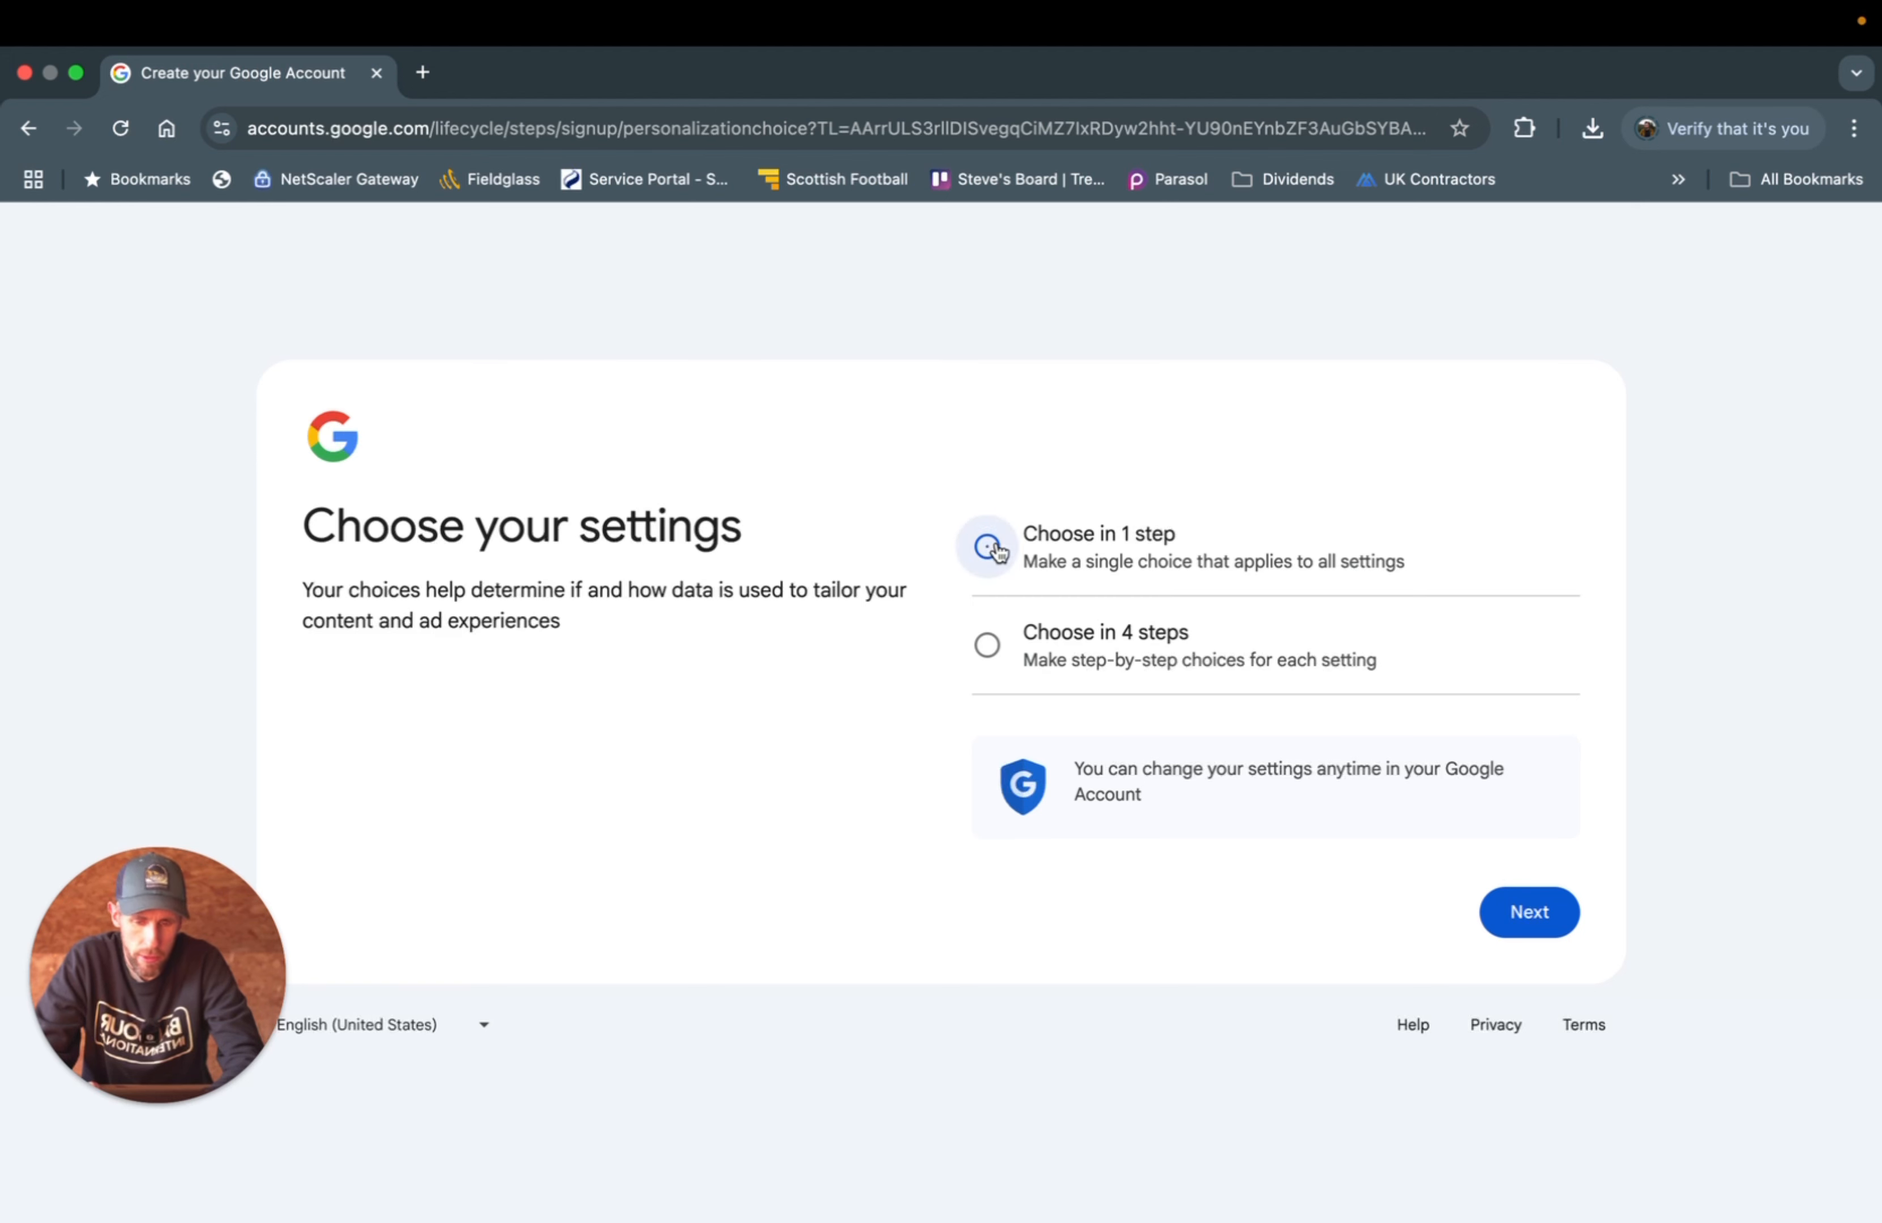
pyautogui.click(1509, 913)
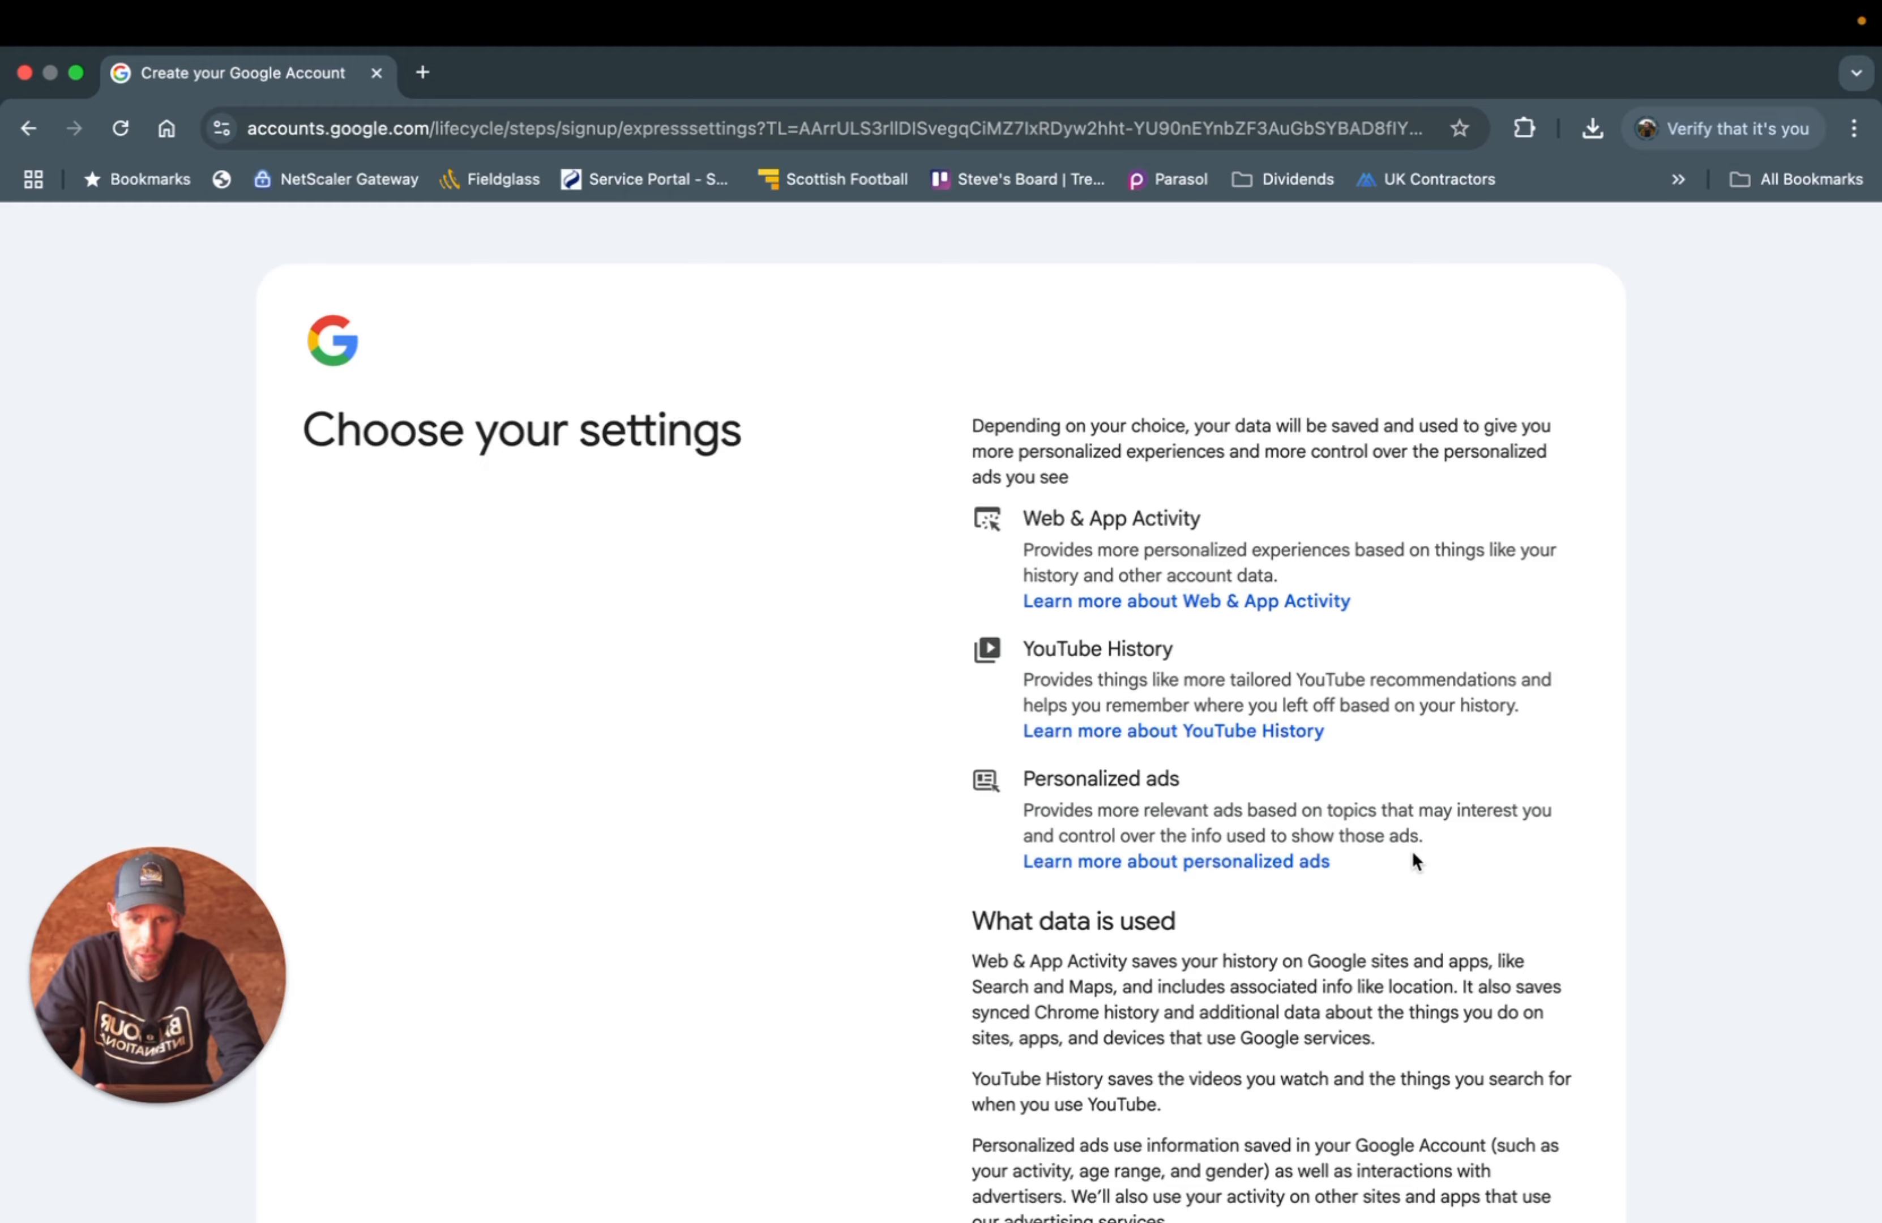
# - Accept all personalization settings and agree to the Privacy and Terms
pyautogui.scroll(-3, 1412, 852)
pyautogui.scroll(-10, 1413, 852)
pyautogui.click(1350, 890)
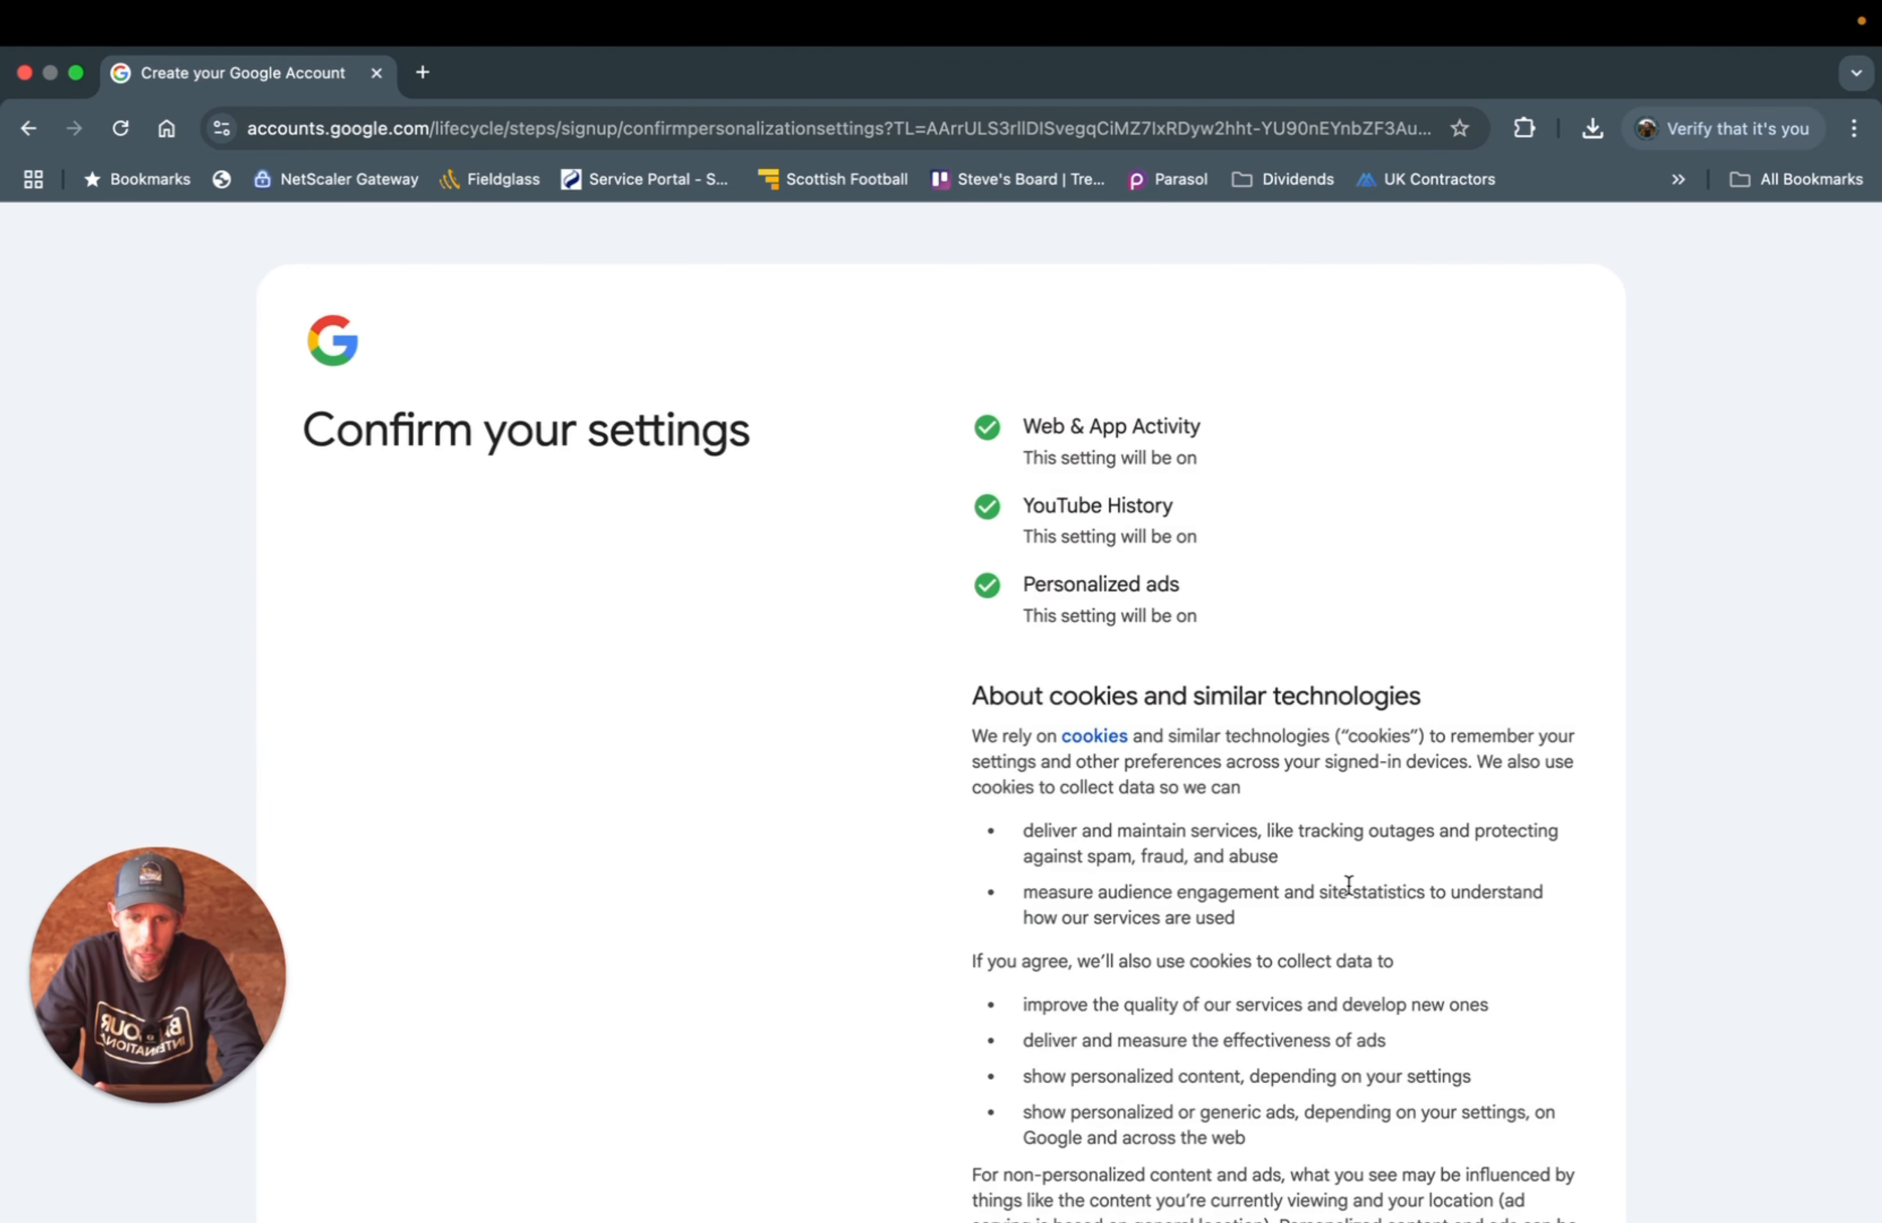
pyautogui.scroll(-6, 1348, 884)
pyautogui.click(1429, 1010)
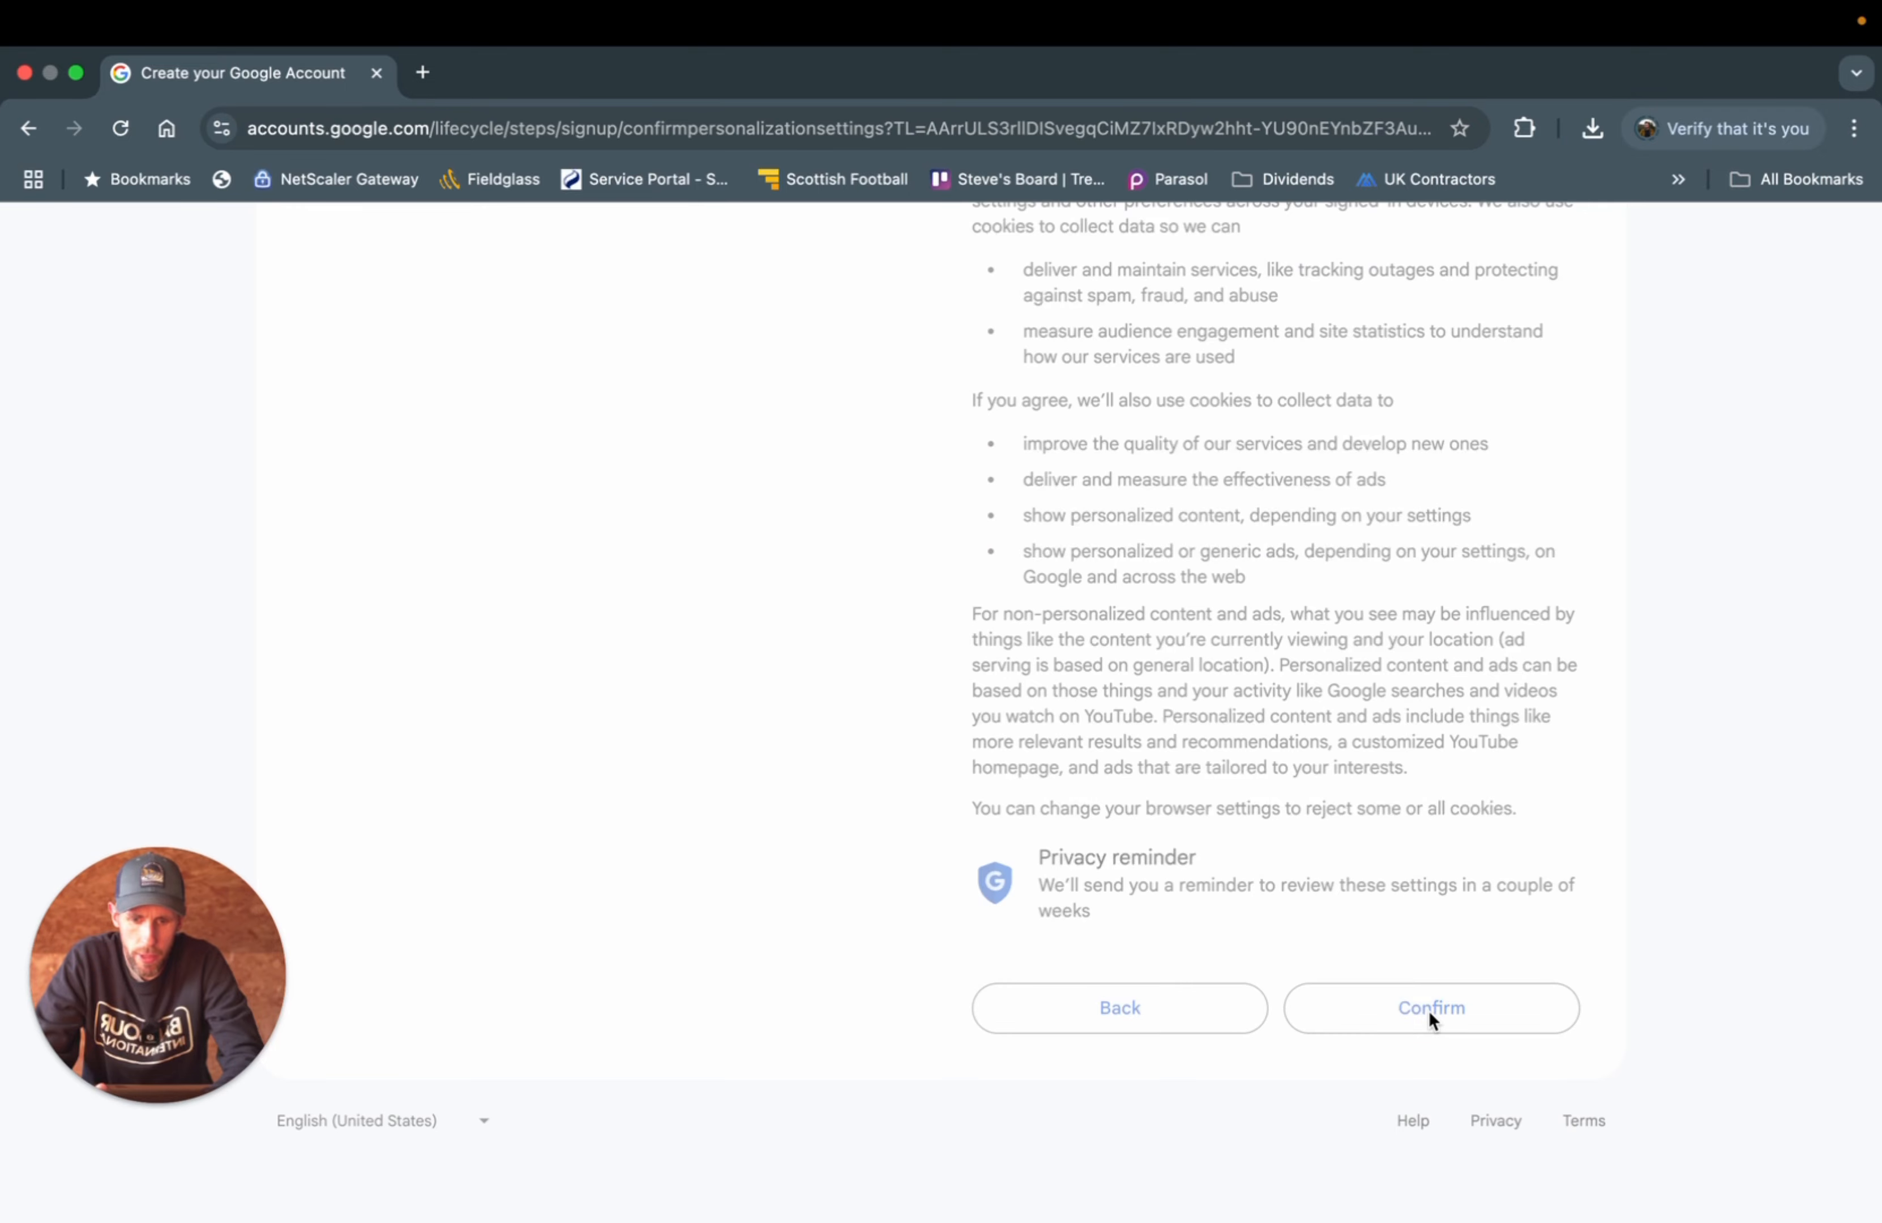
pyautogui.scroll(-10, 1430, 1011)
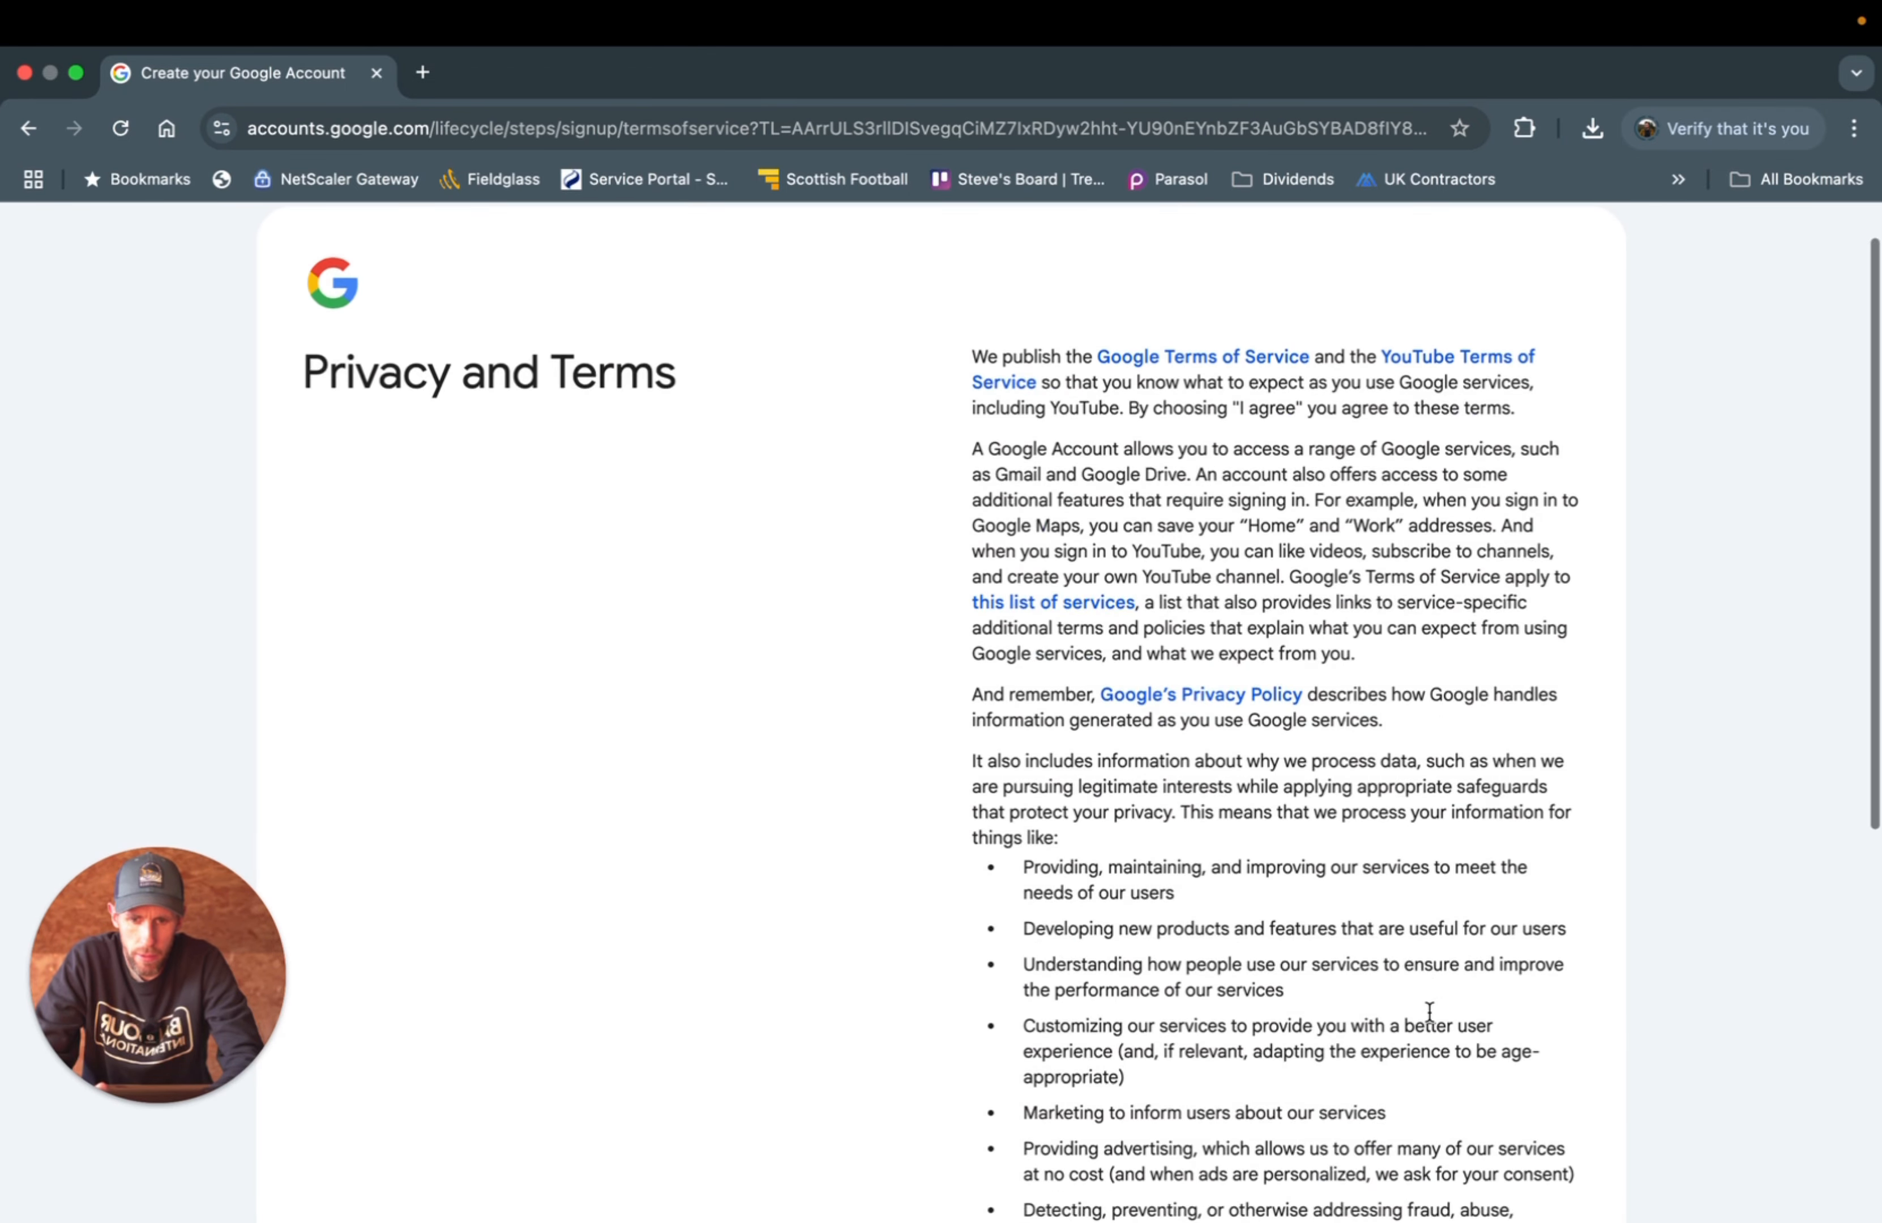
pyautogui.click(1527, 1004)
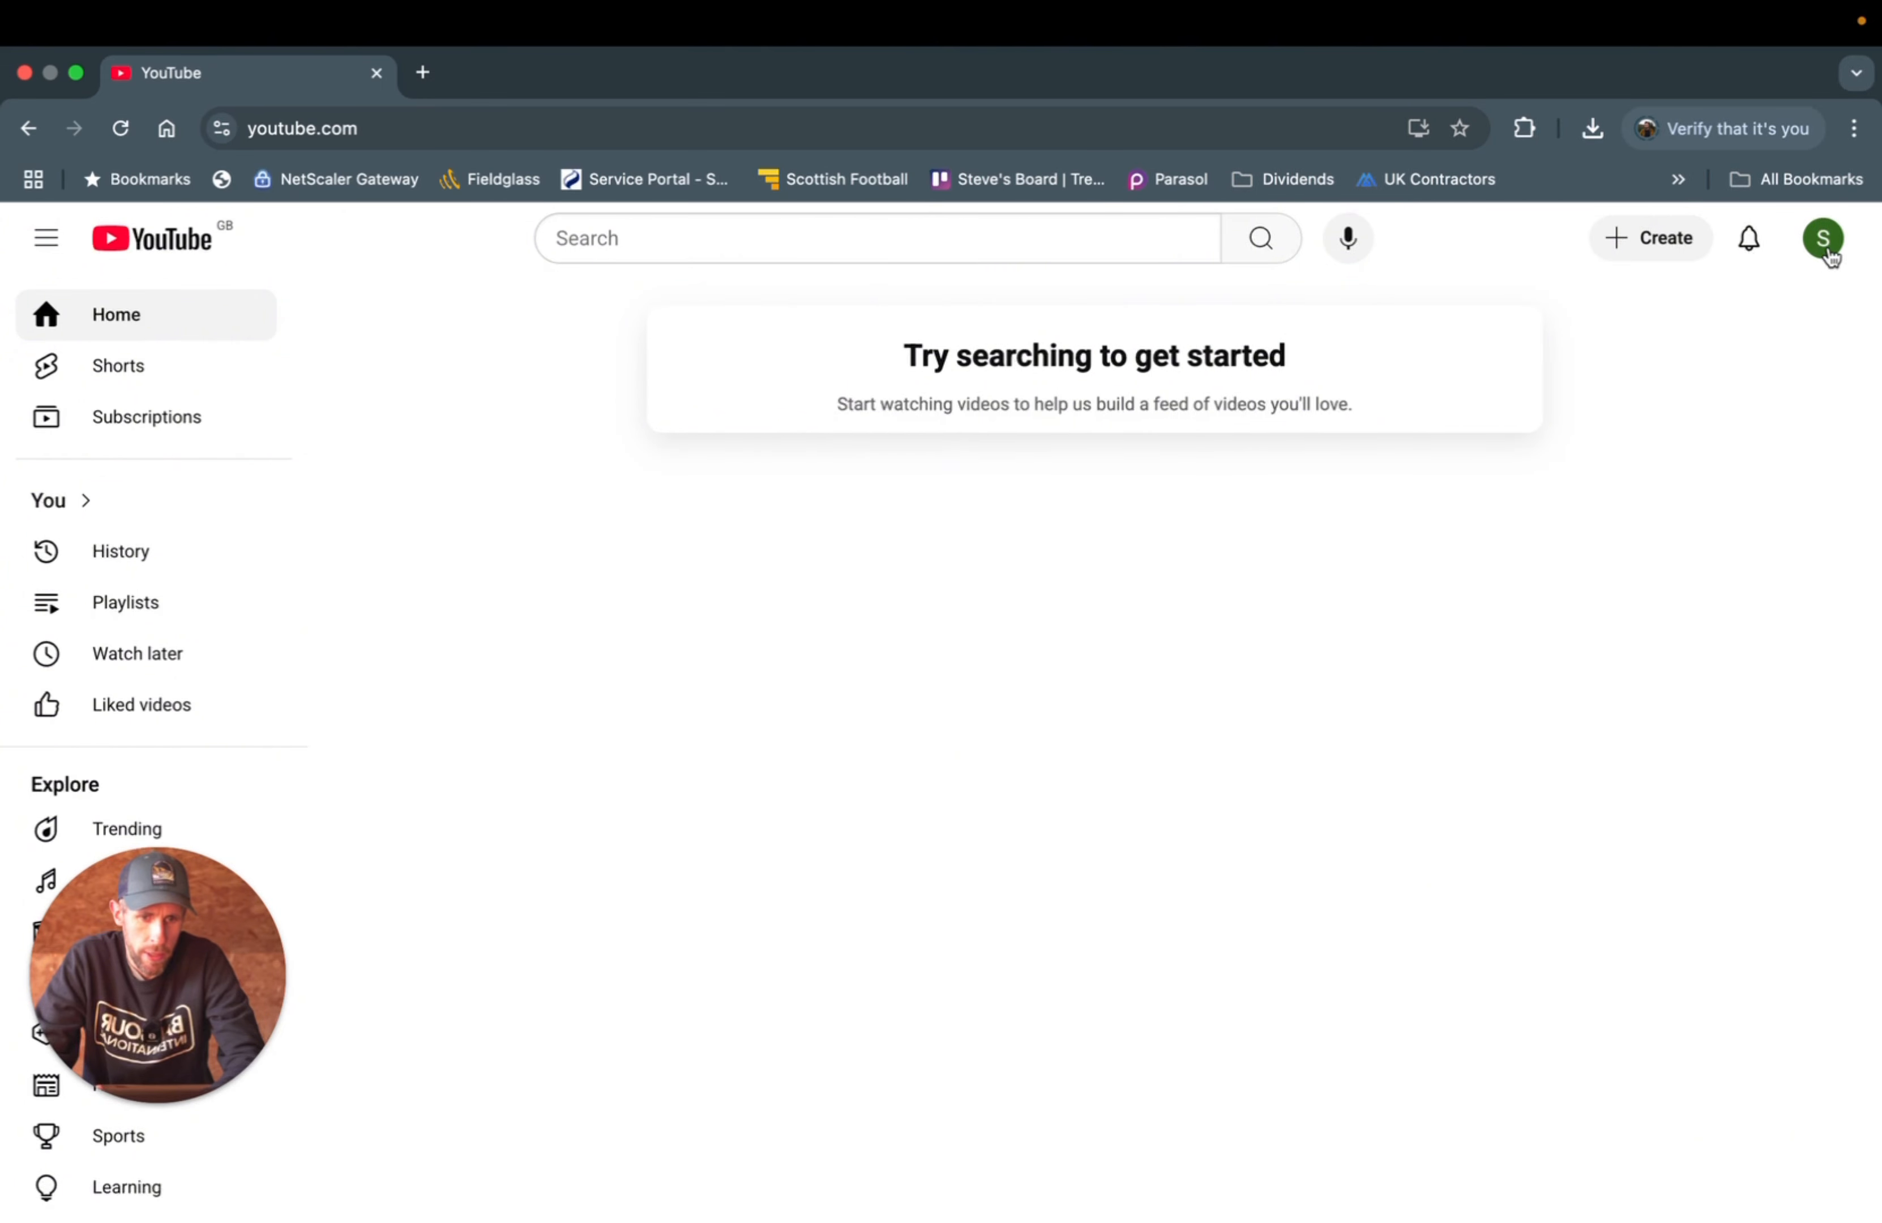
# - Create a channel under the account name, replacing the handle's random suffix with 00
pyautogui.click(1657, 251)
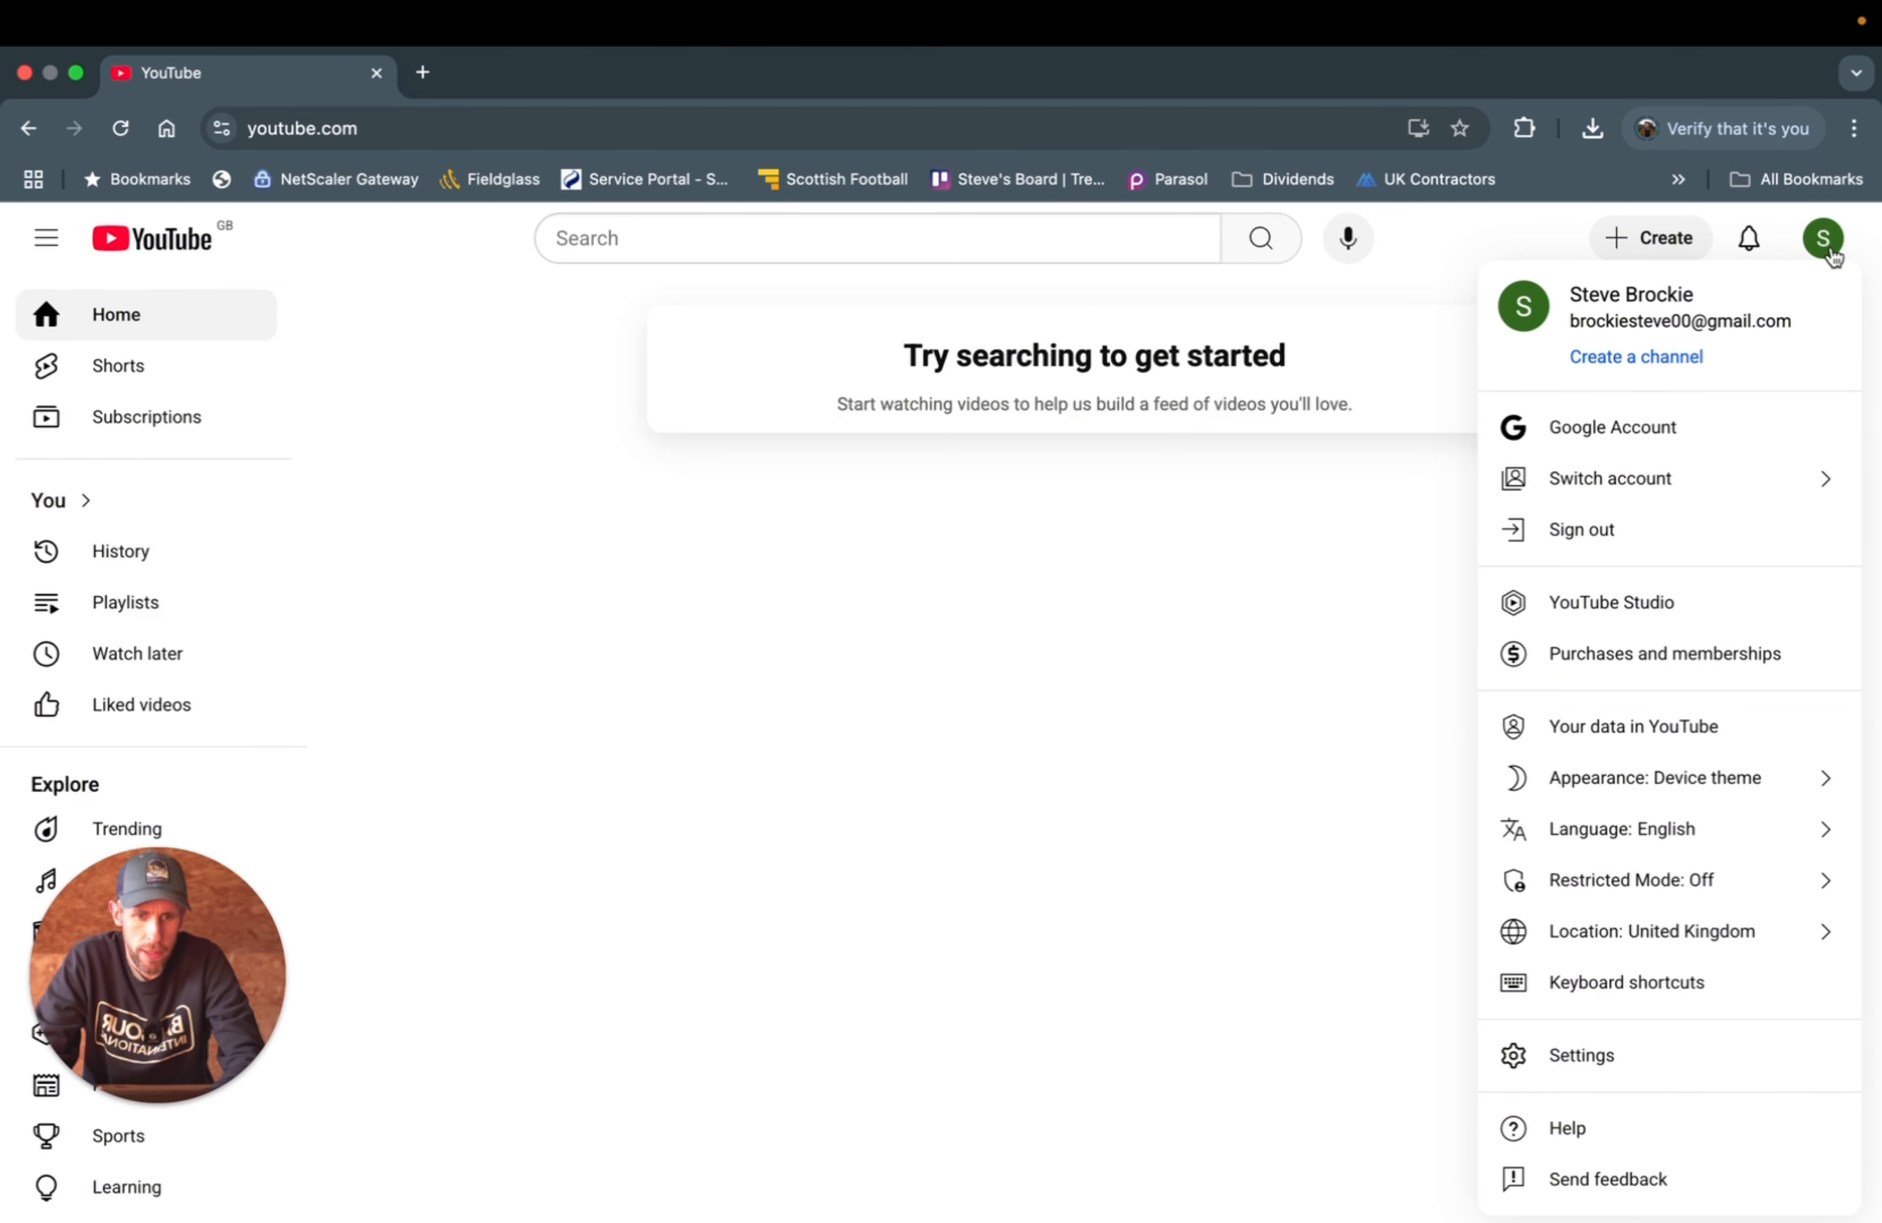
pyautogui.click(1622, 367)
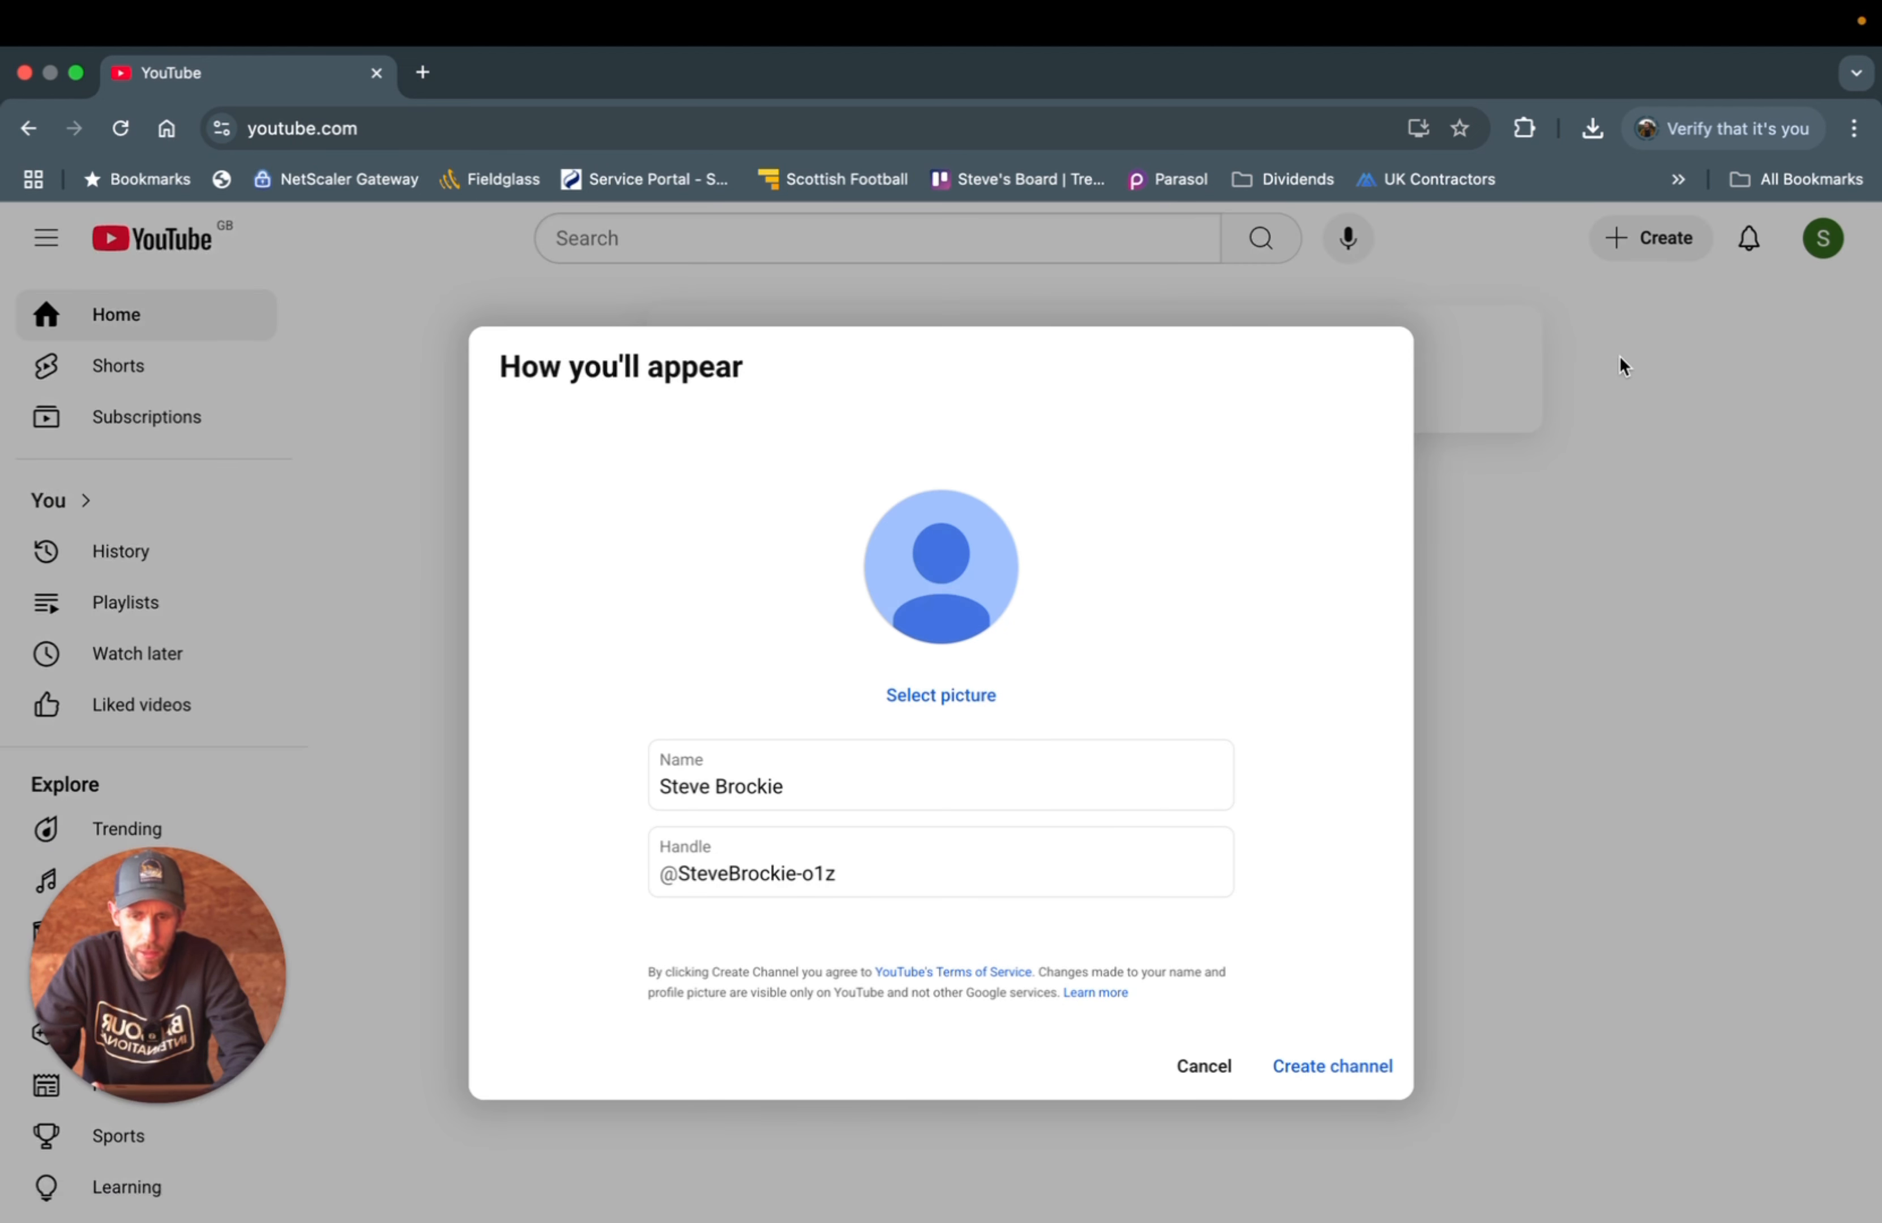
pyautogui.click(851, 871)
pyautogui.press('BackSpace')
pyautogui.press('BackSpace')
pyautogui.press('BackSpace')
pyautogui.press('BackSpace')
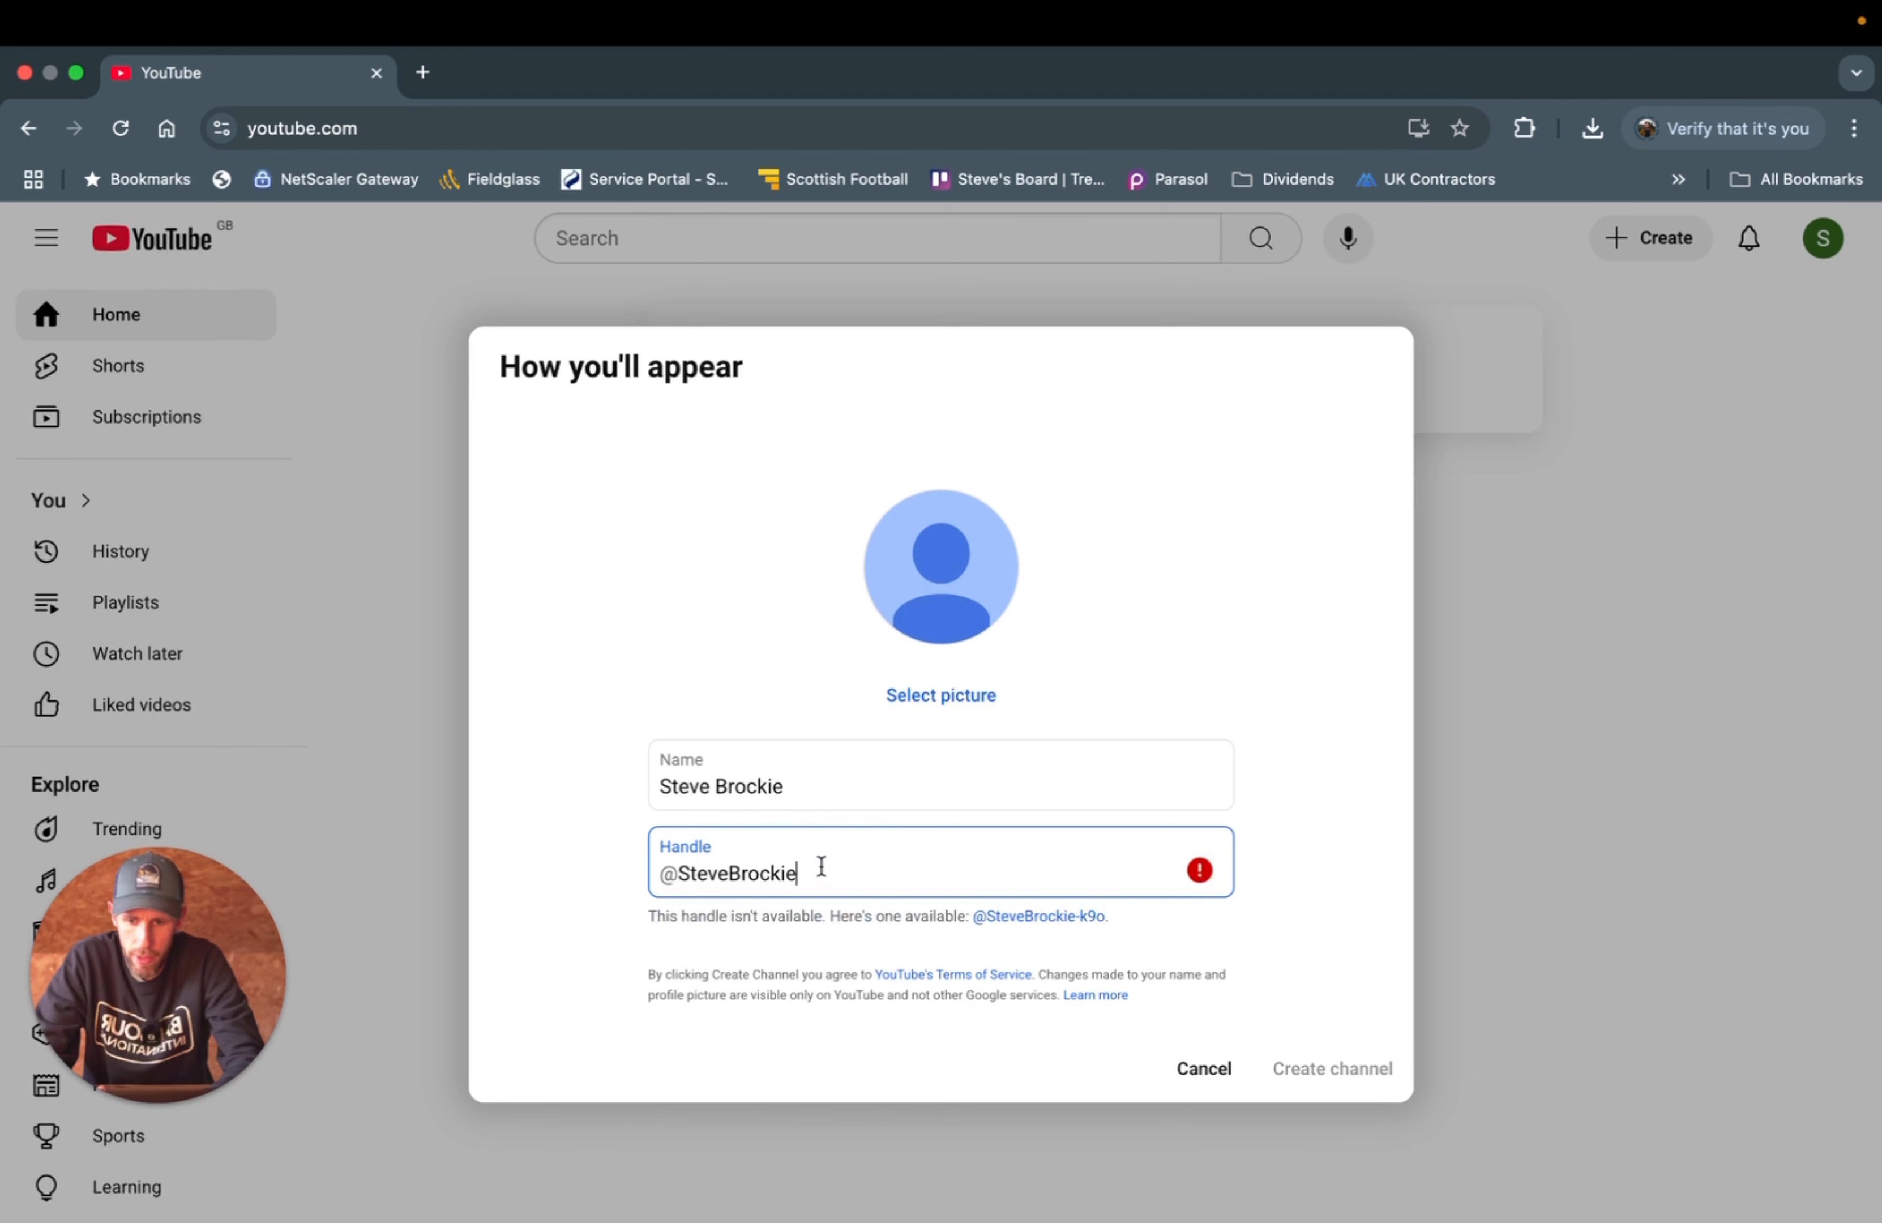
pyautogui.write('00')
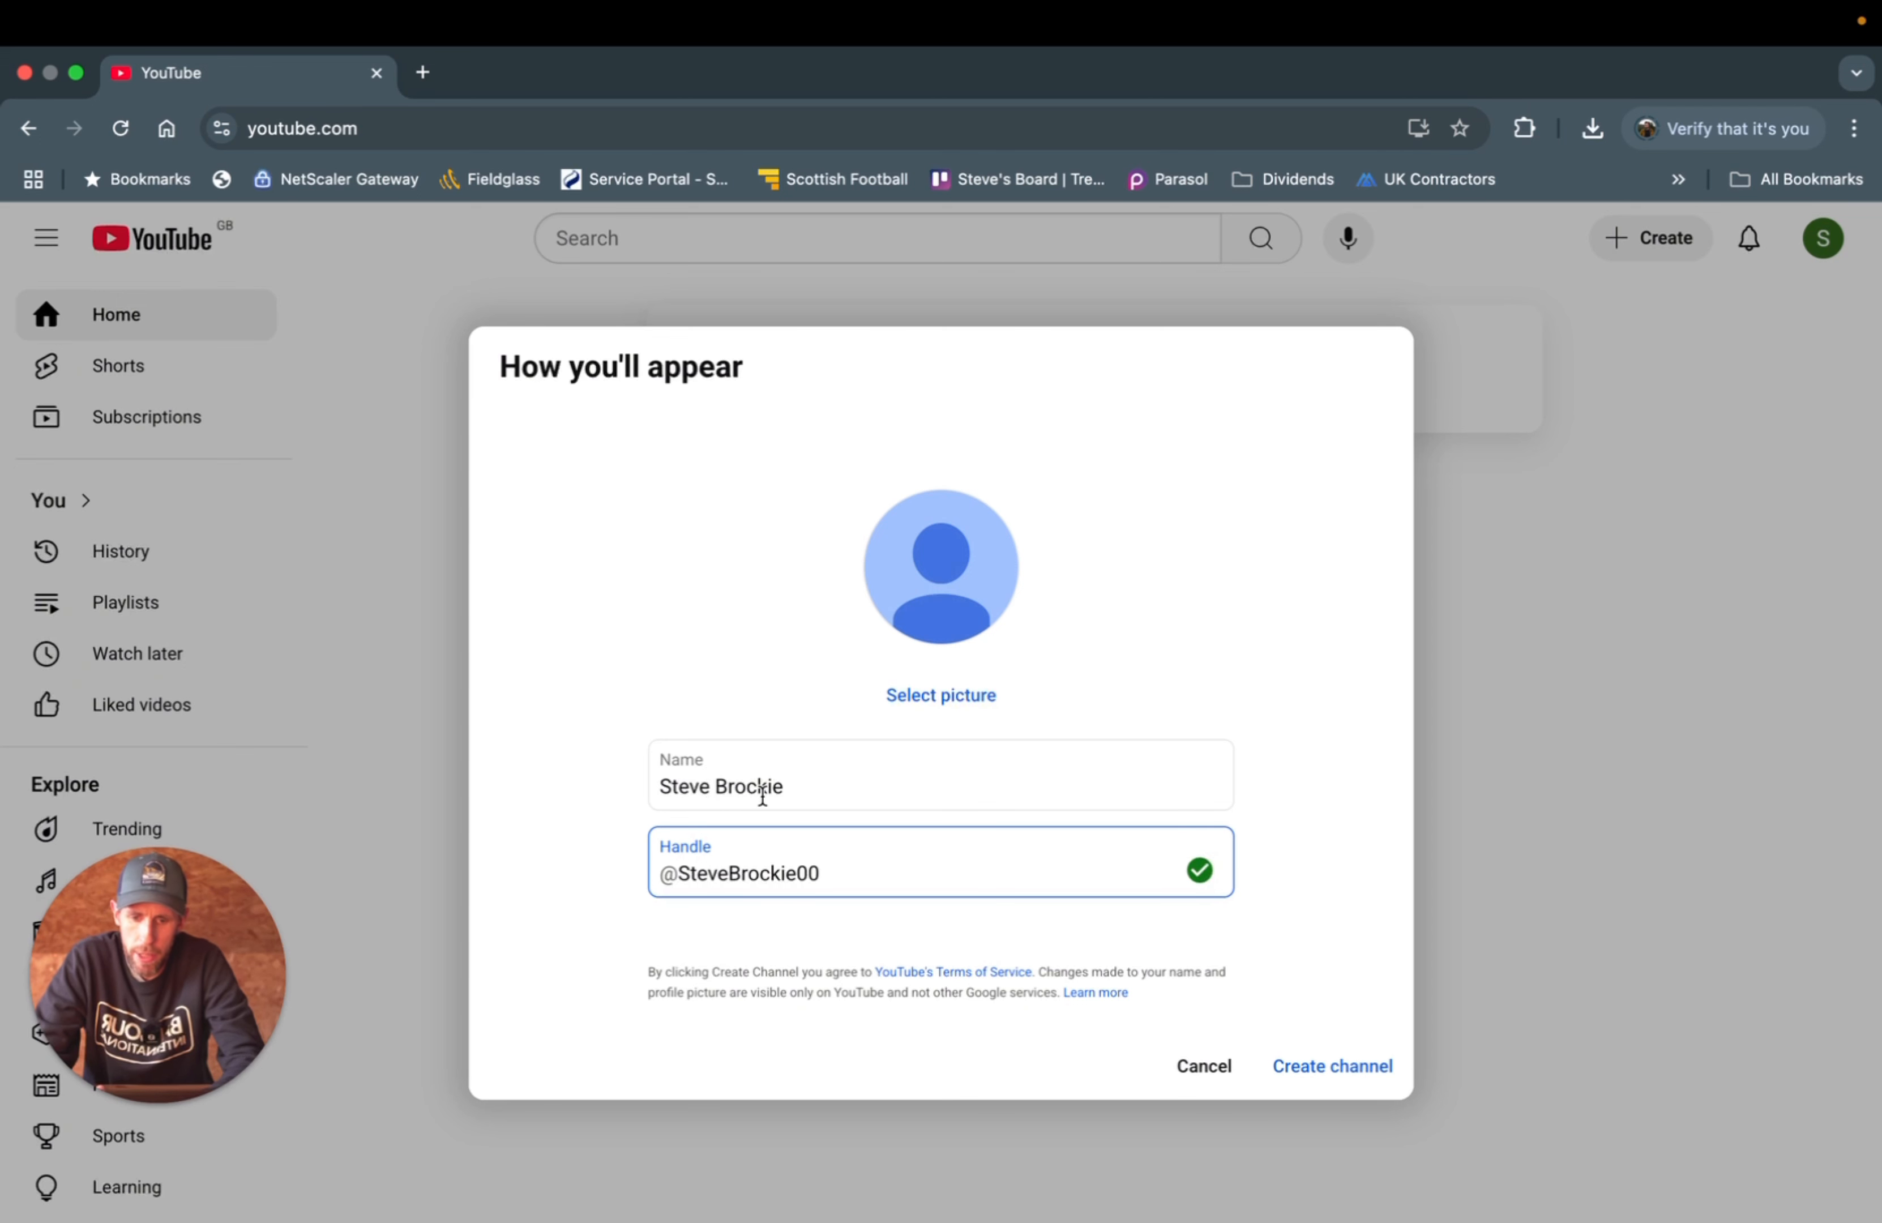
pyautogui.click(1312, 1063)
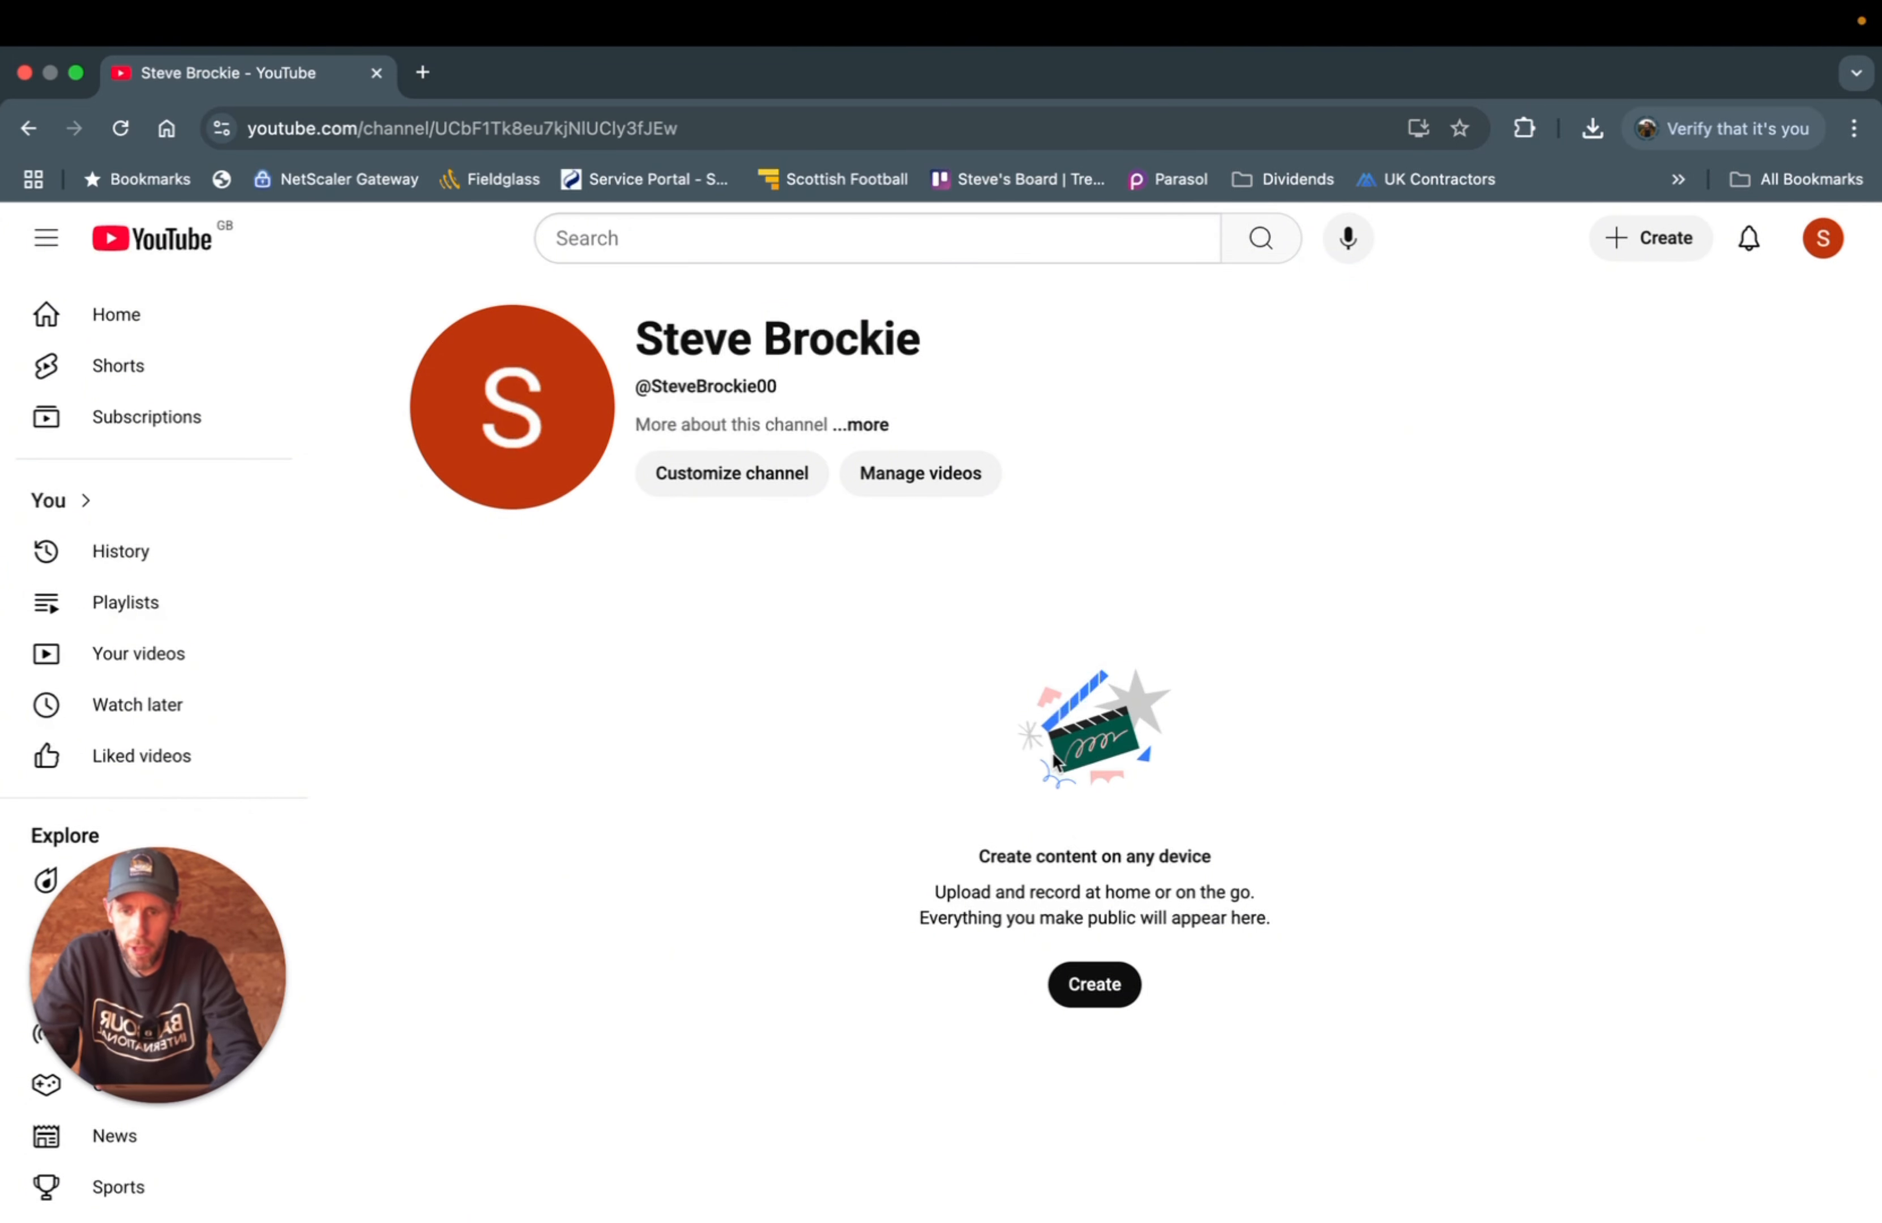
# - Open channel customization and load Witty Garment Co. (3).png from the untitled folder as the banner
pyautogui.click(728, 477)
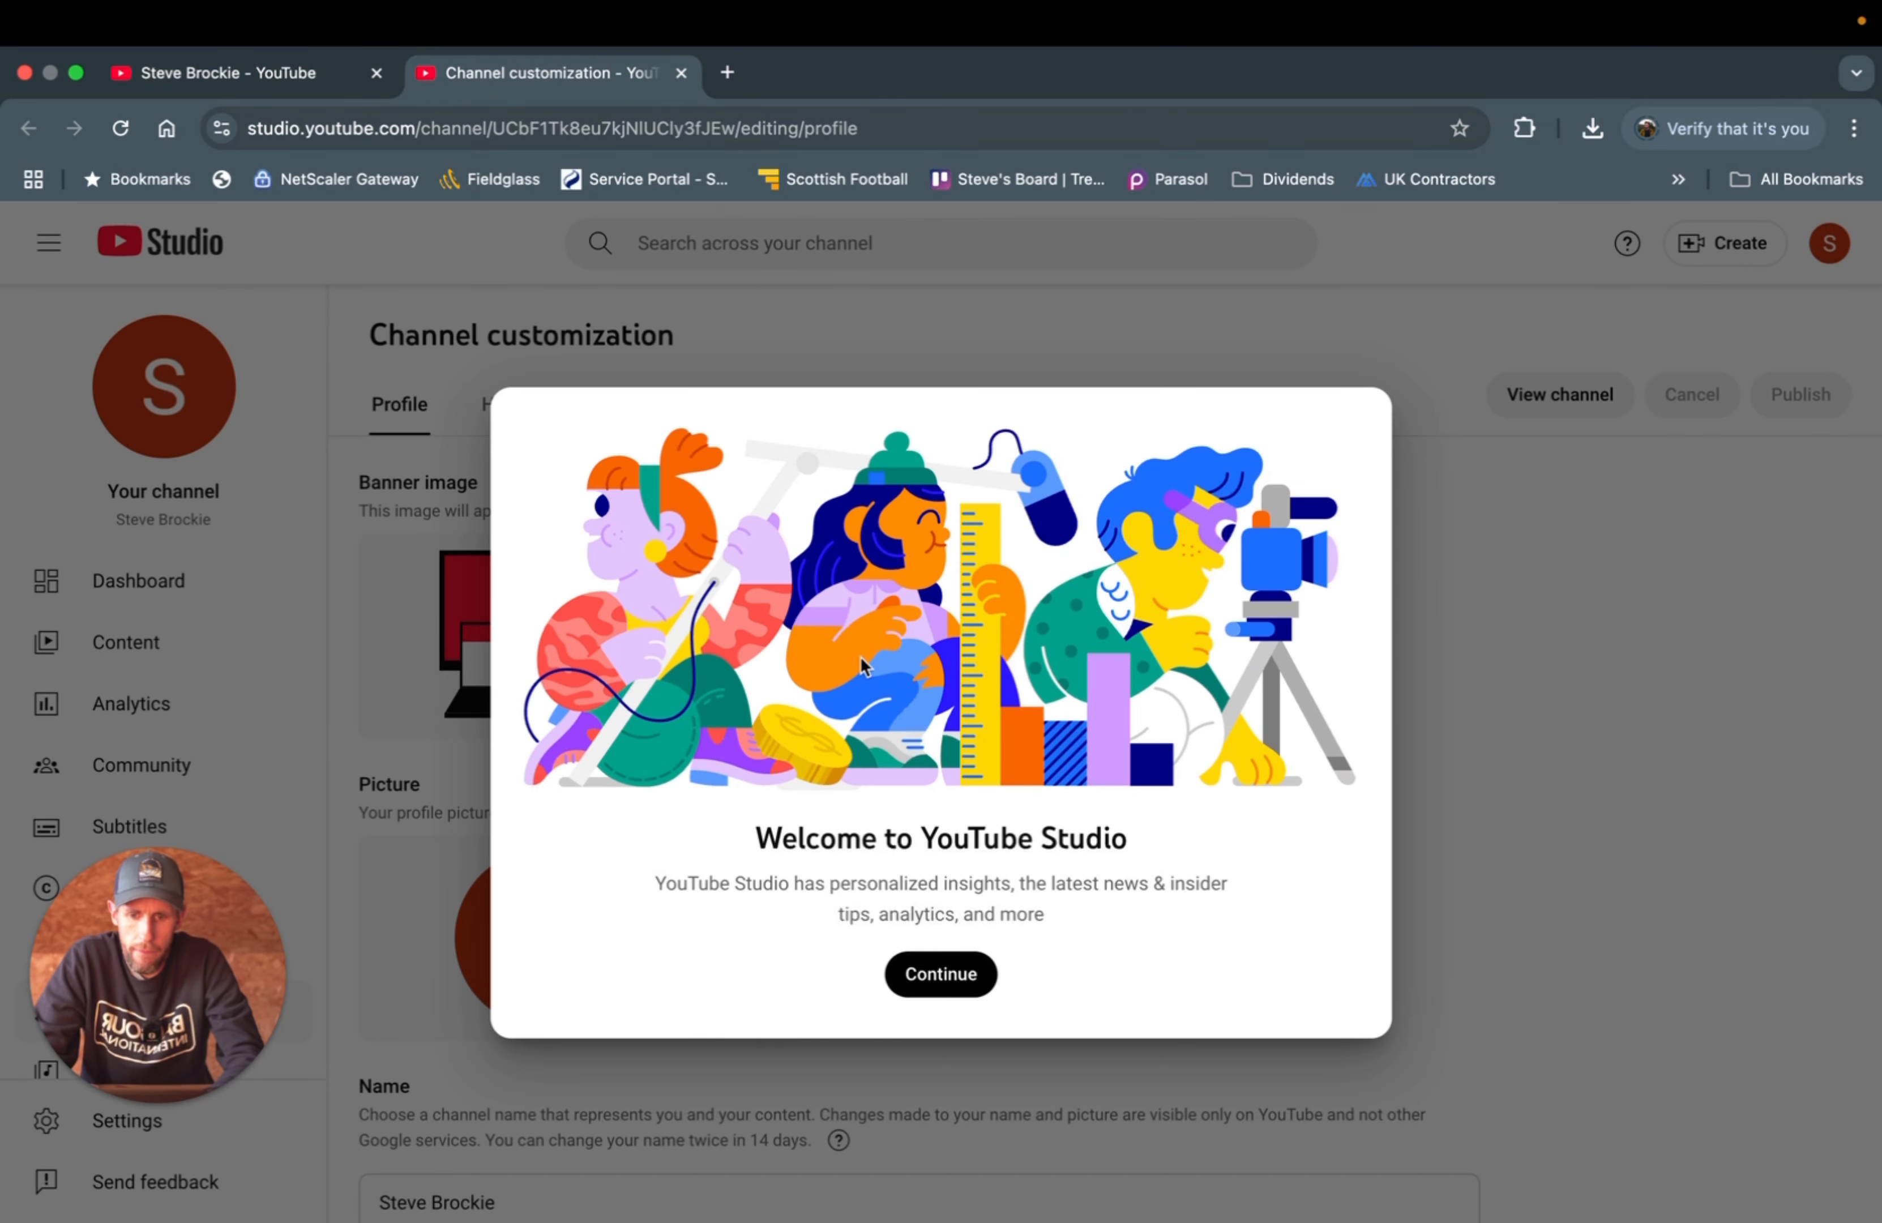
pyautogui.click(930, 985)
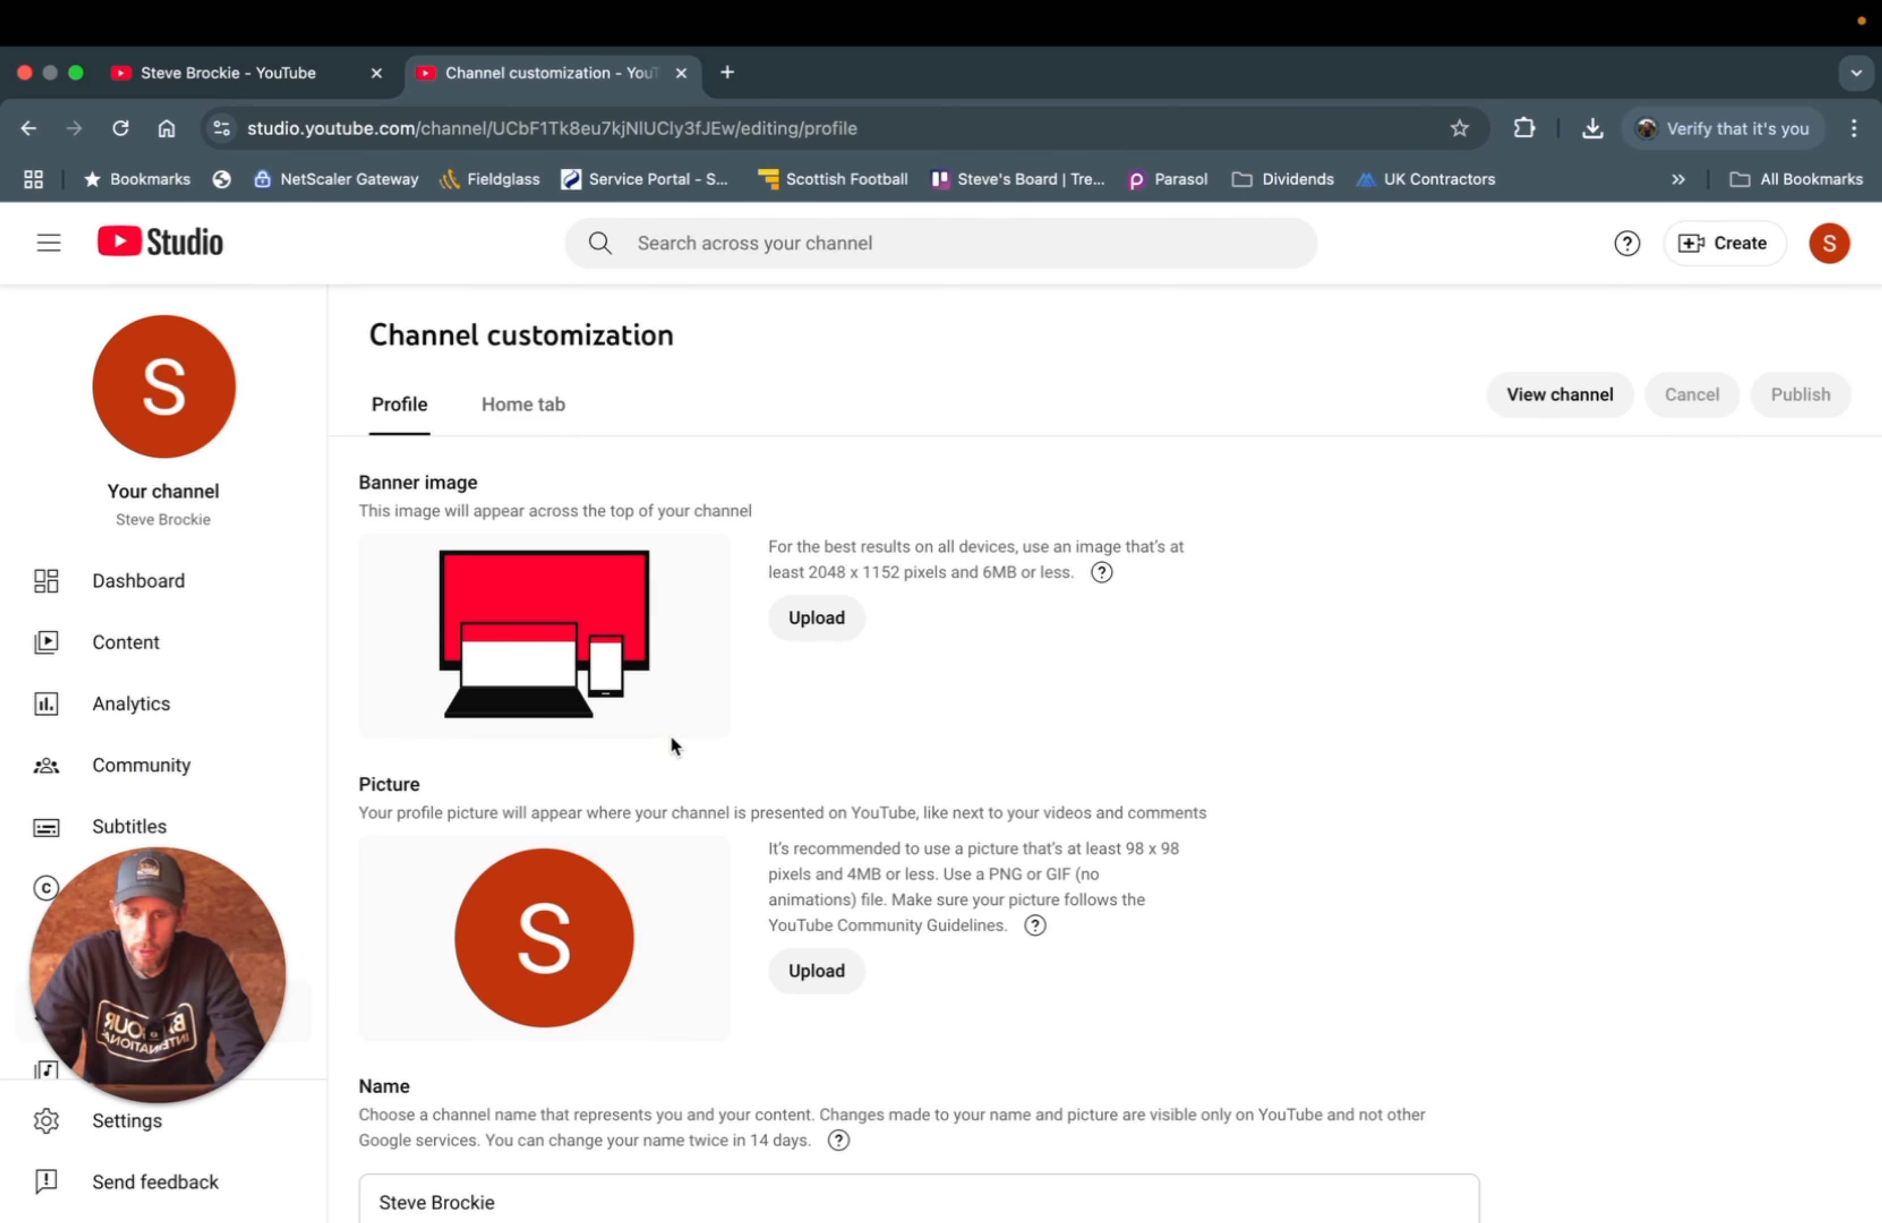
pyautogui.click(816, 631)
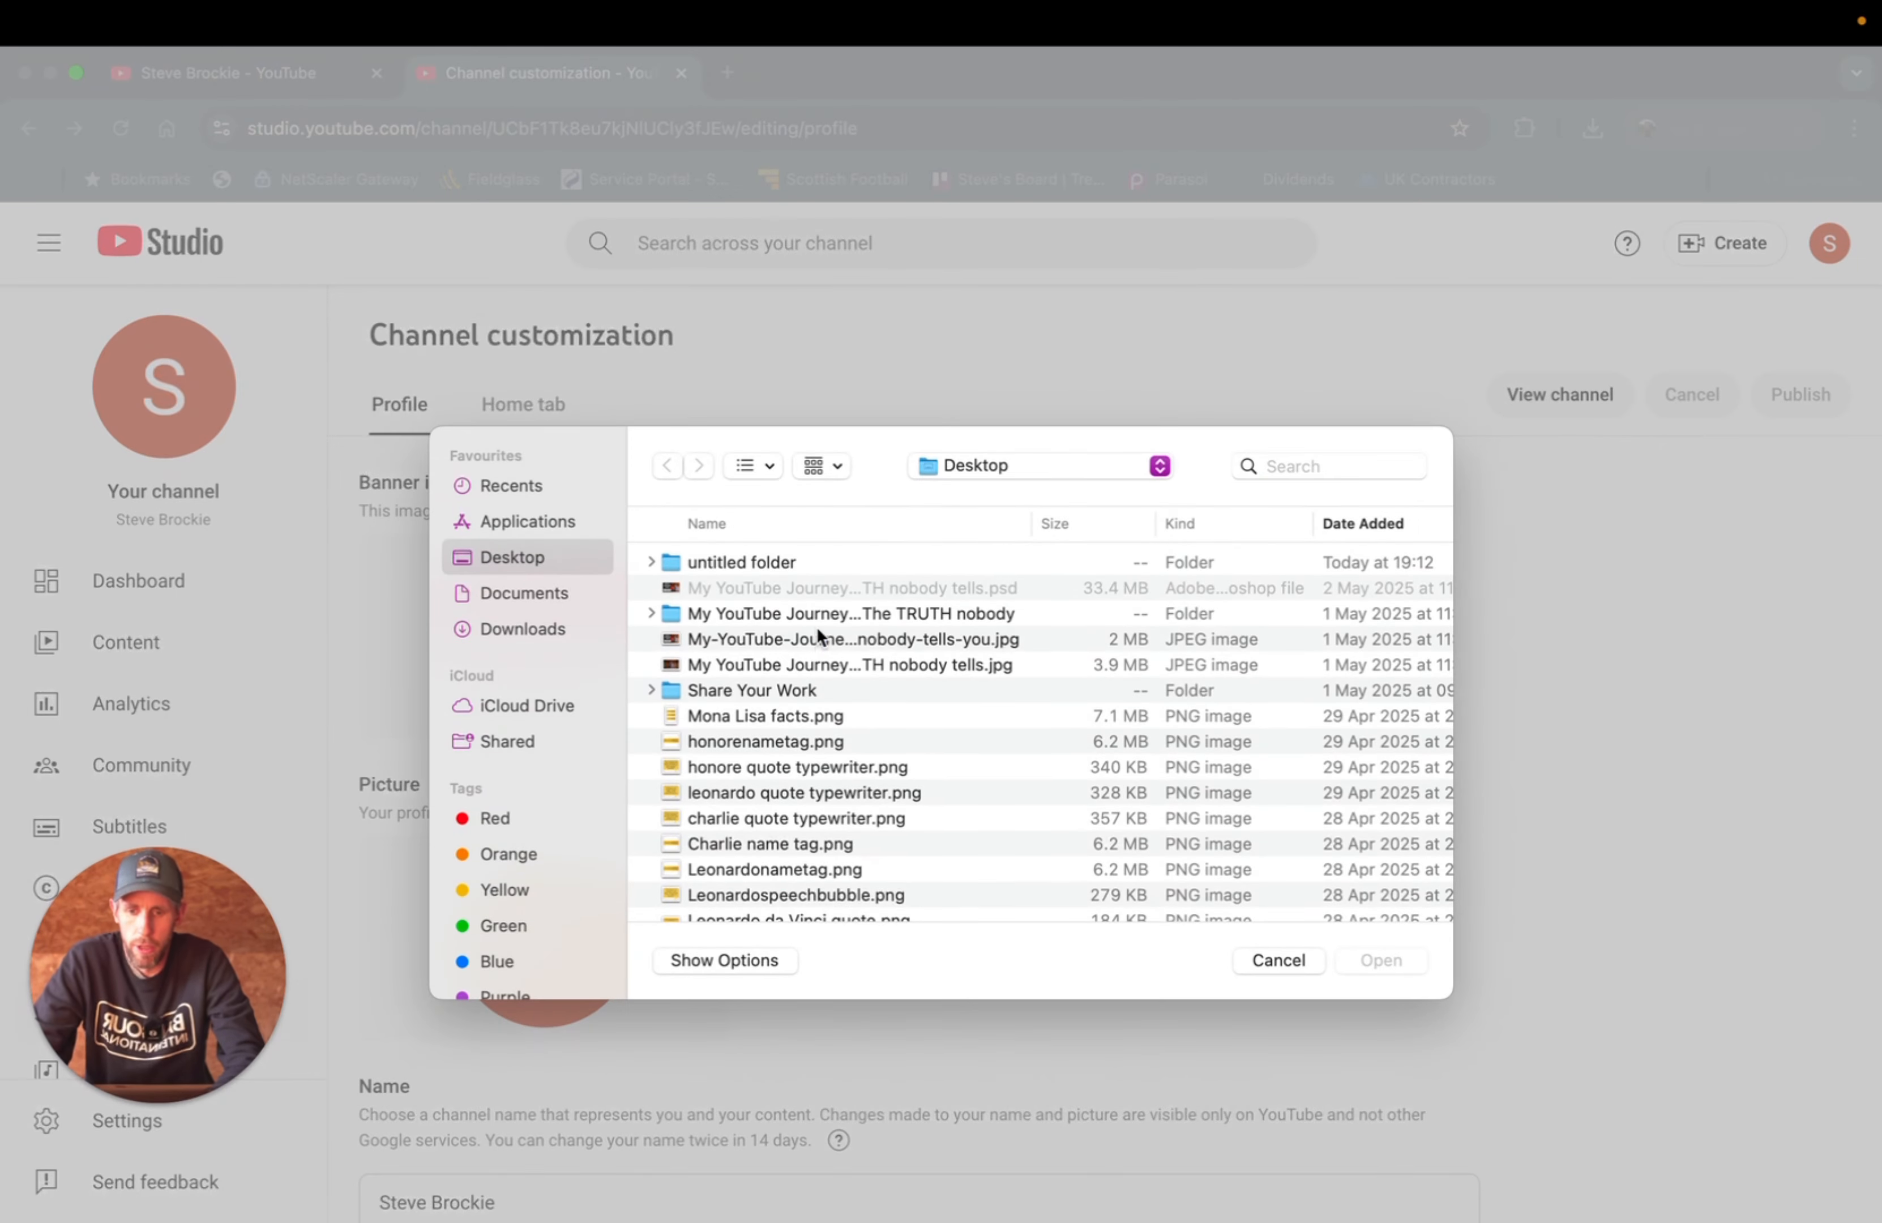
pyautogui.doubleClick(729, 558)
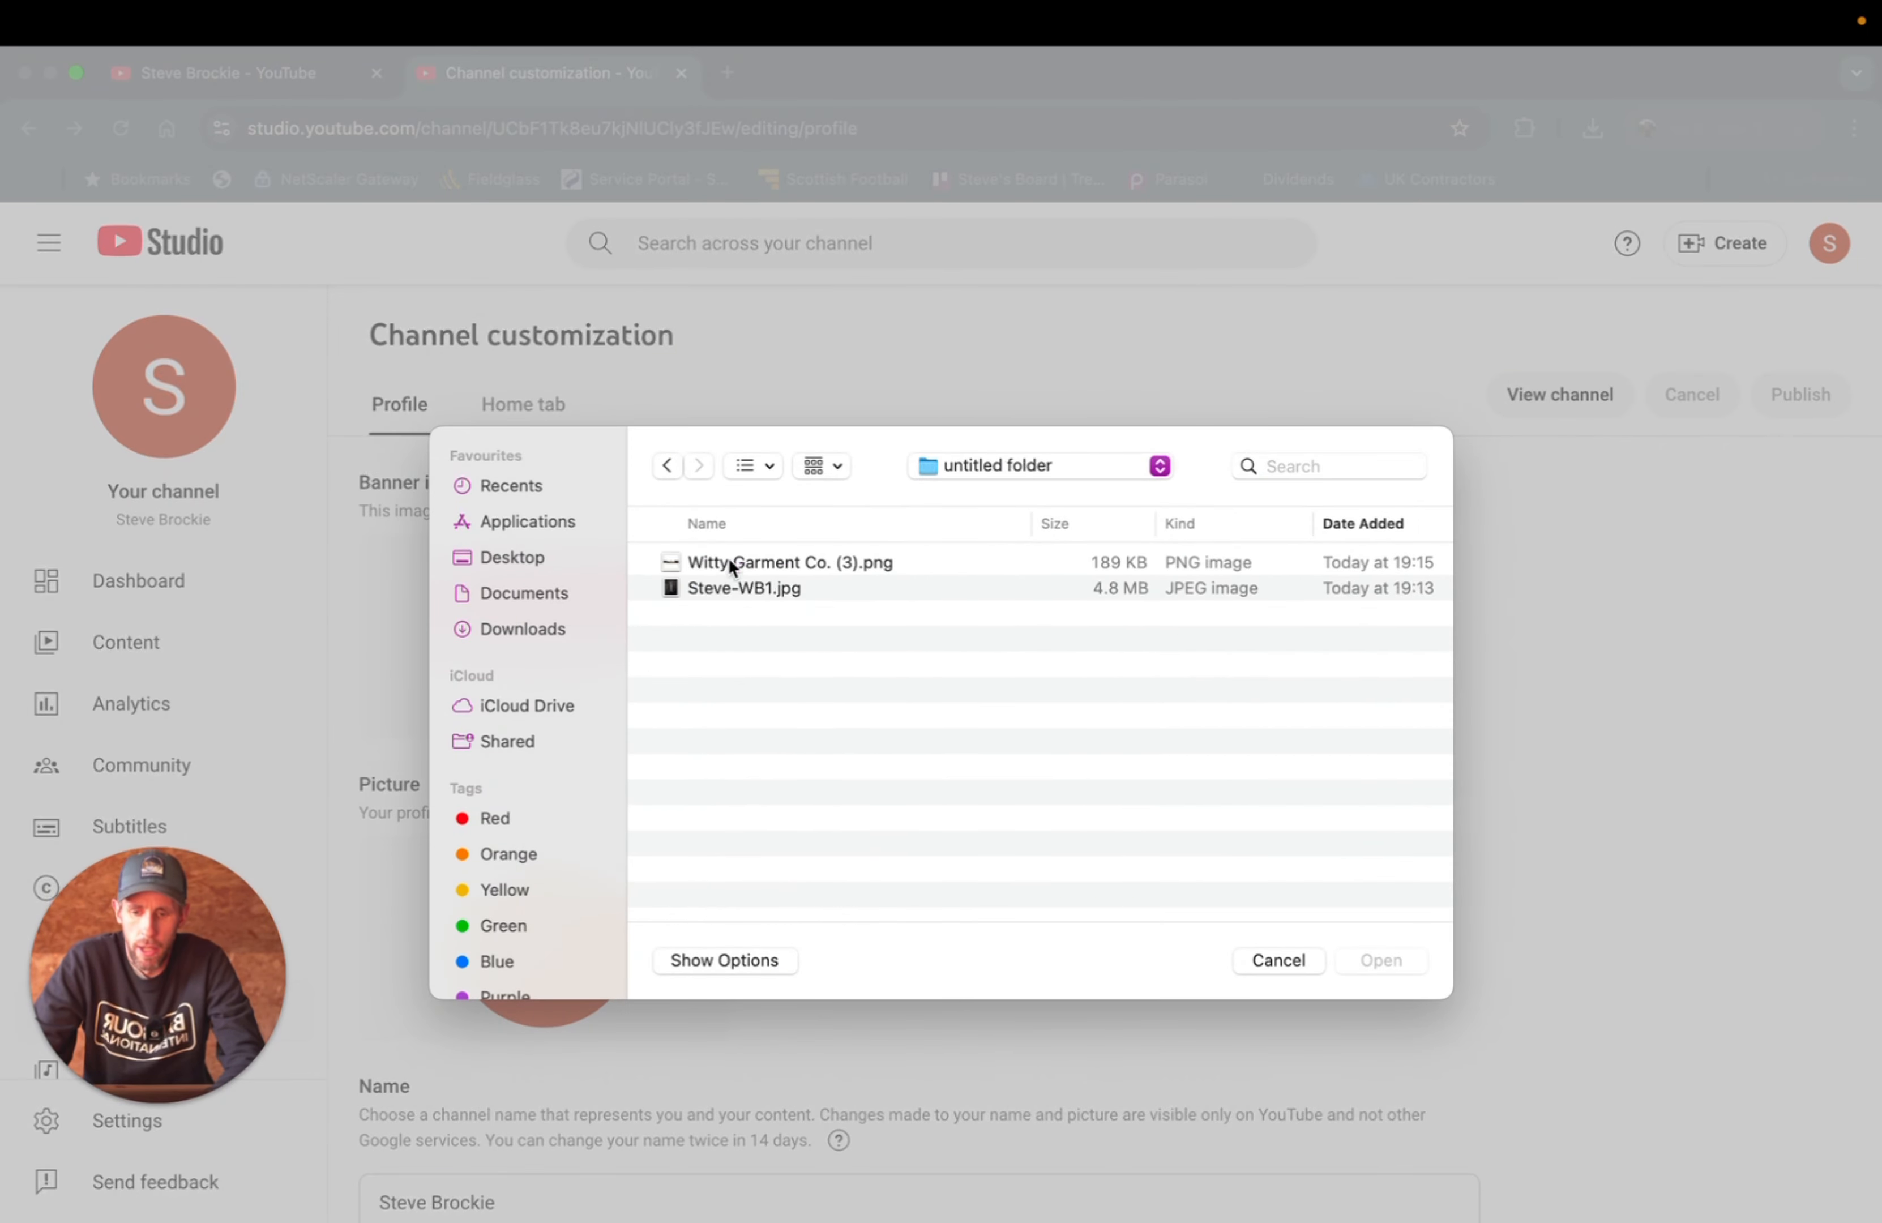
pyautogui.click(766, 563)
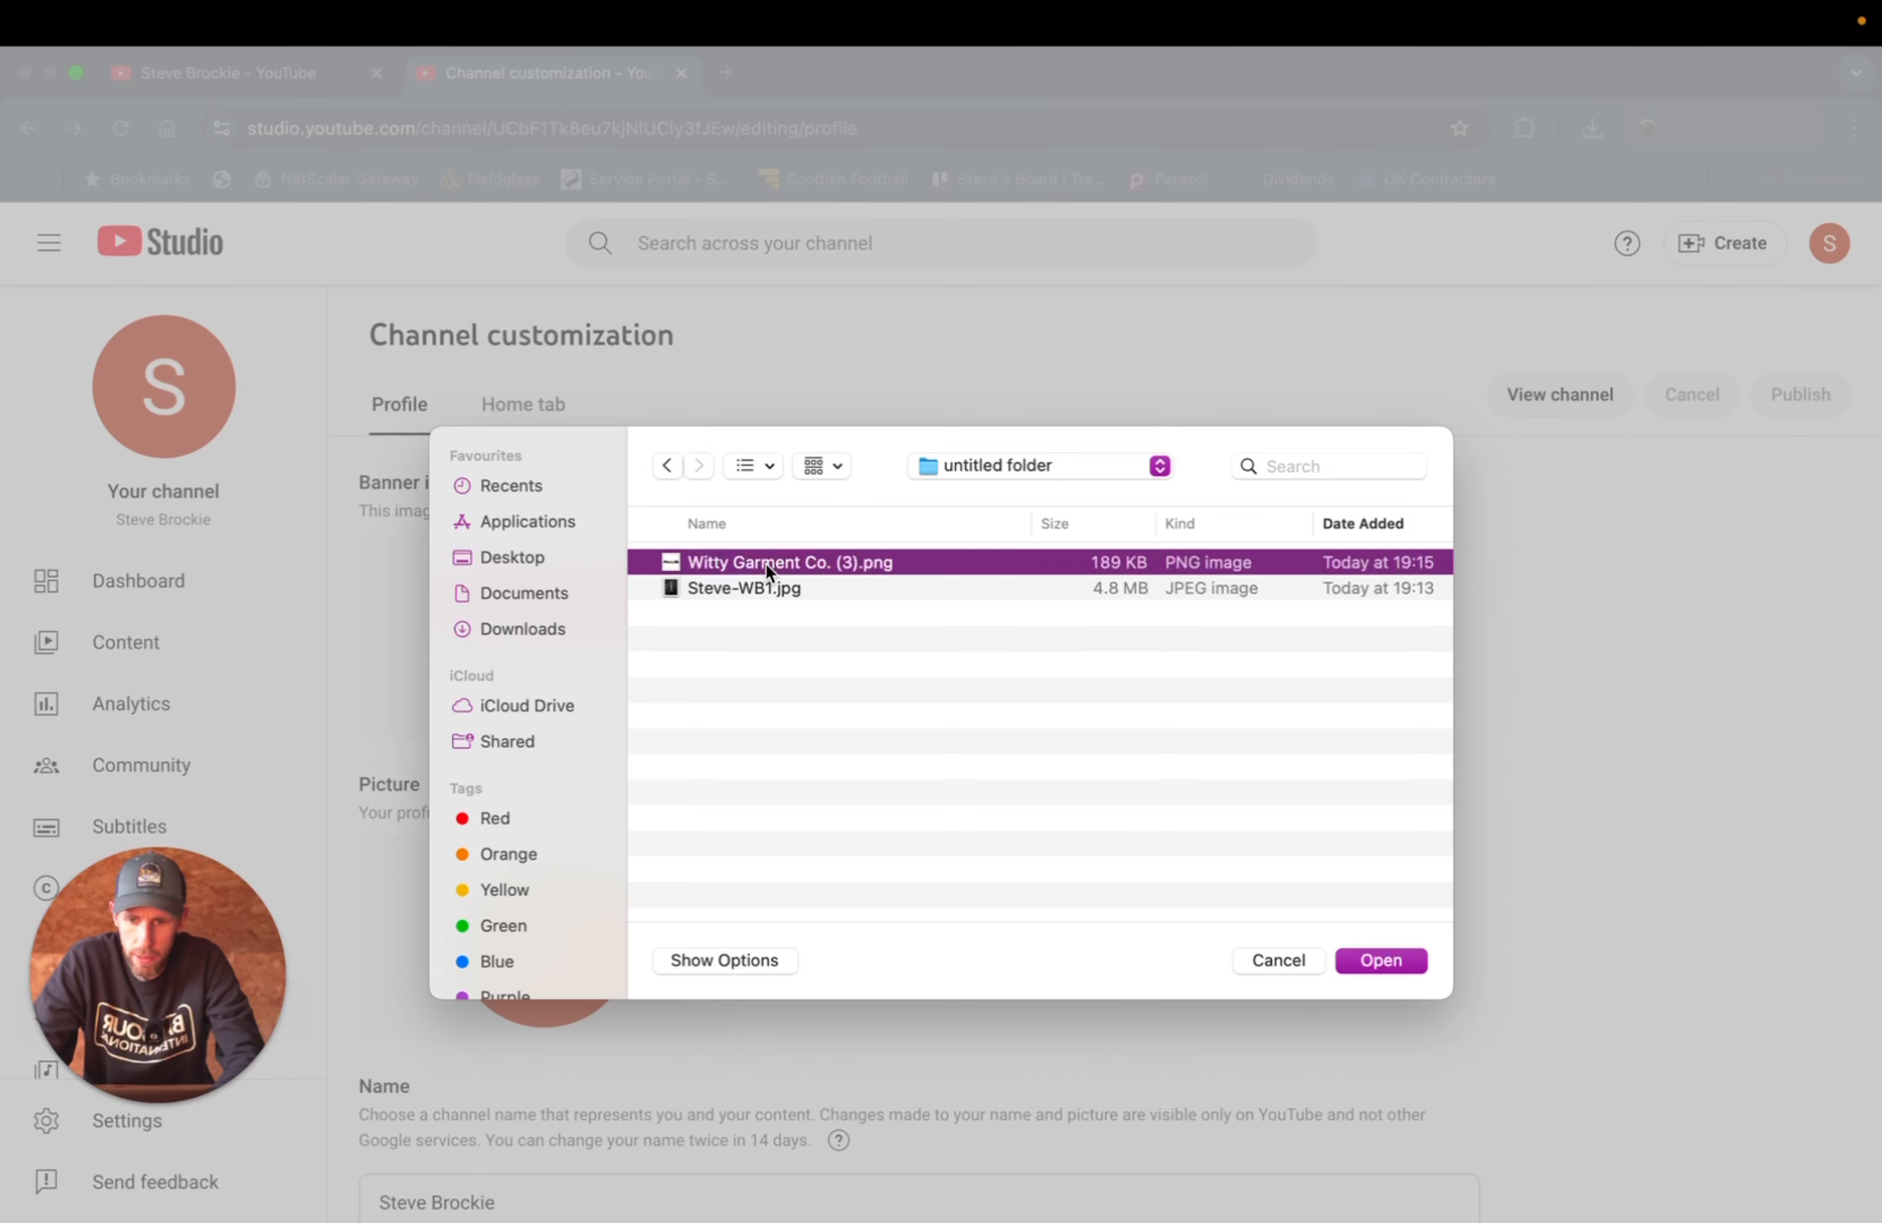
pyautogui.click(1371, 961)
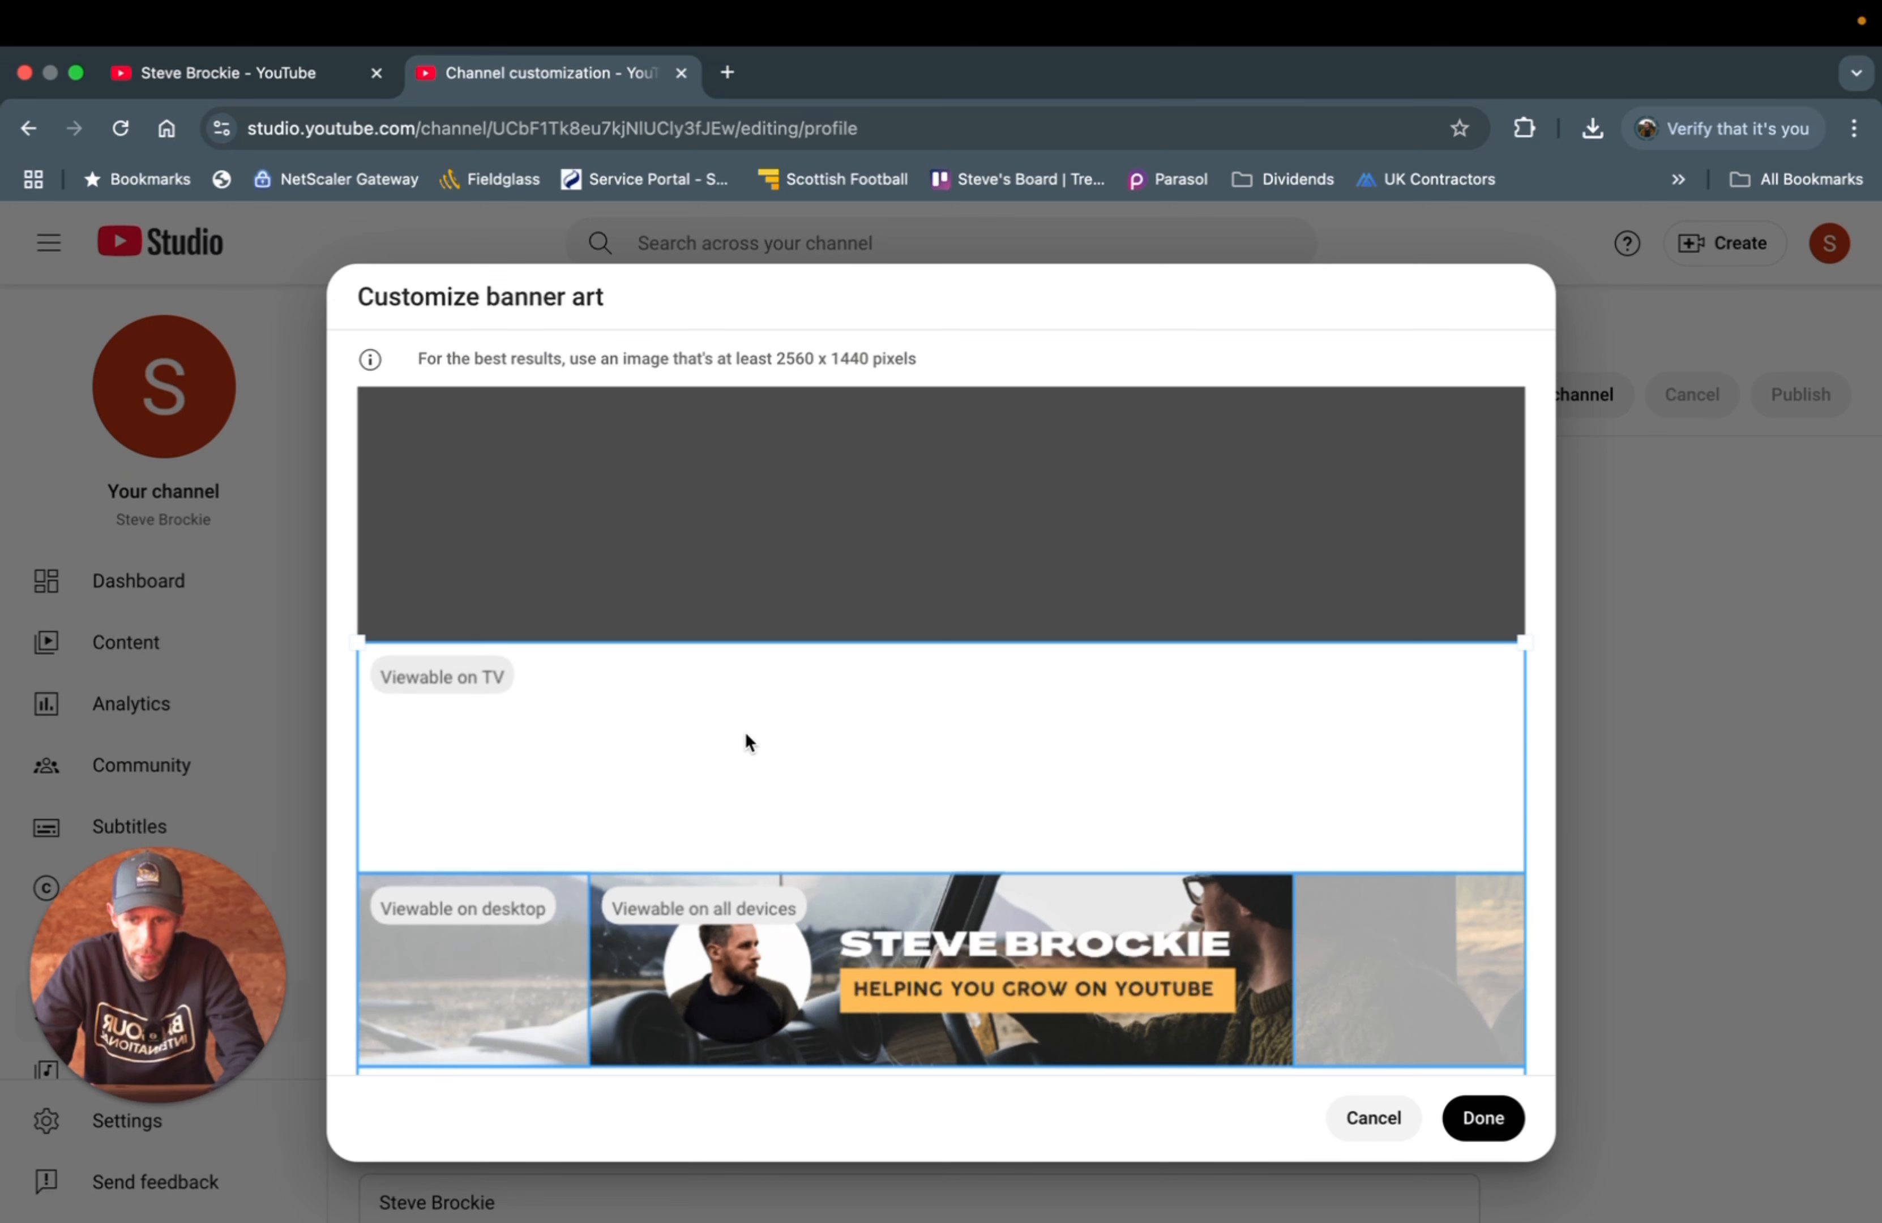
# - Review the Witty Garment banner crop regions and apply the banner
pyautogui.scroll(-5, 848, 791)
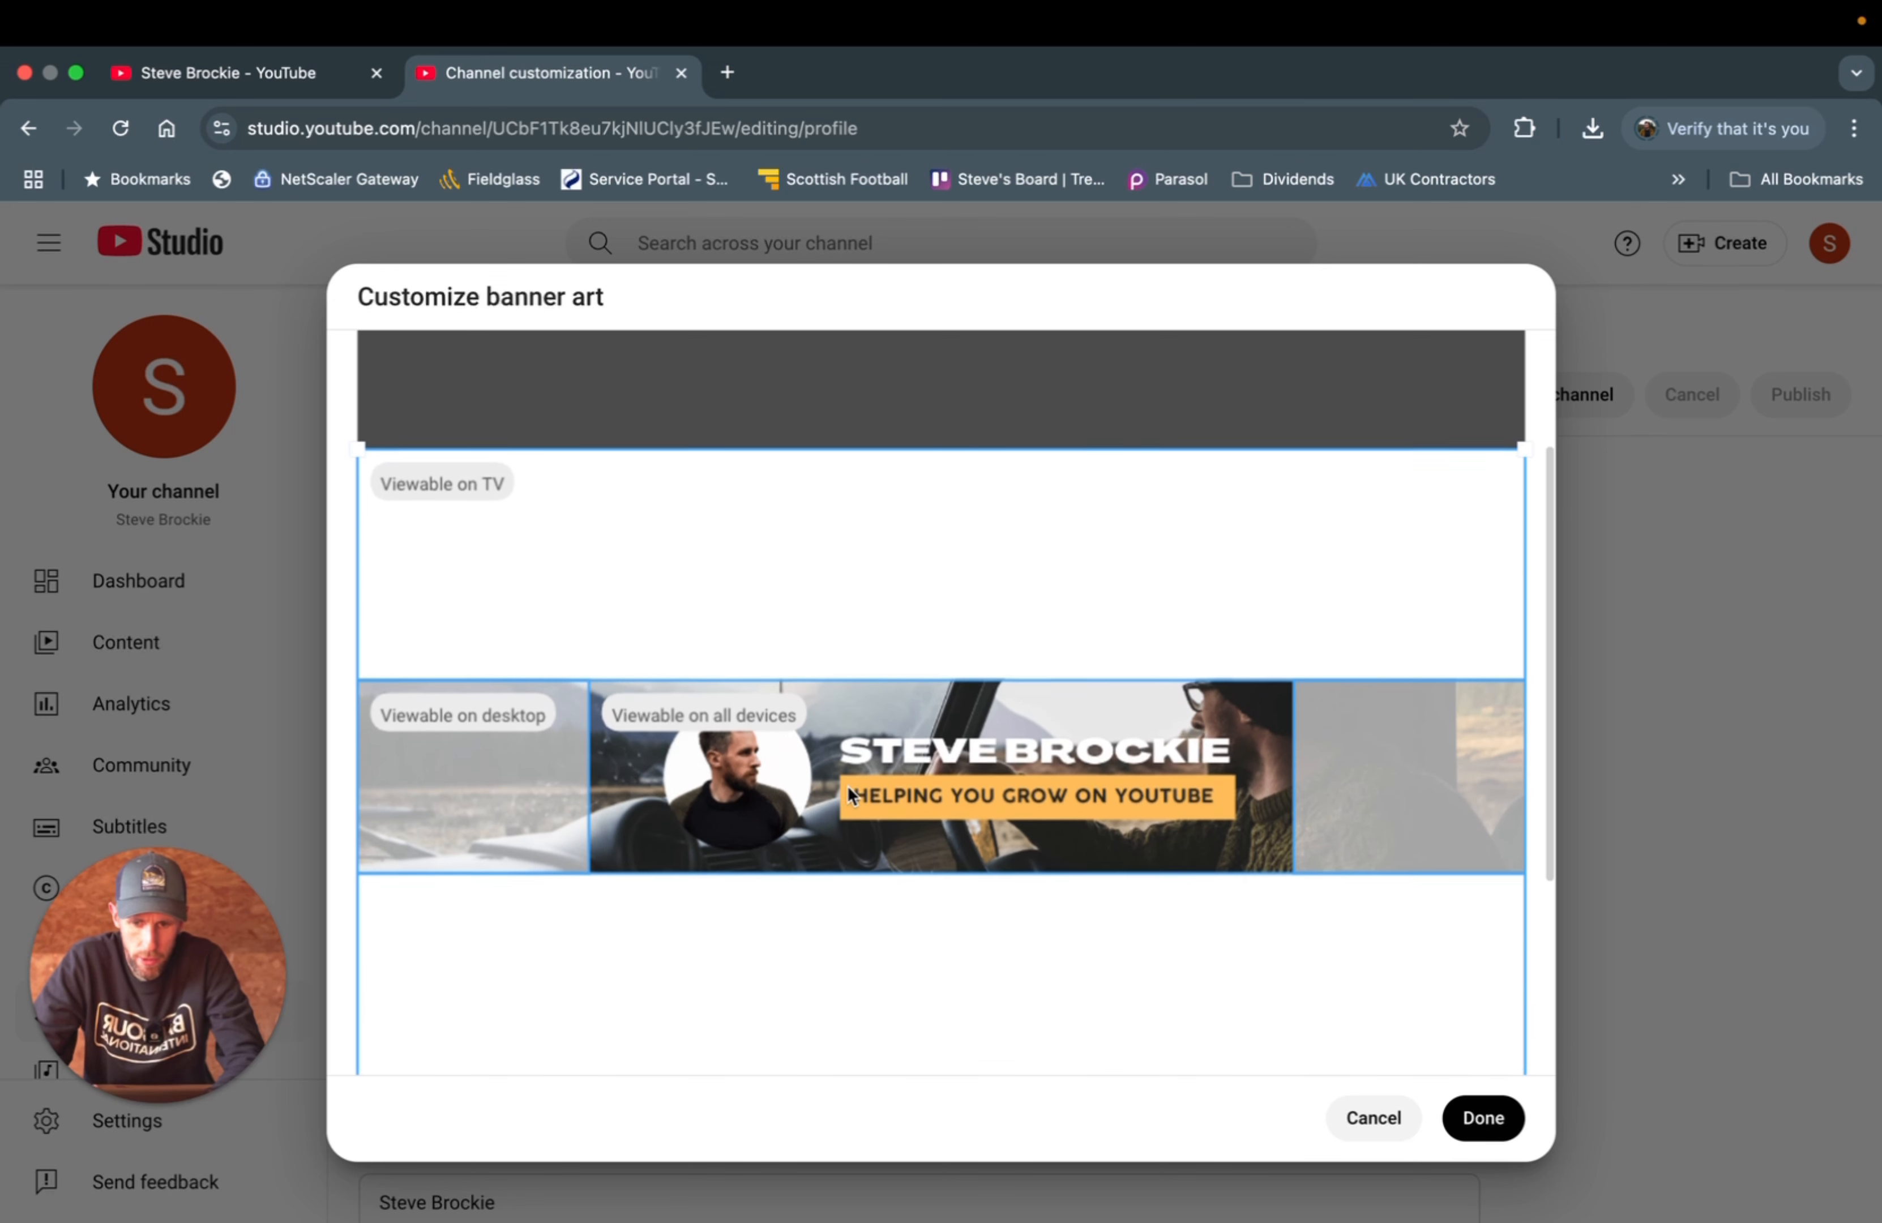
pyautogui.scroll(5, 847, 786)
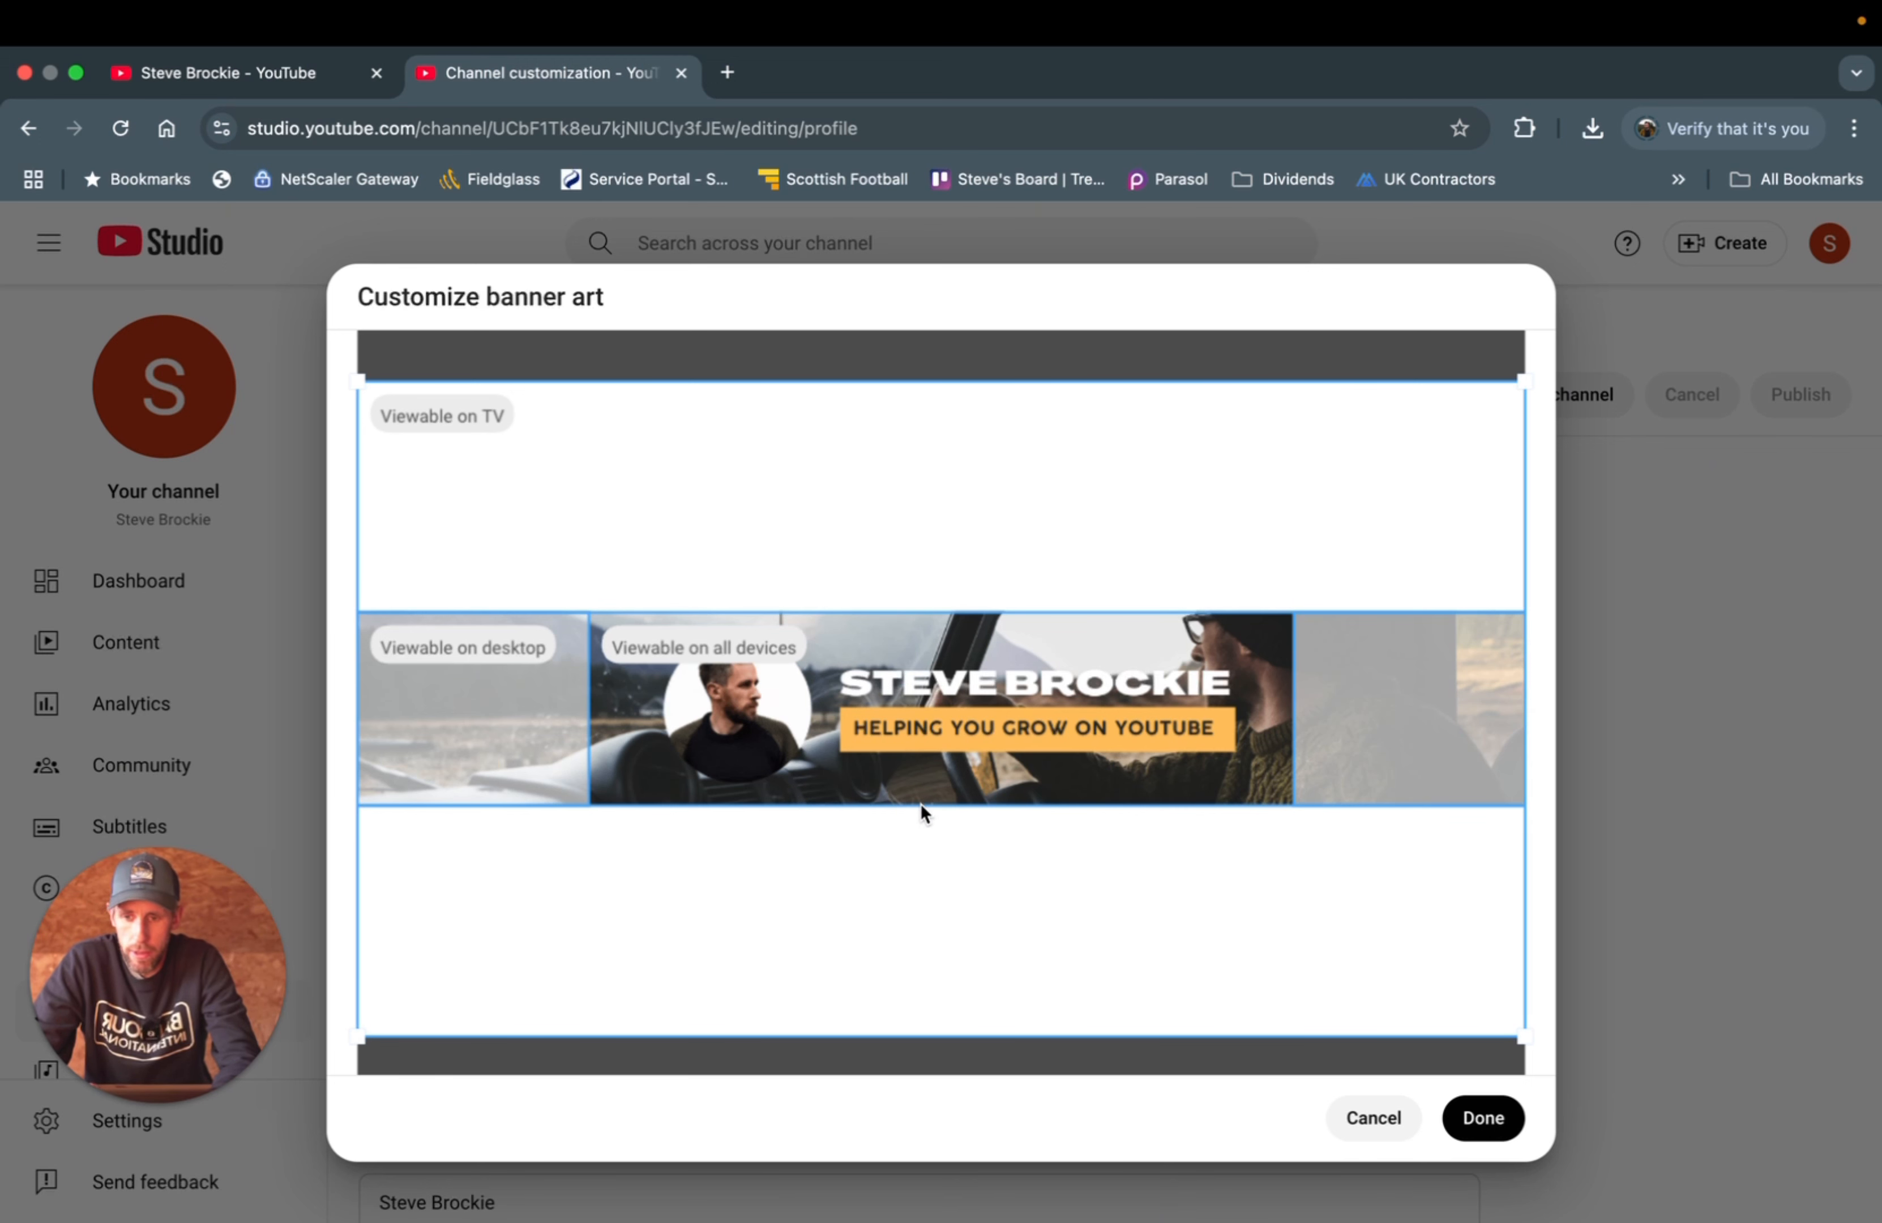
pyautogui.click(1479, 1126)
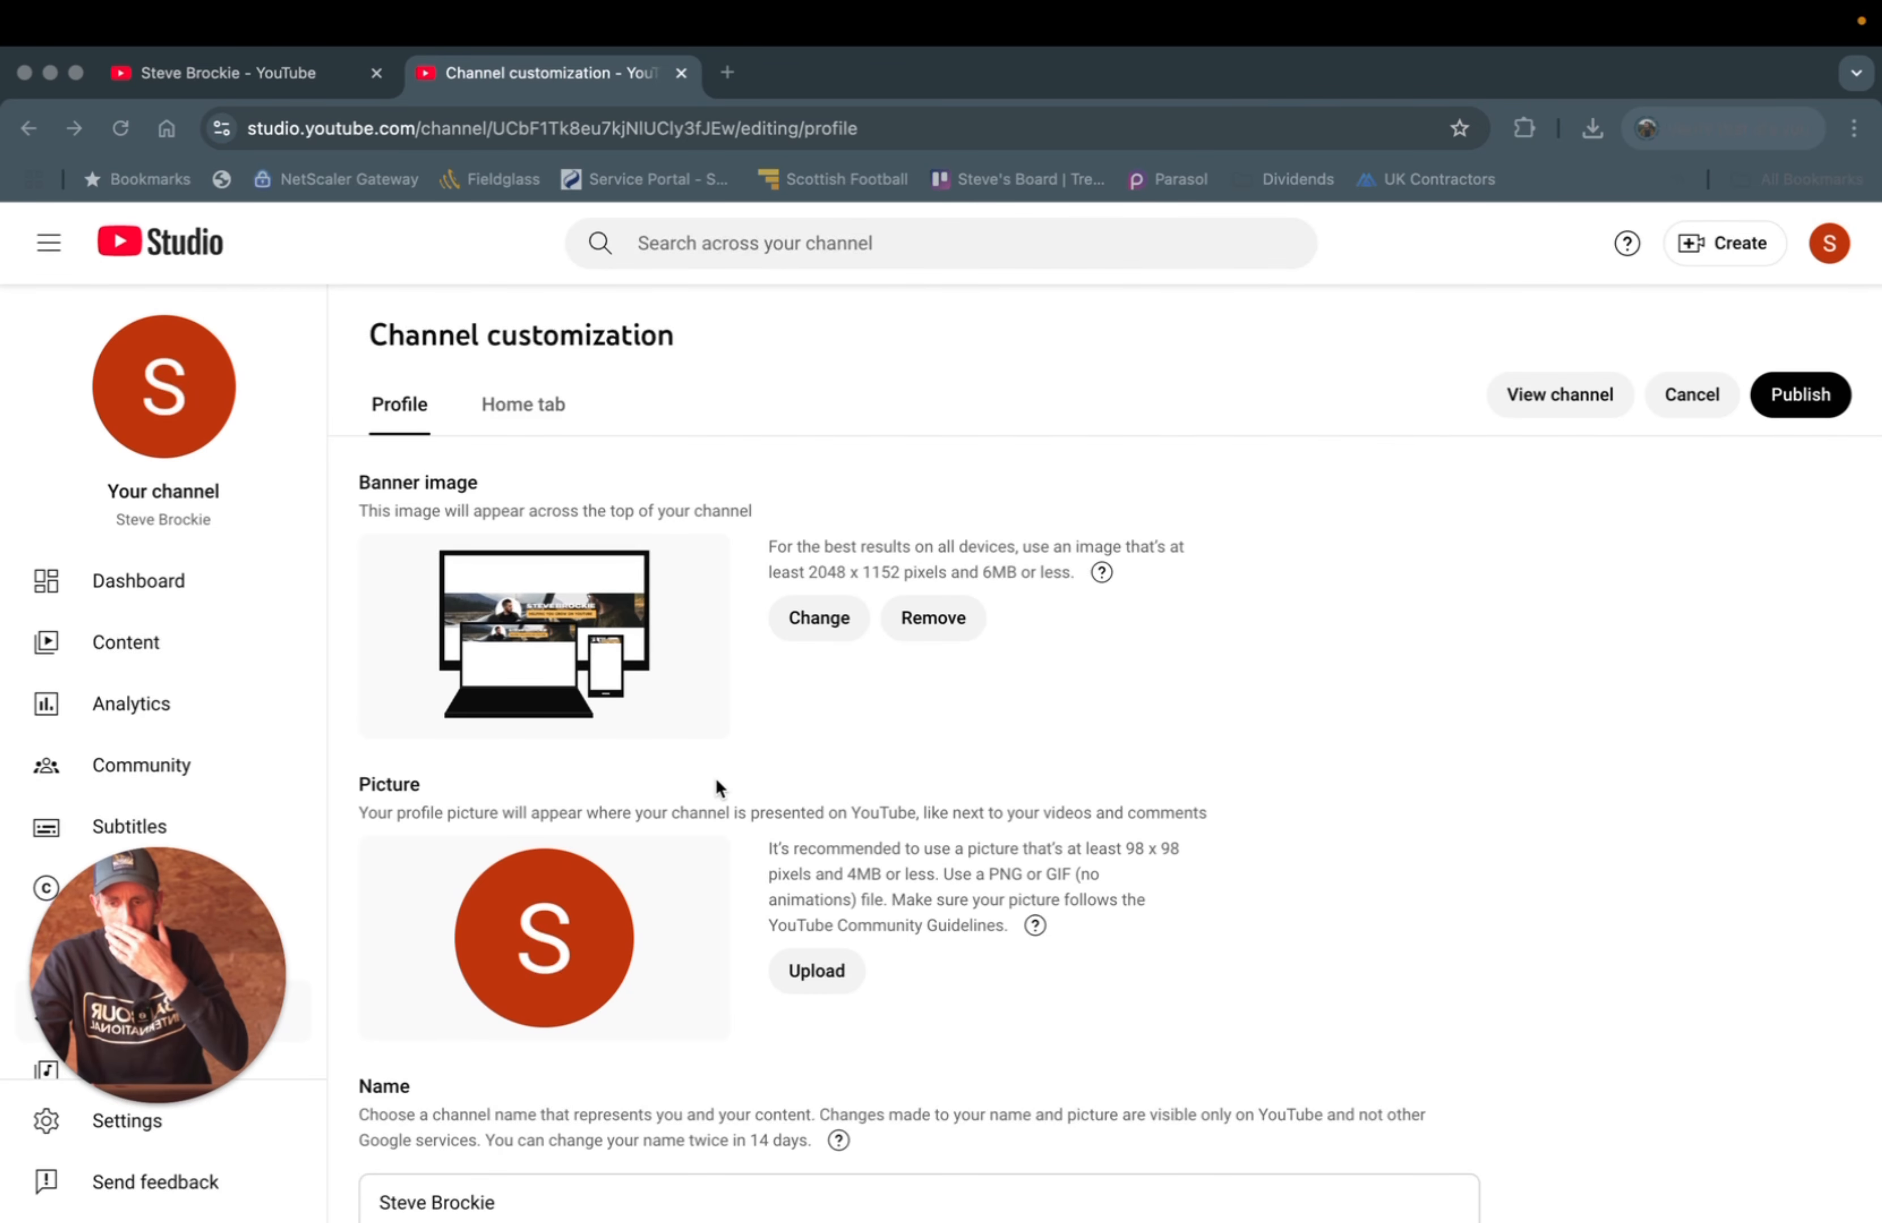
# - Load Peregrine3.jpg as the channel's profile picture
pyautogui.click(818, 969)
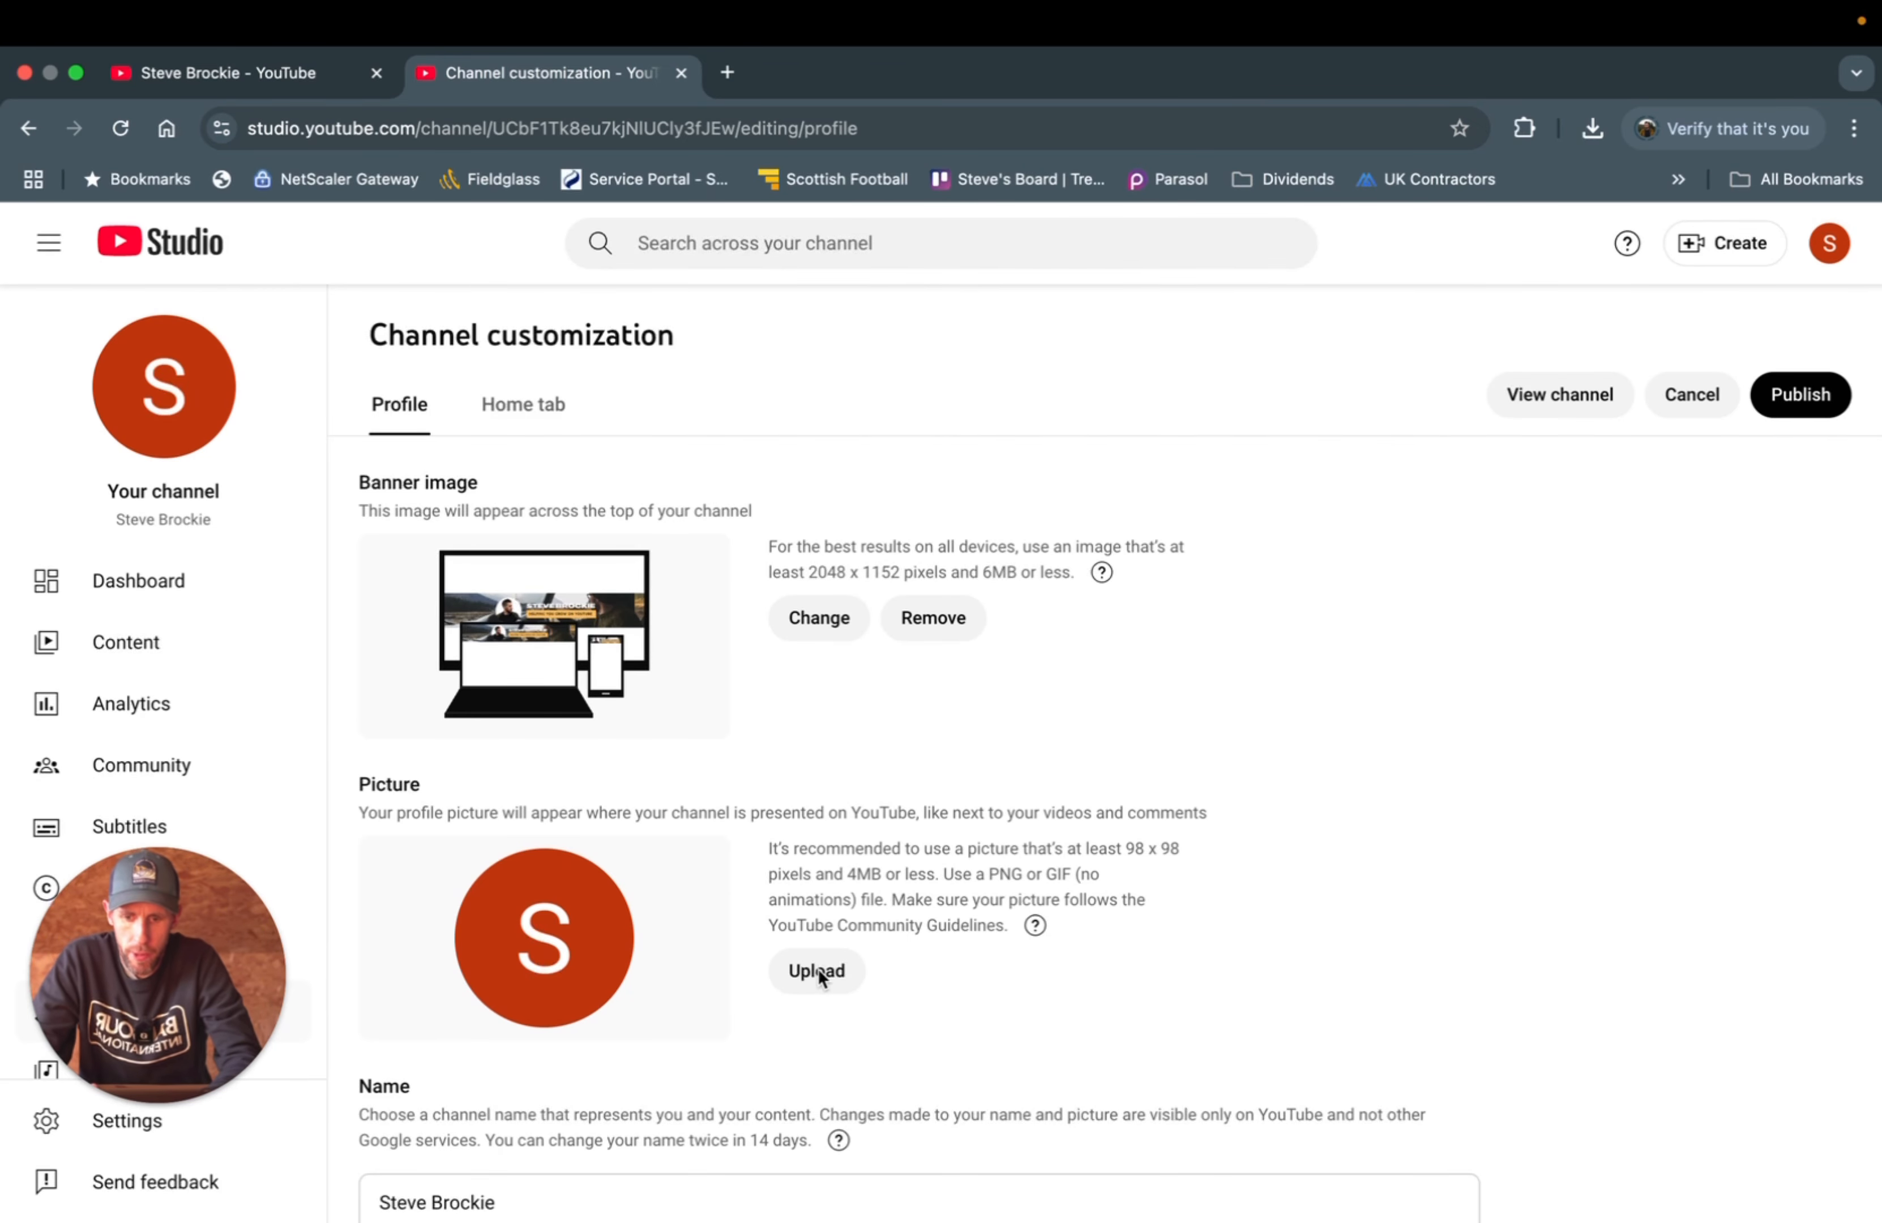
pyautogui.click(799, 976)
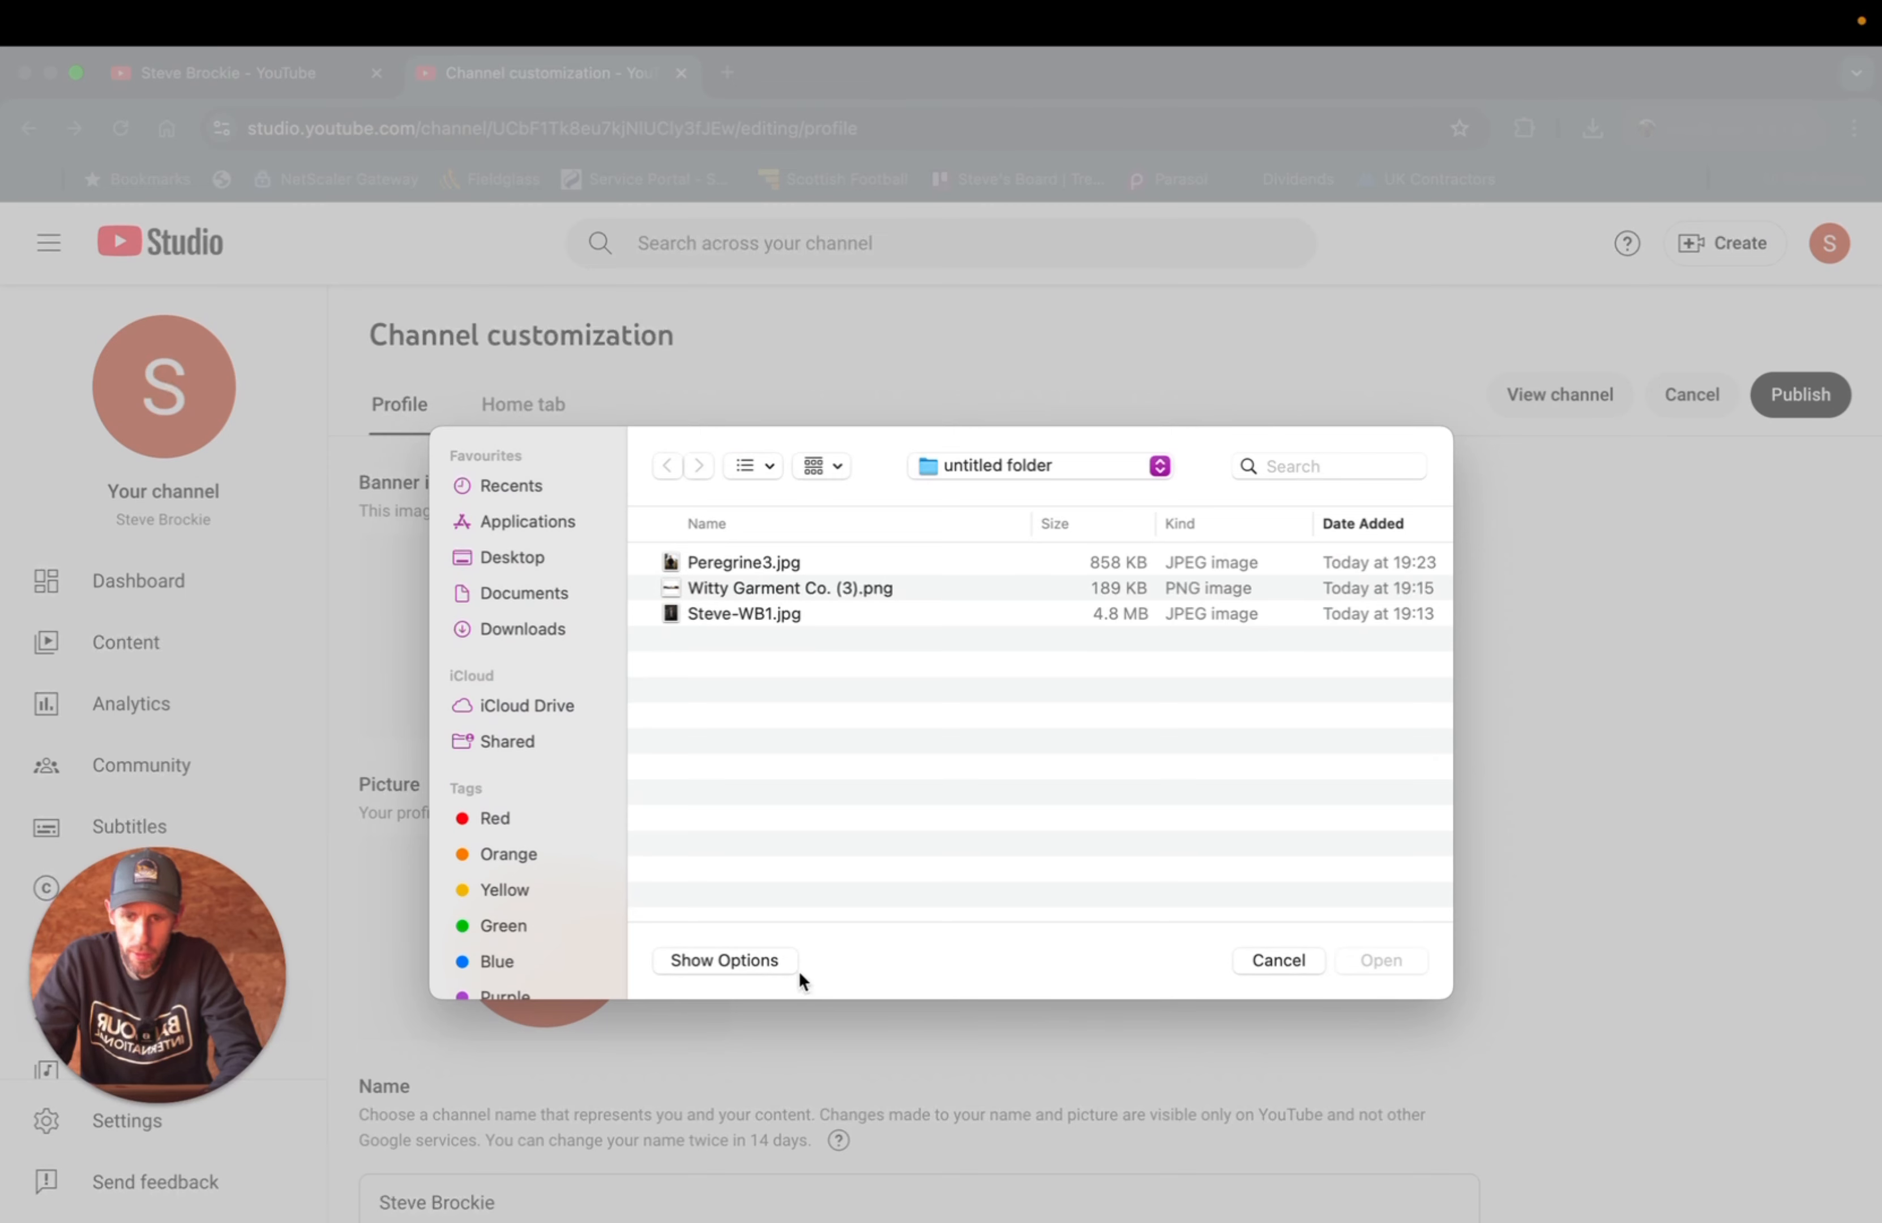
pyautogui.click(726, 562)
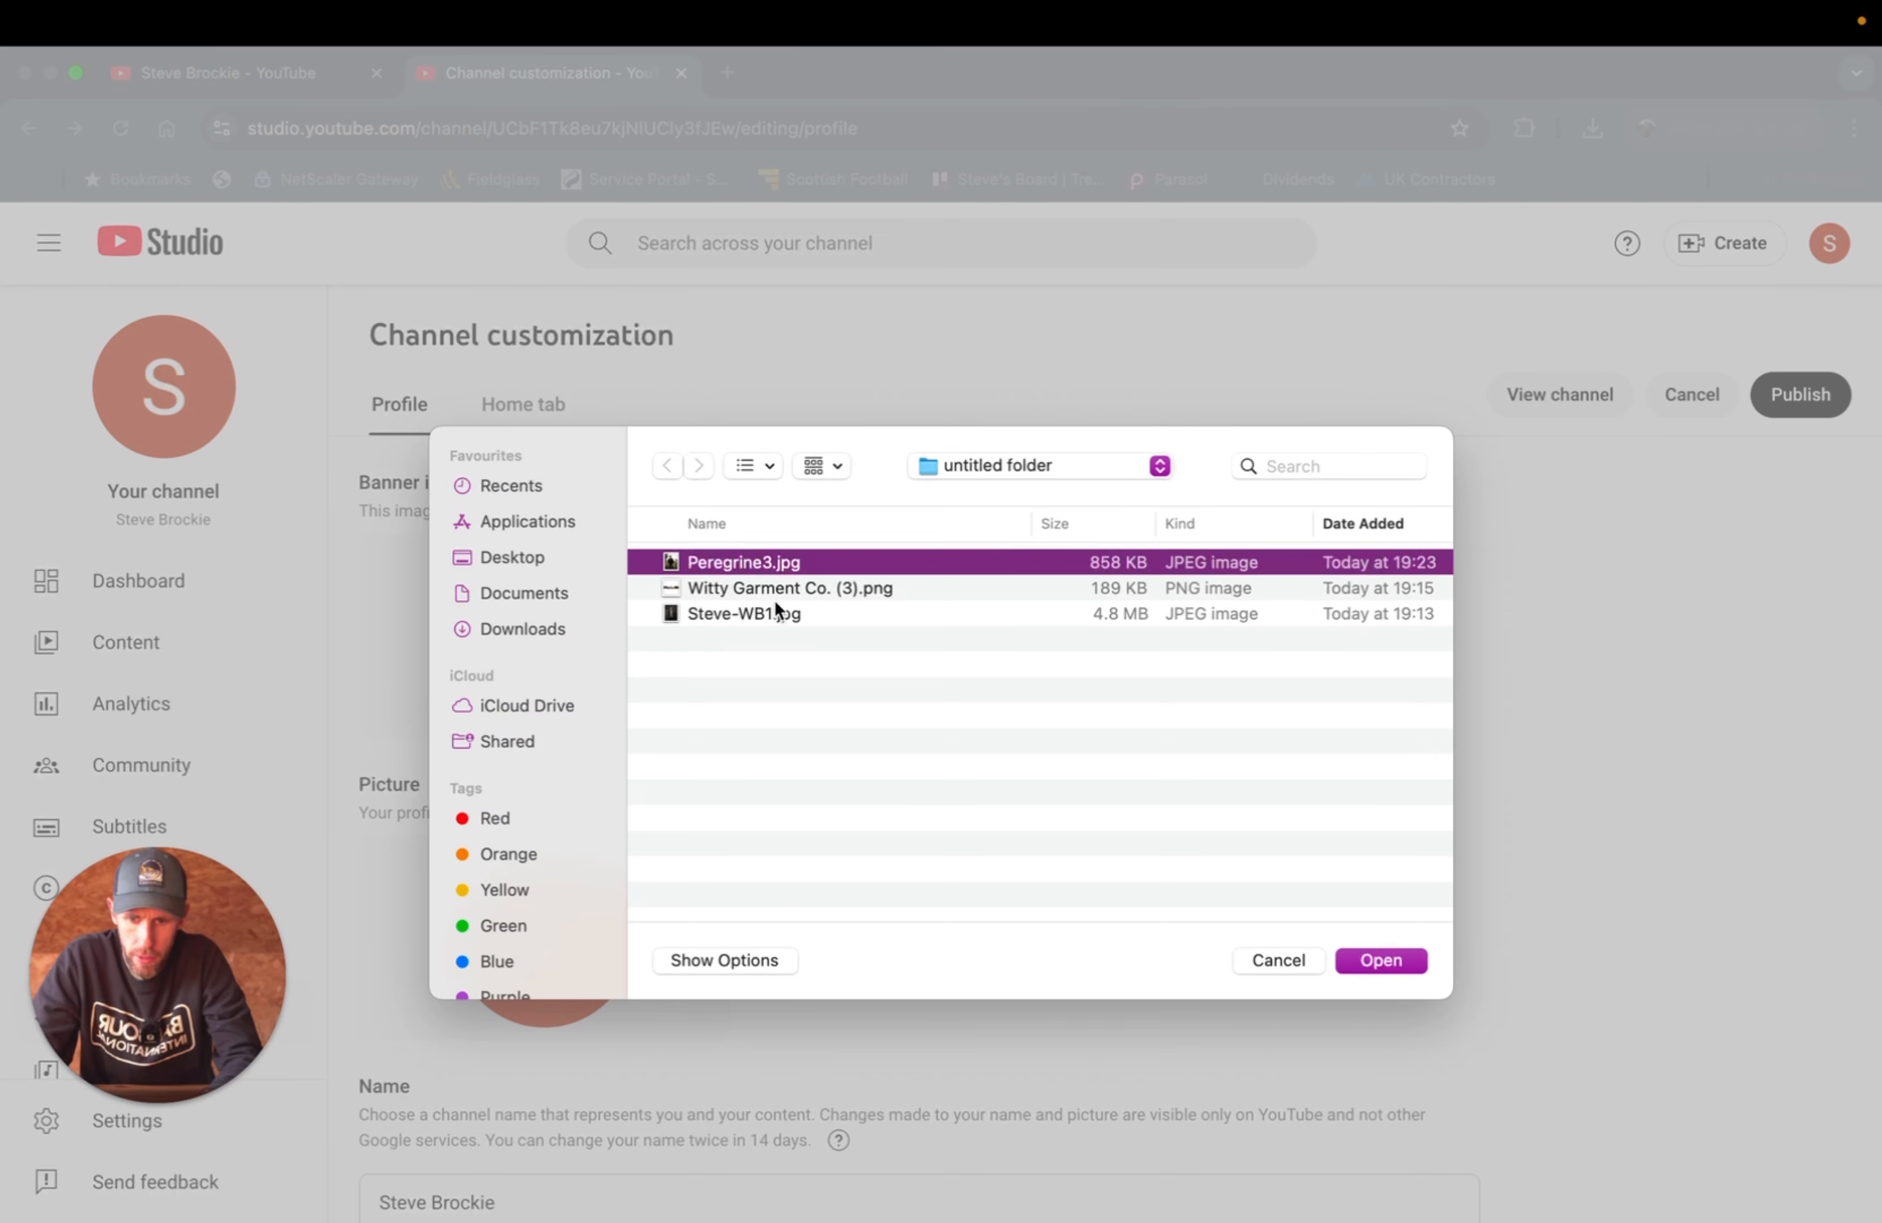
pyautogui.click(1370, 959)
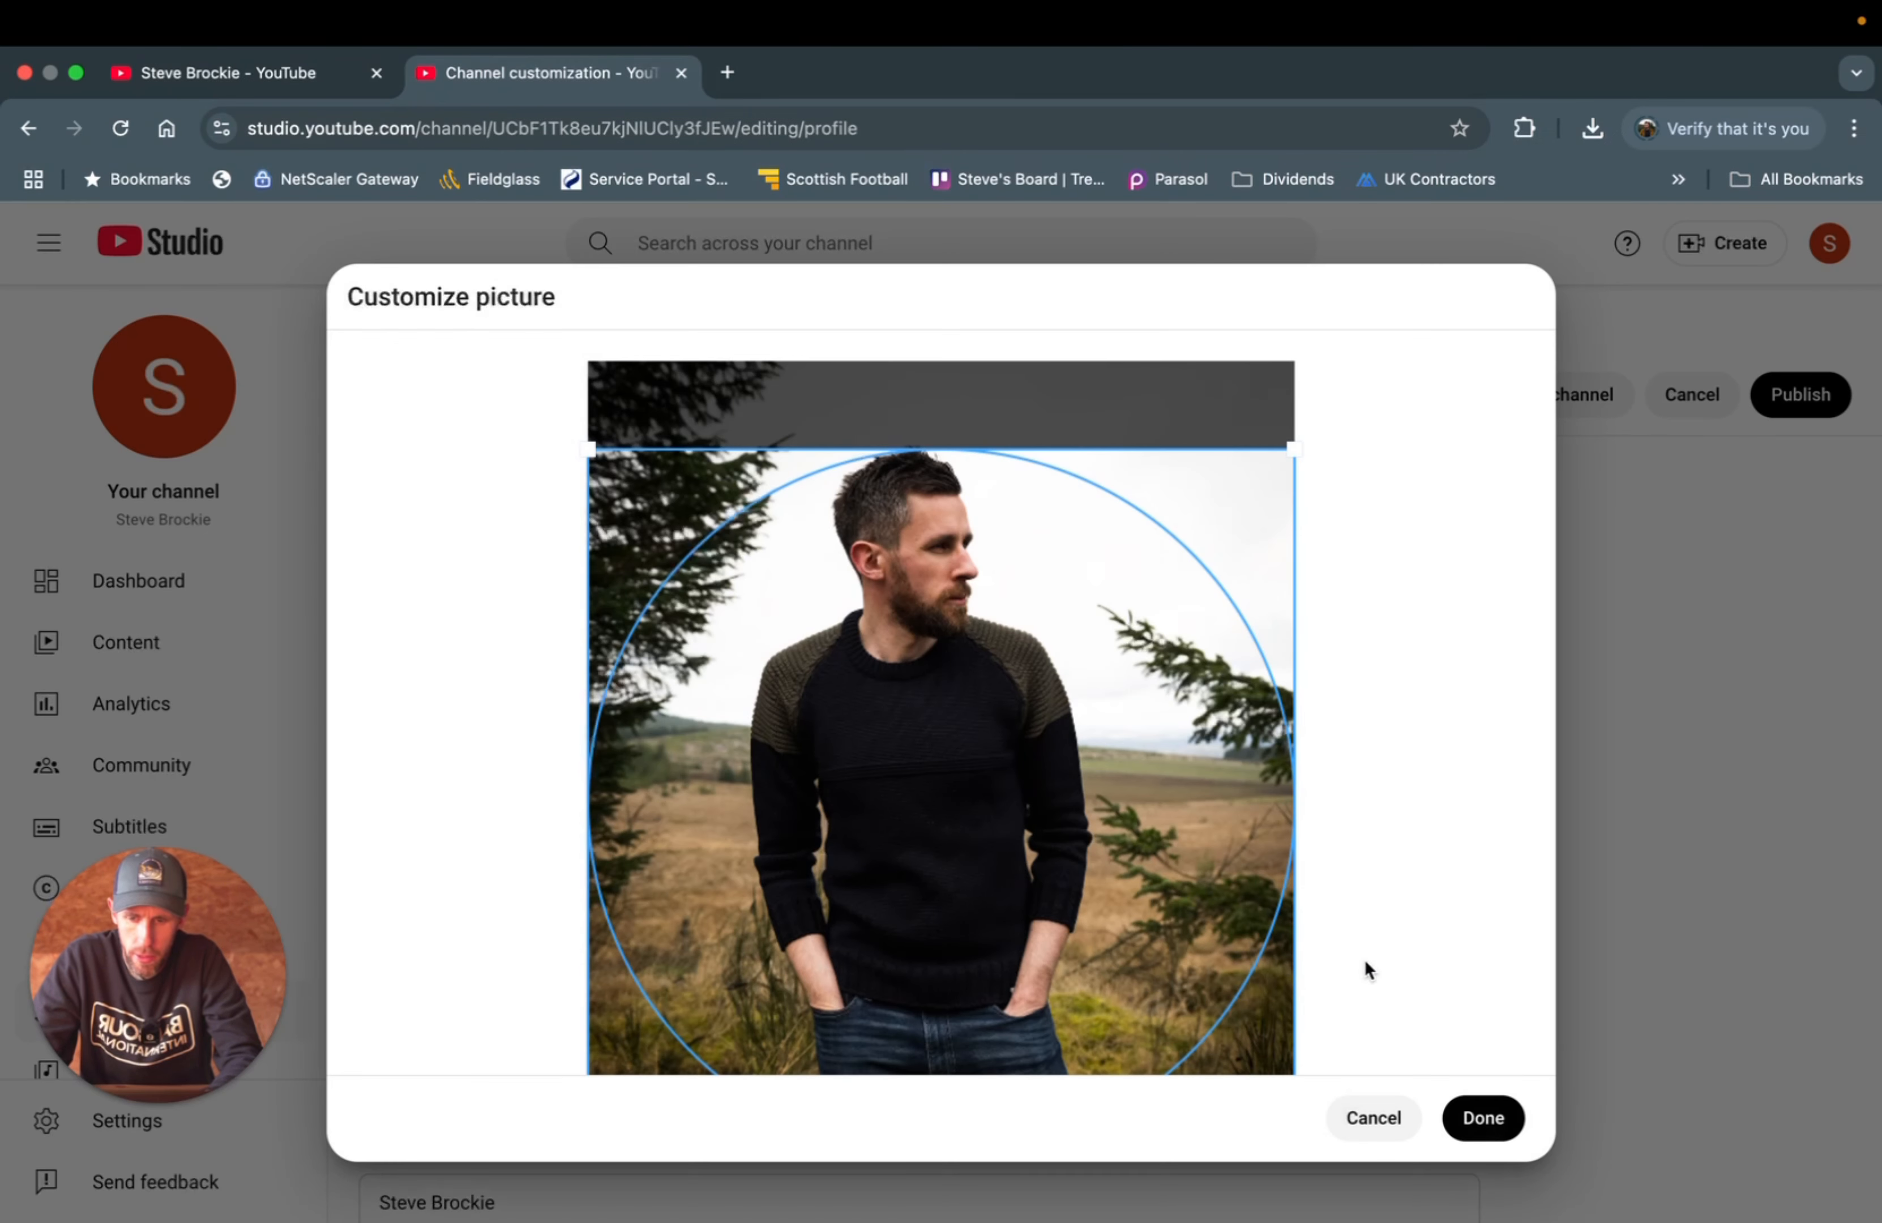
# - Crop the Peregrine3.jpg photo tightly around the head and shoulders and apply it
pyautogui.moveTo(908, 731); pyautogui.dragTo(886, 643)
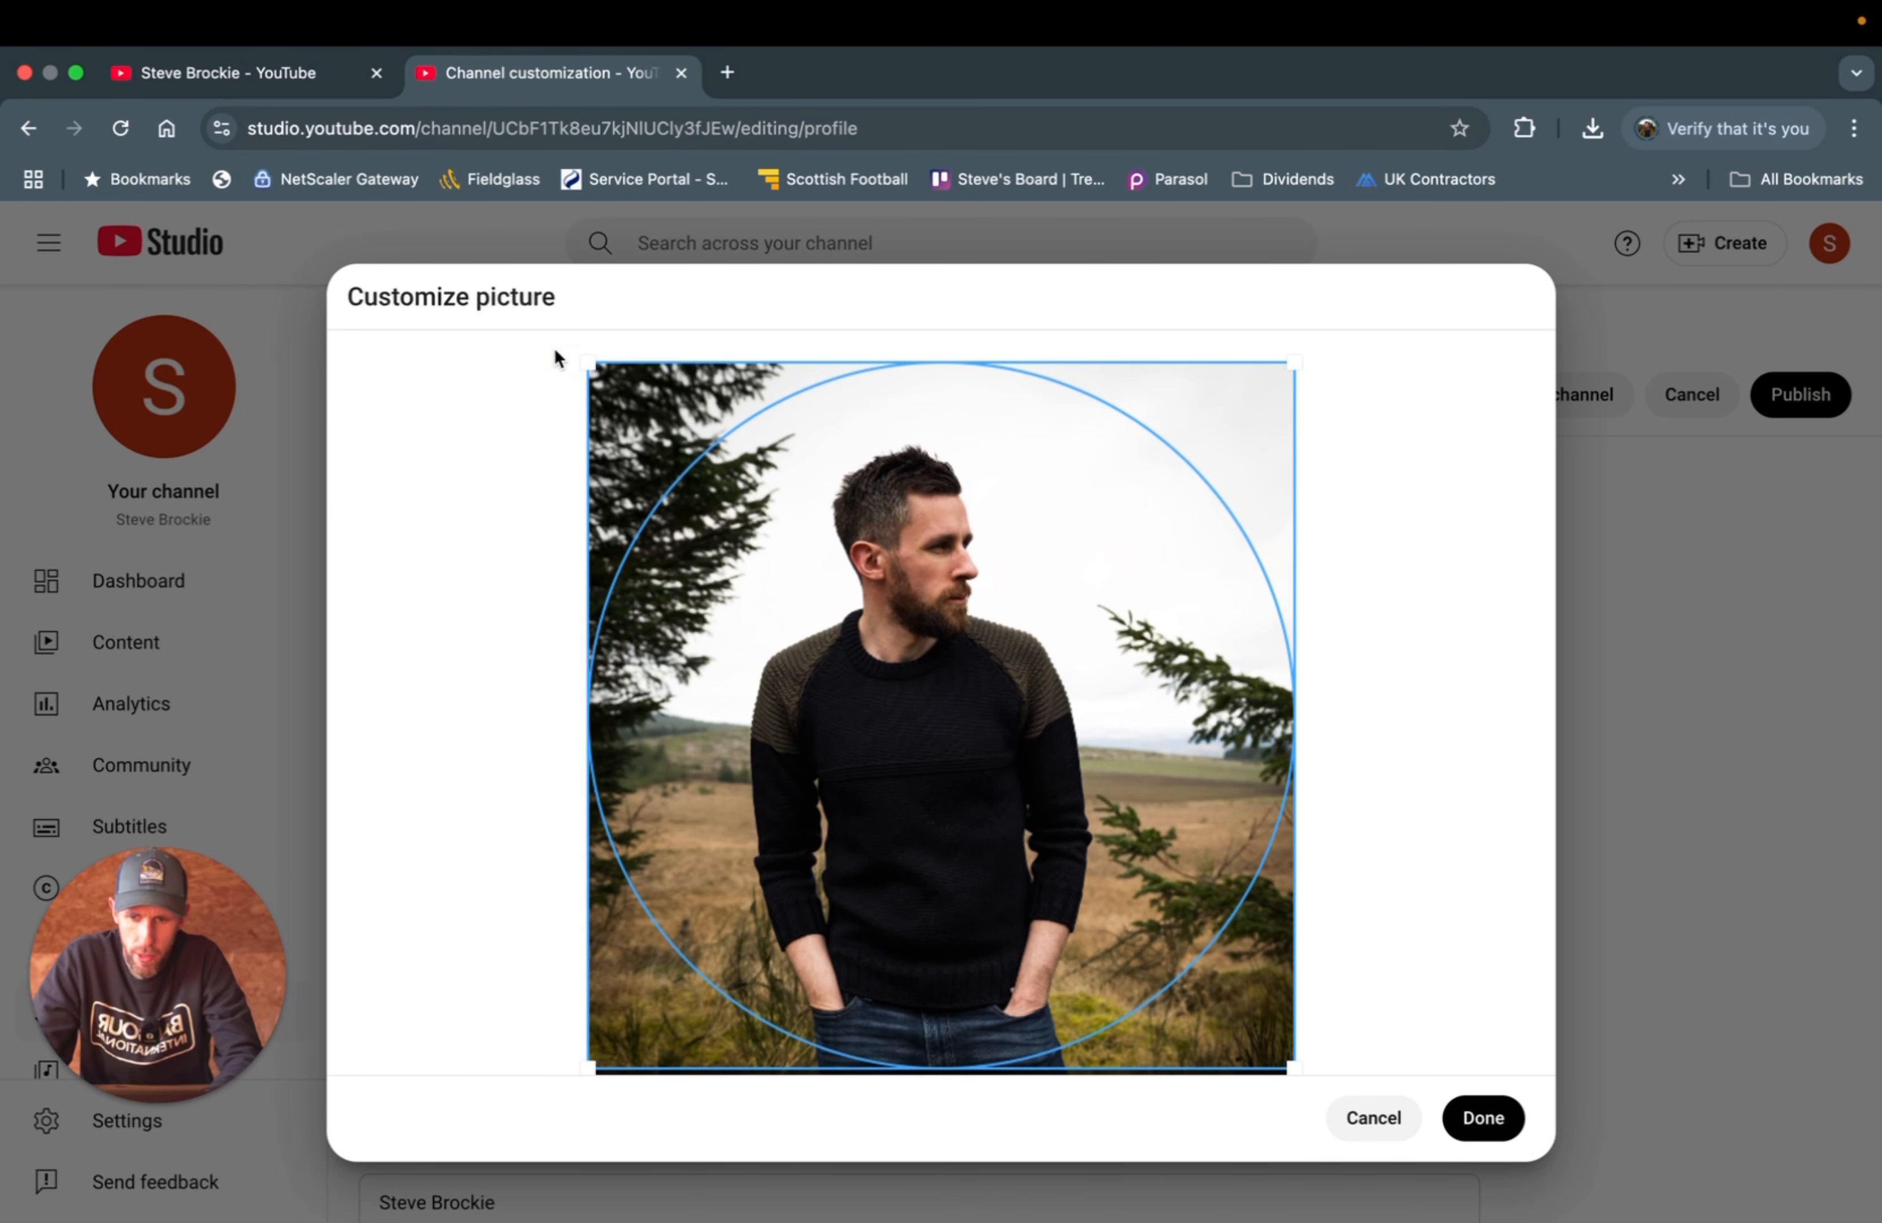
pyautogui.moveTo(582, 362); pyautogui.dragTo(526, 296)
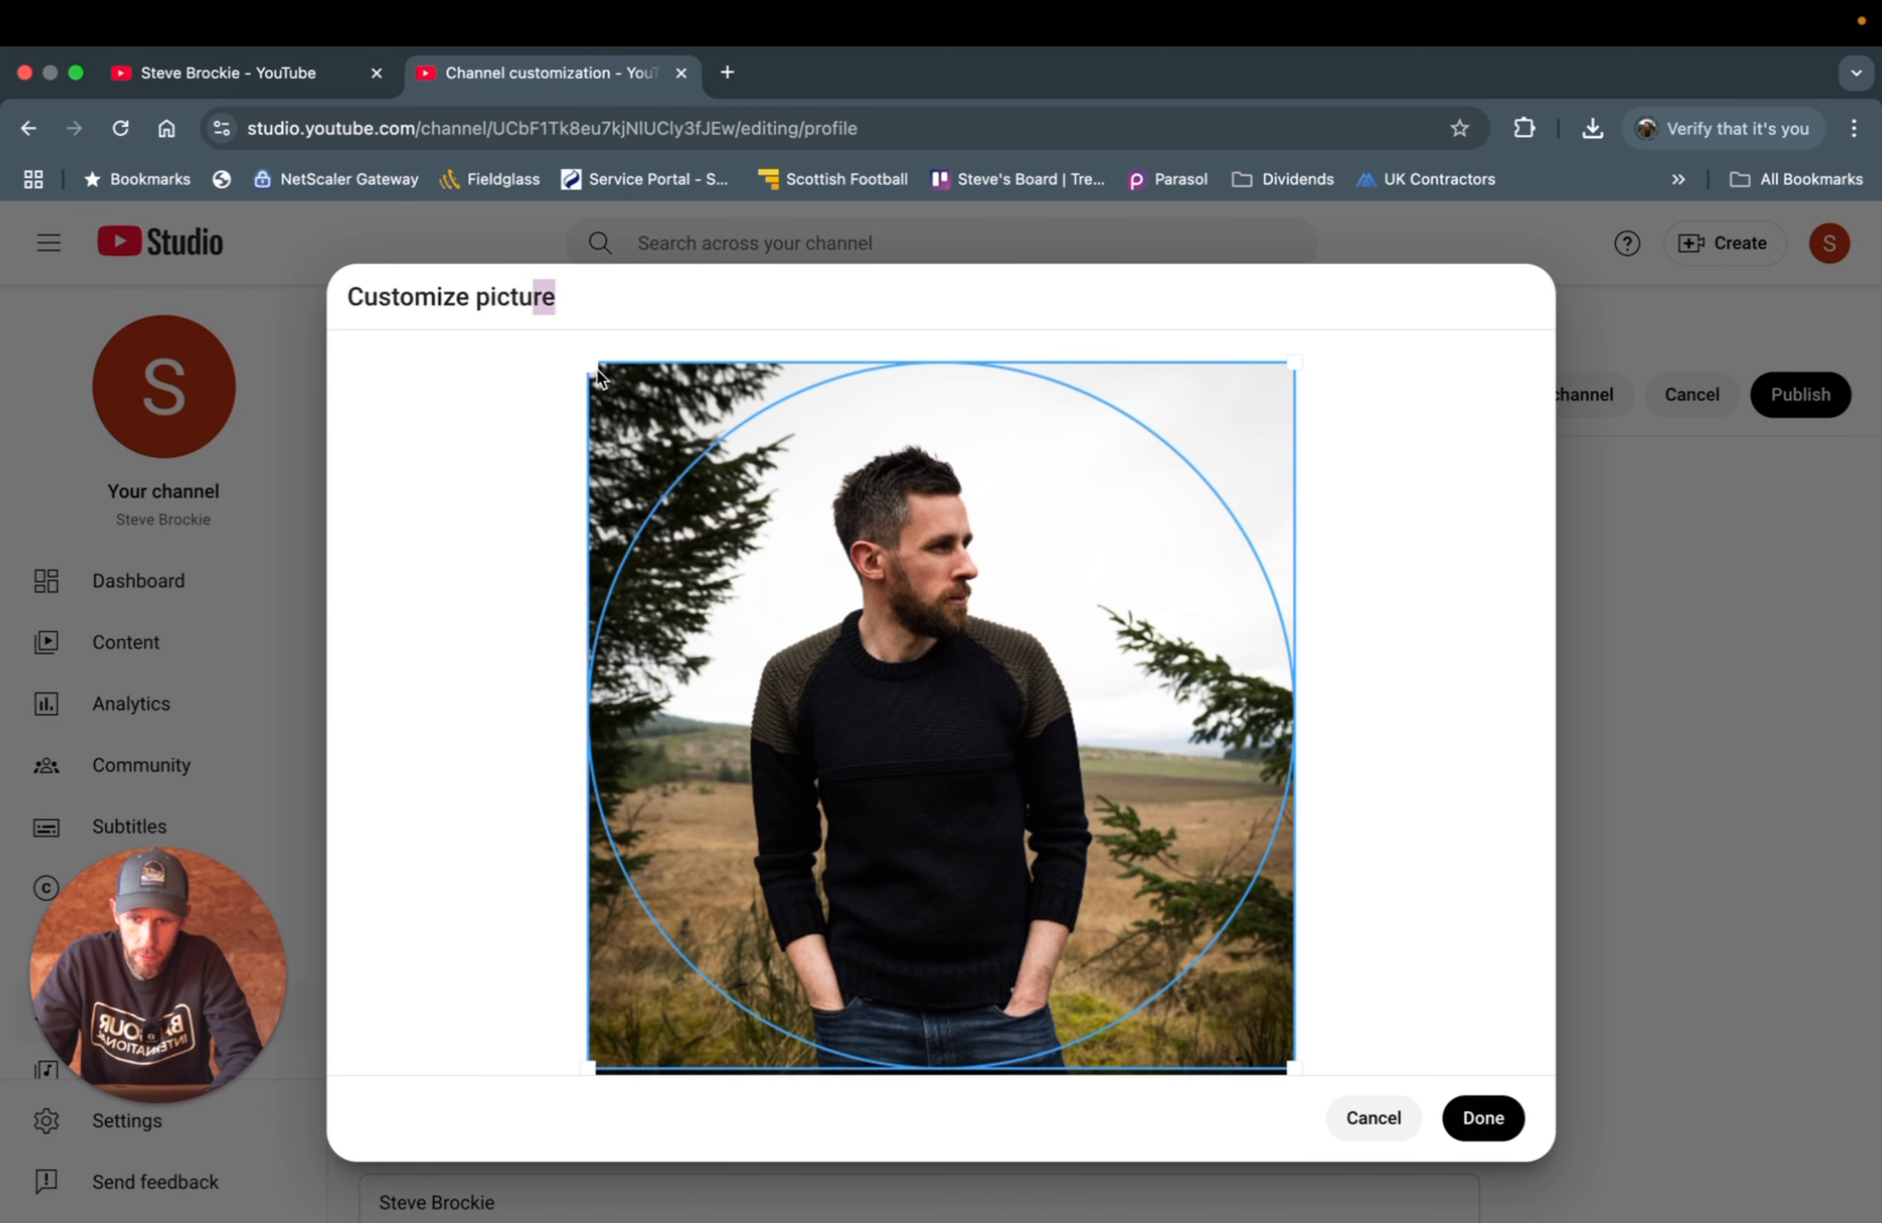
pyautogui.moveTo(586, 363); pyautogui.dragTo(520, 290)
pyautogui.moveTo(588, 363); pyautogui.dragTo(803, 578)
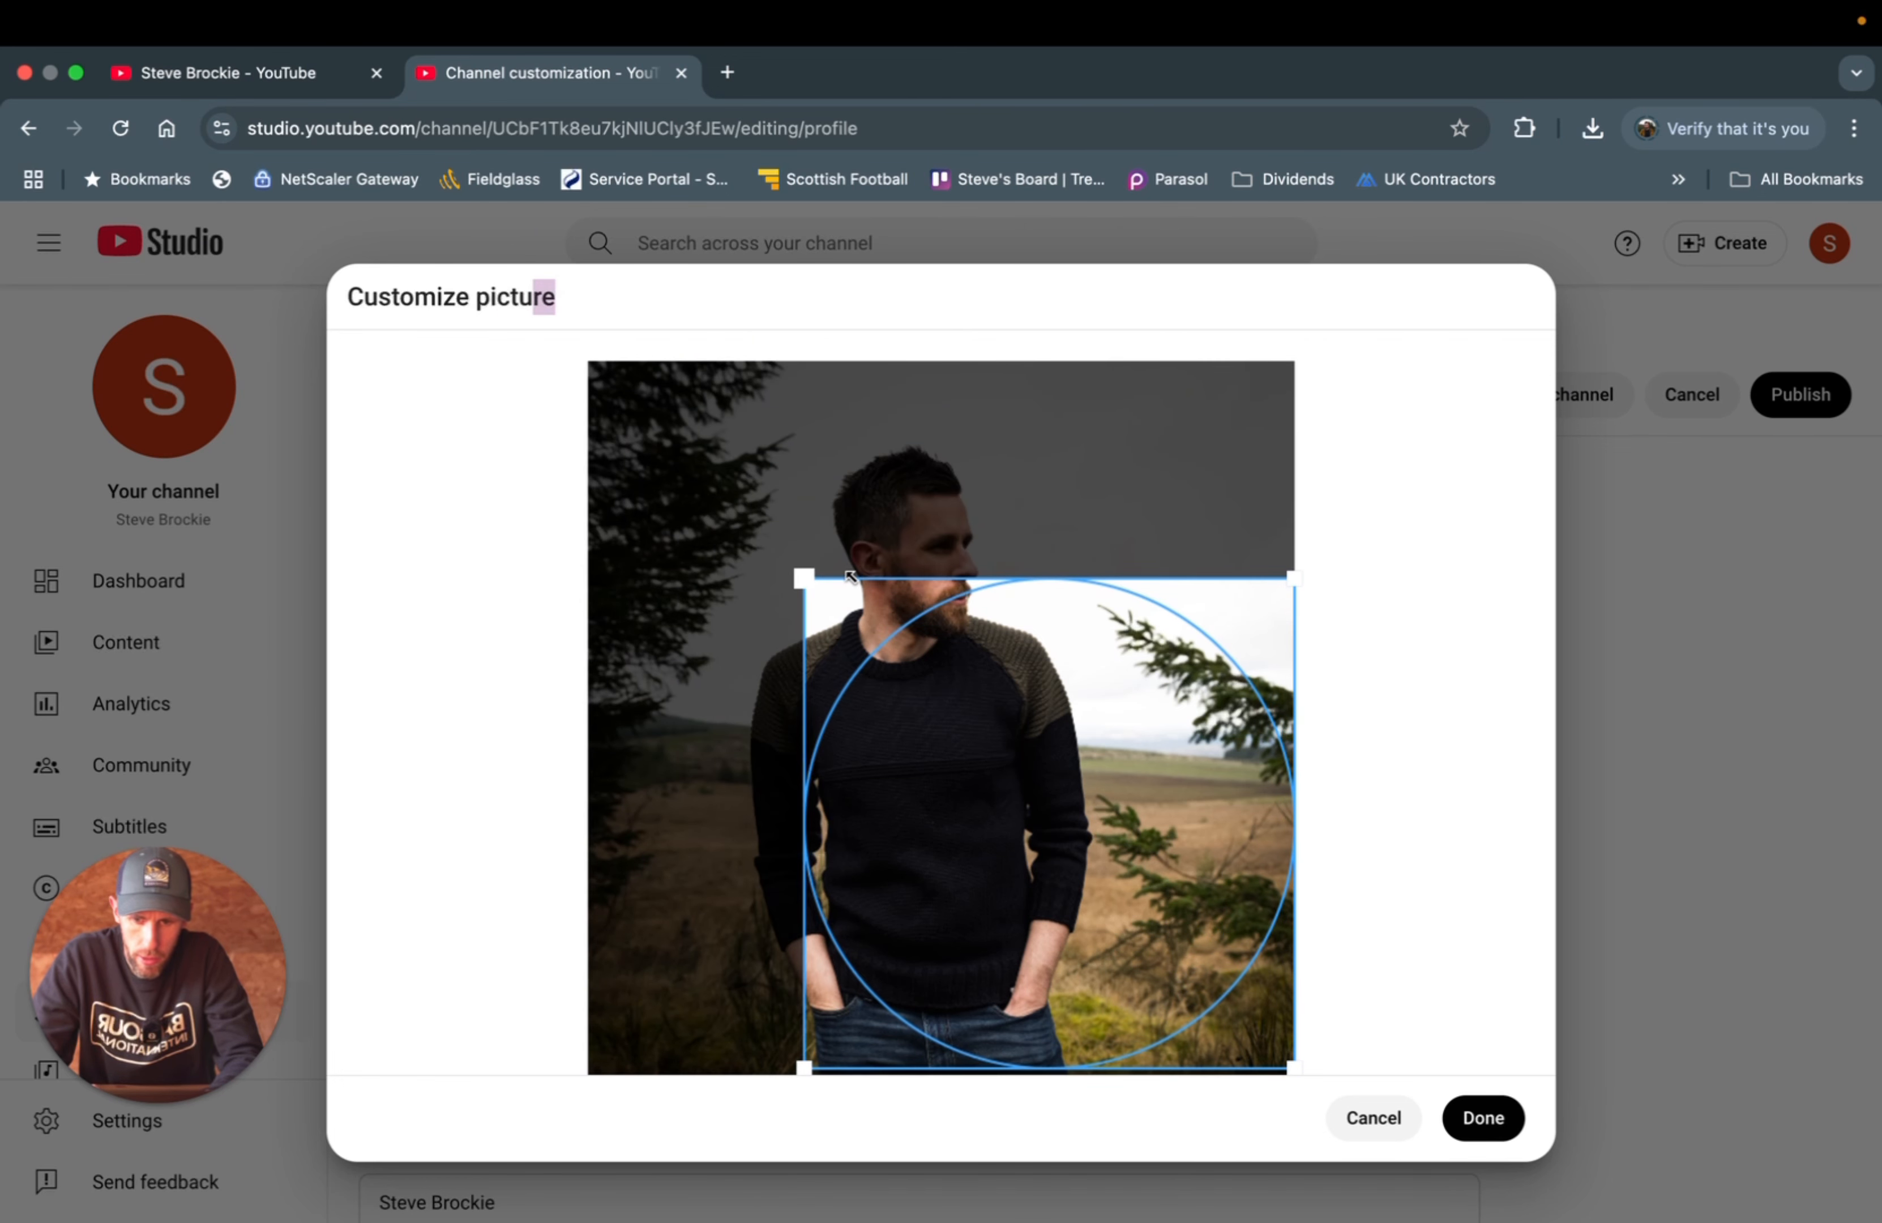
pyautogui.moveTo(946, 667); pyautogui.dragTo(839, 509)
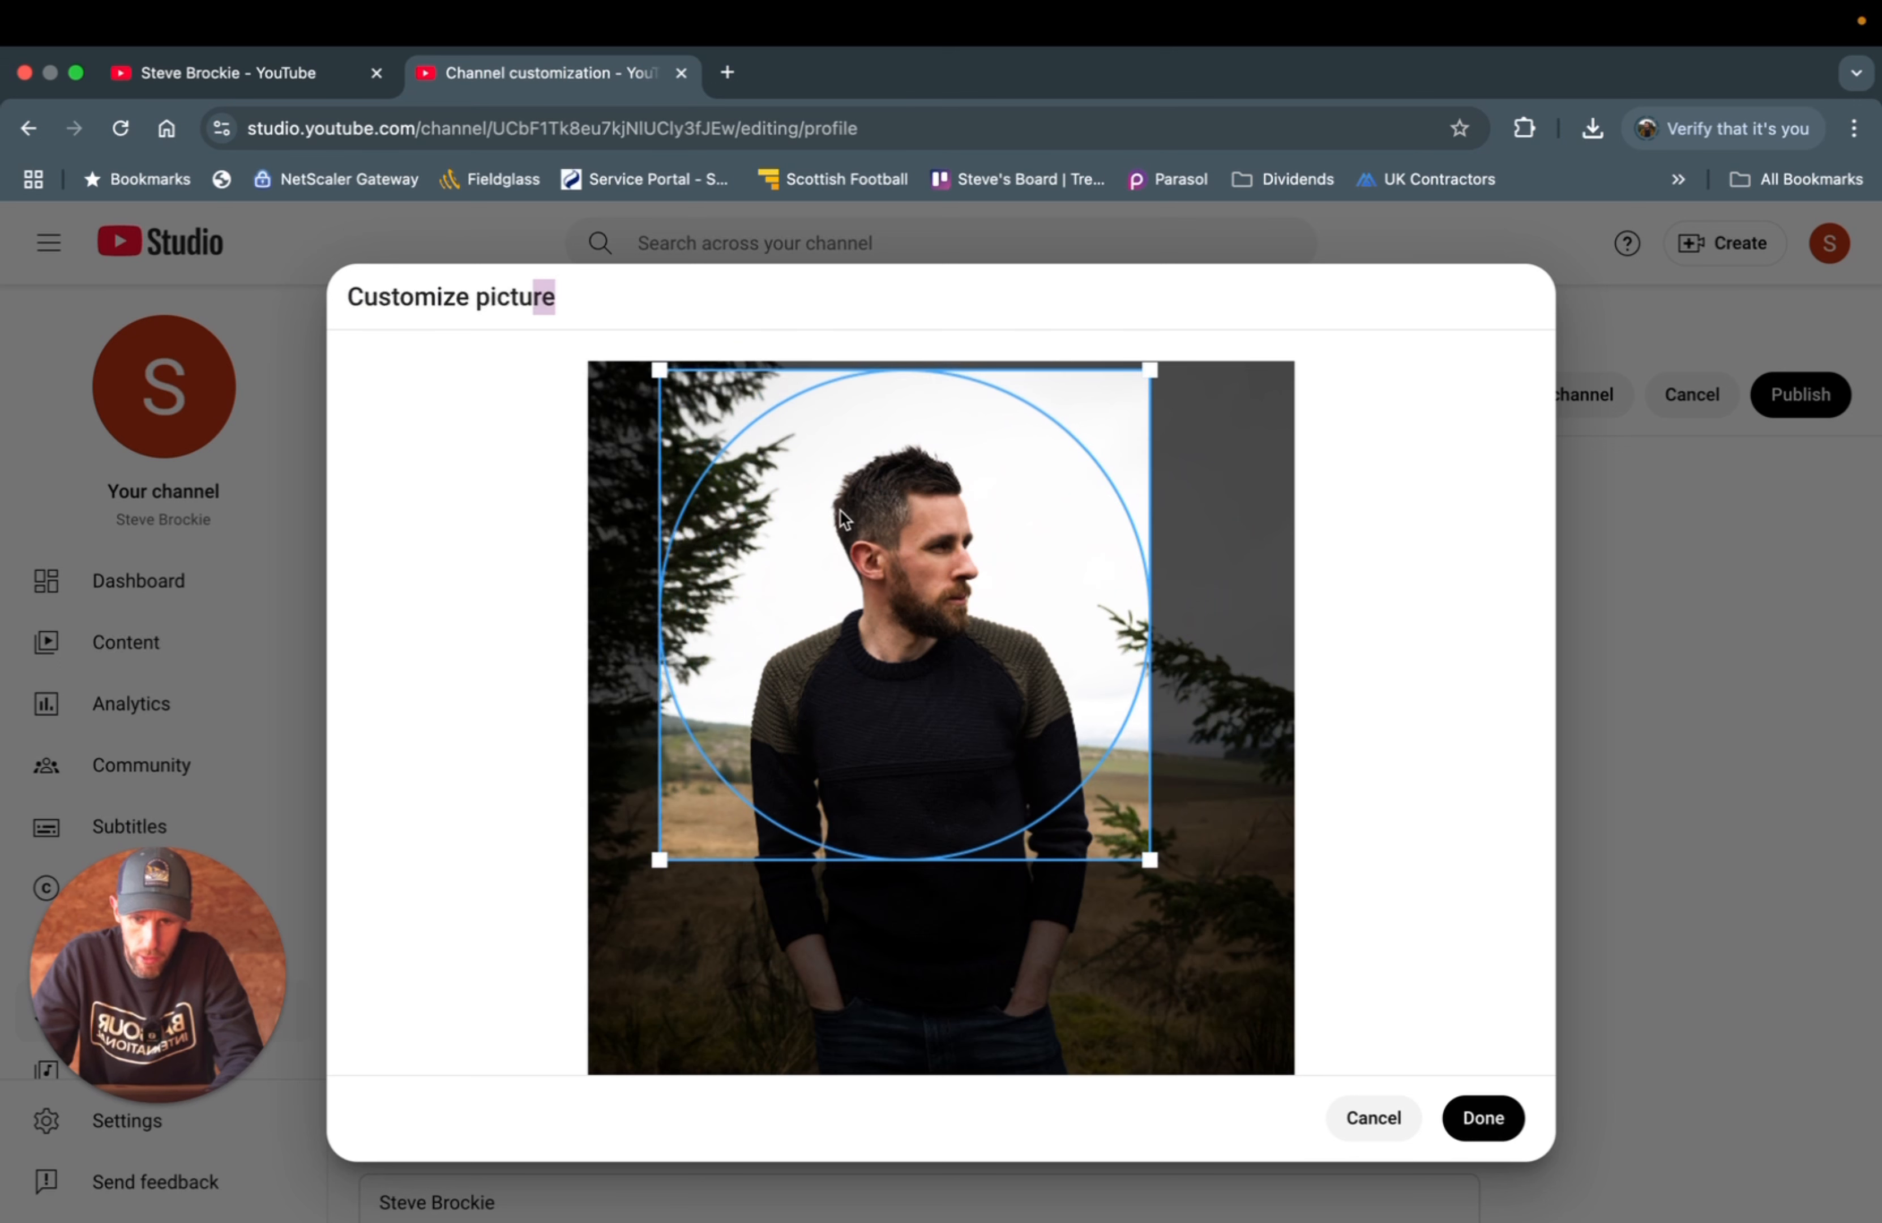
pyautogui.moveTo(661, 371); pyautogui.dragTo(776, 486)
pyautogui.moveTo(874, 562); pyautogui.dragTo(831, 494)
pyautogui.moveTo(1108, 420); pyautogui.dragTo(1087, 442)
pyautogui.moveTo(1034, 545); pyautogui.dragTo(1047, 538)
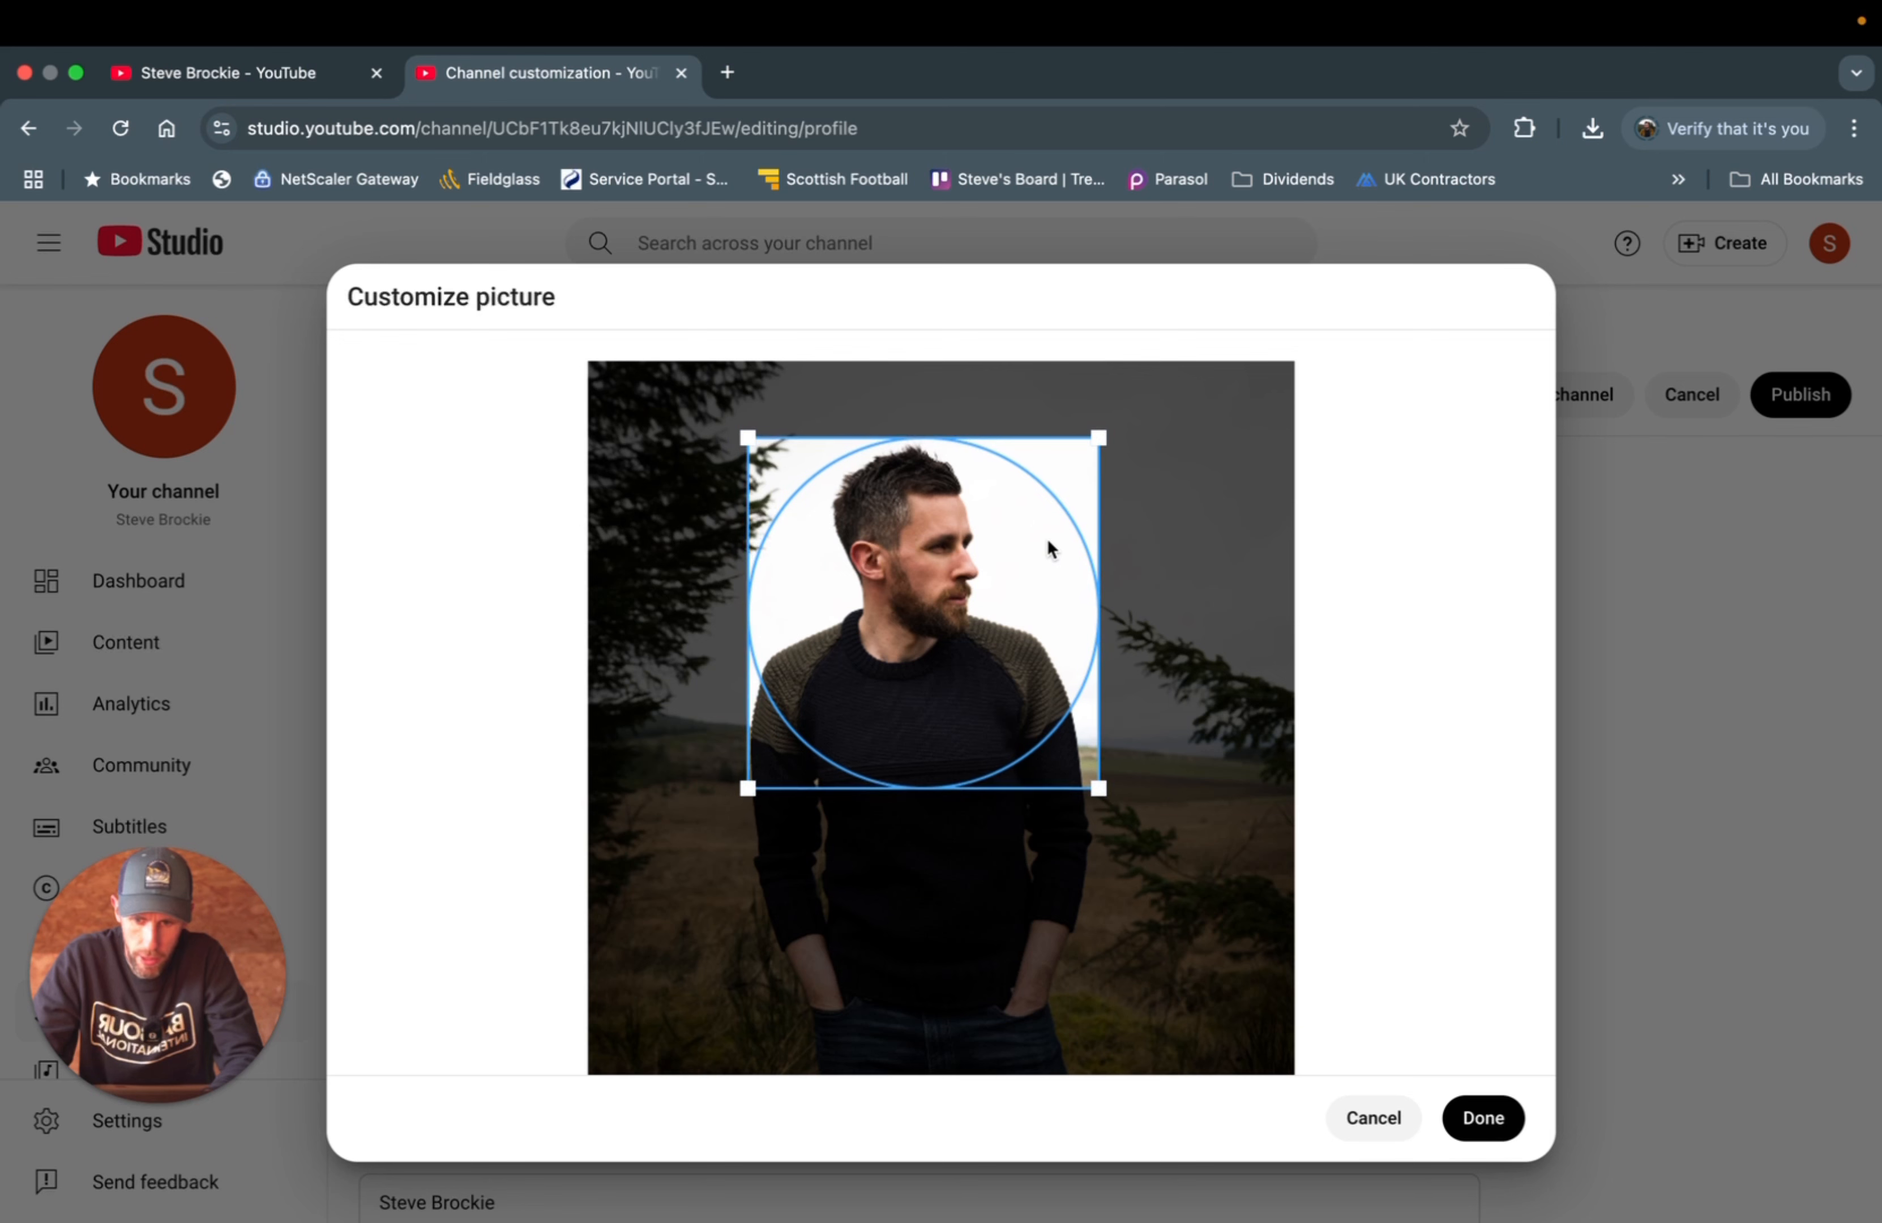
pyautogui.click(1475, 1131)
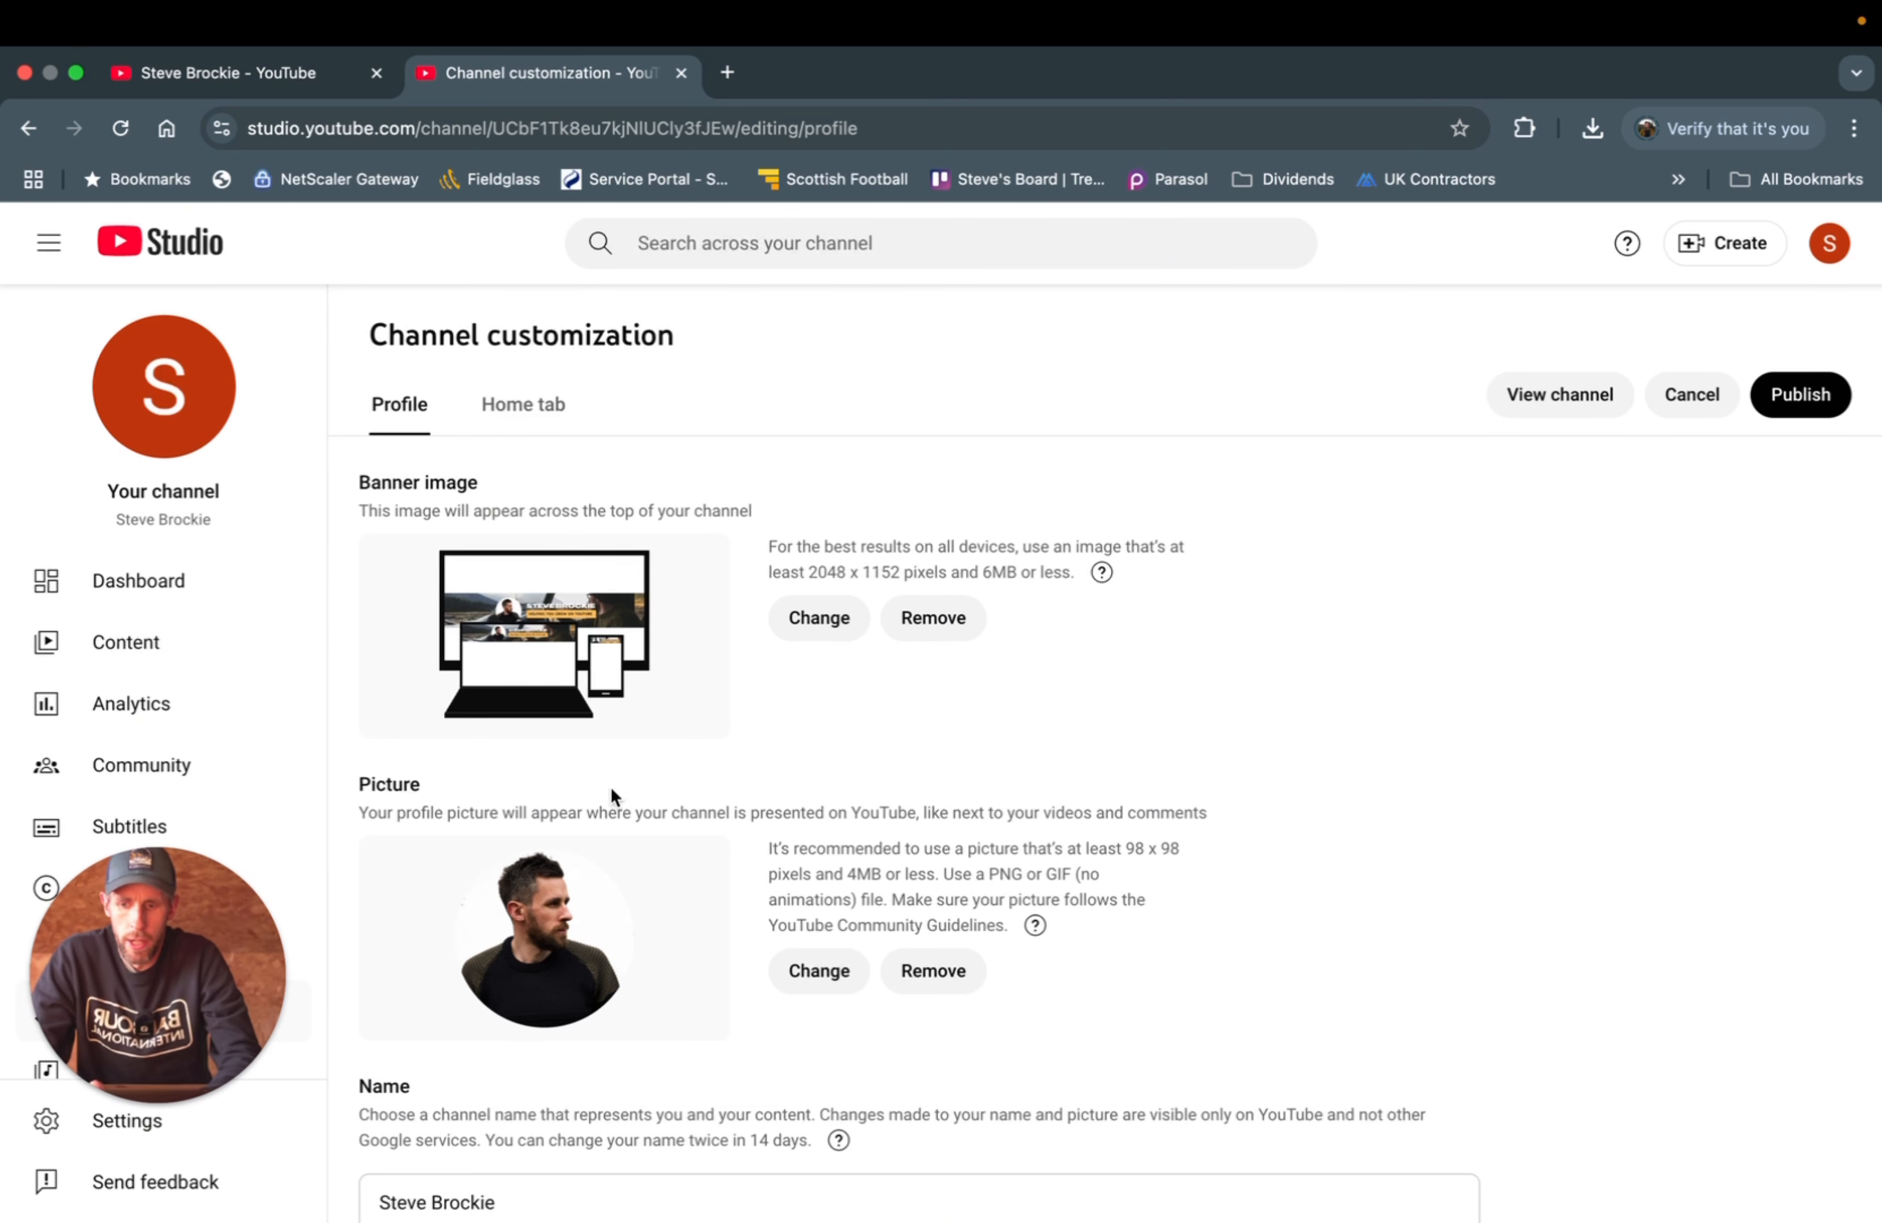
# - Edit the channel handle field on the profile page
pyautogui.scroll(-7, 577, 893)
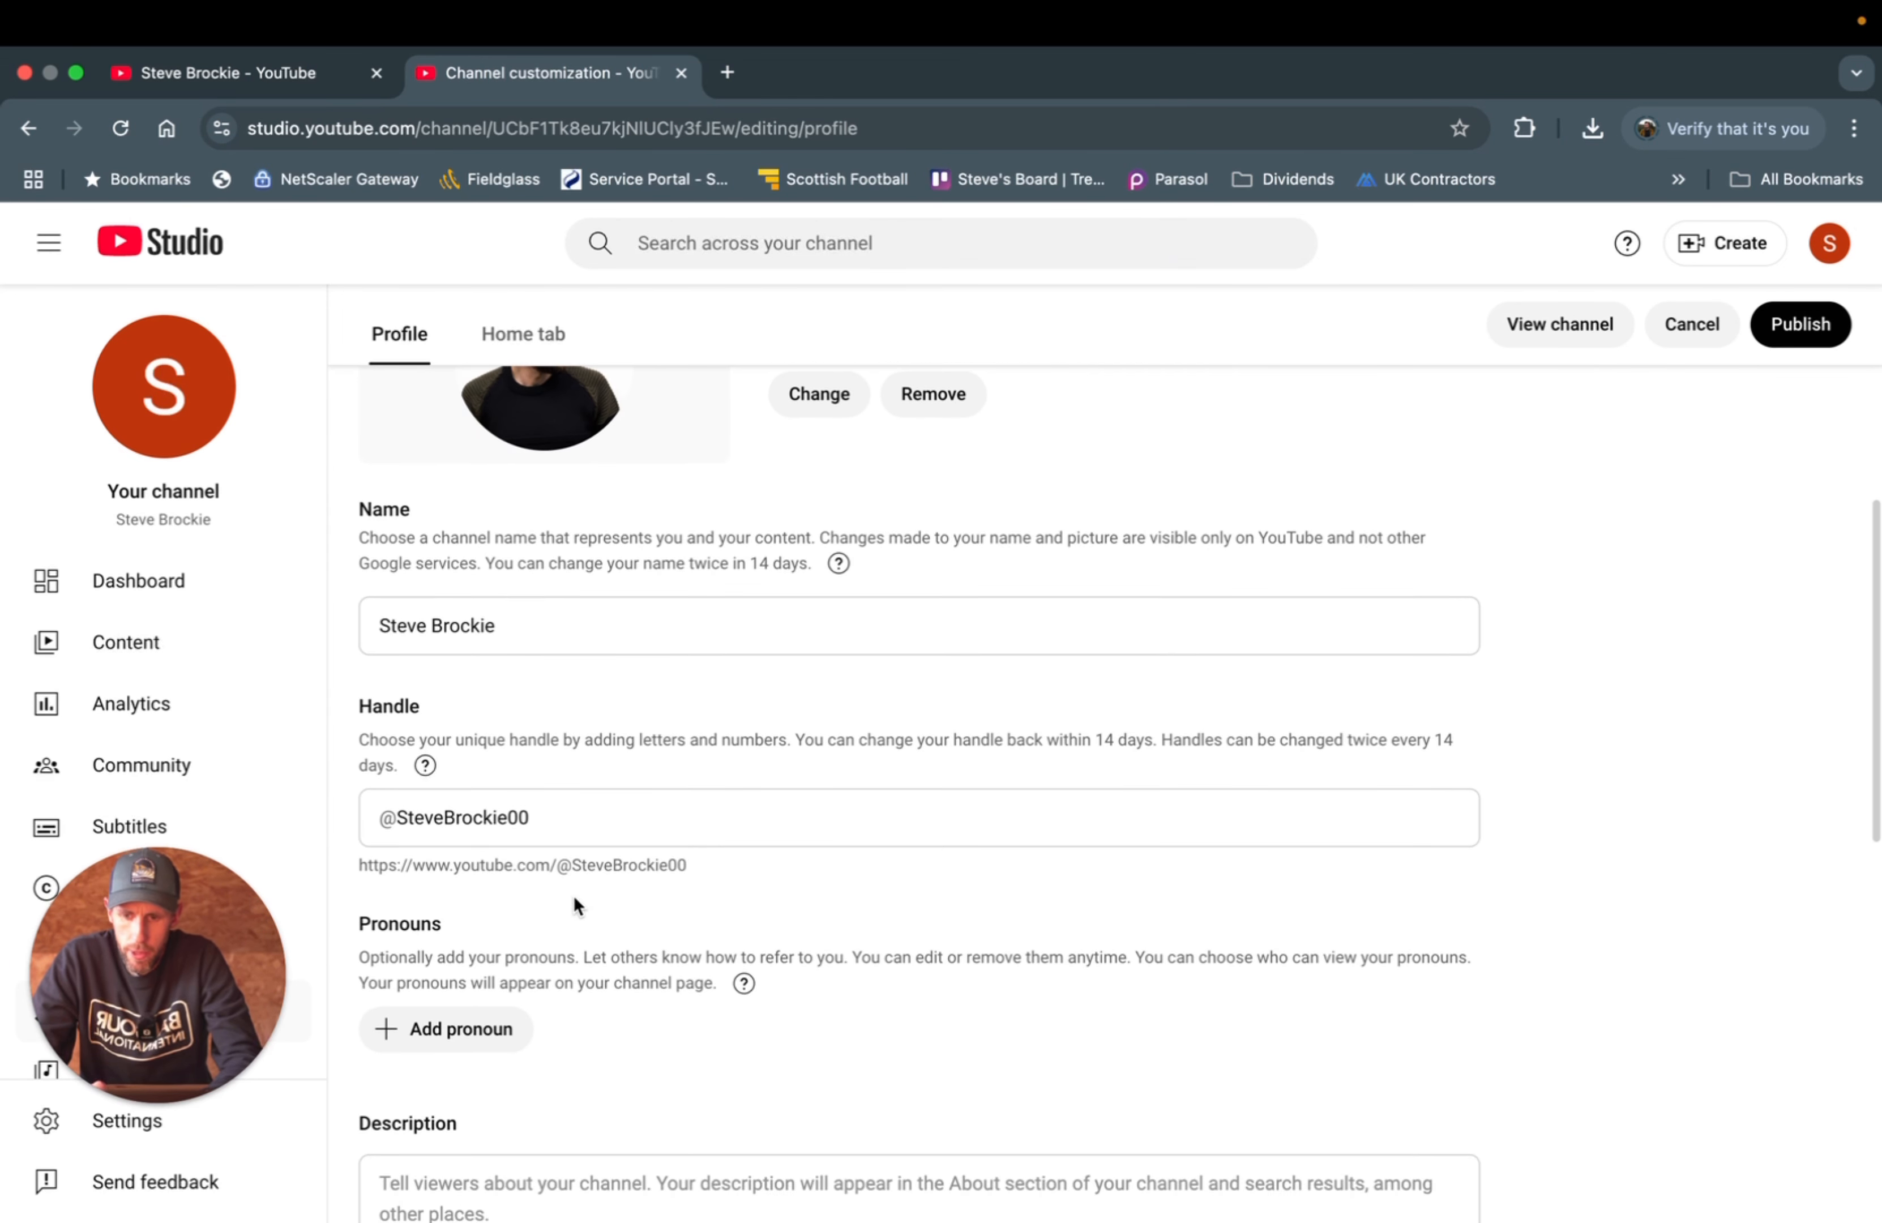
pyautogui.scroll(-1, 573, 896)
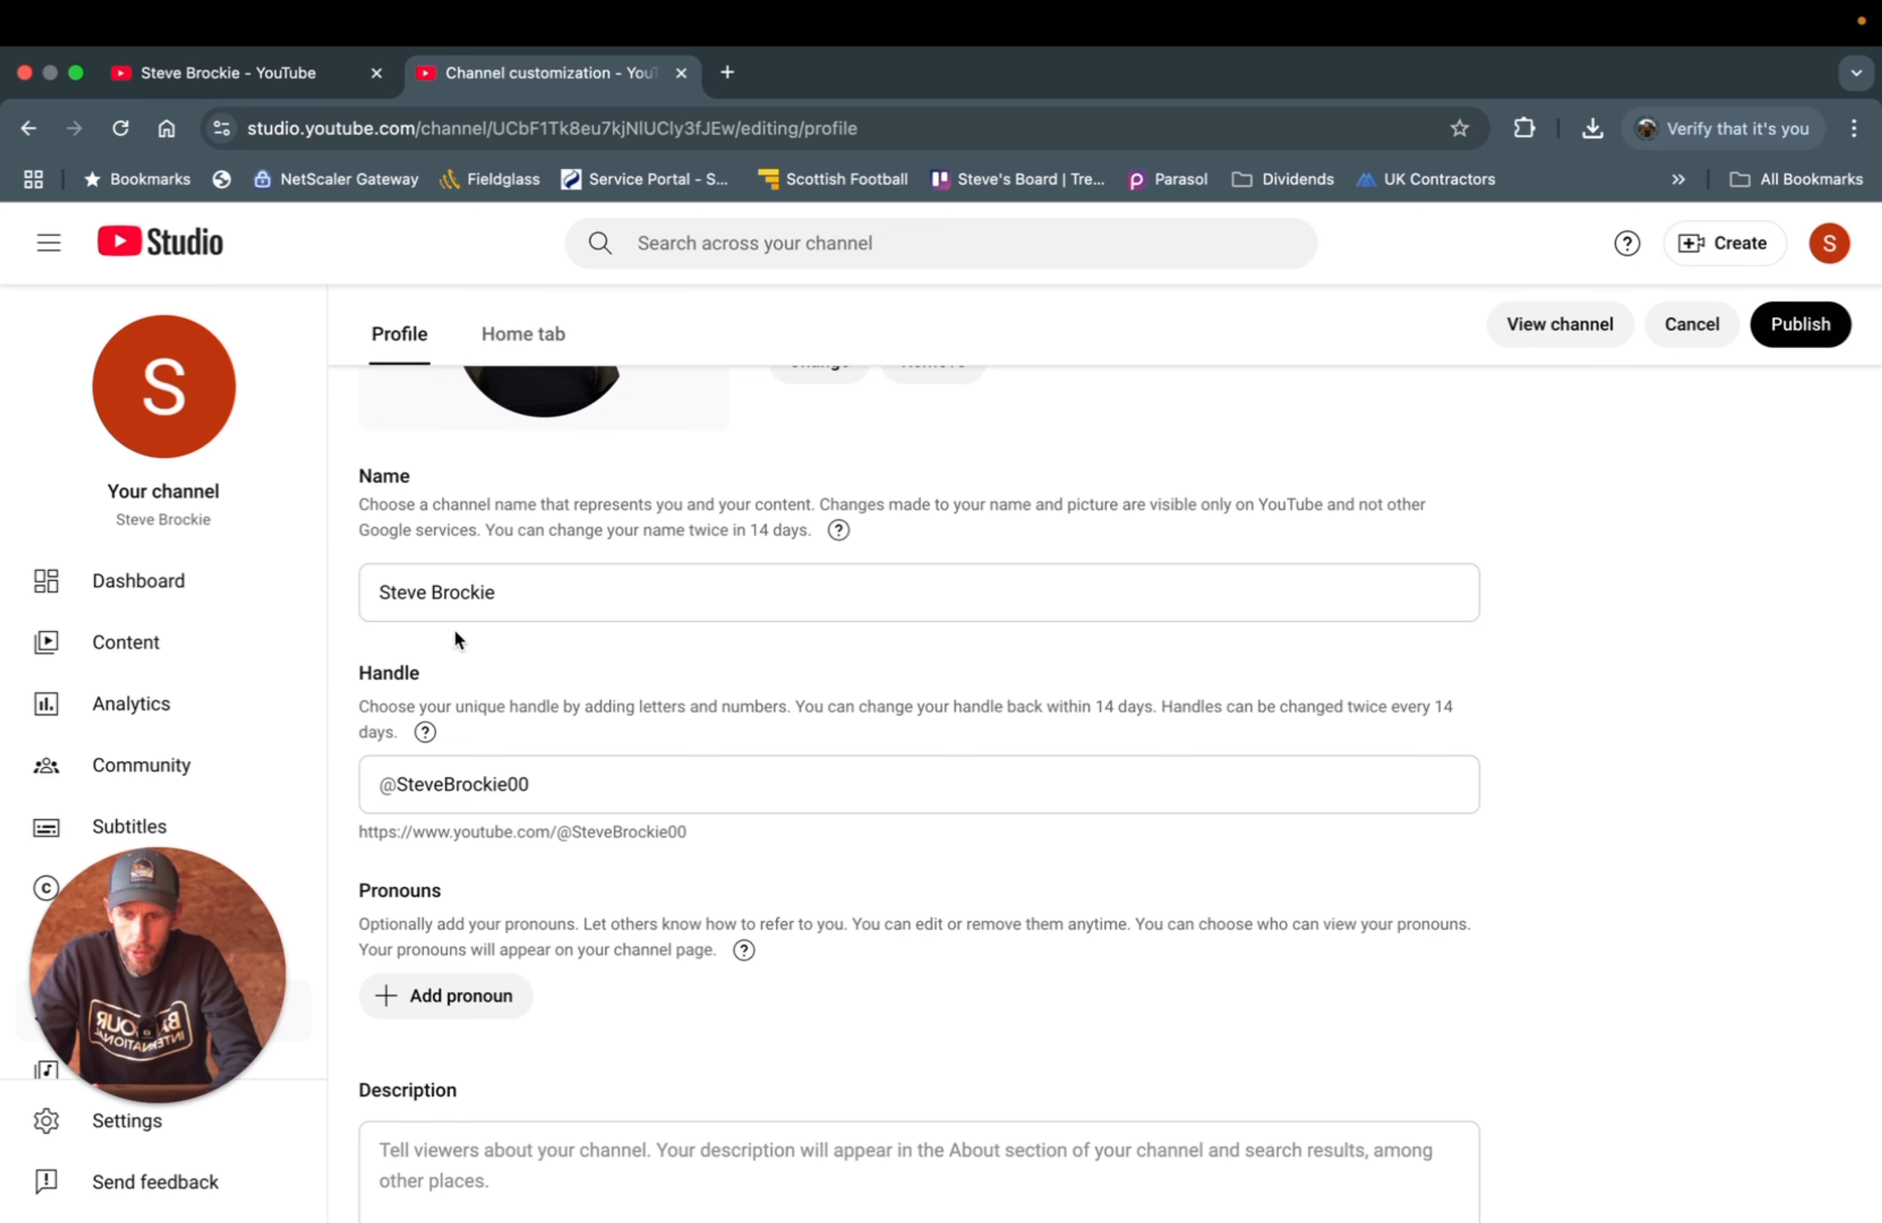
pyautogui.click(522, 777)
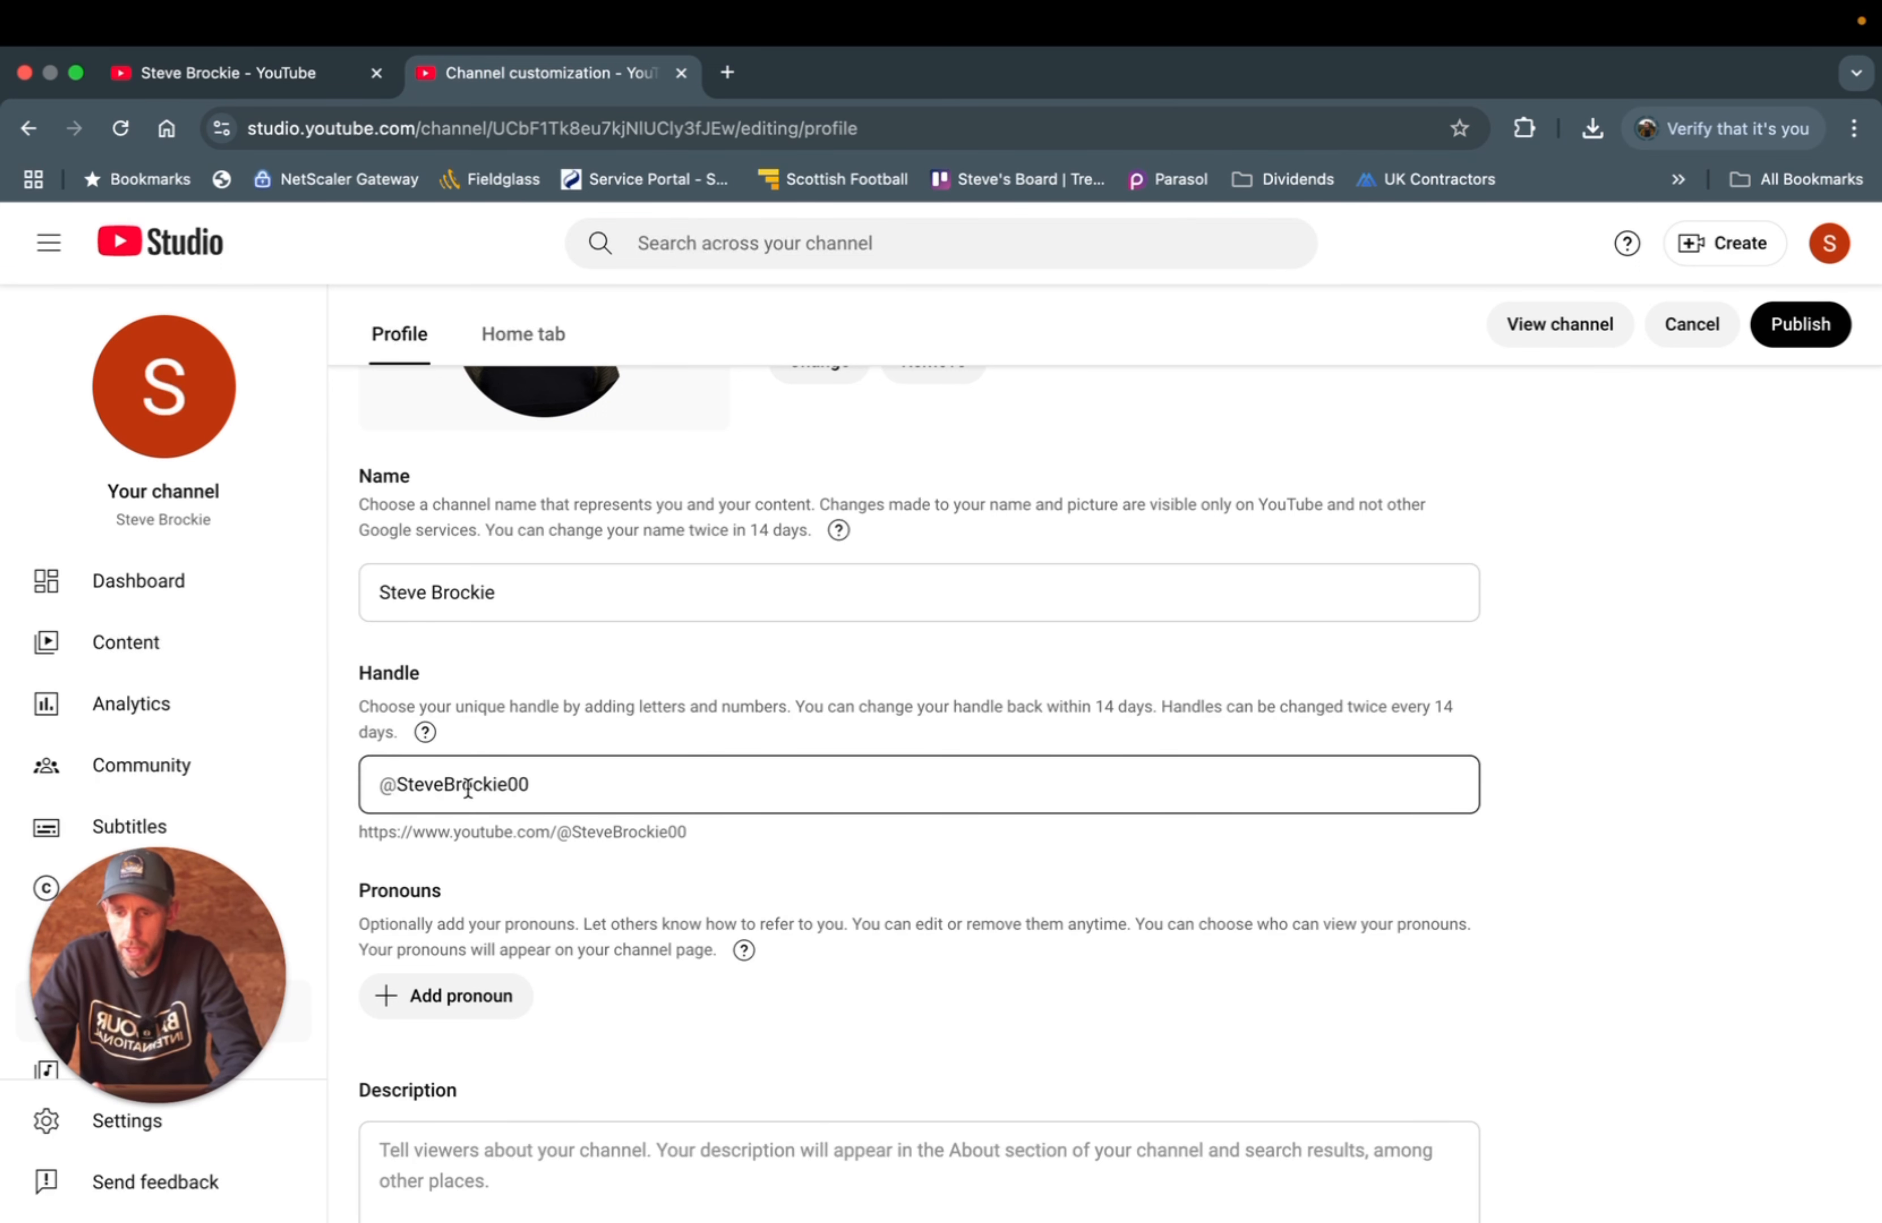
pyautogui.click(492, 836)
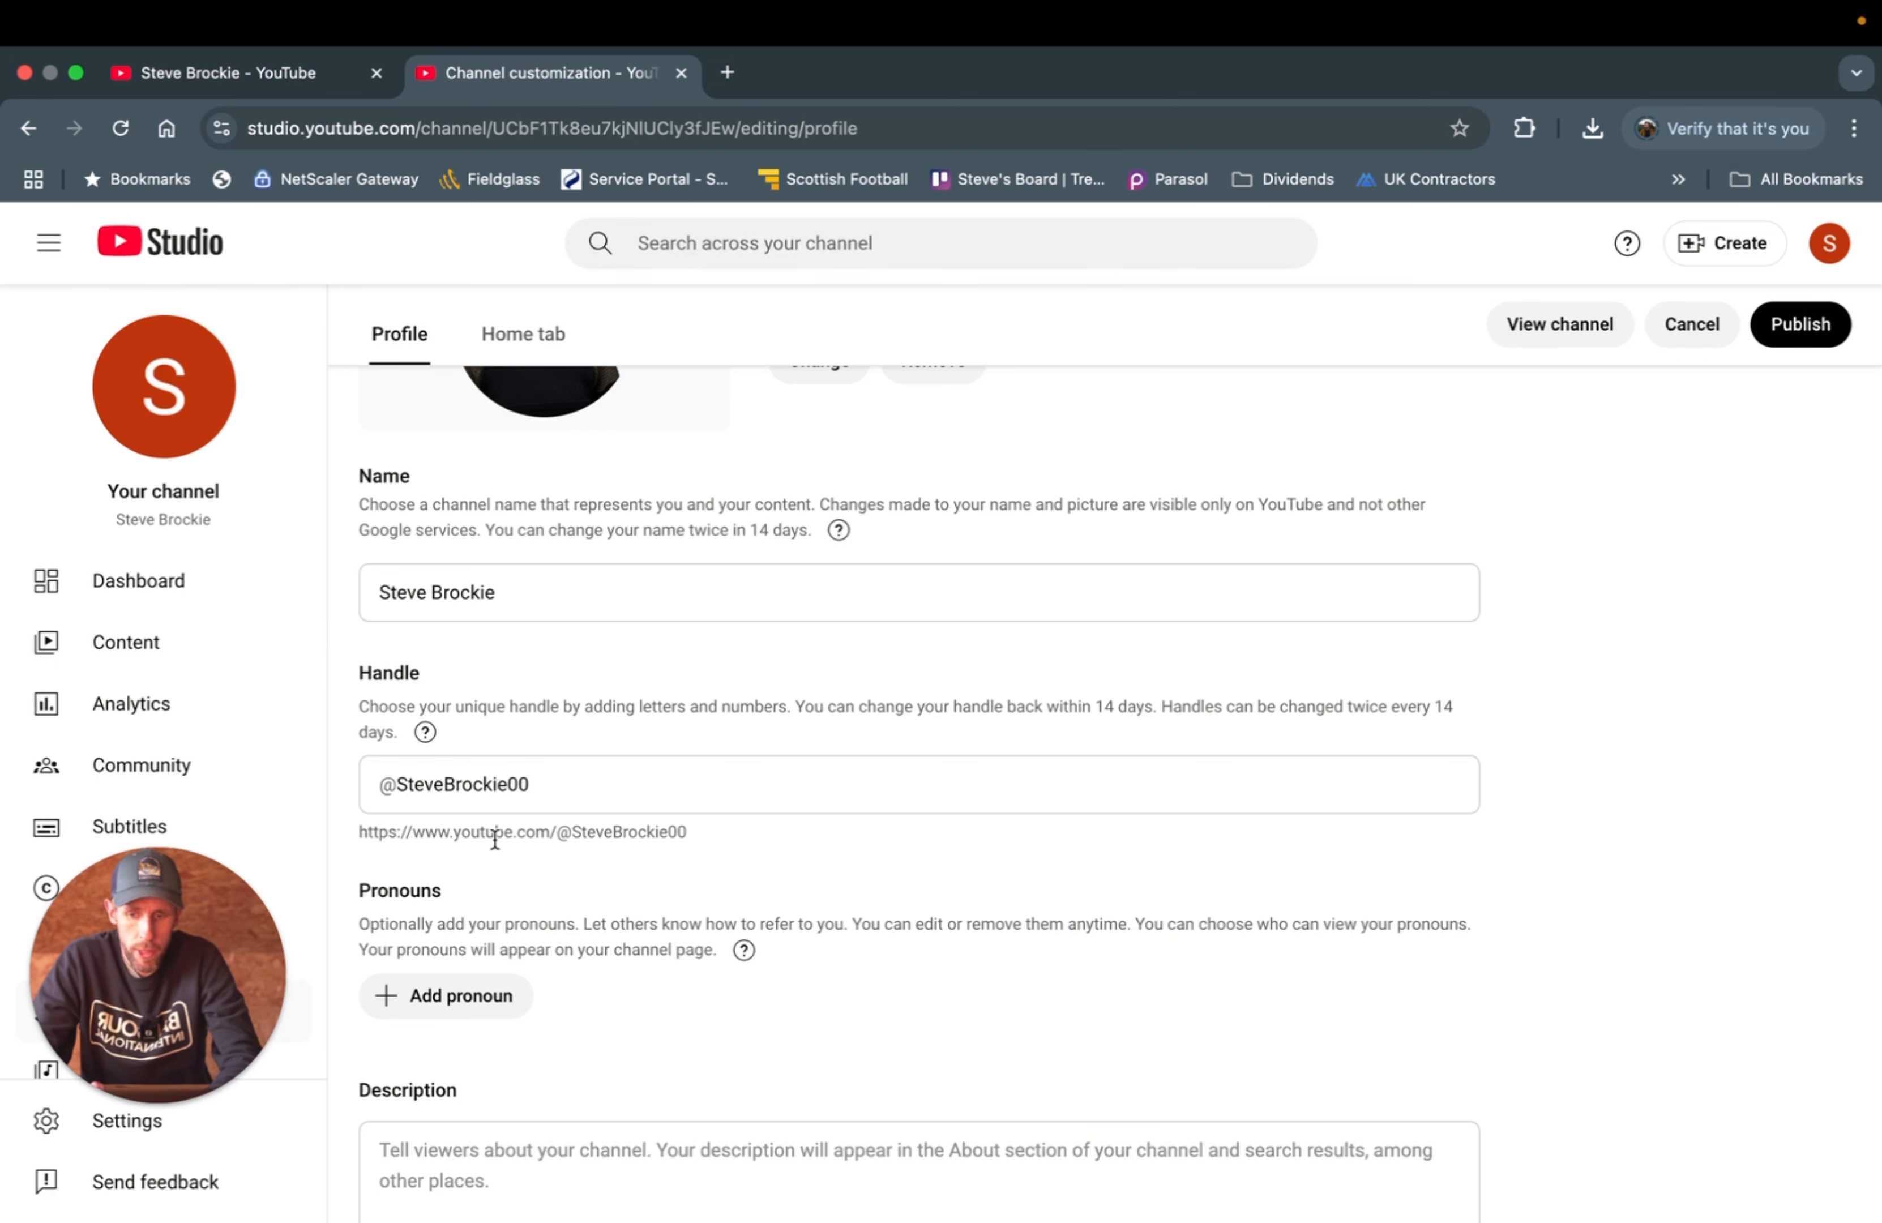
pyautogui.click(540, 774)
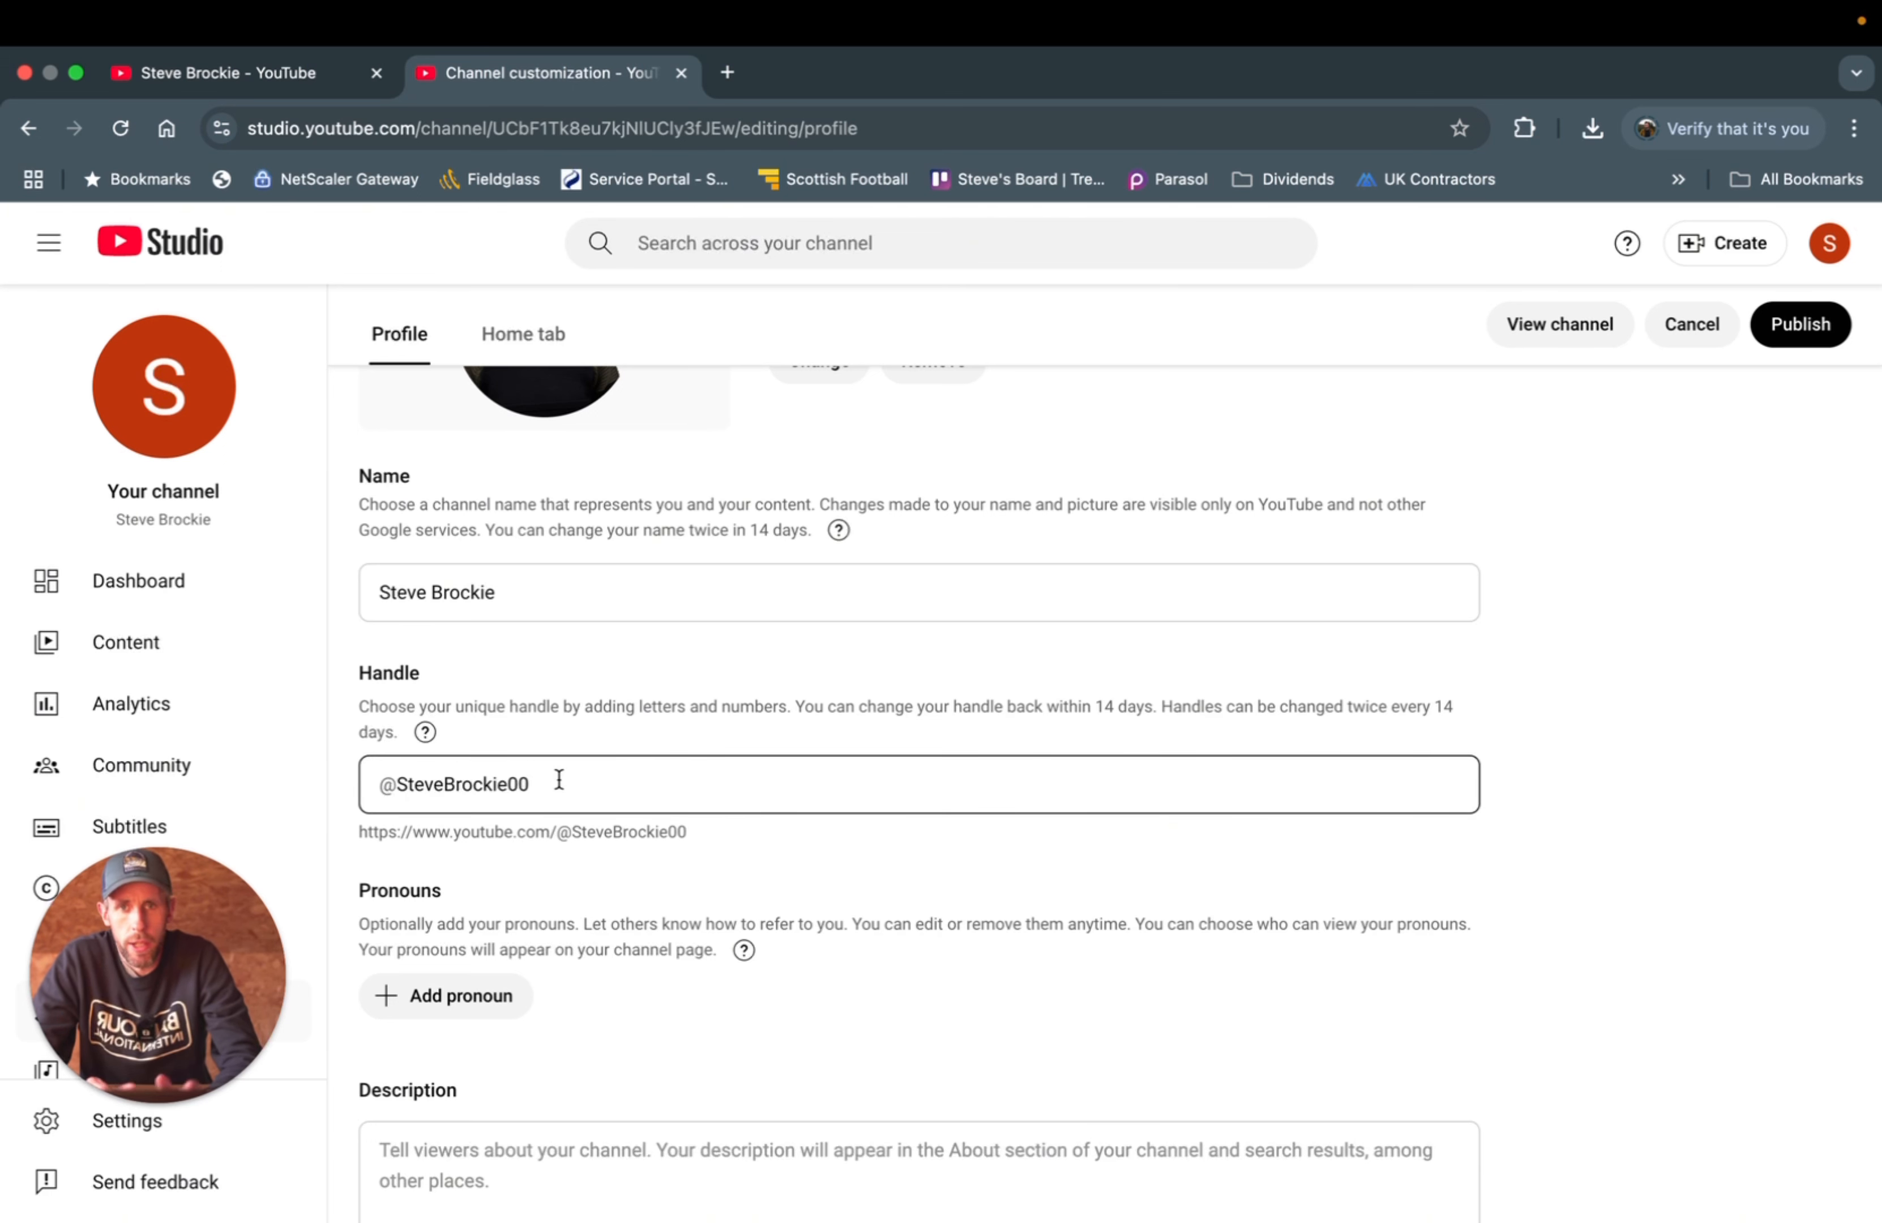
pyautogui.click(554, 921)
# - Add the pronouns he and him, visible to everyone
pyautogui.scroll(-1, 554, 922)
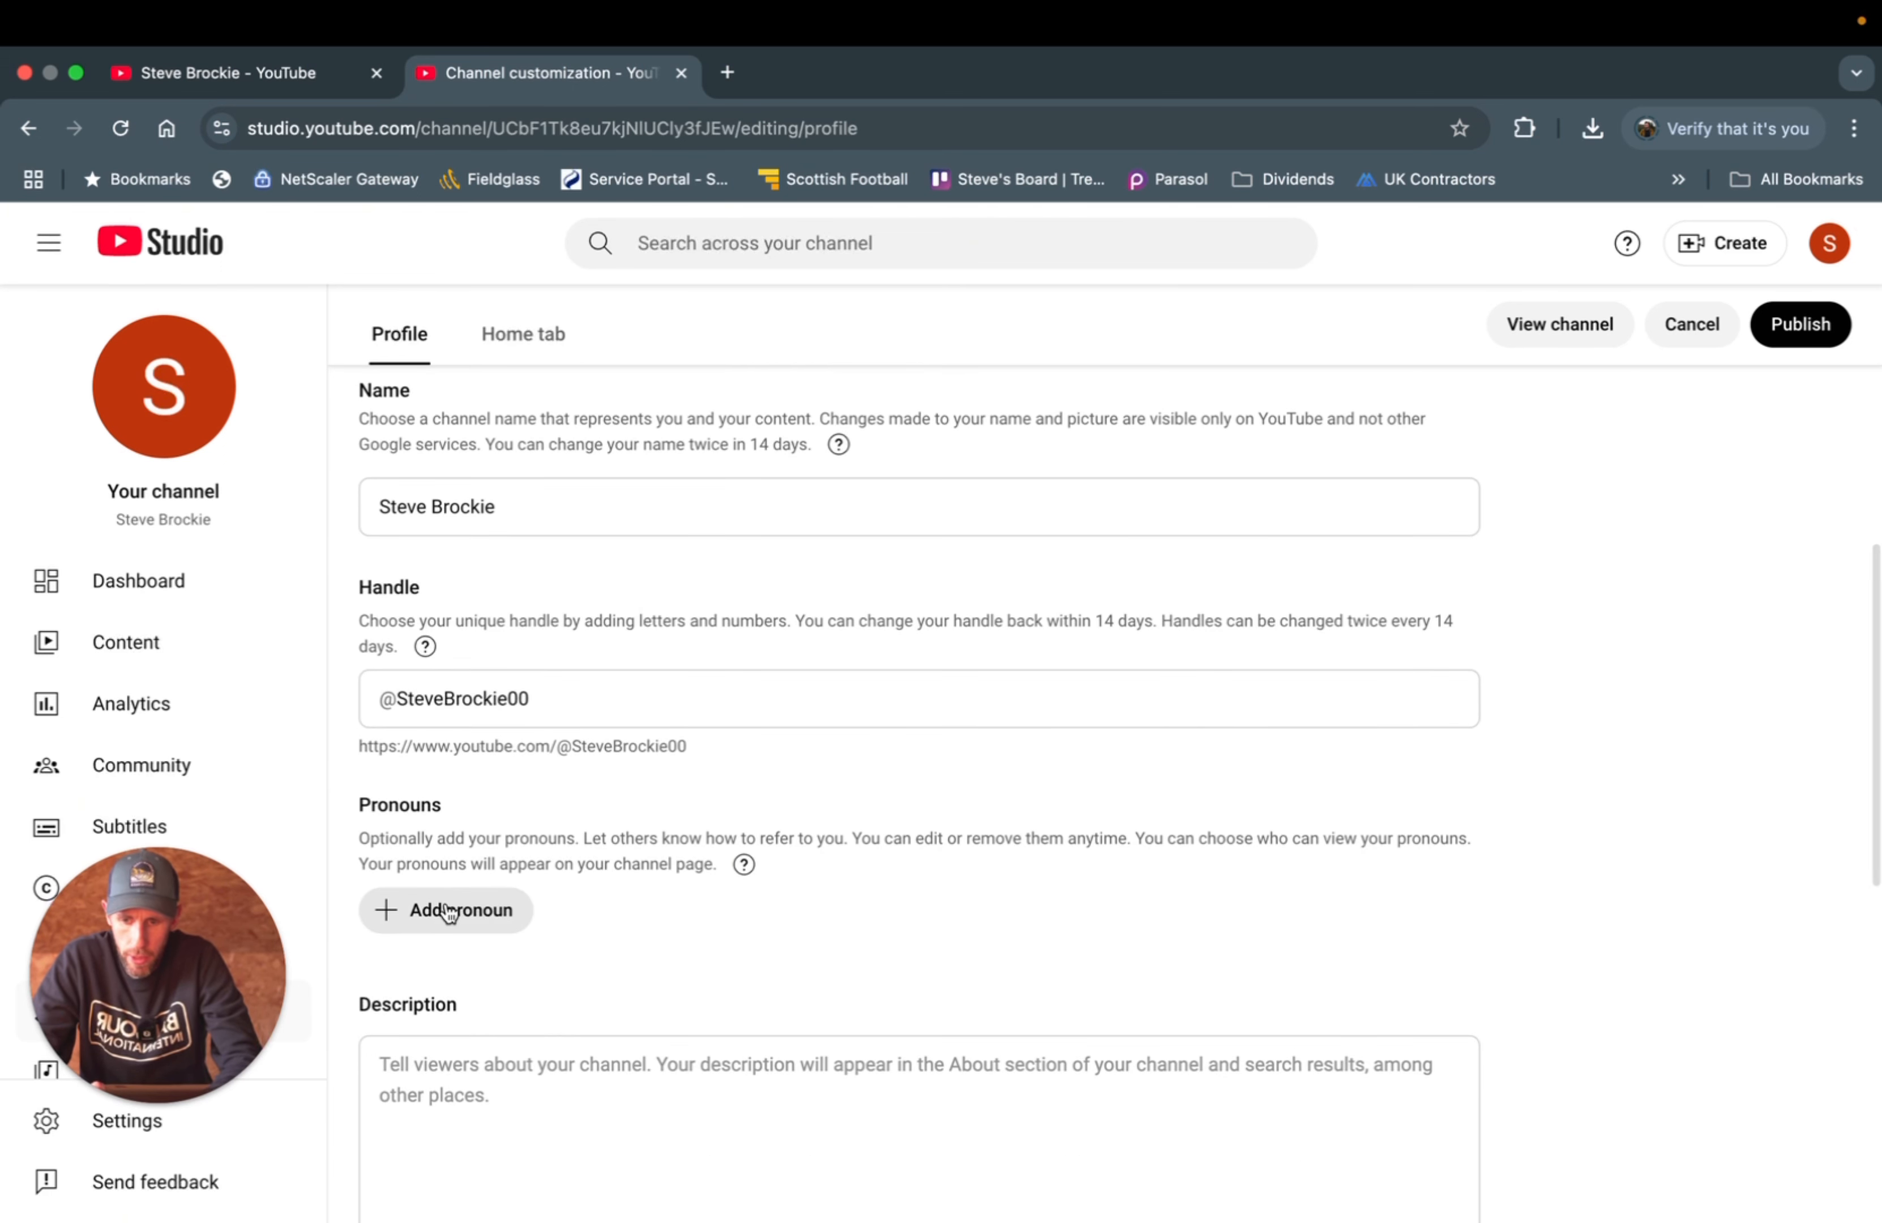
pyautogui.scroll(-1, 445, 898)
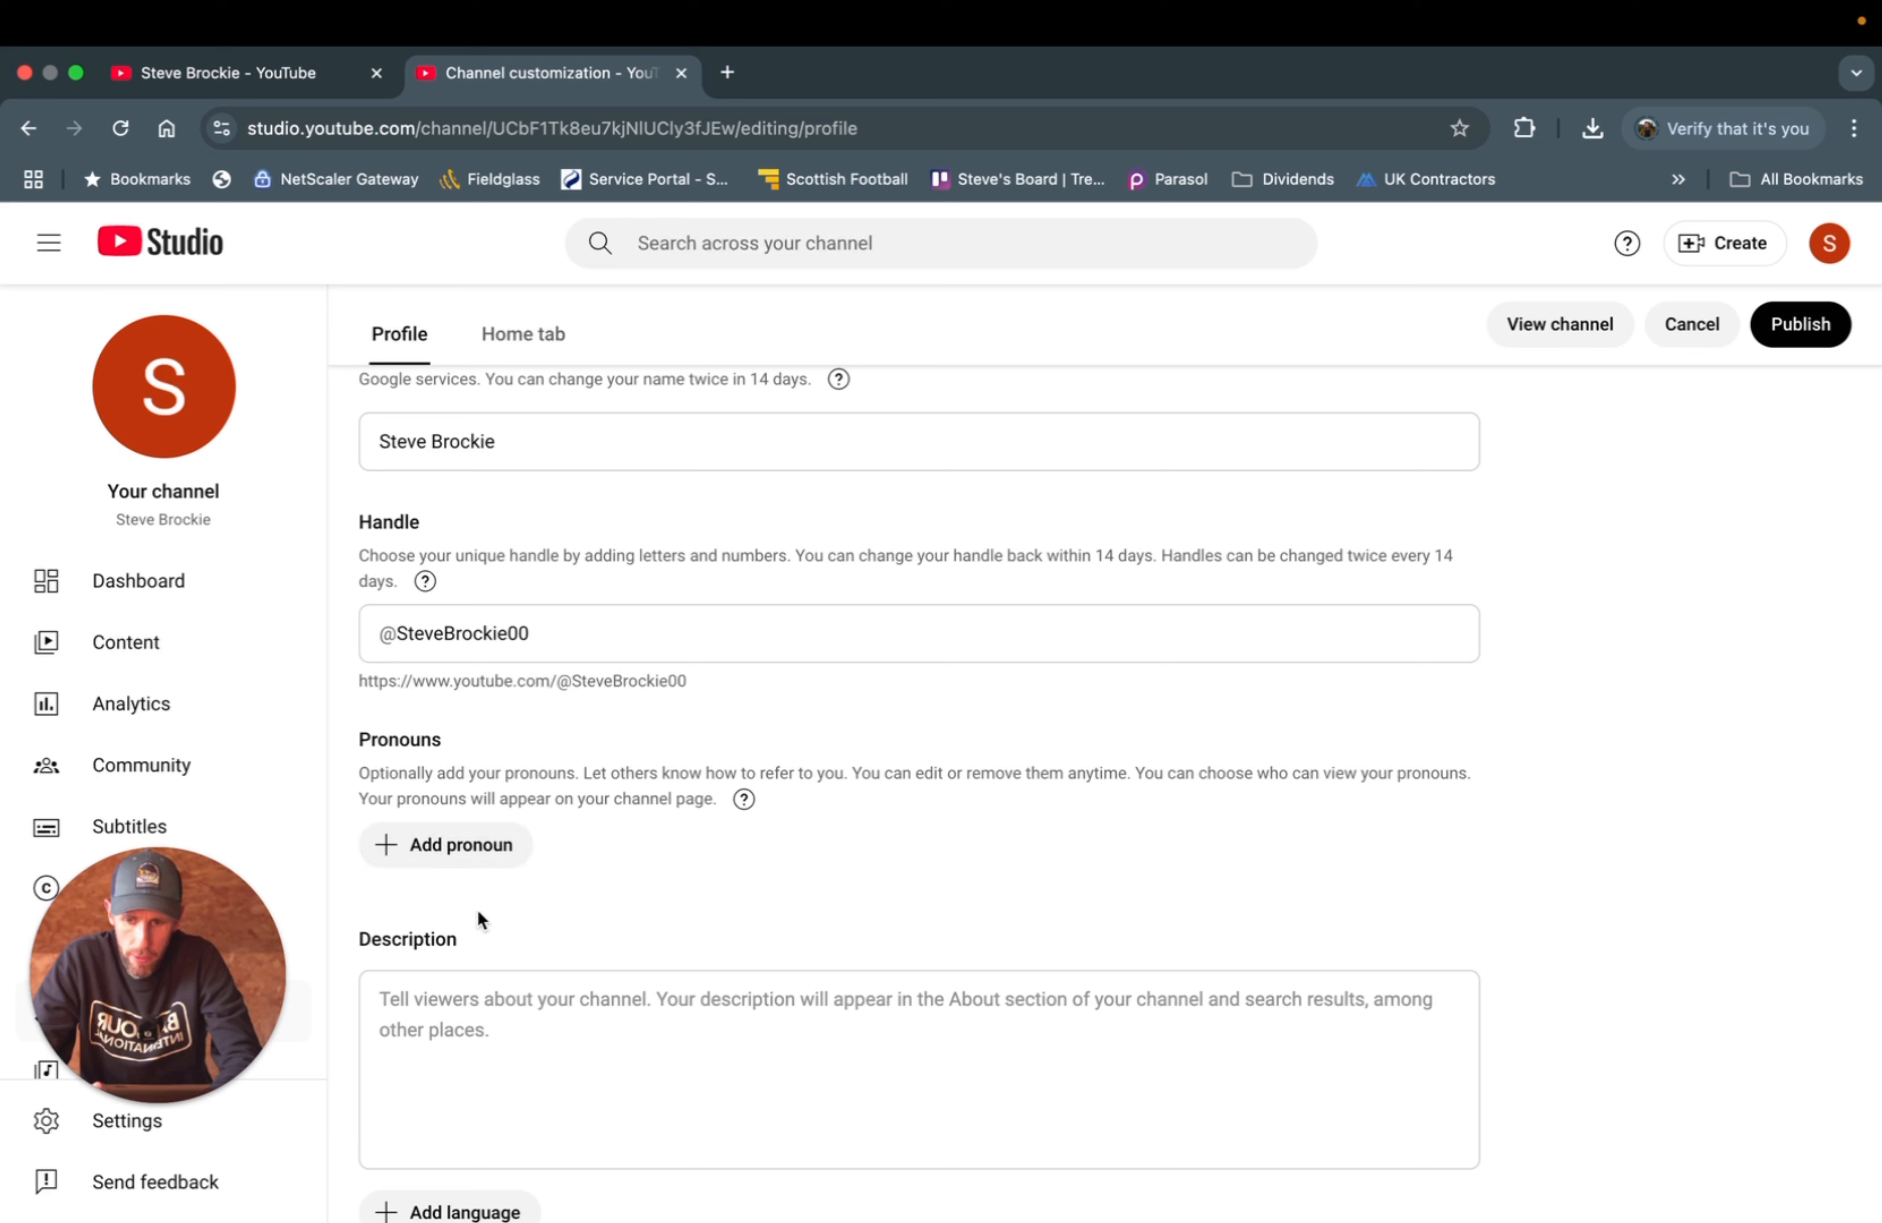
pyautogui.click(436, 858)
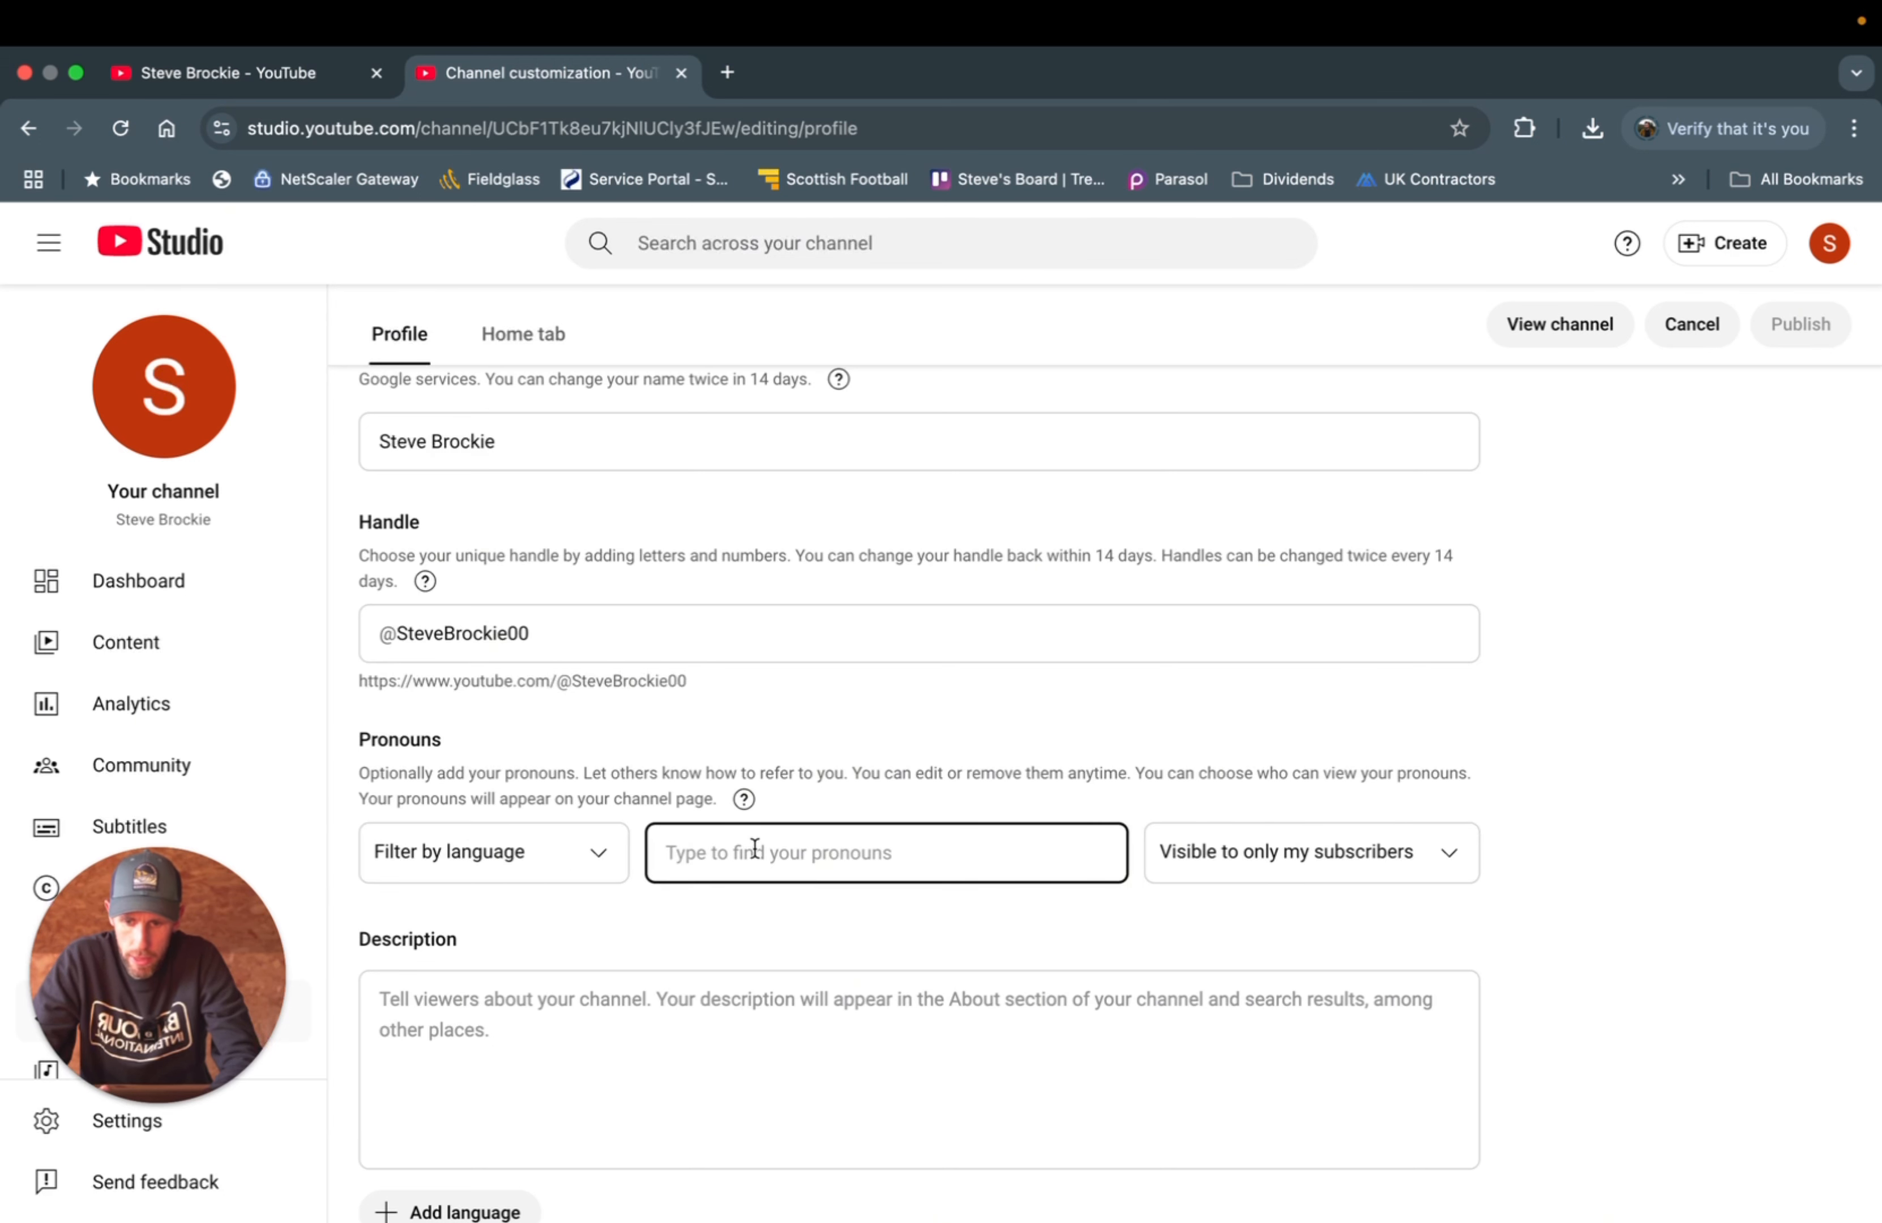
pyautogui.write('he')
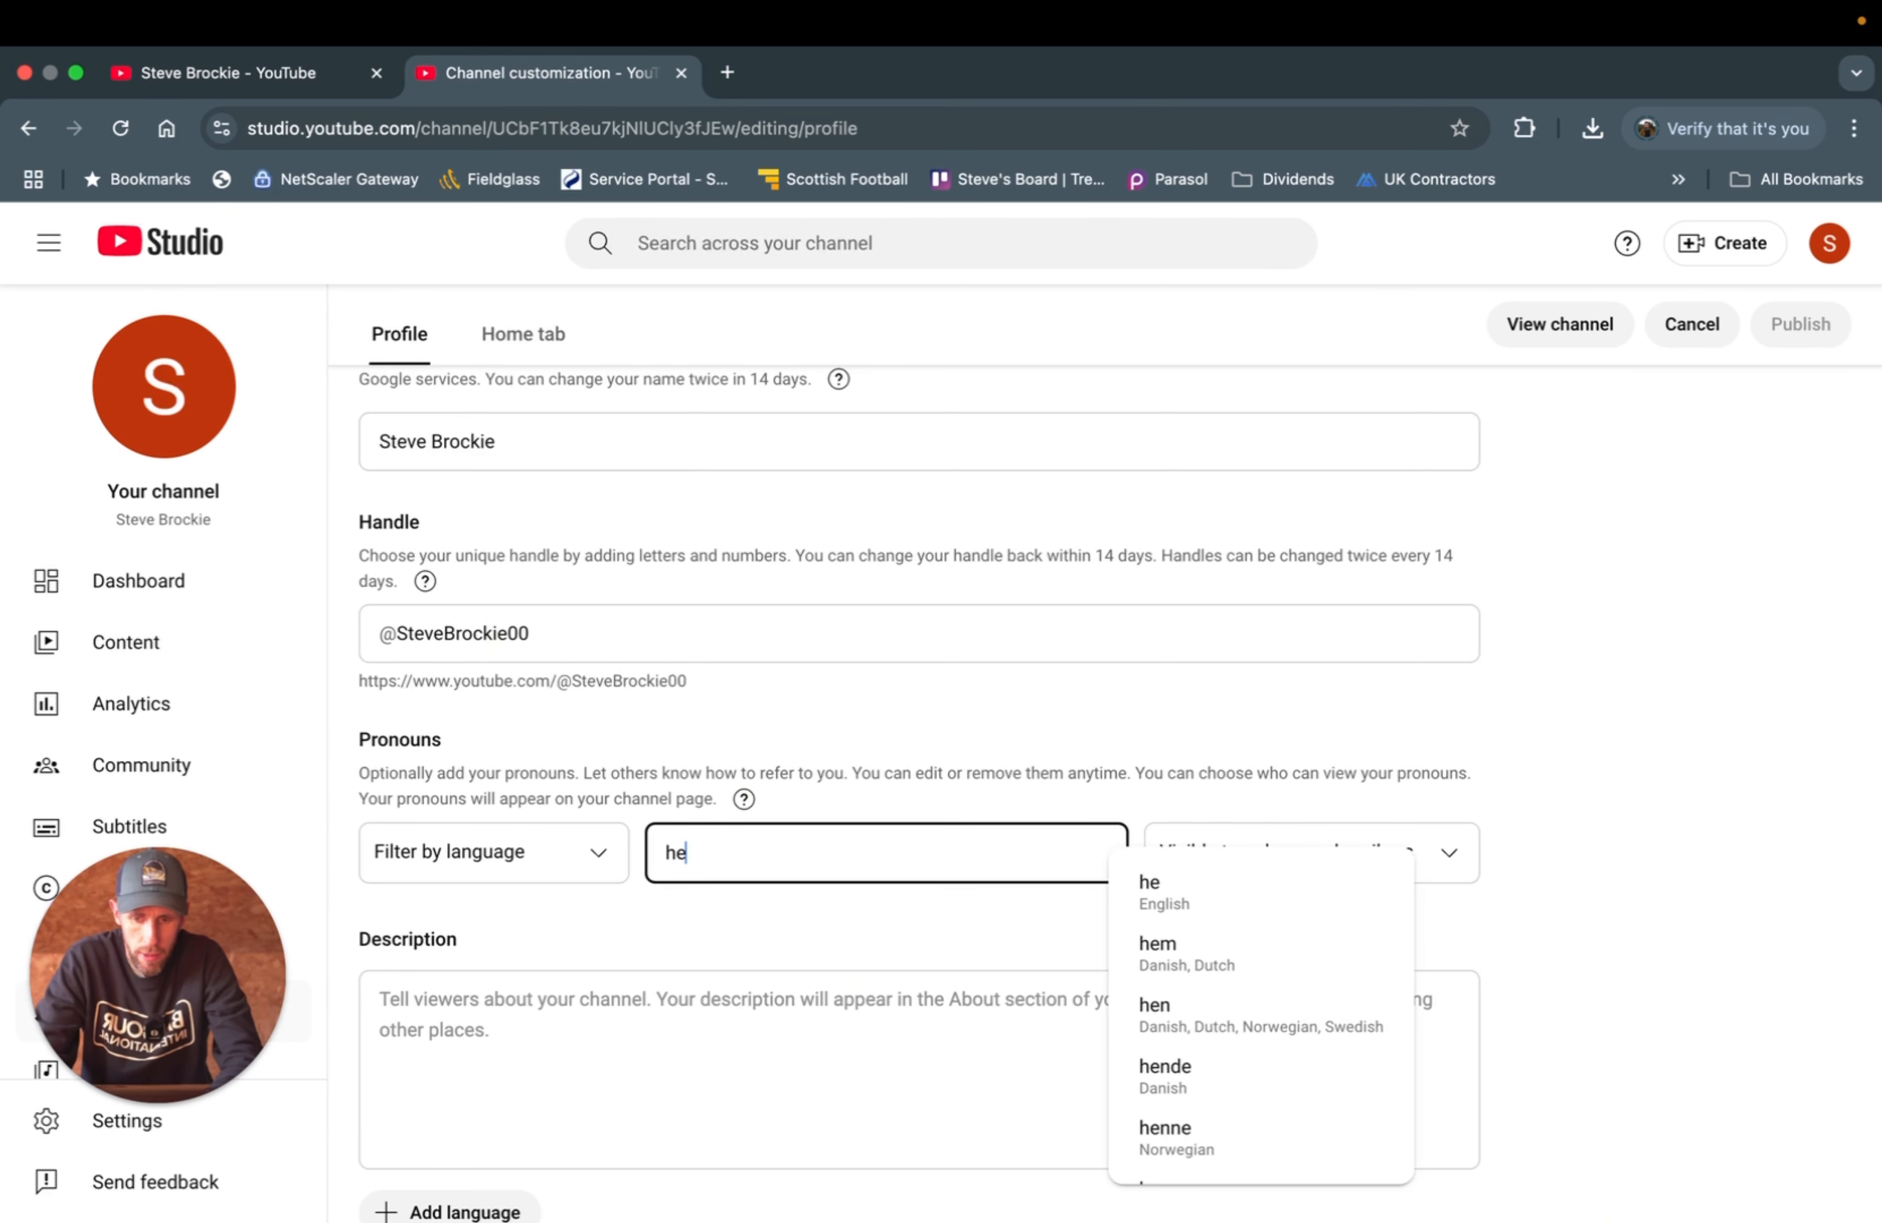
pyautogui.click(1189, 895)
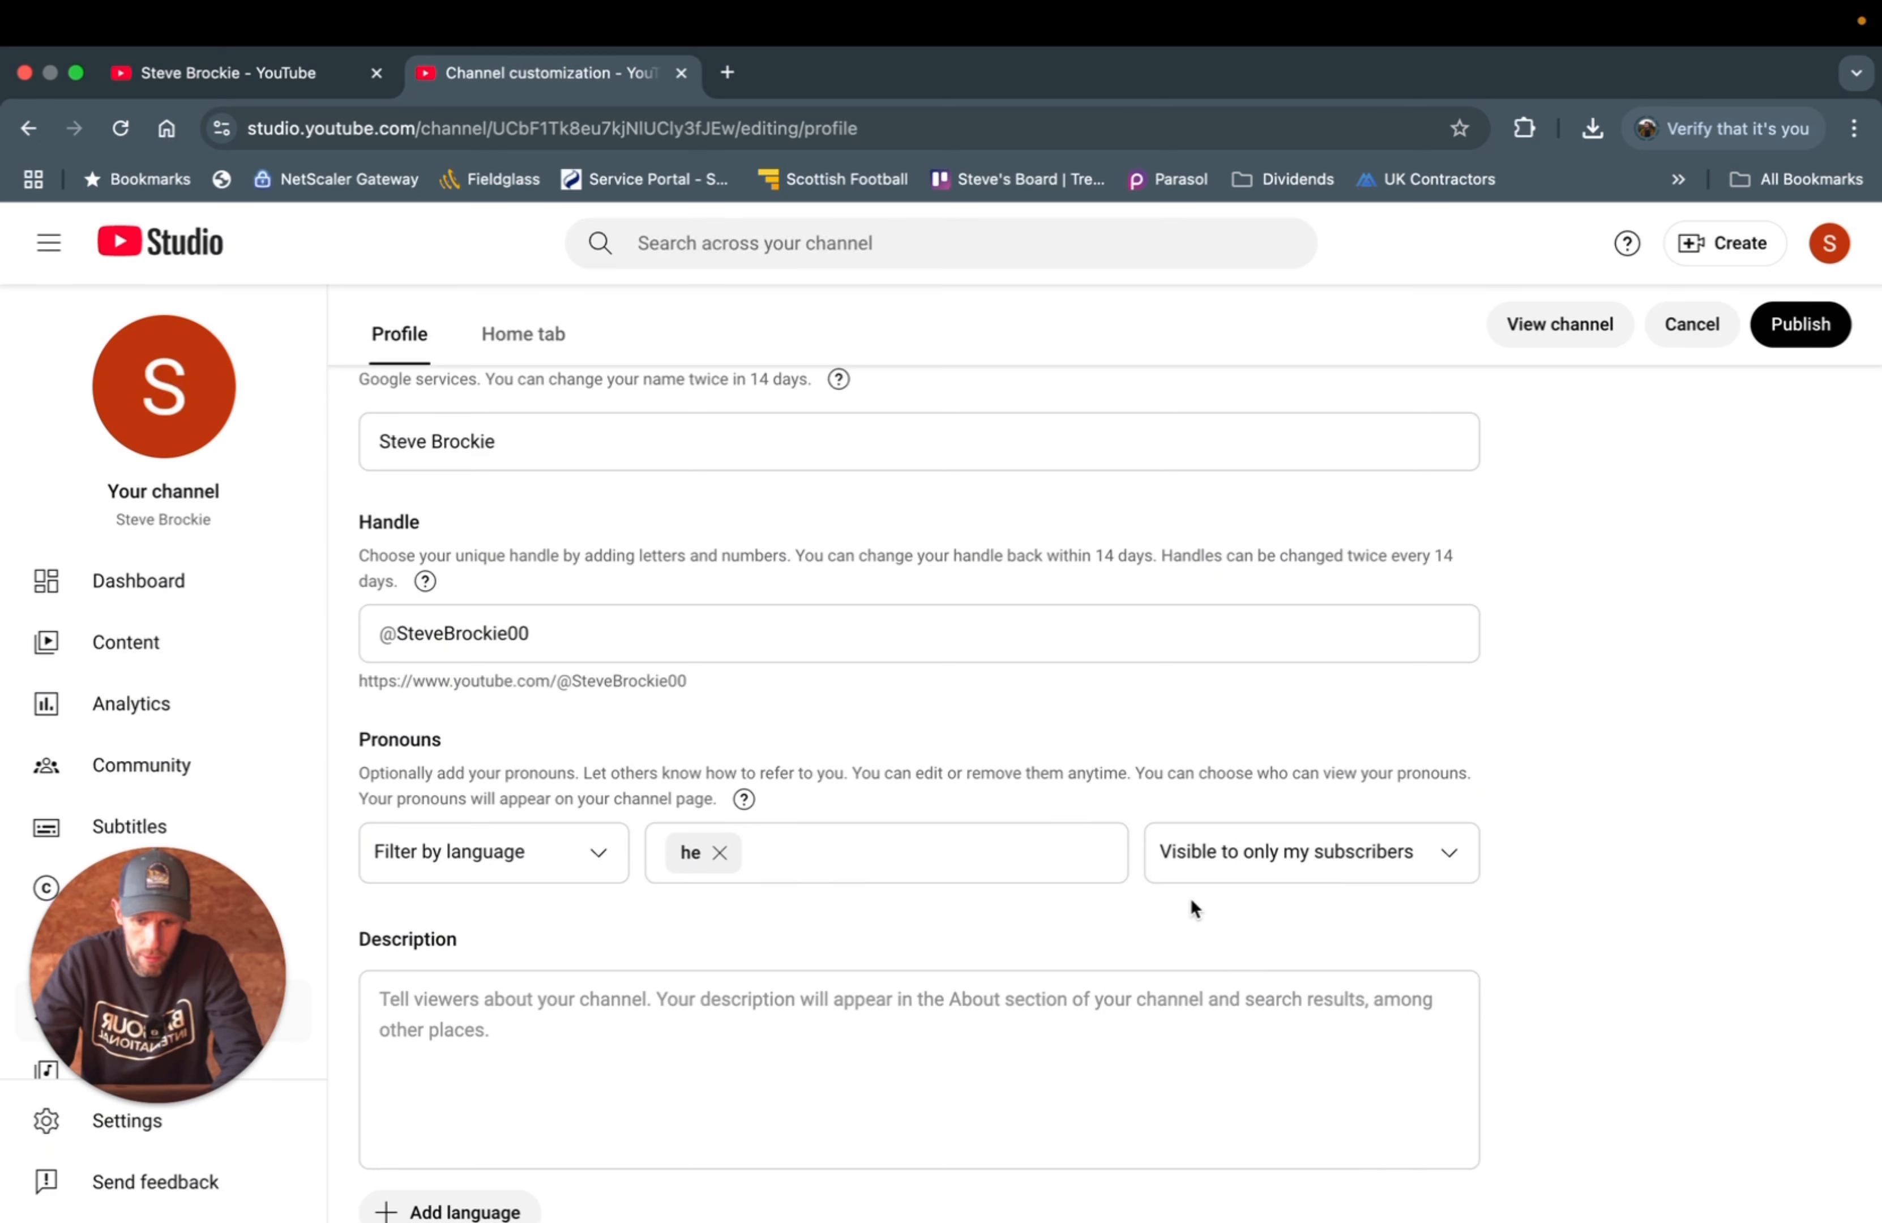
pyautogui.click(1094, 864)
pyautogui.write('him')
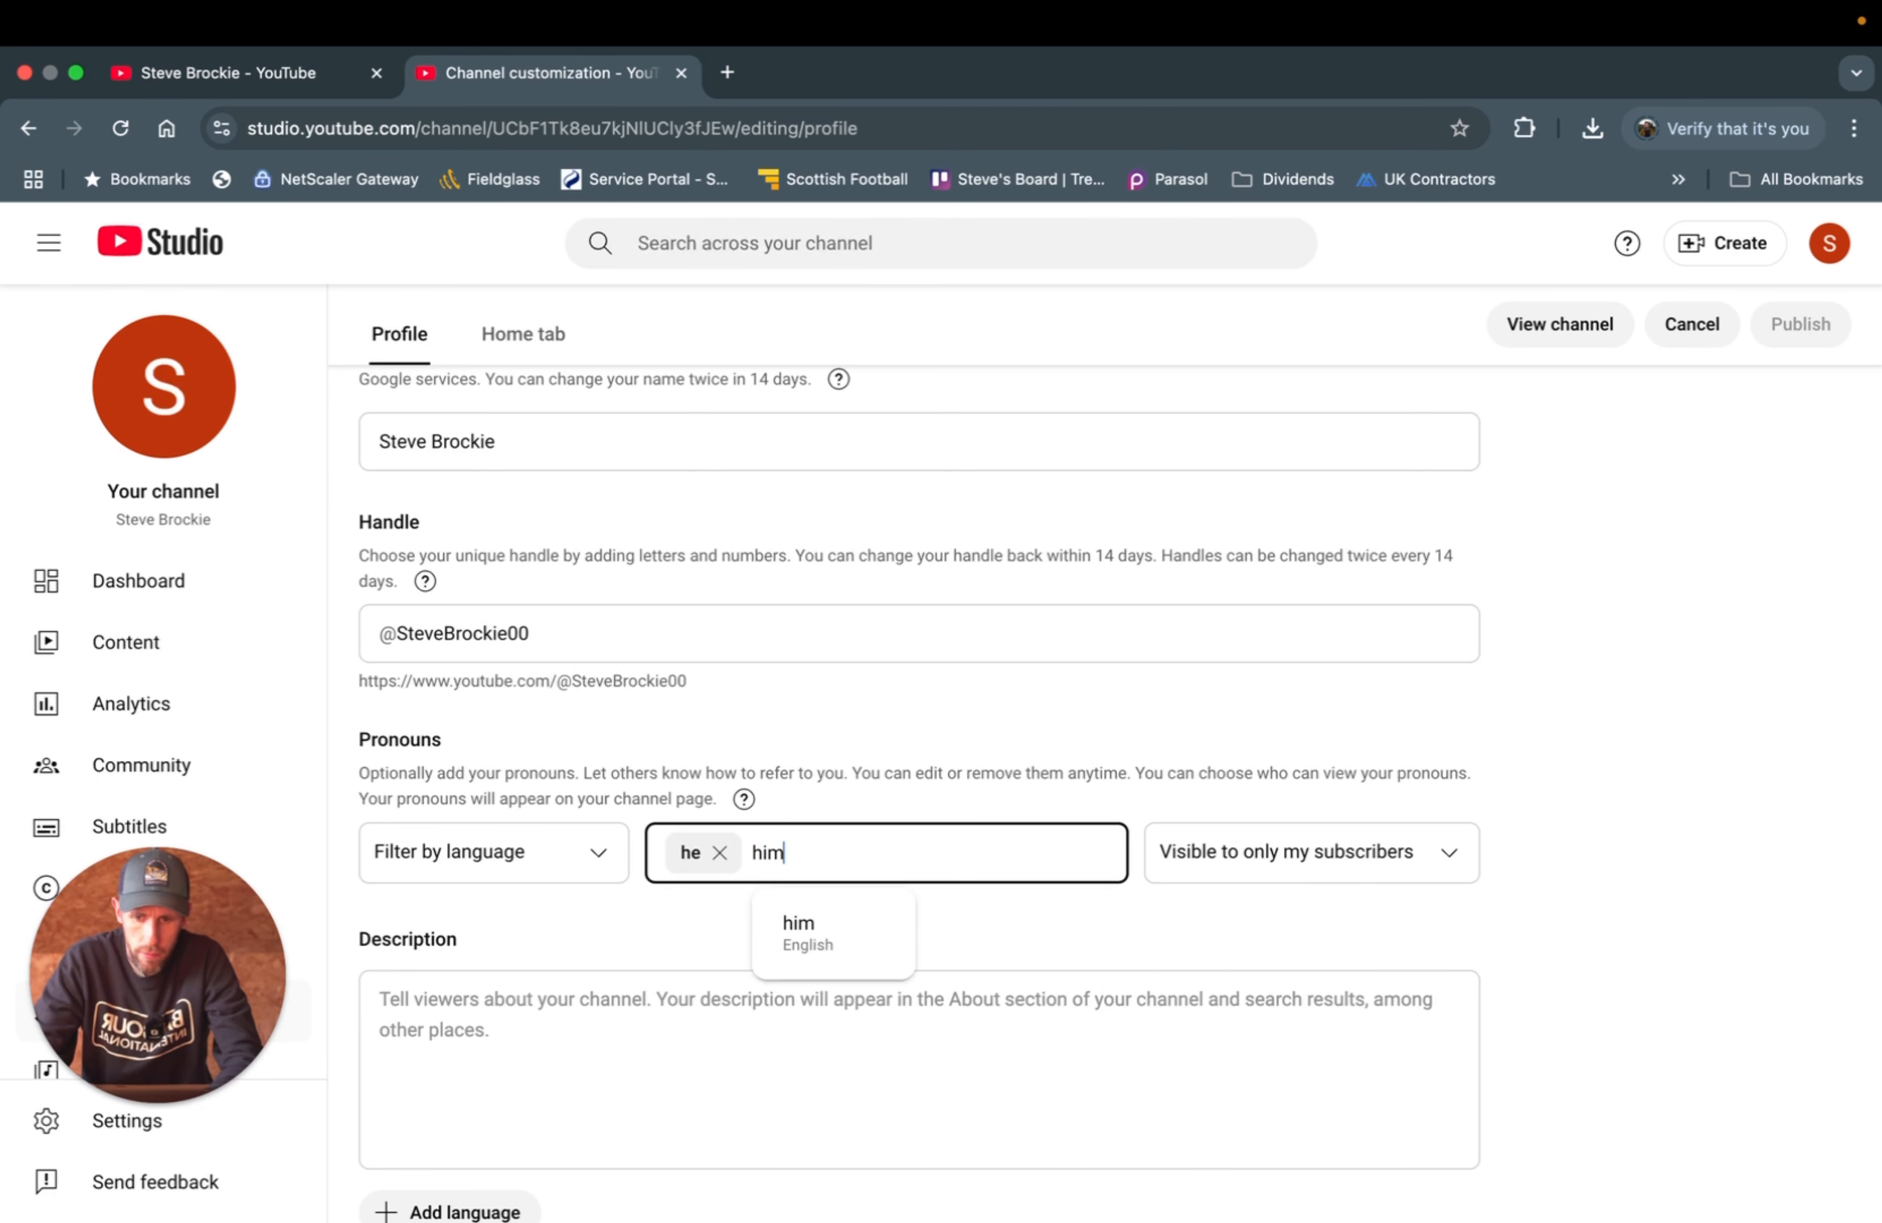
pyautogui.click(835, 929)
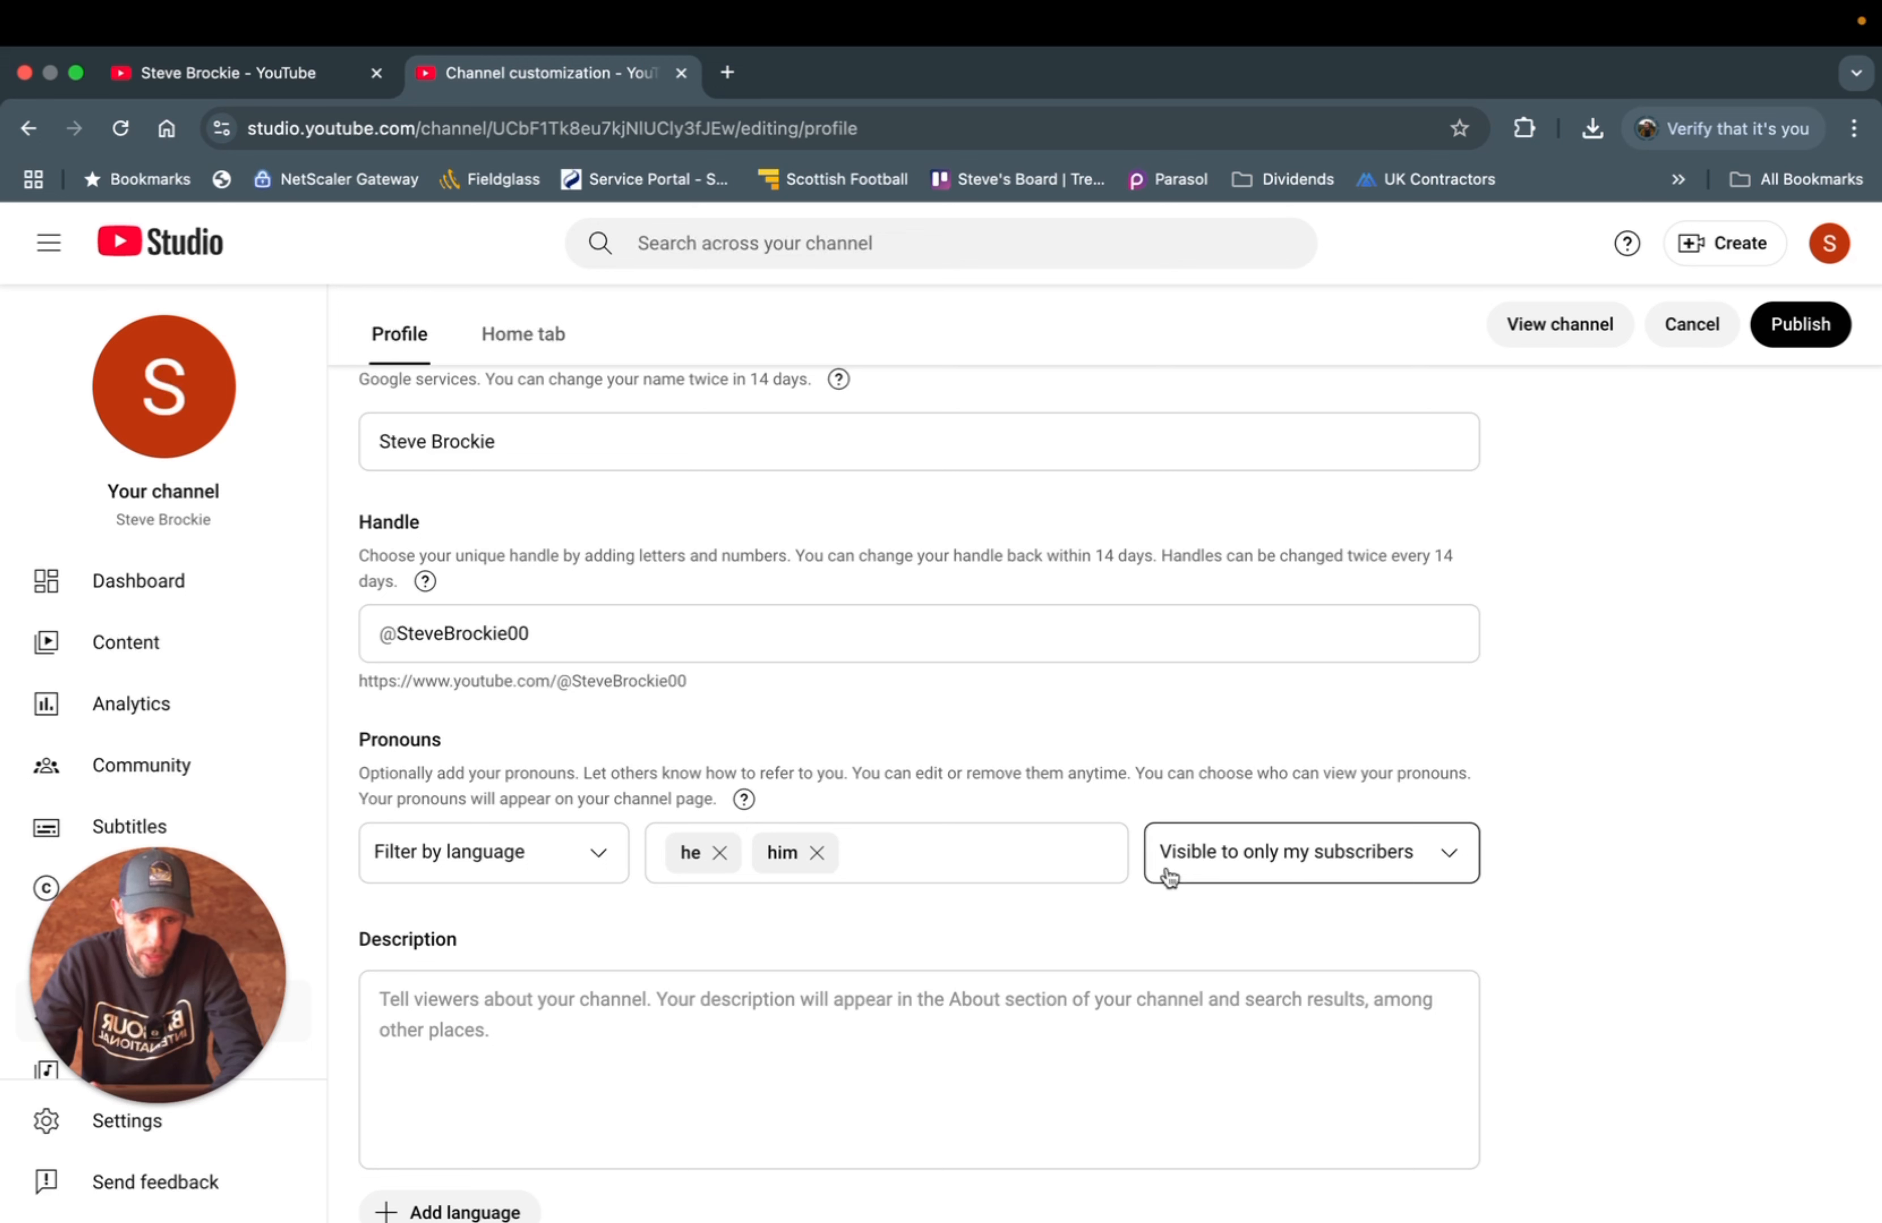
pyautogui.click(1216, 877)
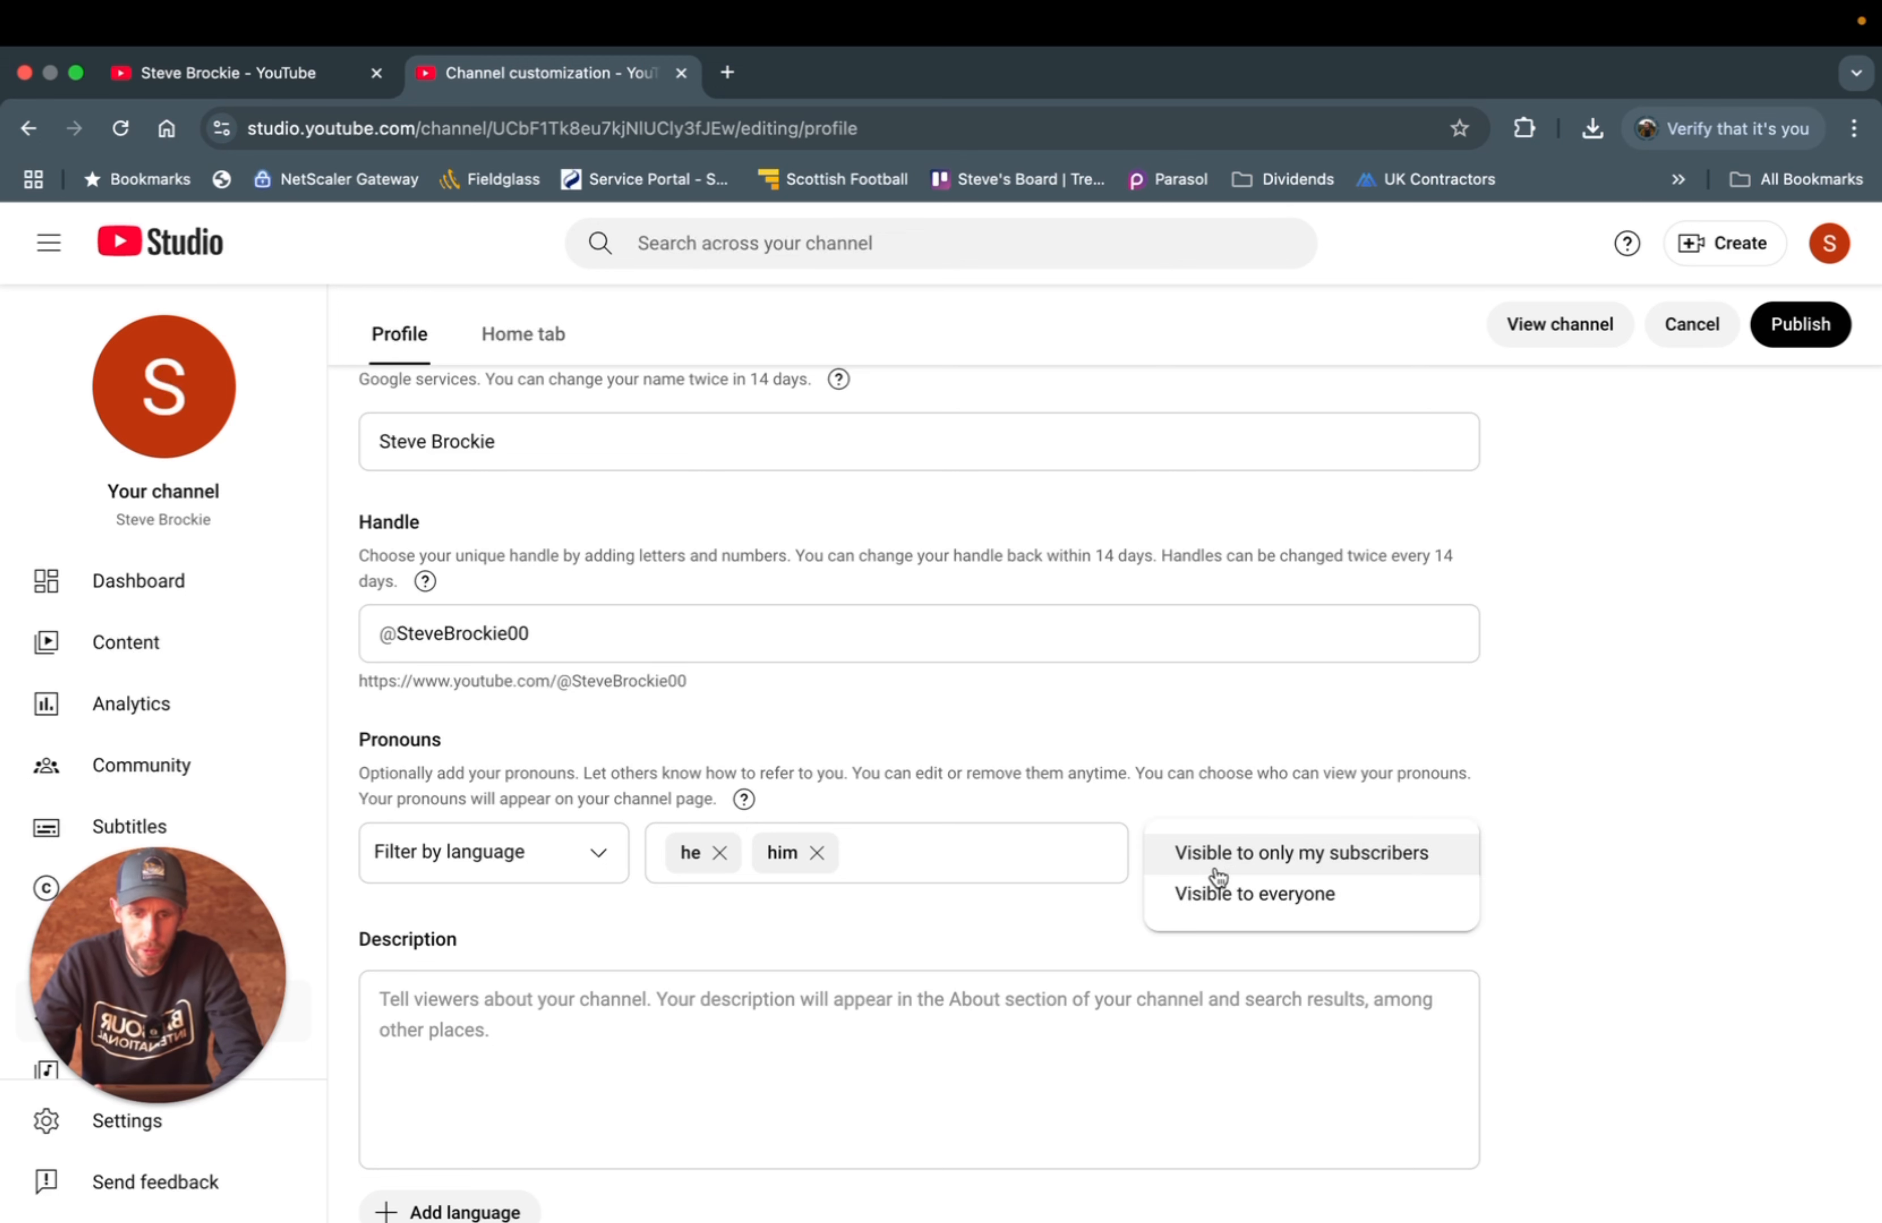
pyautogui.click(1231, 893)
# - Move down to the Description field and start writing the channel description
pyautogui.scroll(-1, 1144, 906)
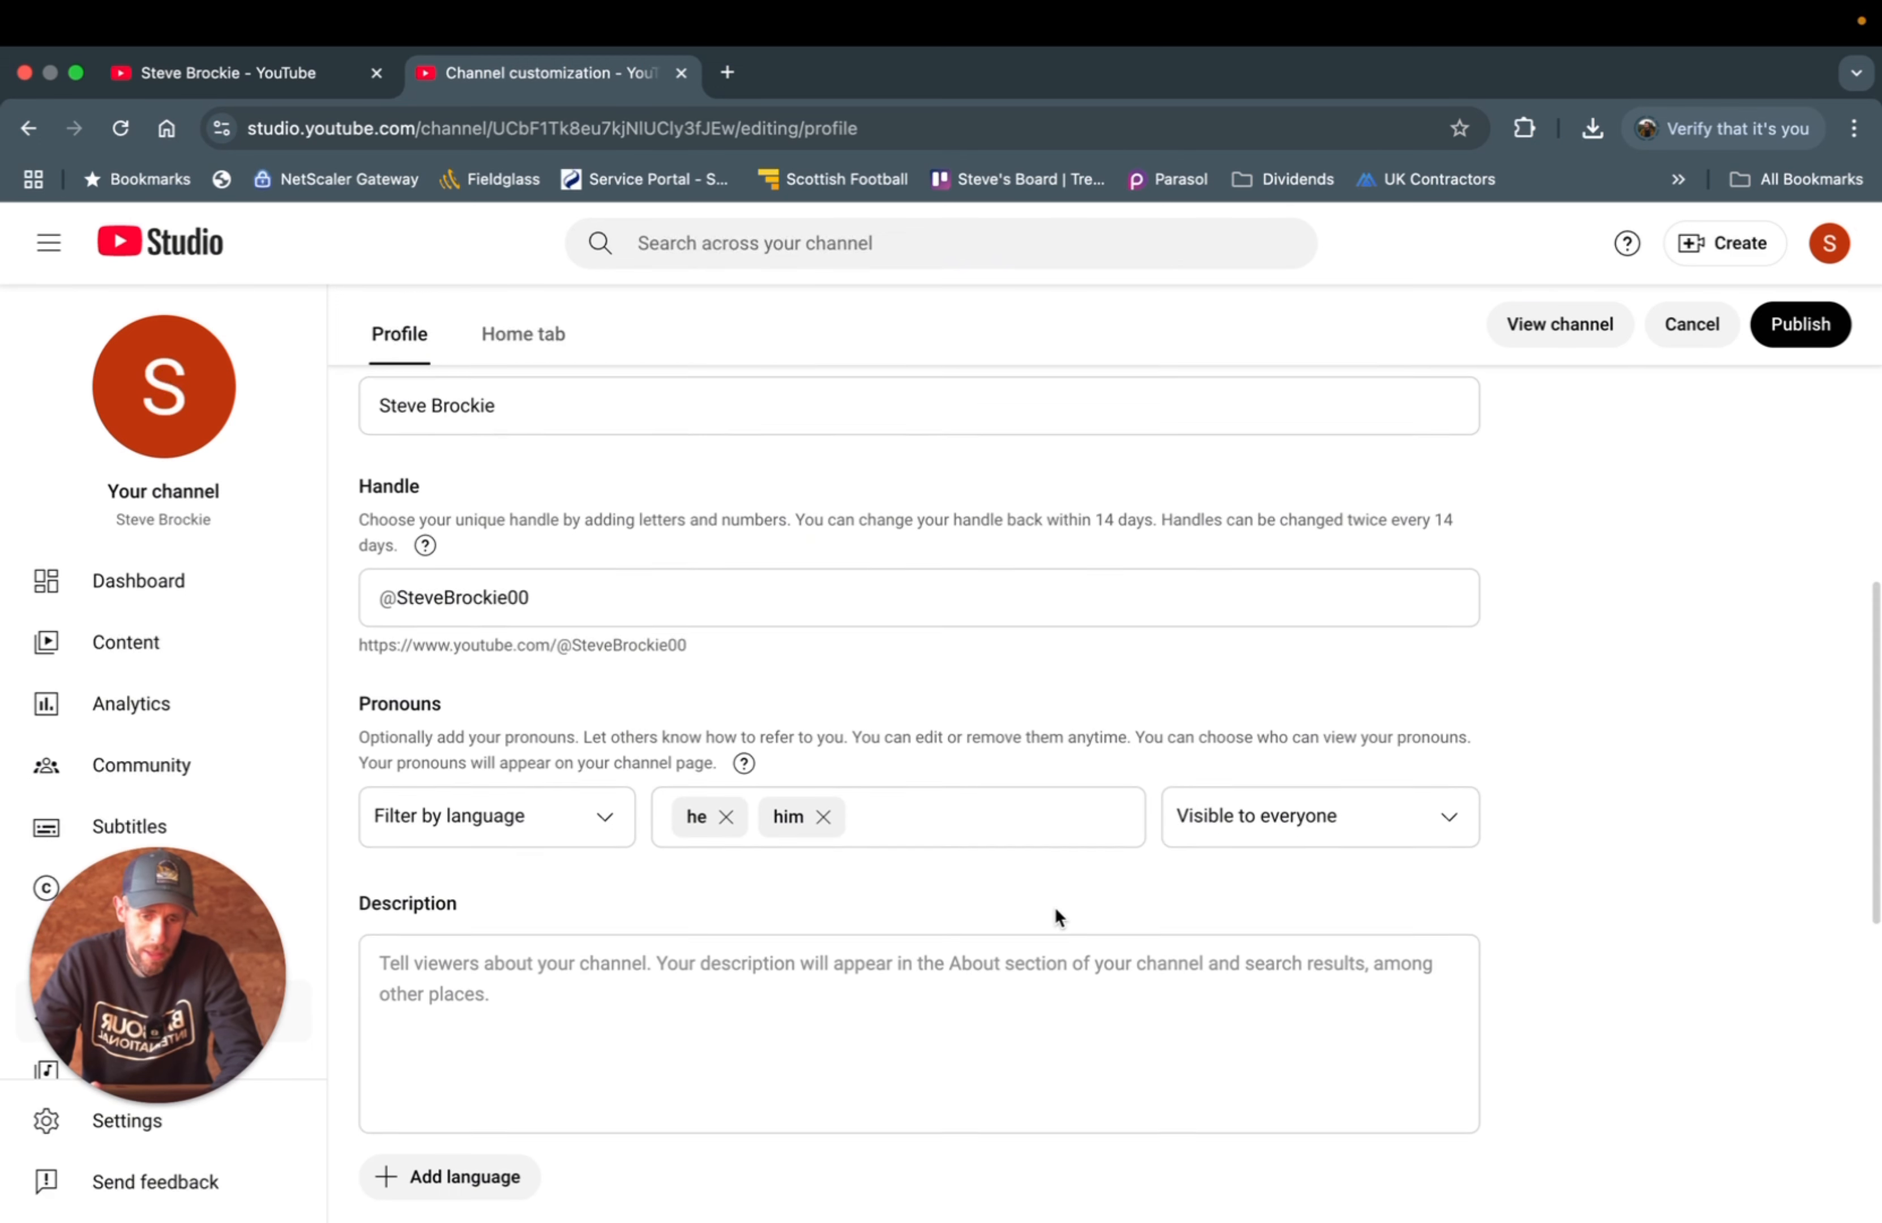
pyautogui.scroll(-3, 1056, 914)
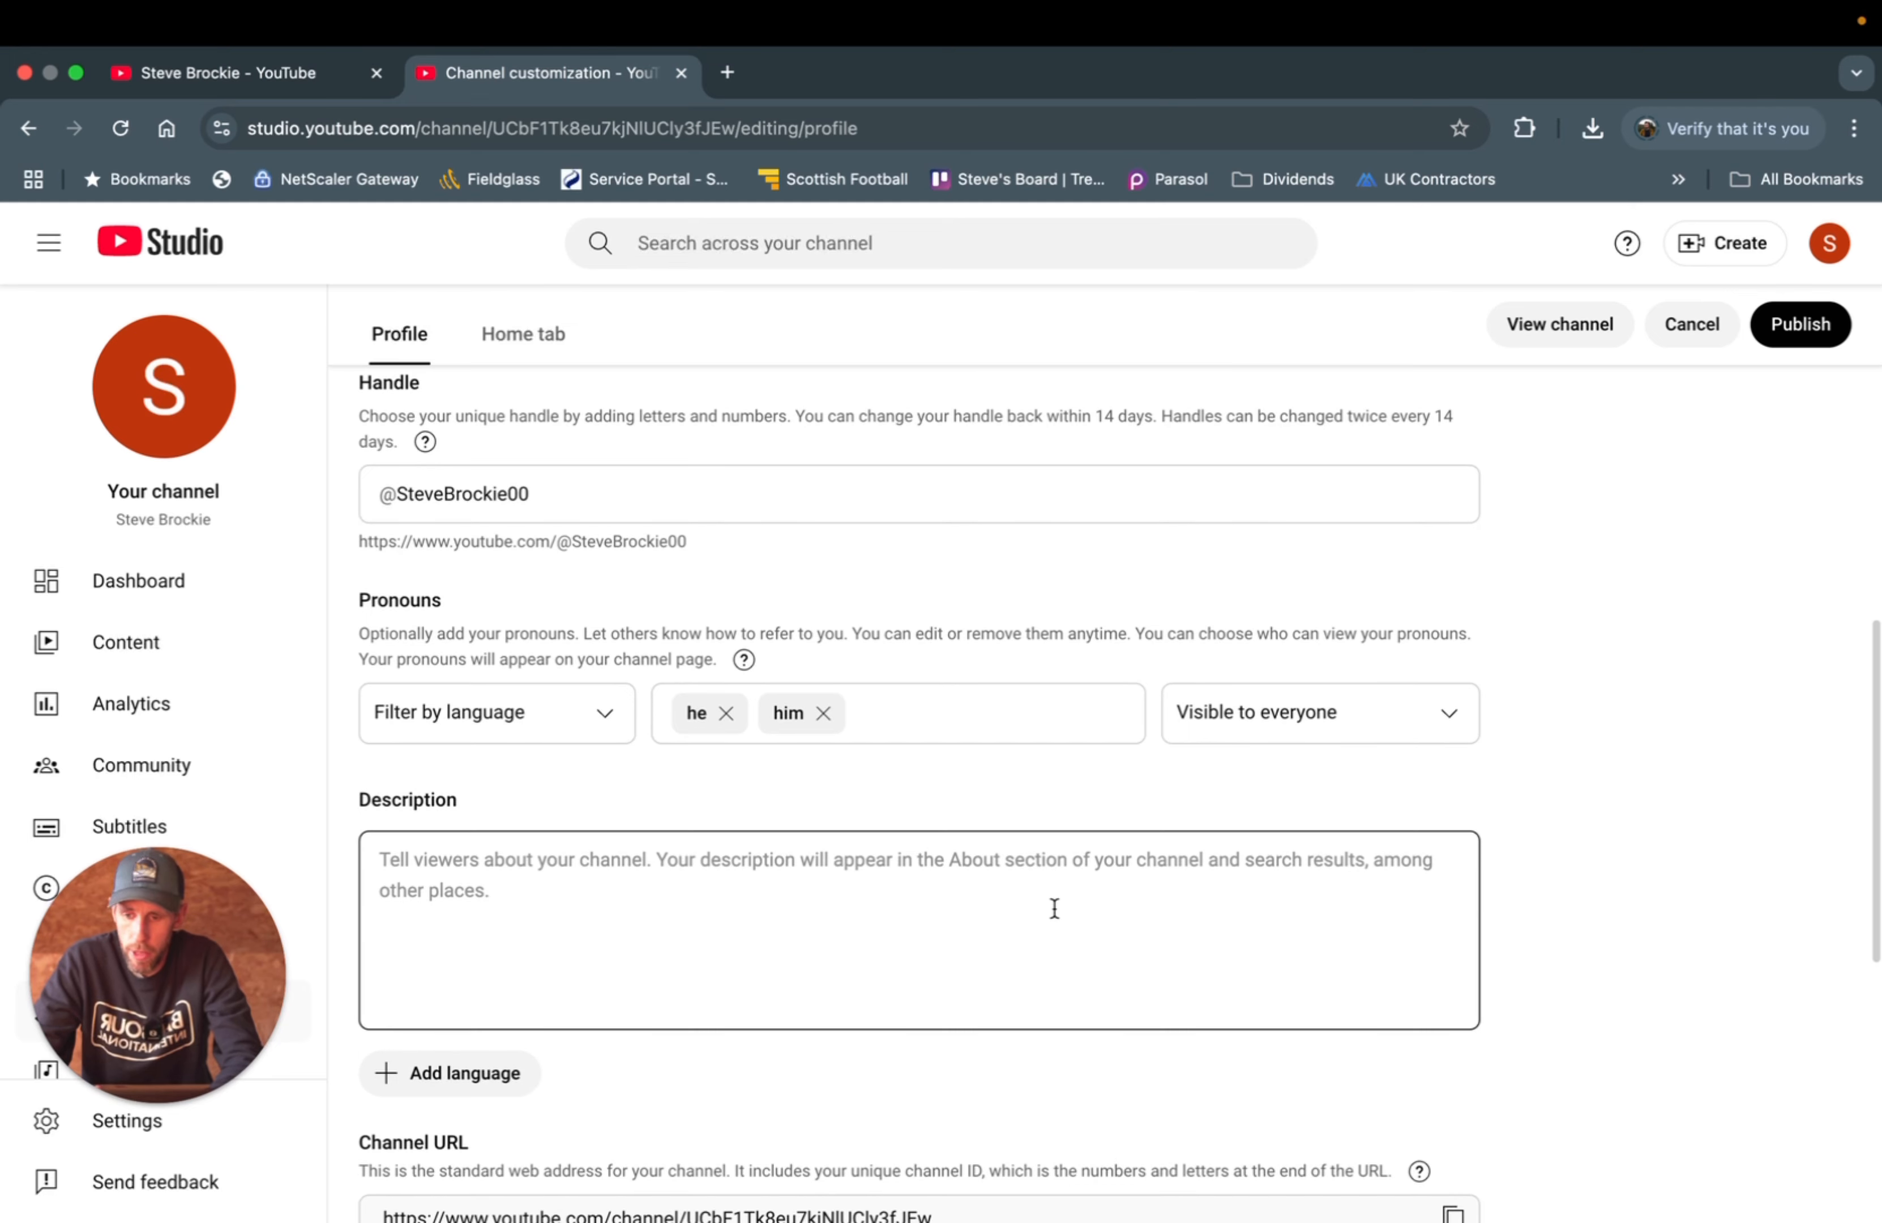
pyautogui.scroll(-5, 1055, 908)
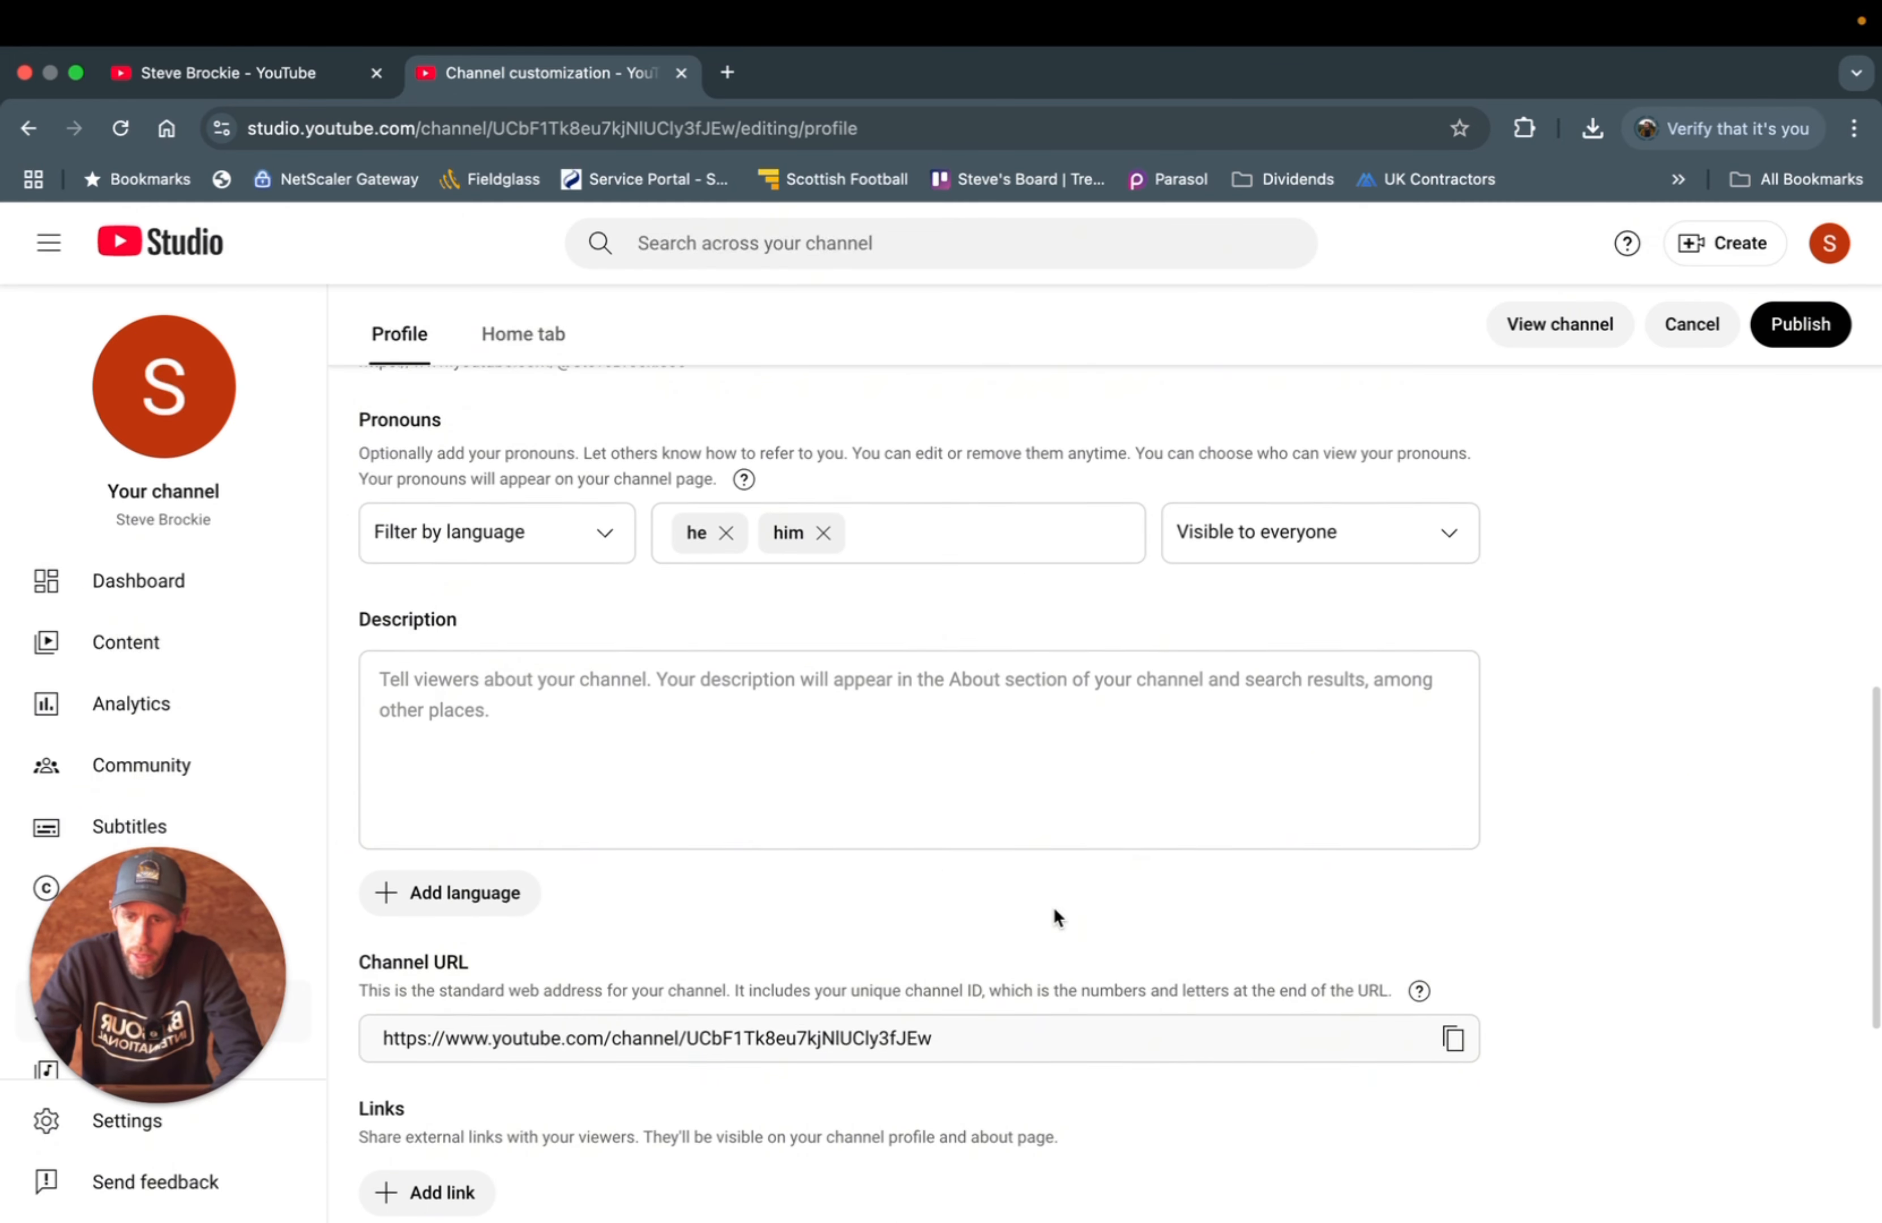
pyautogui.scroll(-2, 1055, 909)
pyautogui.click(448, 642)
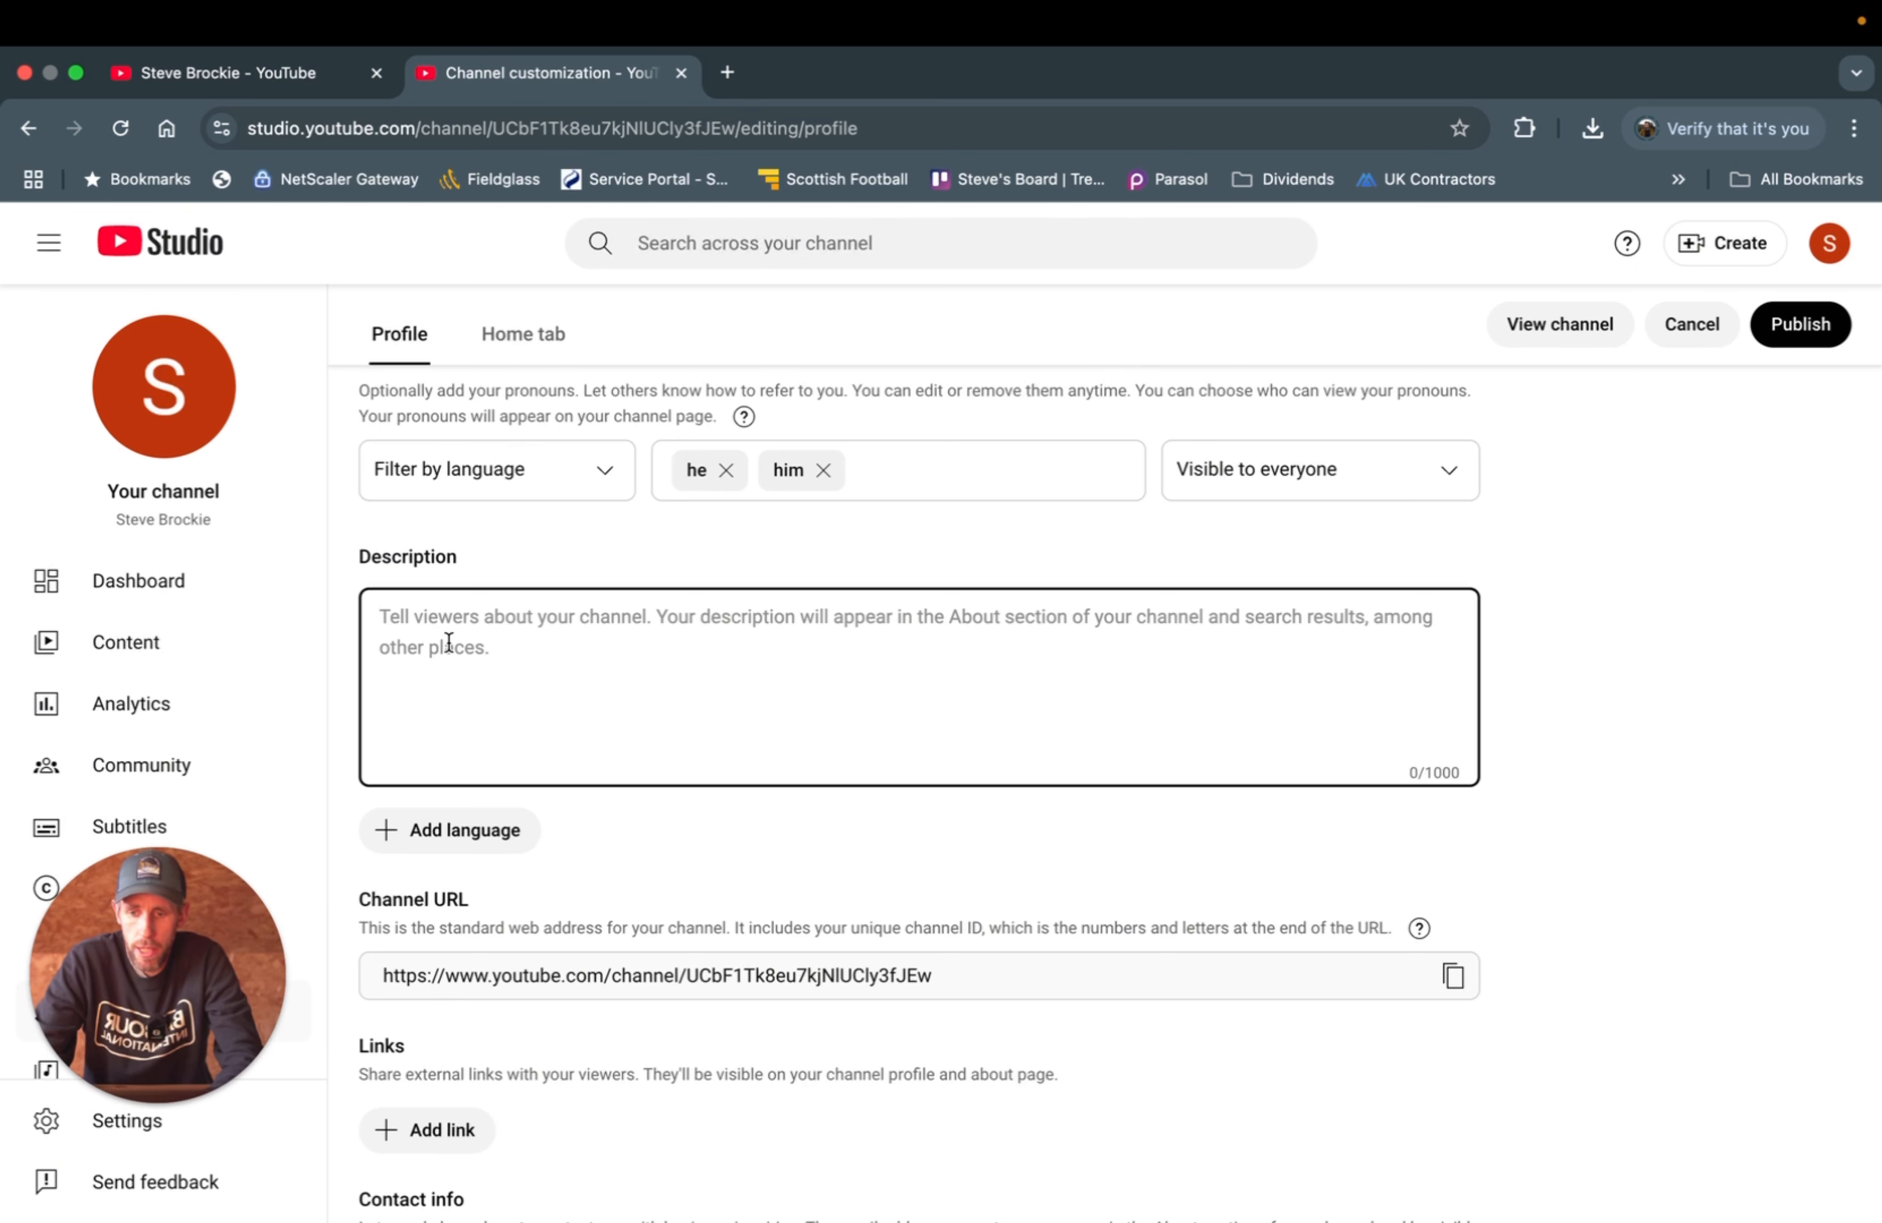
# - Write a description introducing the creator by name as helping people get started and grow on YouTube
pyautogui.write('My name ')
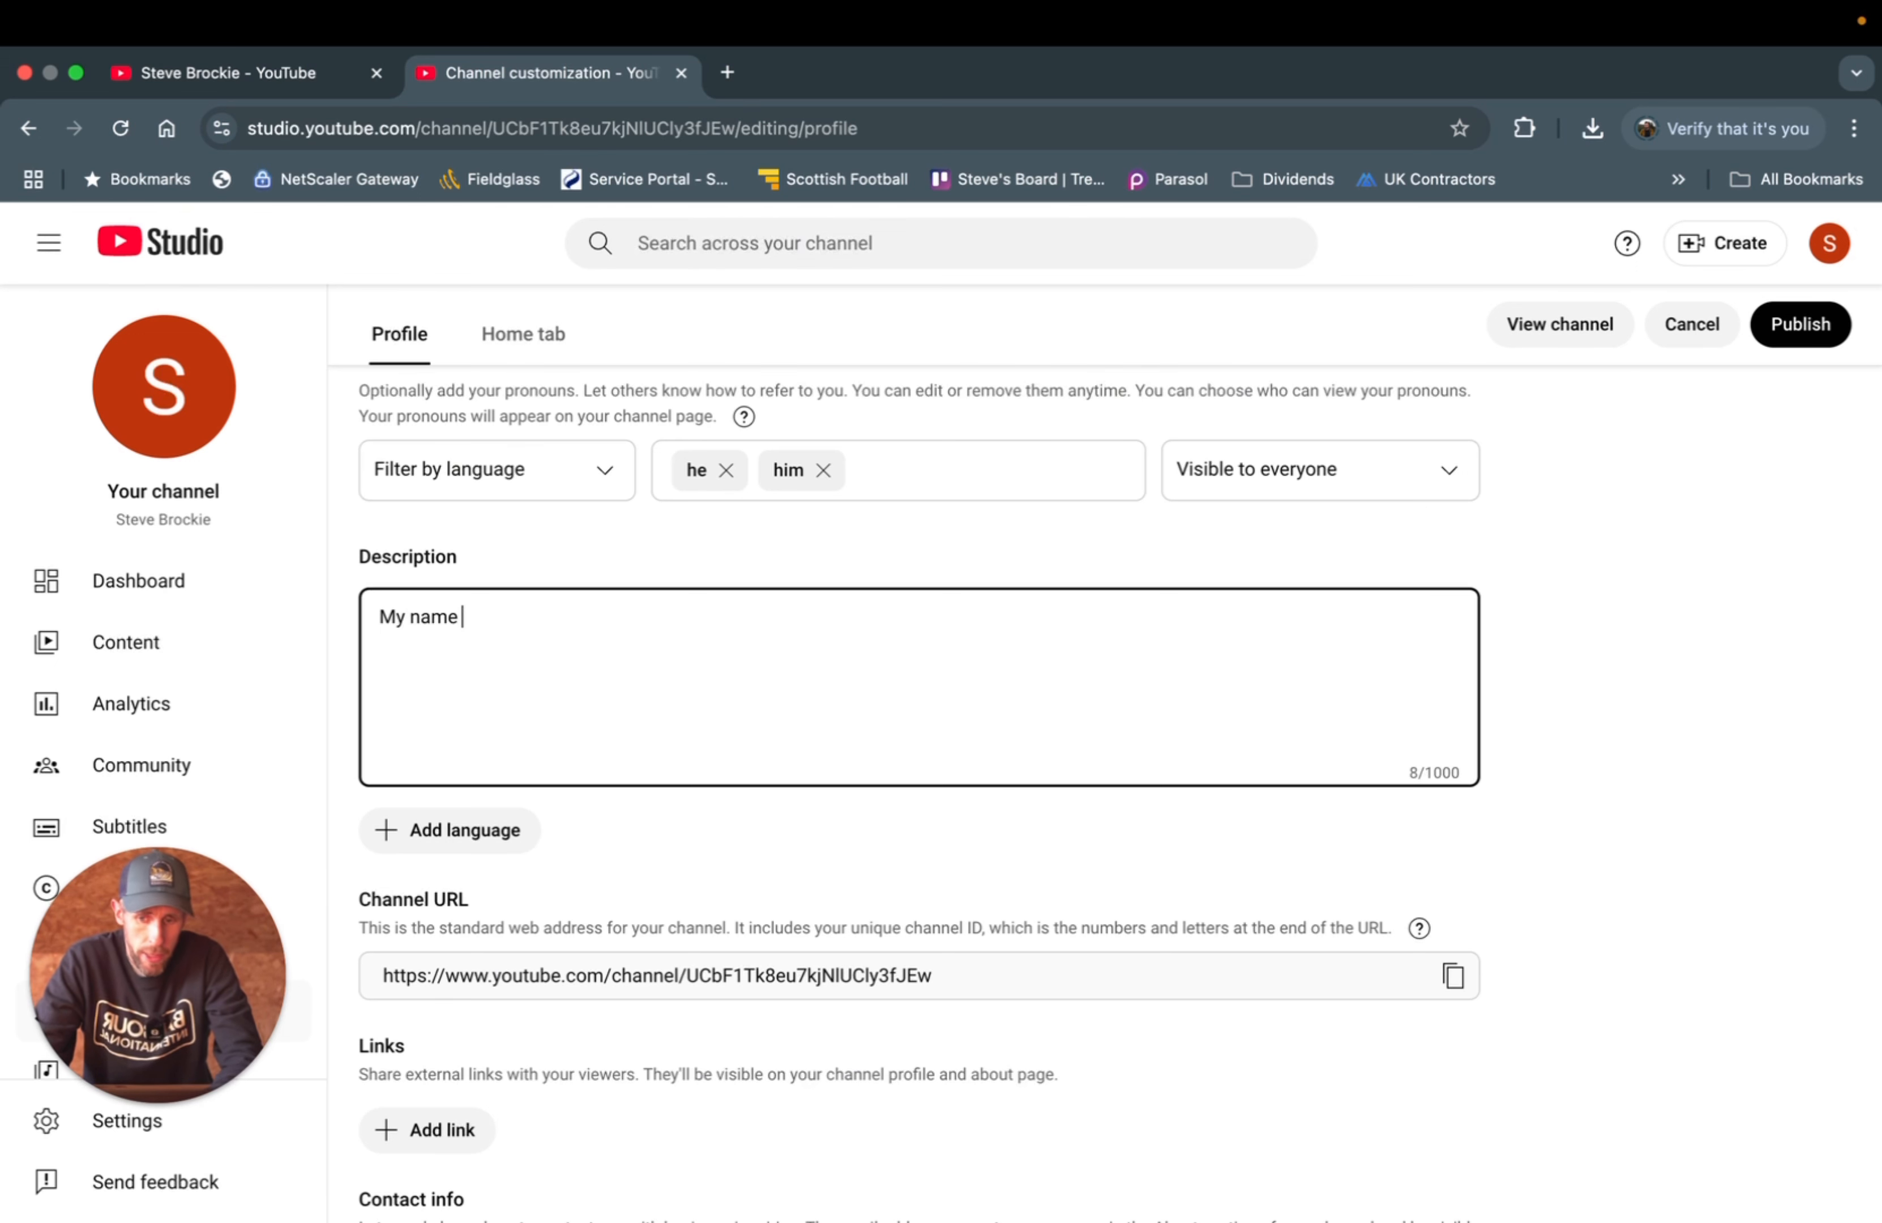
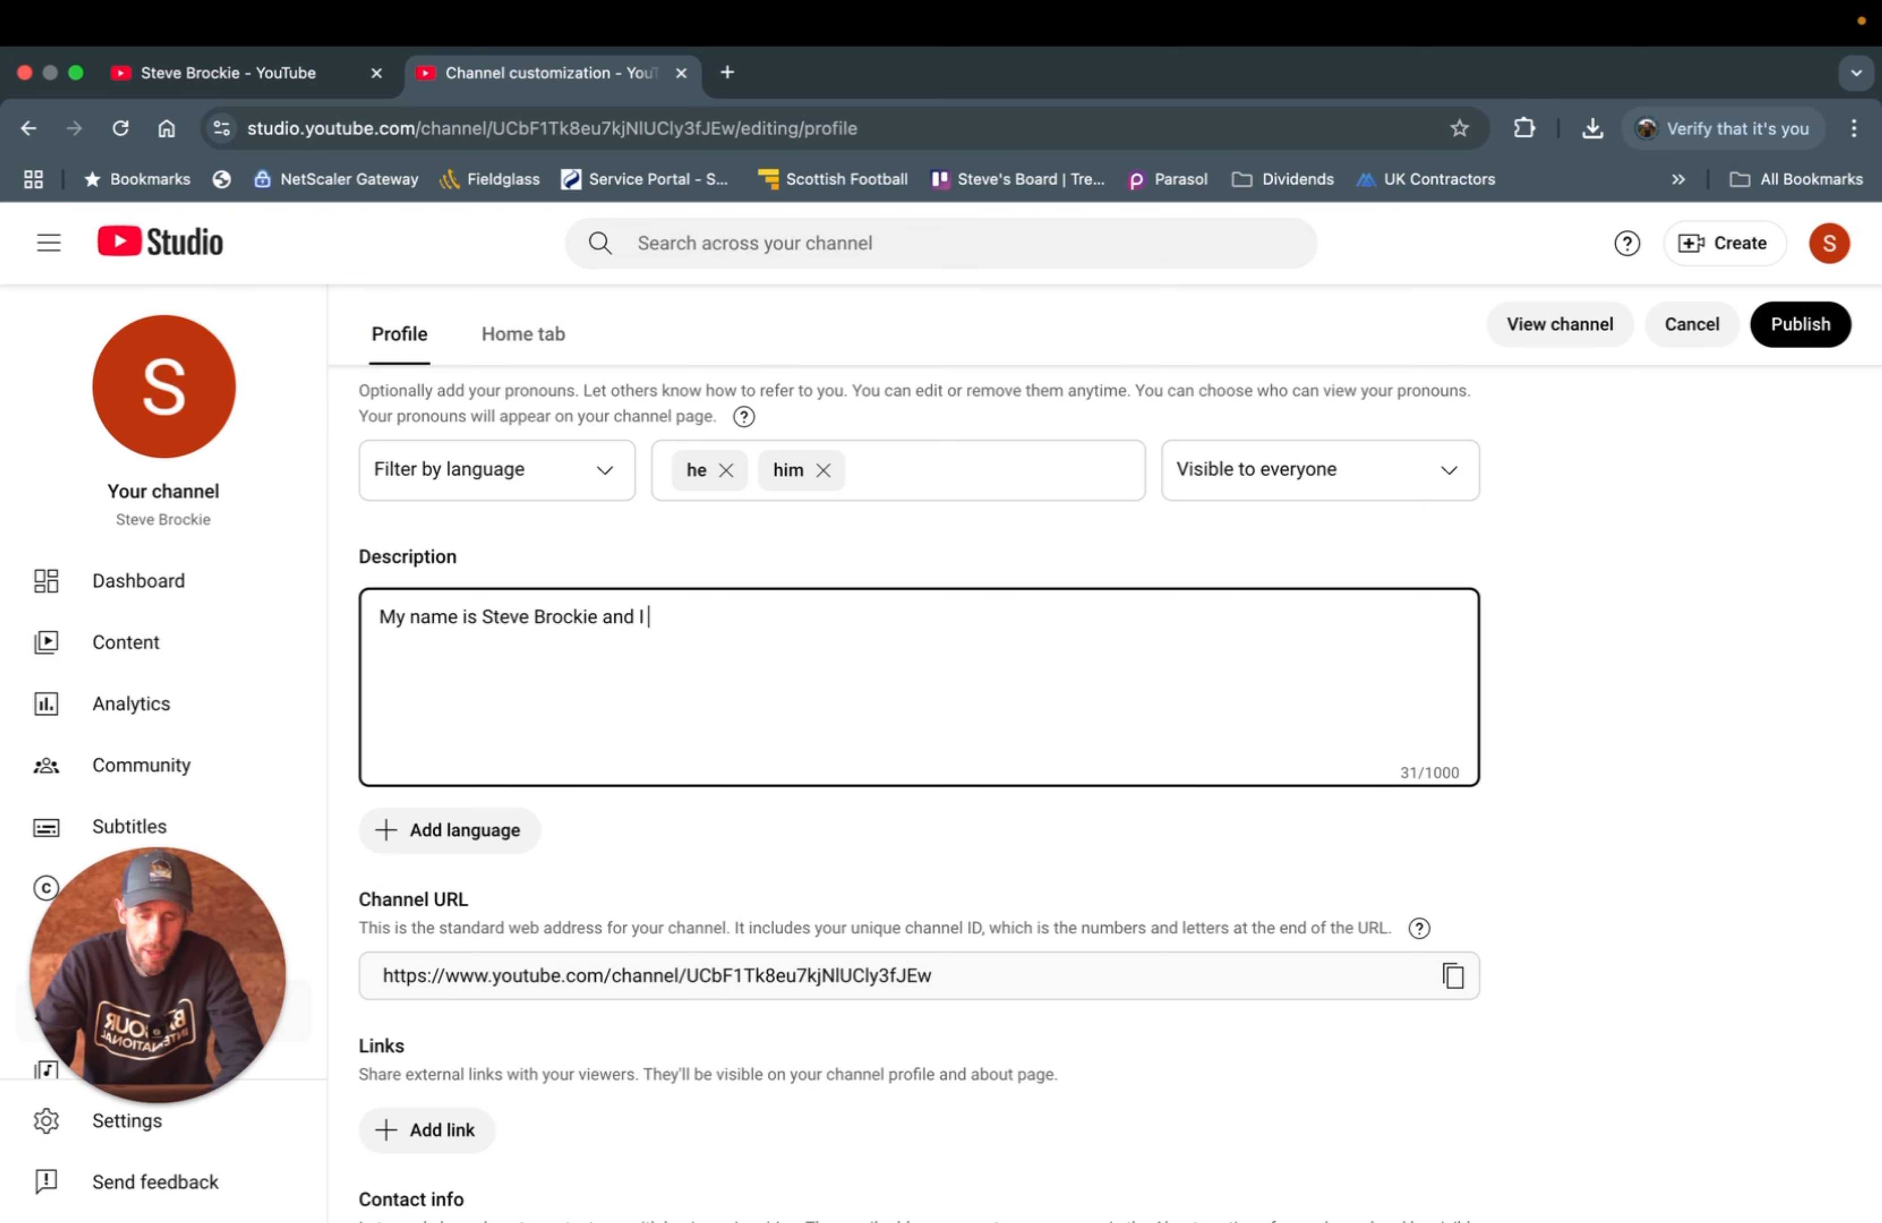
pyautogui.write('help people get started and grow on YouTube.')
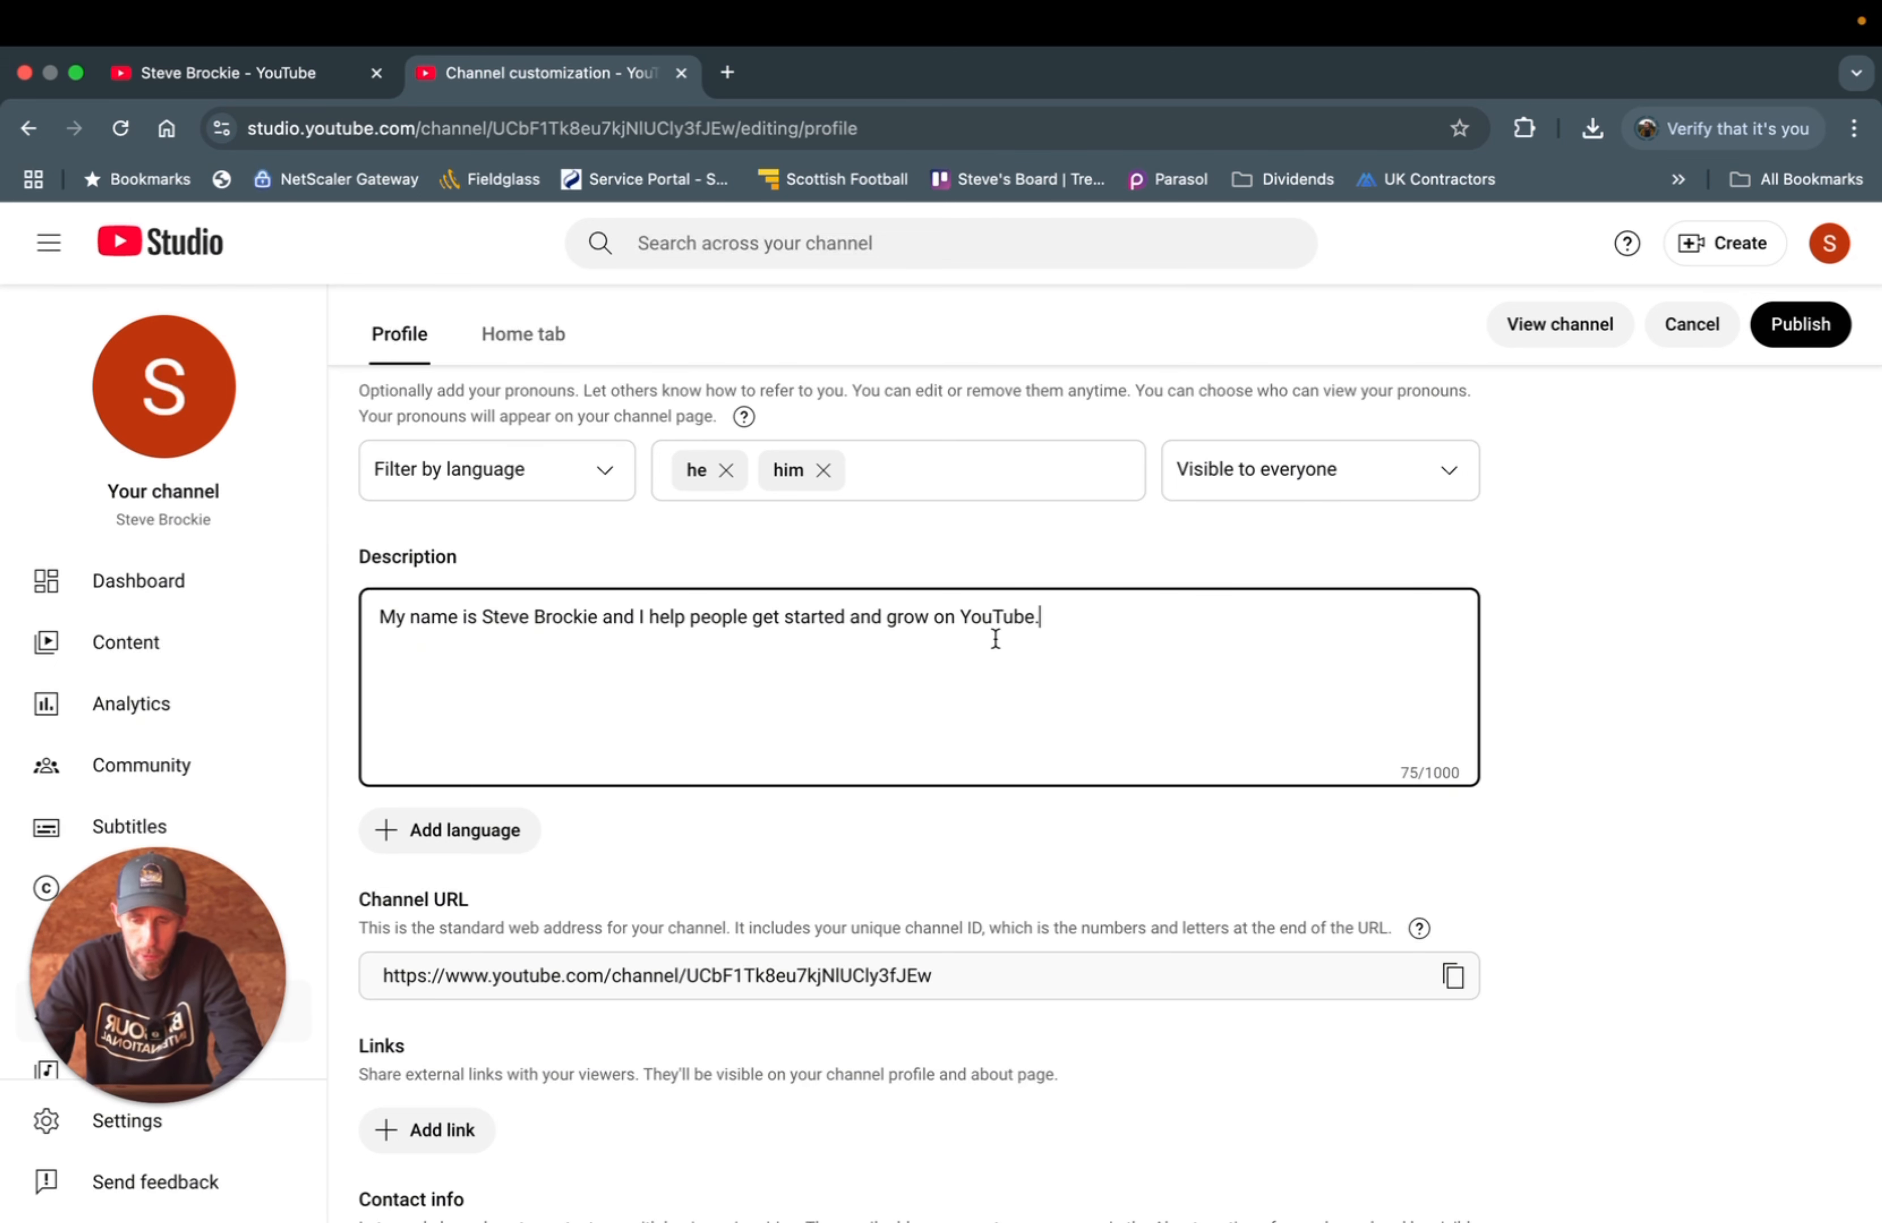
# - Finish the description edit and scroll down to the Links section
pyautogui.click(455, 834)
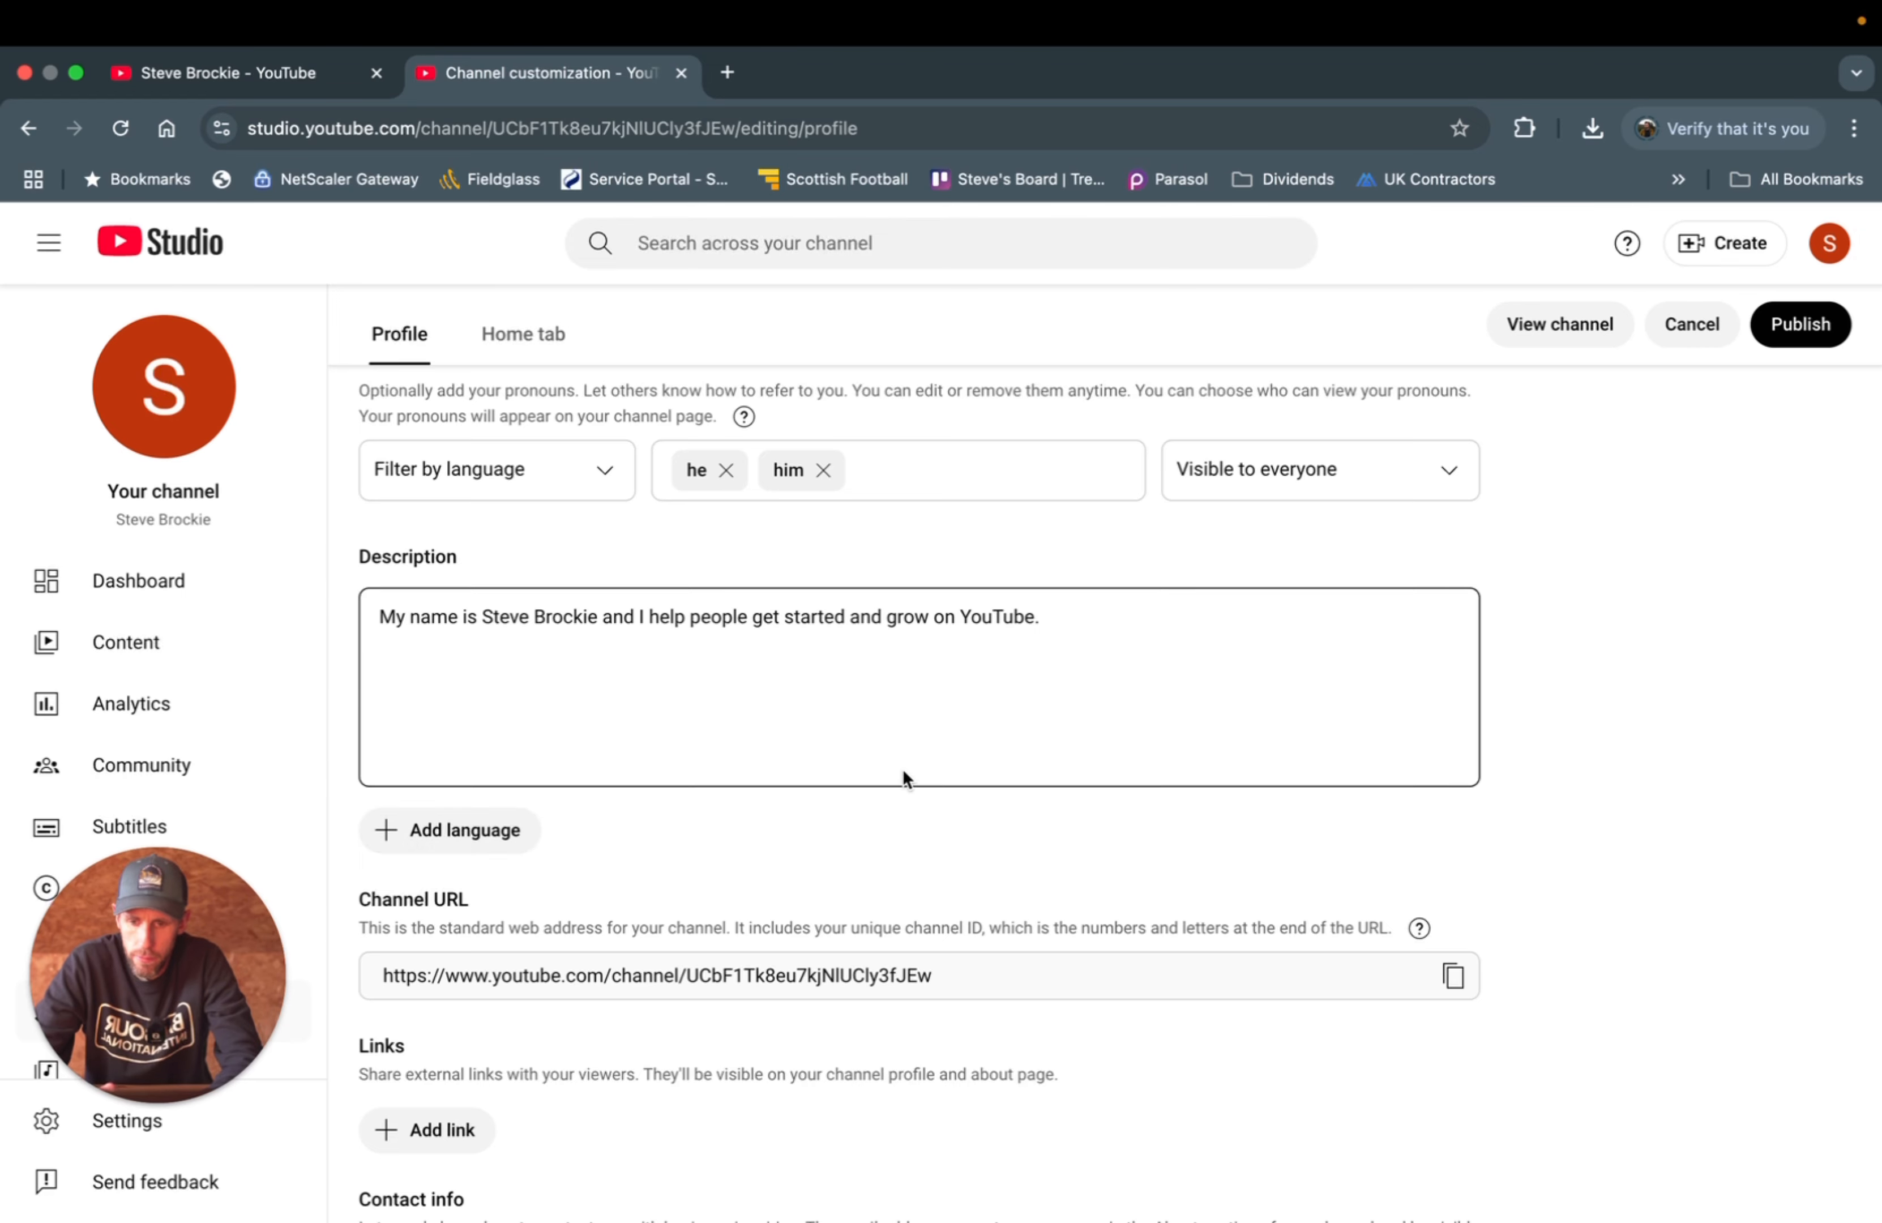
pyautogui.scroll(-5, 903, 777)
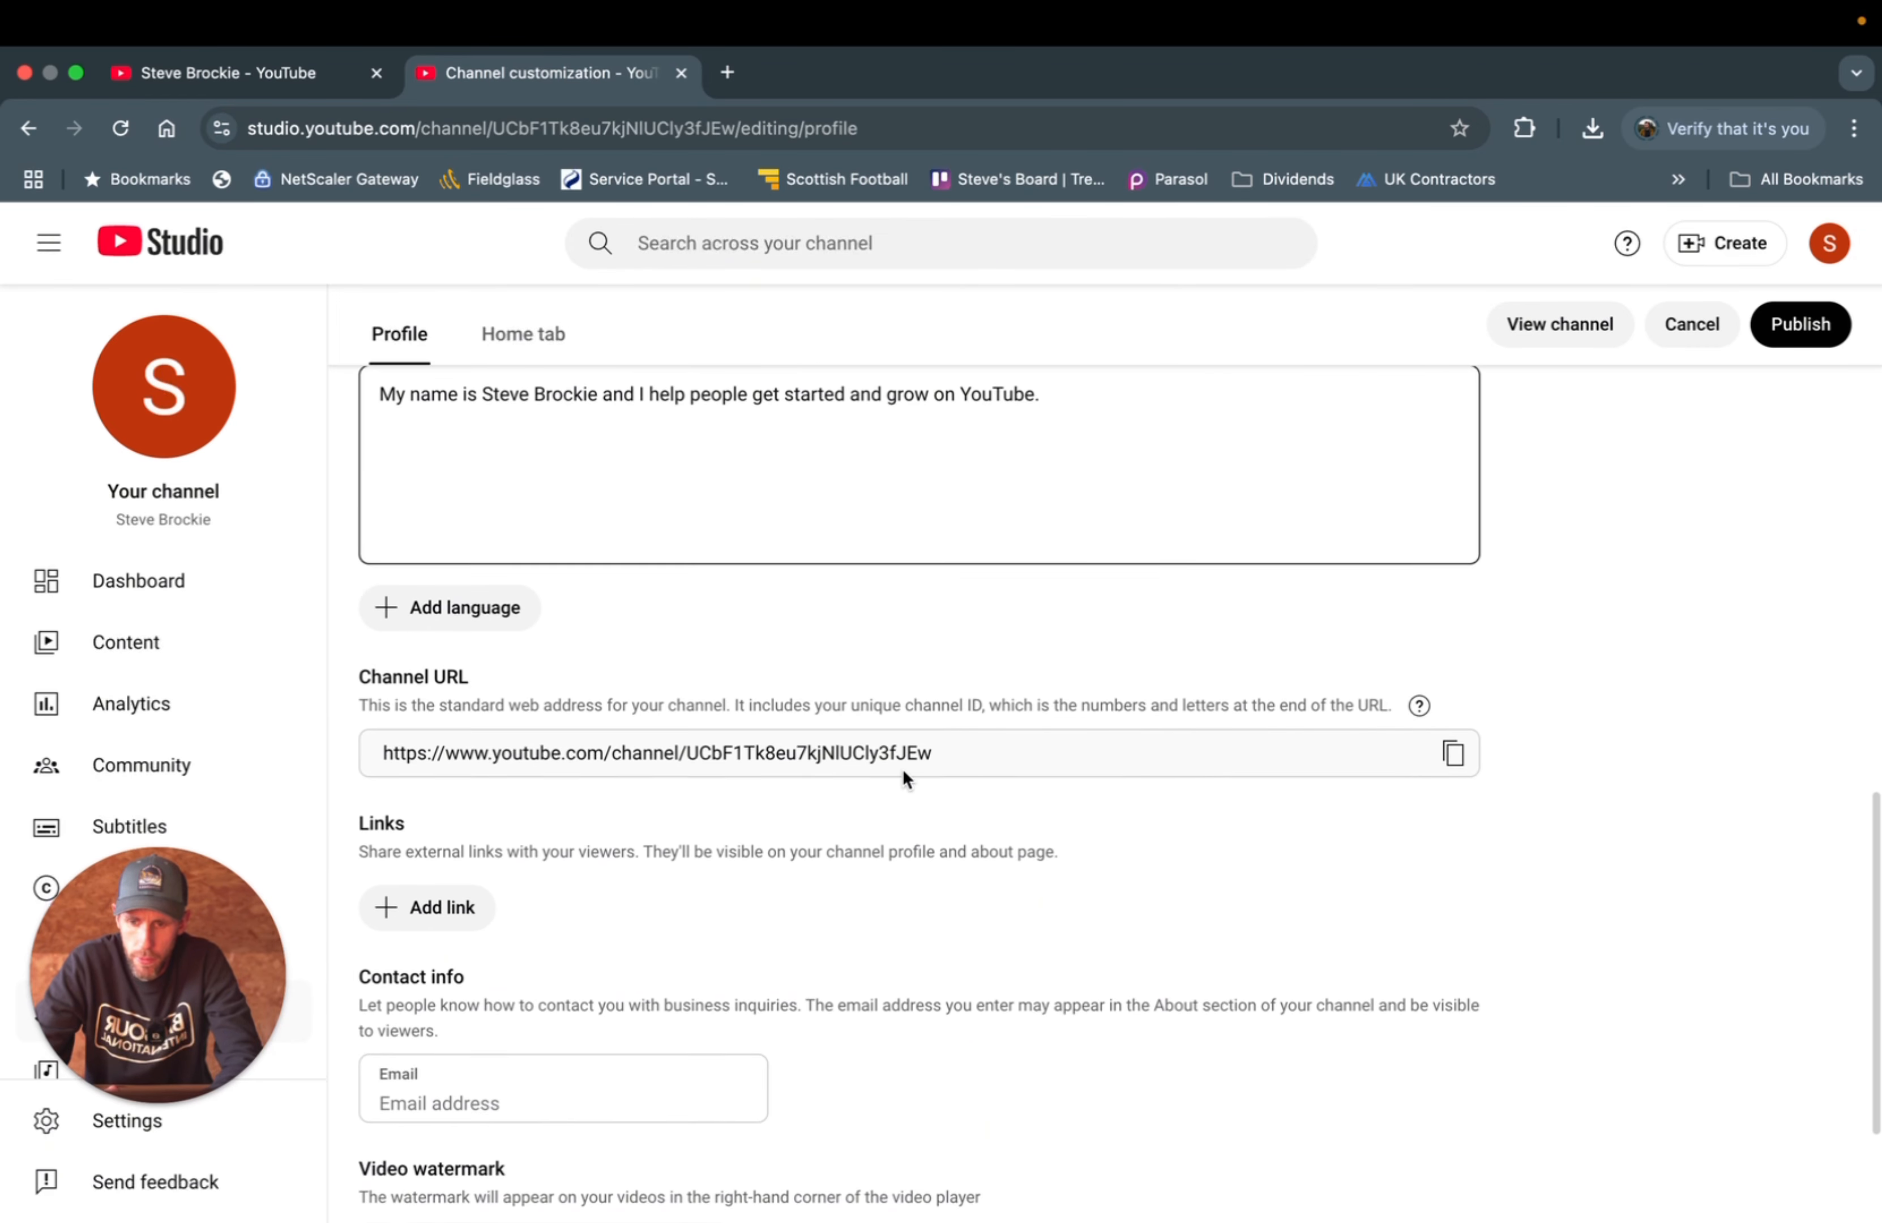
pyautogui.scroll(-3, 785, 769)
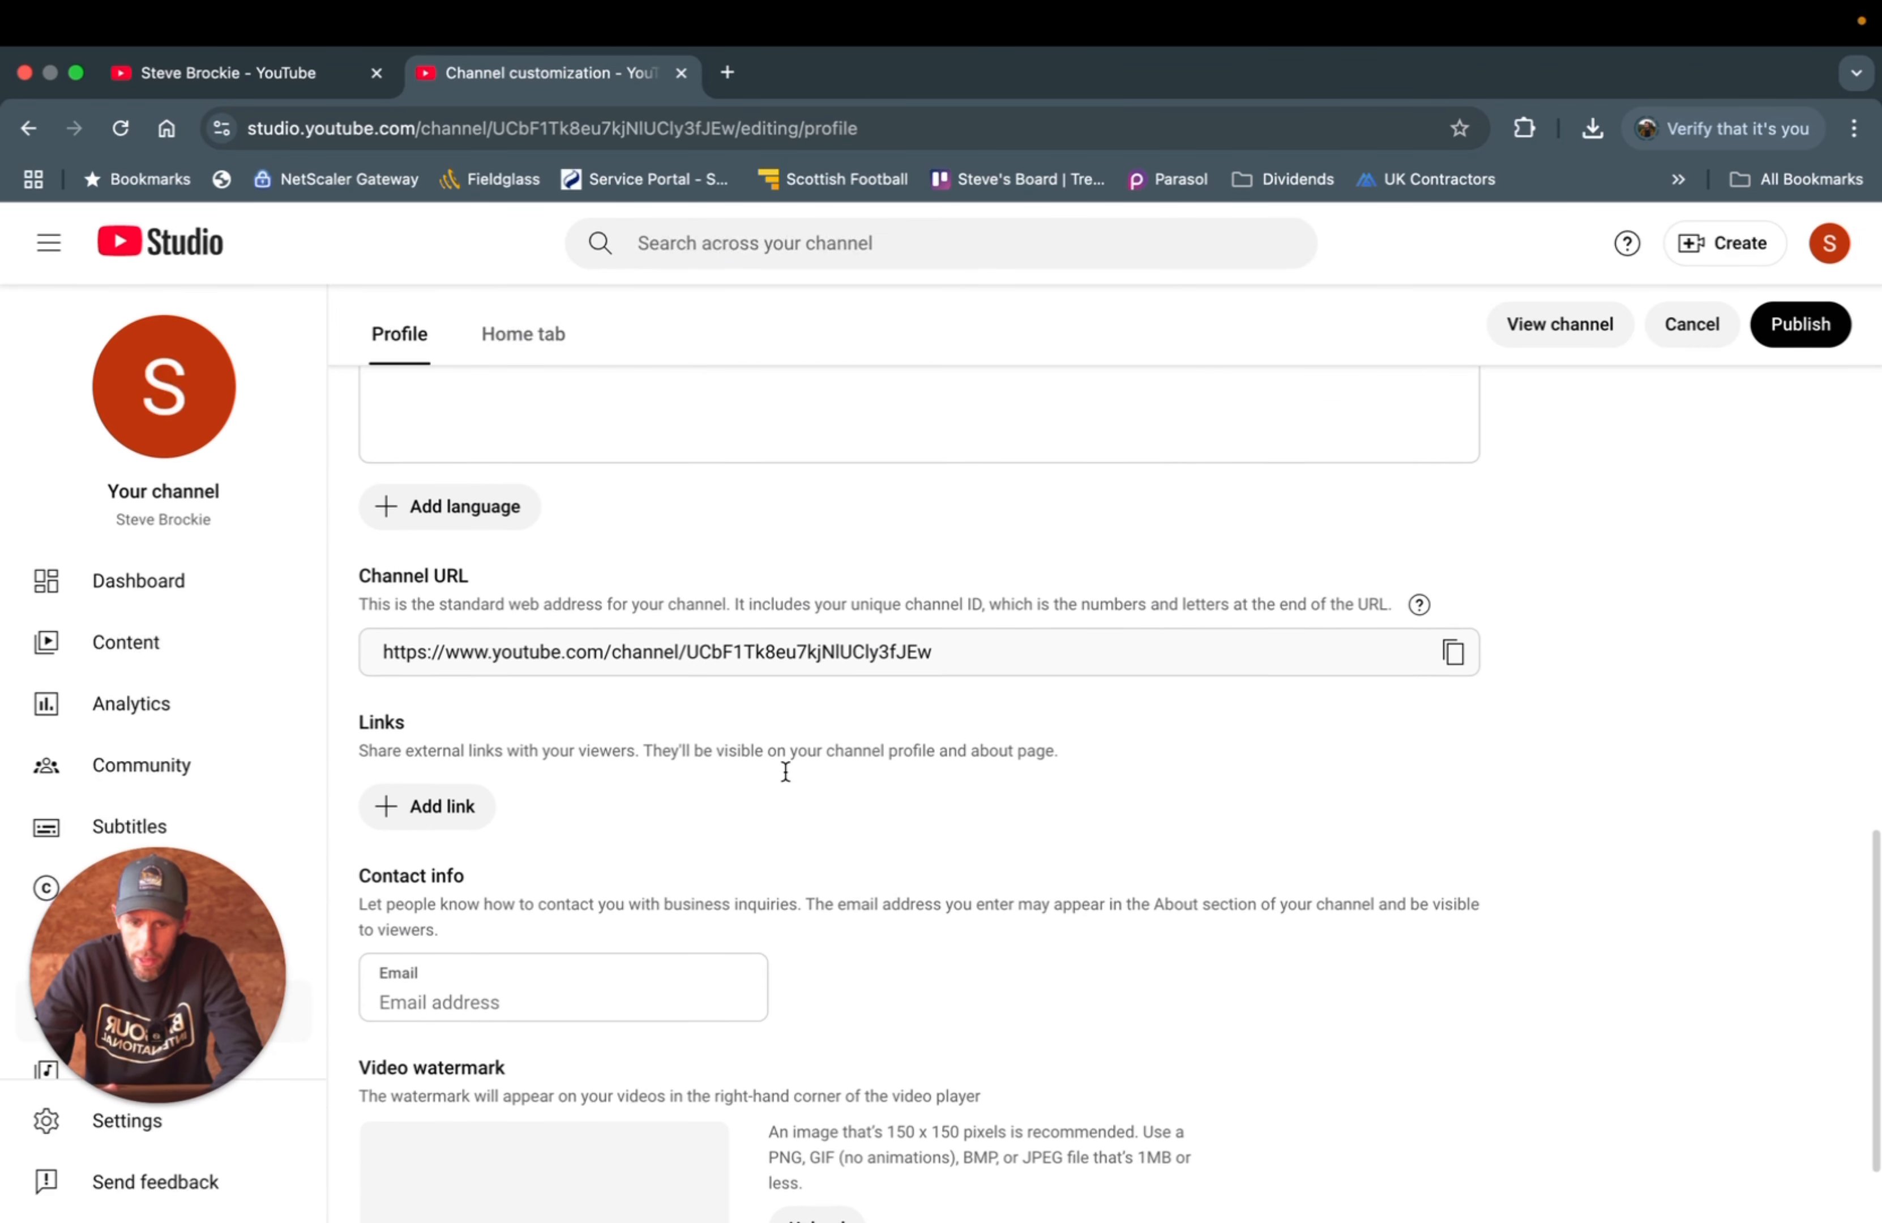
pyautogui.scroll(-1, 783, 770)
pyautogui.scroll(-2, 624, 803)
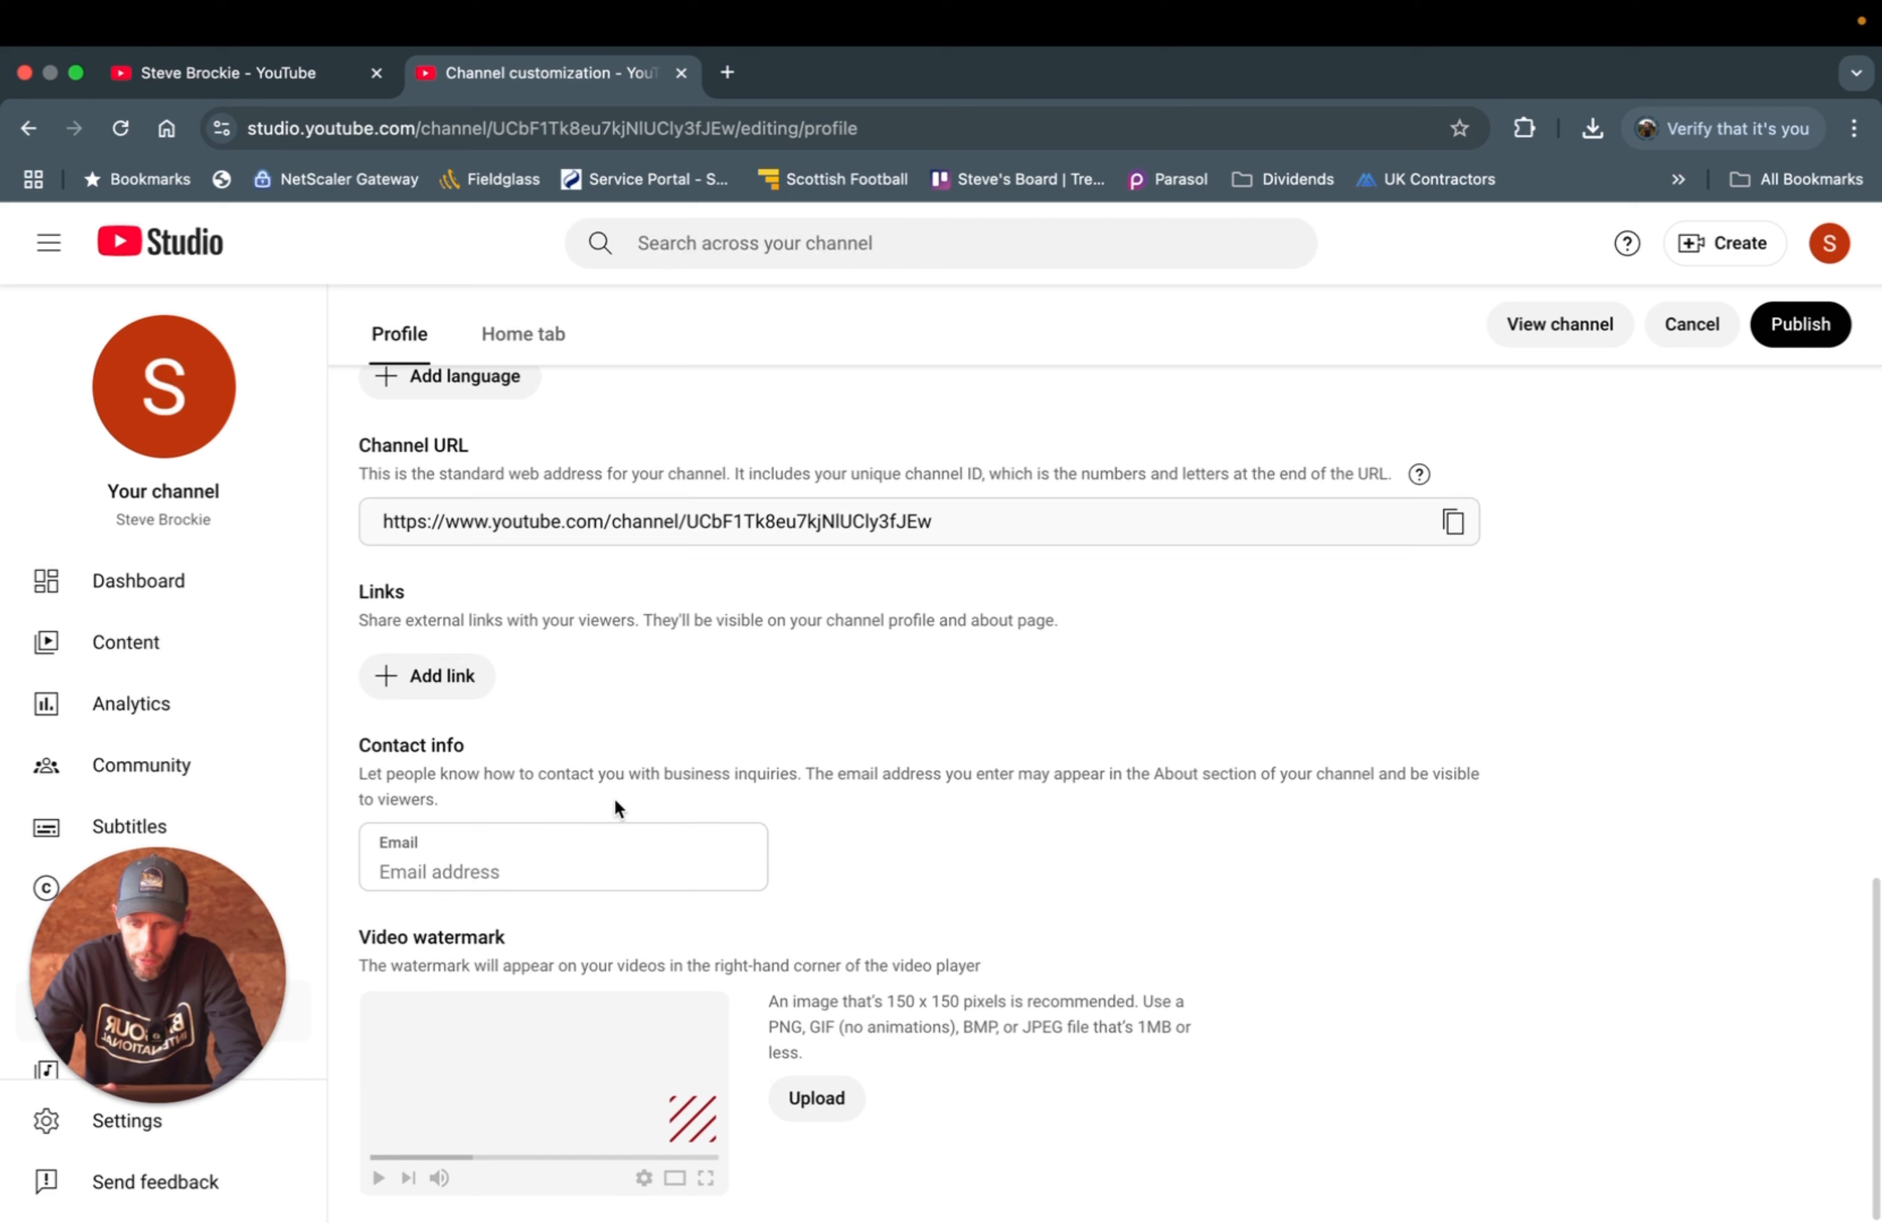
# - Add an 'Instagram' link pointing to the creator's Instagram profile URL
pyautogui.click(427, 681)
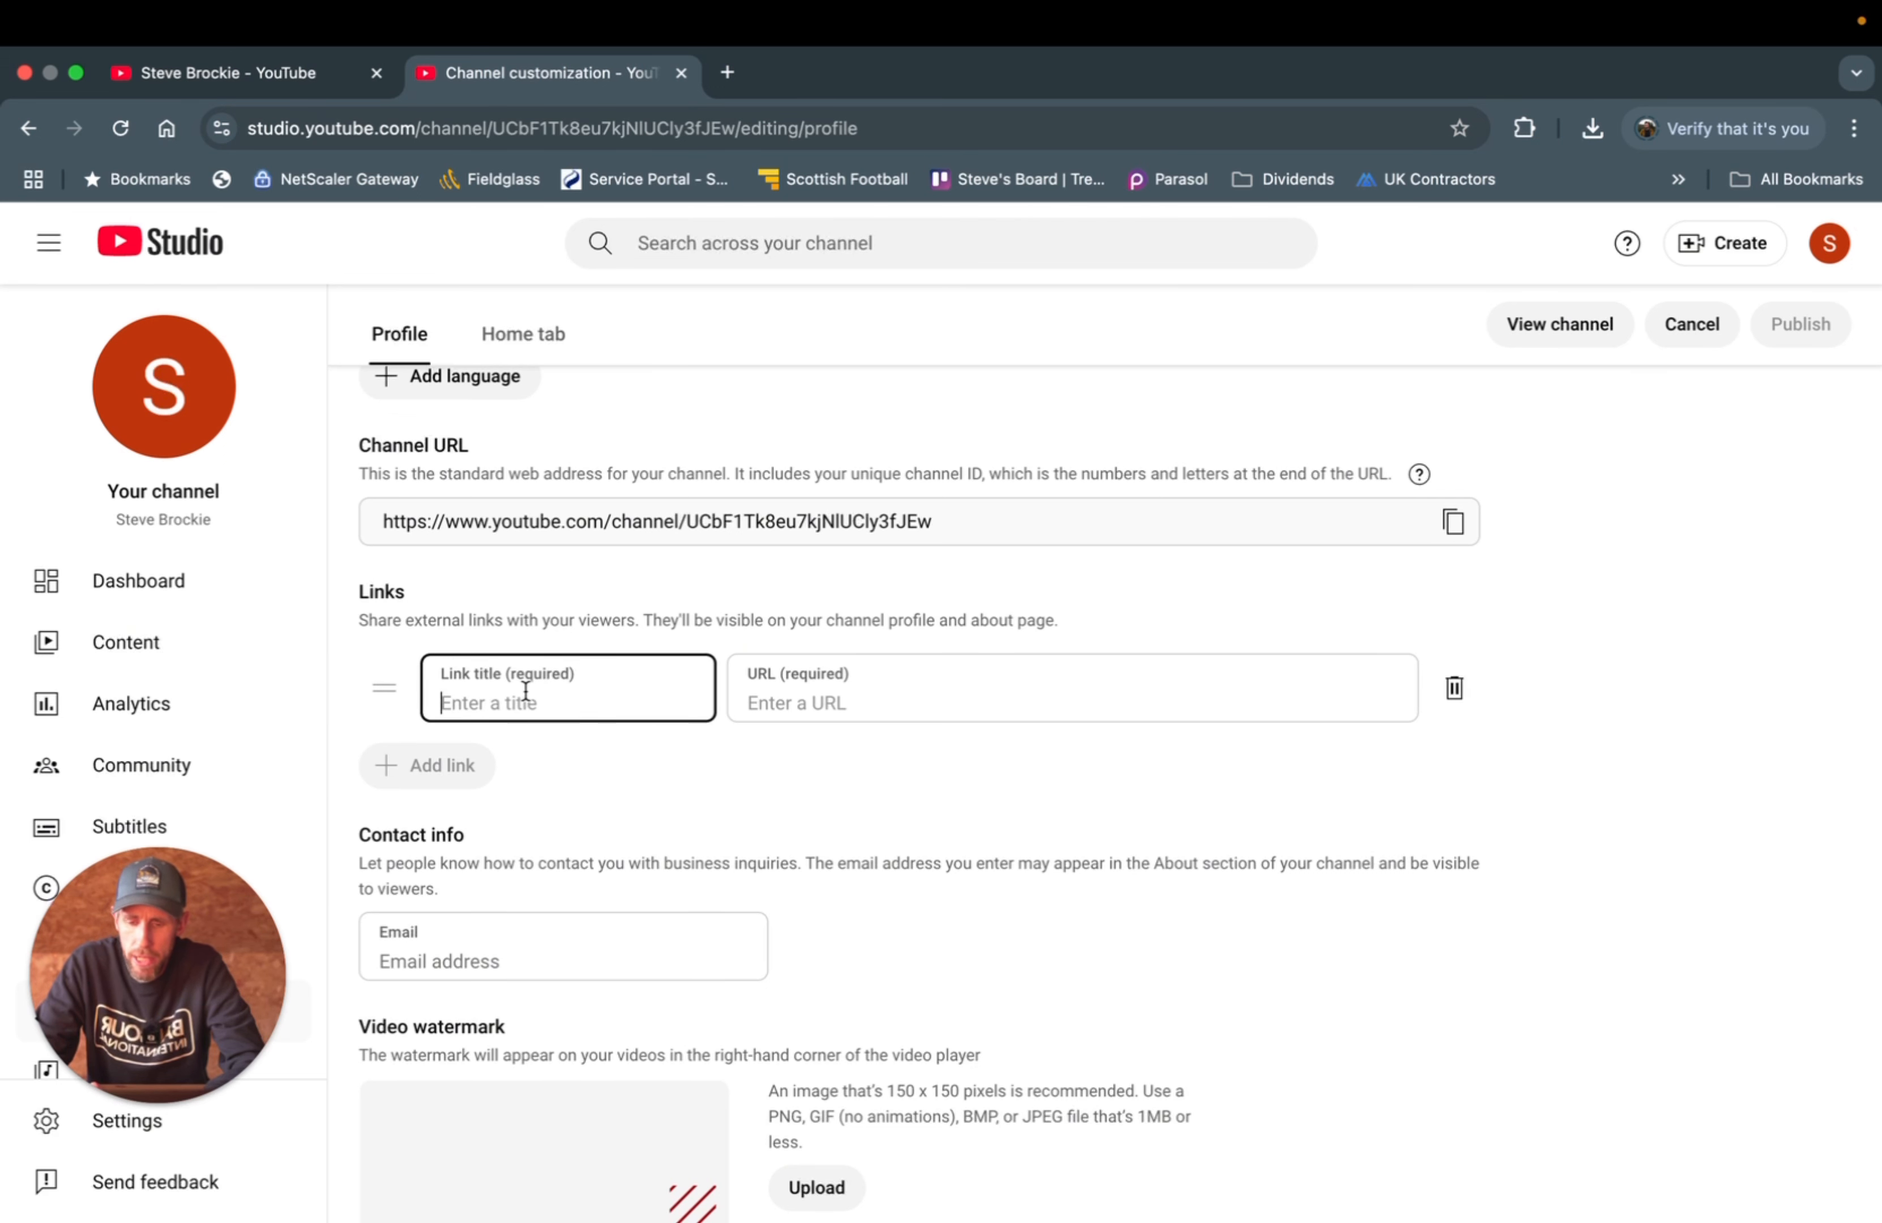
pyautogui.write('Instagram')
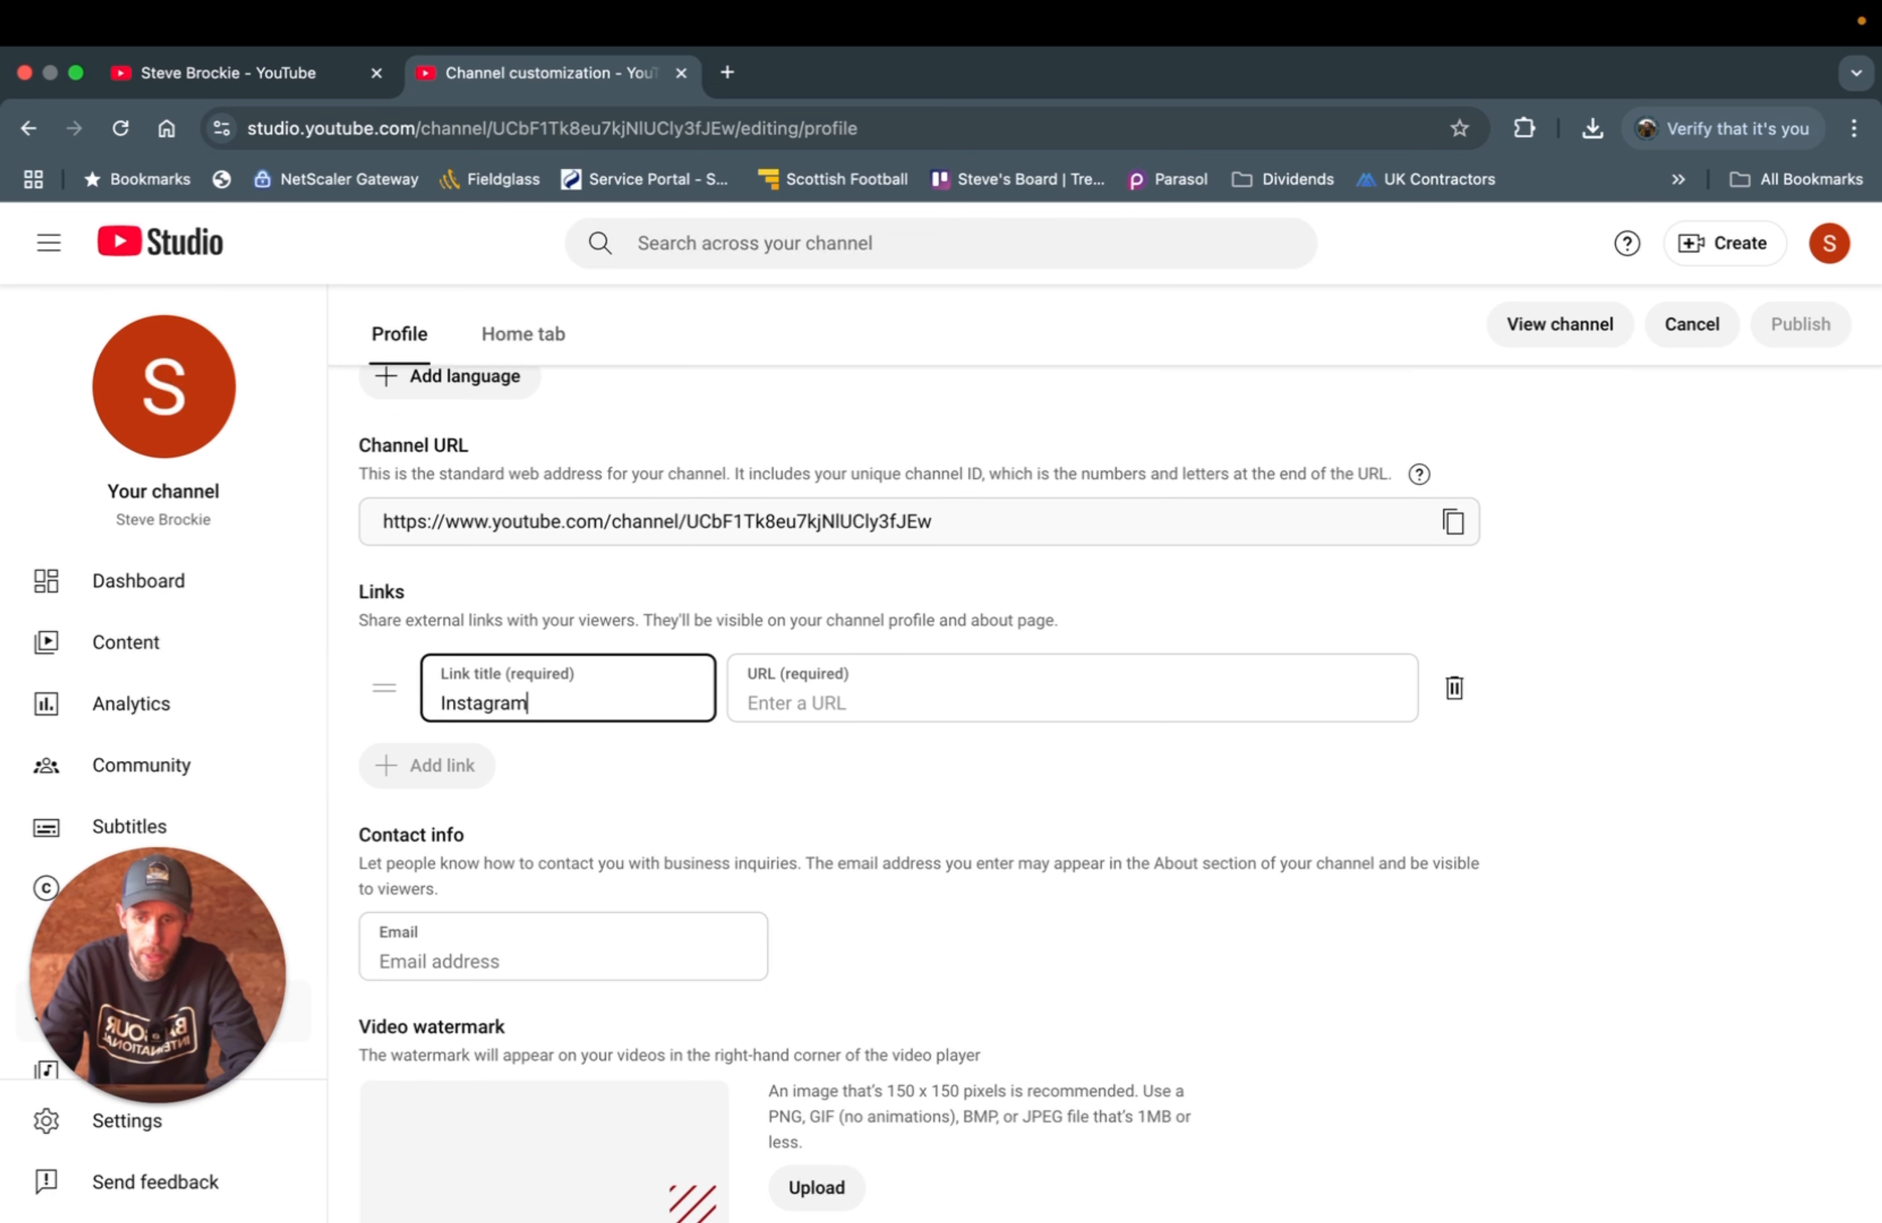
pyautogui.click(751, 703)
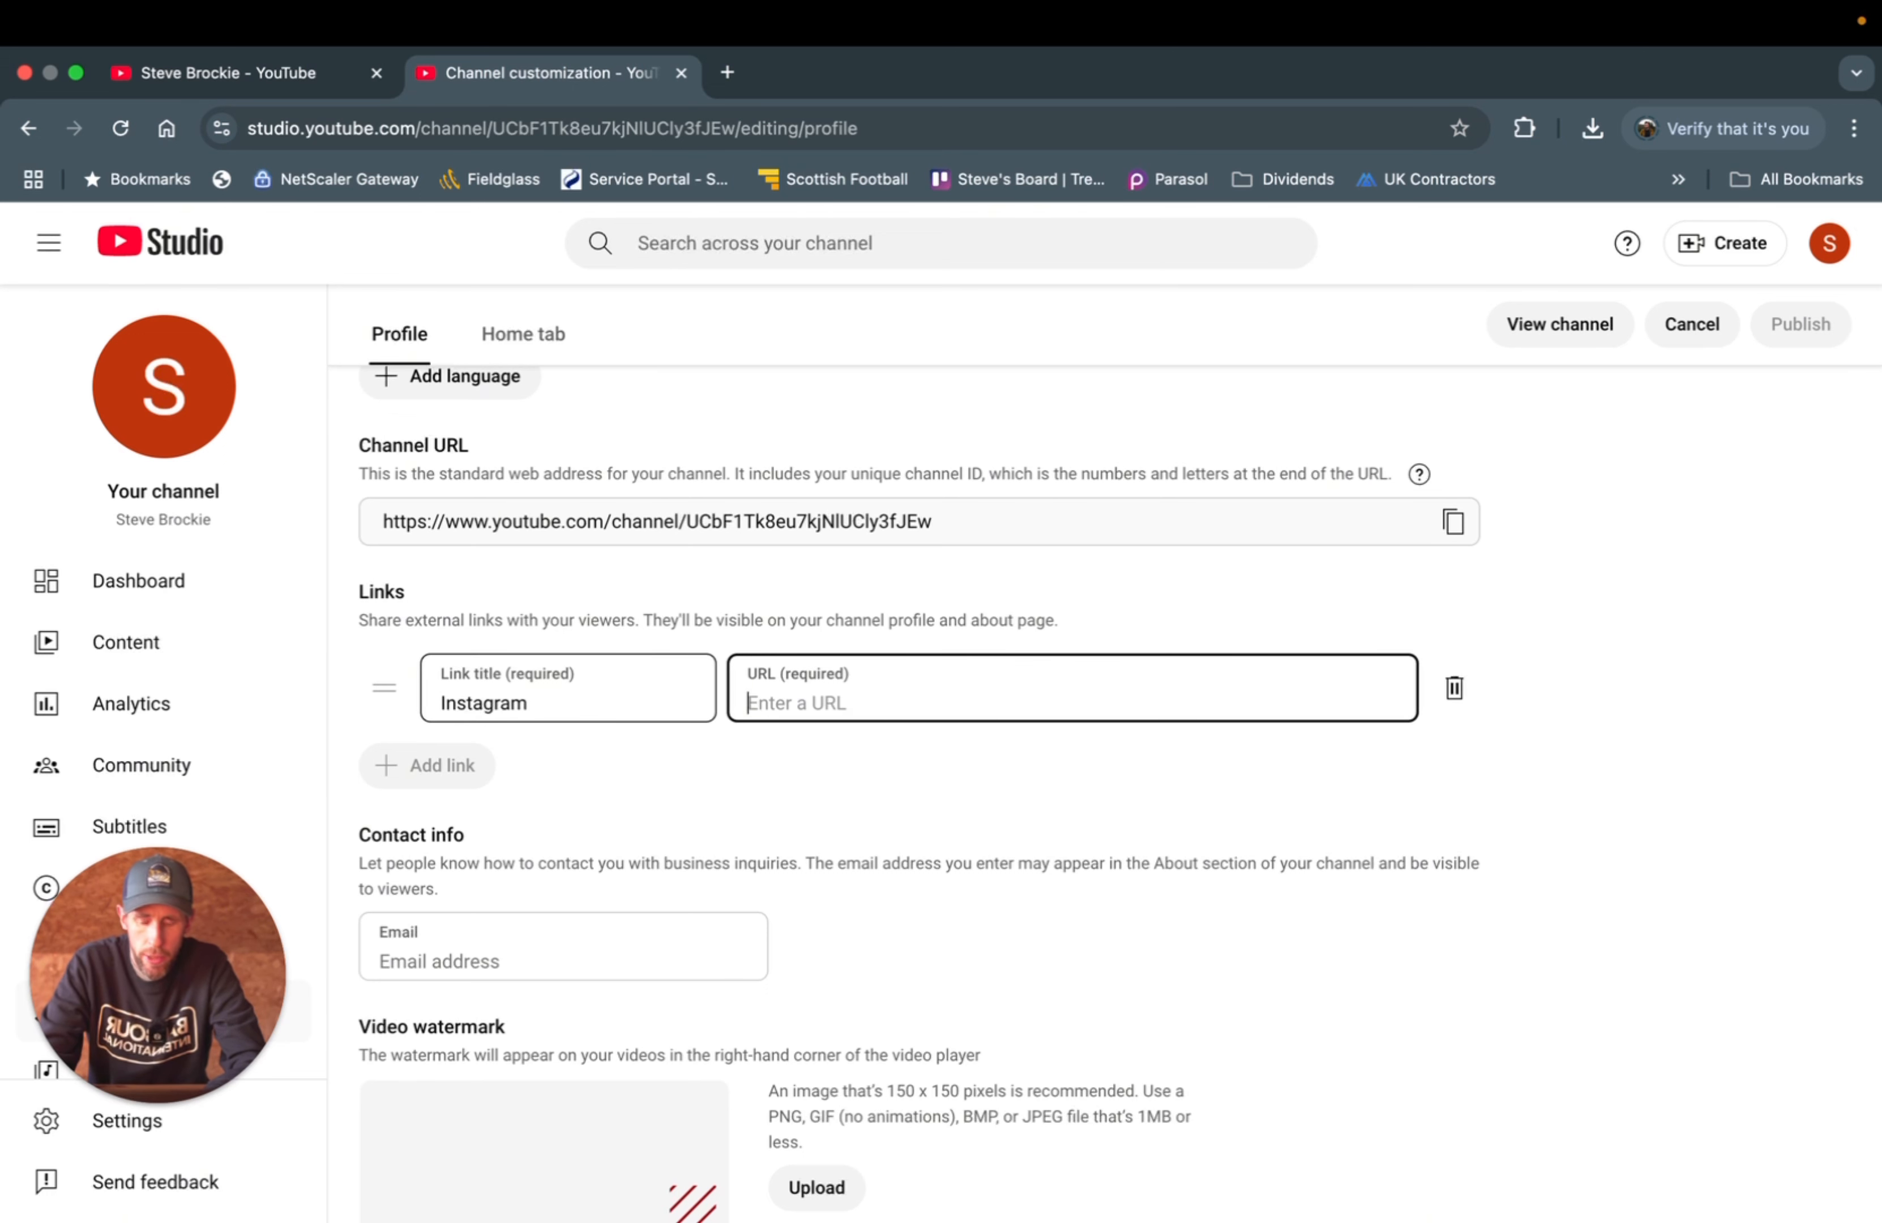
pyautogui.write('htt')
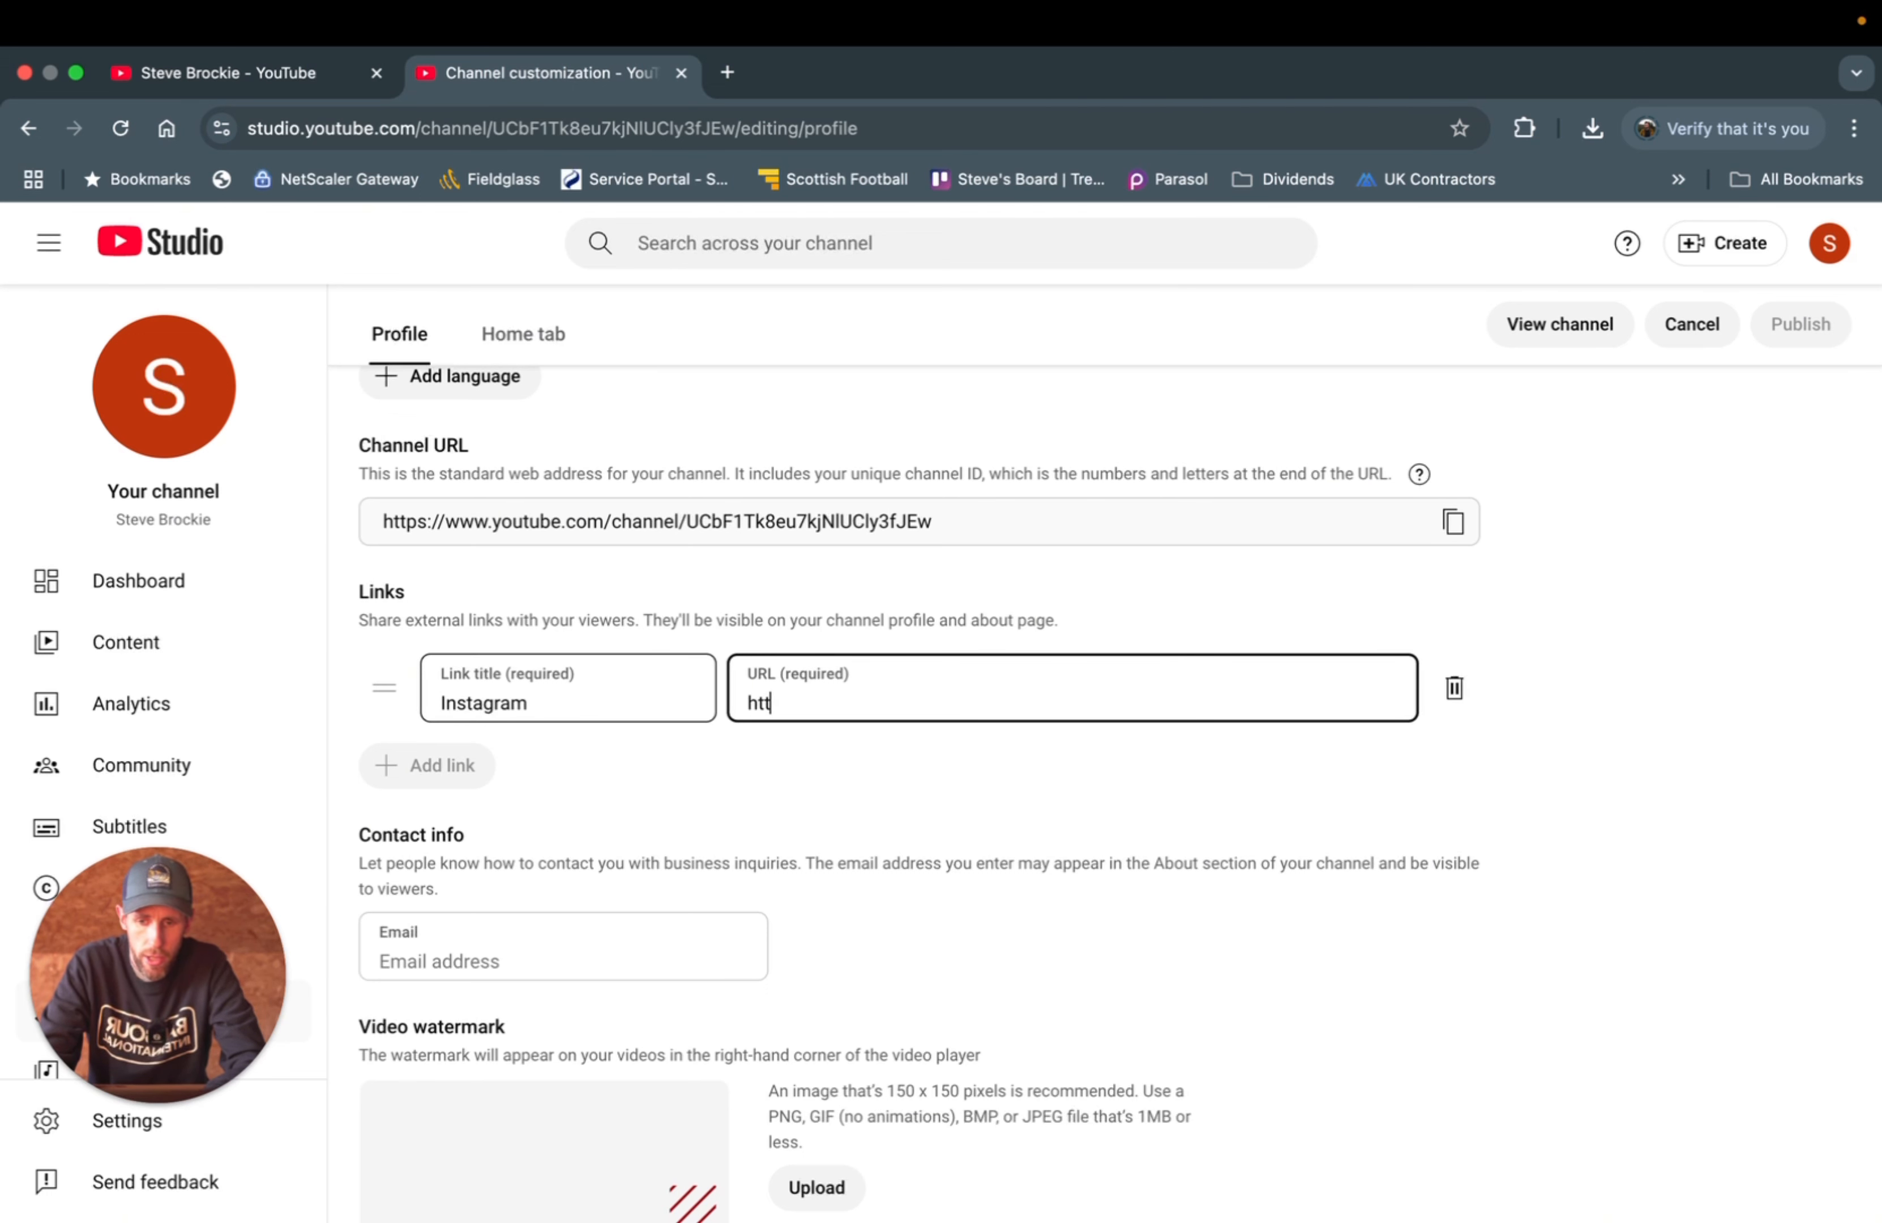
pyautogui.write('ps://')
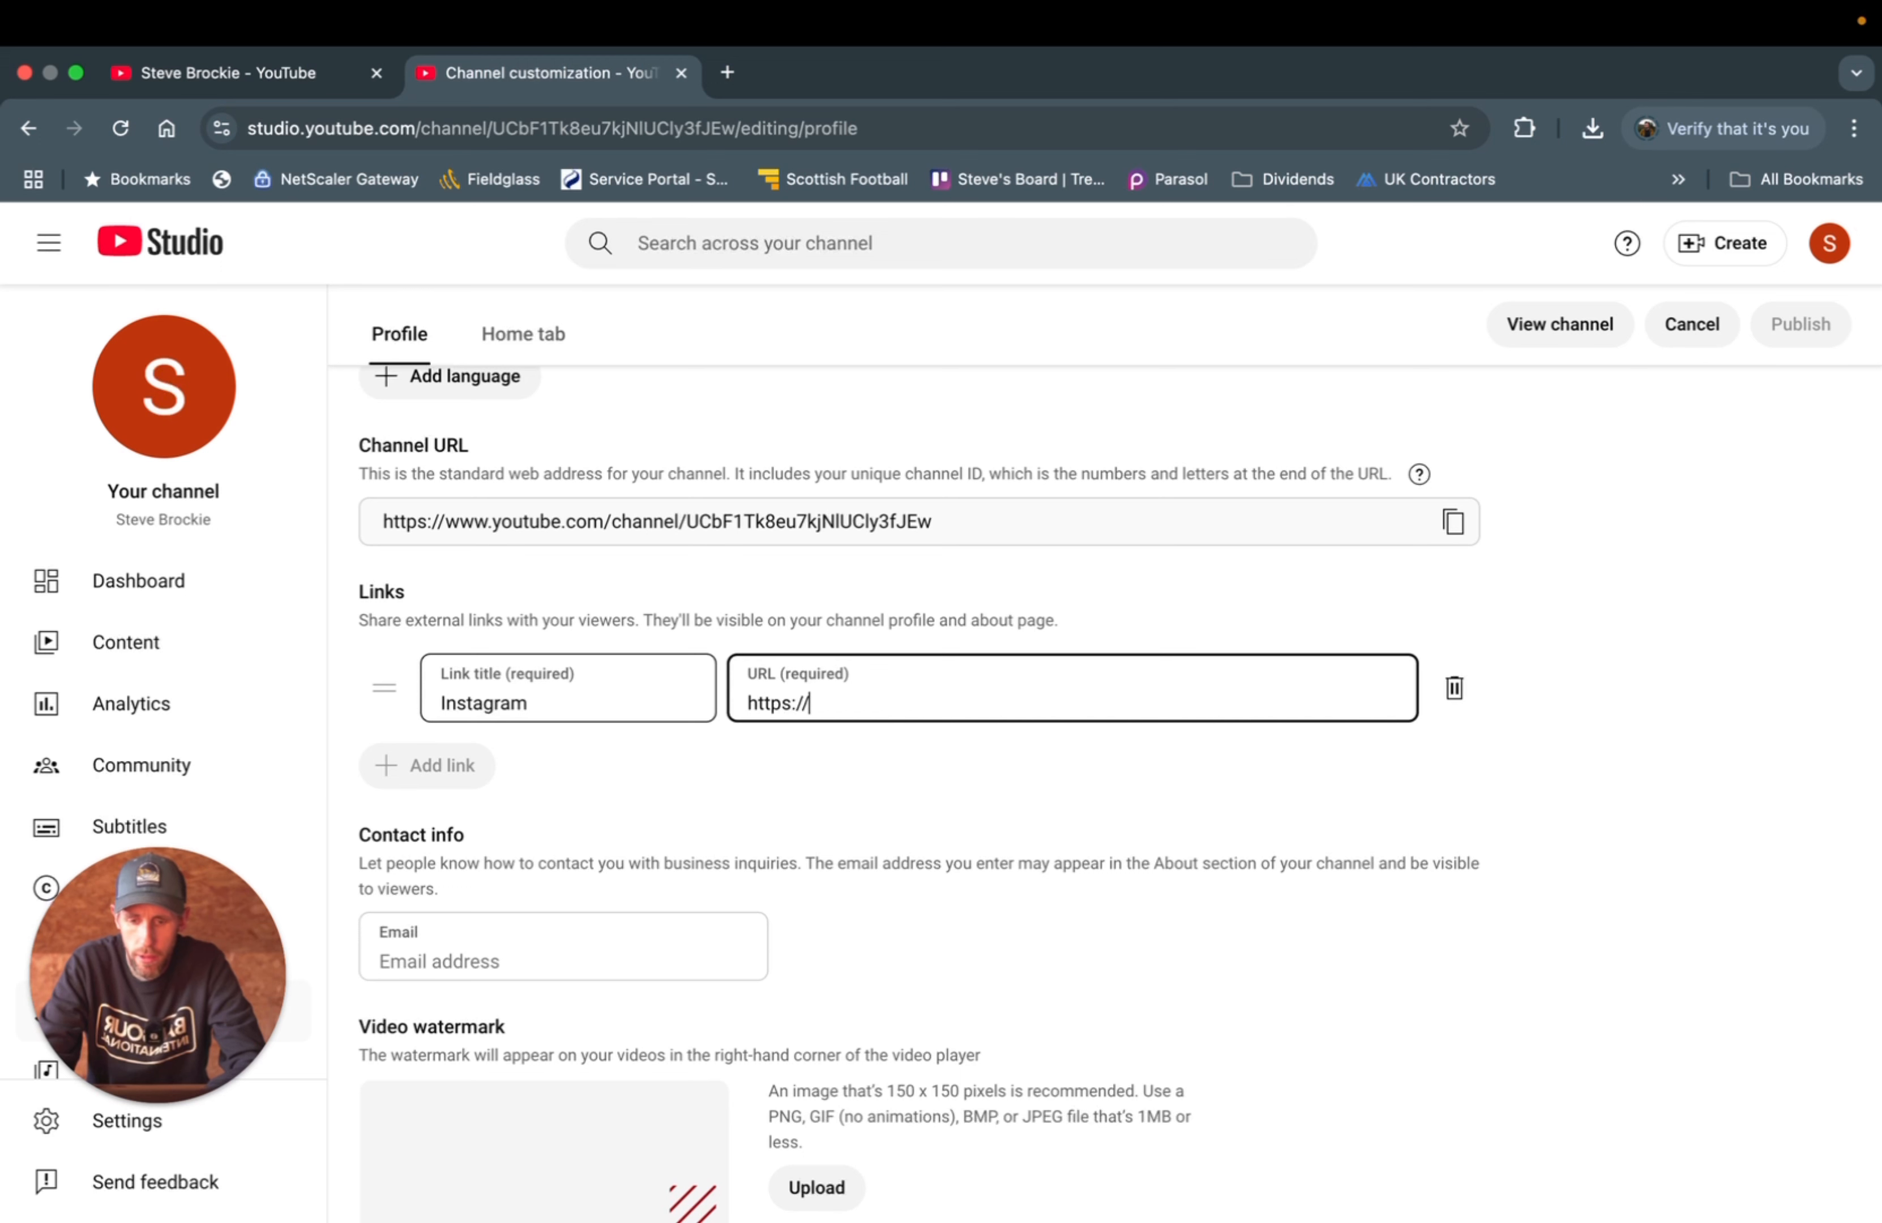
pyautogui.write('www.inns')
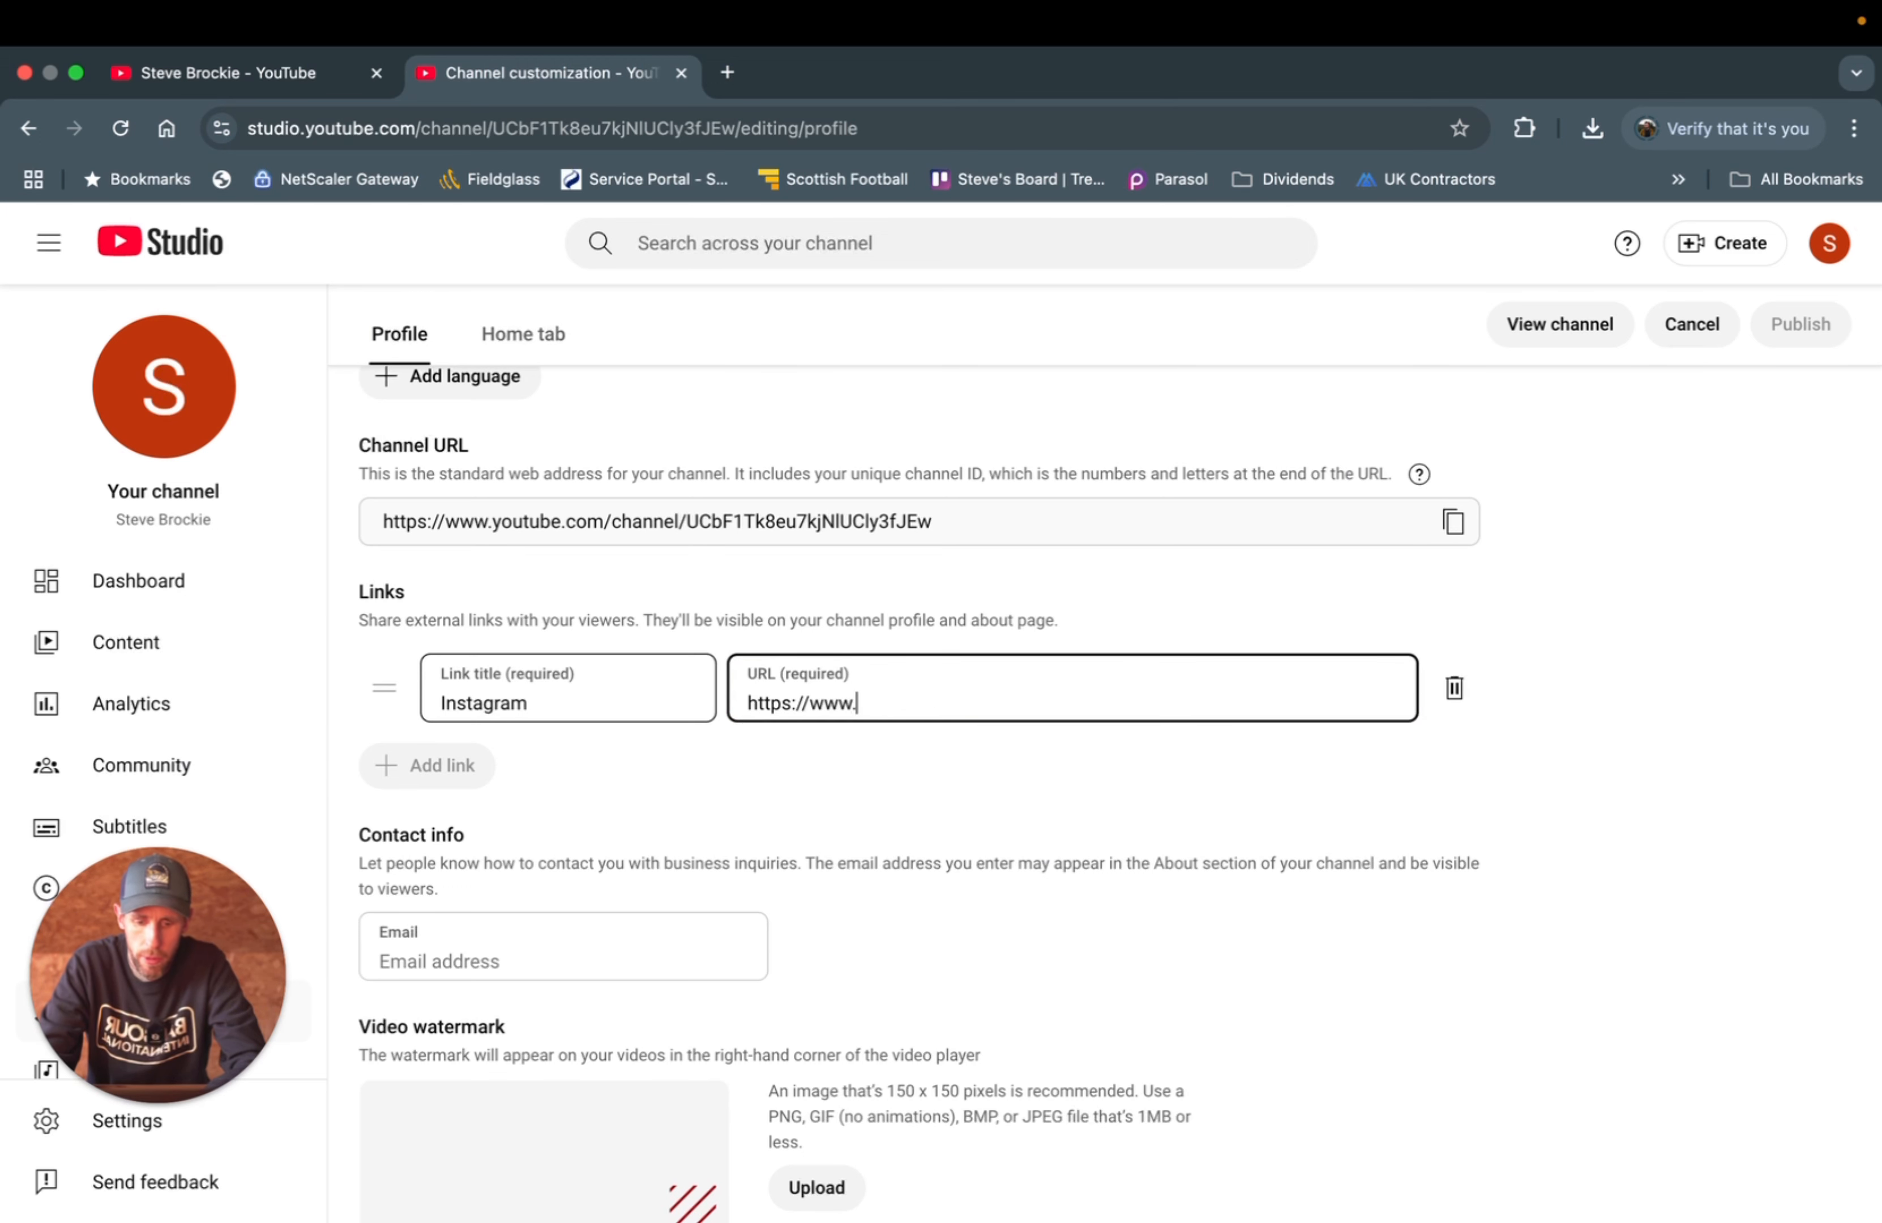
pyautogui.press('BackSpace')
pyautogui.press('BackSpace')
pyautogui.write('stagr')
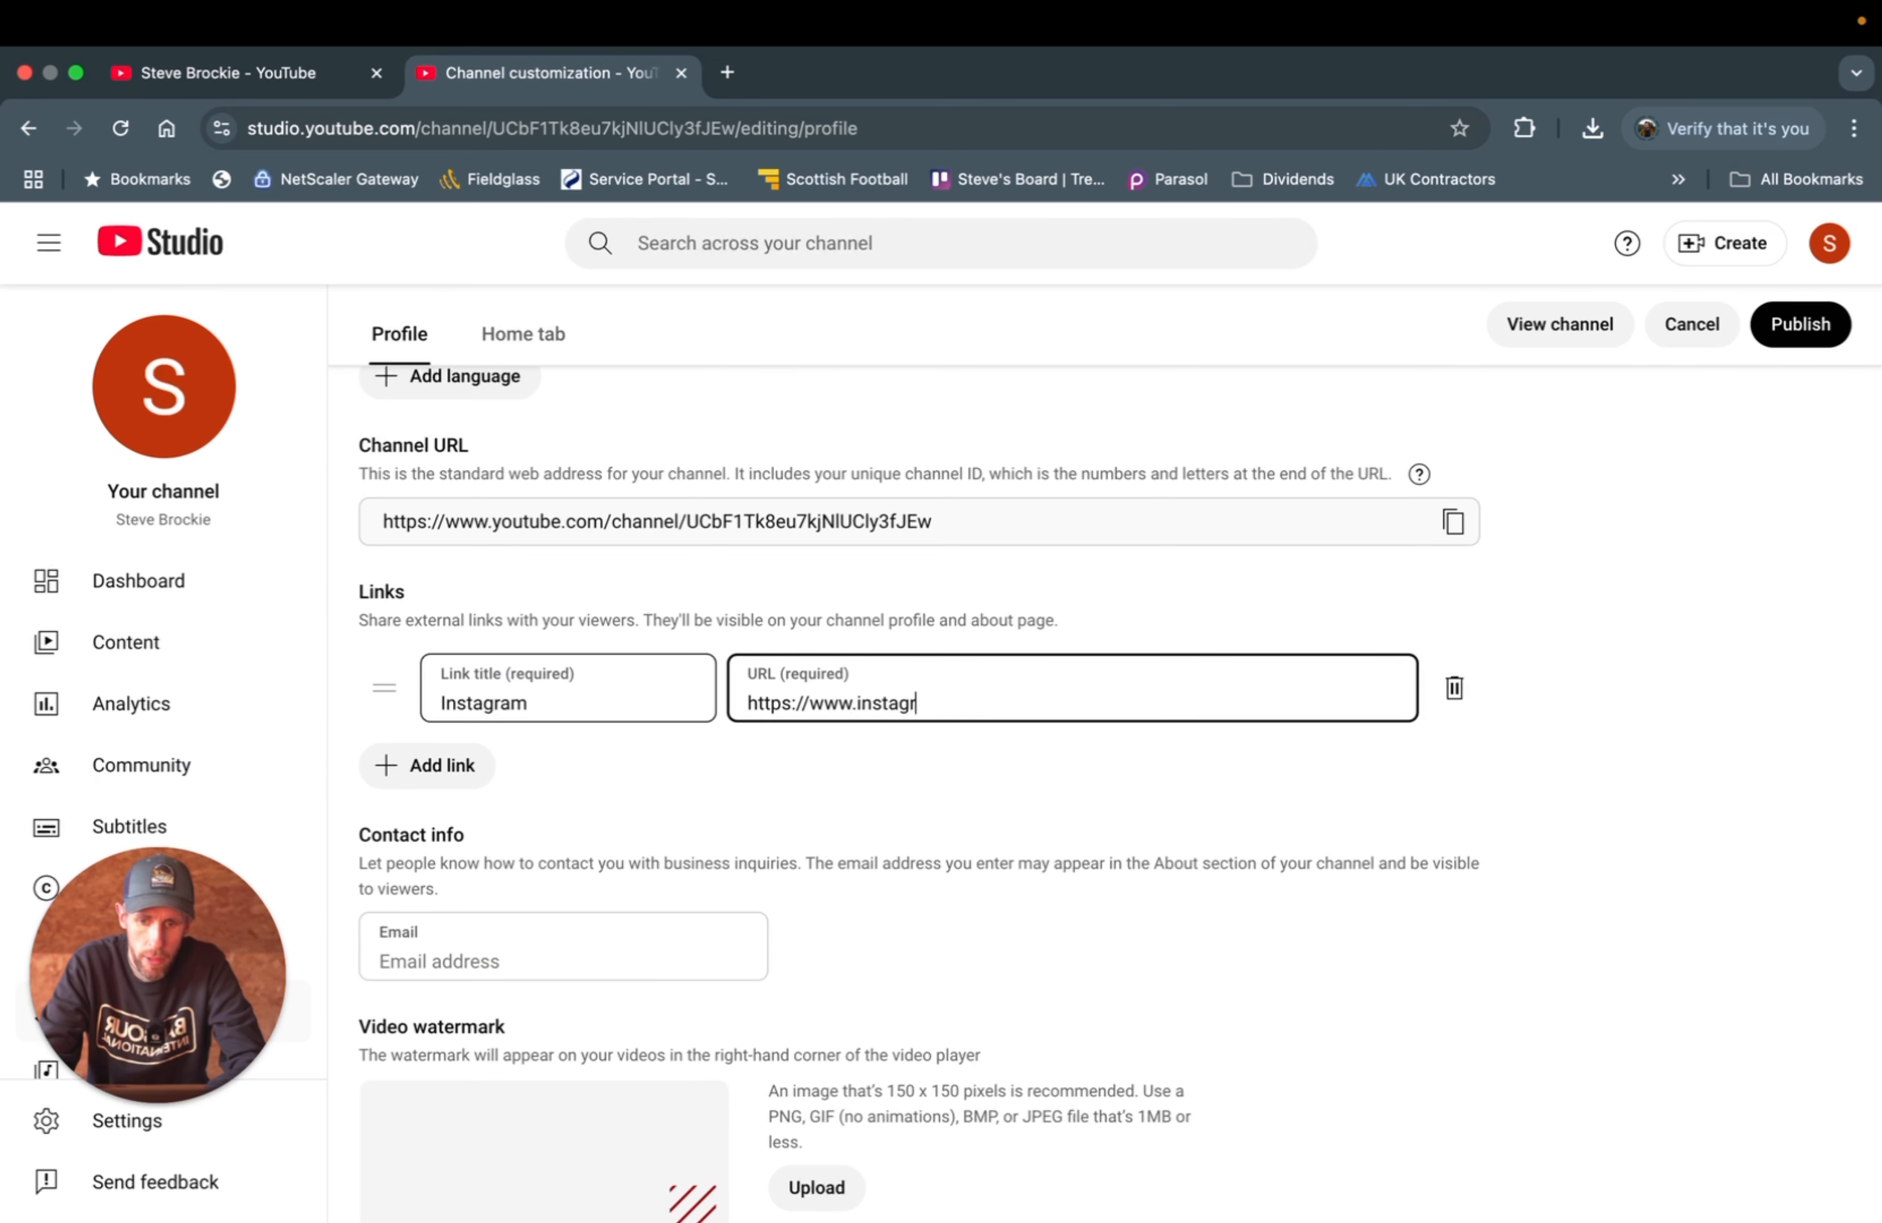
pyautogui.write('am.com/')
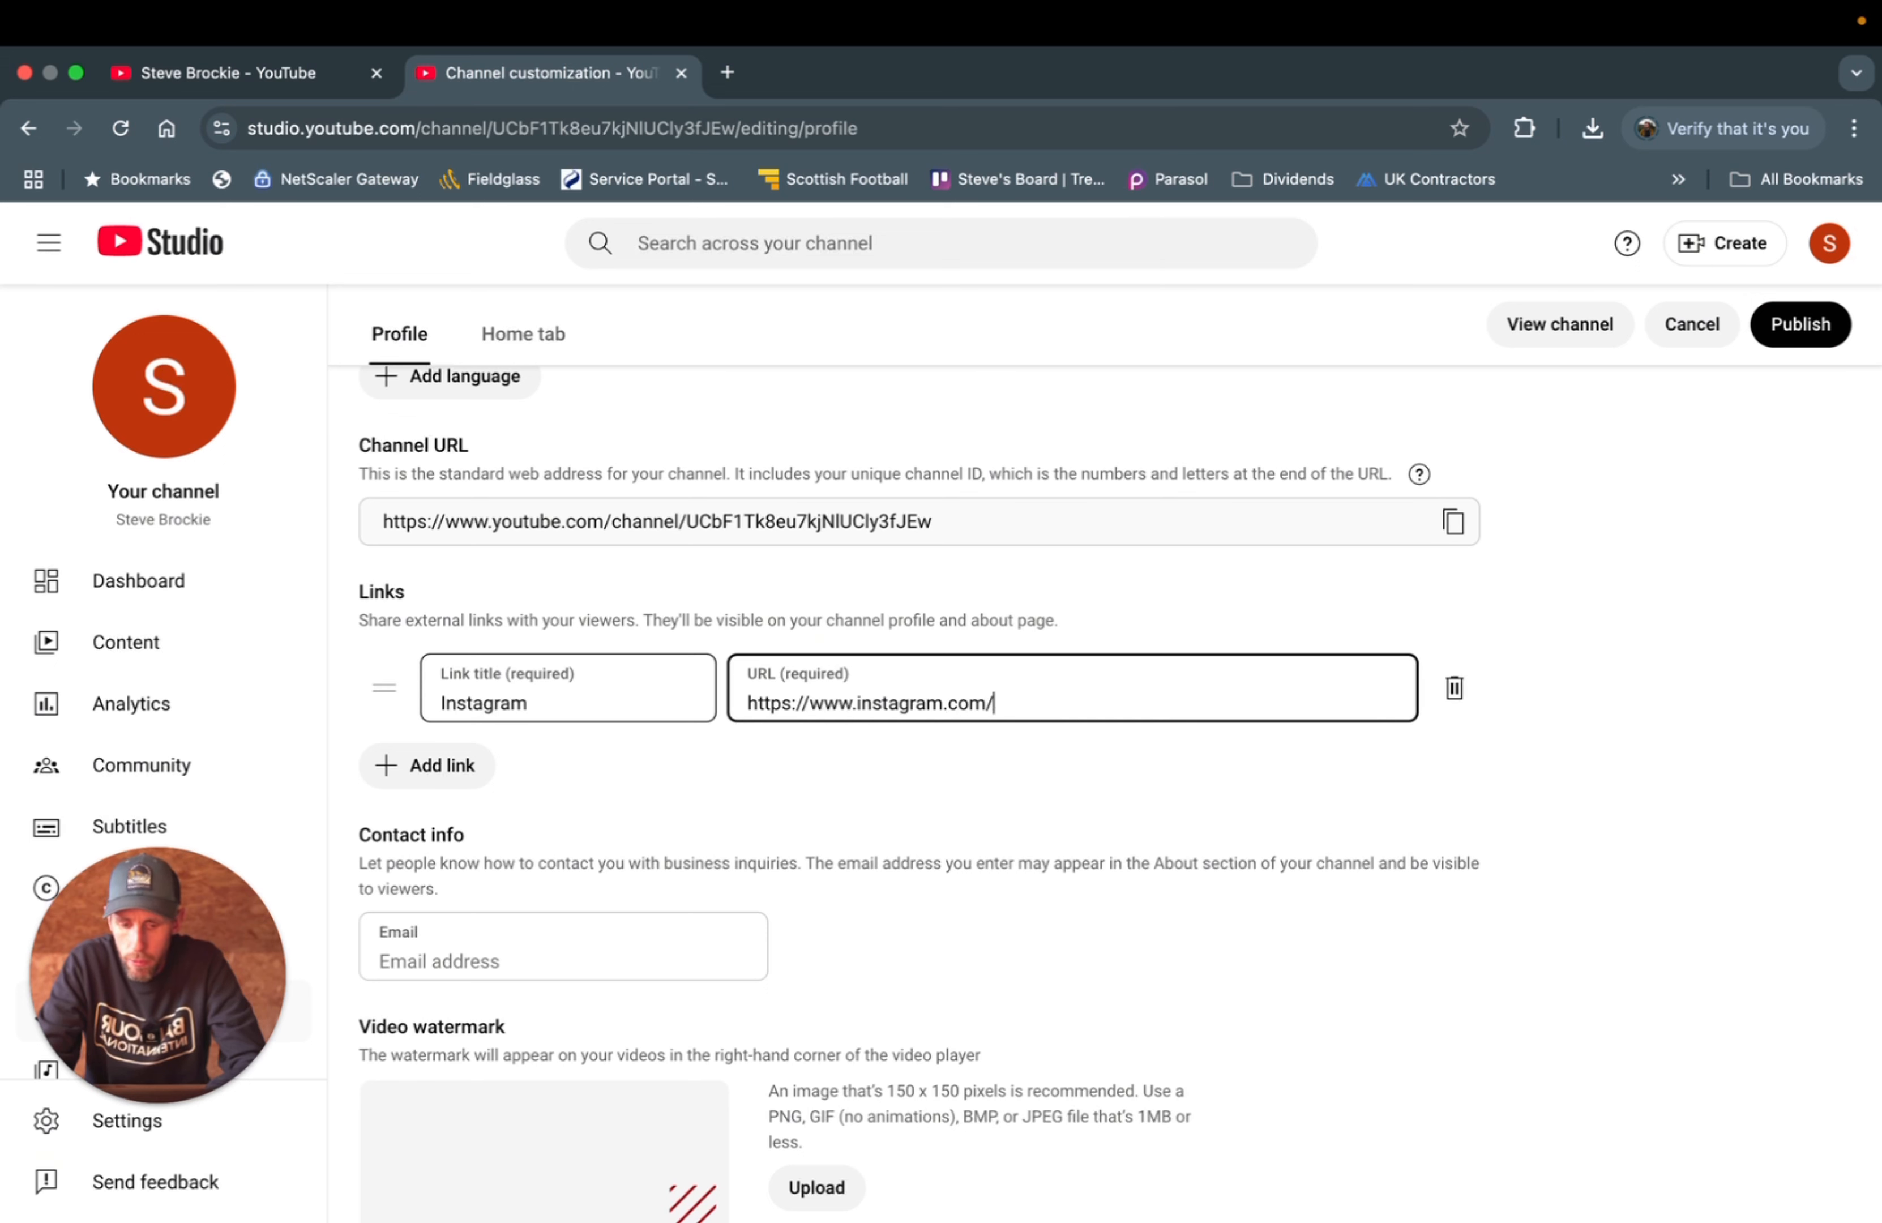
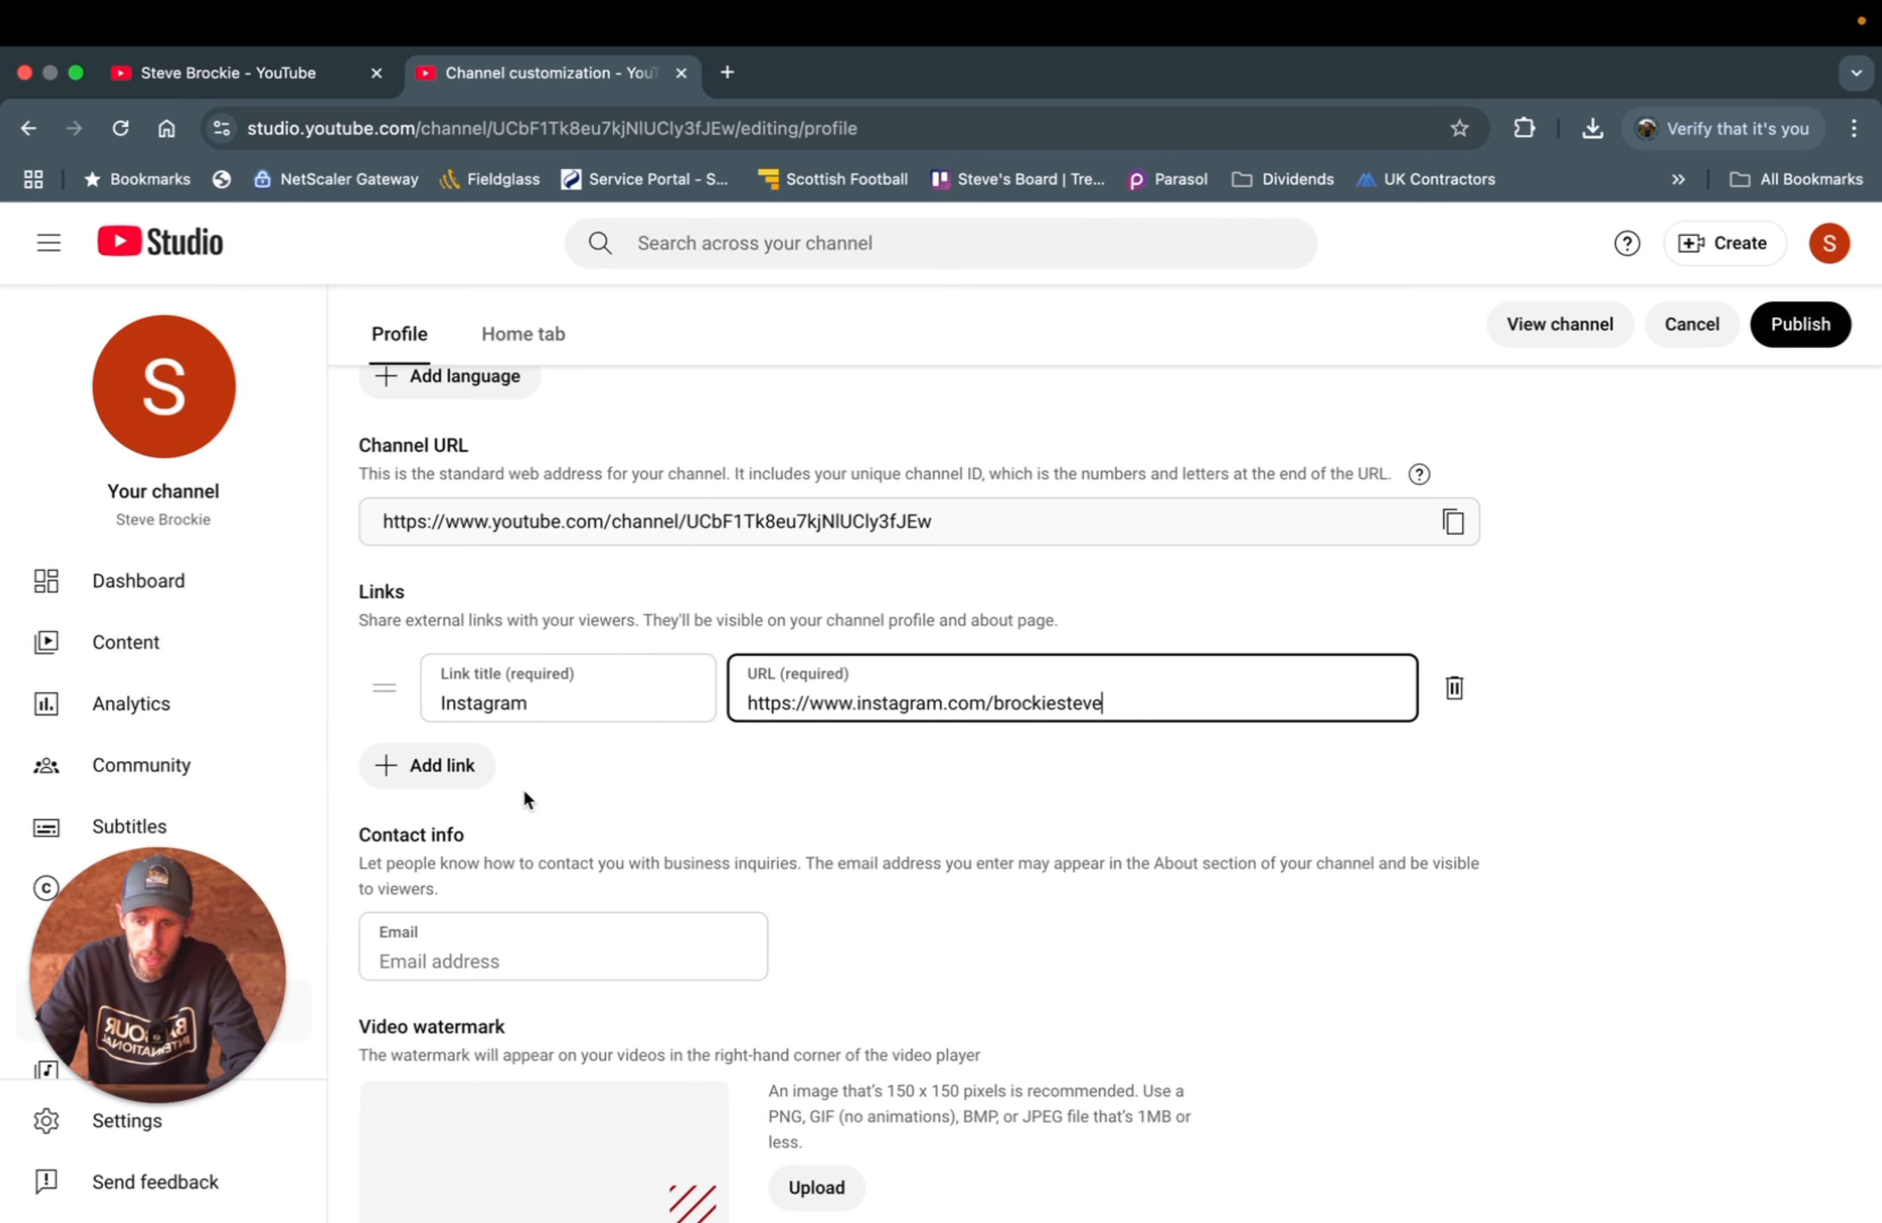
pyautogui.click(547, 779)
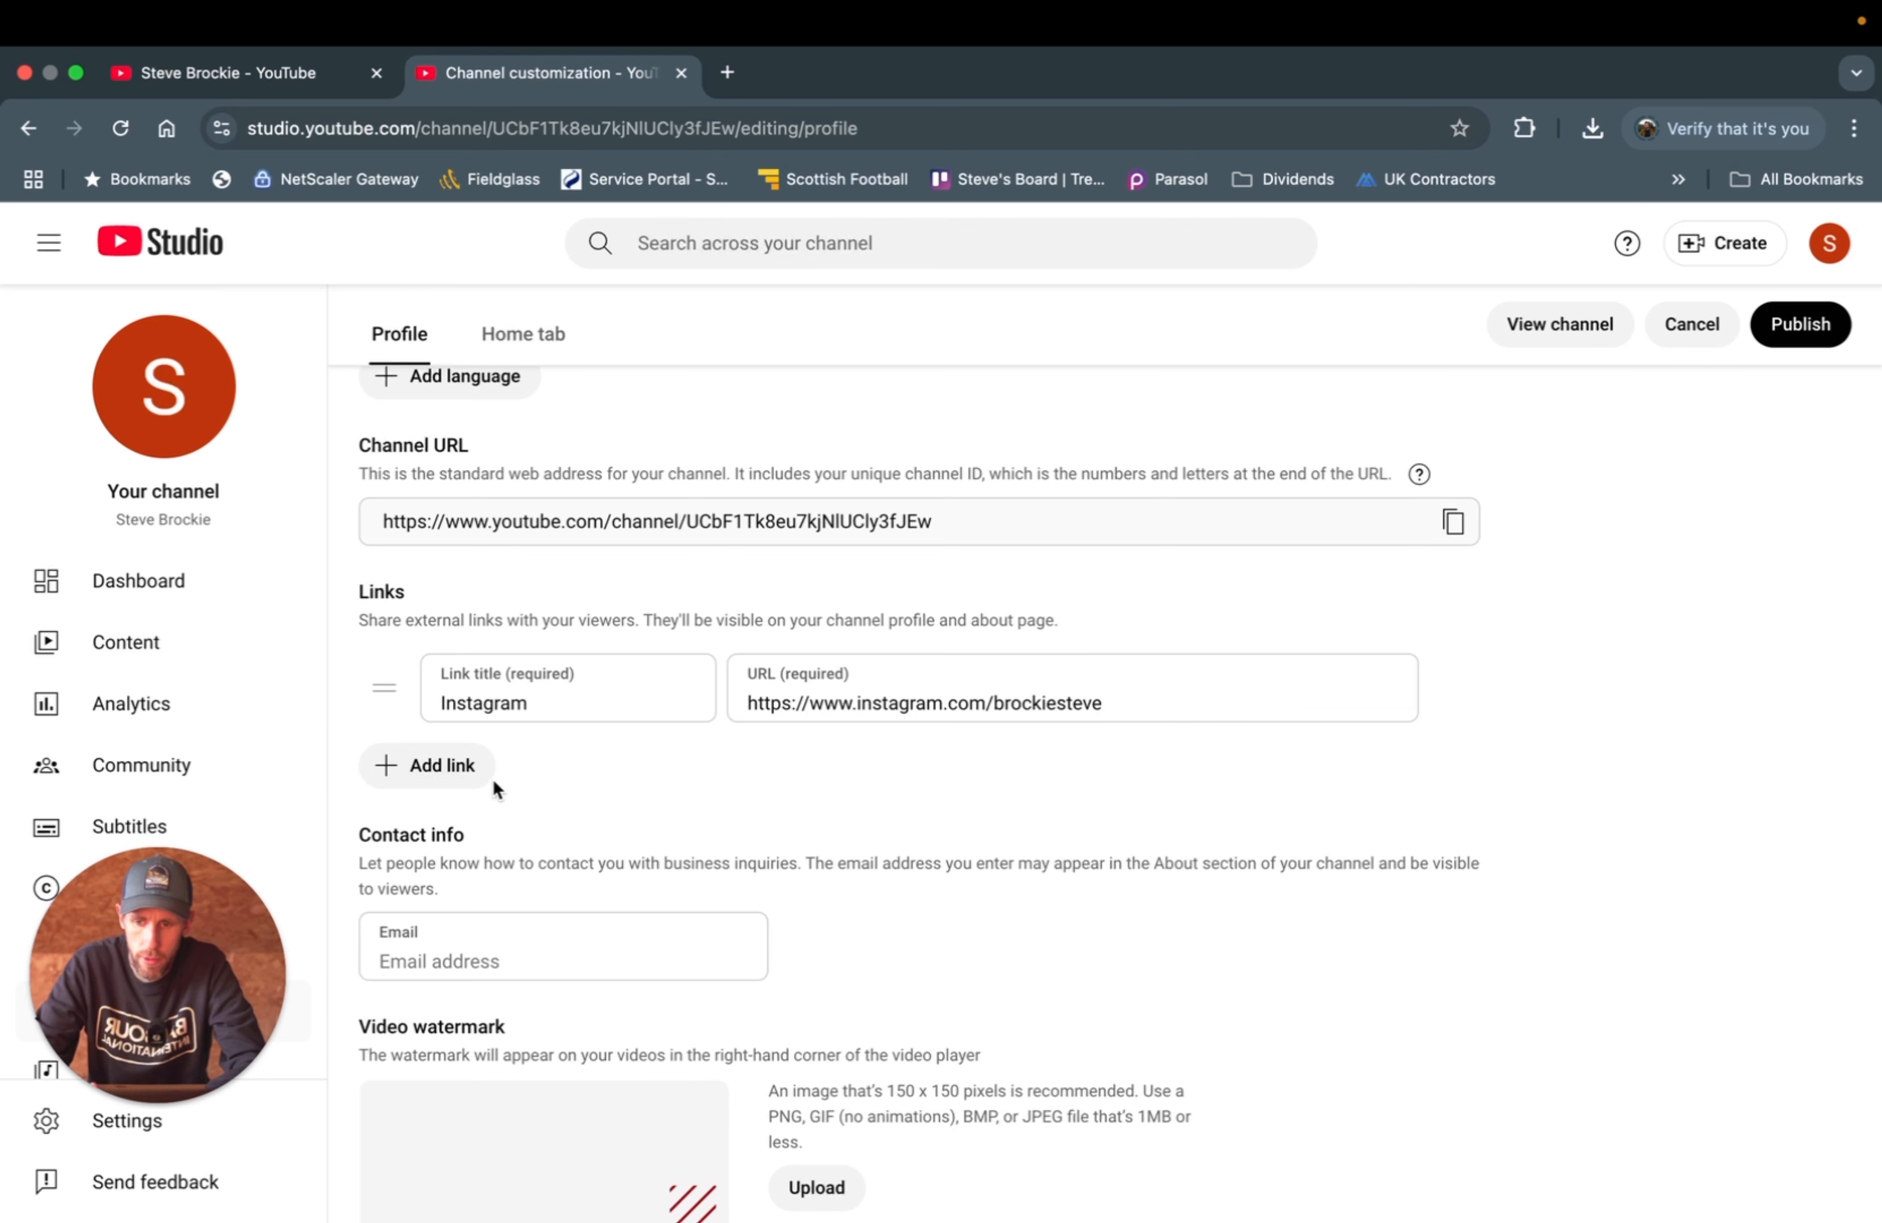
# - Remove the extra empty link row so only the Instagram link remains
pyautogui.click(405, 767)
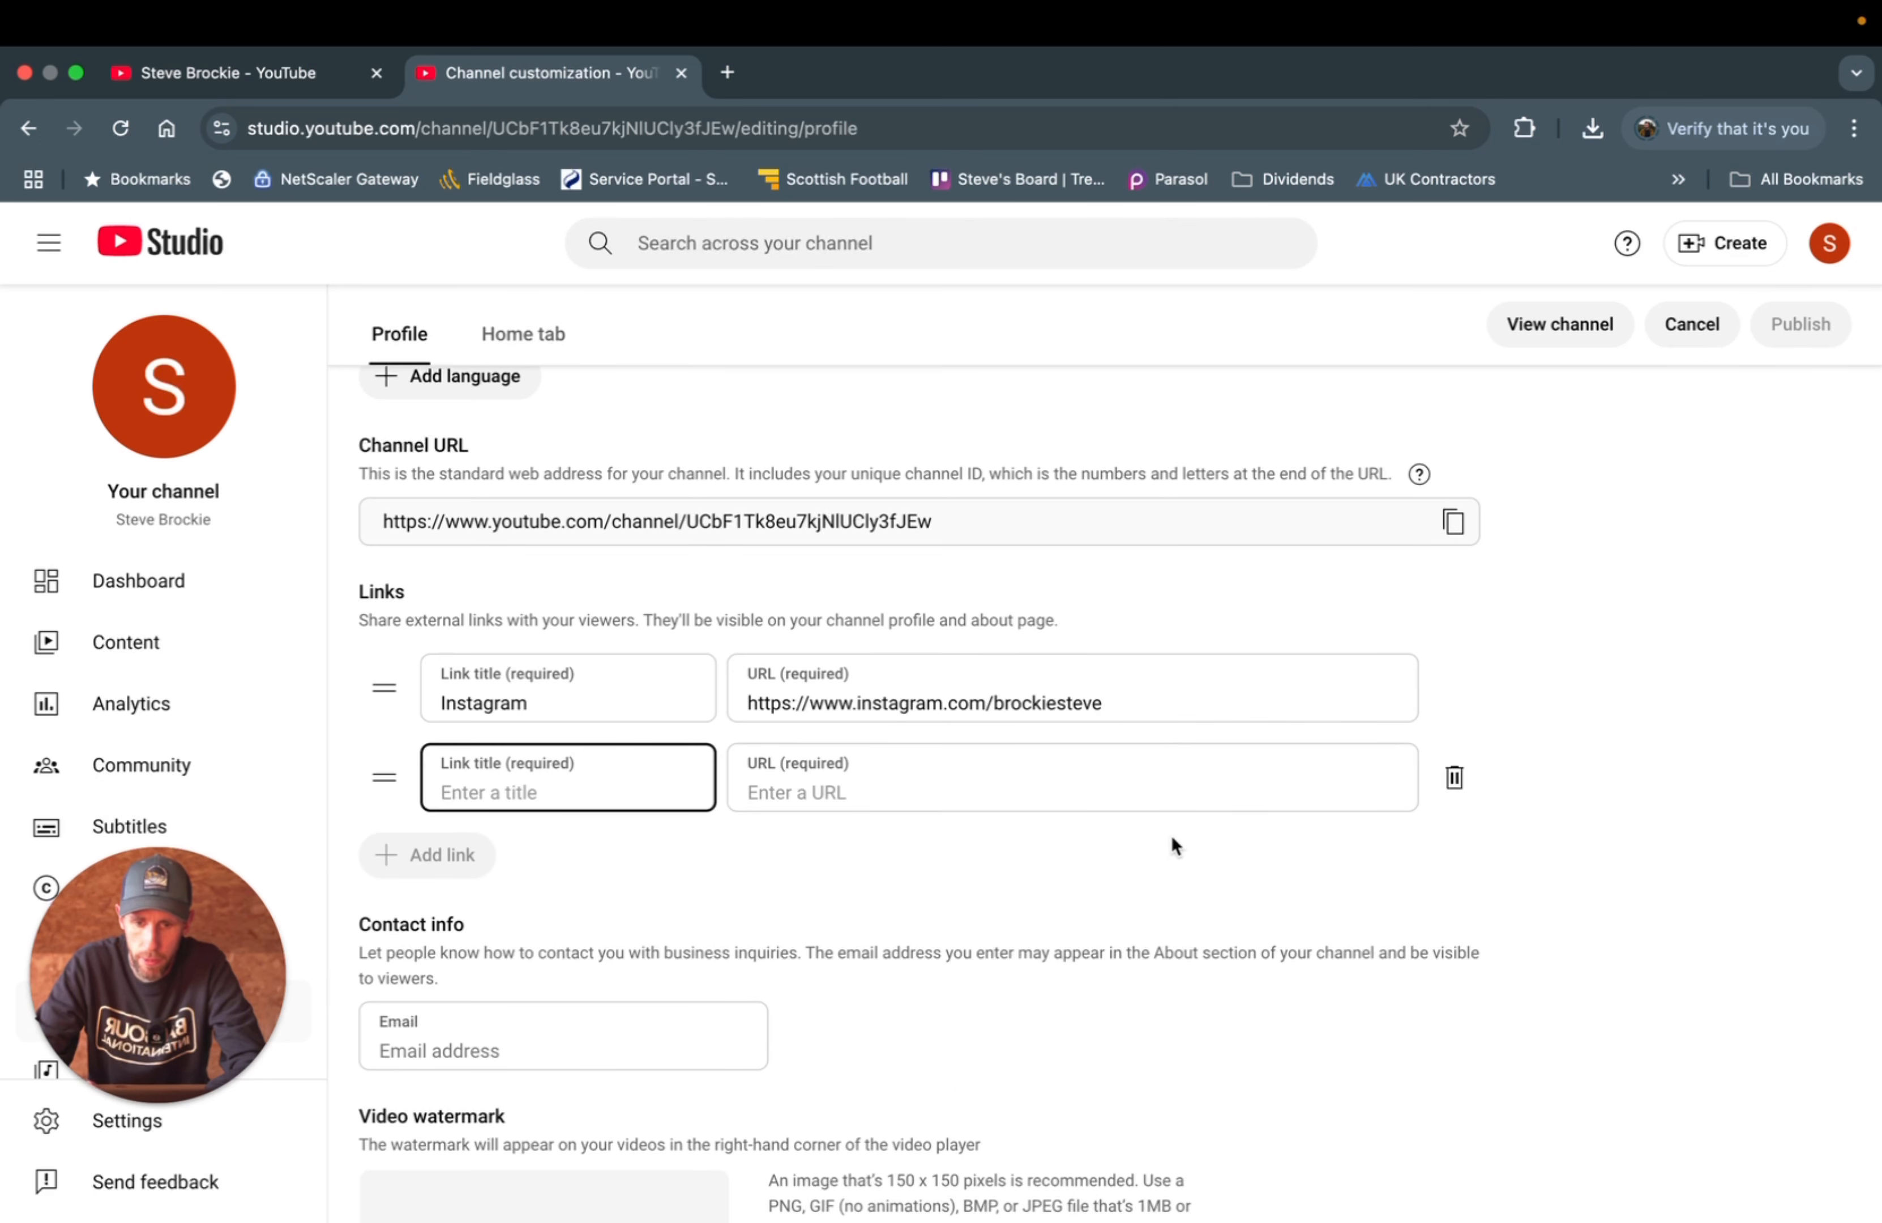
pyautogui.click(1454, 783)
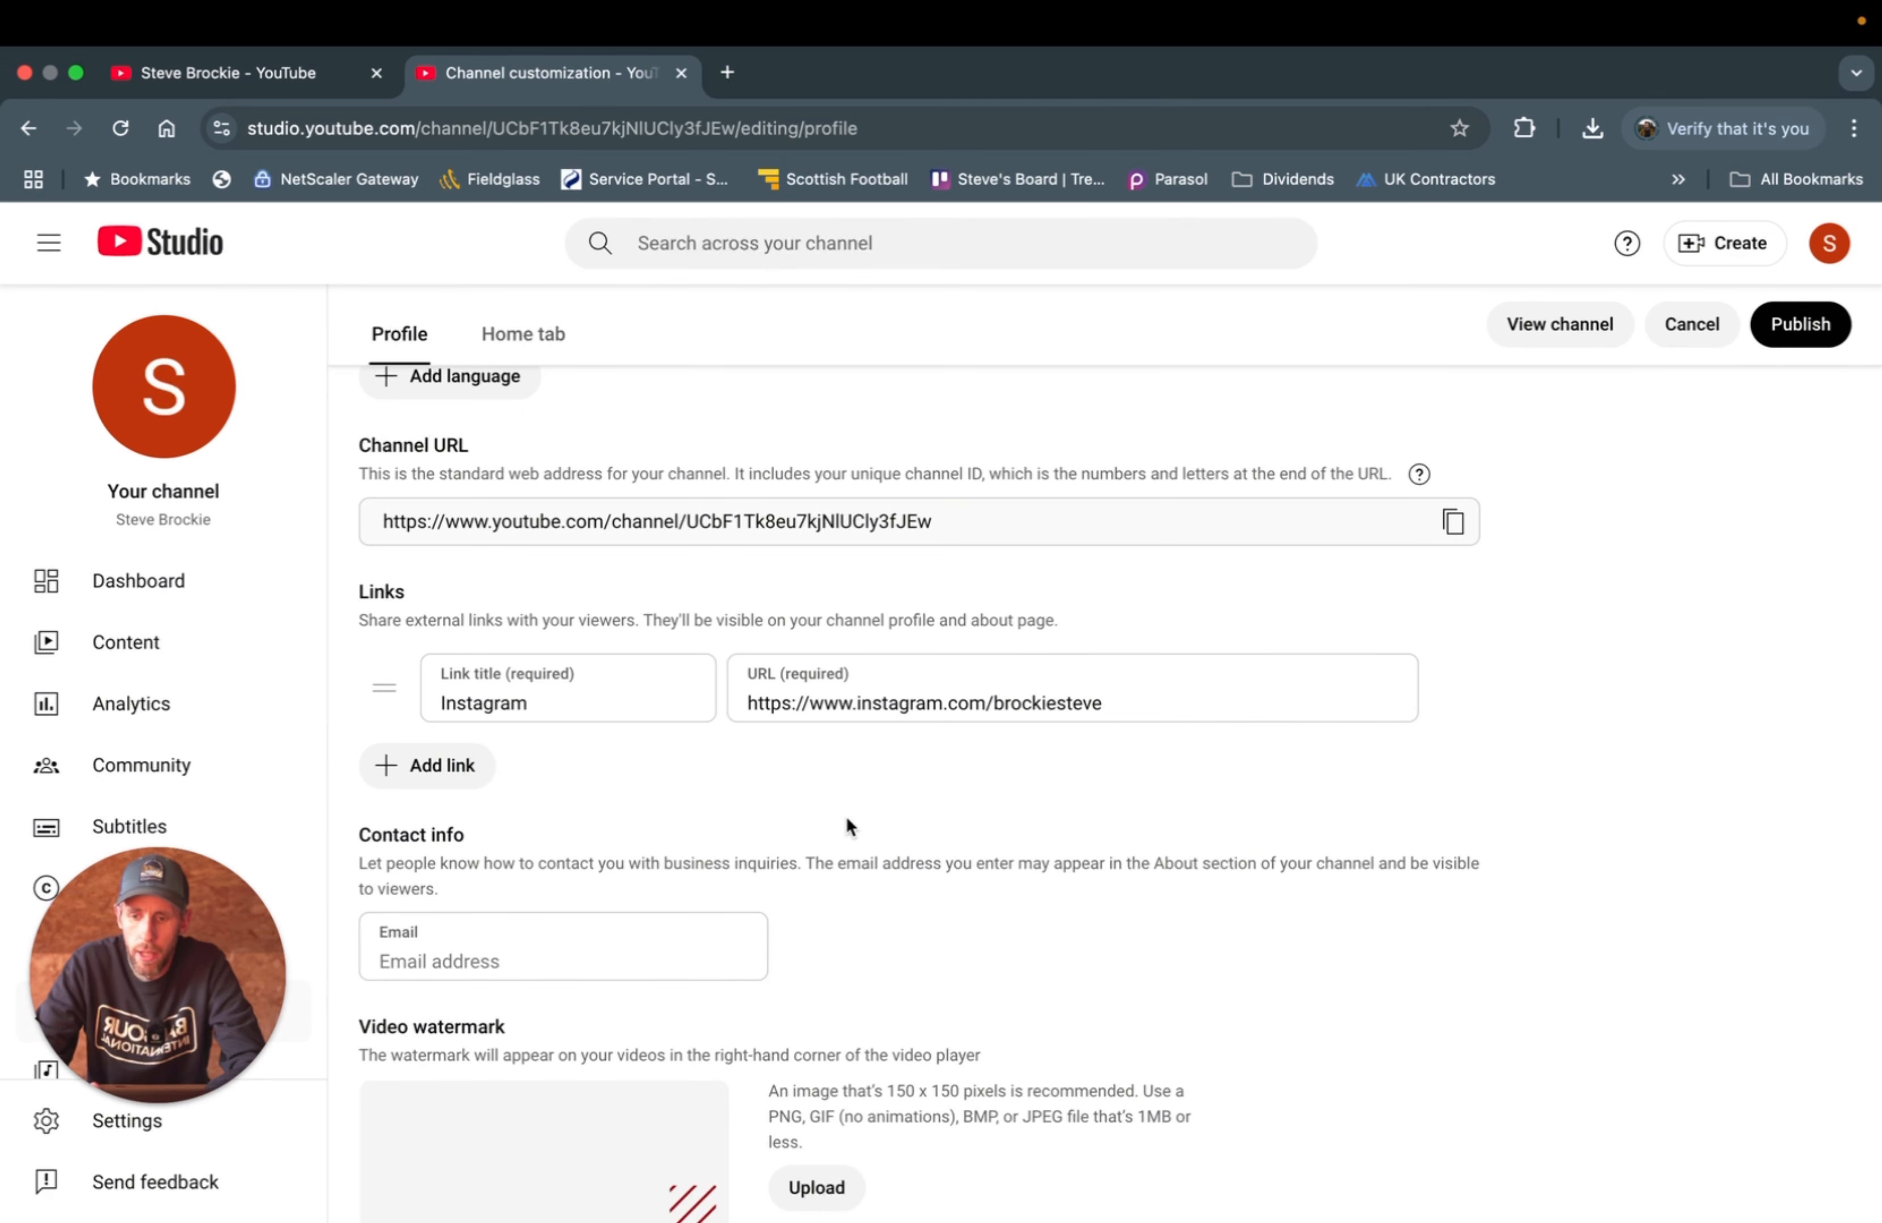
pyautogui.scroll(-1, 847, 817)
# - Enter the channel's business e-mail address in the Contact info Email field
pyautogui.click(390, 872)
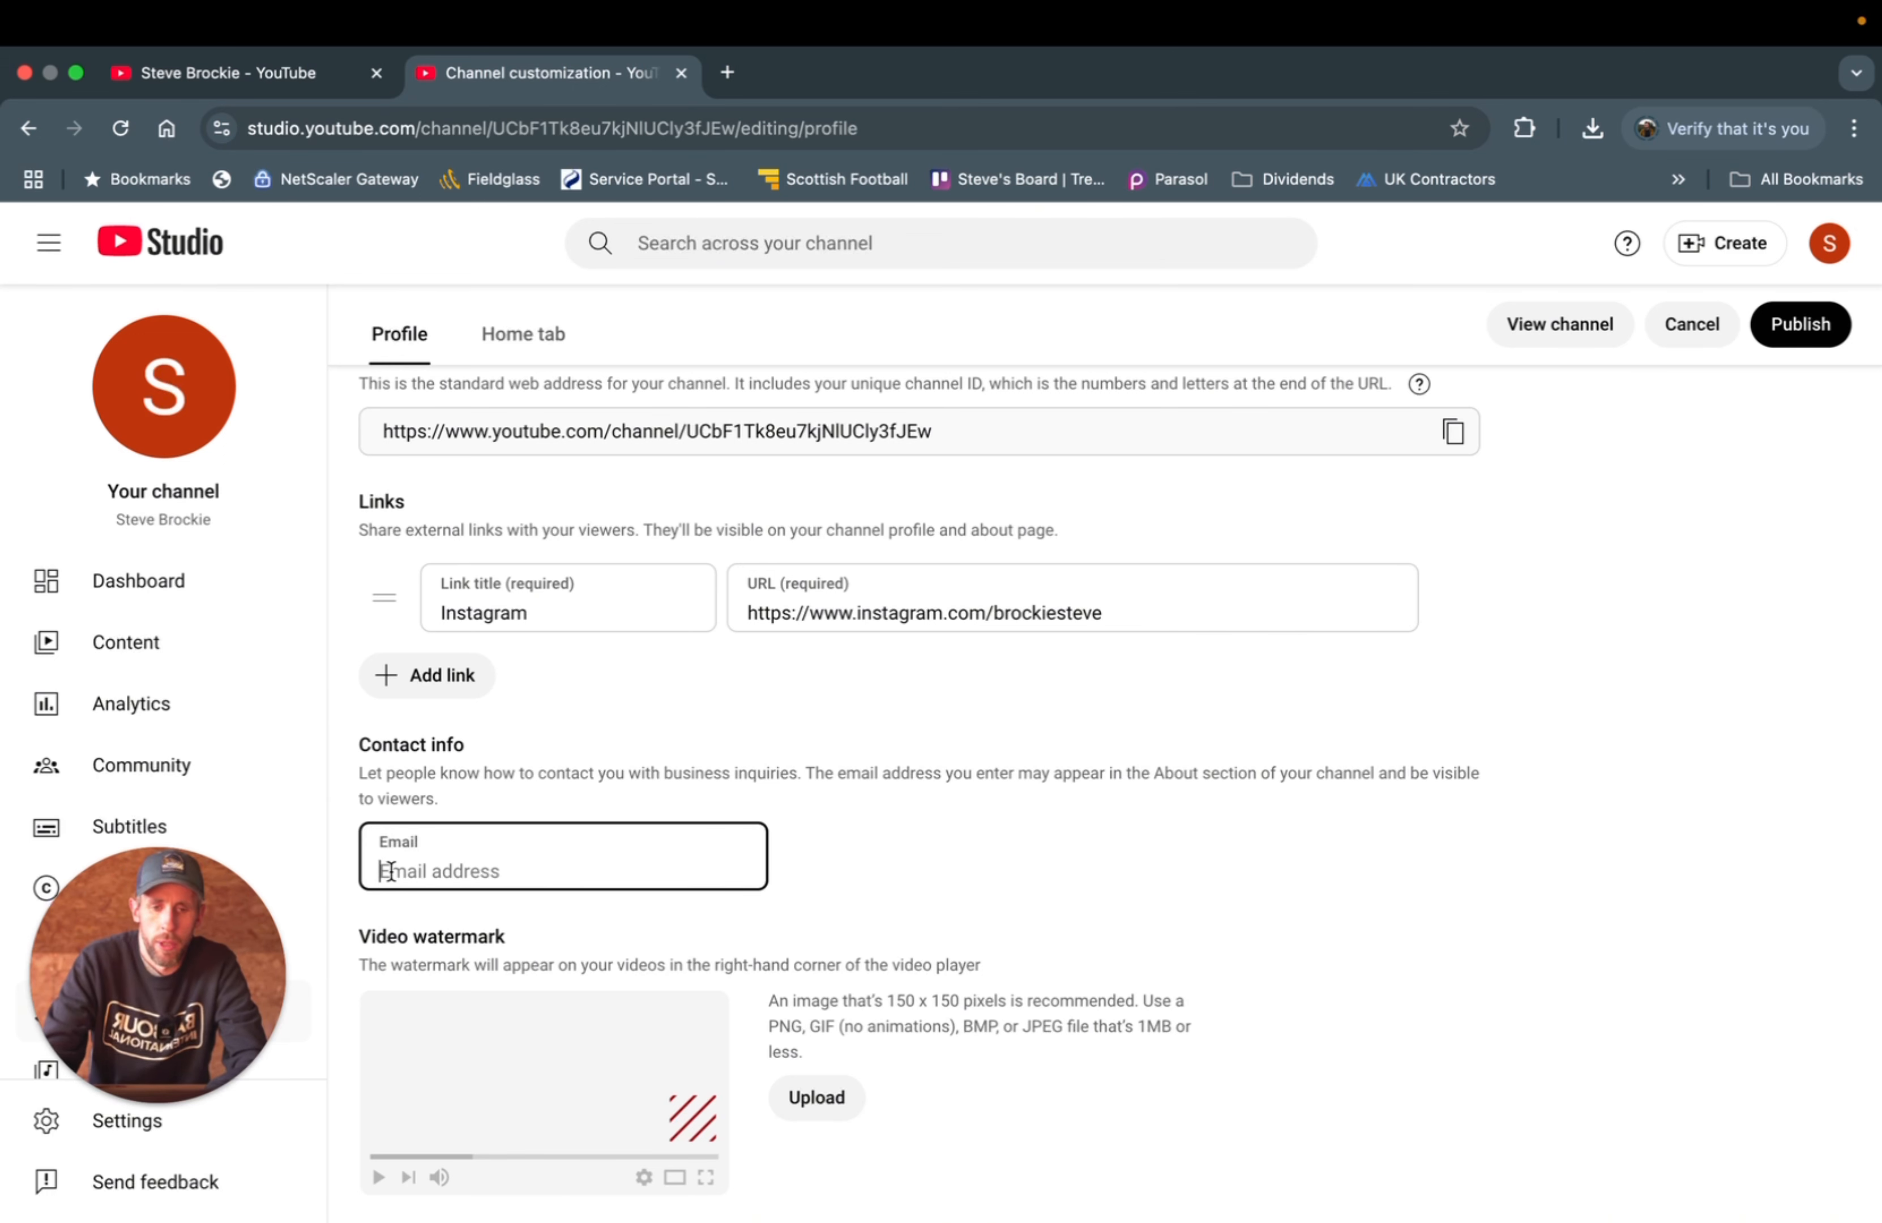
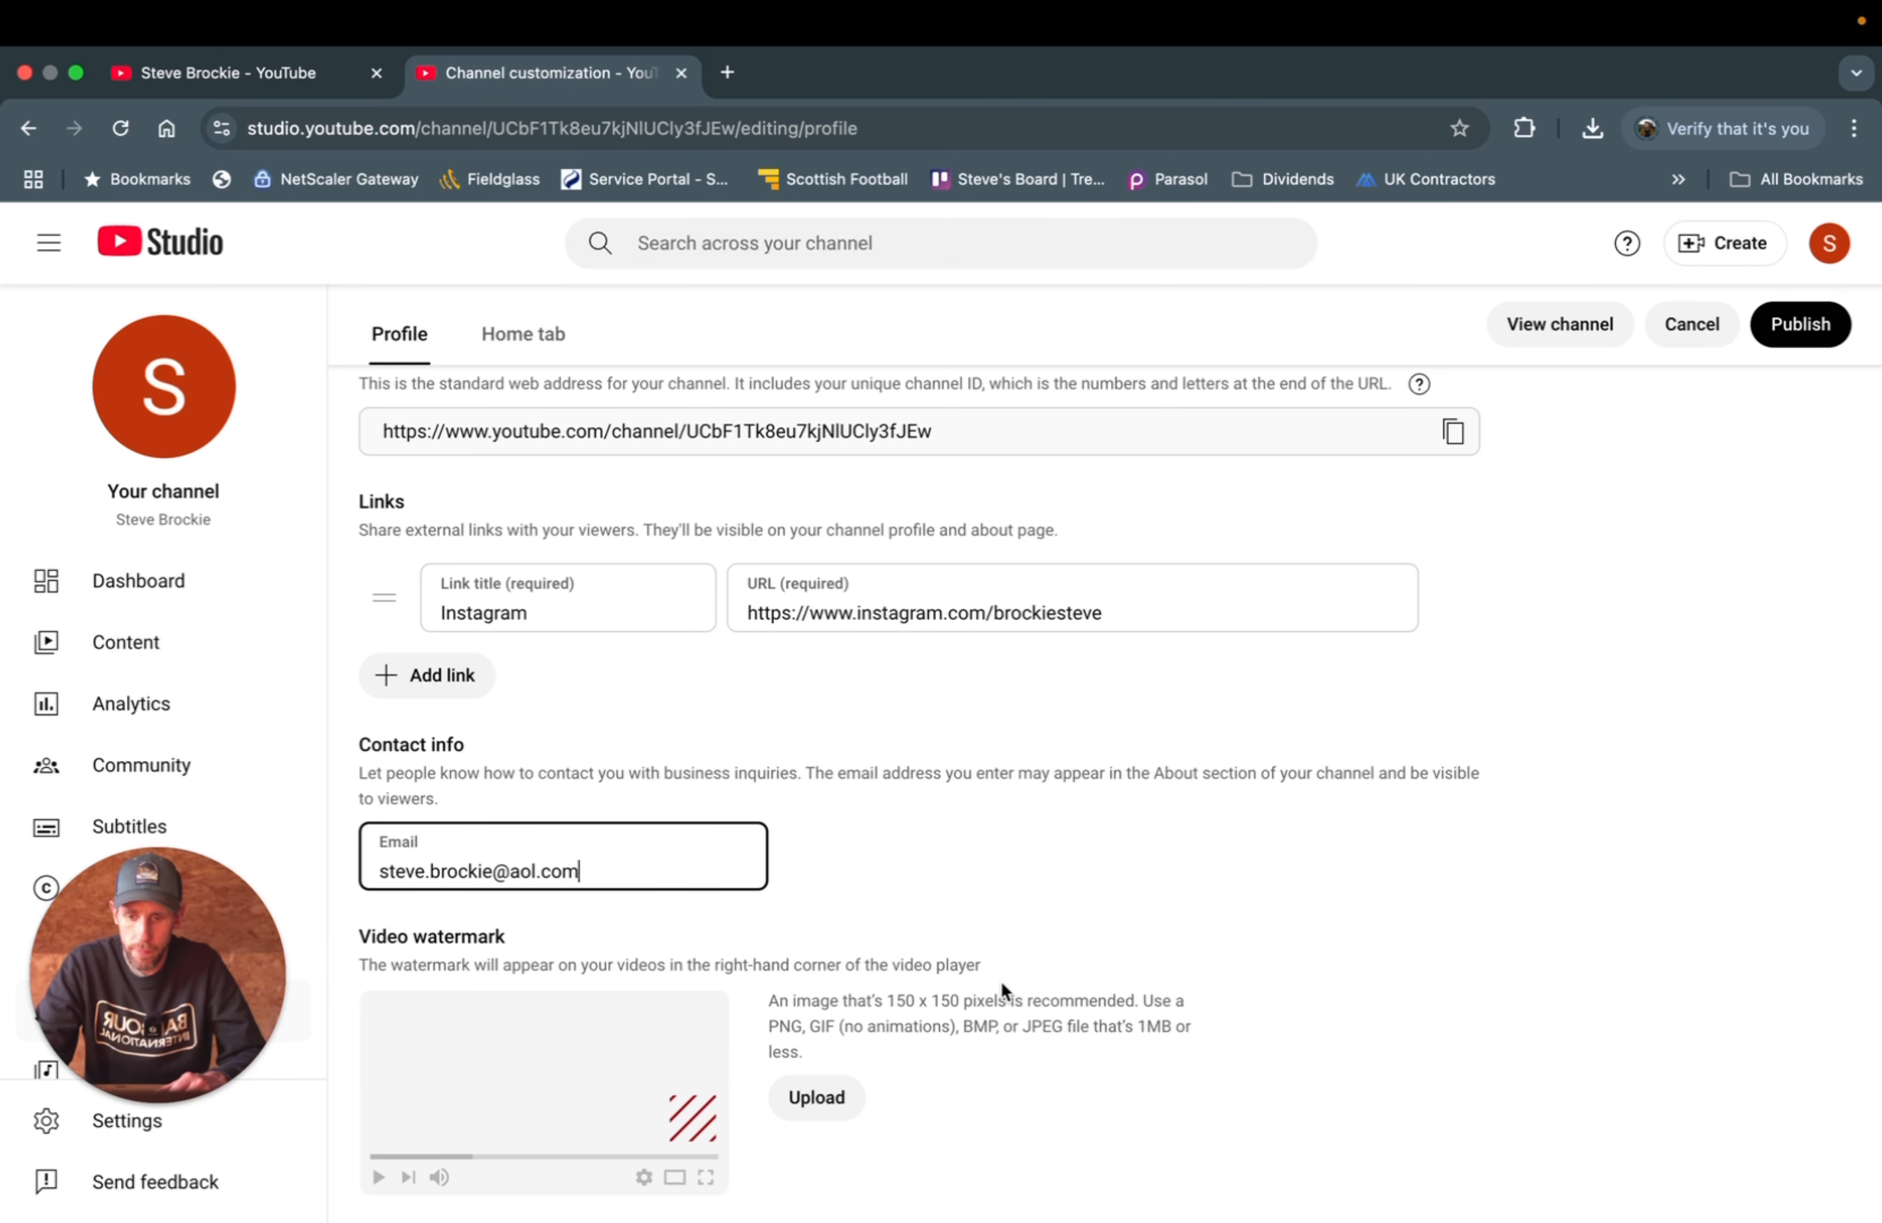
# - Publish the profile changes, including the Instagram link and contact e-mail
pyautogui.scroll(15, 634, 707)
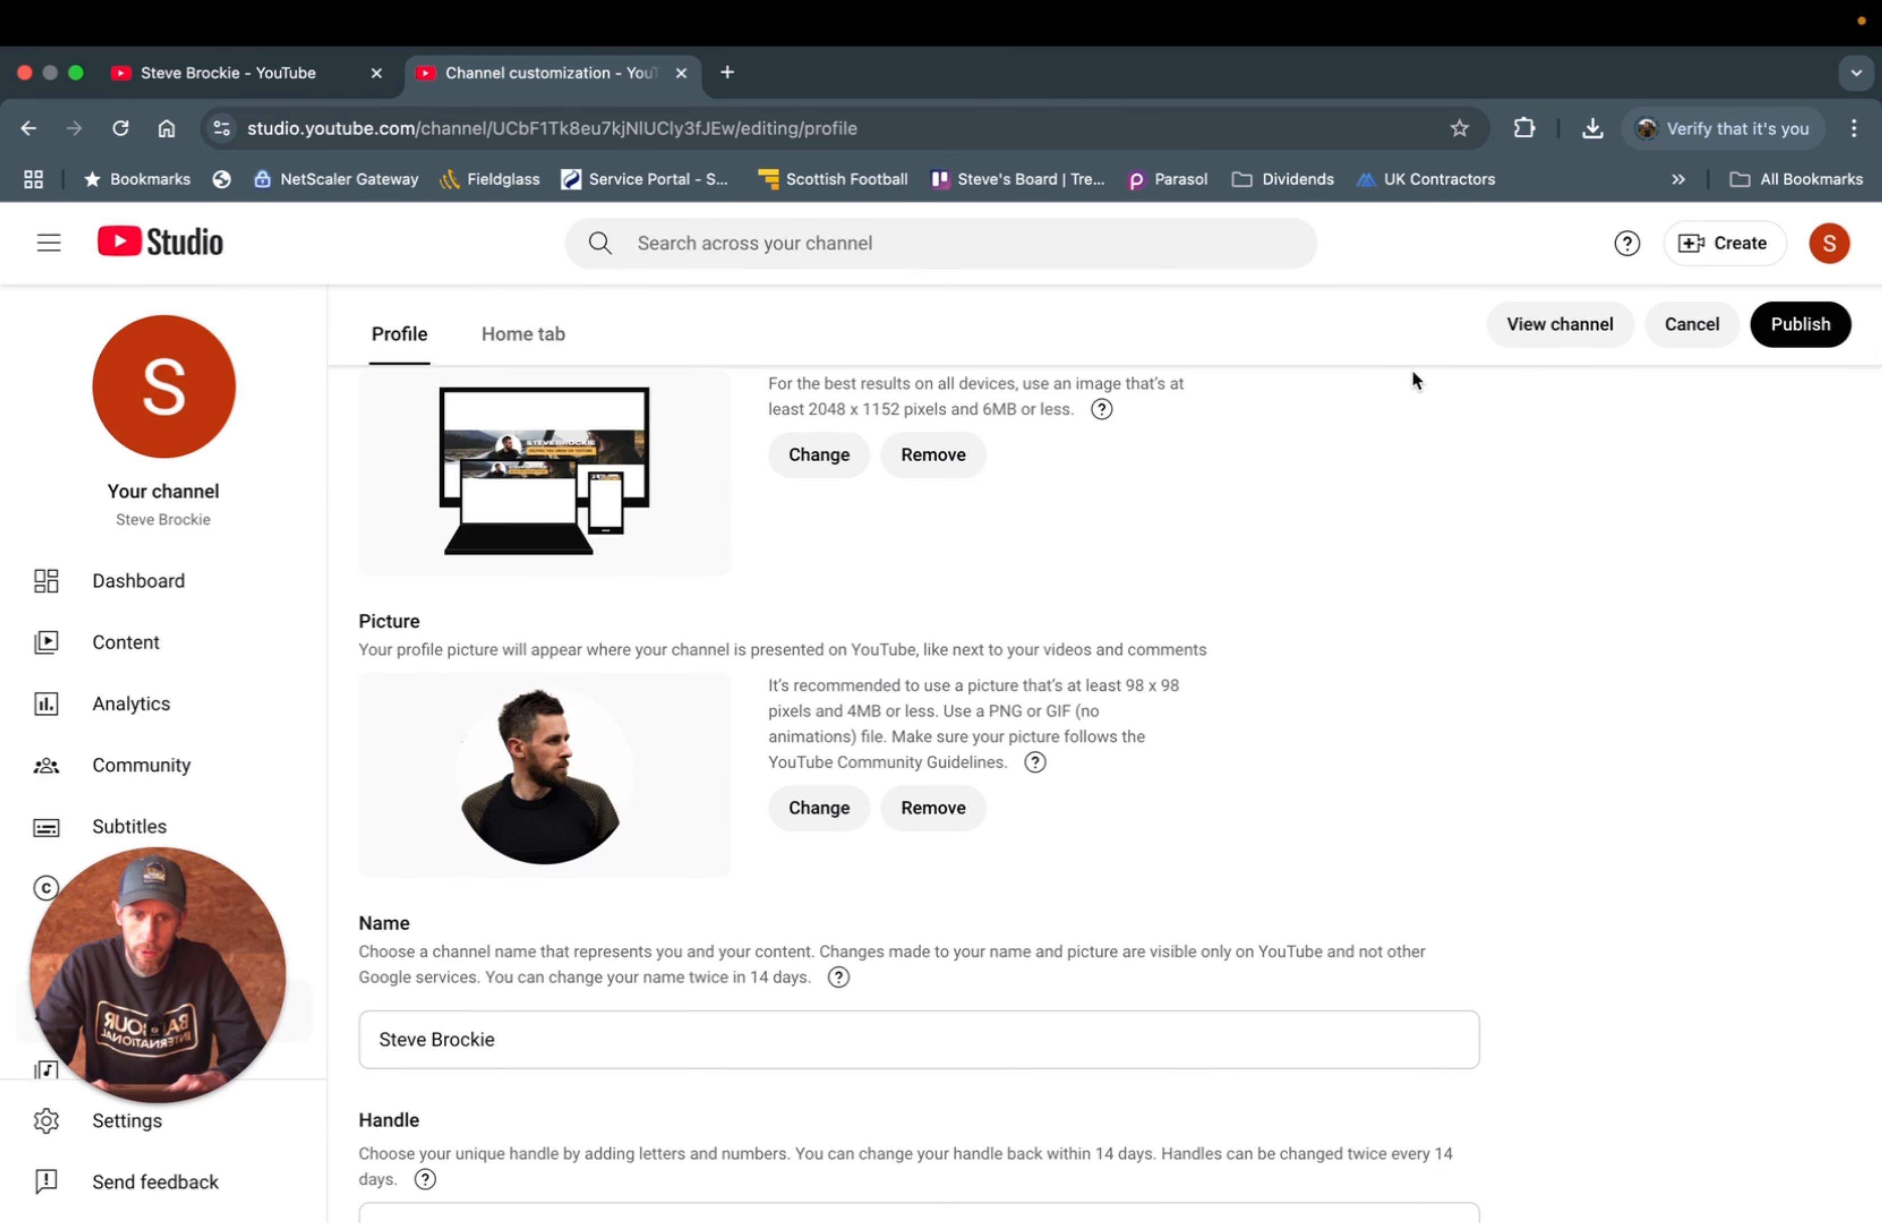
pyautogui.press('super+Tab')
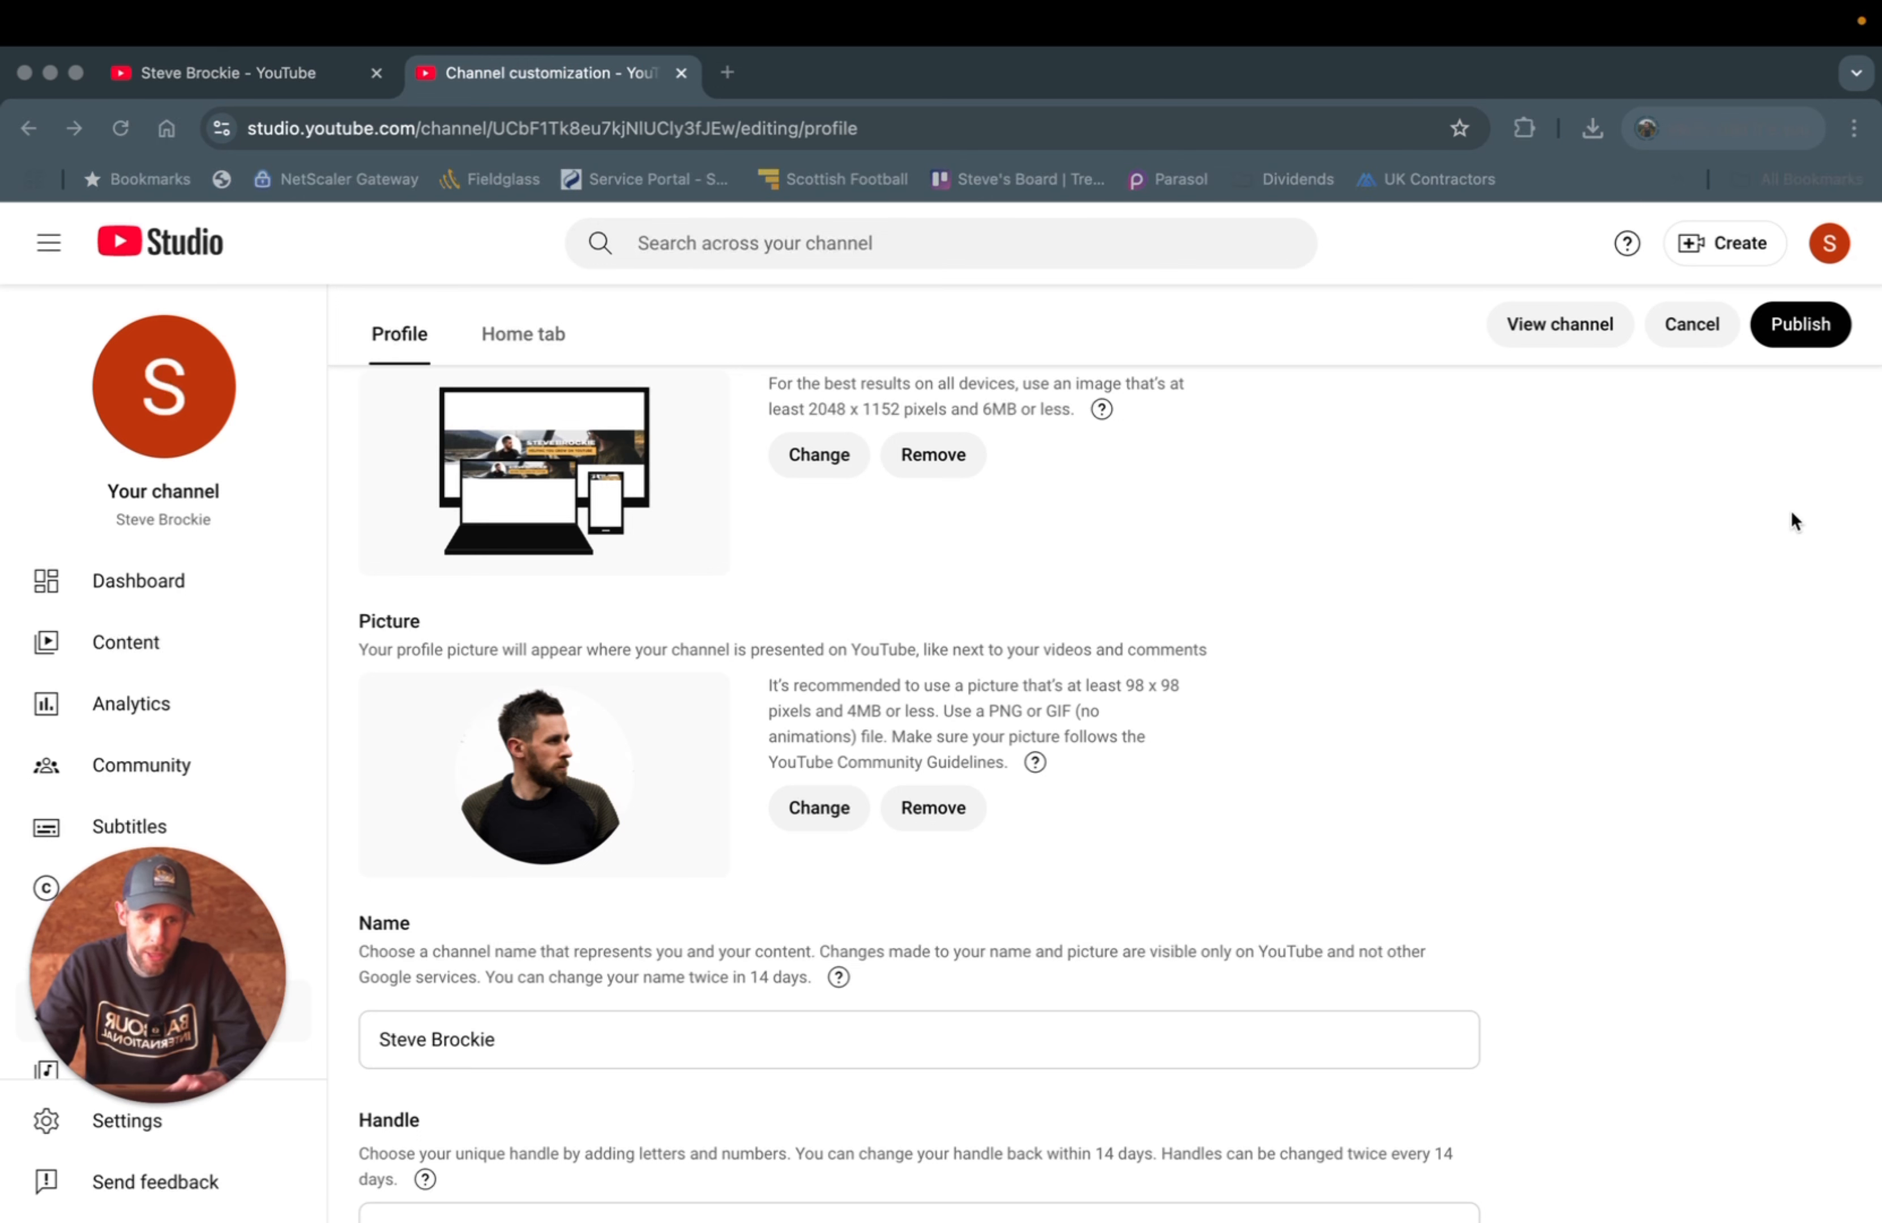
pyautogui.click(1797, 325)
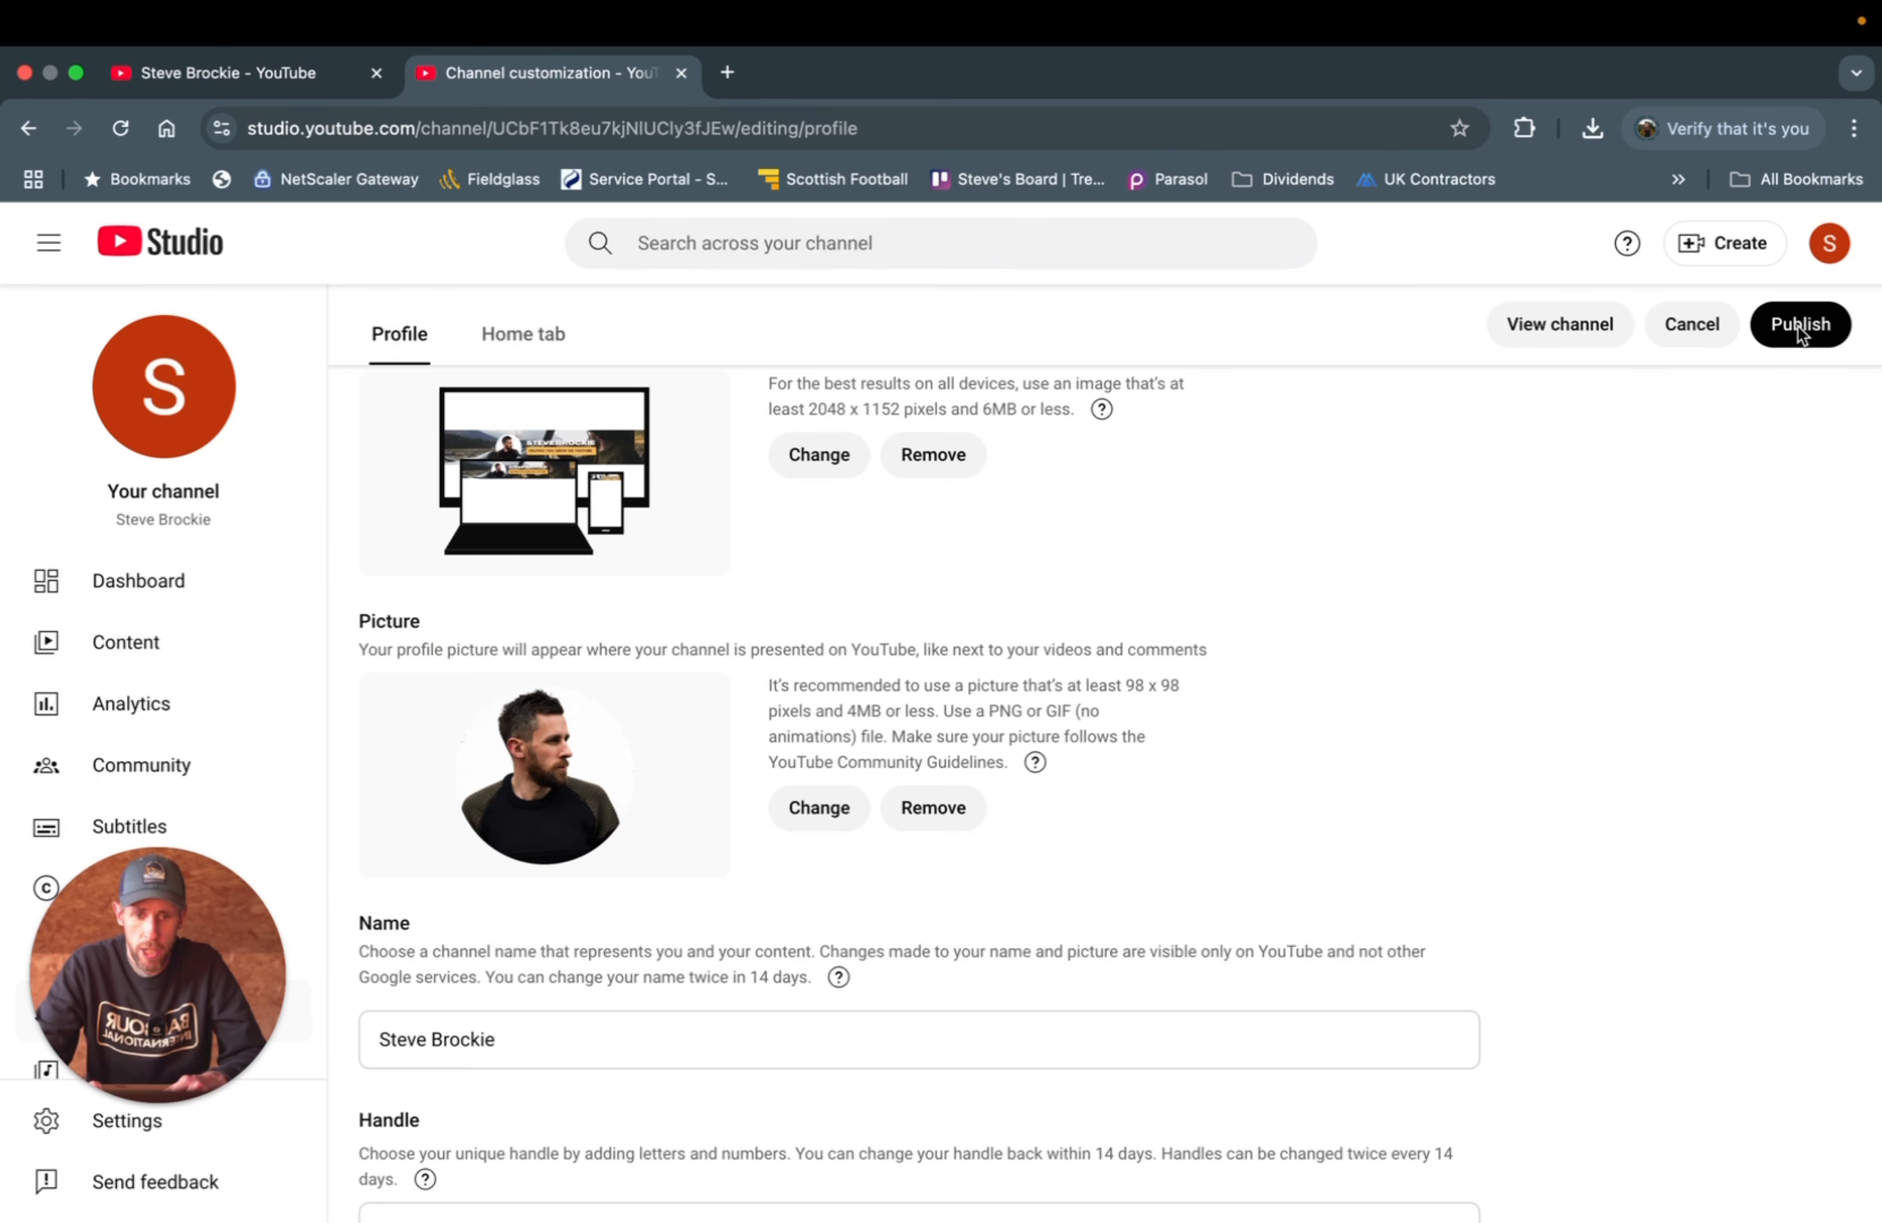
pyautogui.click(1789, 326)
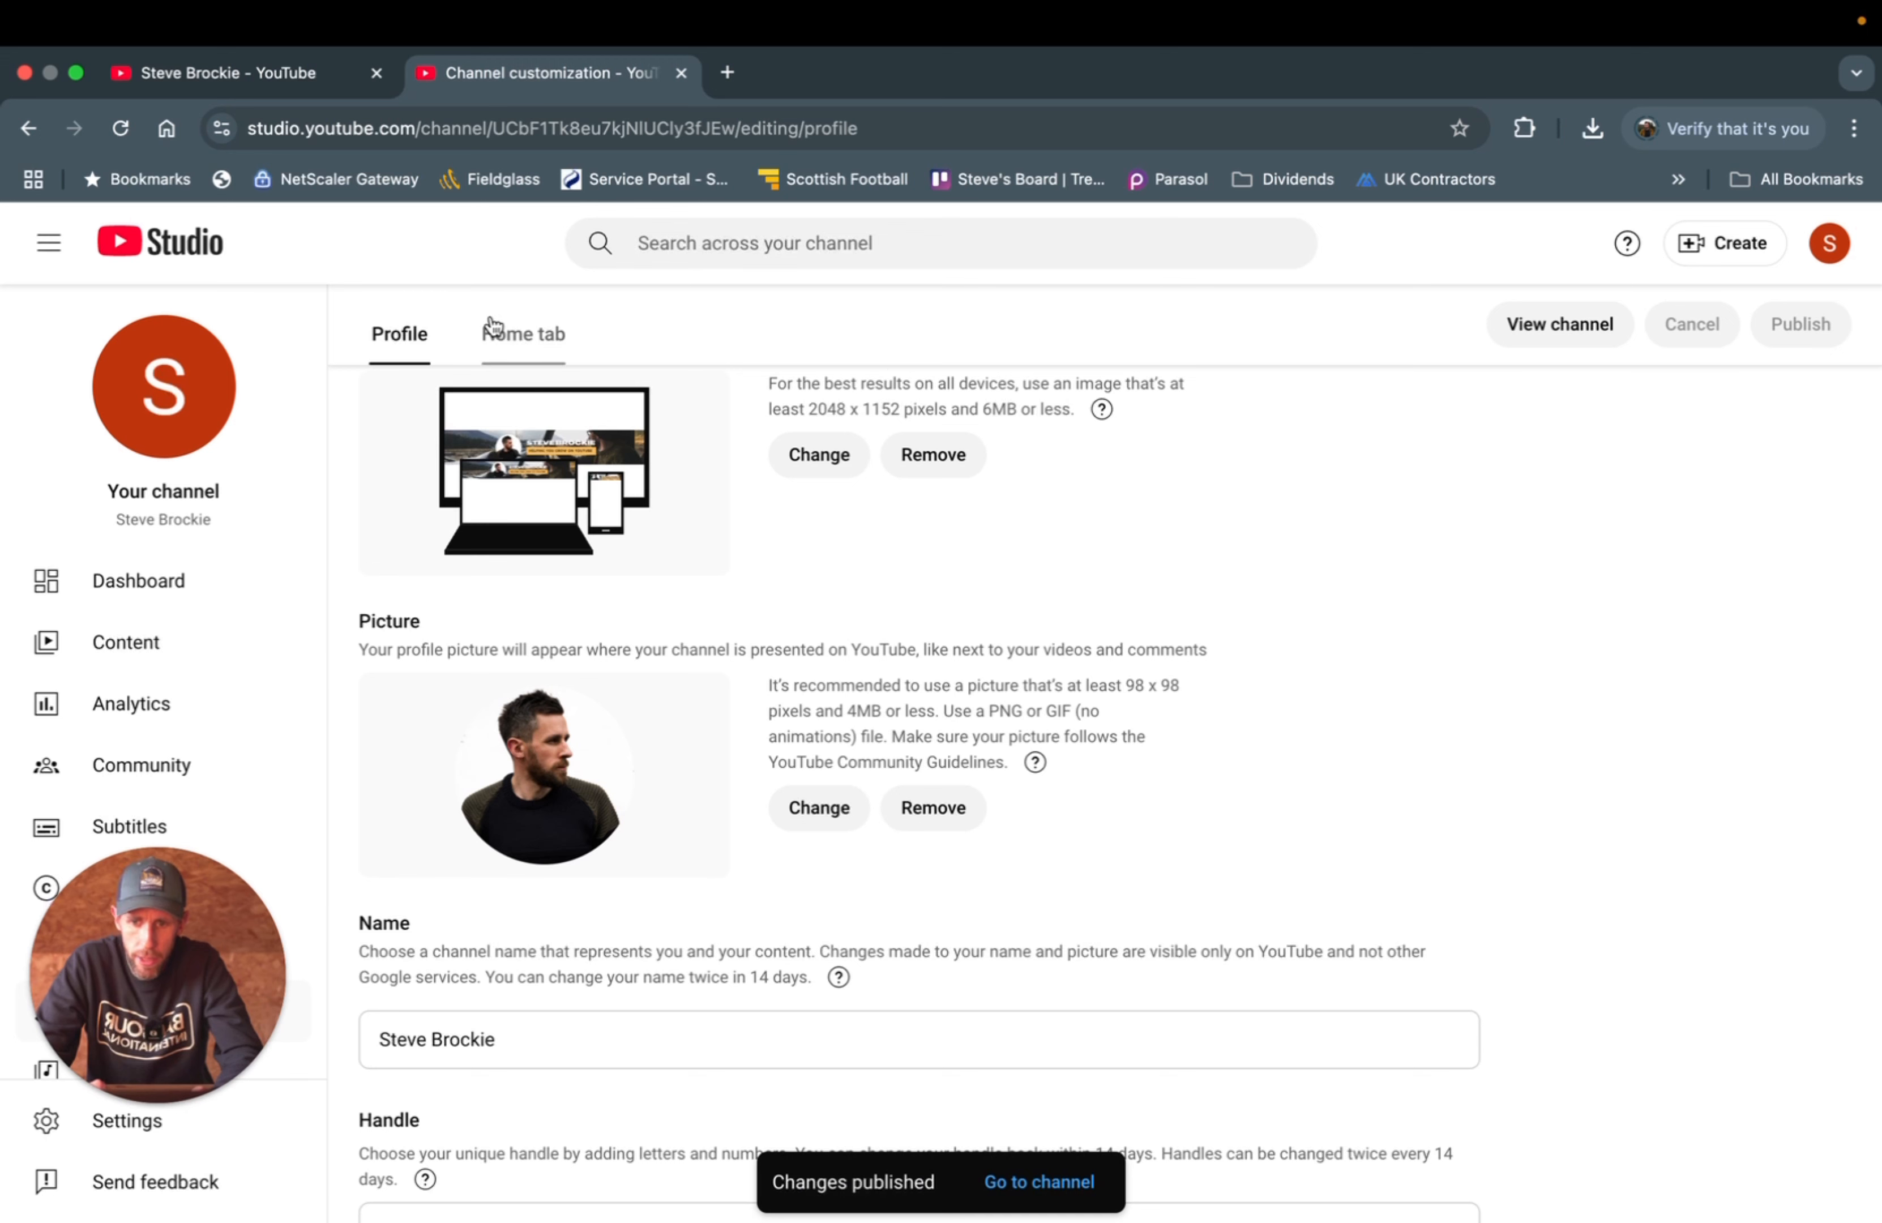
# - Turn on the Home tab and review its For You, Videos and Short videos sections
pyautogui.click(499, 337)
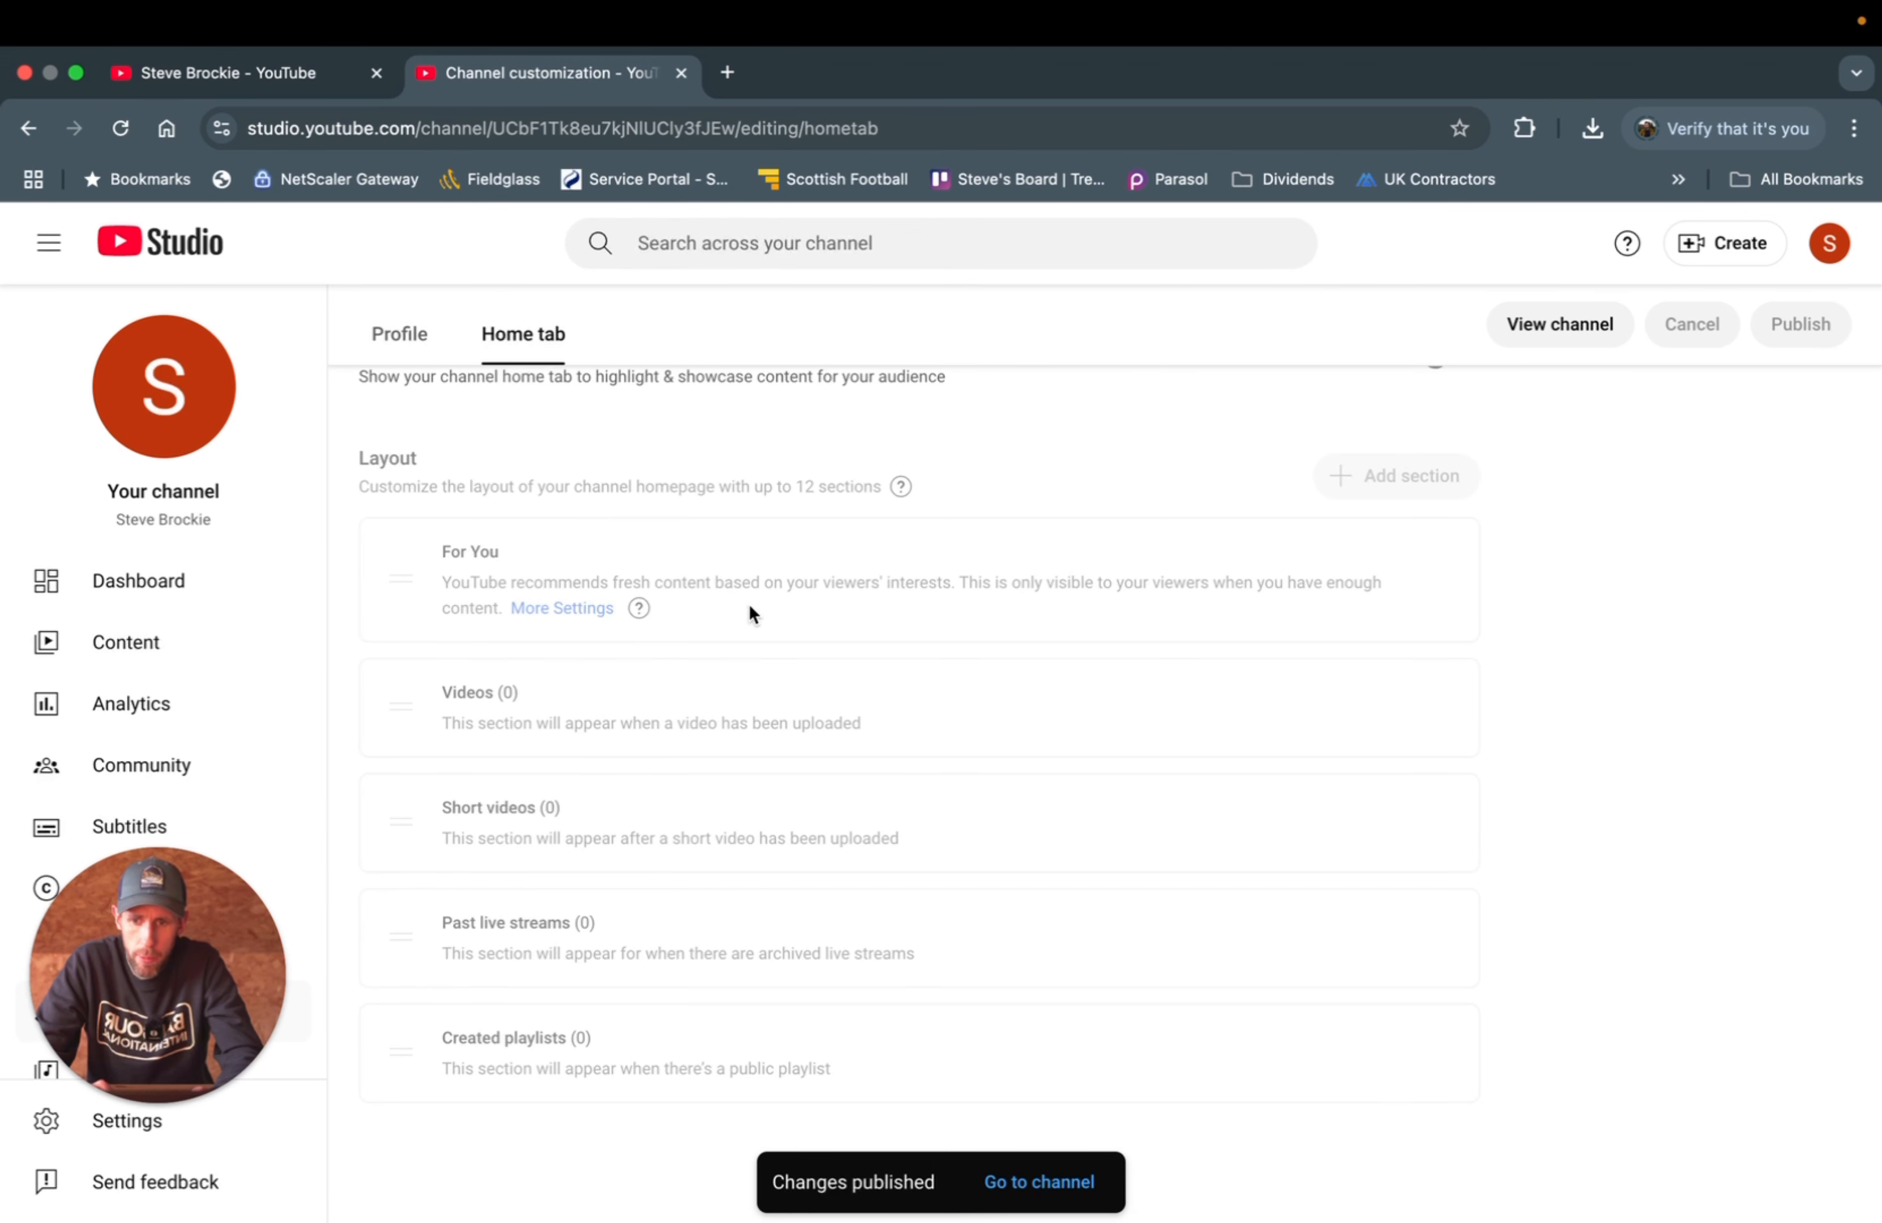
pyautogui.scroll(3, 748, 603)
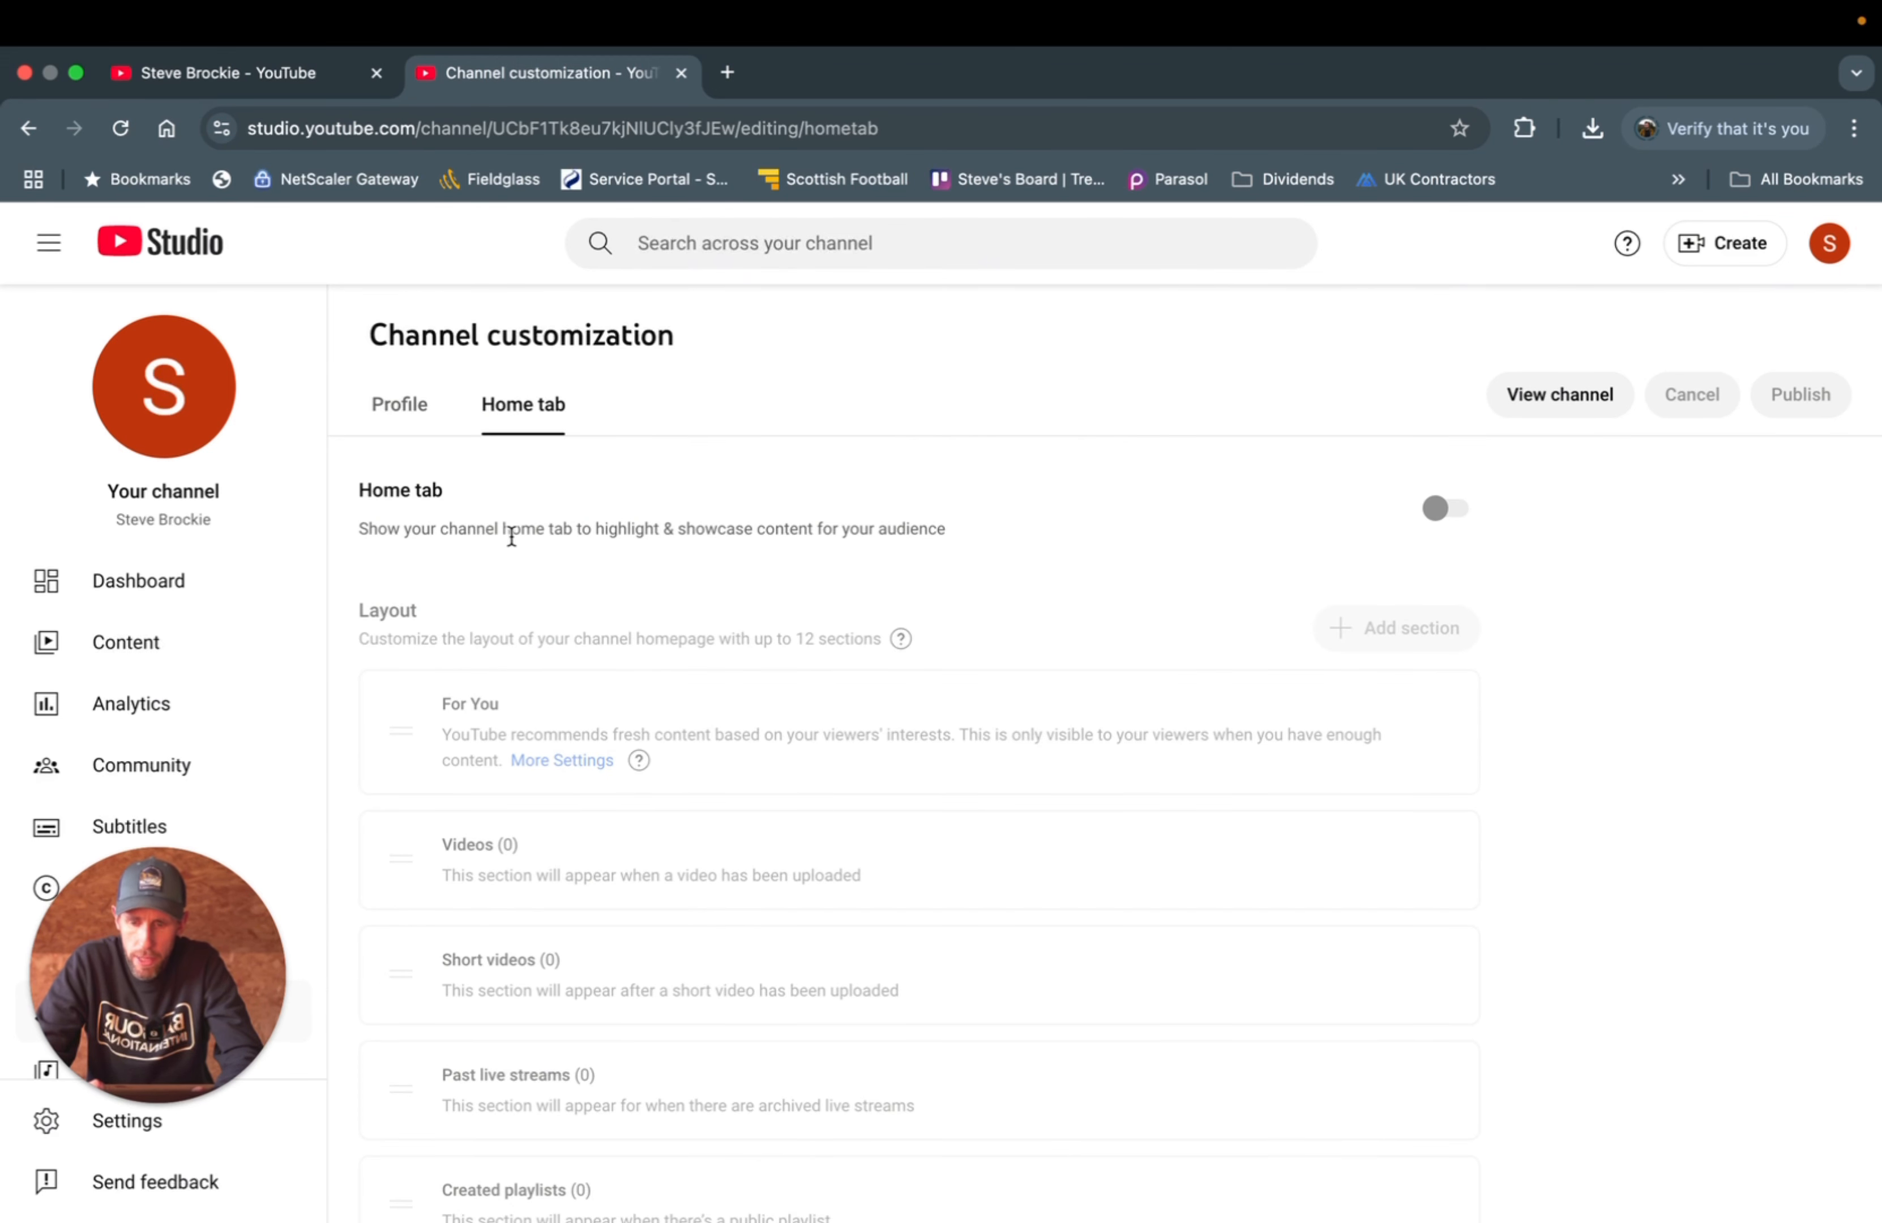
pyautogui.click(1438, 514)
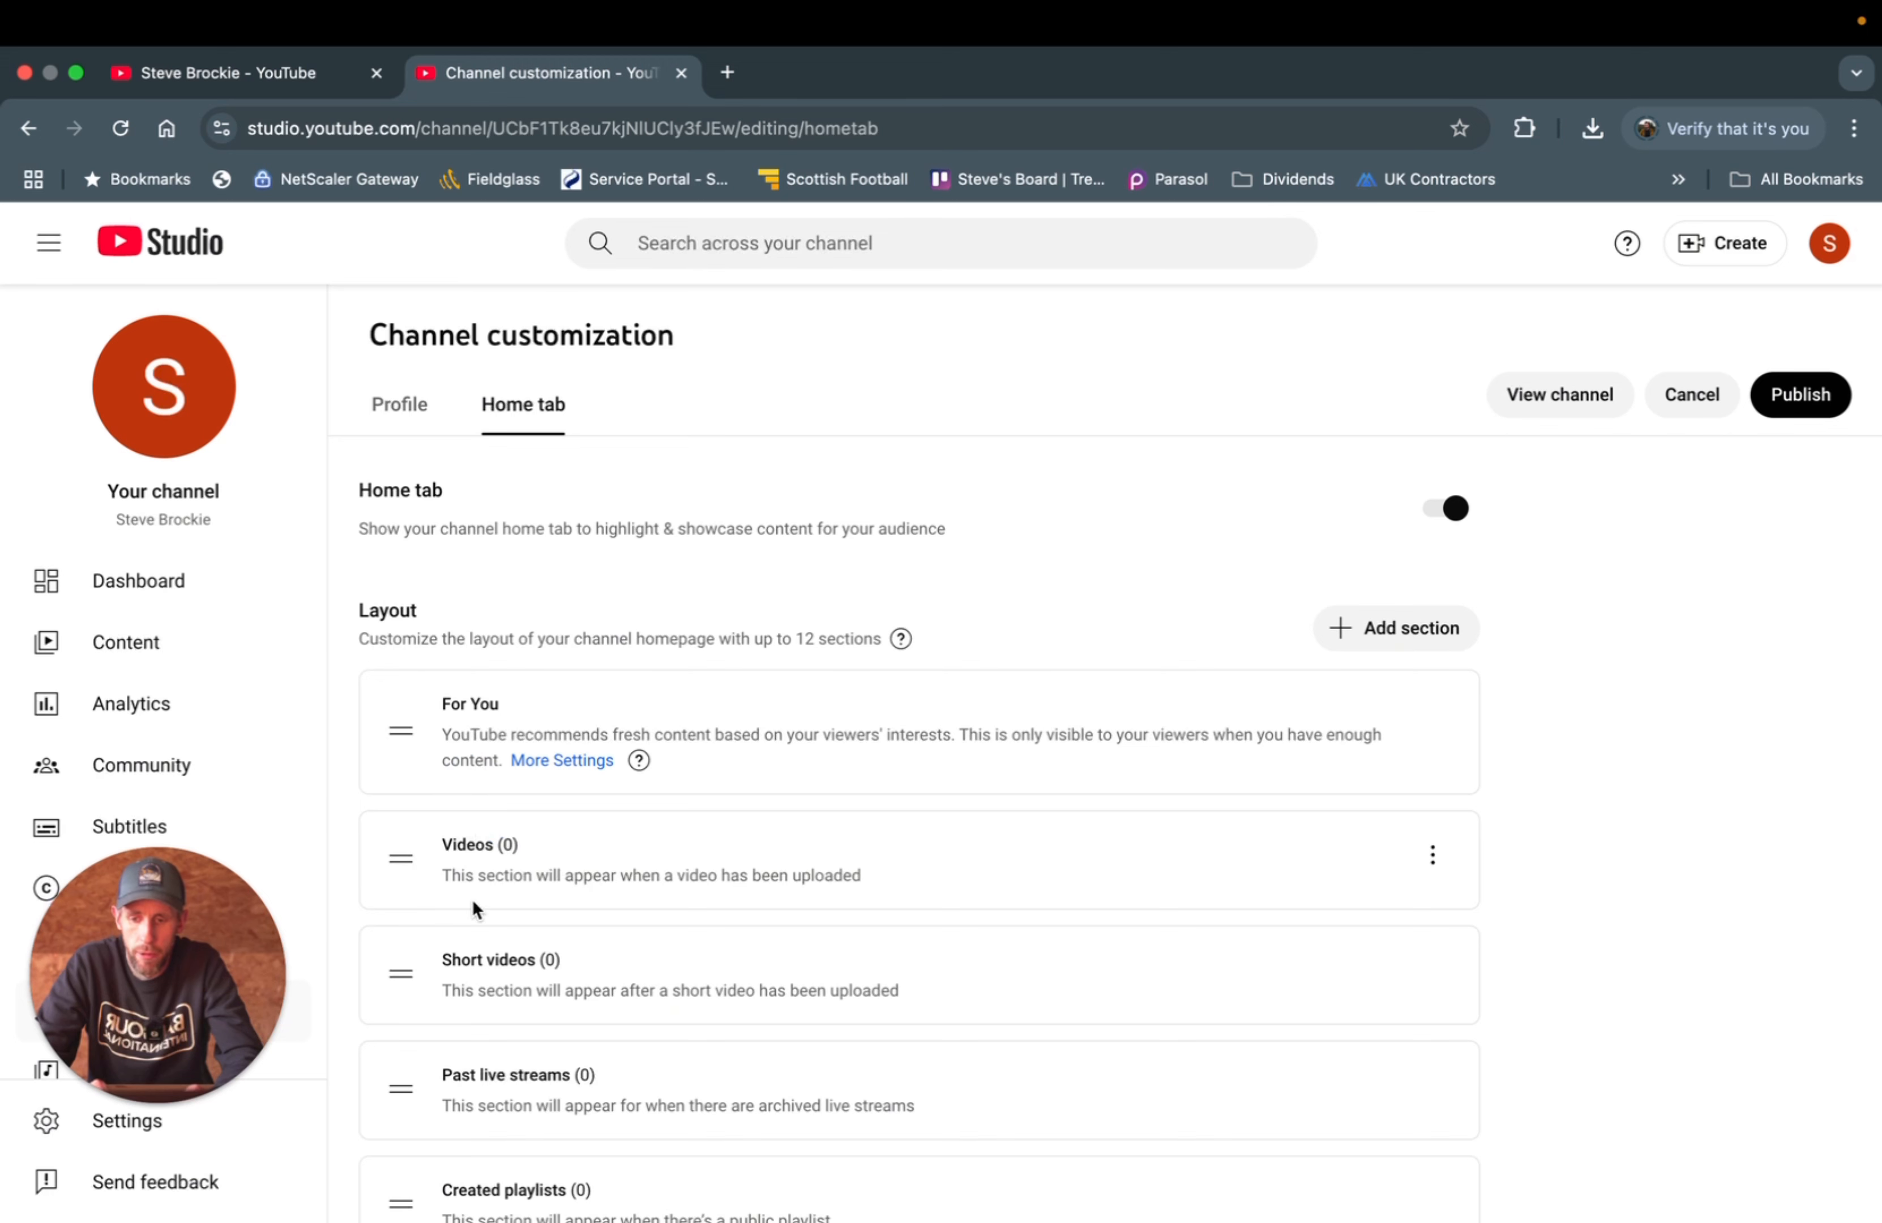
pyautogui.scroll(-2, 499, 933)
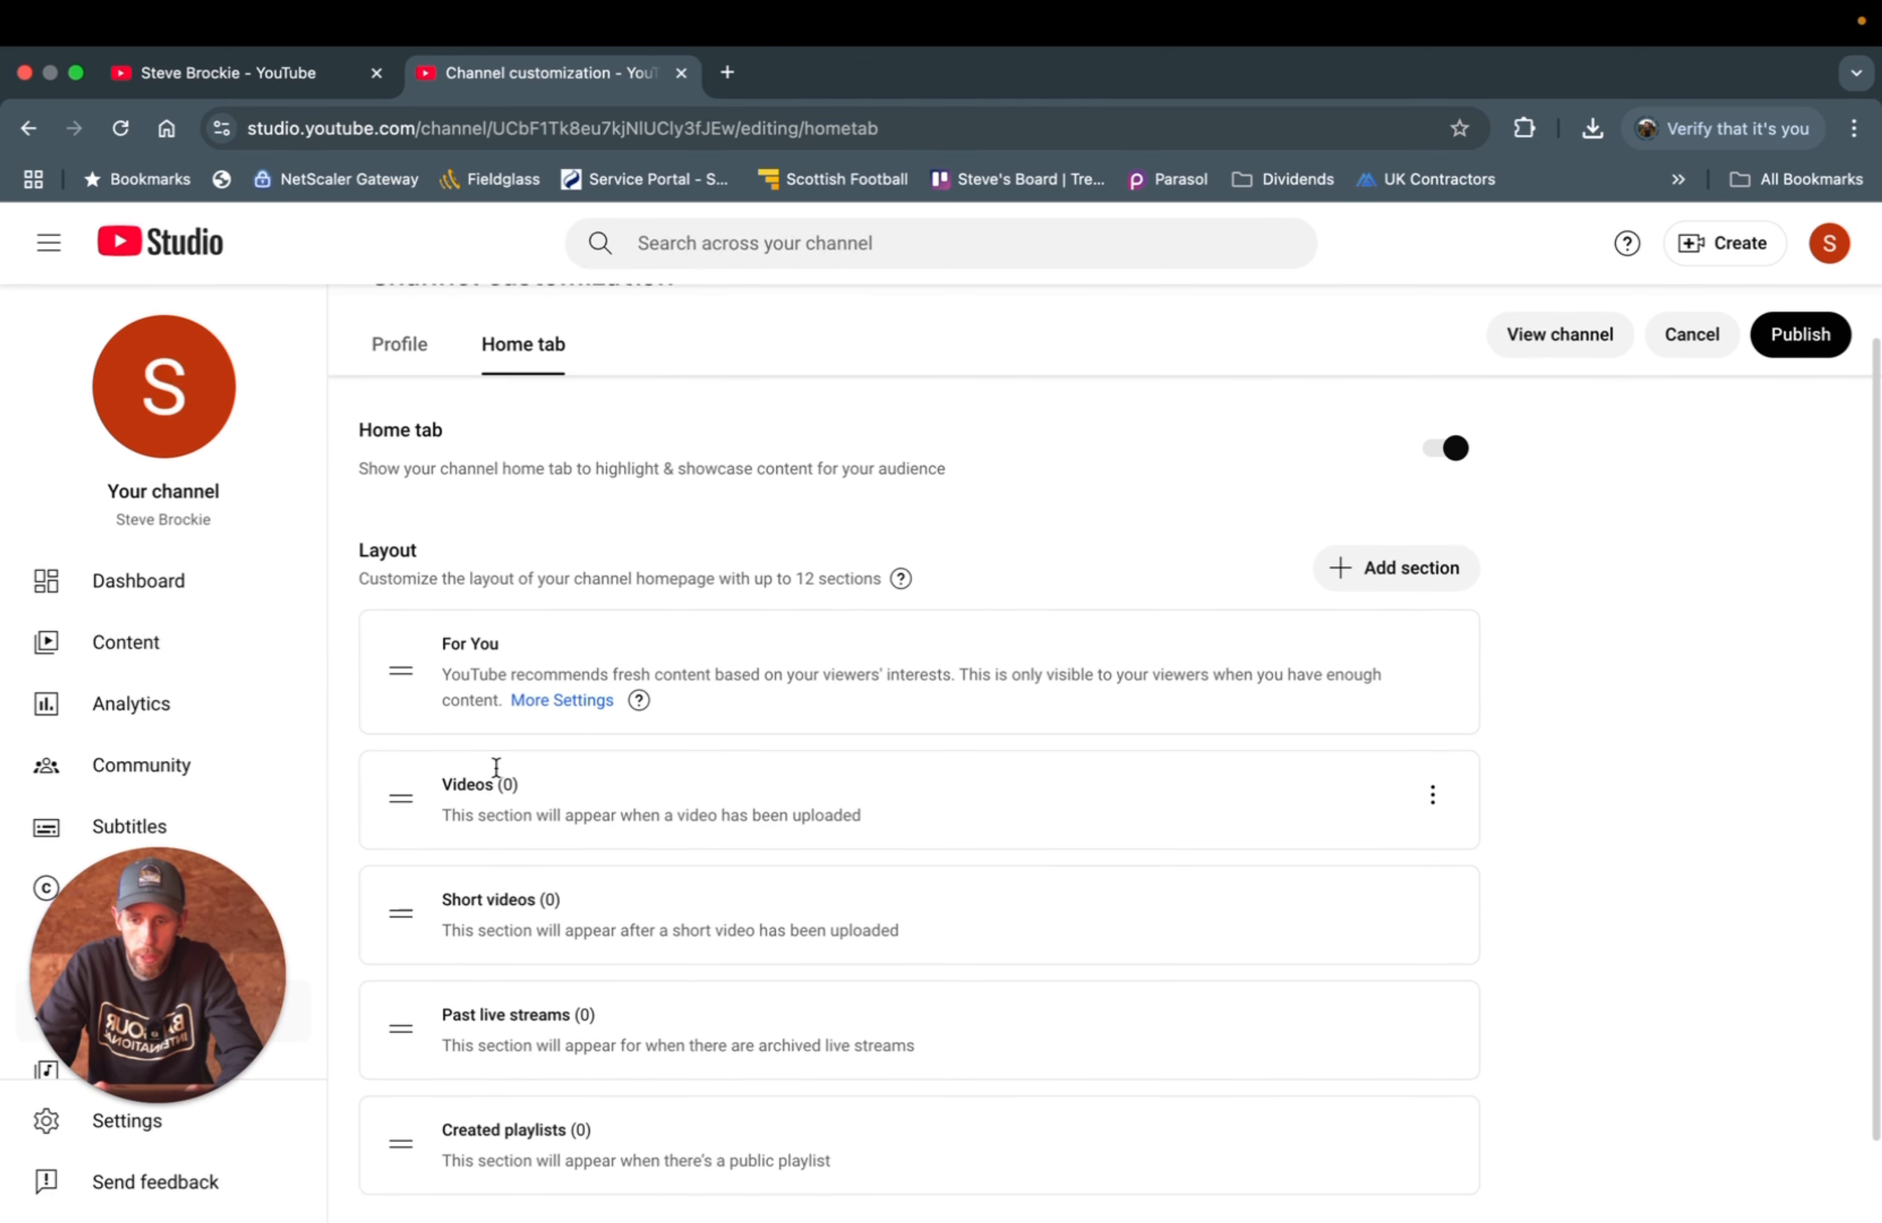
pyautogui.scroll(-3, 490, 802)
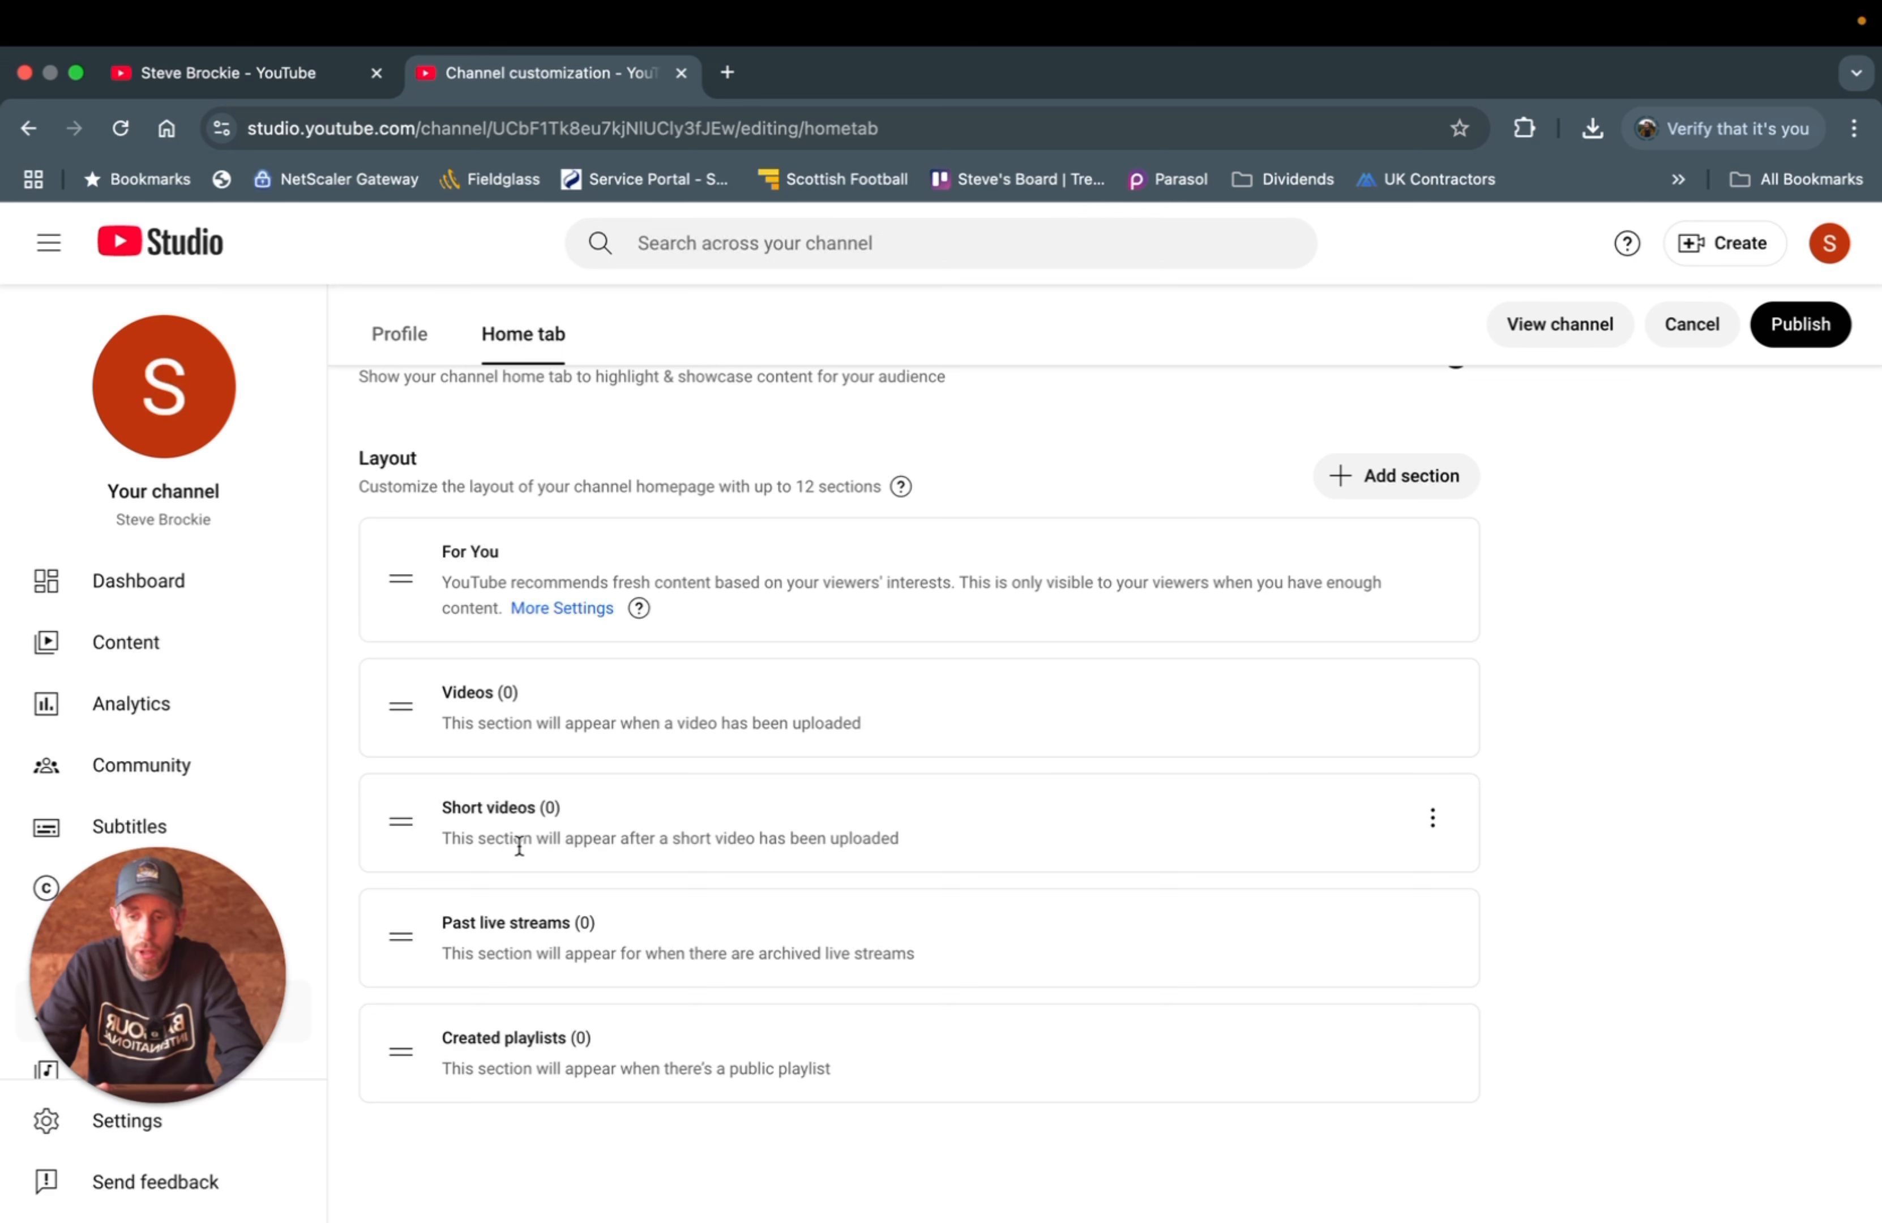
pyautogui.scroll(3, 484, 736)
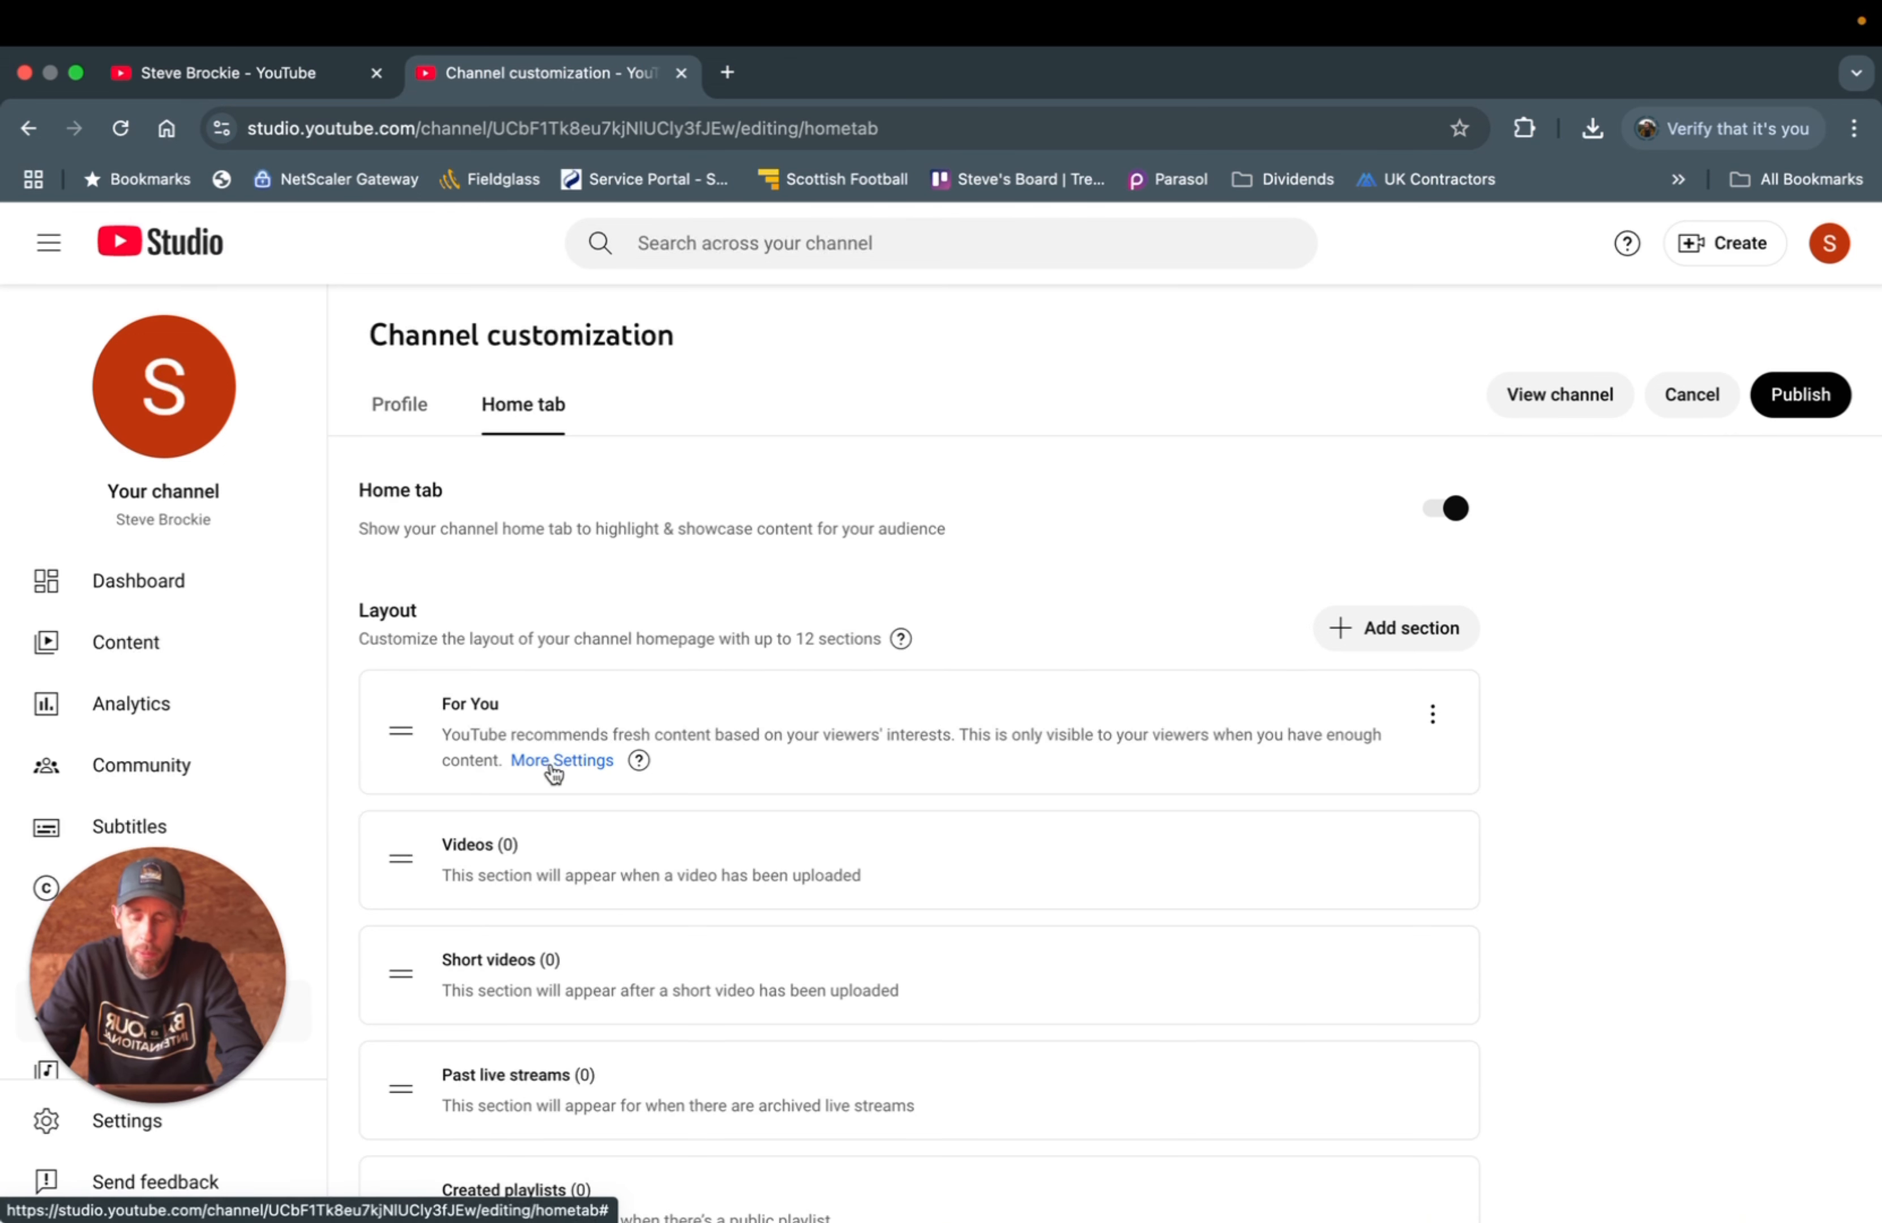
pyautogui.click(1382, 632)
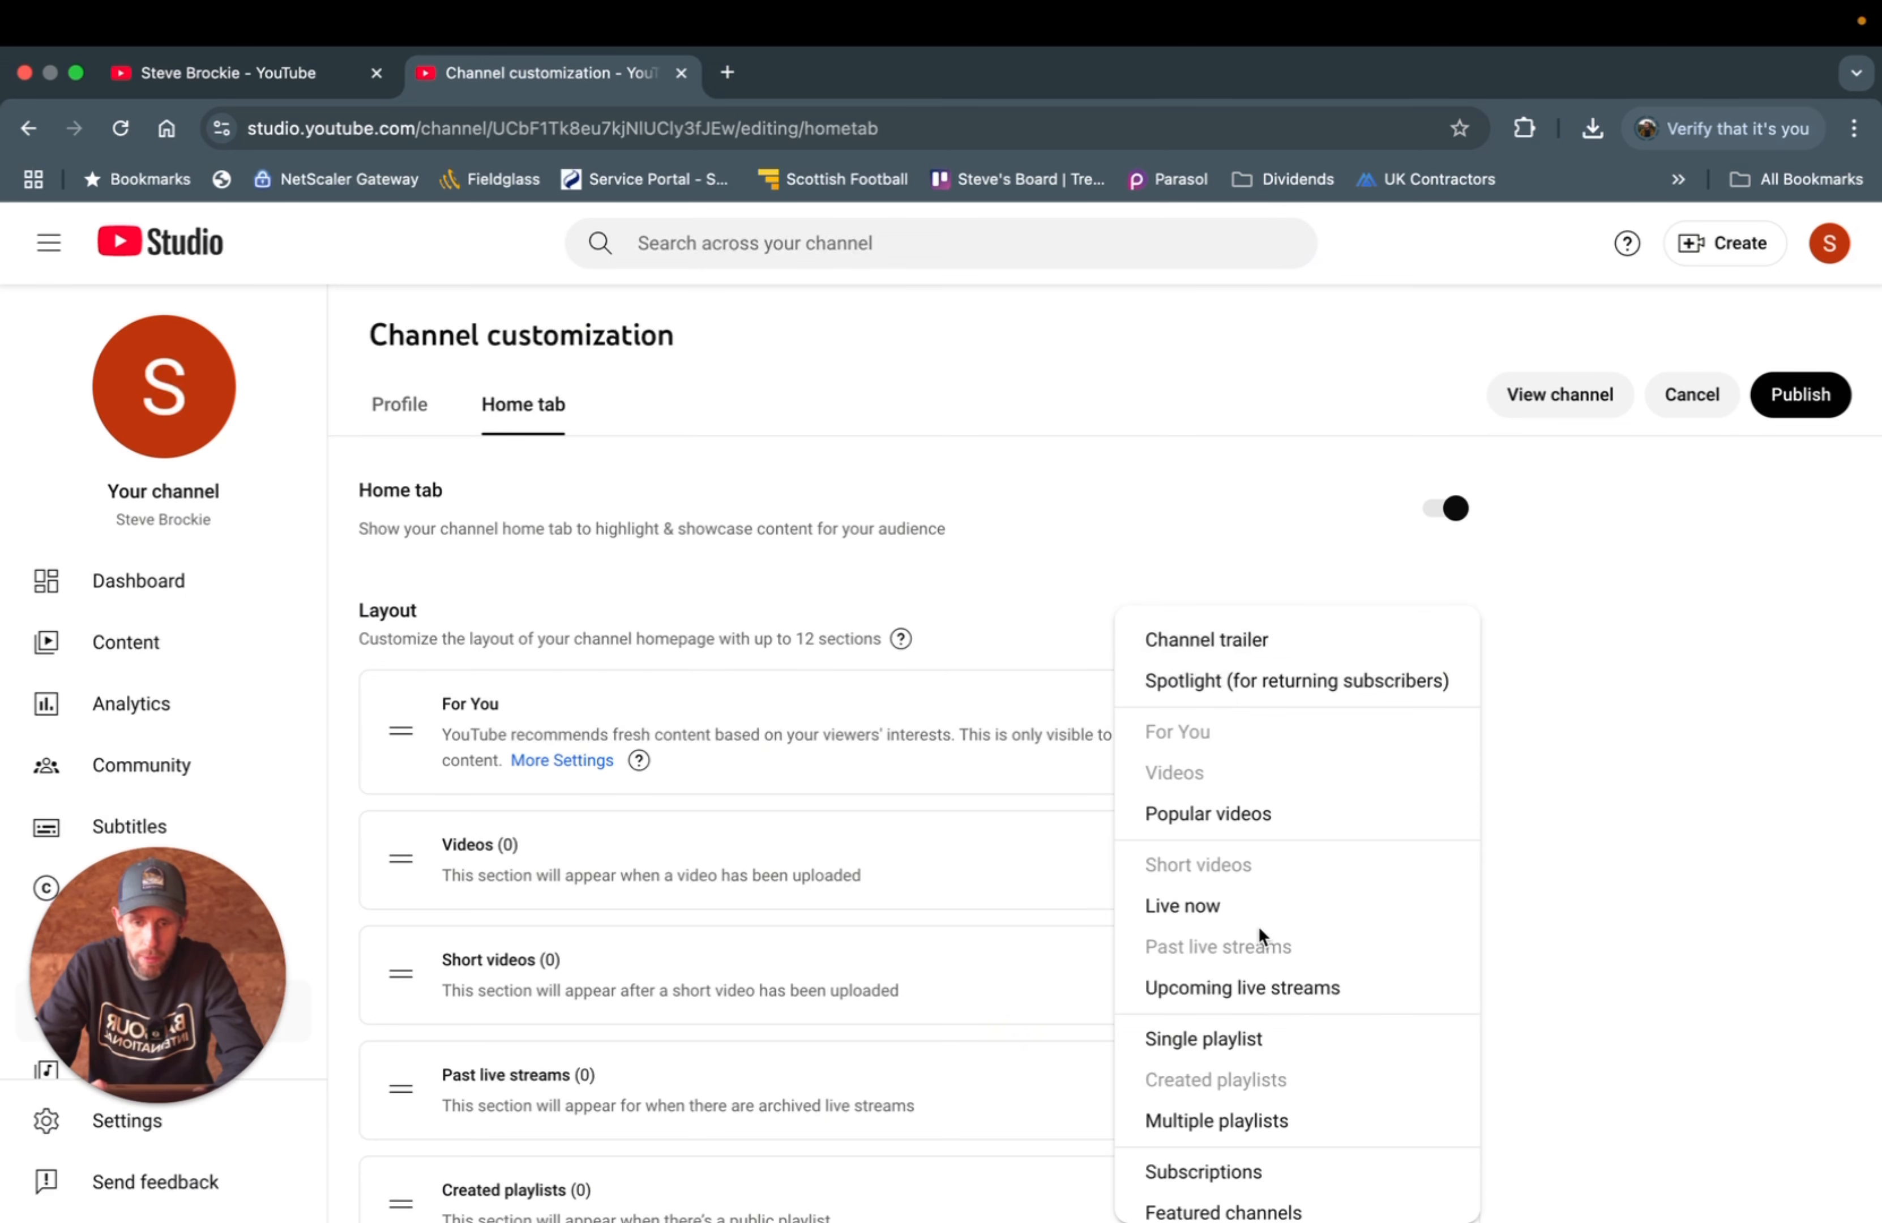
pyautogui.scroll(-2, 1262, 934)
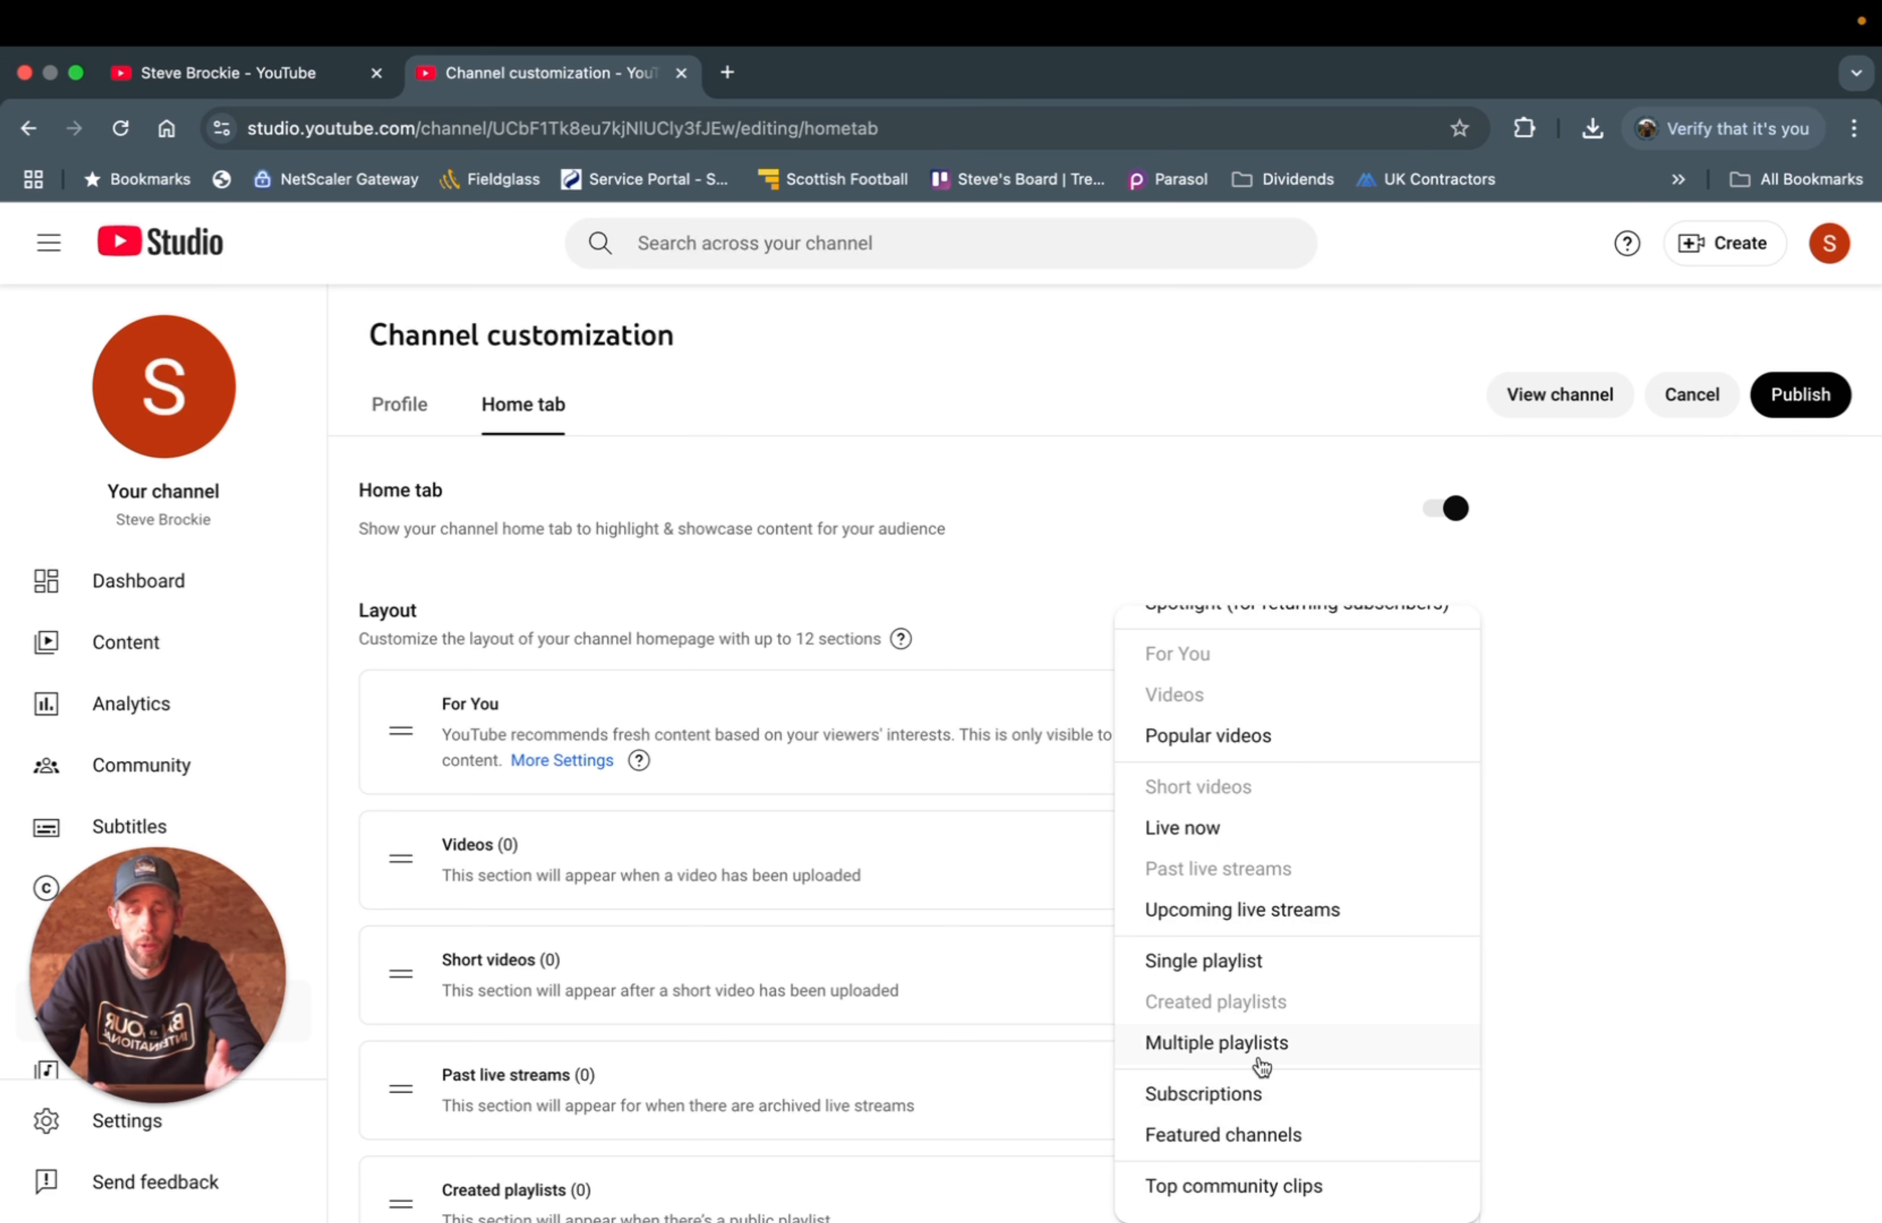
pyautogui.click(1562, 760)
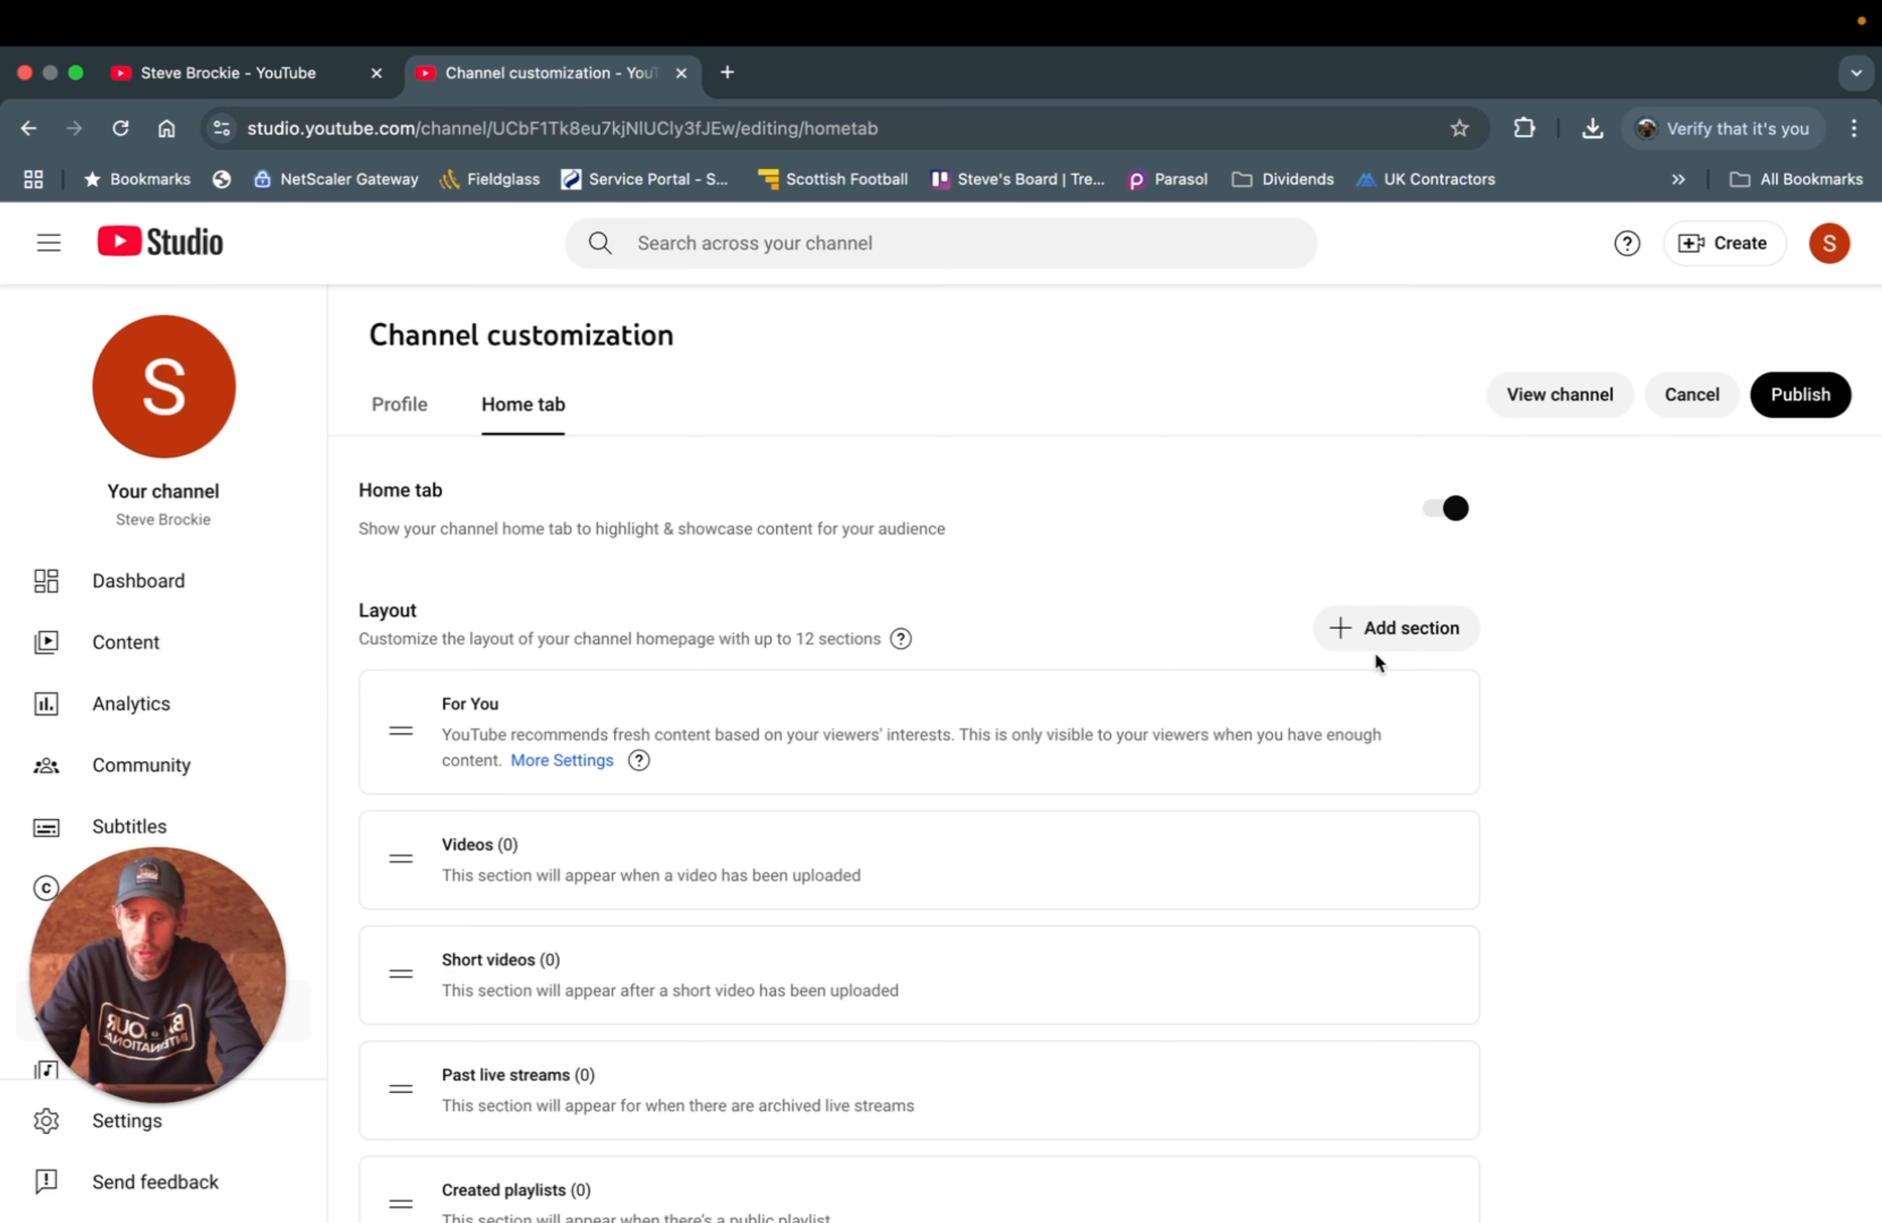
# - Open the public channel page in a new browser tab
pyautogui.click(1549, 397)
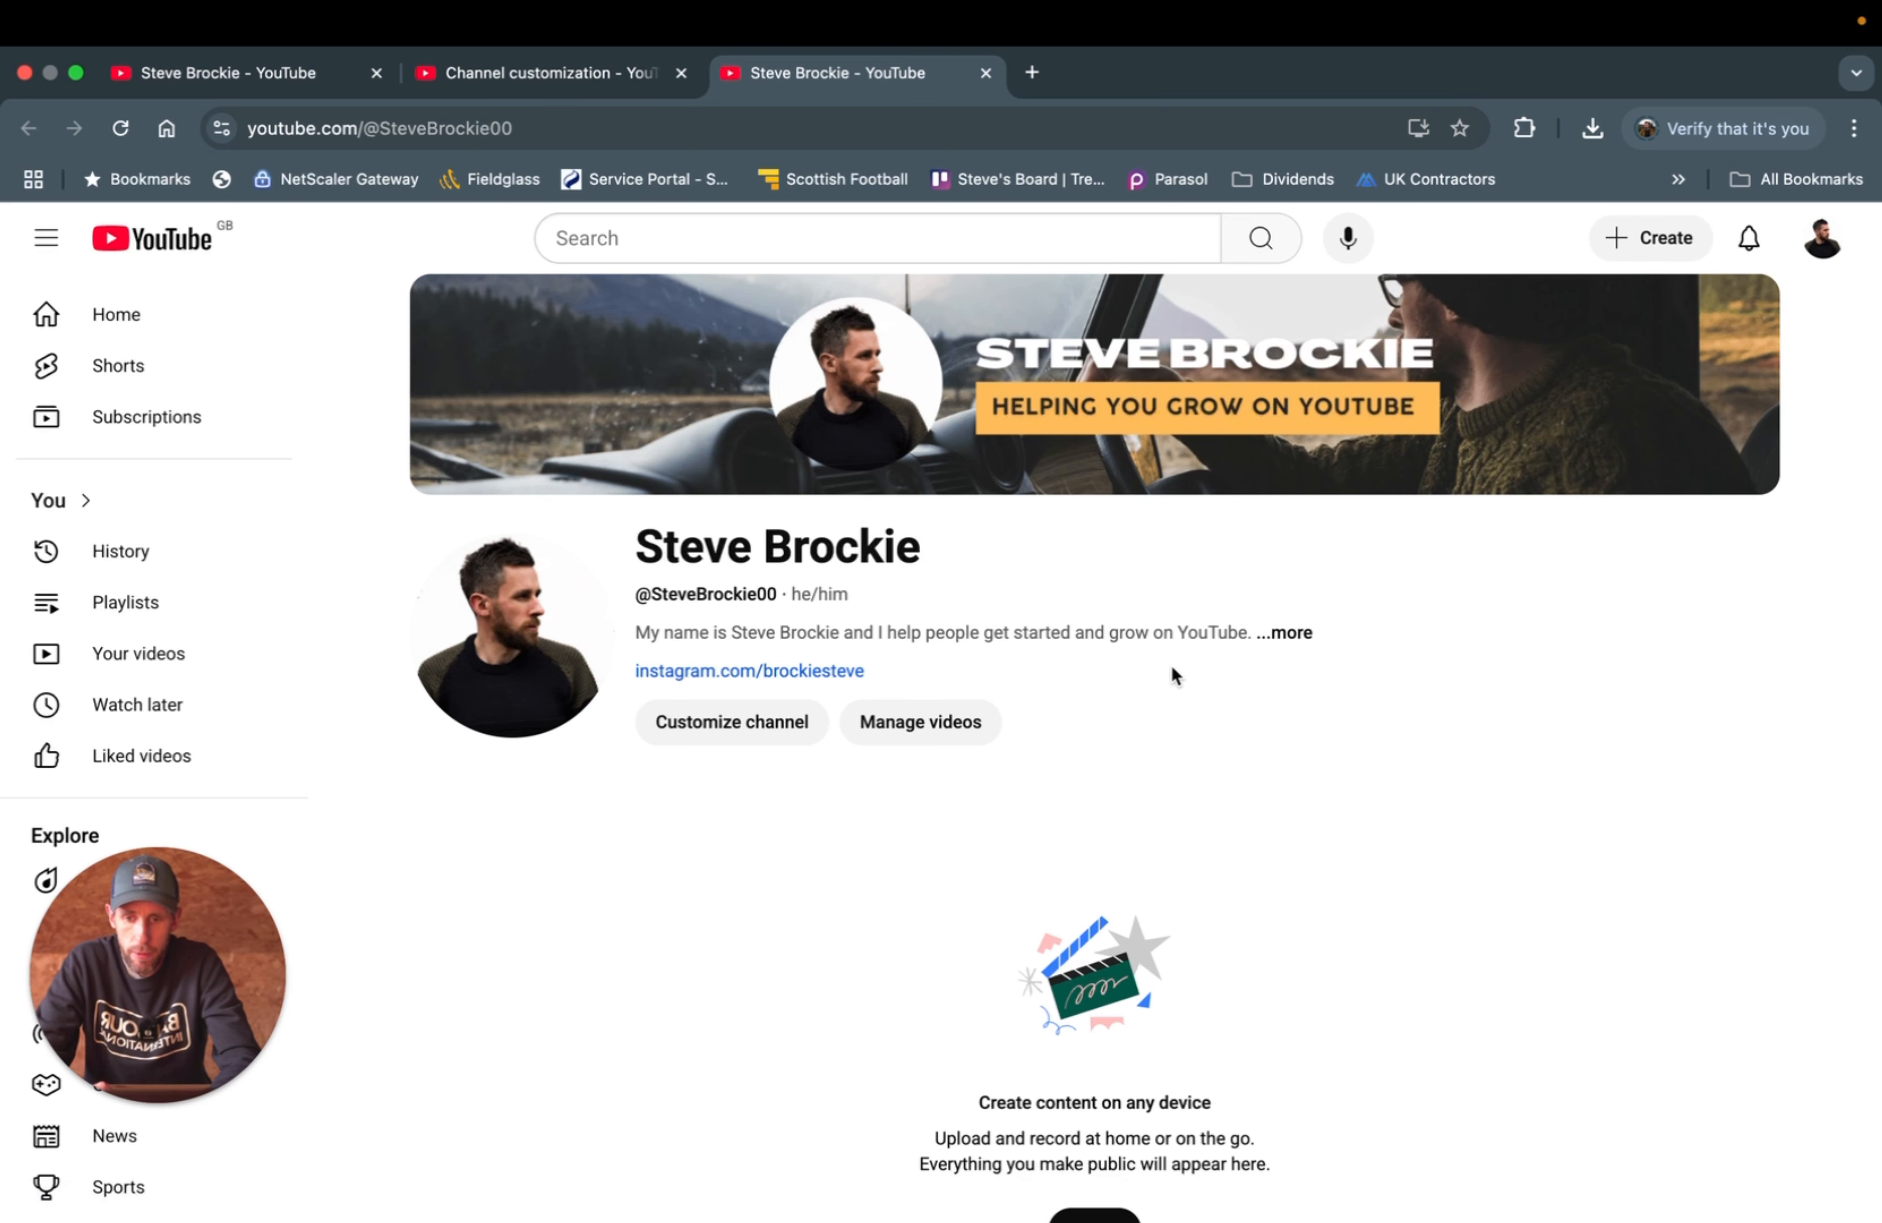
# - Review the channel's full About details, then return to the Channel customization tab
pyautogui.click(1291, 634)
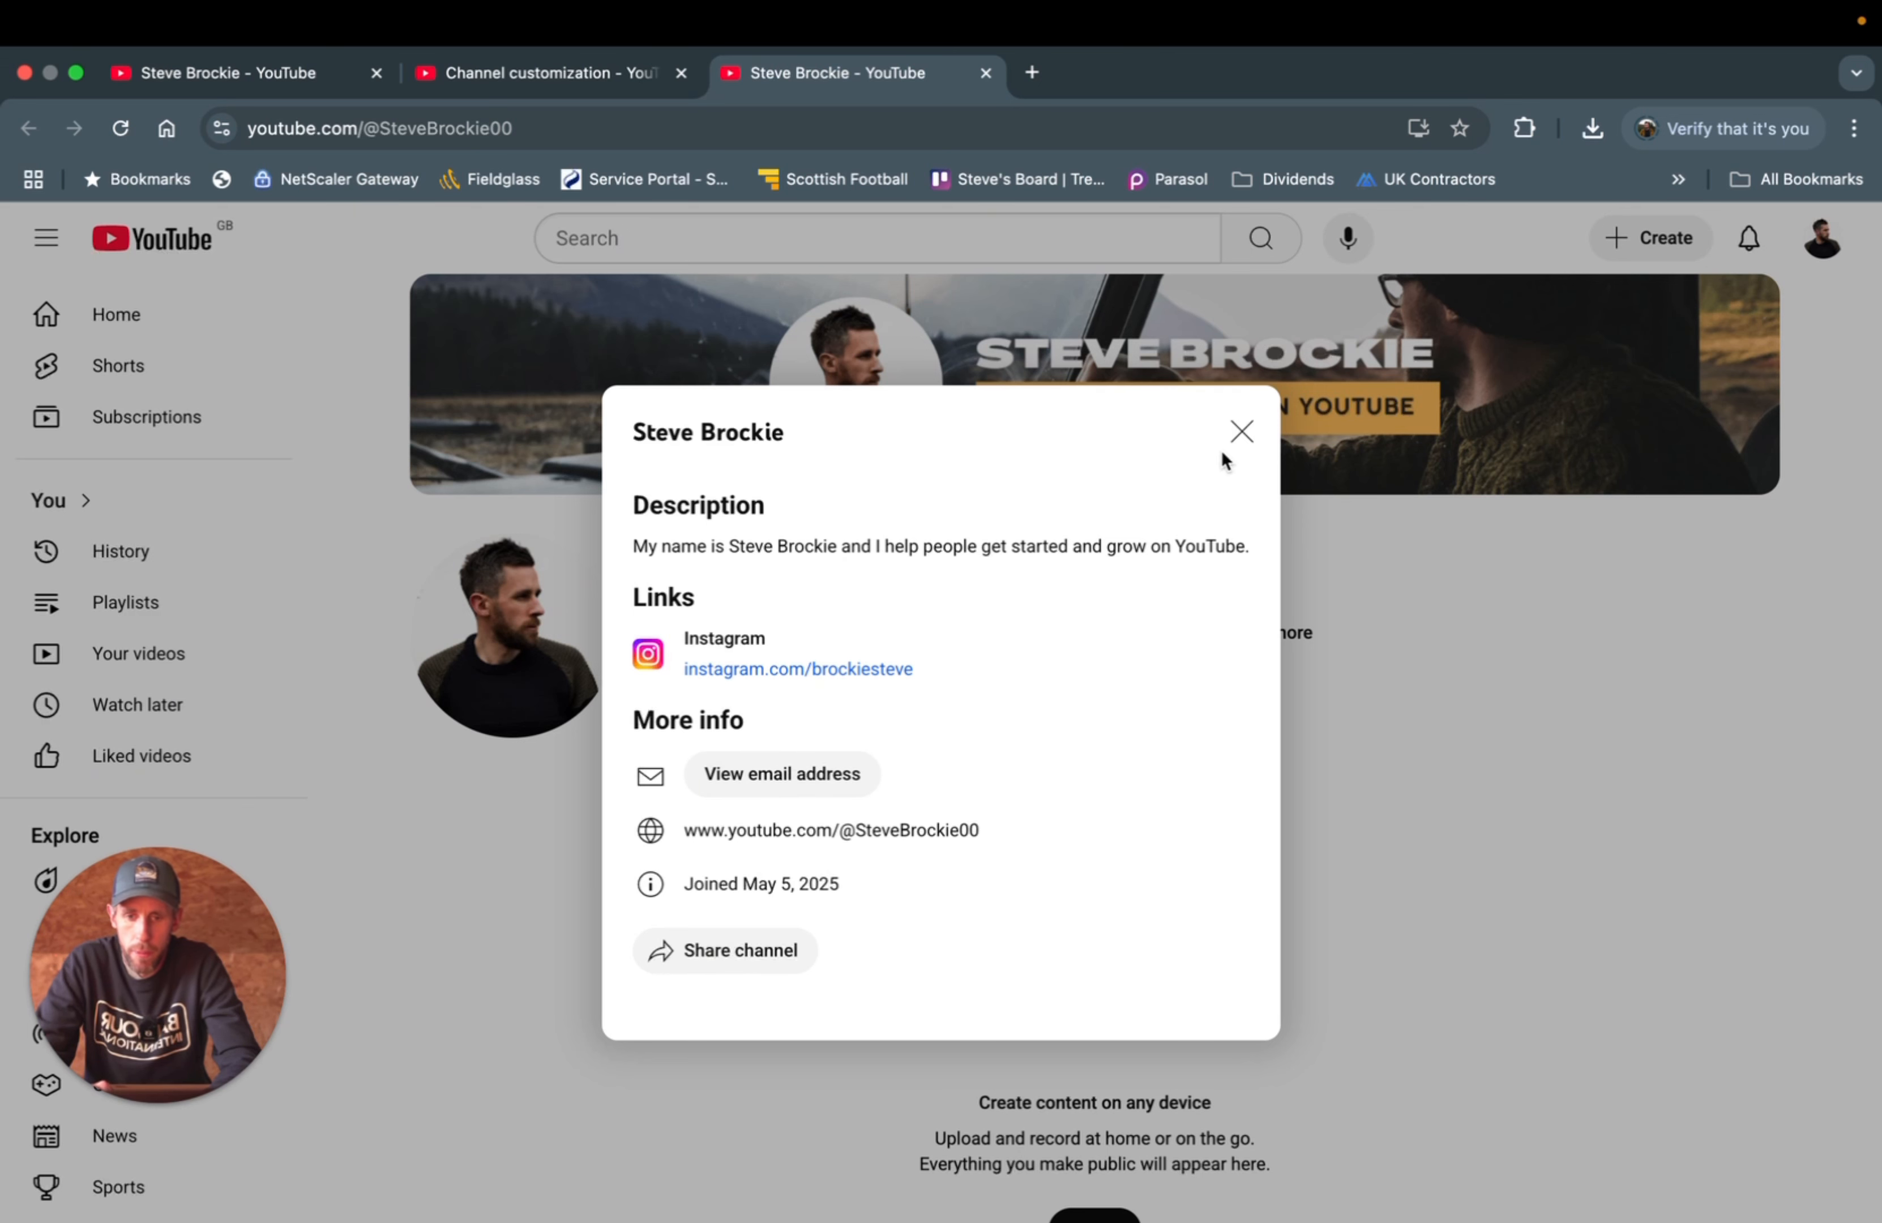
pyautogui.click(1242, 431)
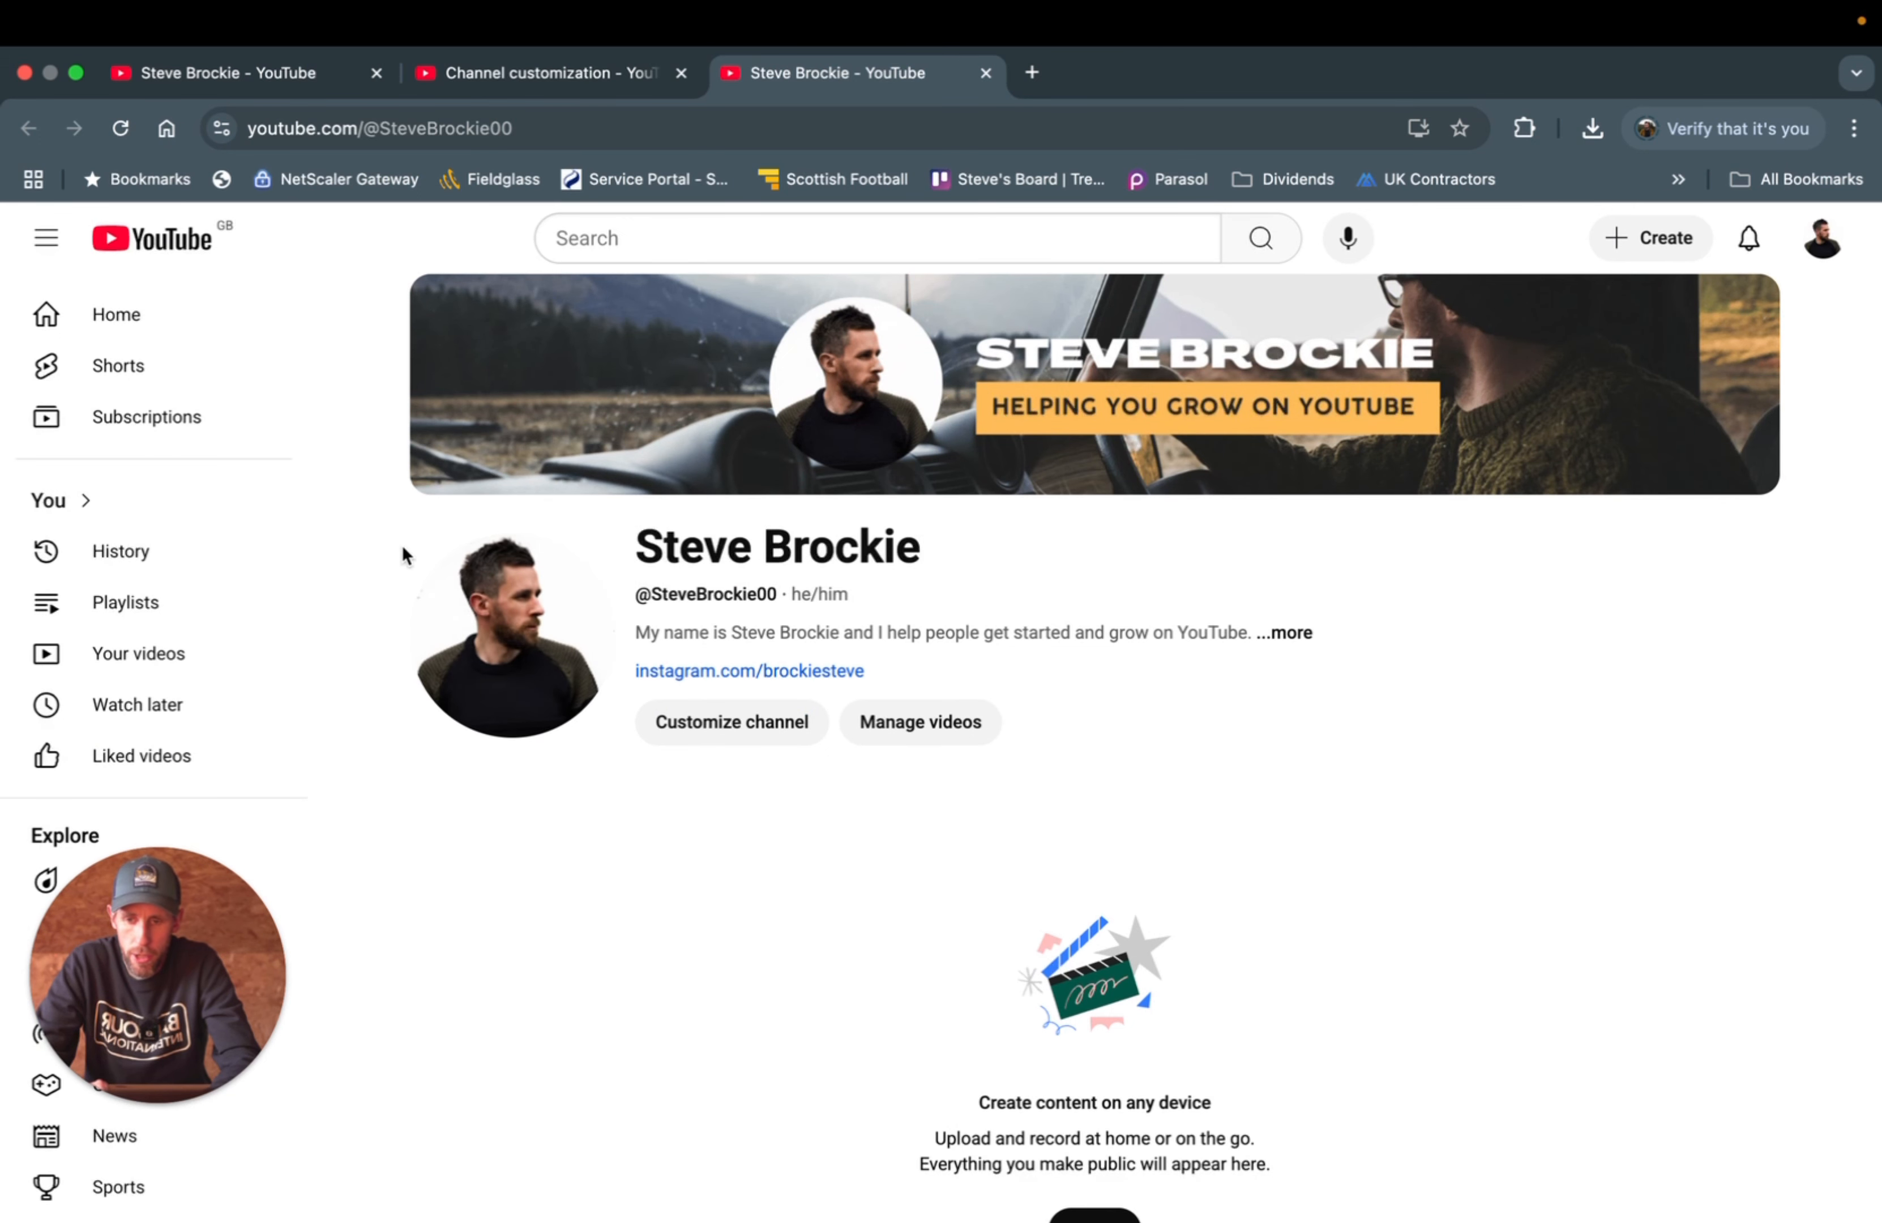
pyautogui.click(587, 75)
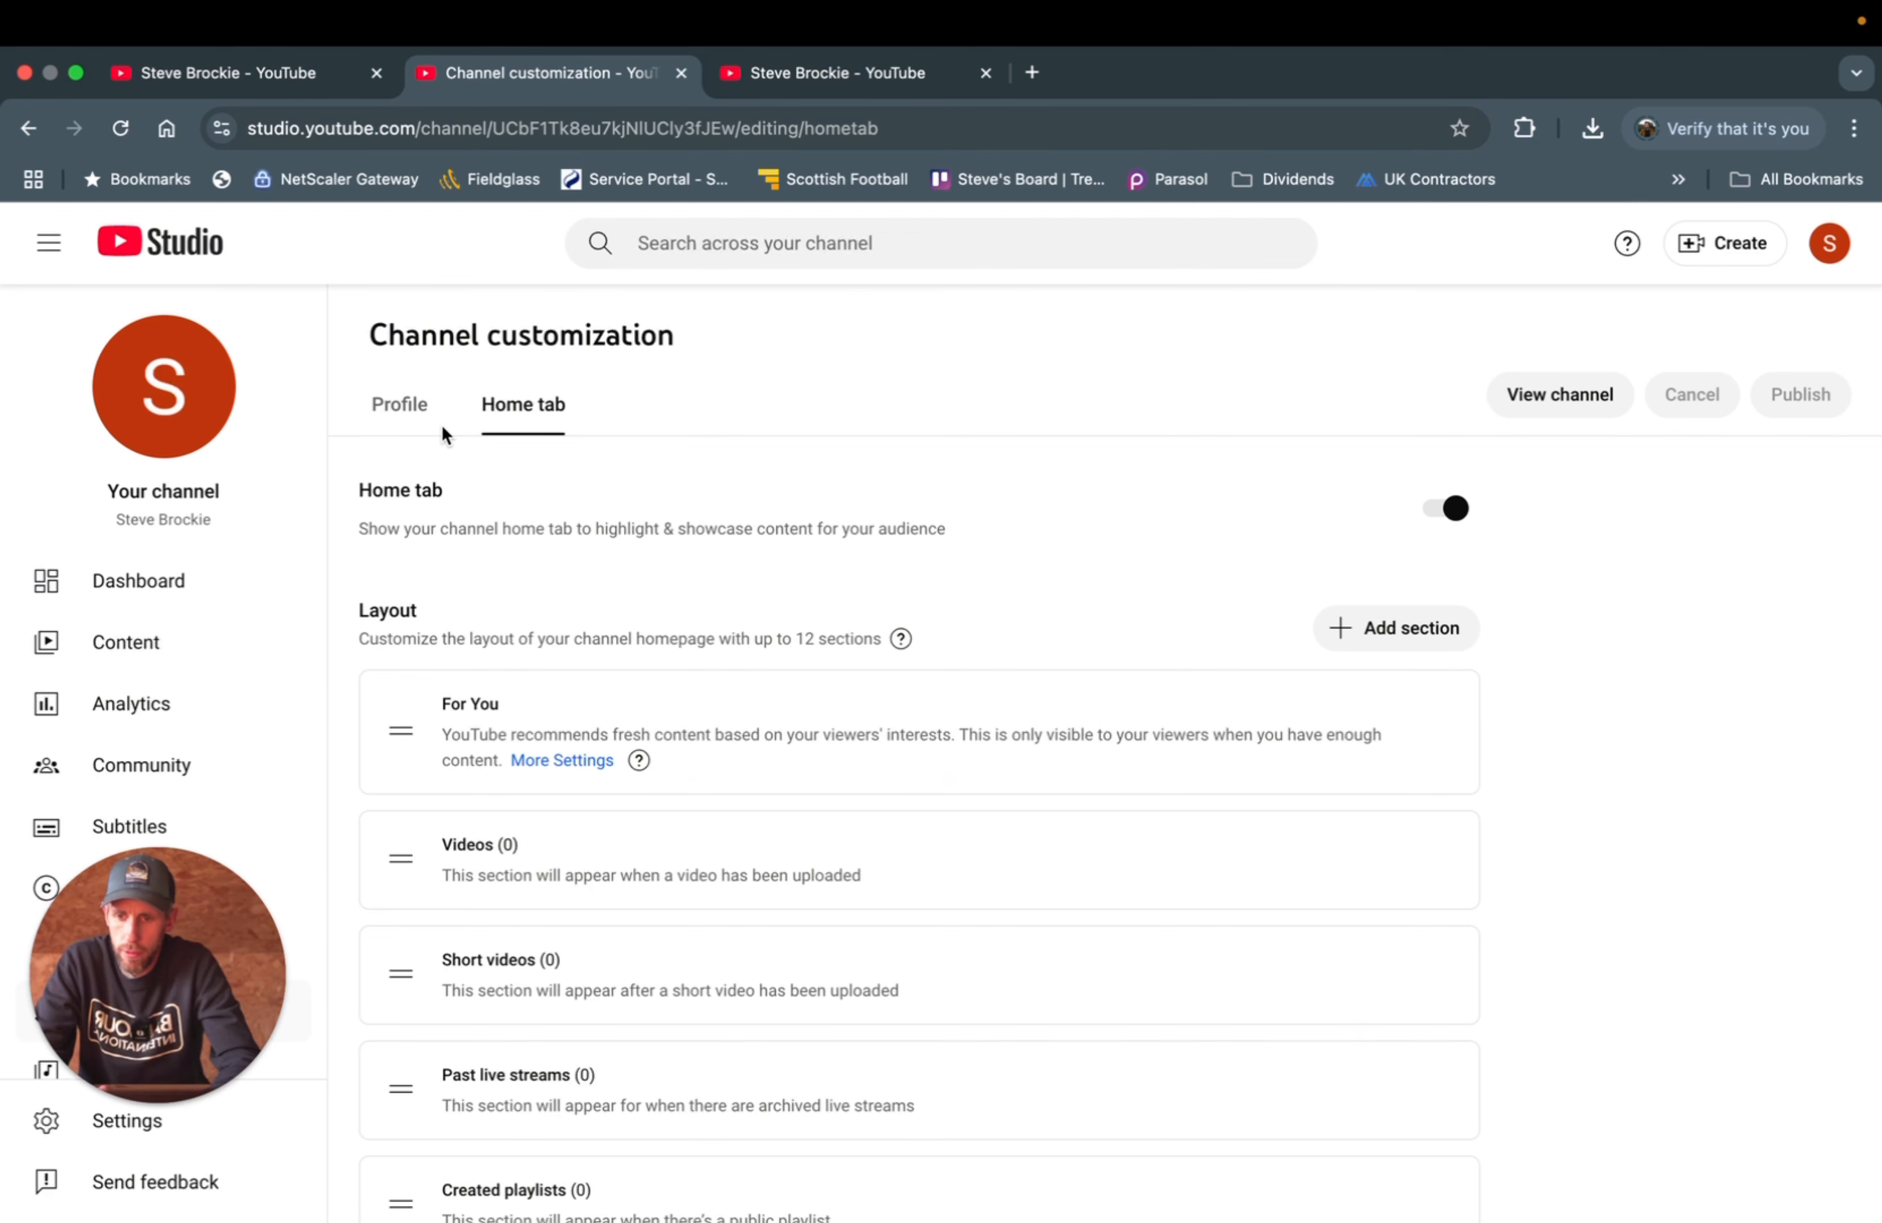
# - Switch Channel customization back to the Profile tab and reload the page
pyautogui.click(401, 409)
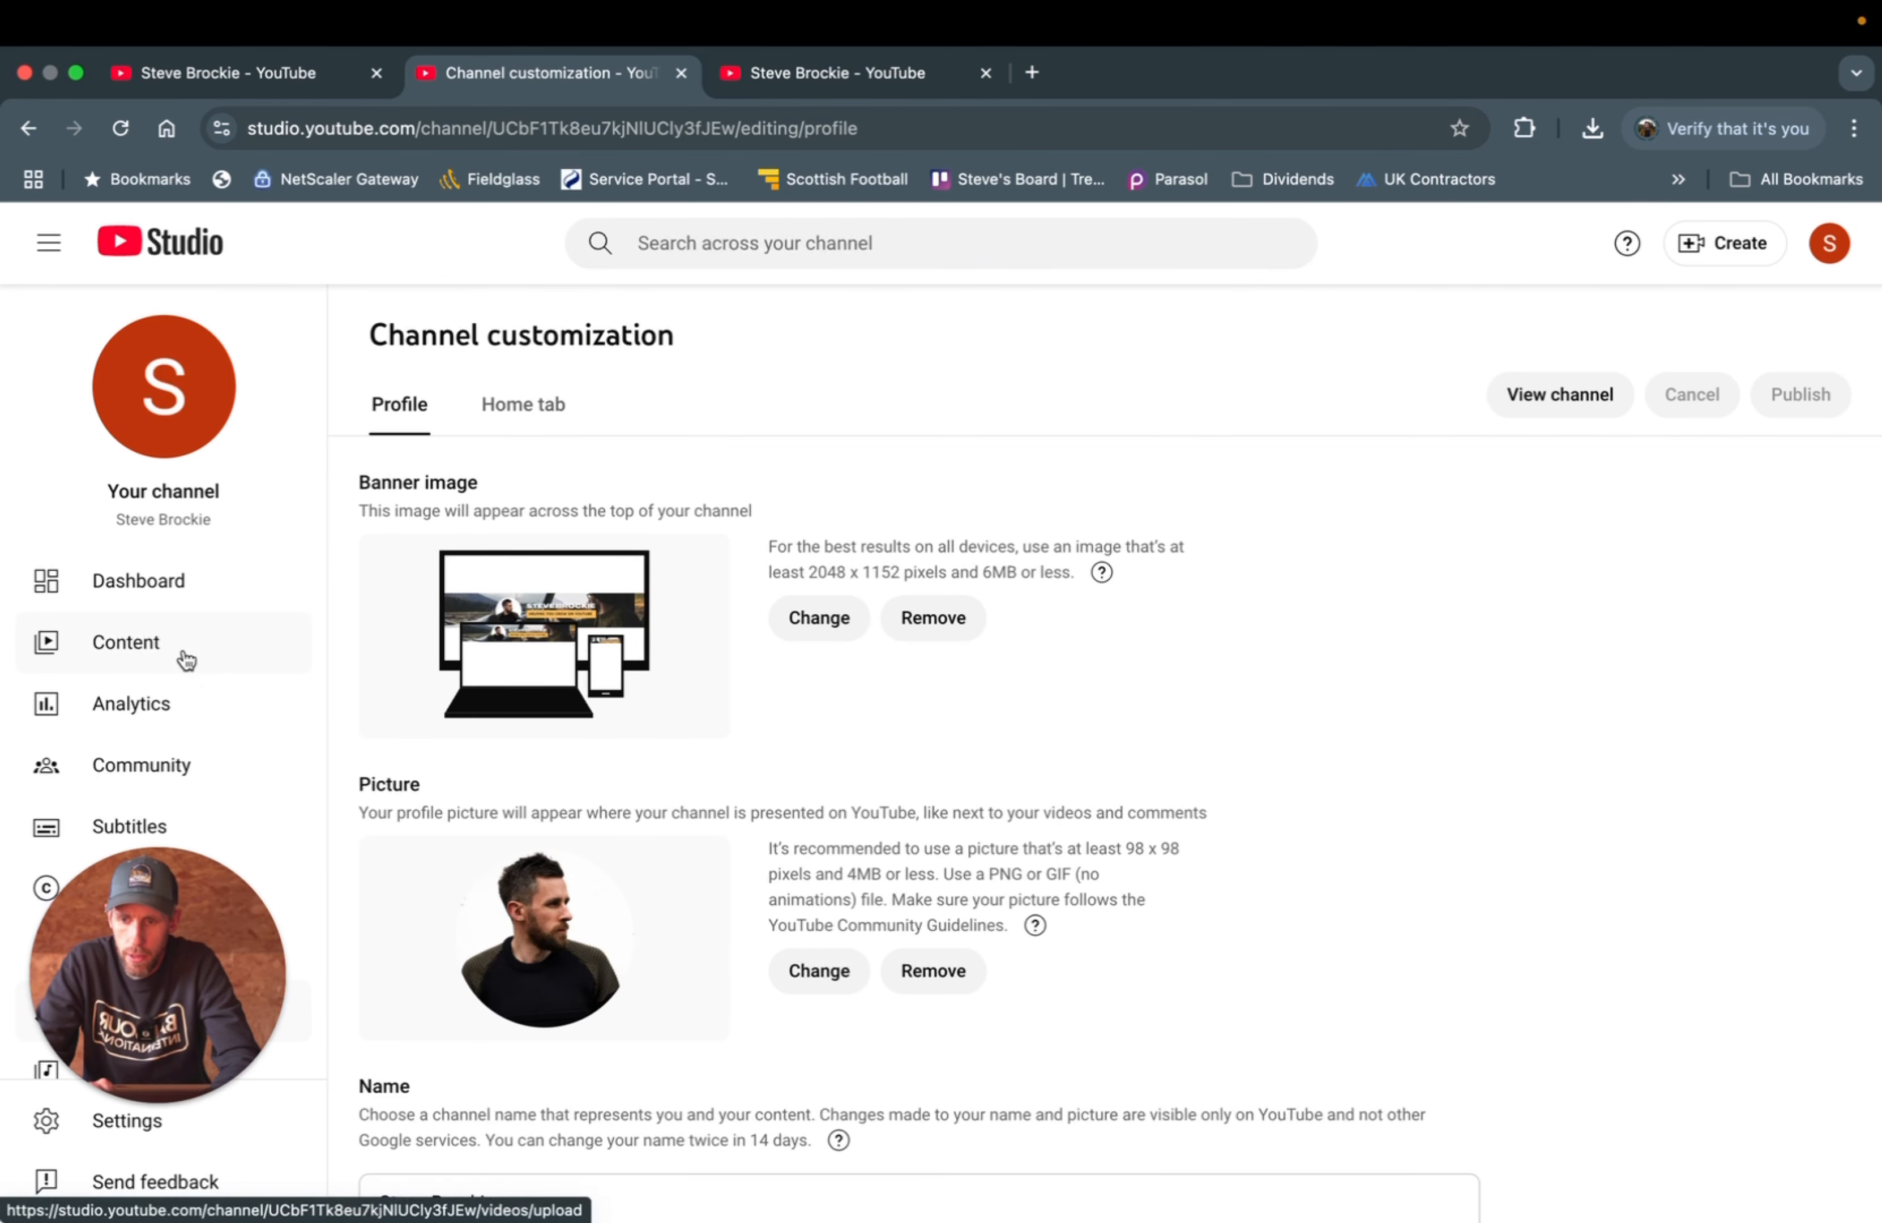
pyautogui.moveTo(213, 894); pyautogui.dragTo(1660, 773)
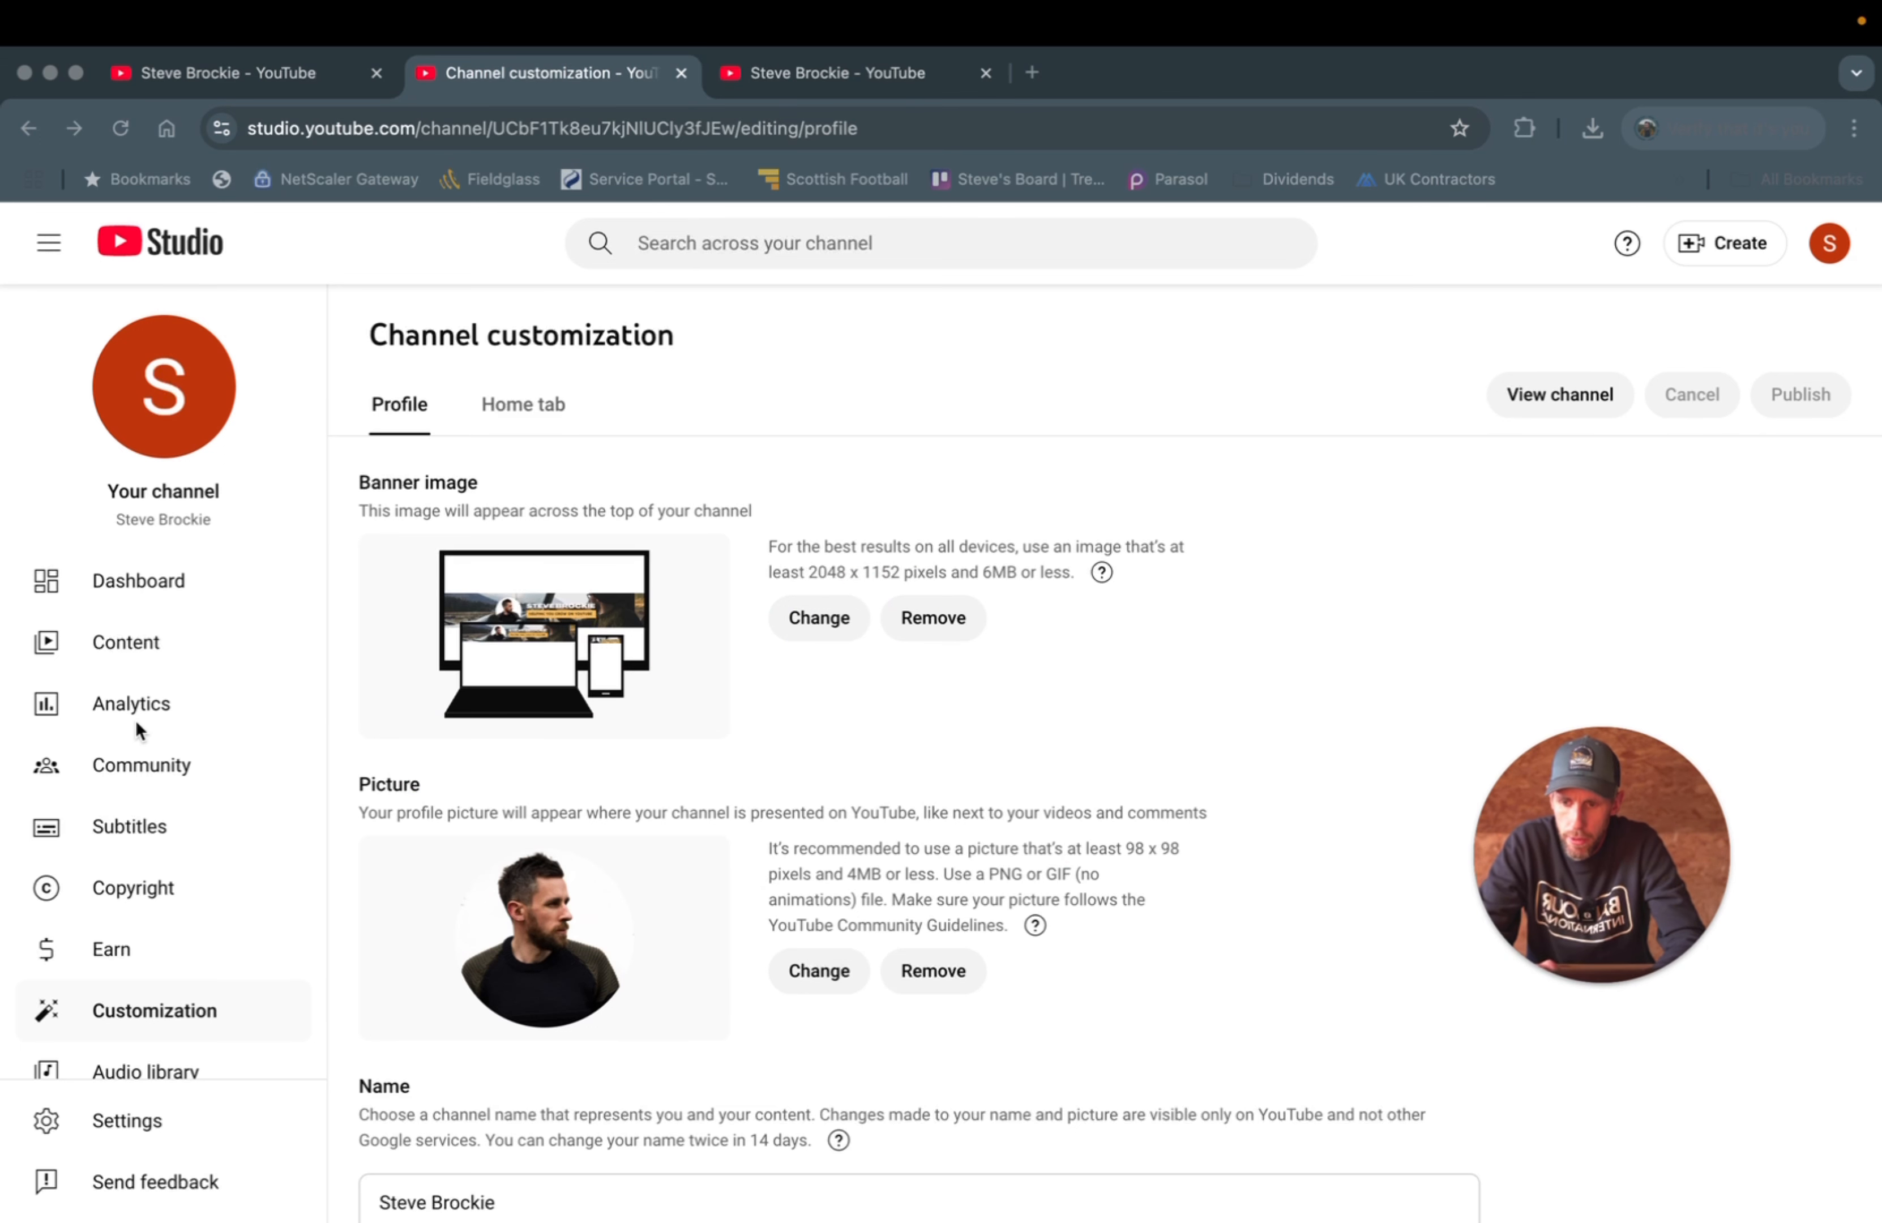
pyautogui.scroll(-1, 136, 710)
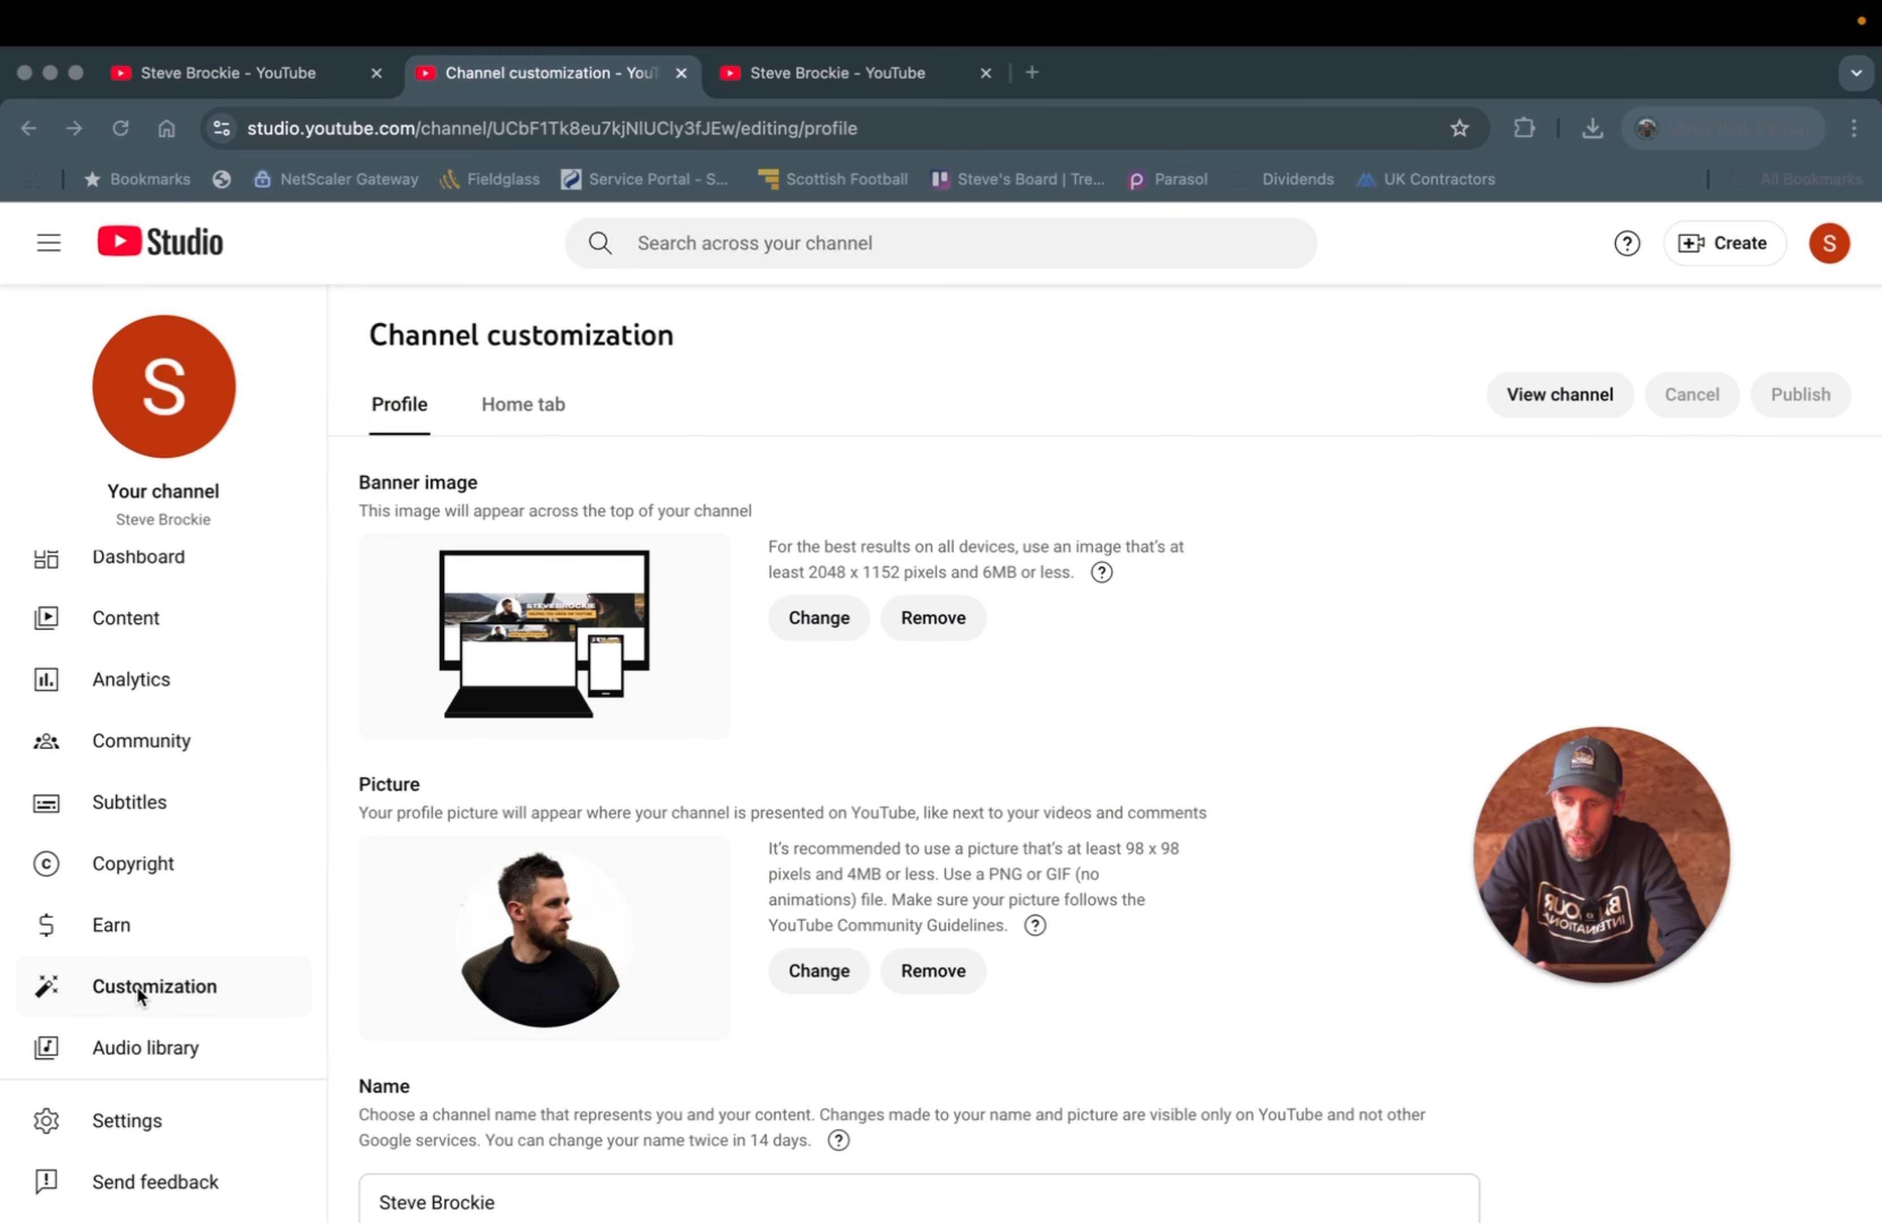
pyautogui.click(131, 1119)
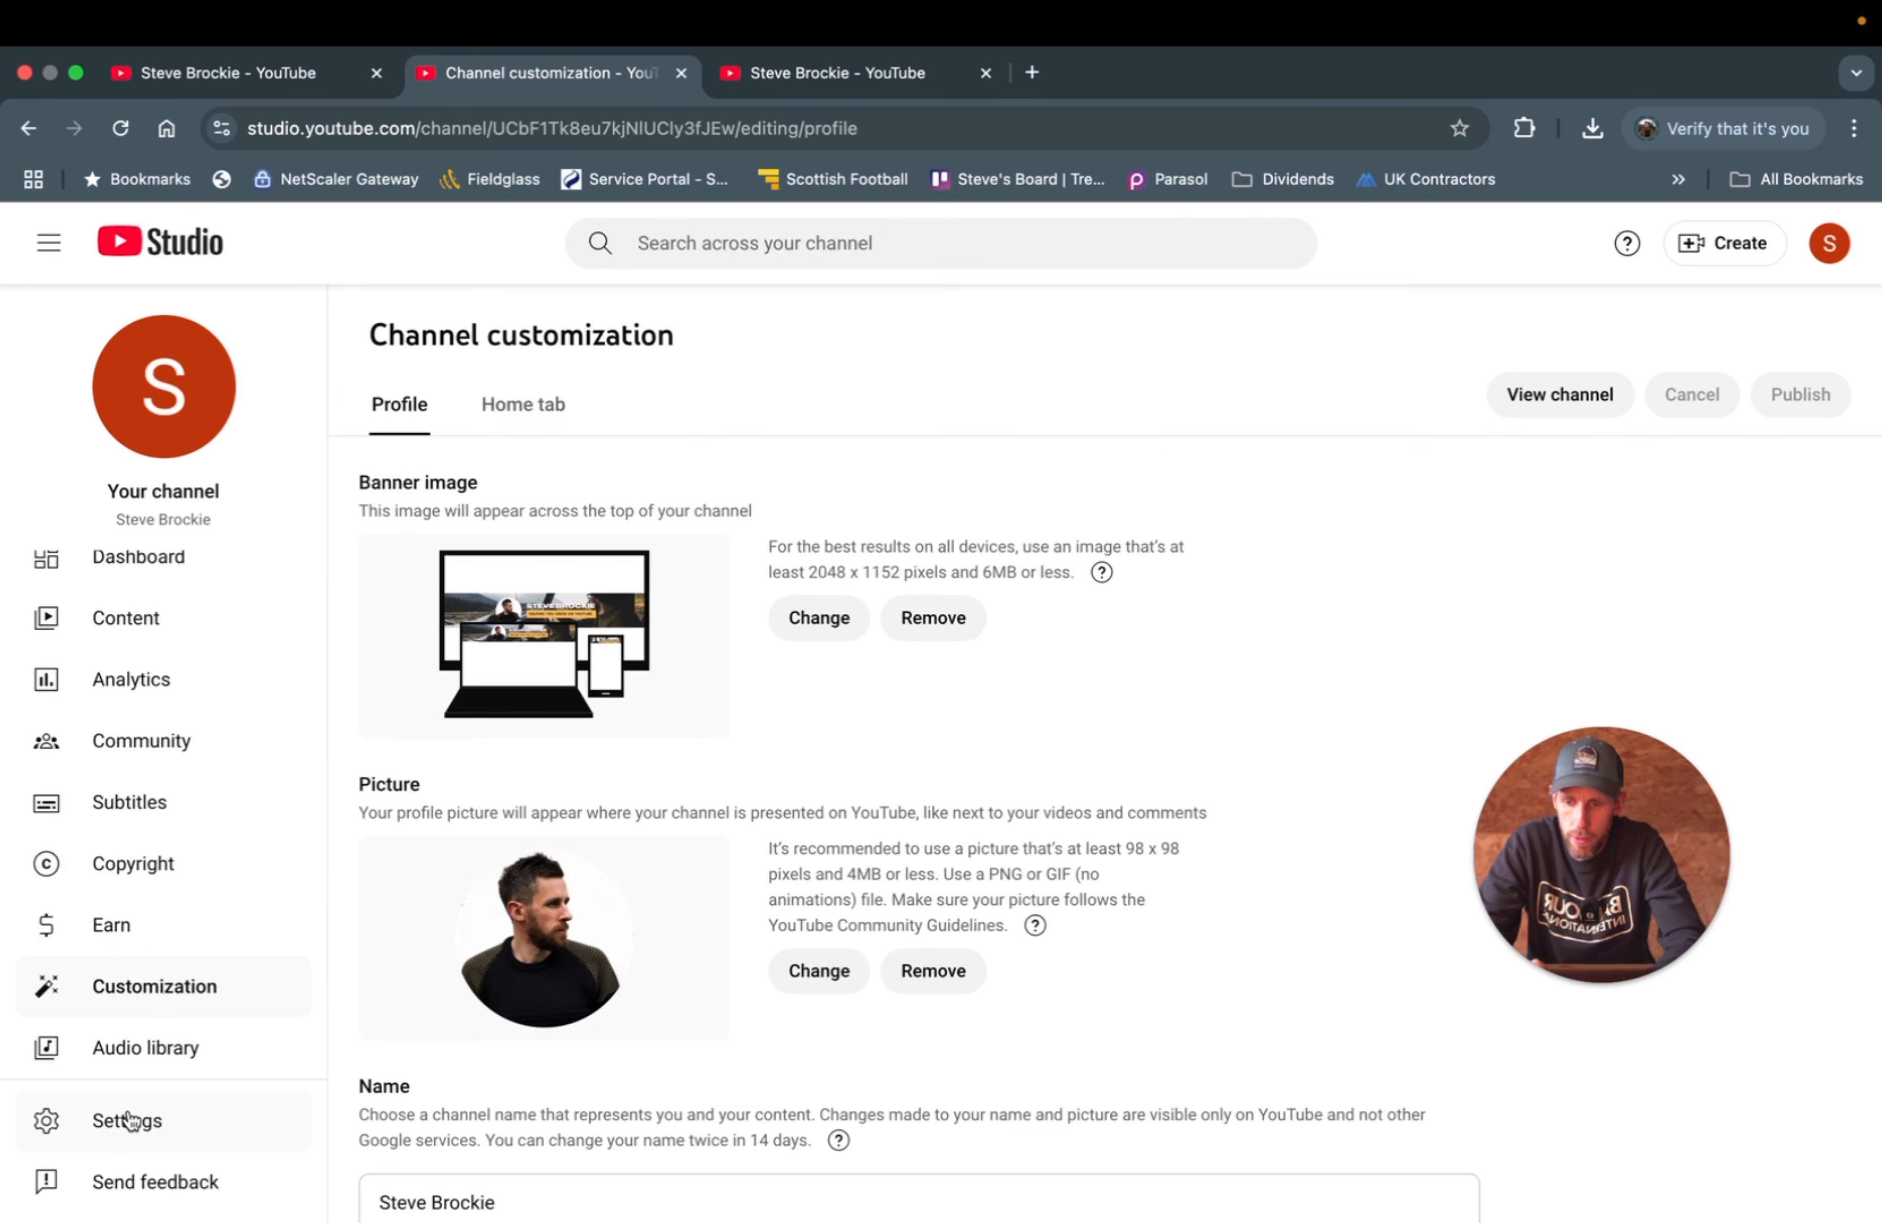
pyautogui.click(108, 1007)
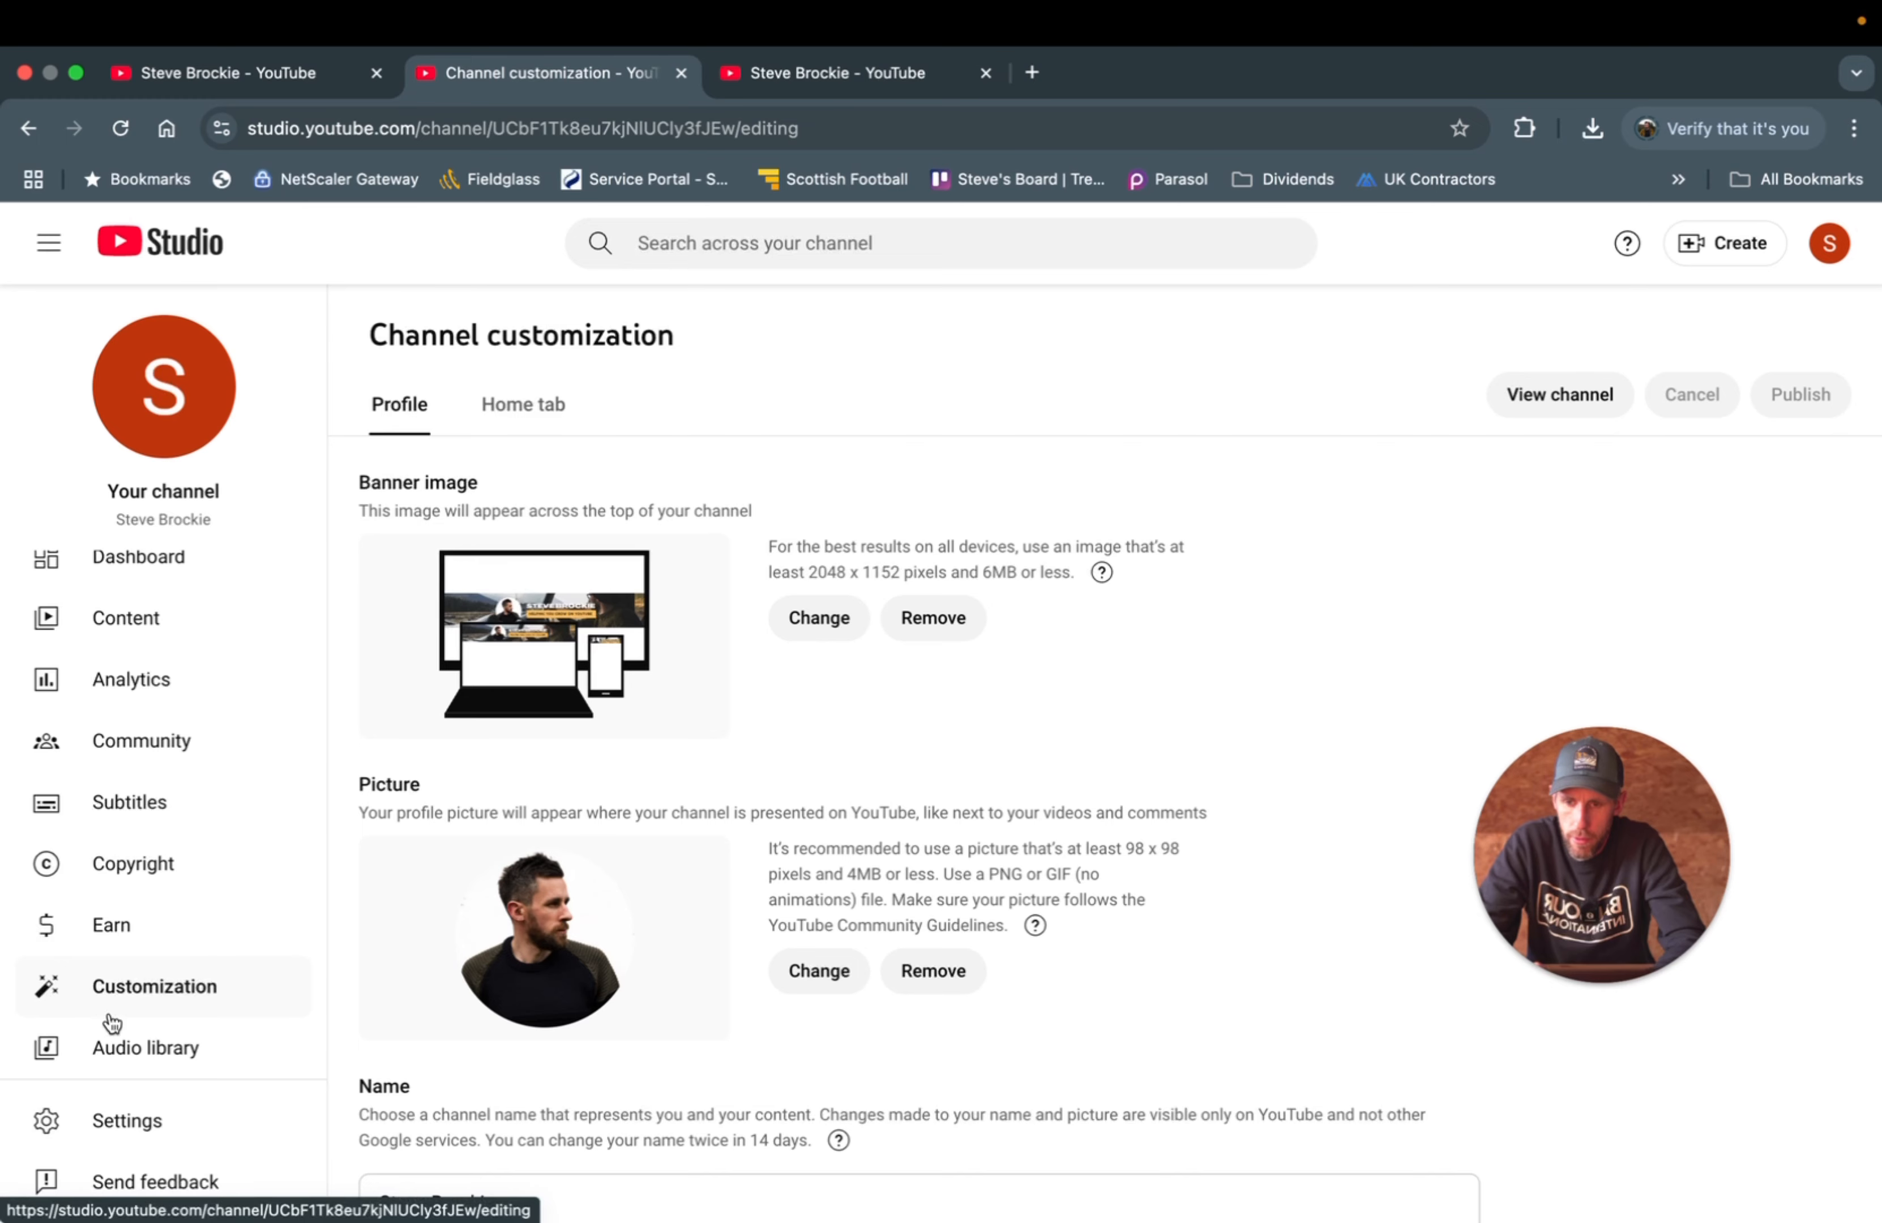
# - In channel settings, set the default currency to GBP — British Pound
pyautogui.click(114, 1112)
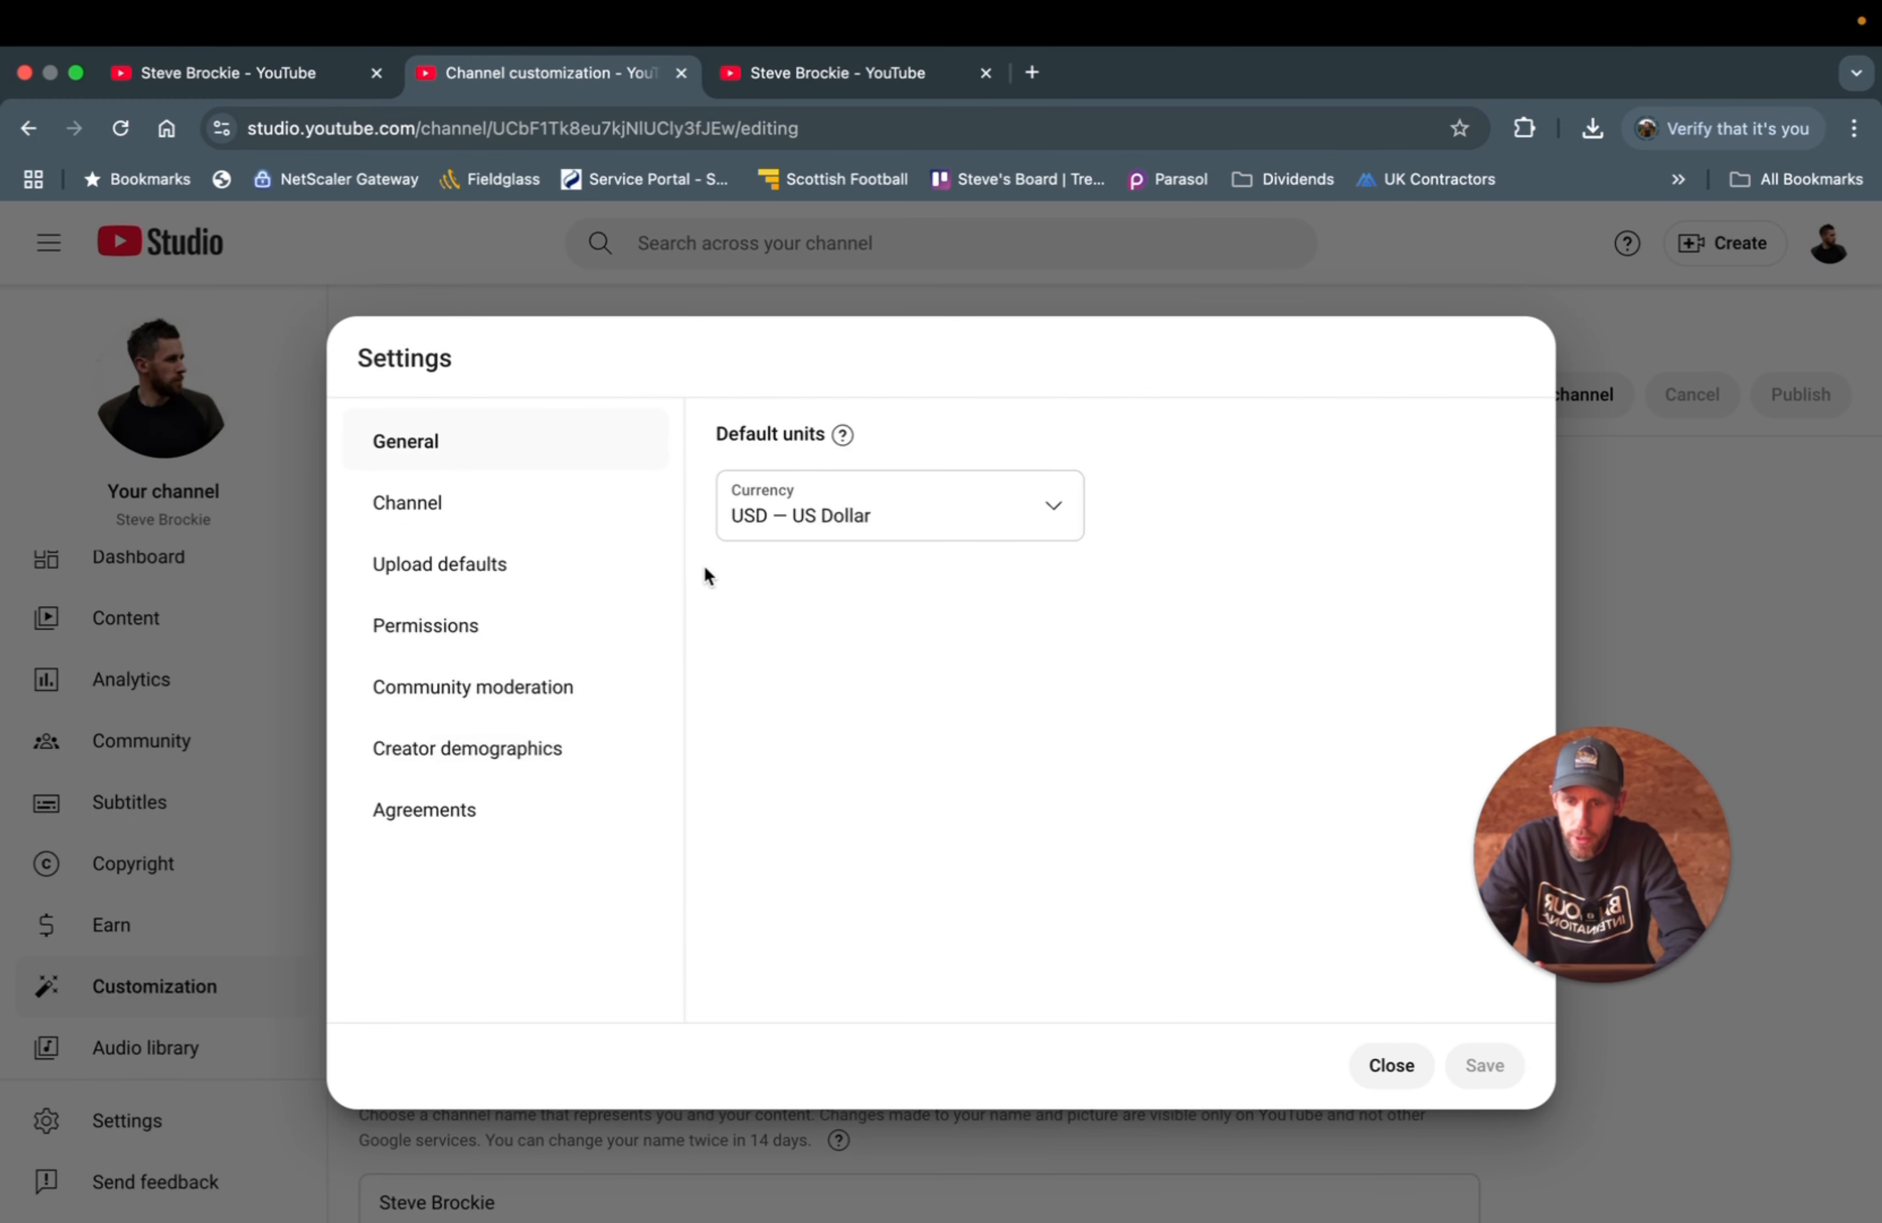
pyautogui.click(787, 526)
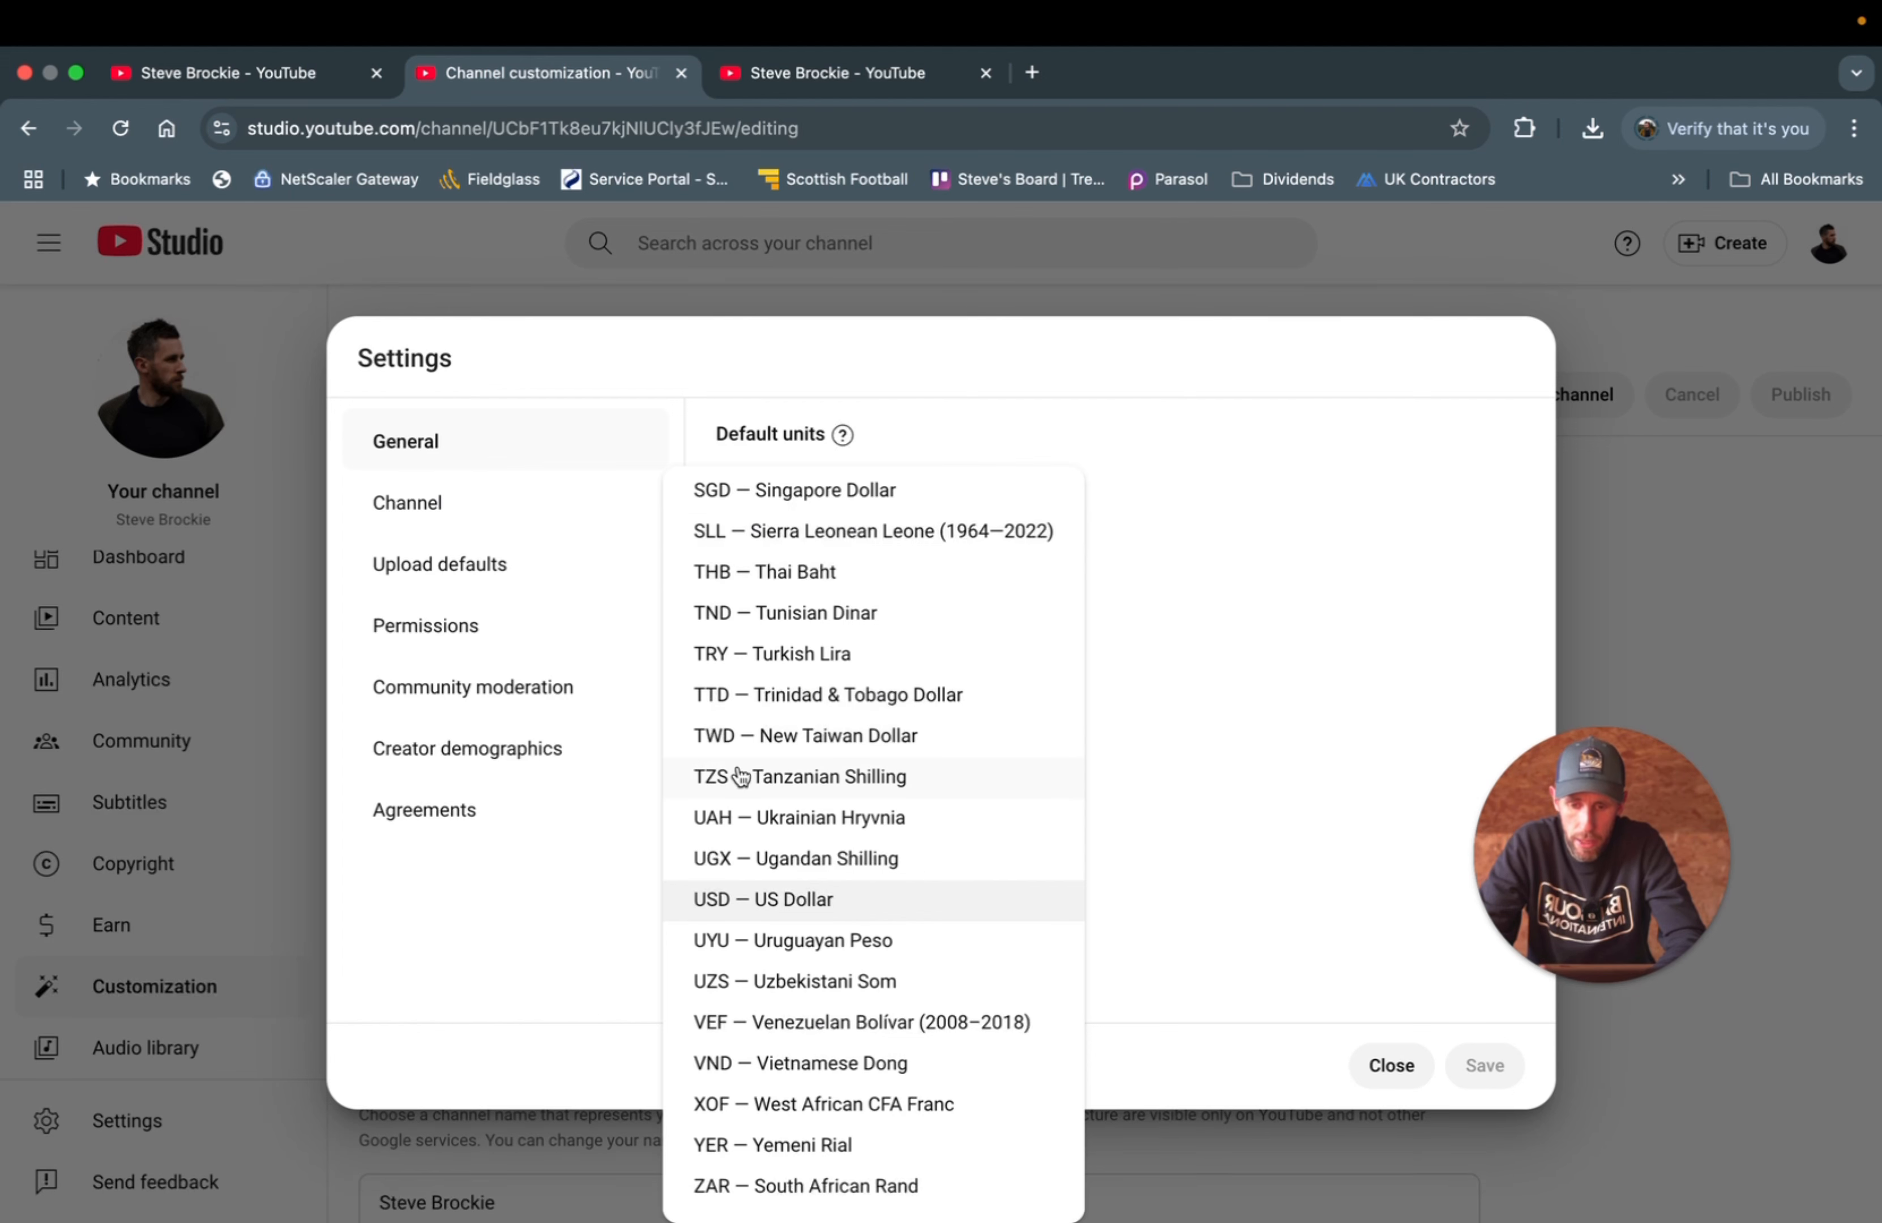
pyautogui.scroll(10, 738, 776)
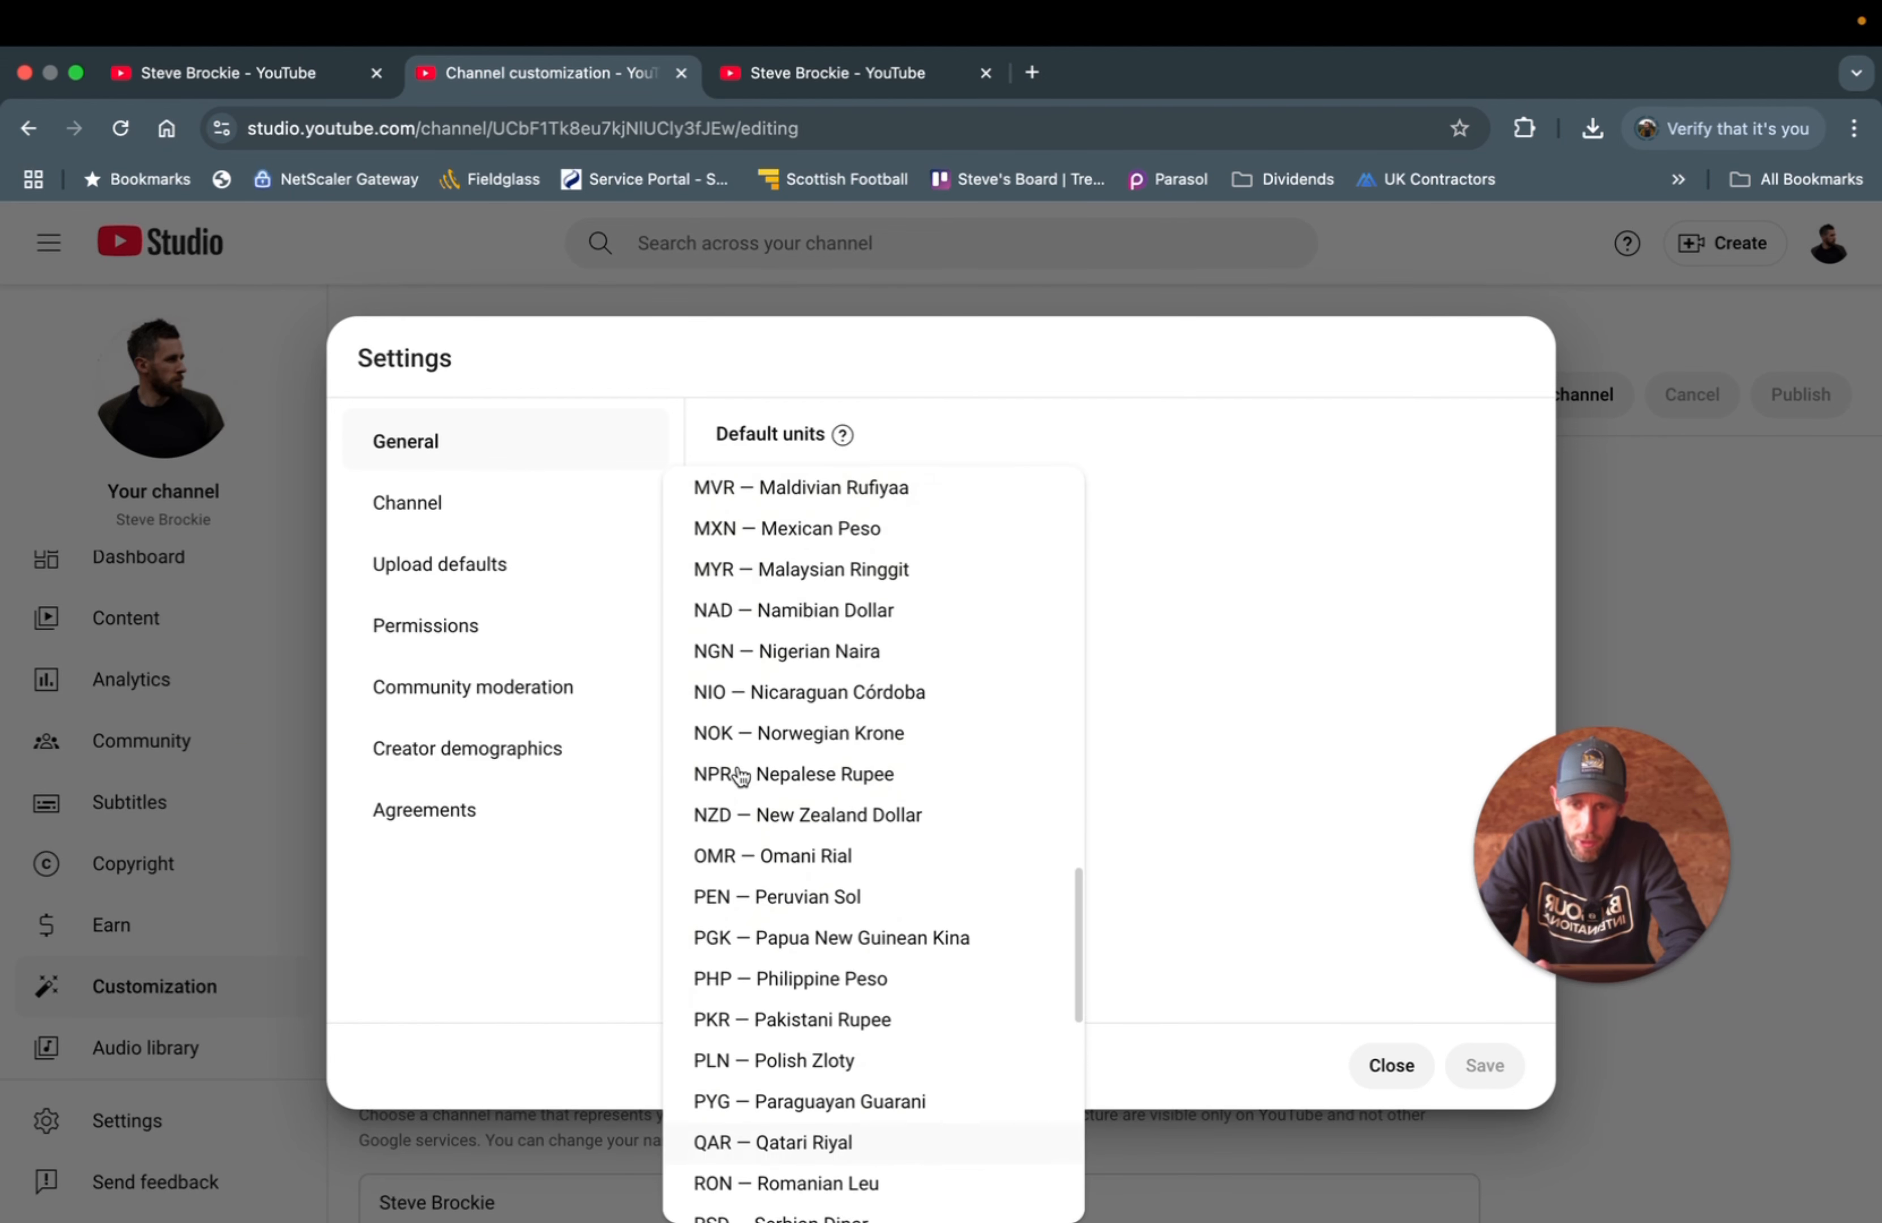
pyautogui.scroll(2, 738, 776)
pyautogui.scroll(6, 739, 776)
pyautogui.scroll(13, 740, 776)
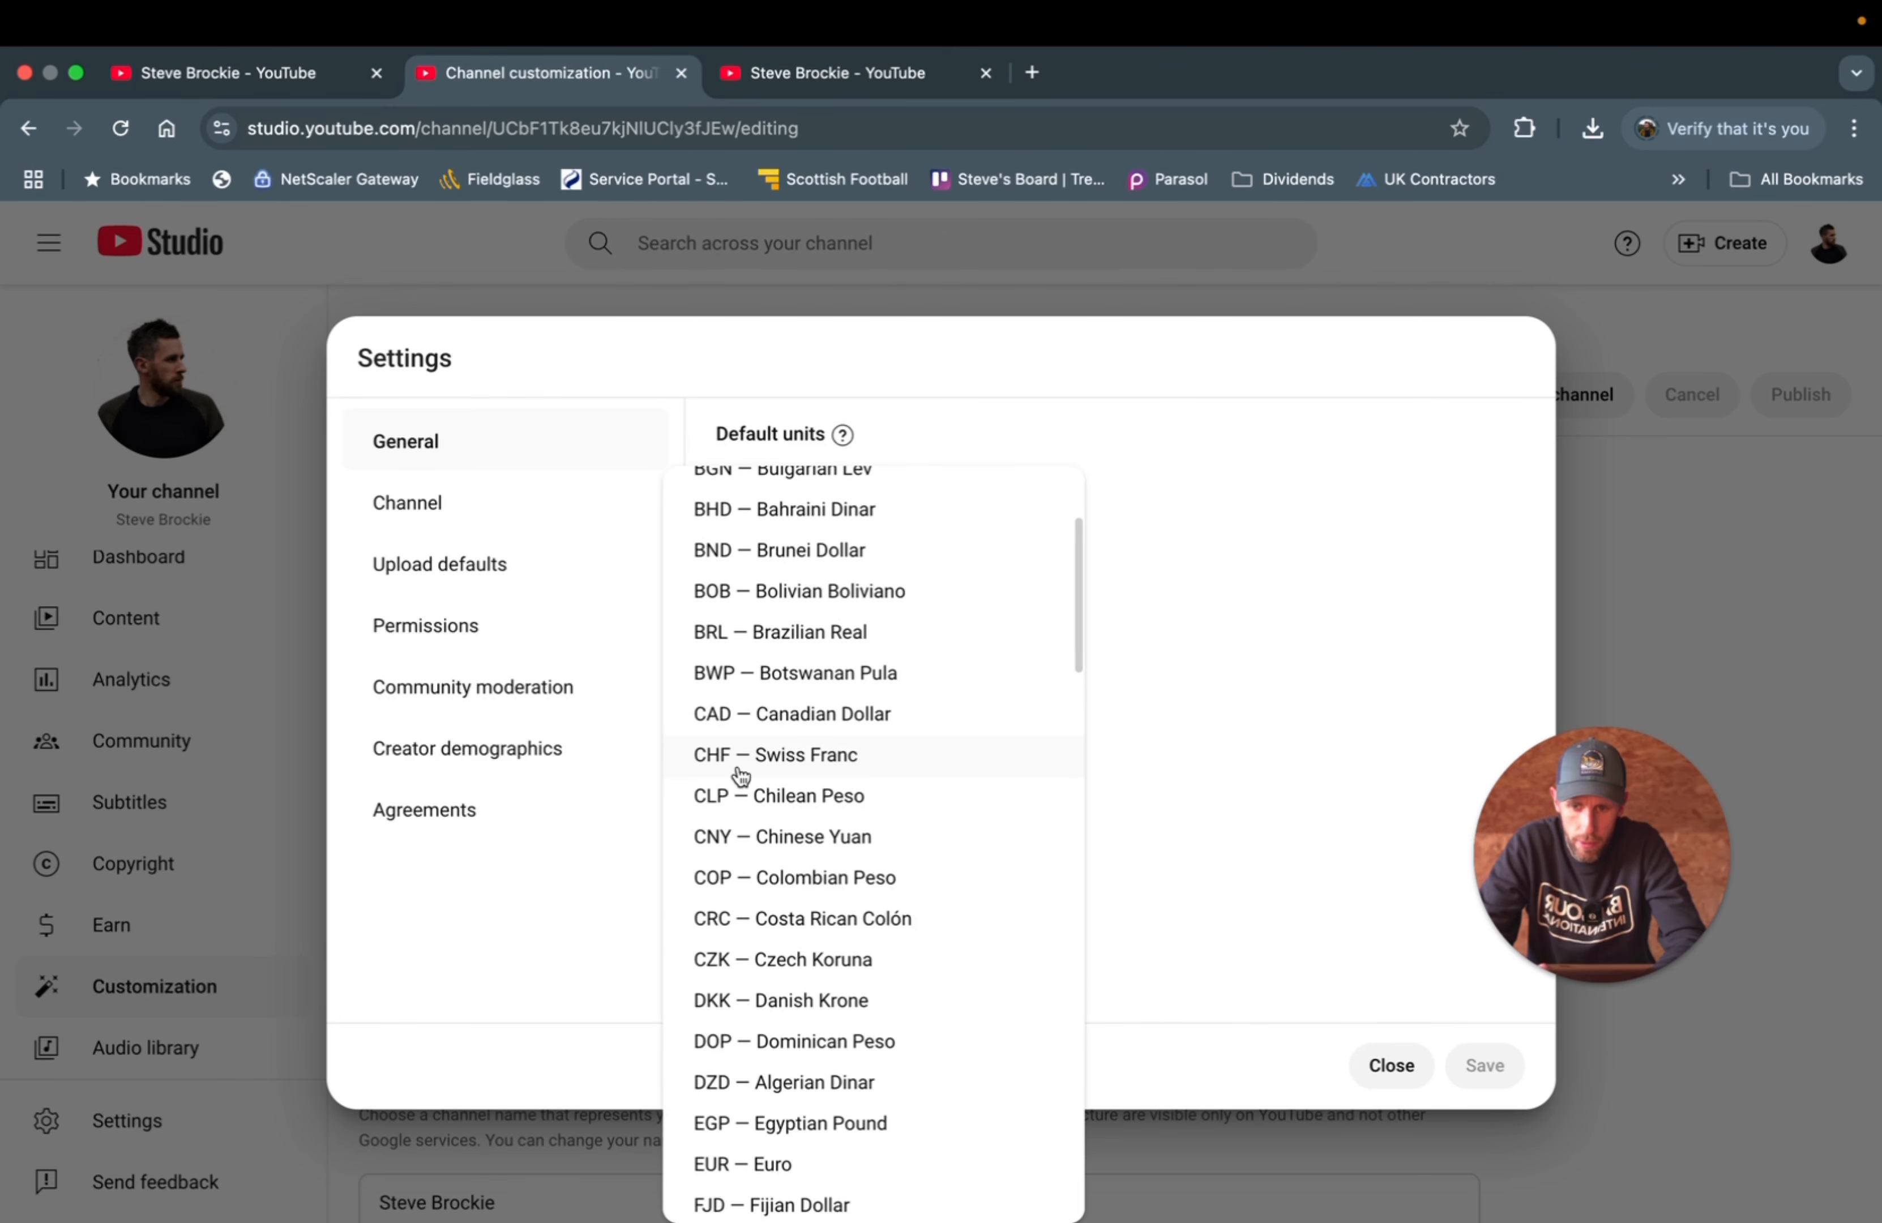
pyautogui.scroll(-4, 738, 777)
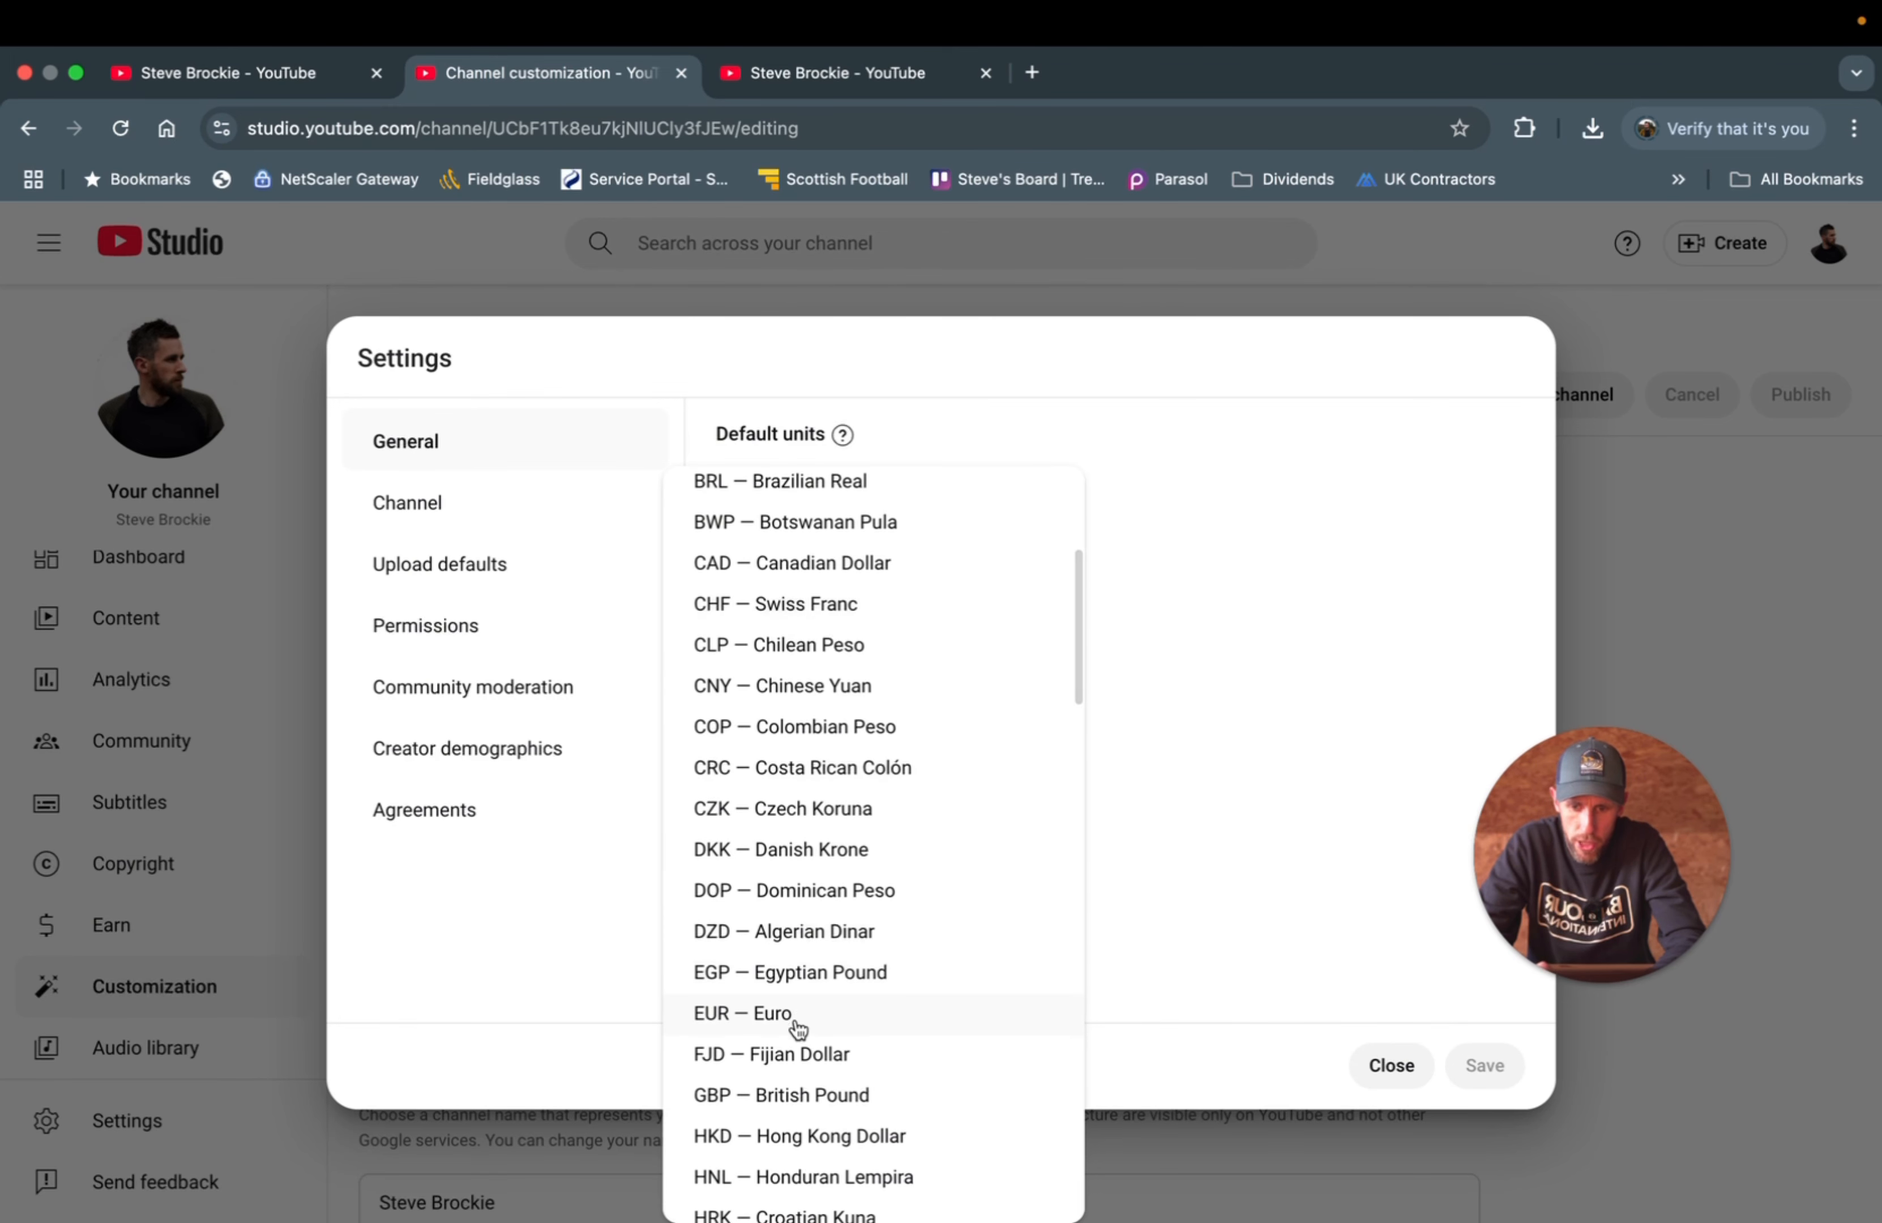
pyautogui.click(793, 1095)
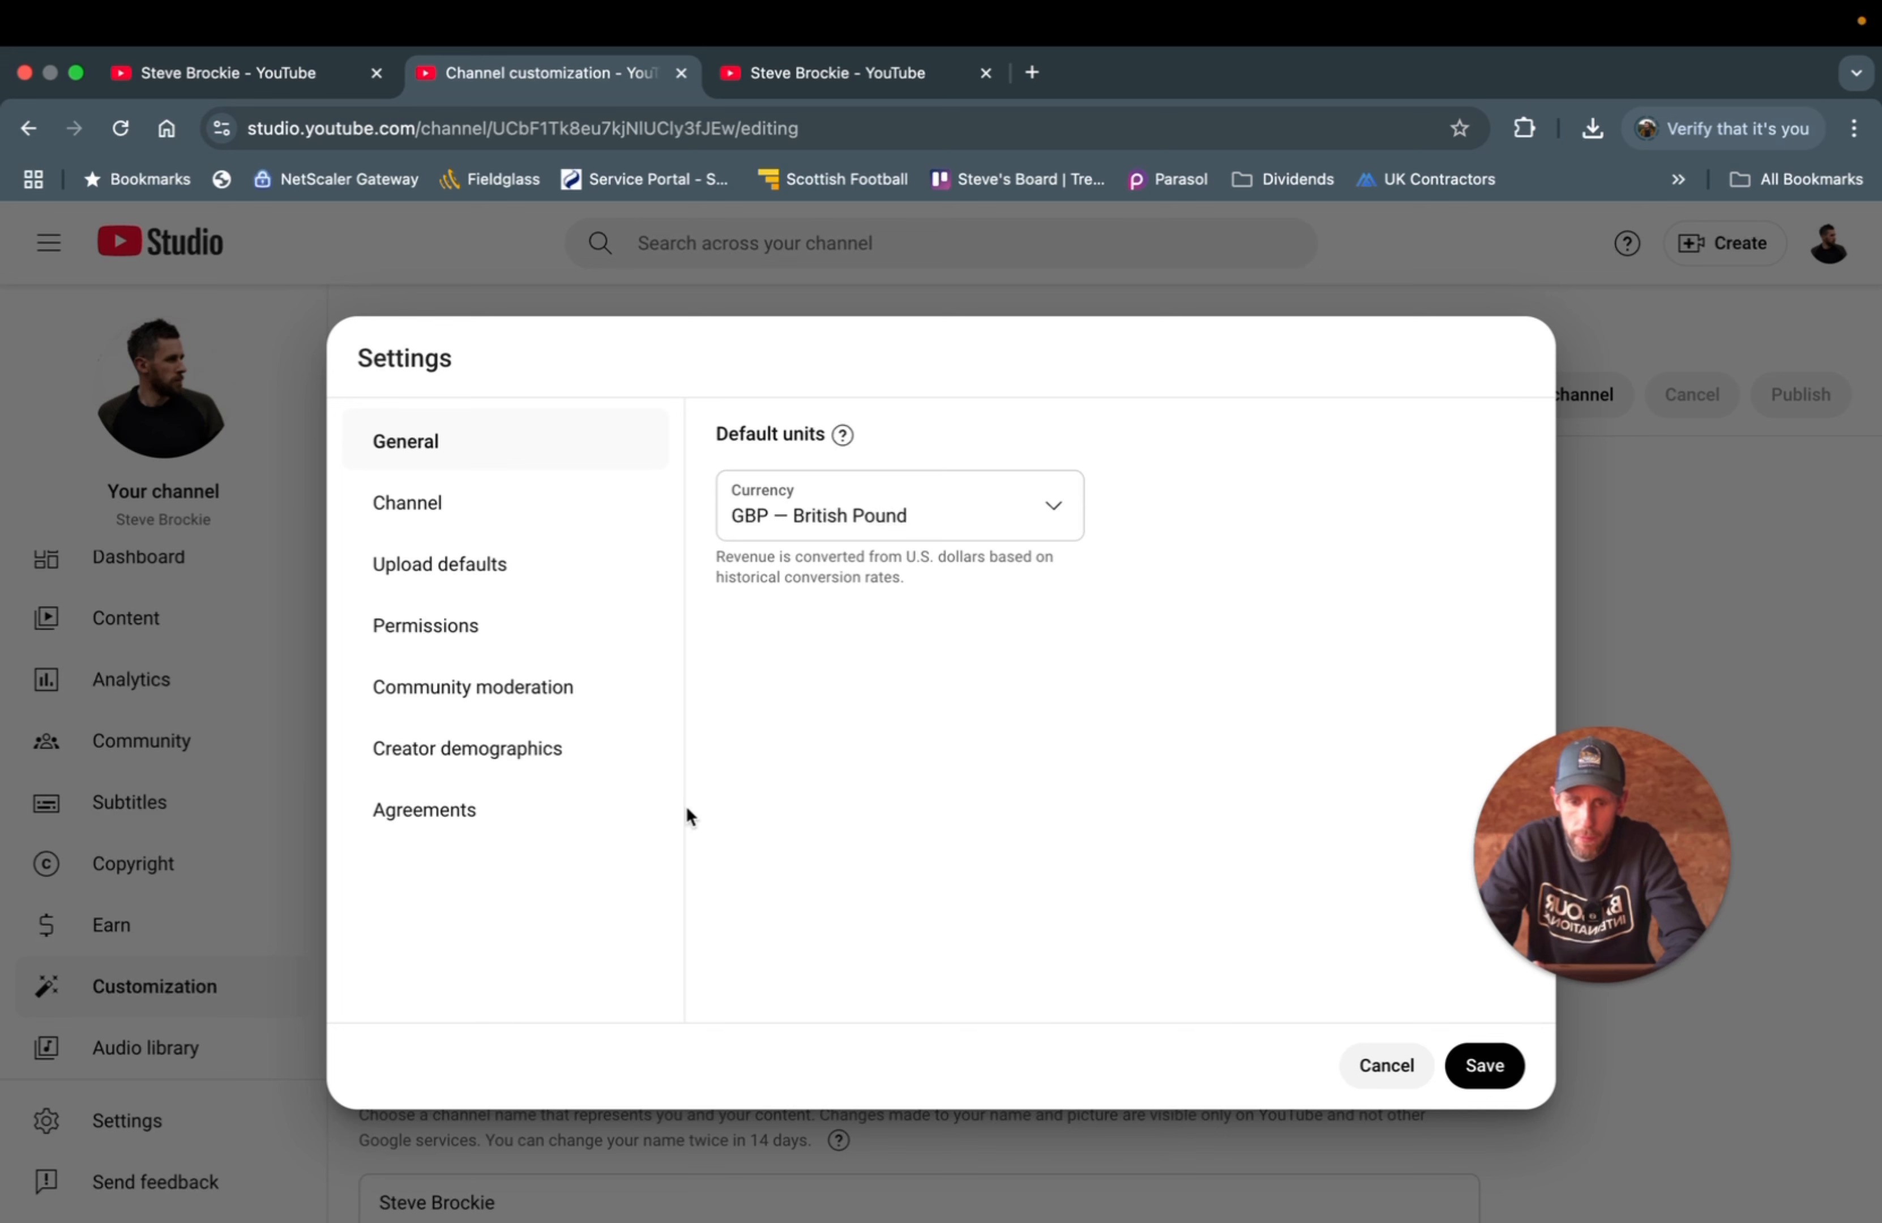
# - Set the country of residence to United Kingdom in the Channel basic info settings
pyautogui.click(405, 502)
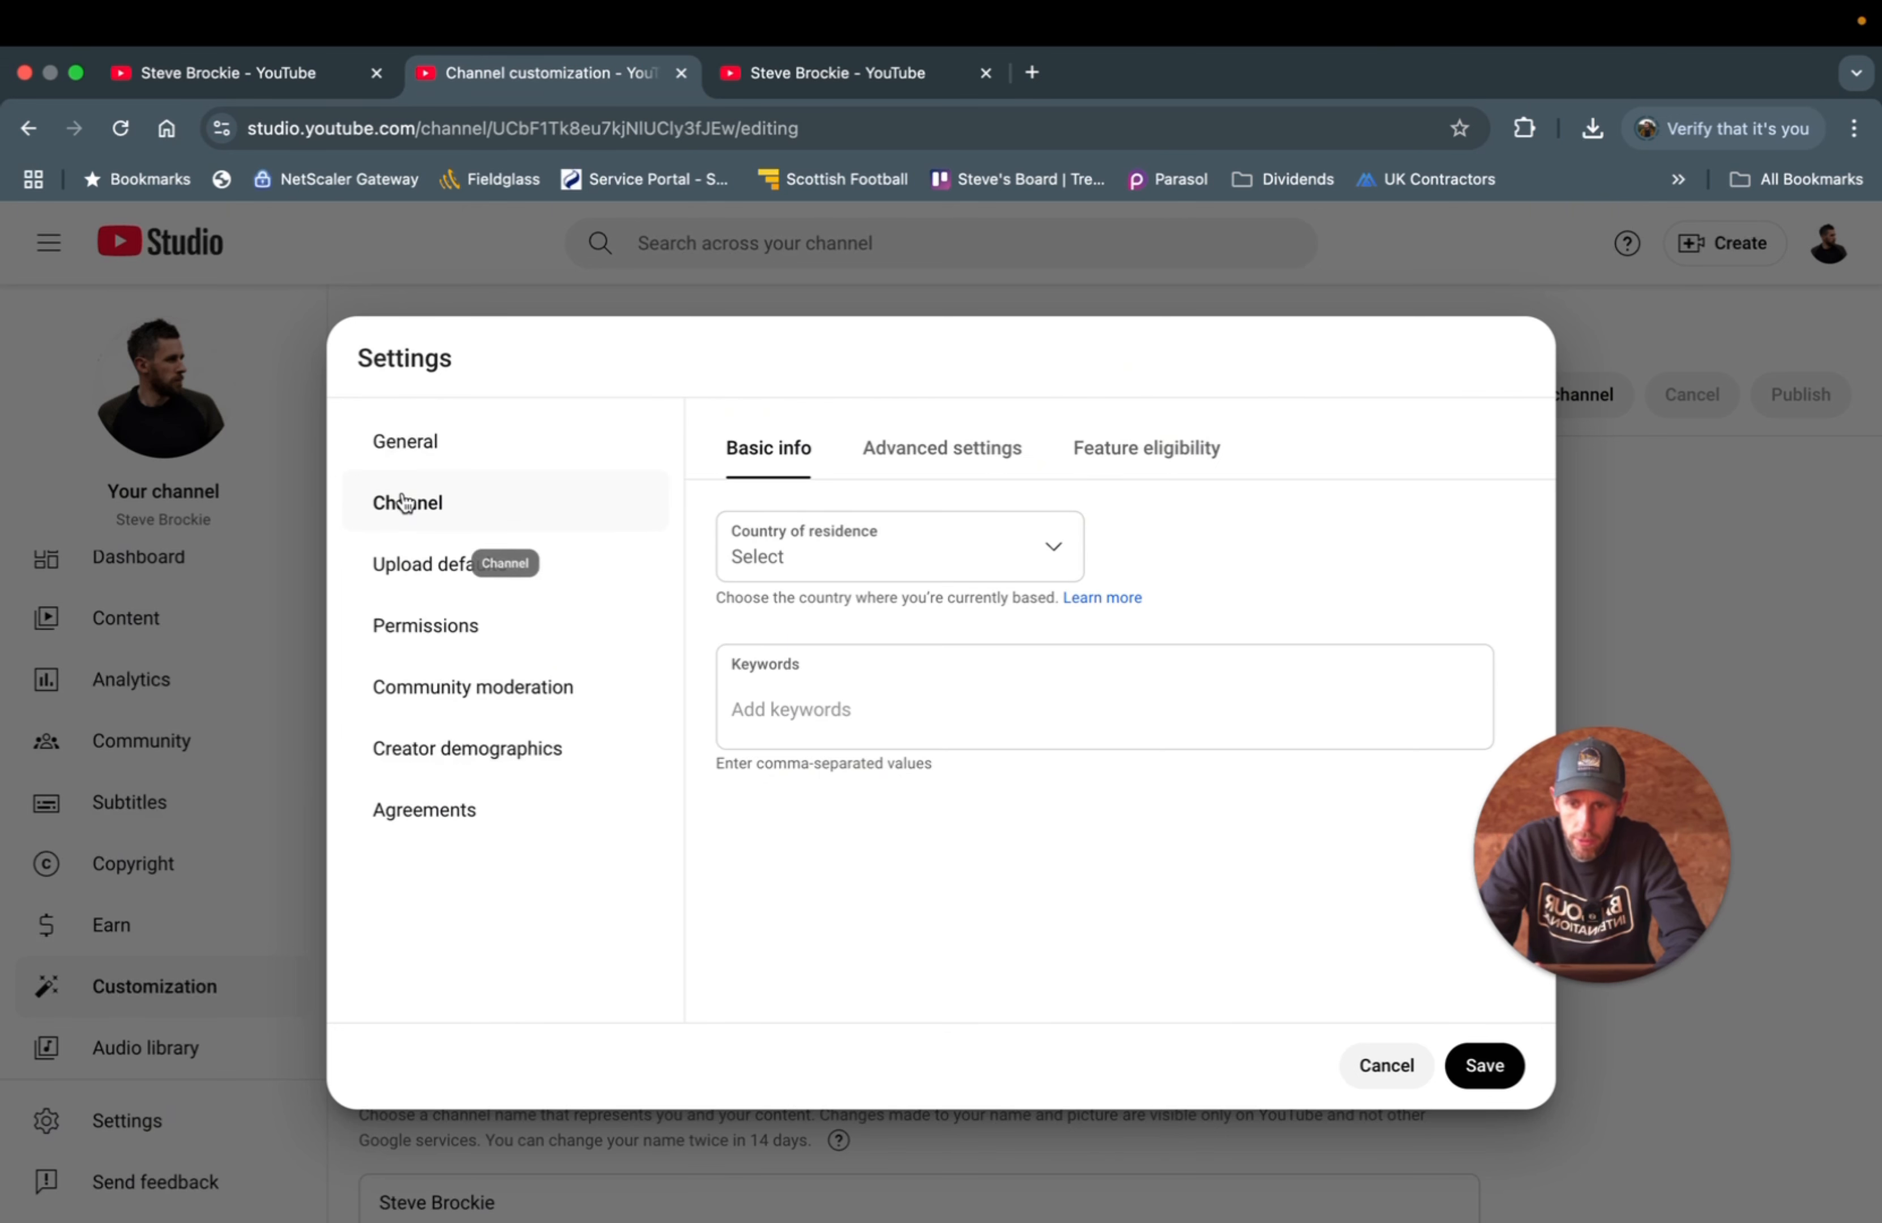
pyautogui.click(791, 558)
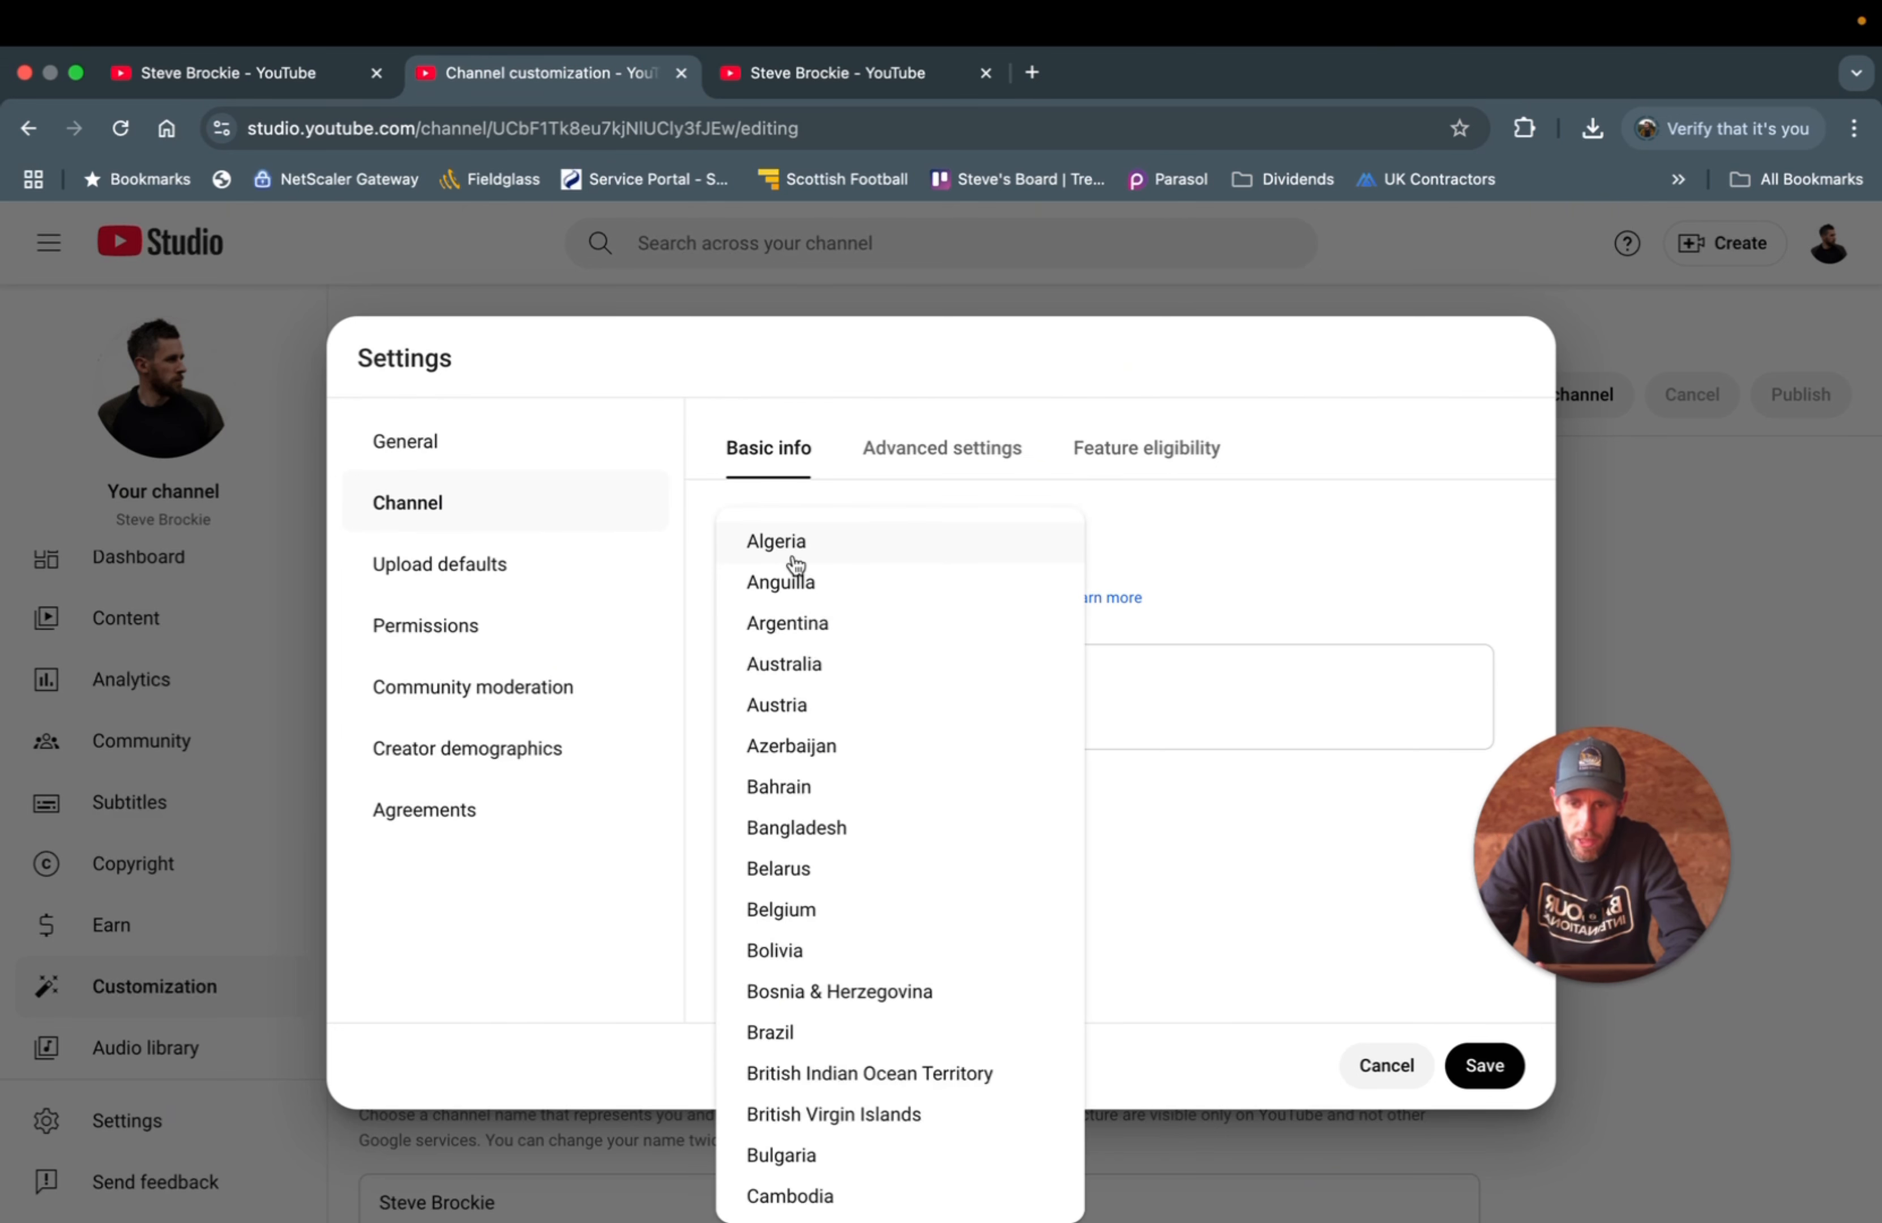
pyautogui.scroll(-20, 737, 904)
pyautogui.scroll(-20, 737, 904)
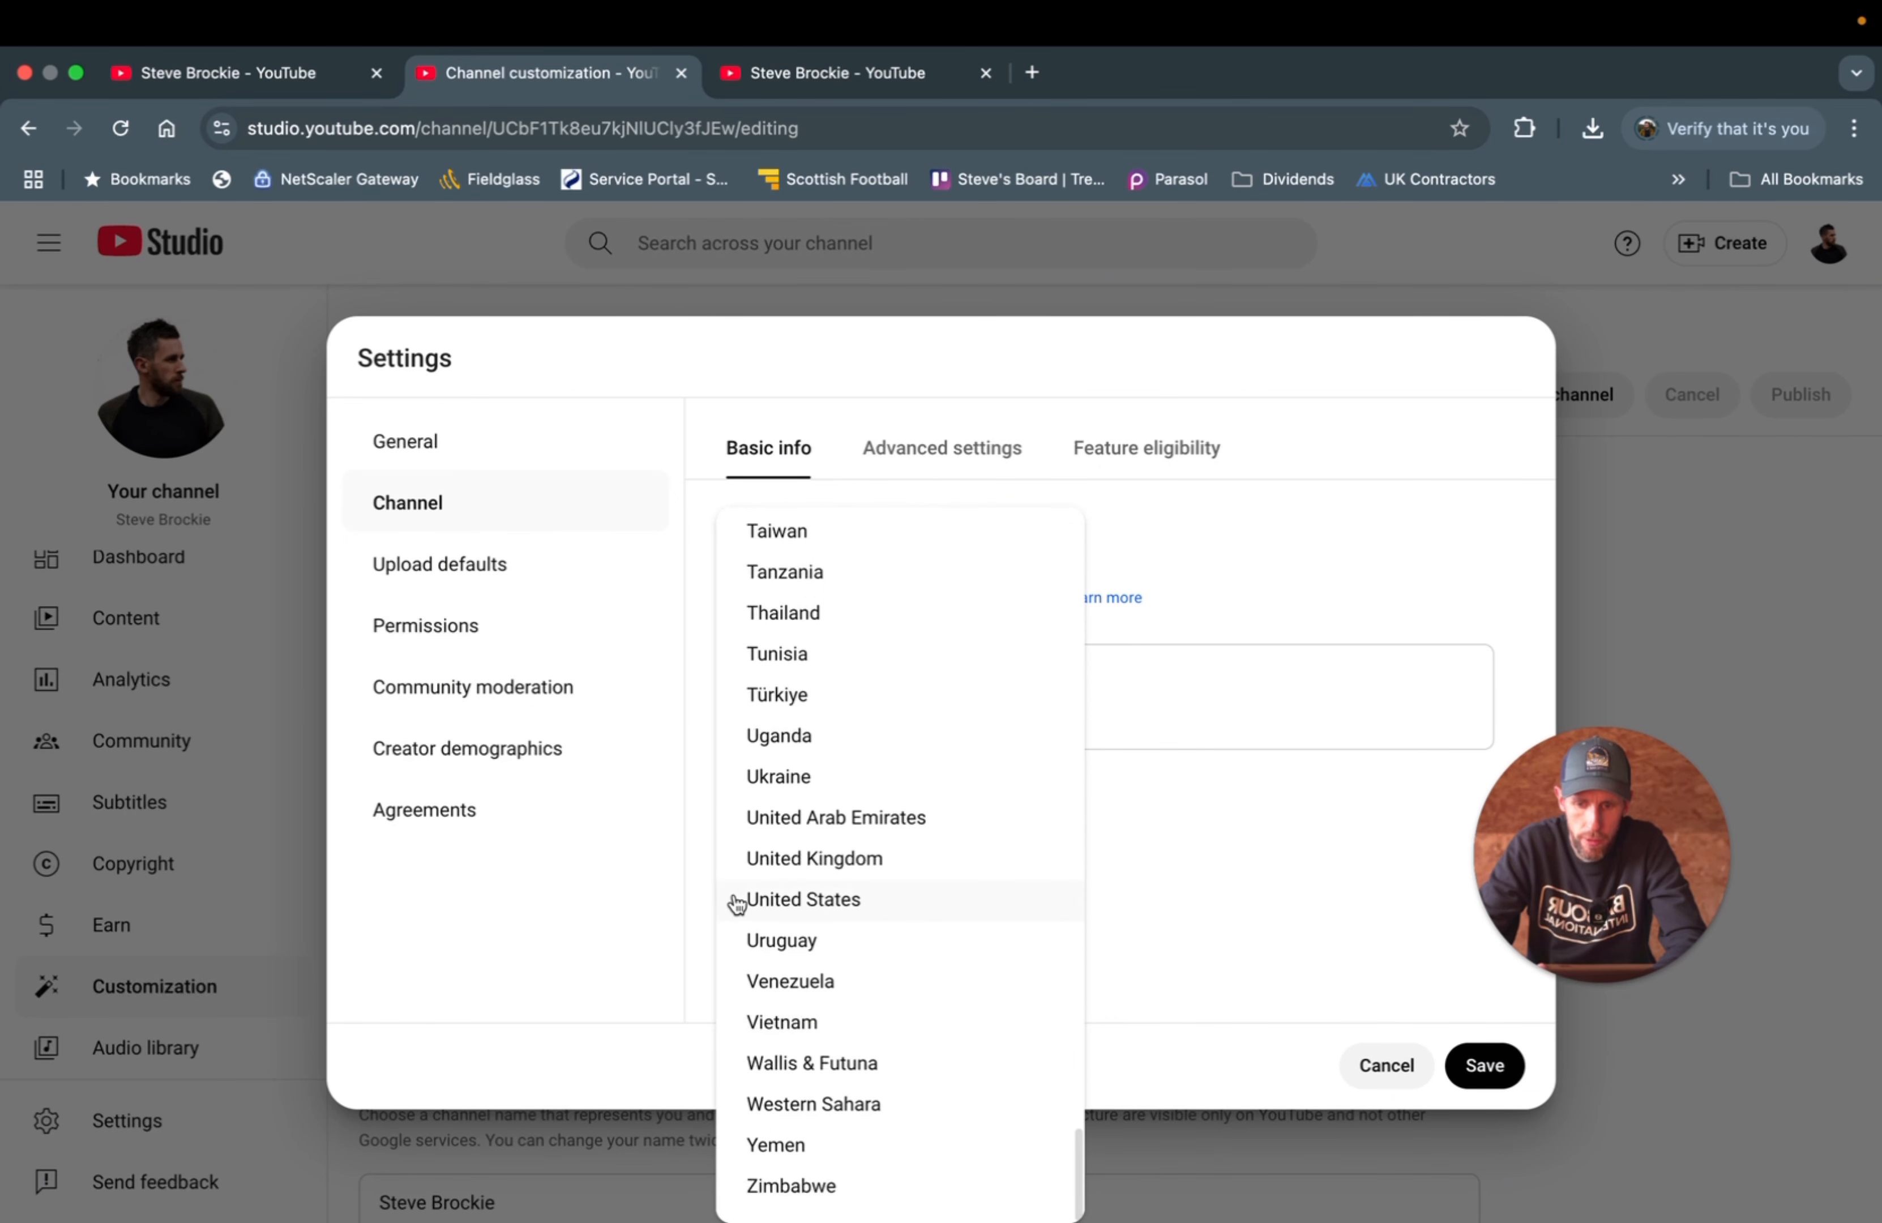
pyautogui.click(803, 856)
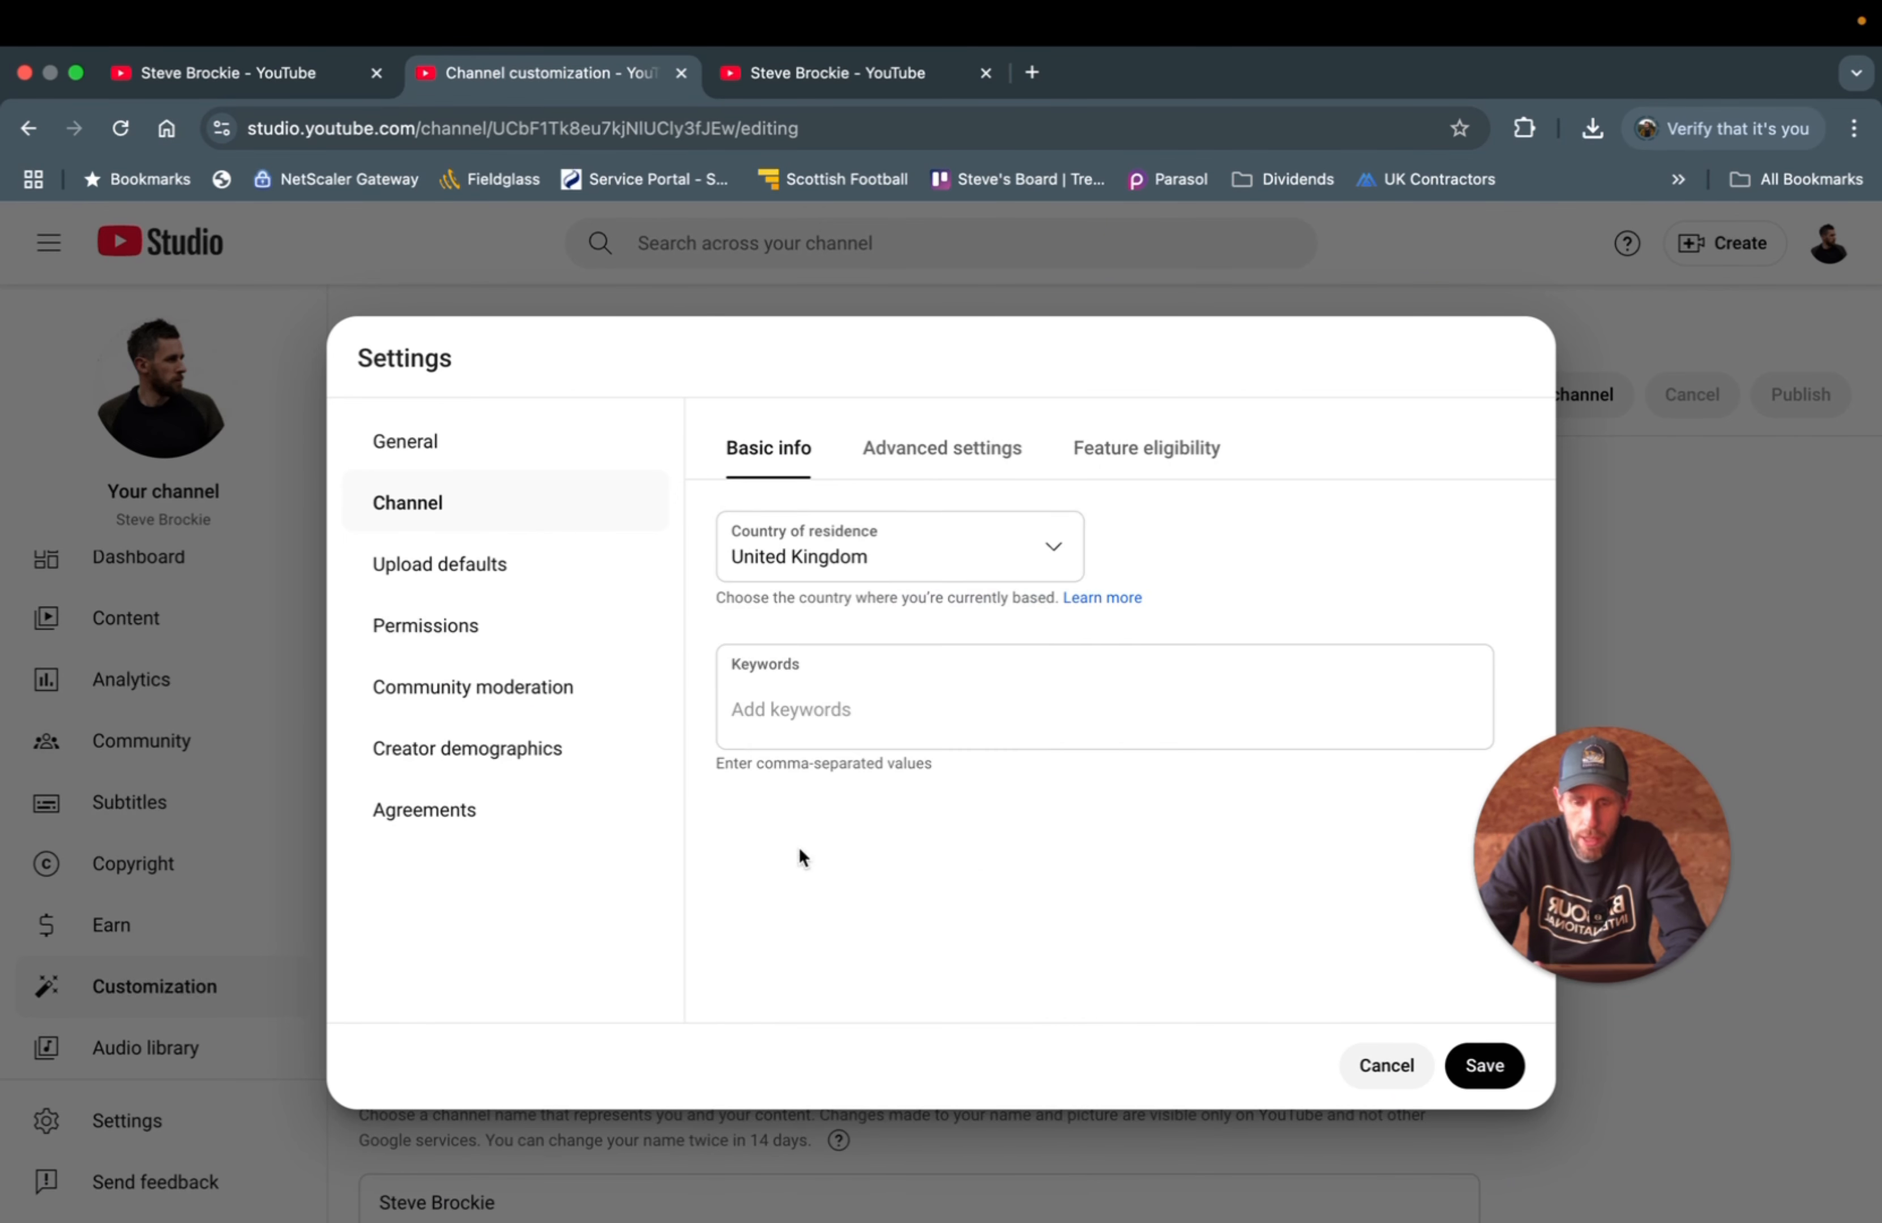
pyautogui.click(757, 684)
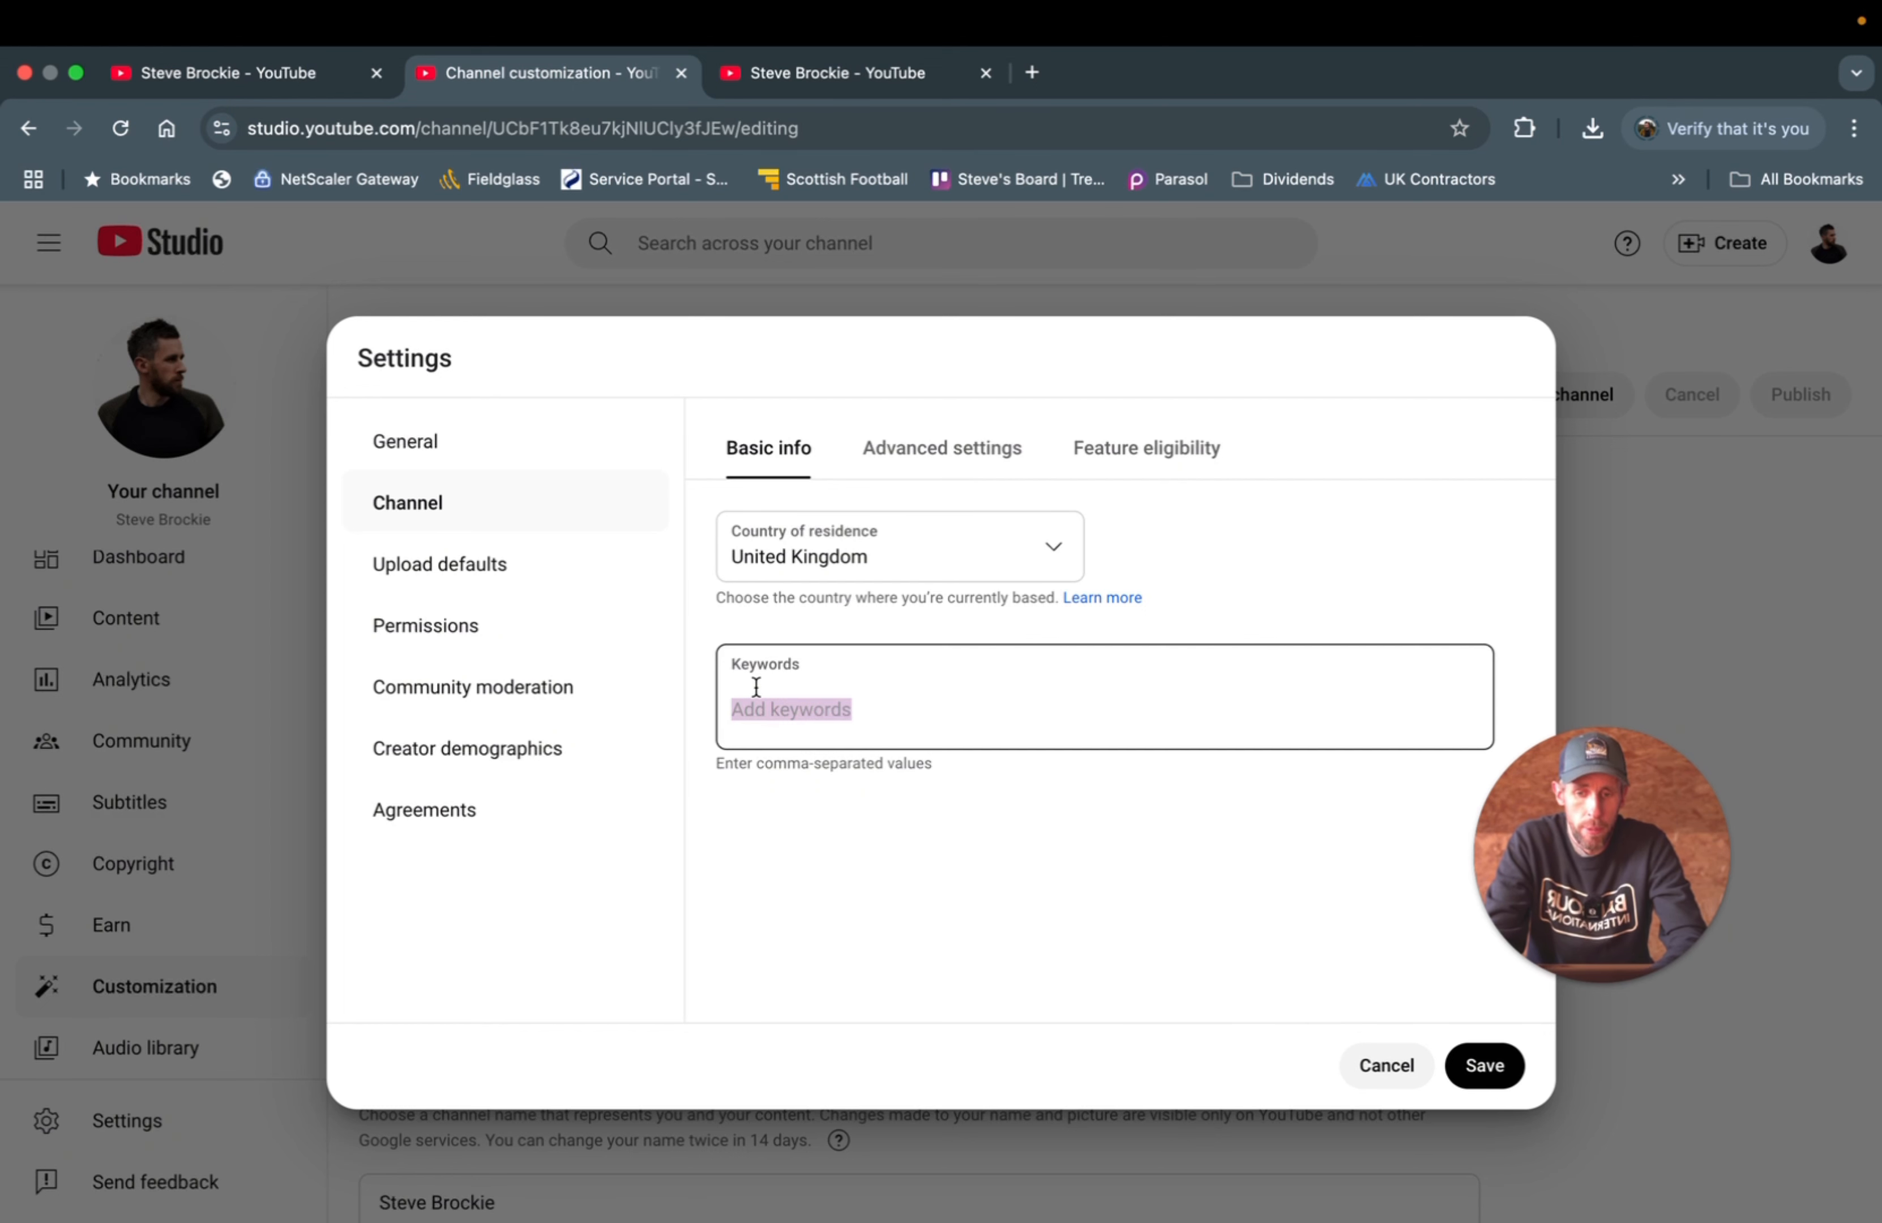
# - Add keyword chips 'youtube growth', 'youtube over 40', 'youtube for beginners' and 'grow on youtube'
pyautogui.click(756, 687)
pyautogui.write('you')
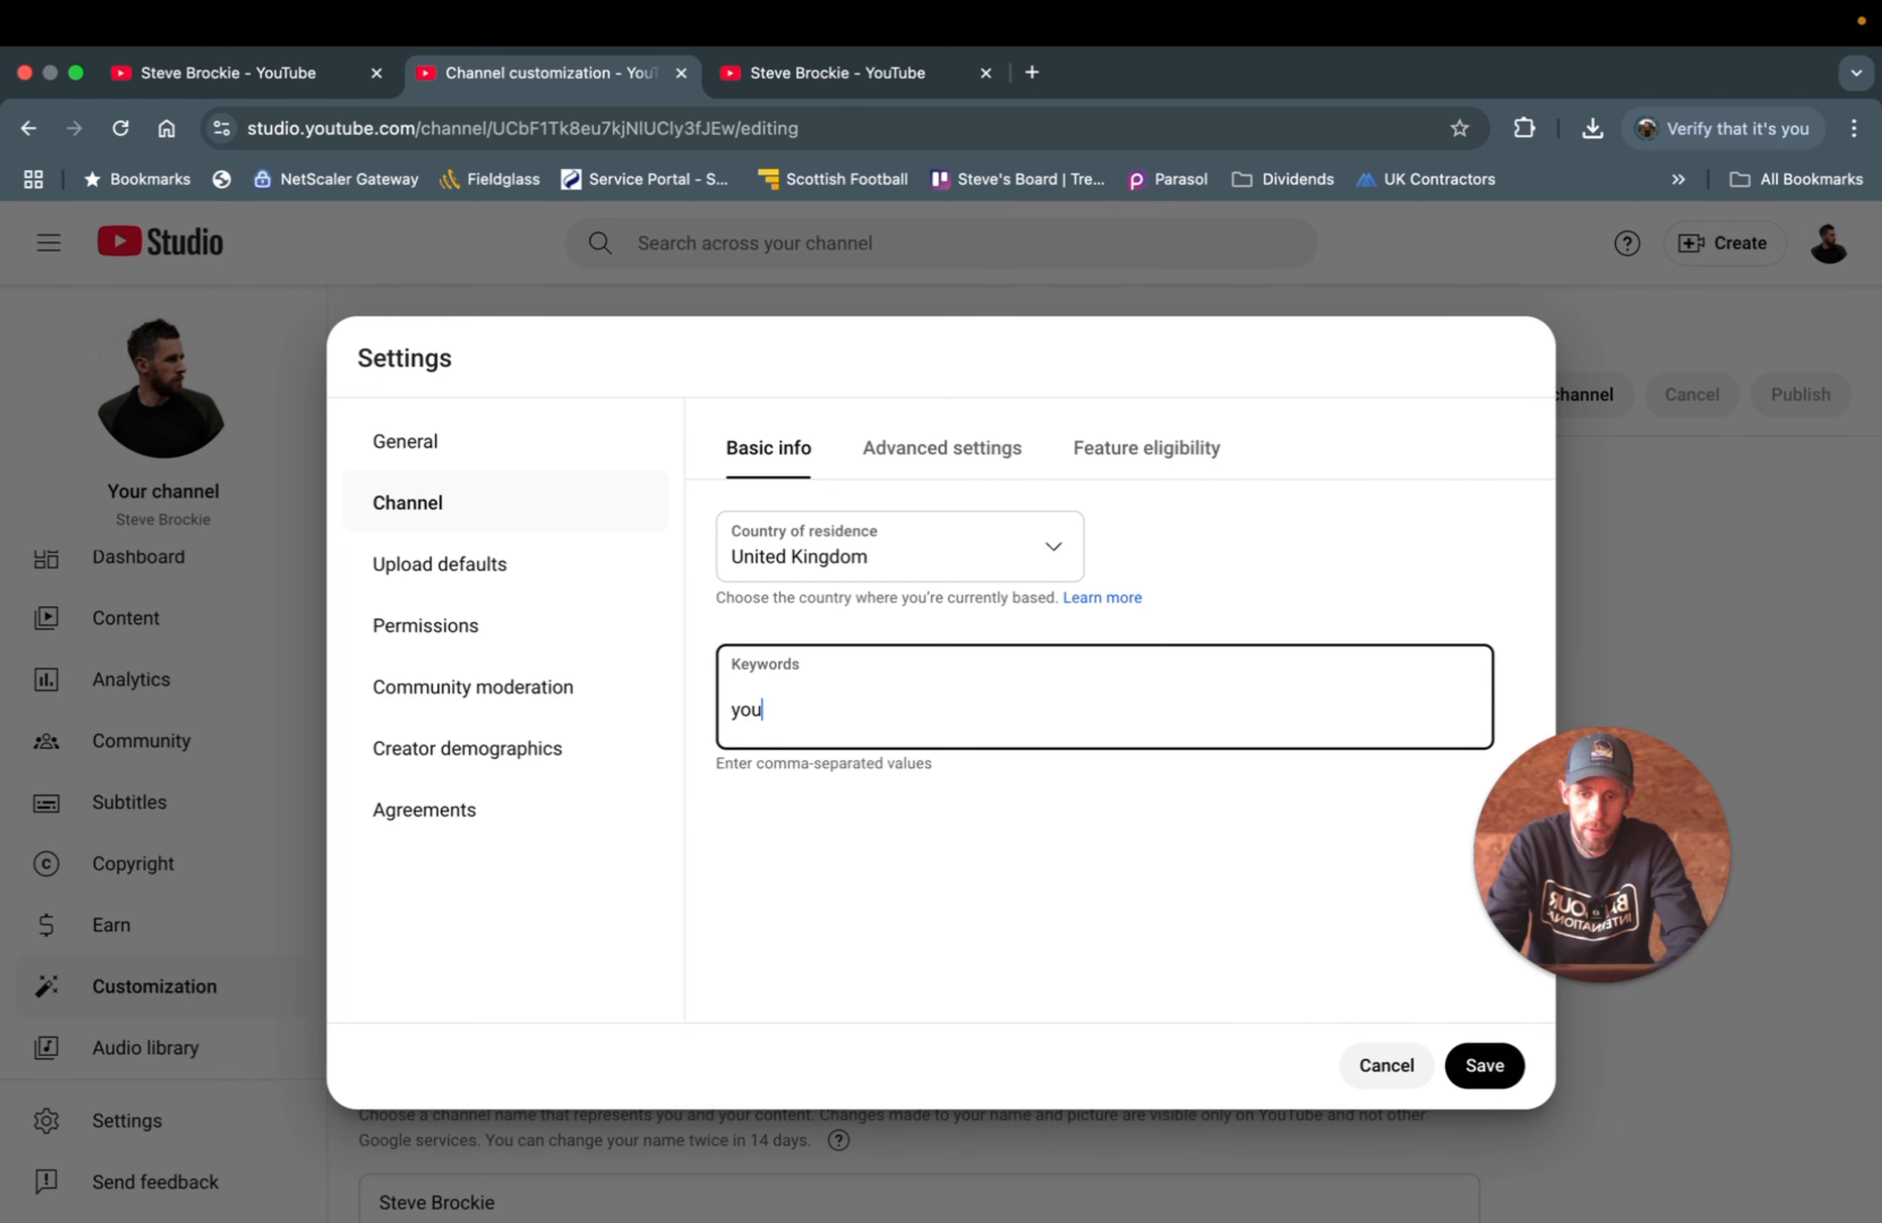
pyautogui.write('tube grow')
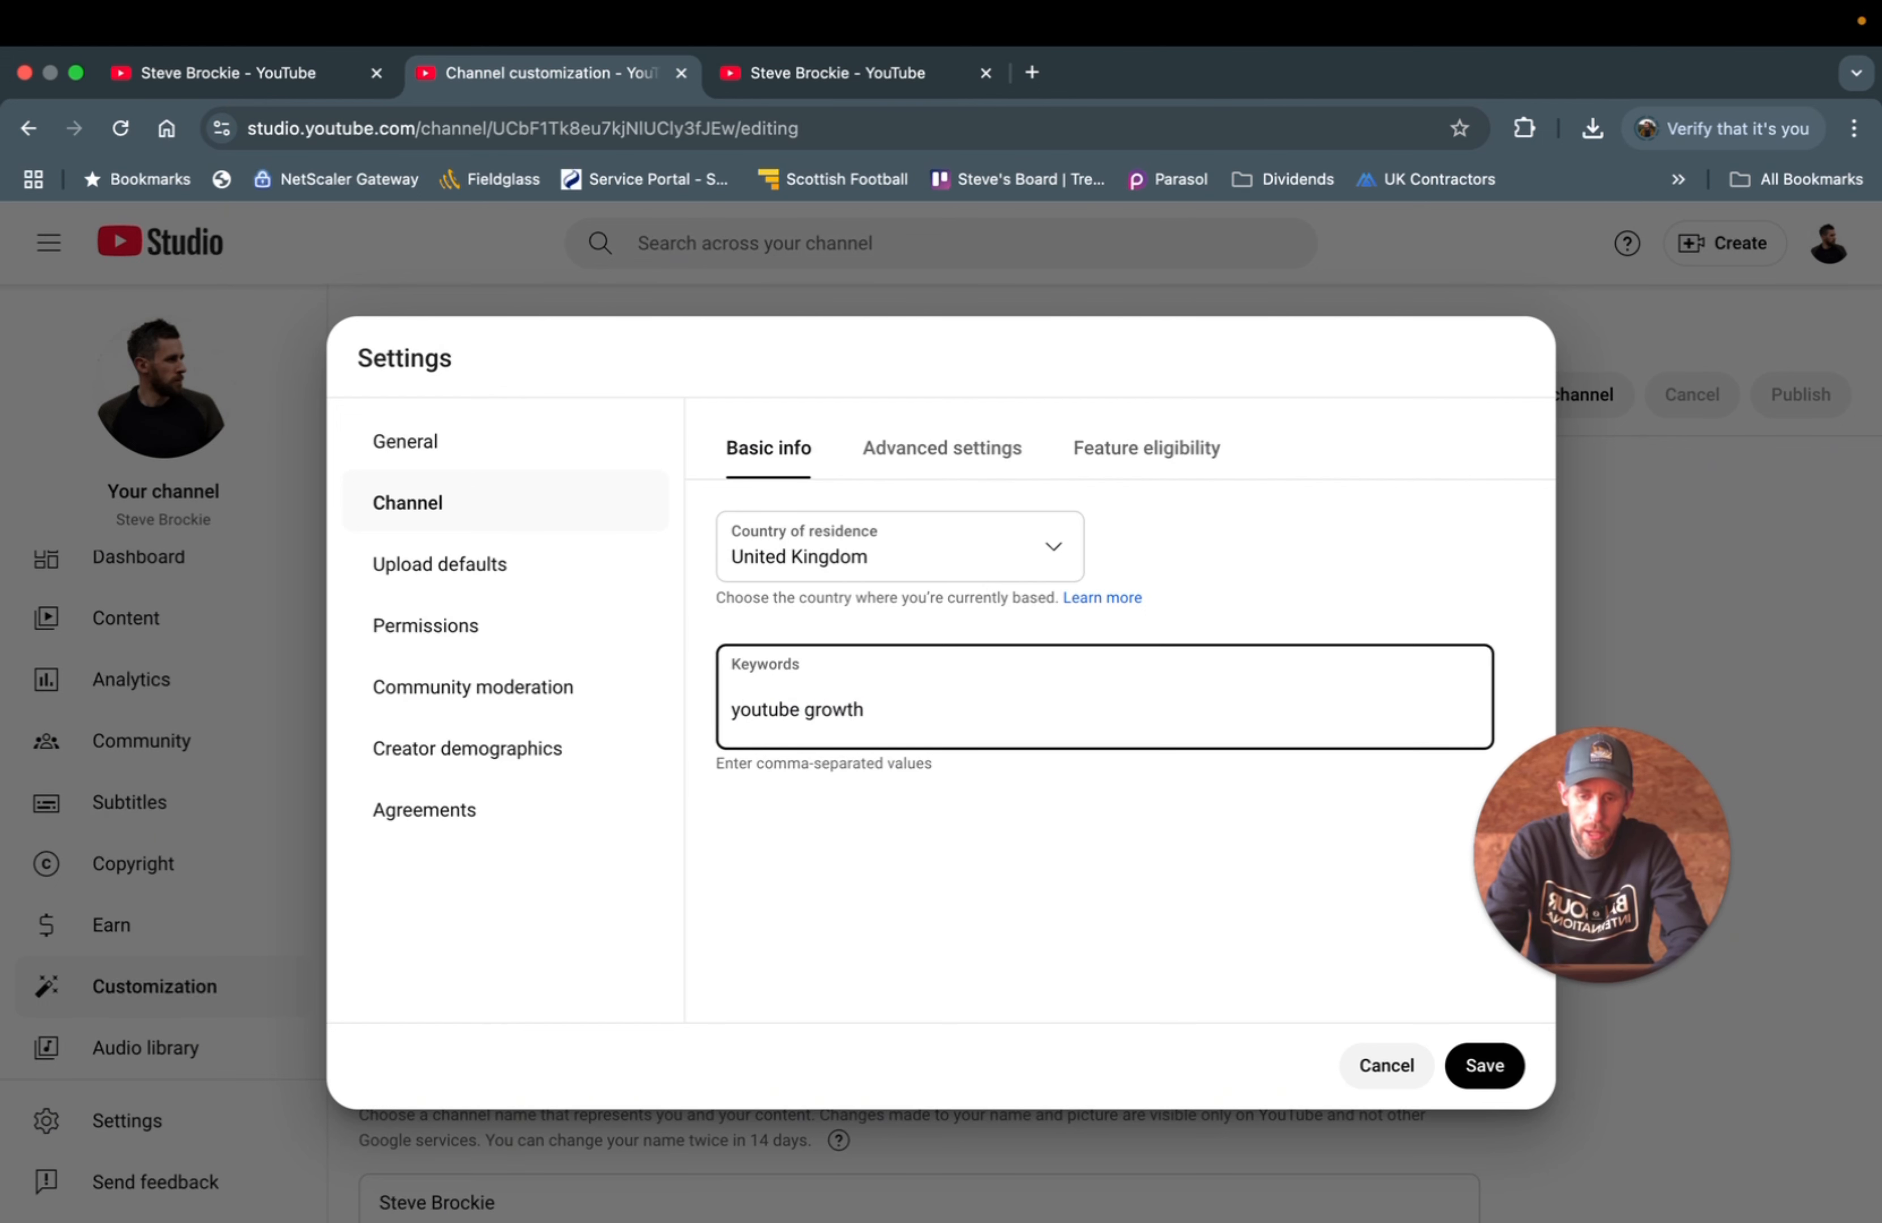
pyautogui.write('th')
pyautogui.press('Return')
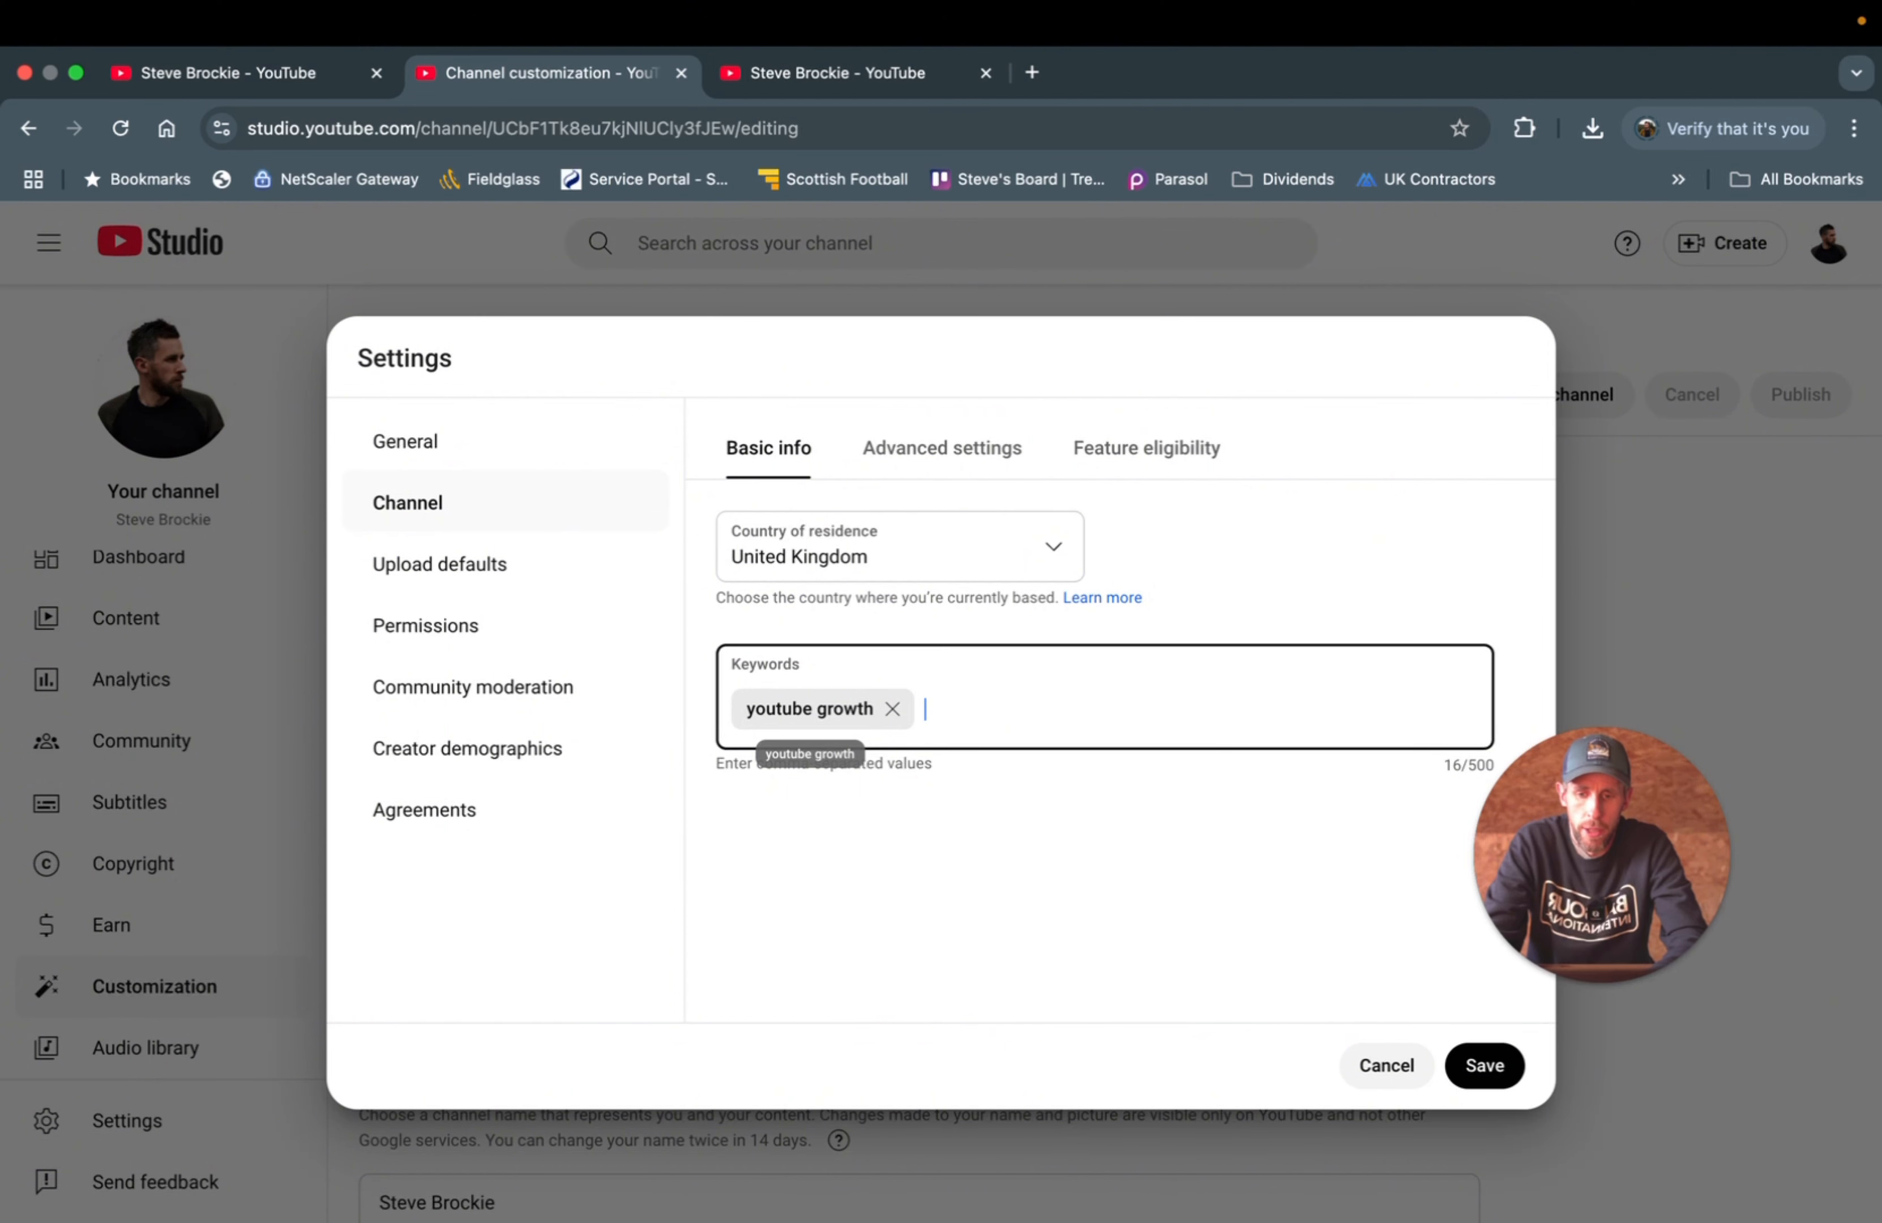
pyautogui.write('youtube over 4')
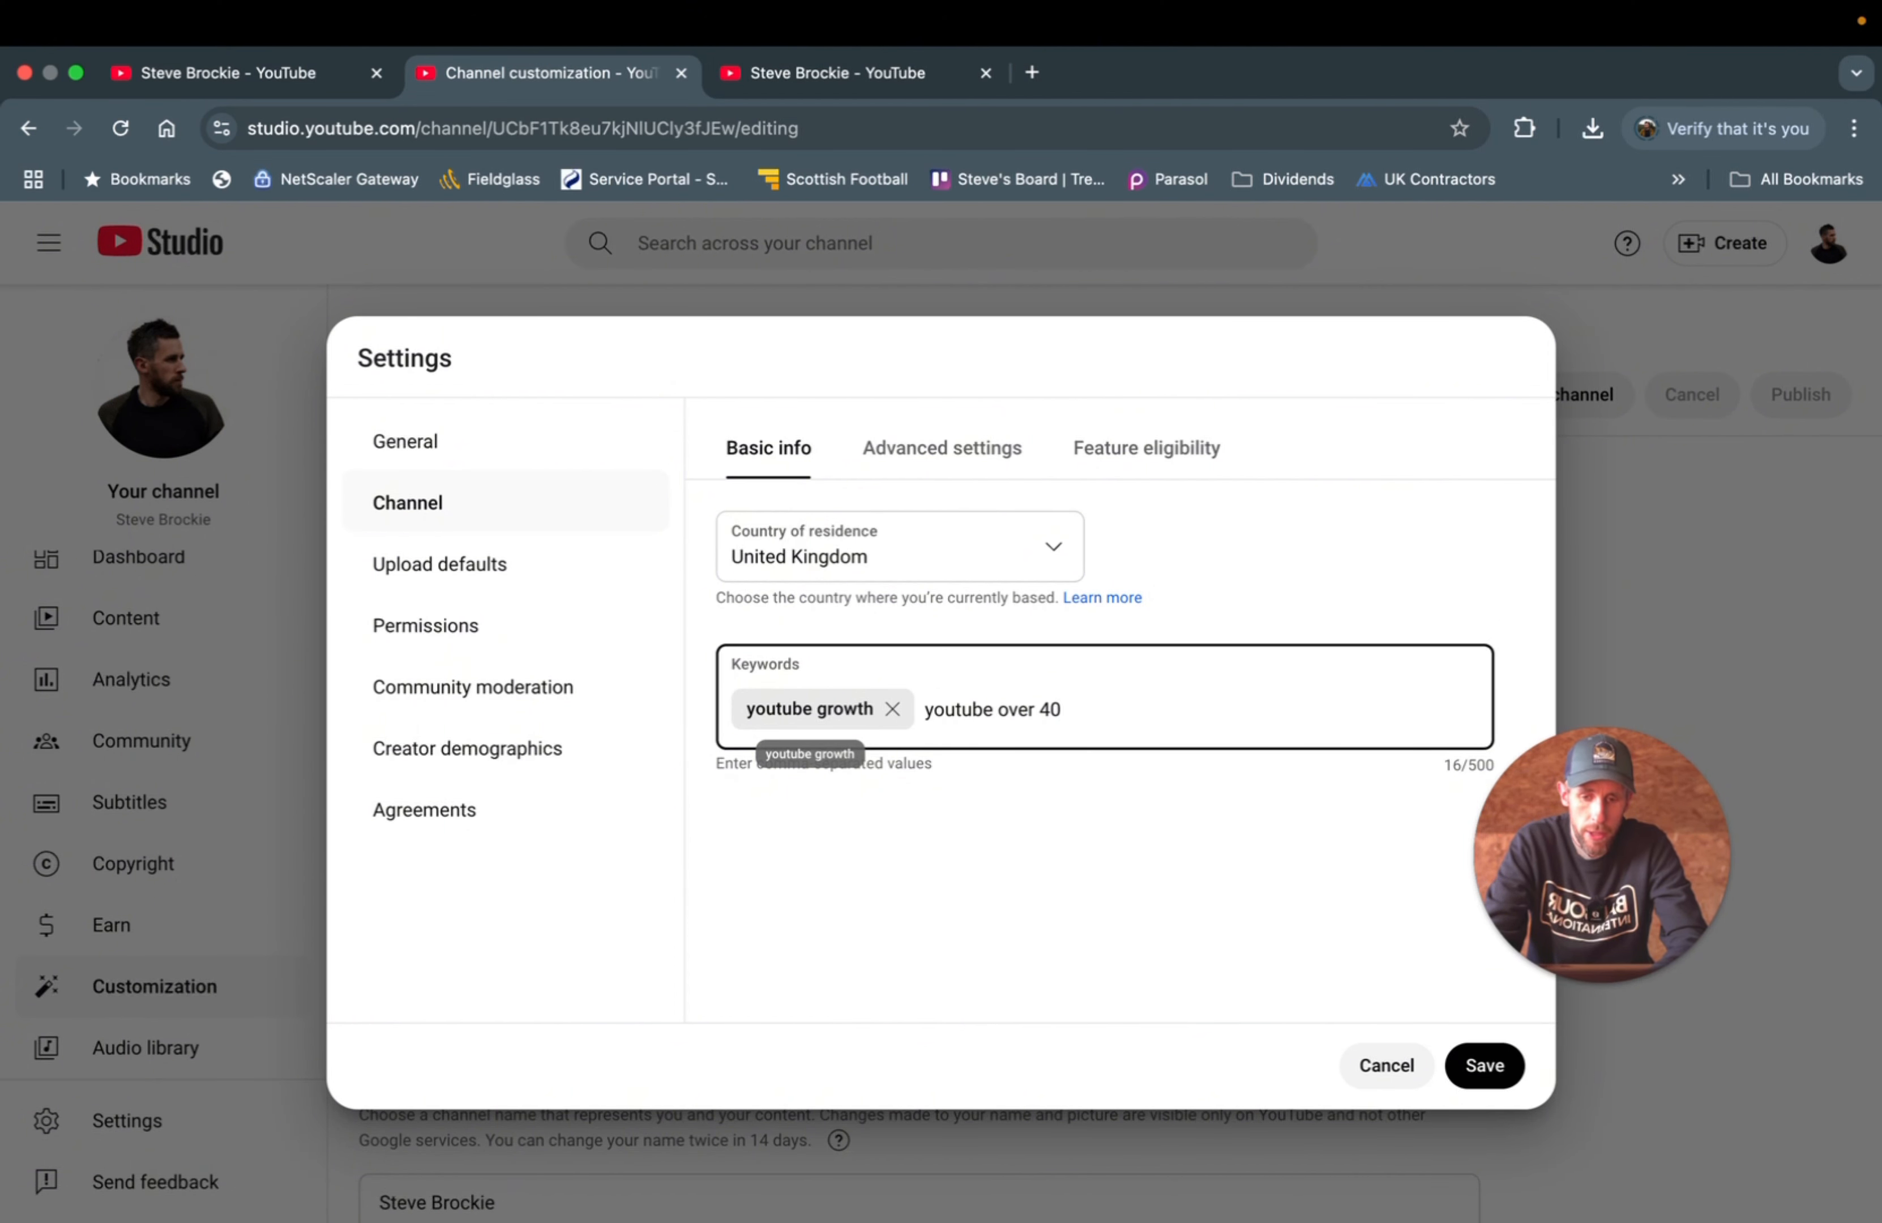
pyautogui.write('0')
pyautogui.press('Return')
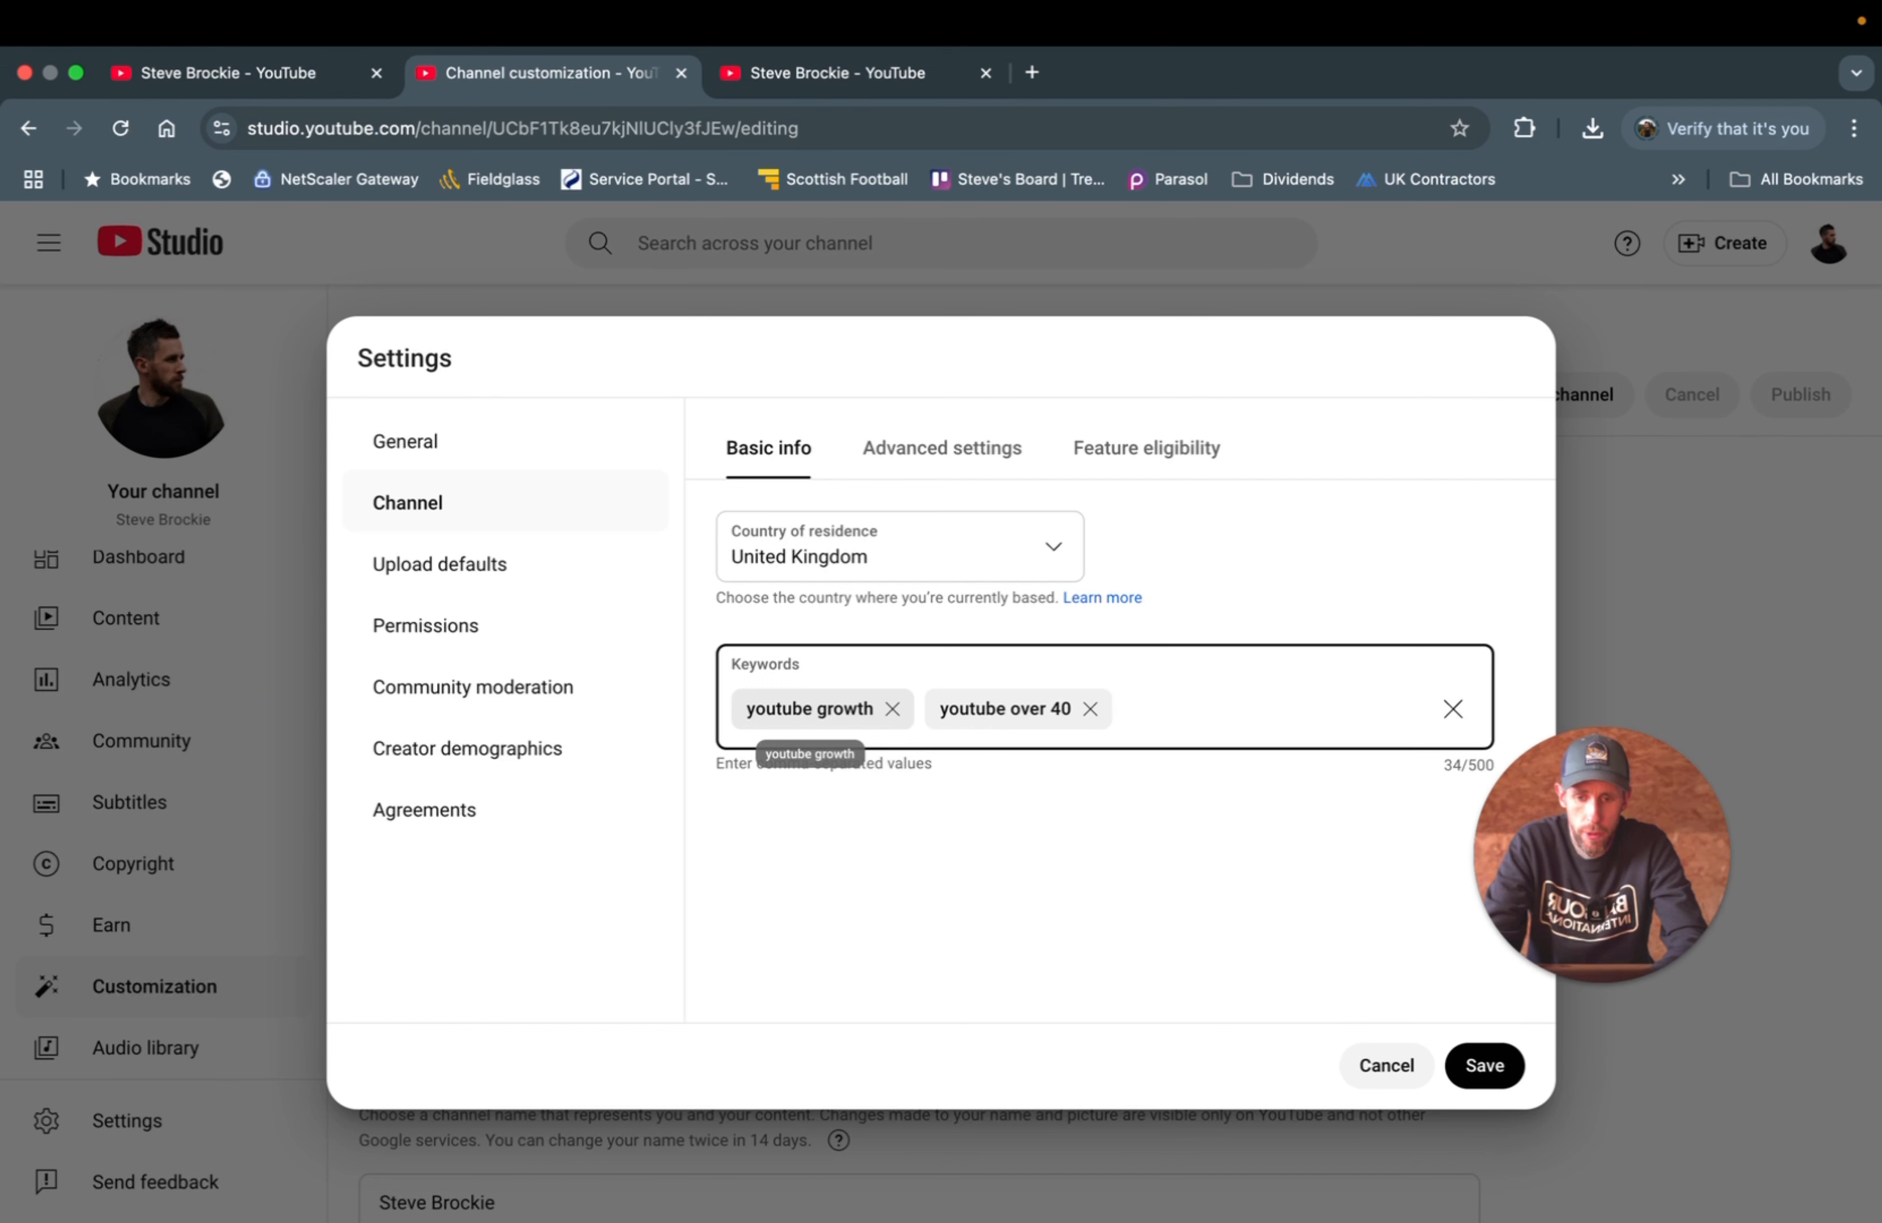
pyautogui.write('youtube for beg')
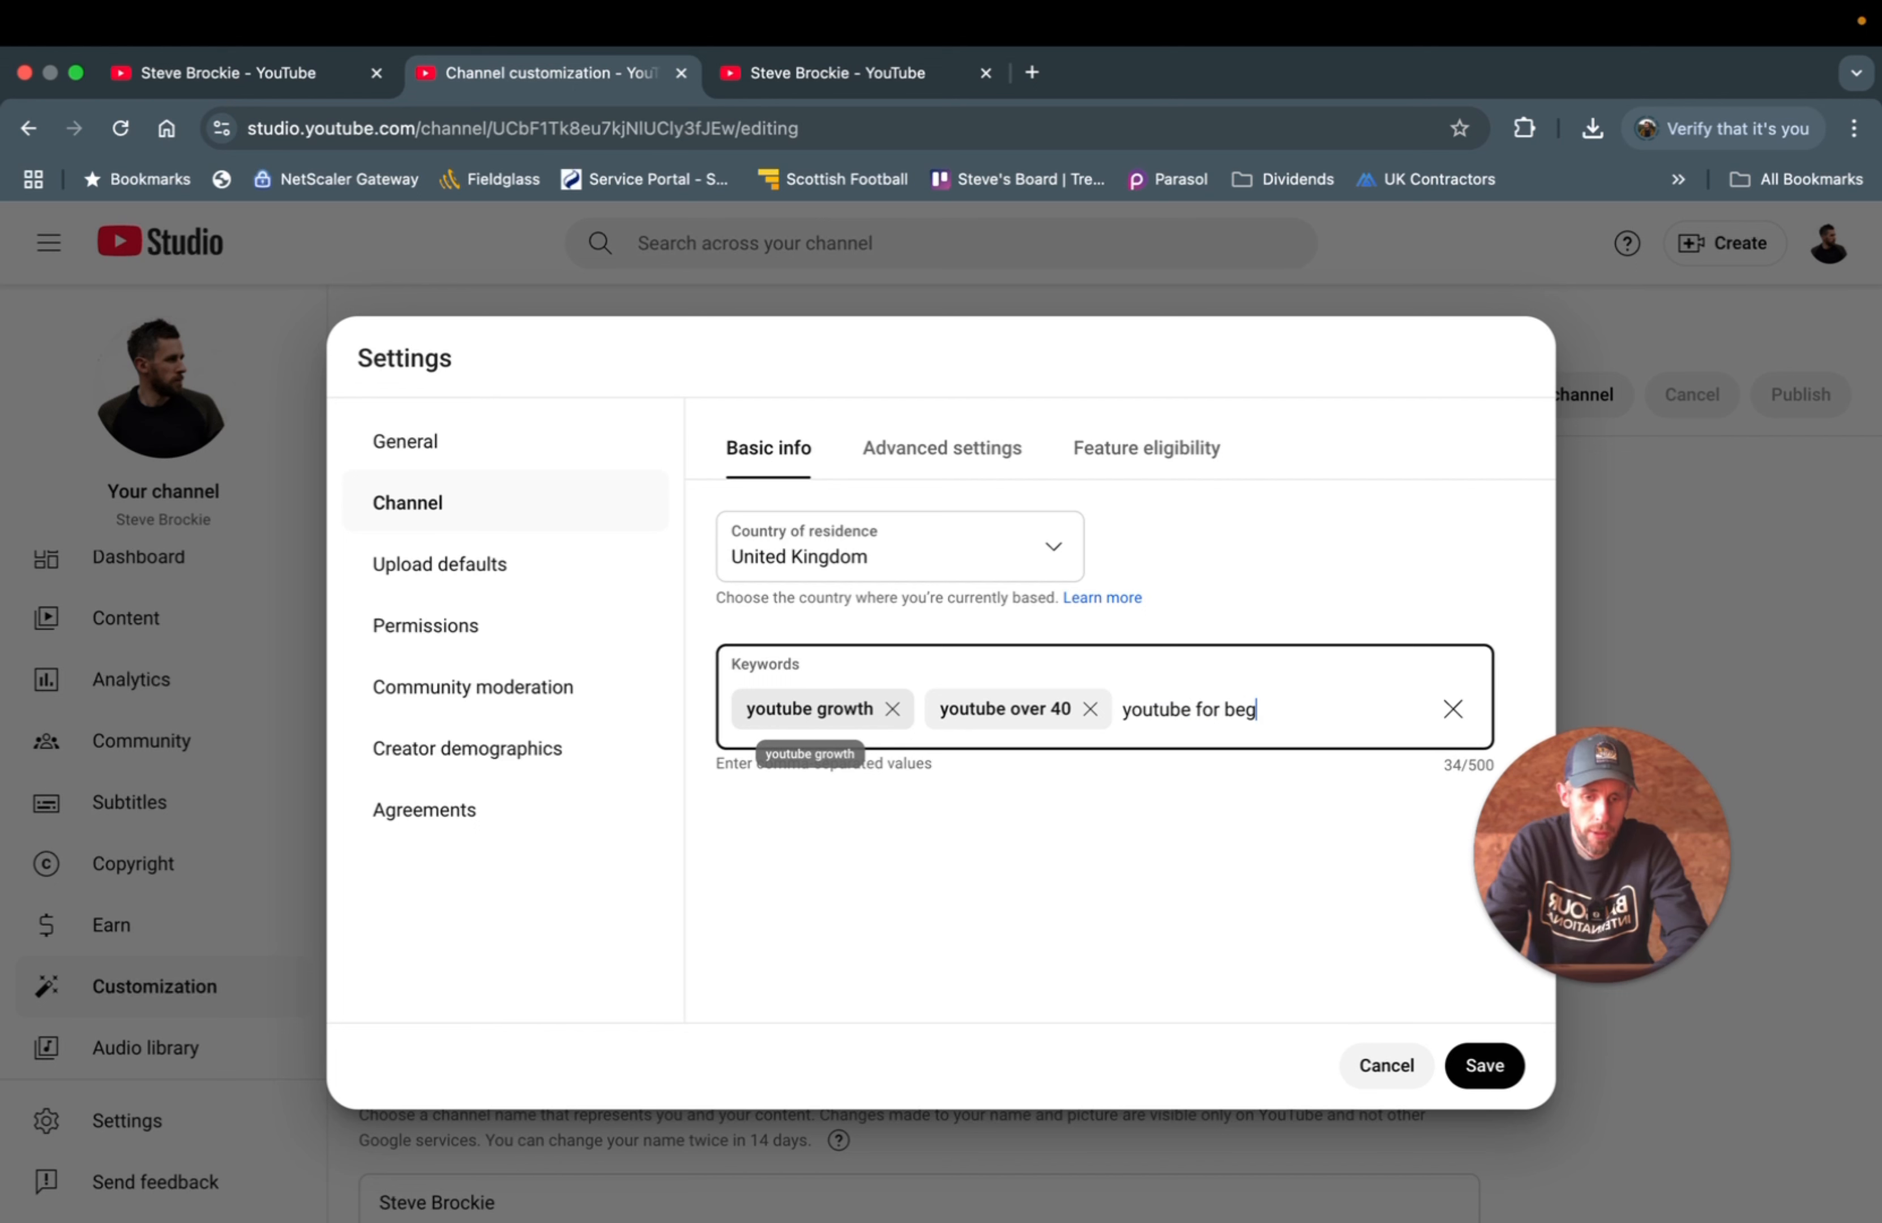
pyautogui.write('inners')
pyautogui.press('Return')
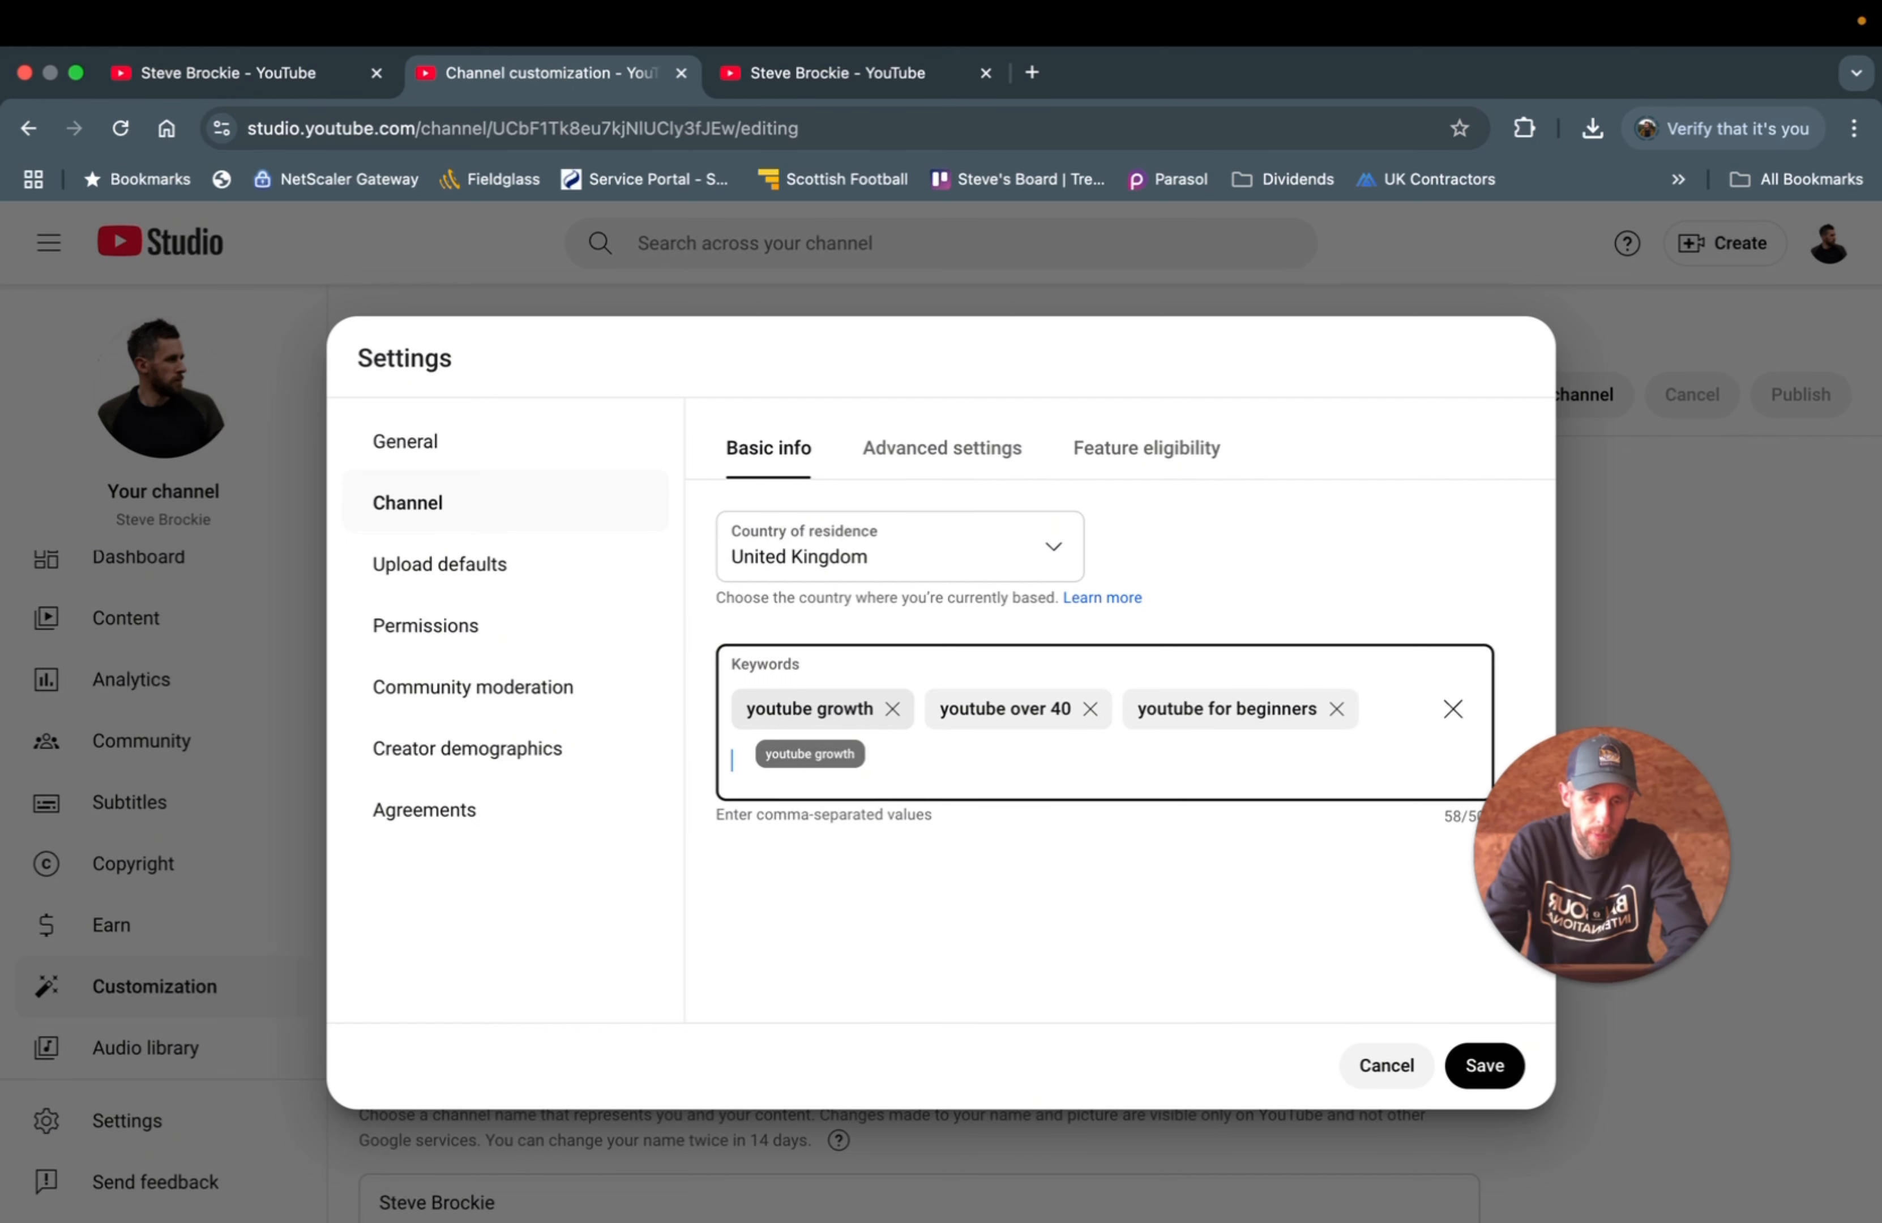
pyautogui.write('y')
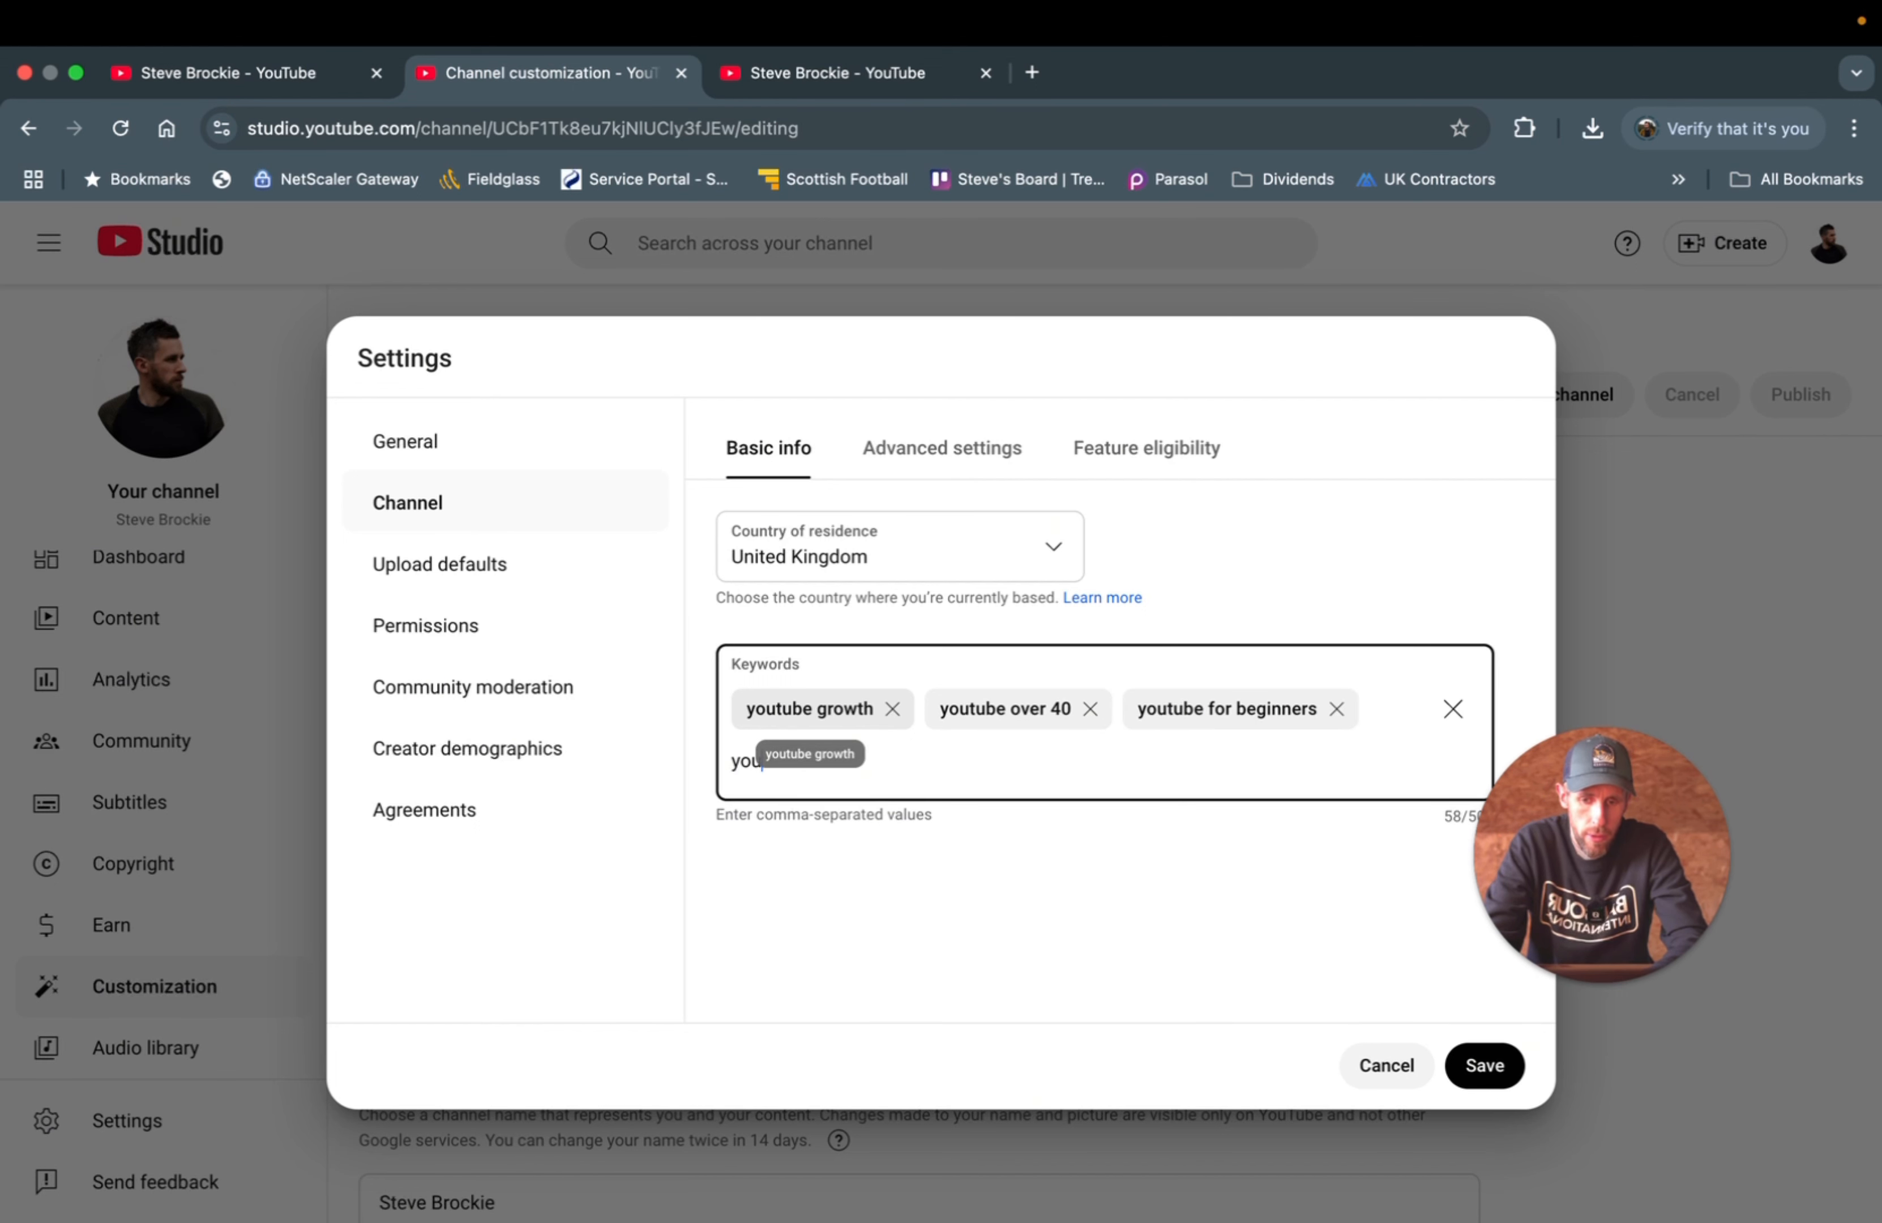
pyautogui.press('BackSpace')
pyautogui.write('growing')
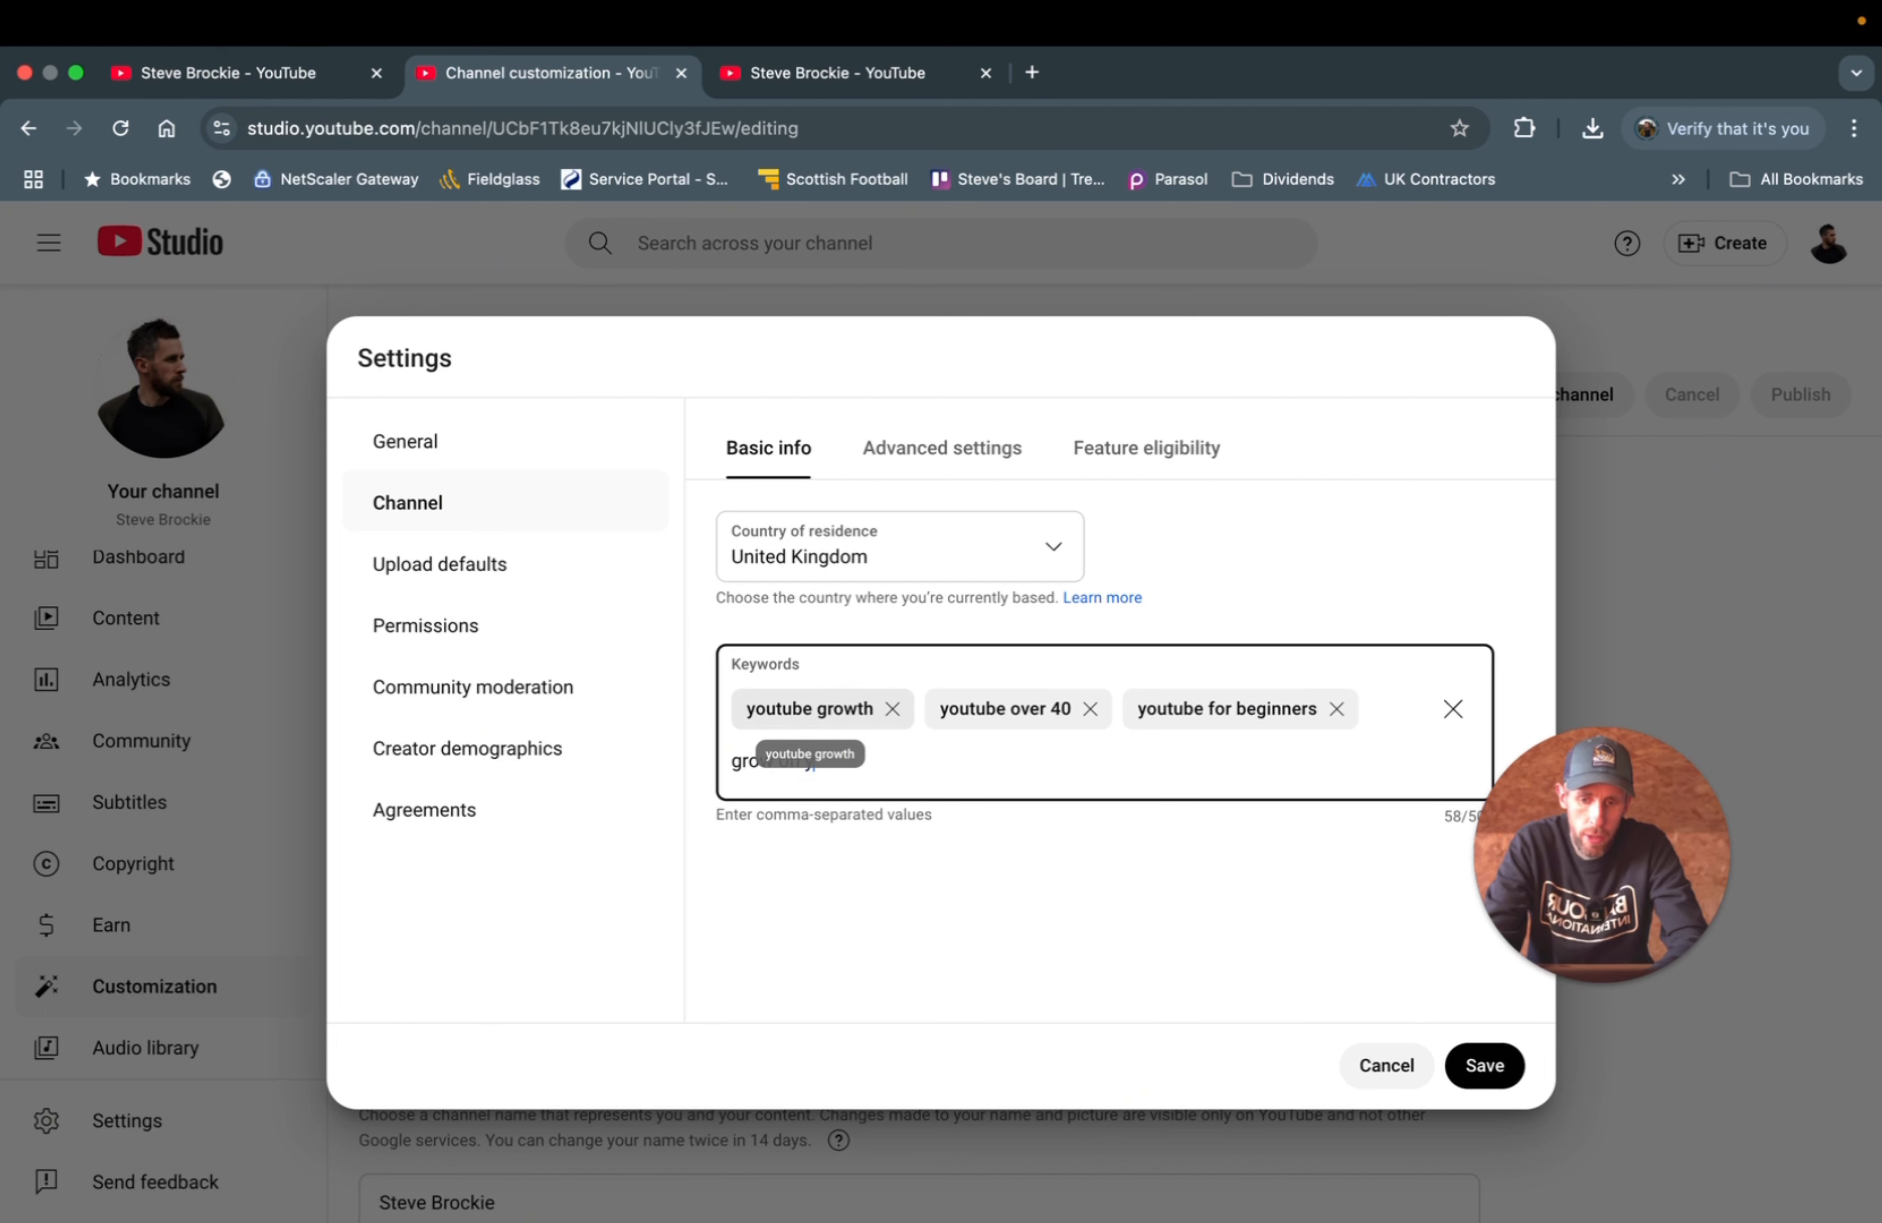
pyautogui.press('Return')
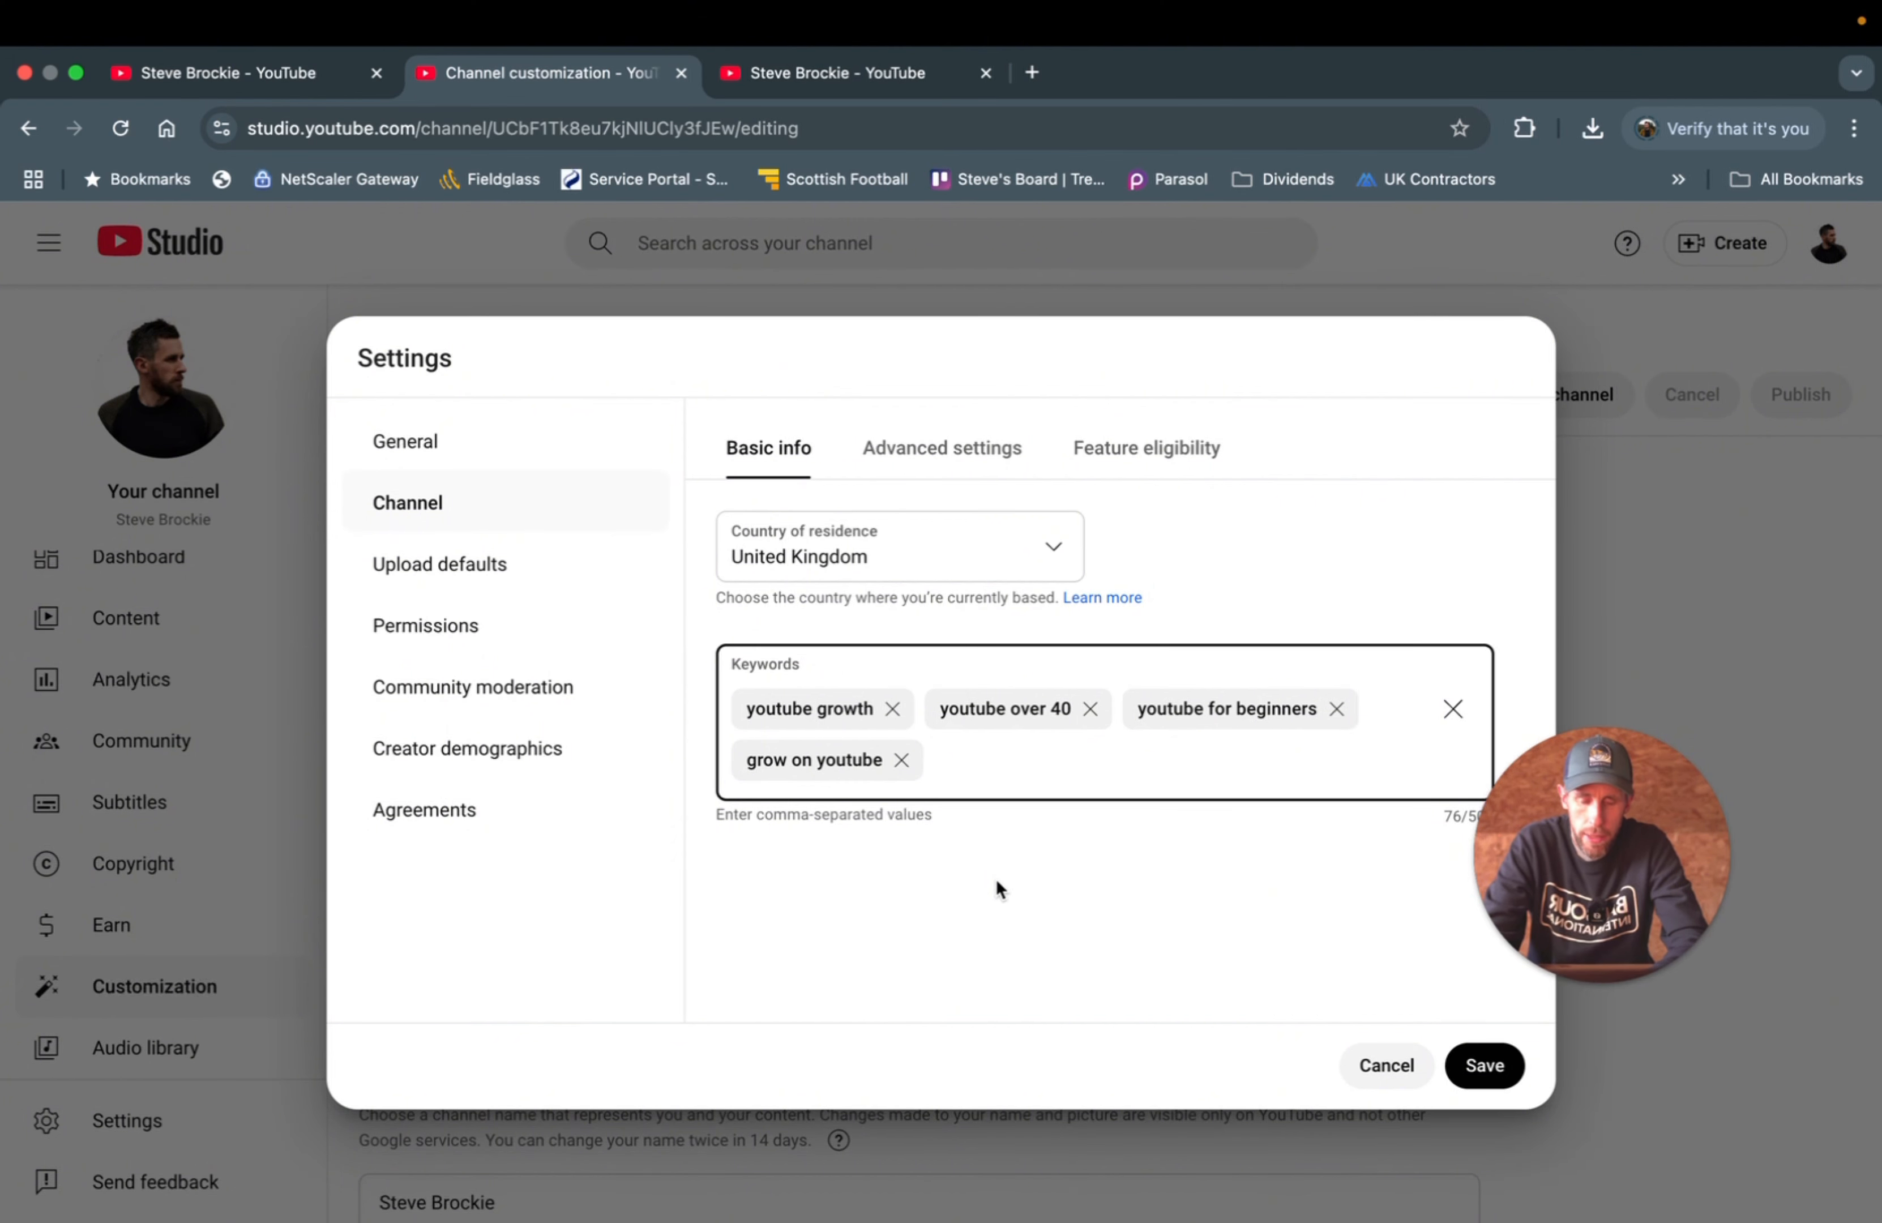
pyautogui.click(1509, 850)
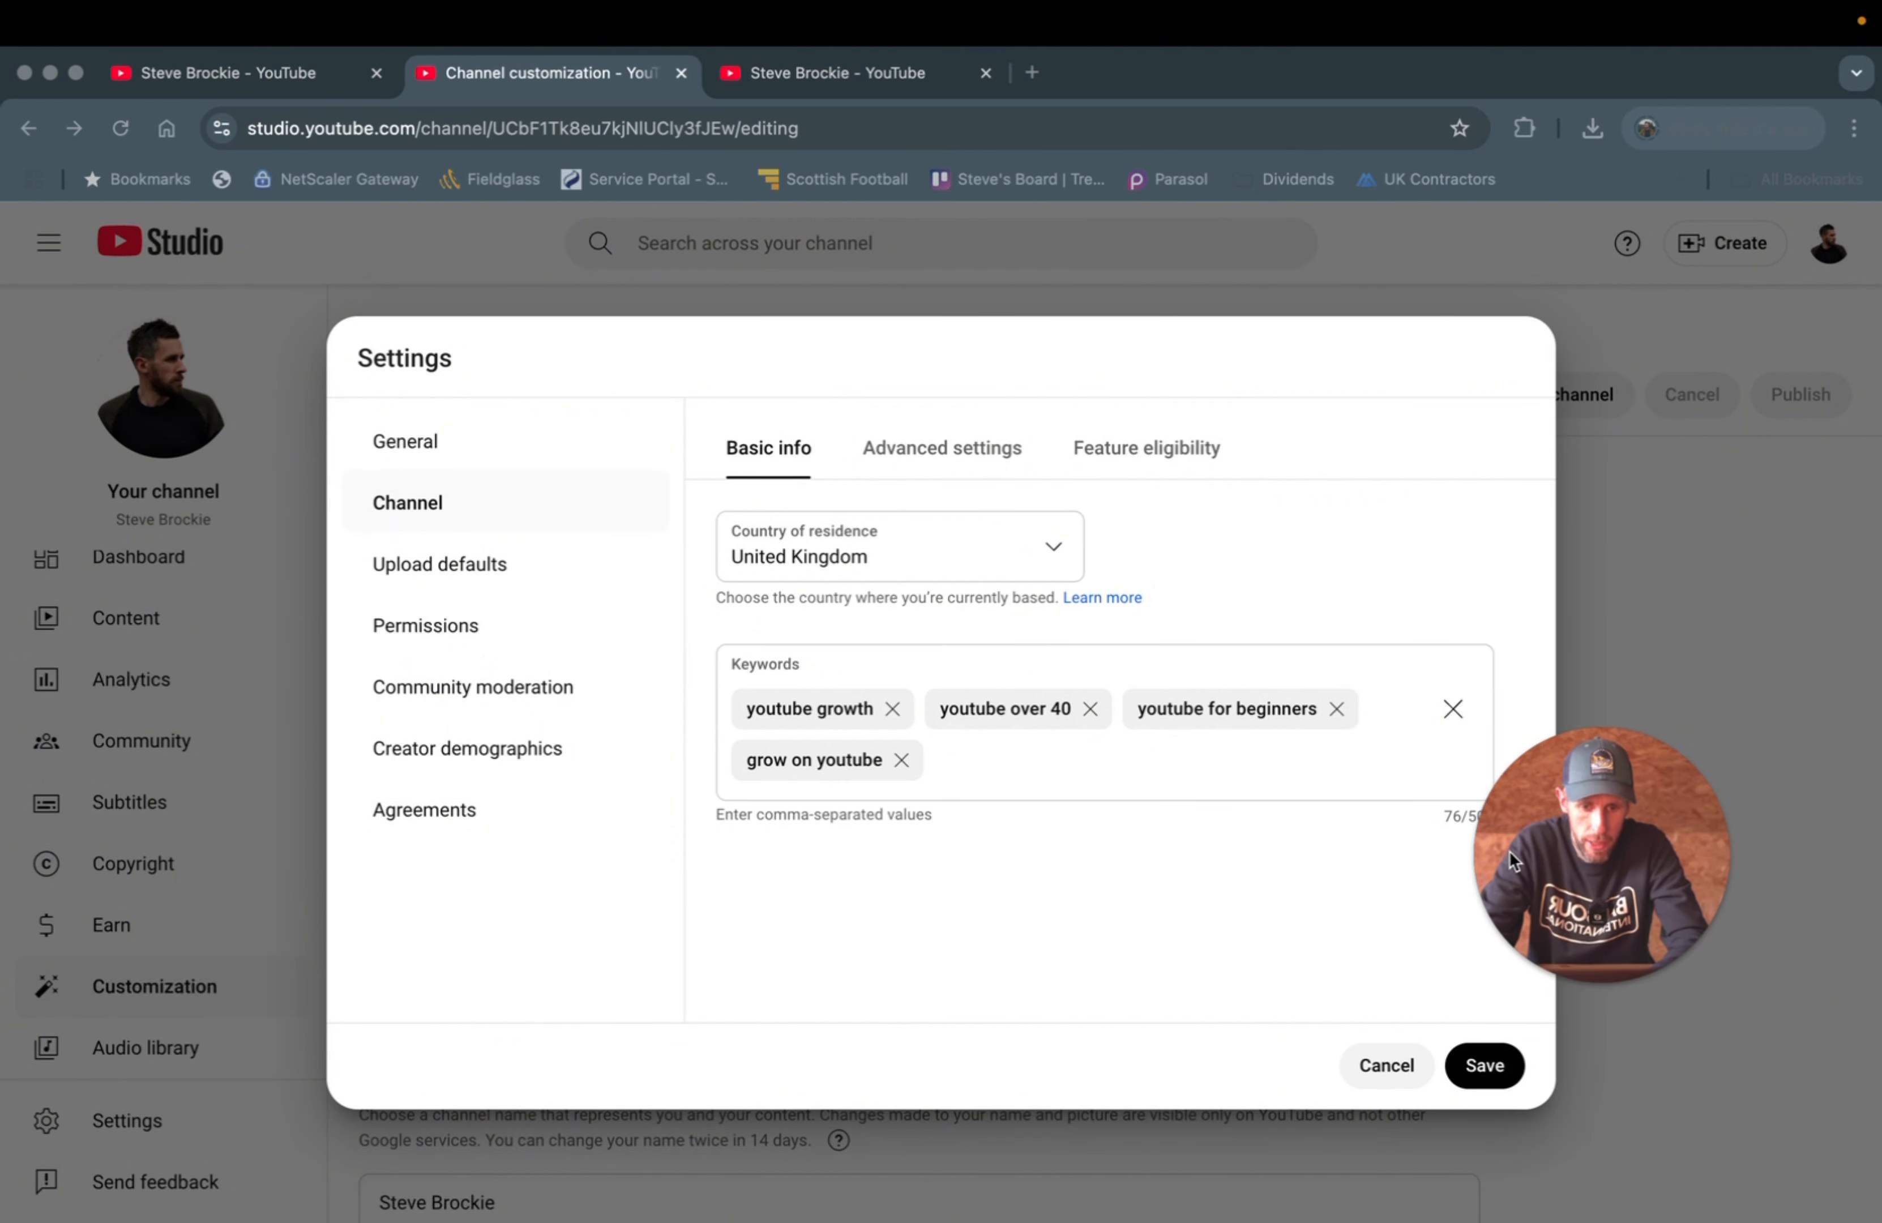
pyautogui.moveTo(1509, 850); pyautogui.dragTo(1568, 867)
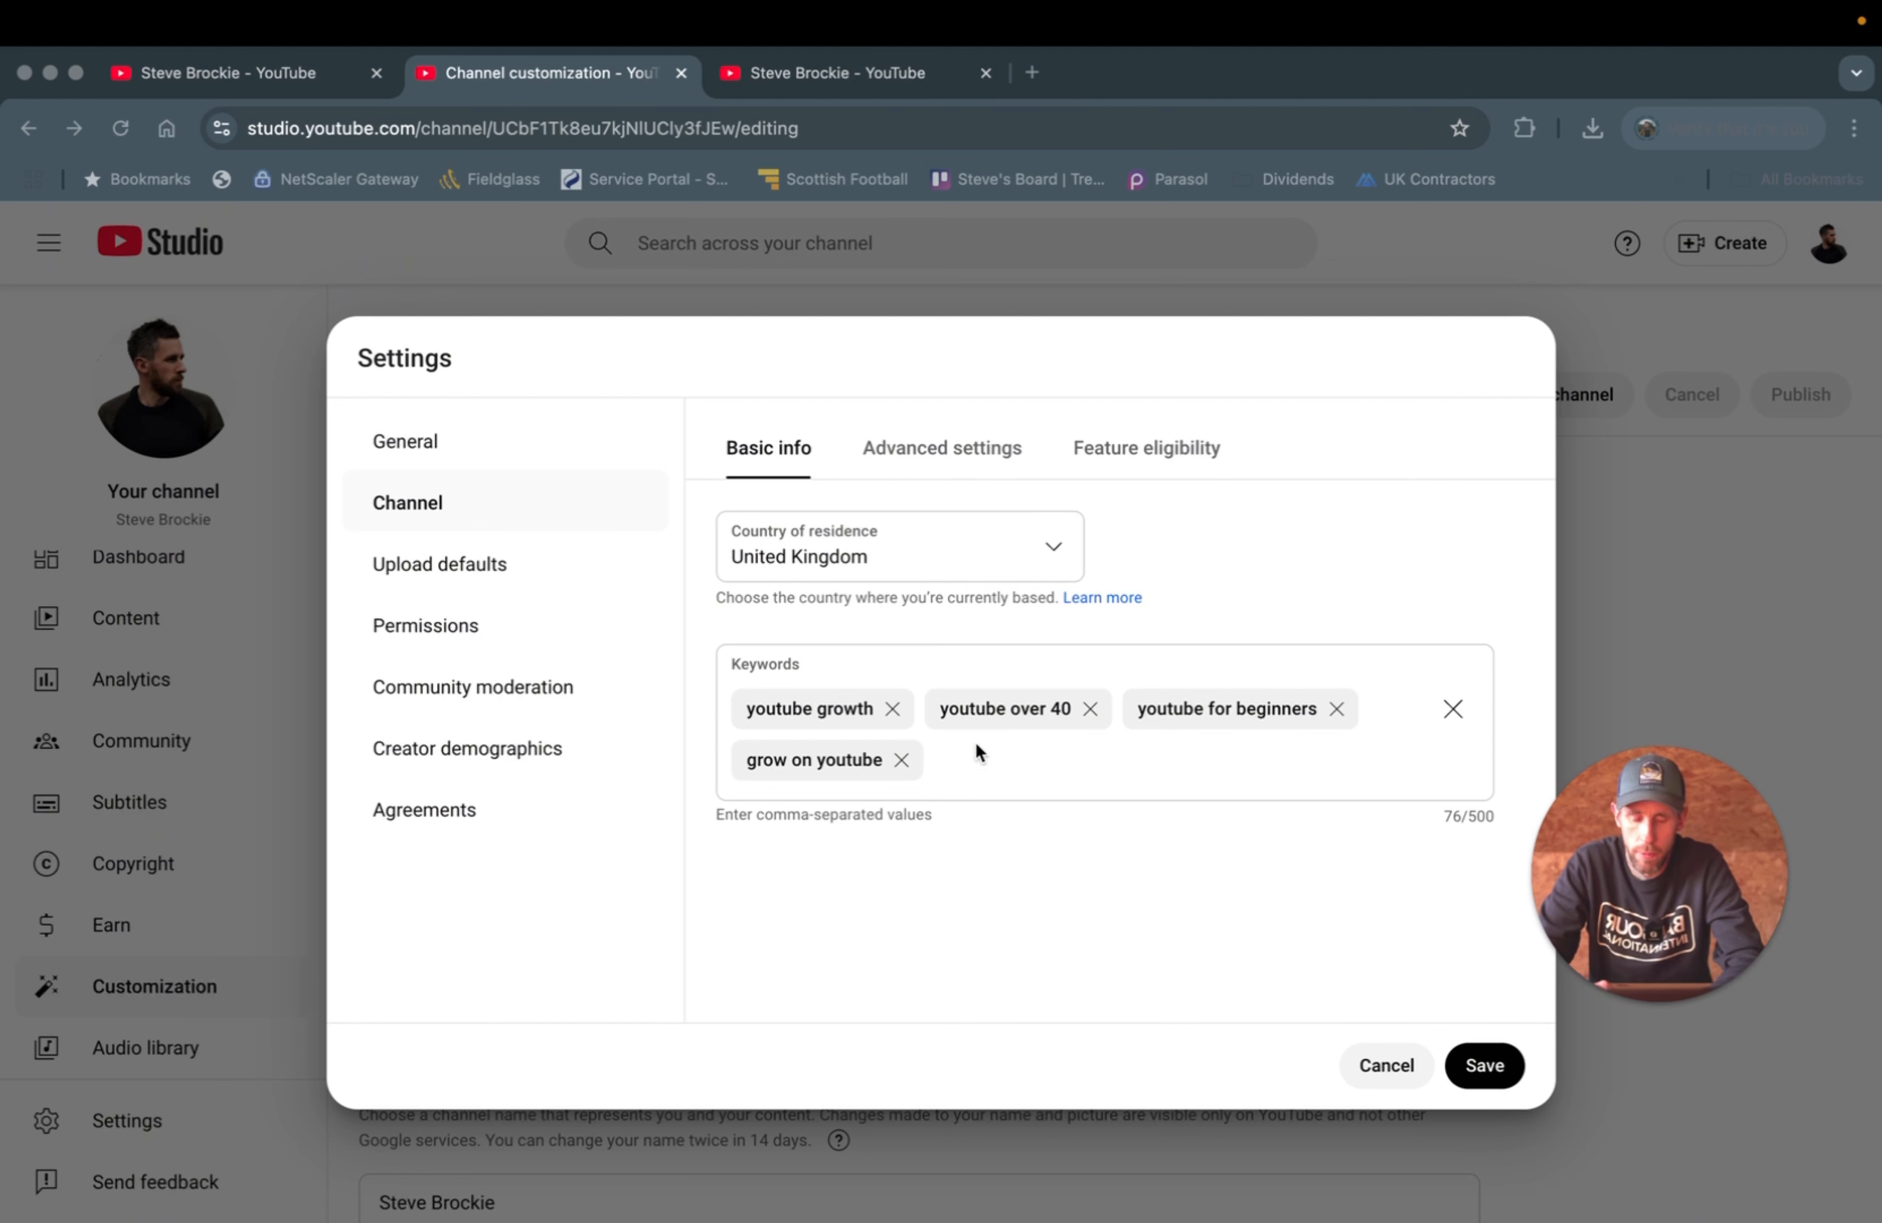
# - In Advanced settings, set the channel as not made for kids
pyautogui.click(917, 451)
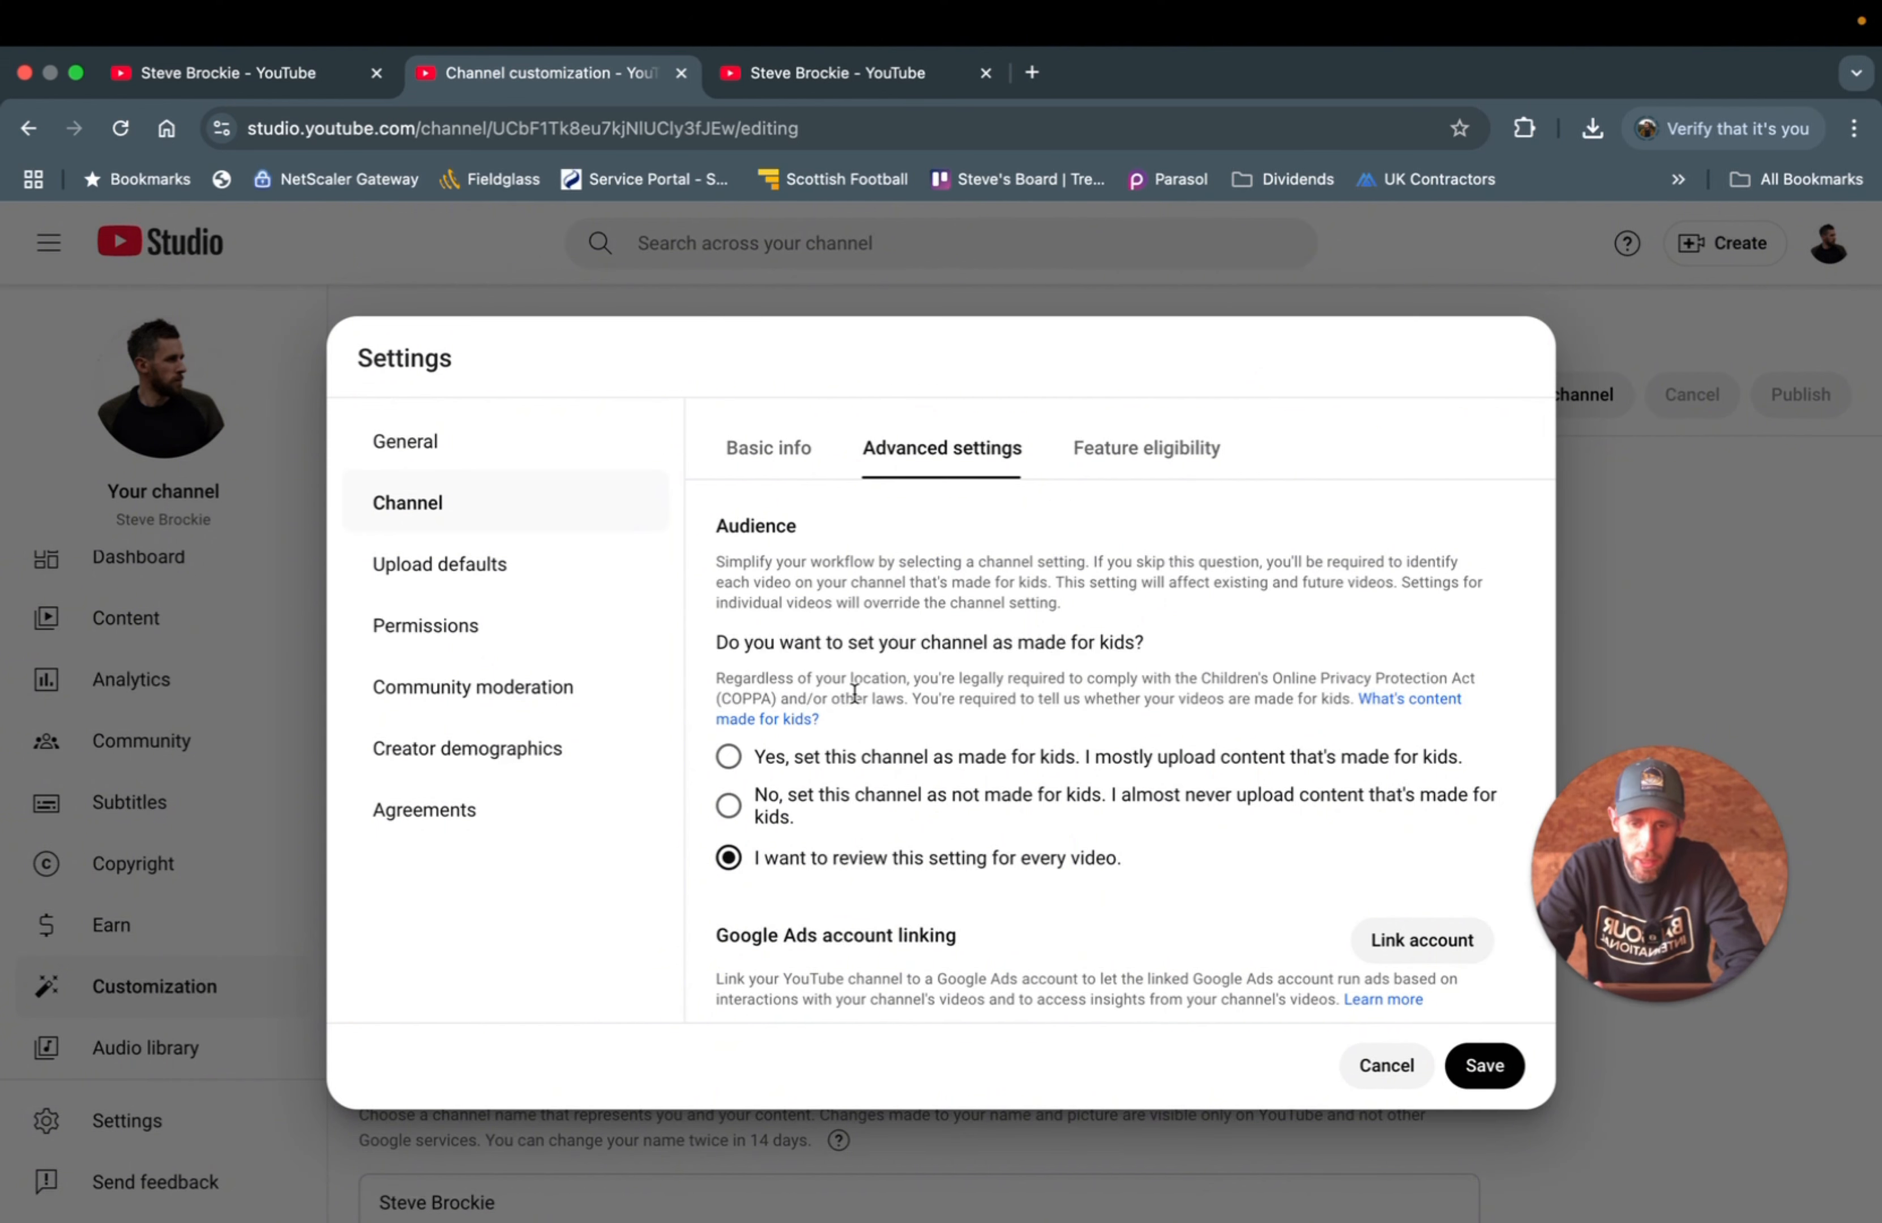
pyautogui.scroll(-1, 877, 722)
pyautogui.scroll(1, 877, 722)
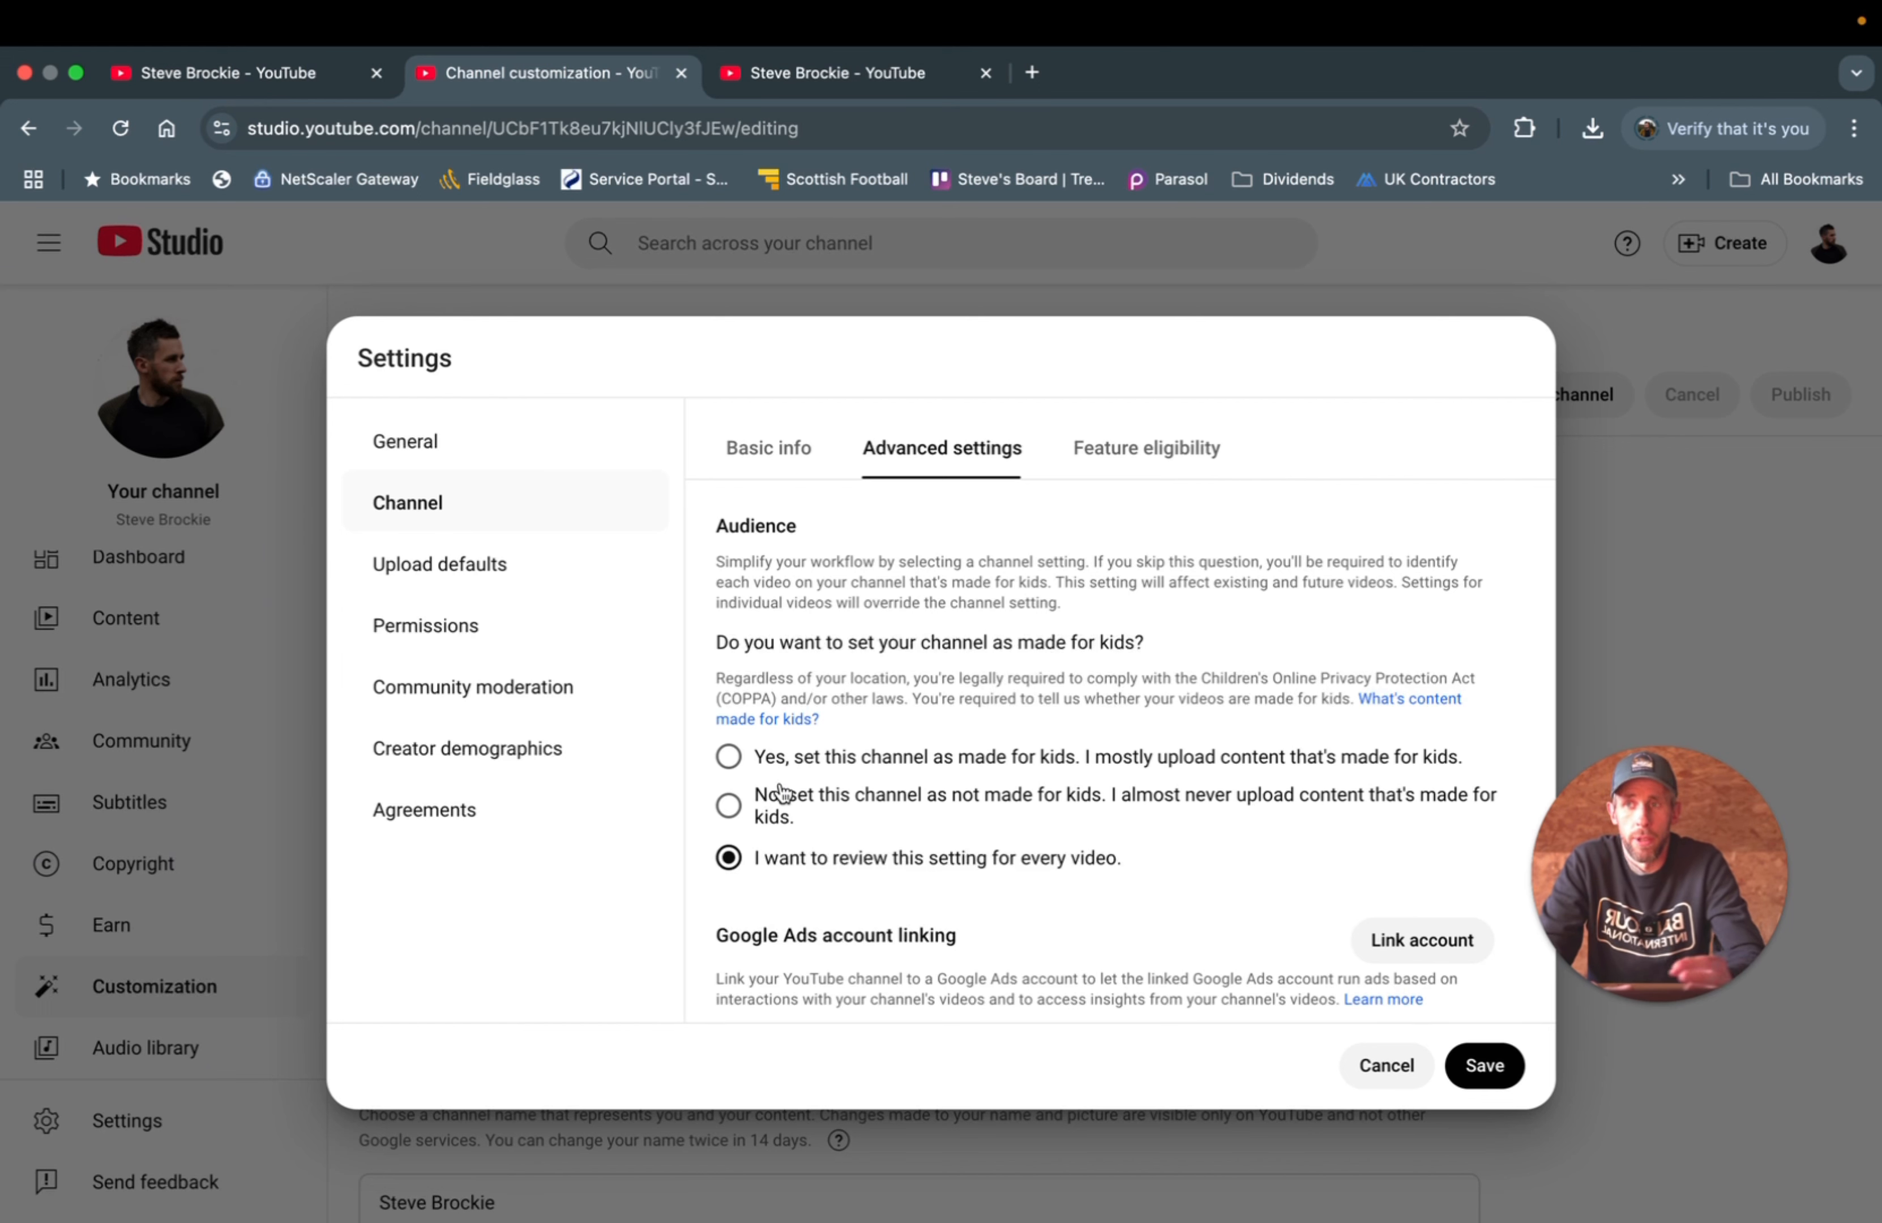
pyautogui.click(778, 815)
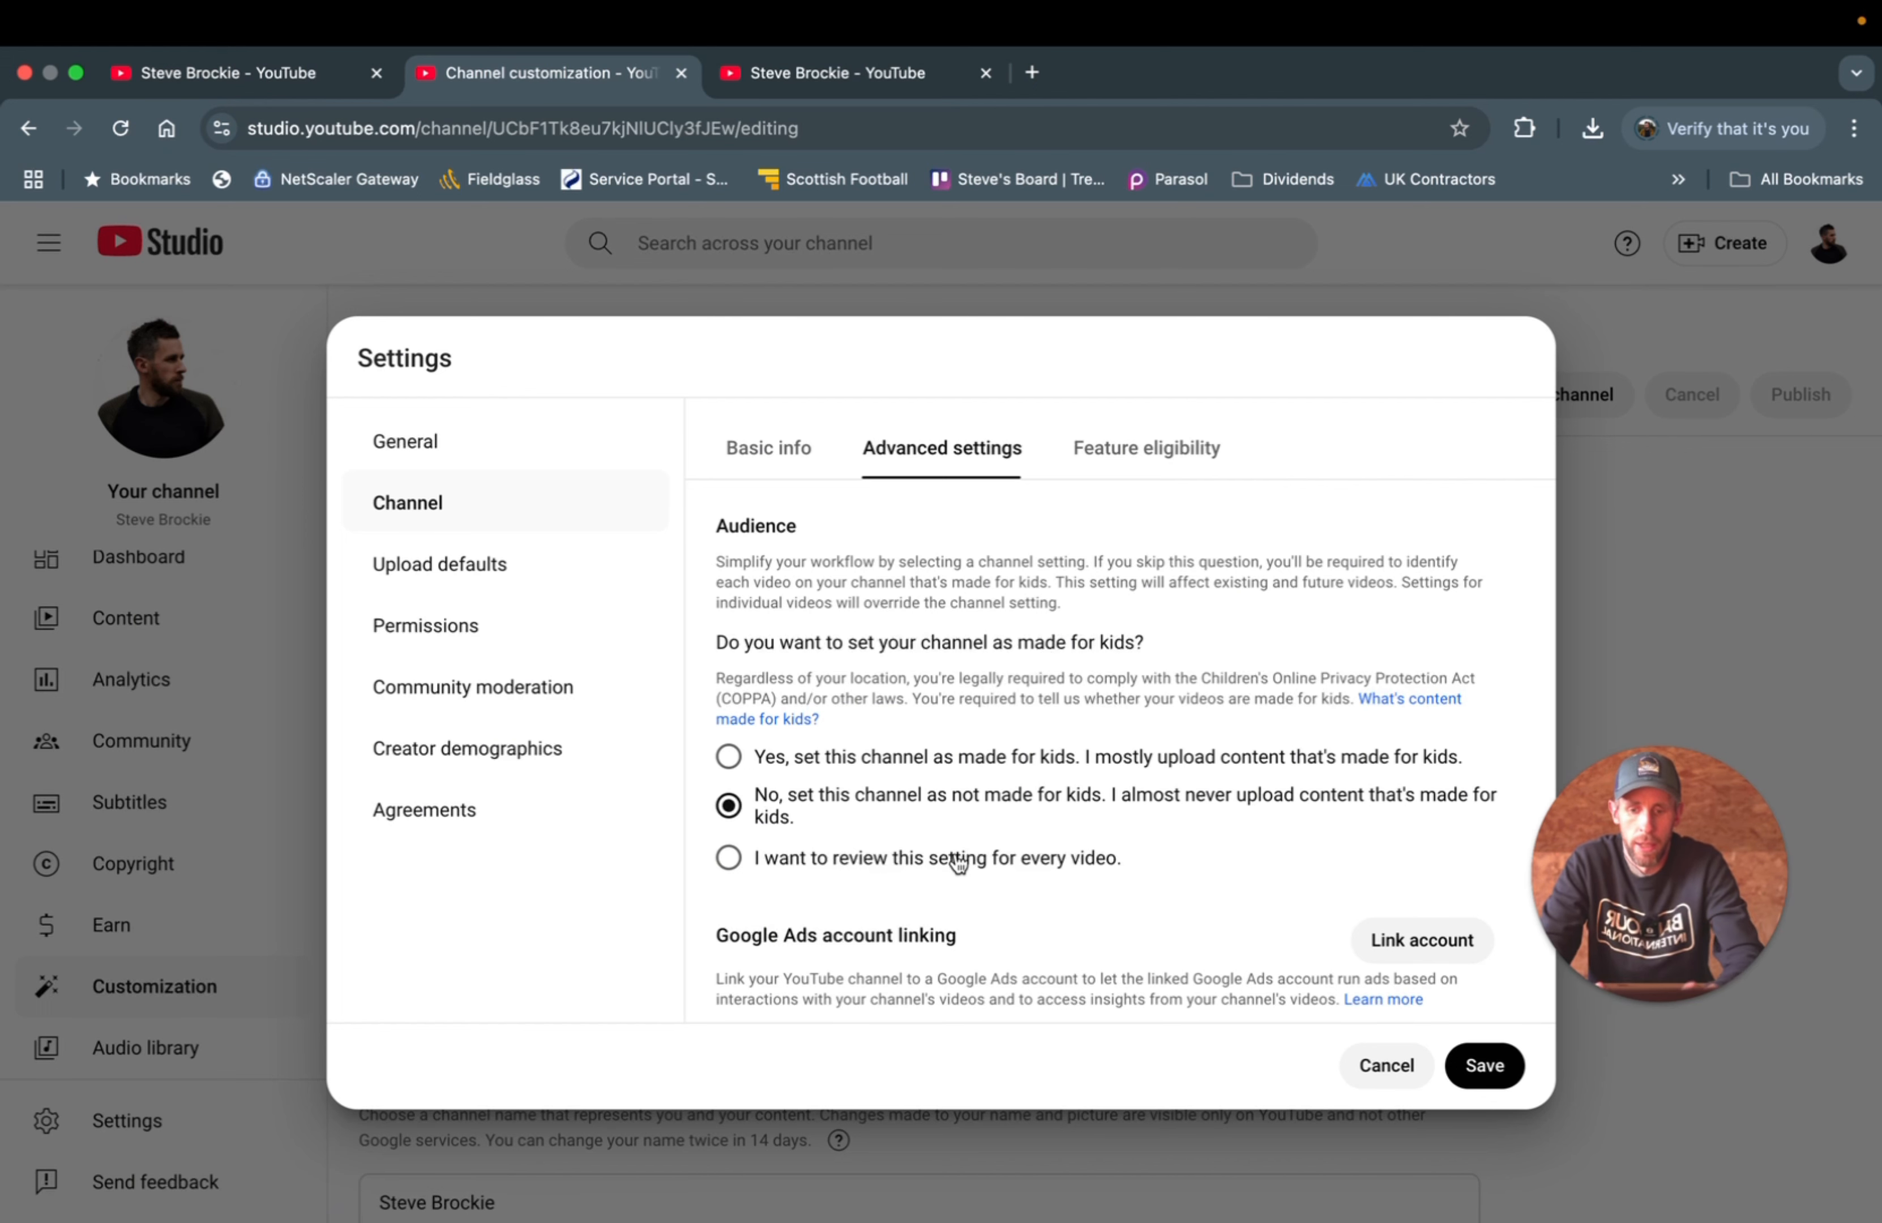
# - Scroll through the advanced settings and show the Feature eligibility tiers
pyautogui.scroll(-10, 817, 848)
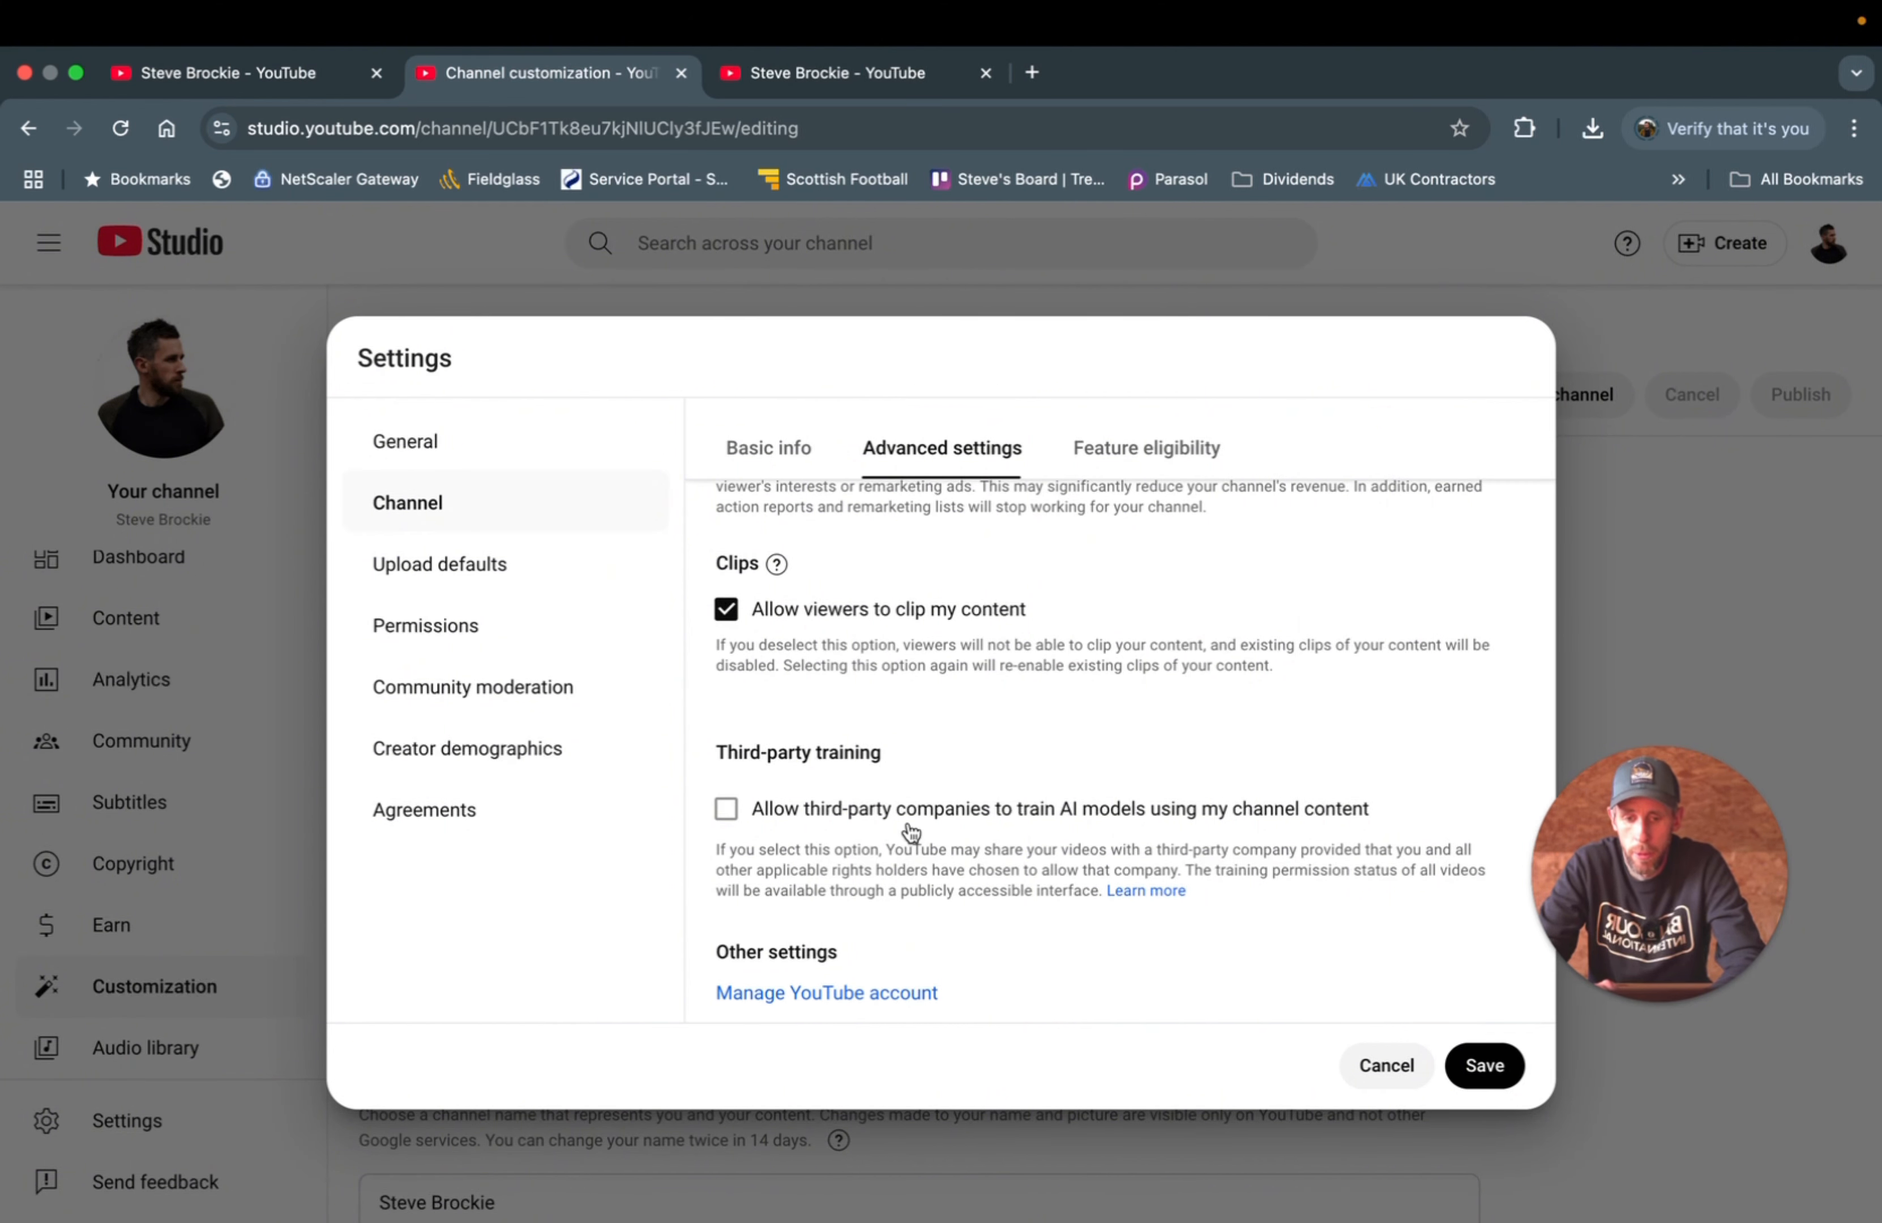
pyautogui.scroll(-2, 910, 831)
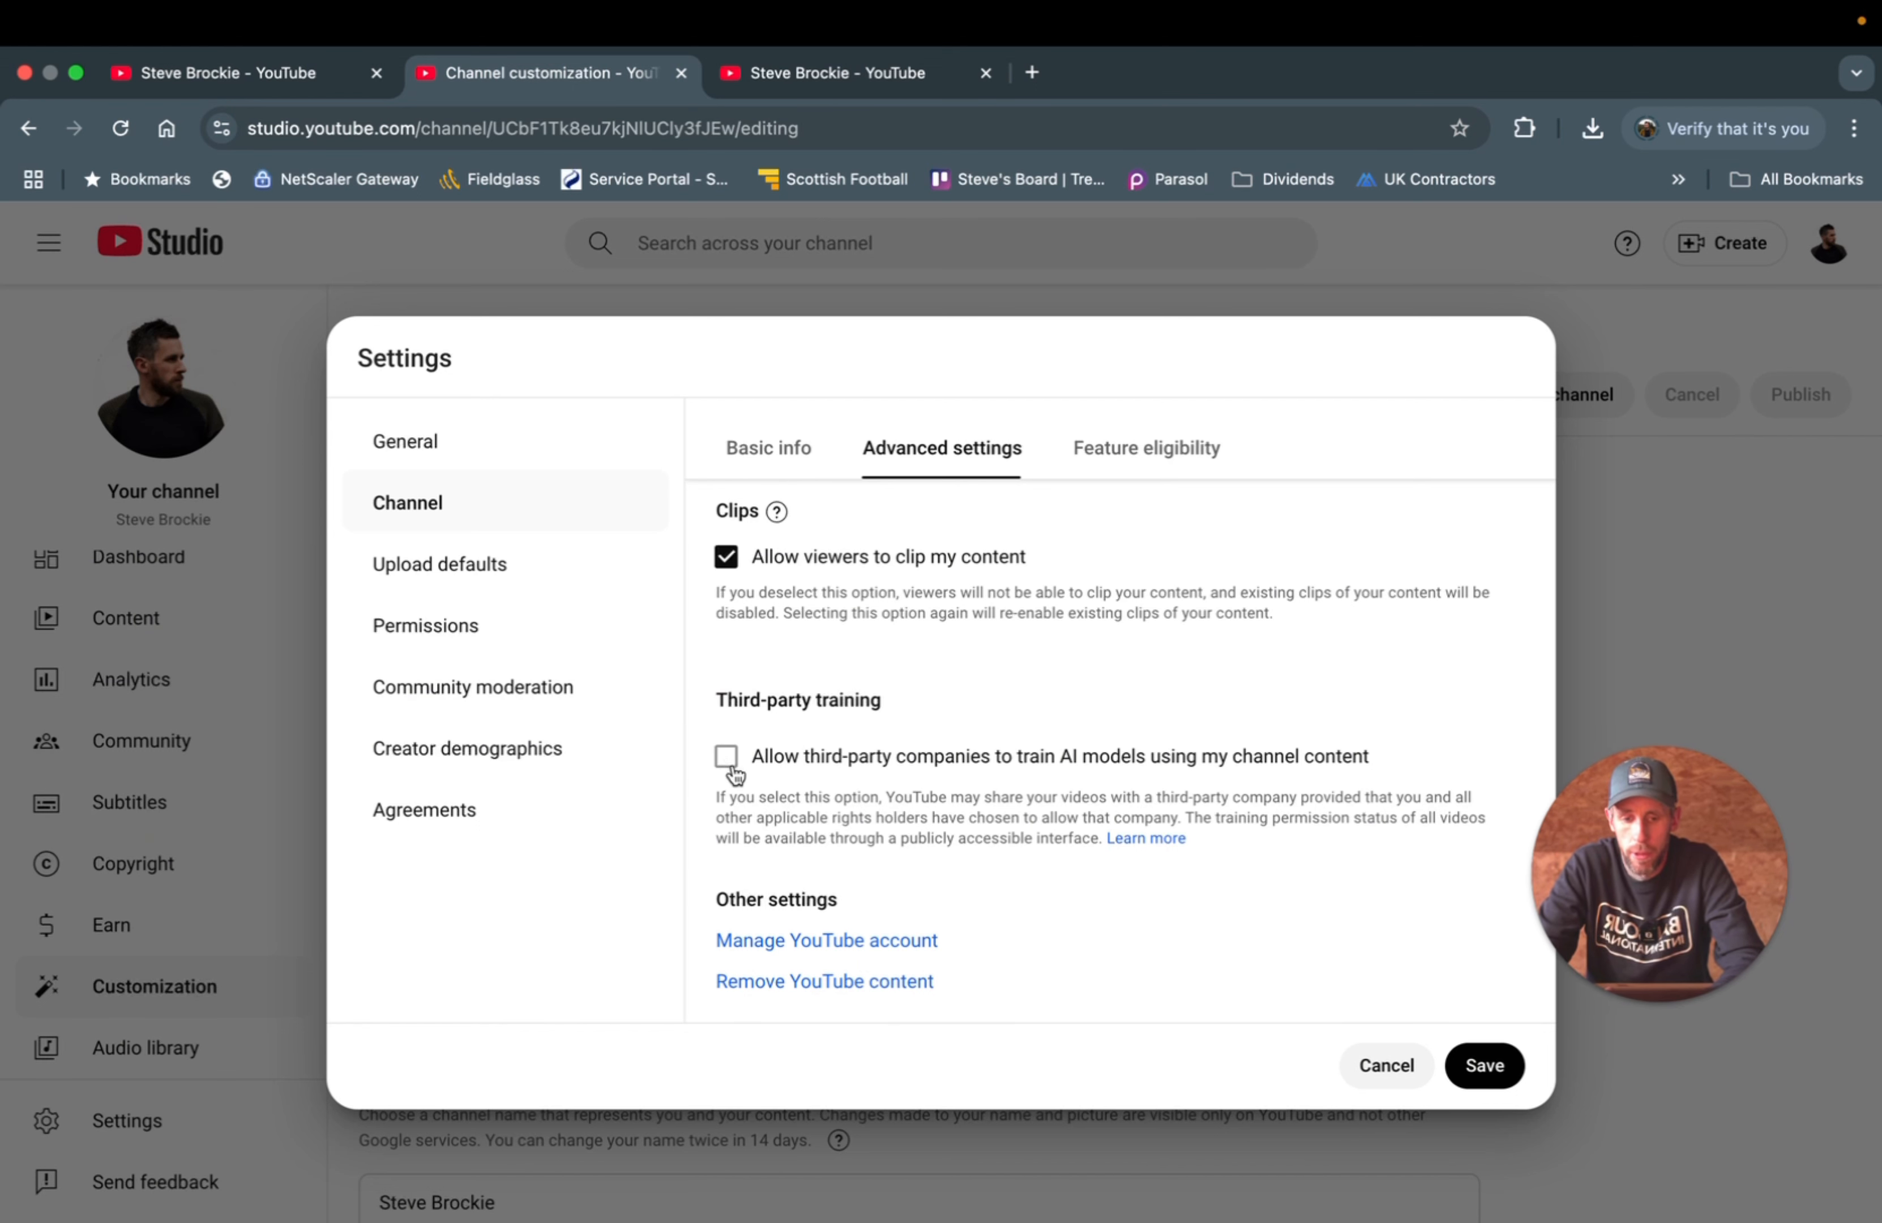
pyautogui.click(1127, 458)
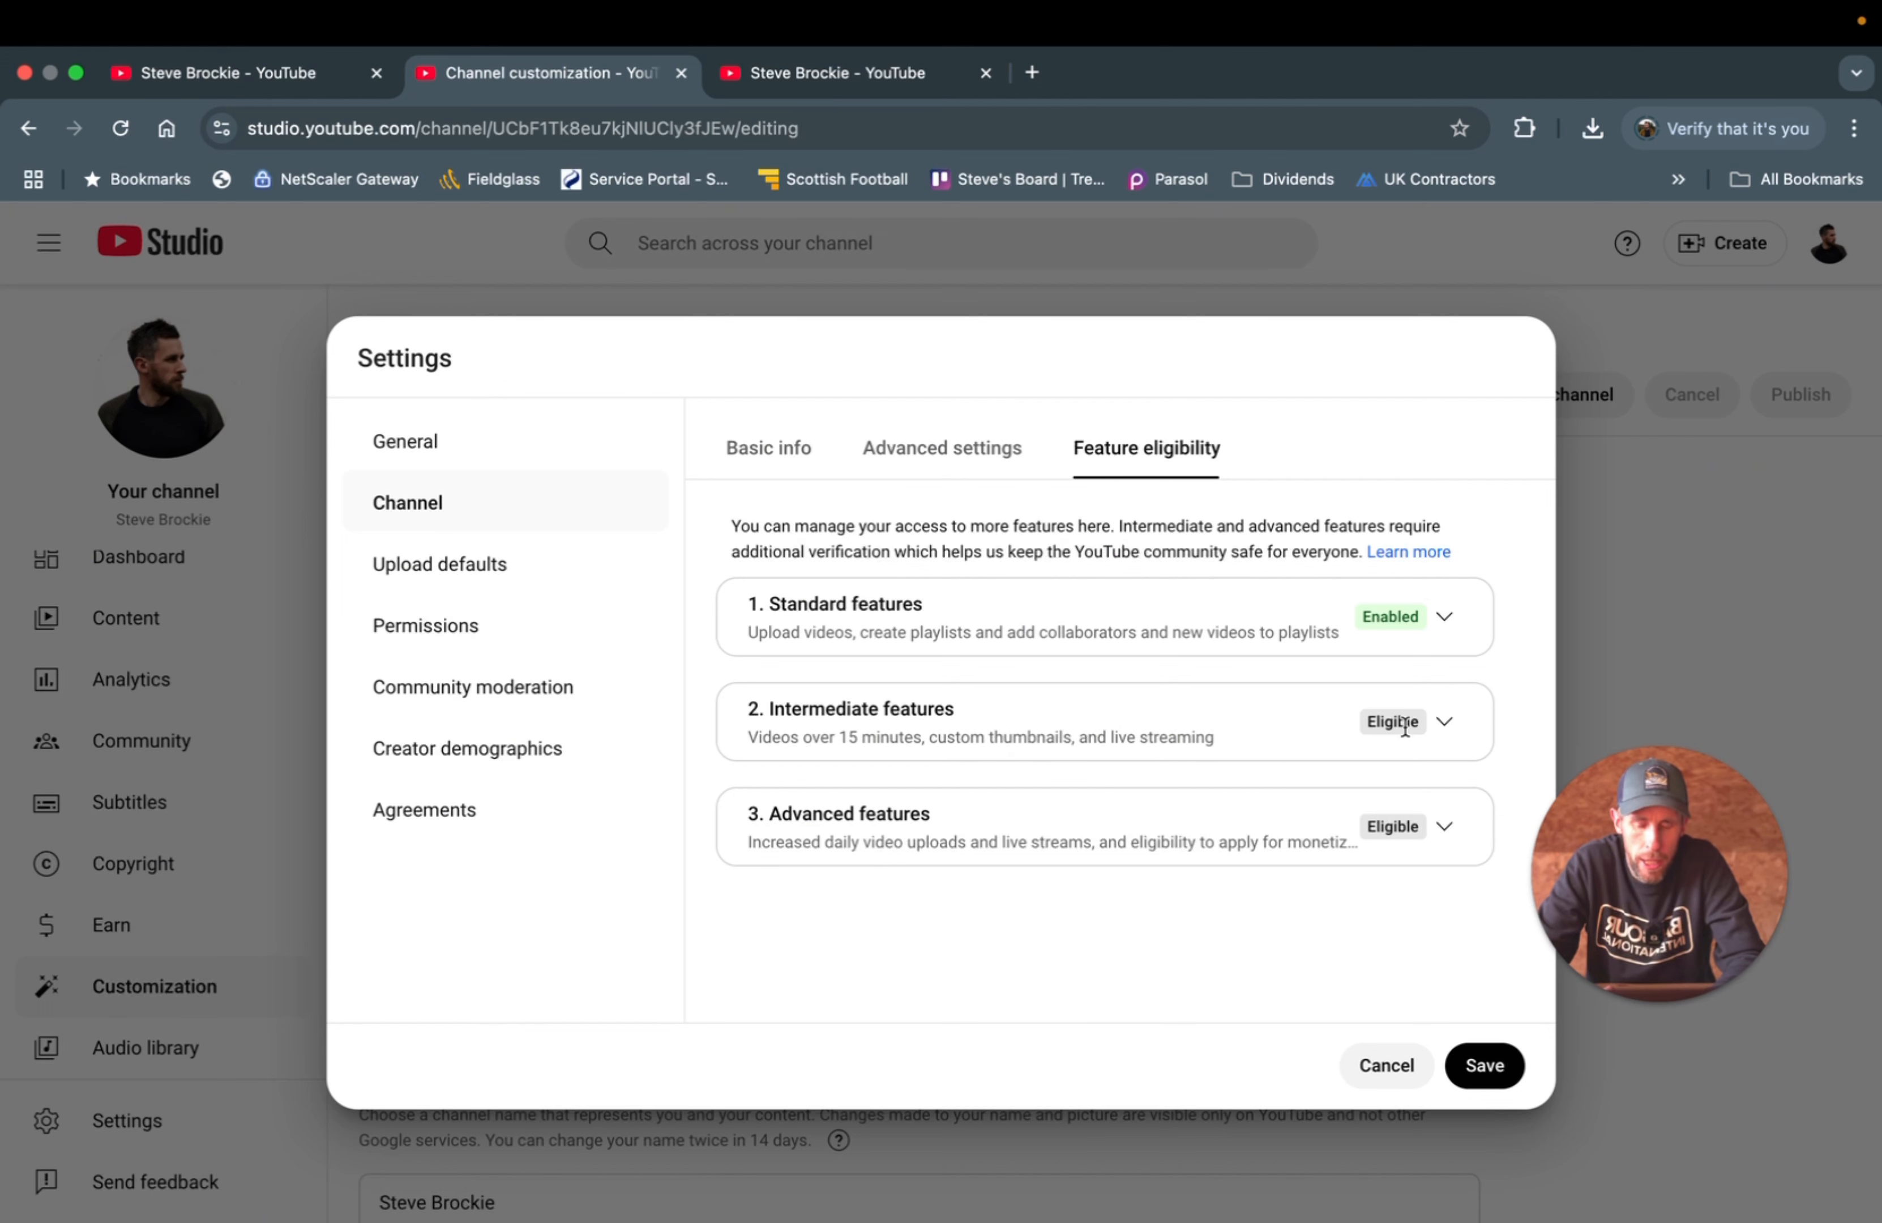
# - Review the Intermediate and Advanced features requirements, then save the channel settings
pyautogui.click(1444, 723)
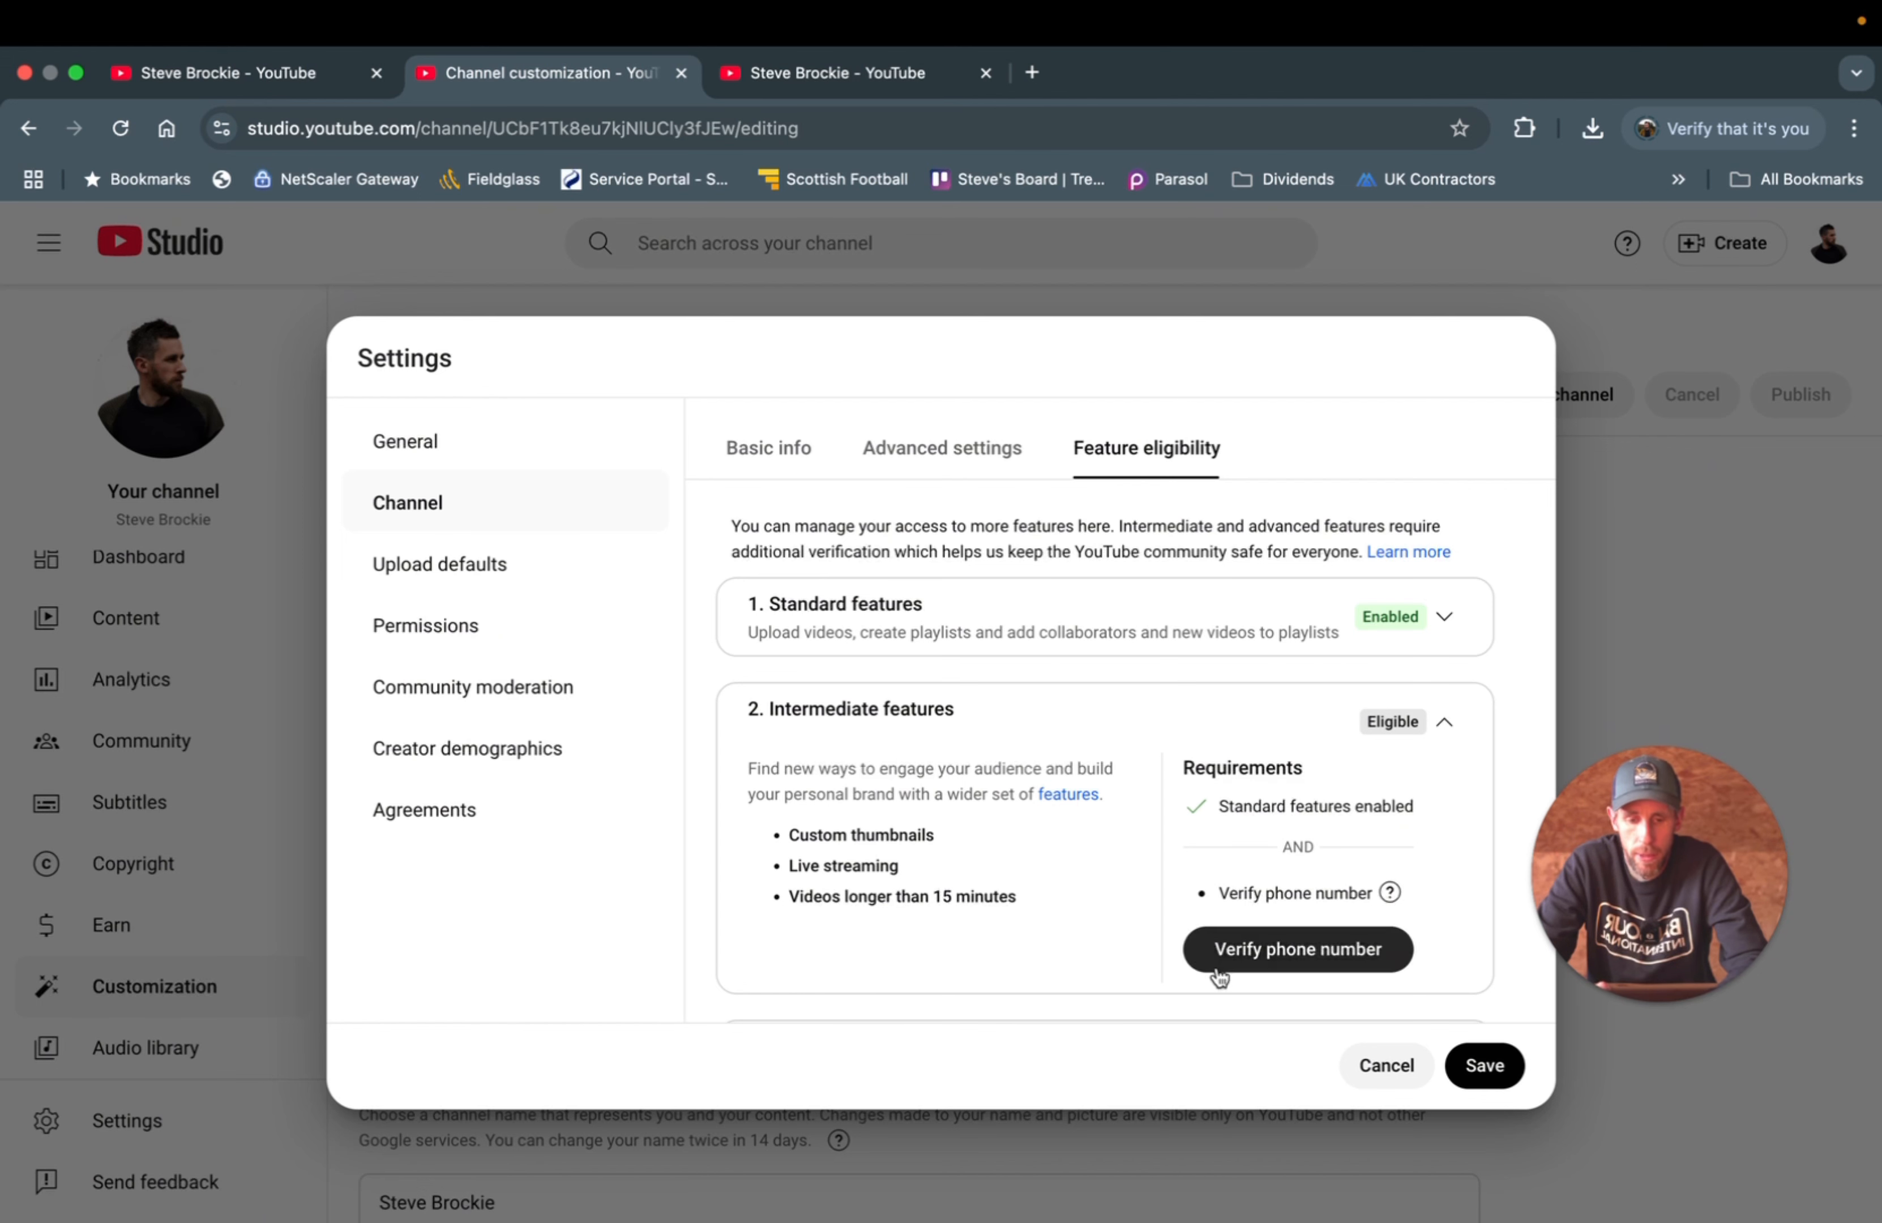
pyautogui.click(1443, 722)
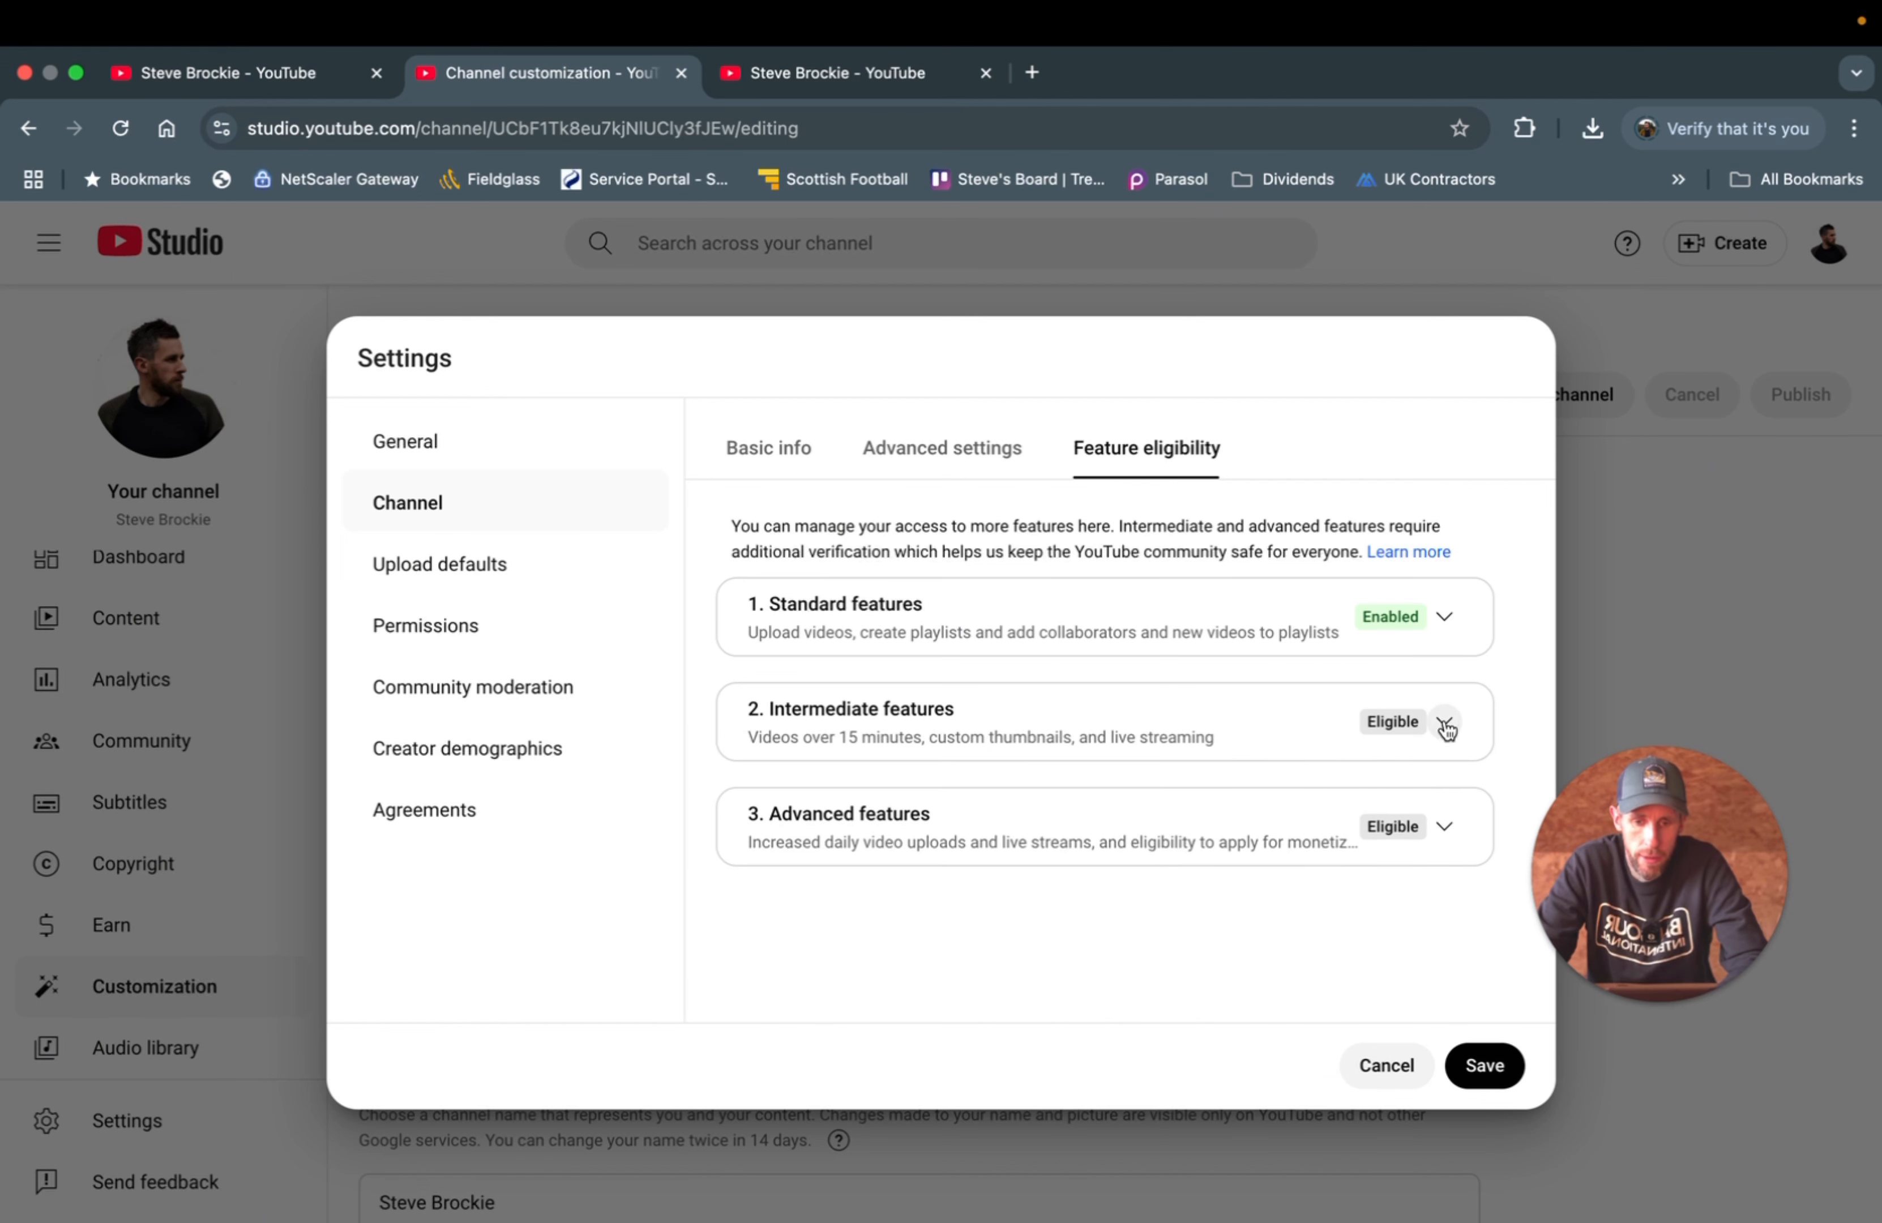
pyautogui.click(1445, 826)
pyautogui.scroll(-5, 1271, 866)
pyautogui.moveTo(1358, 861)
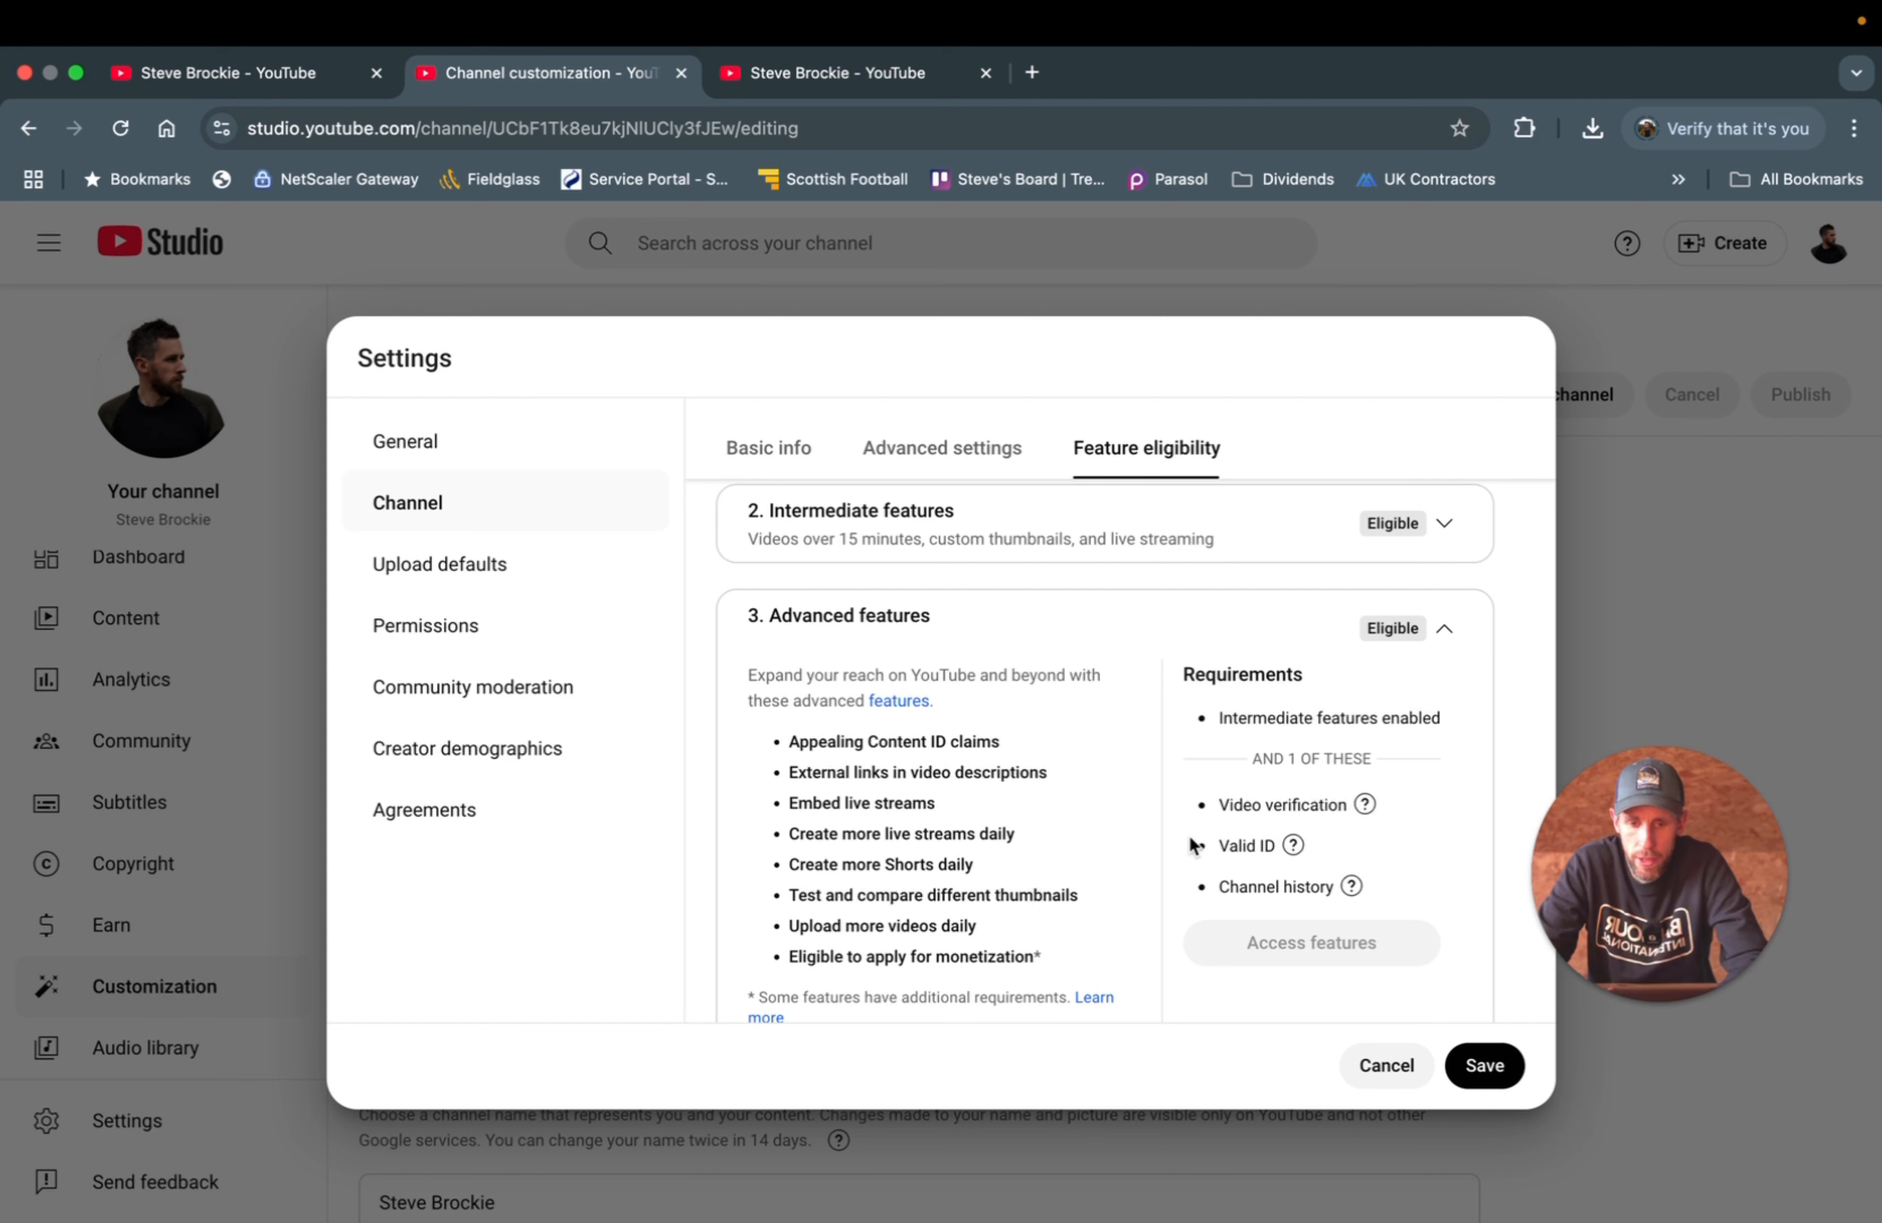
pyautogui.moveTo(1293, 811)
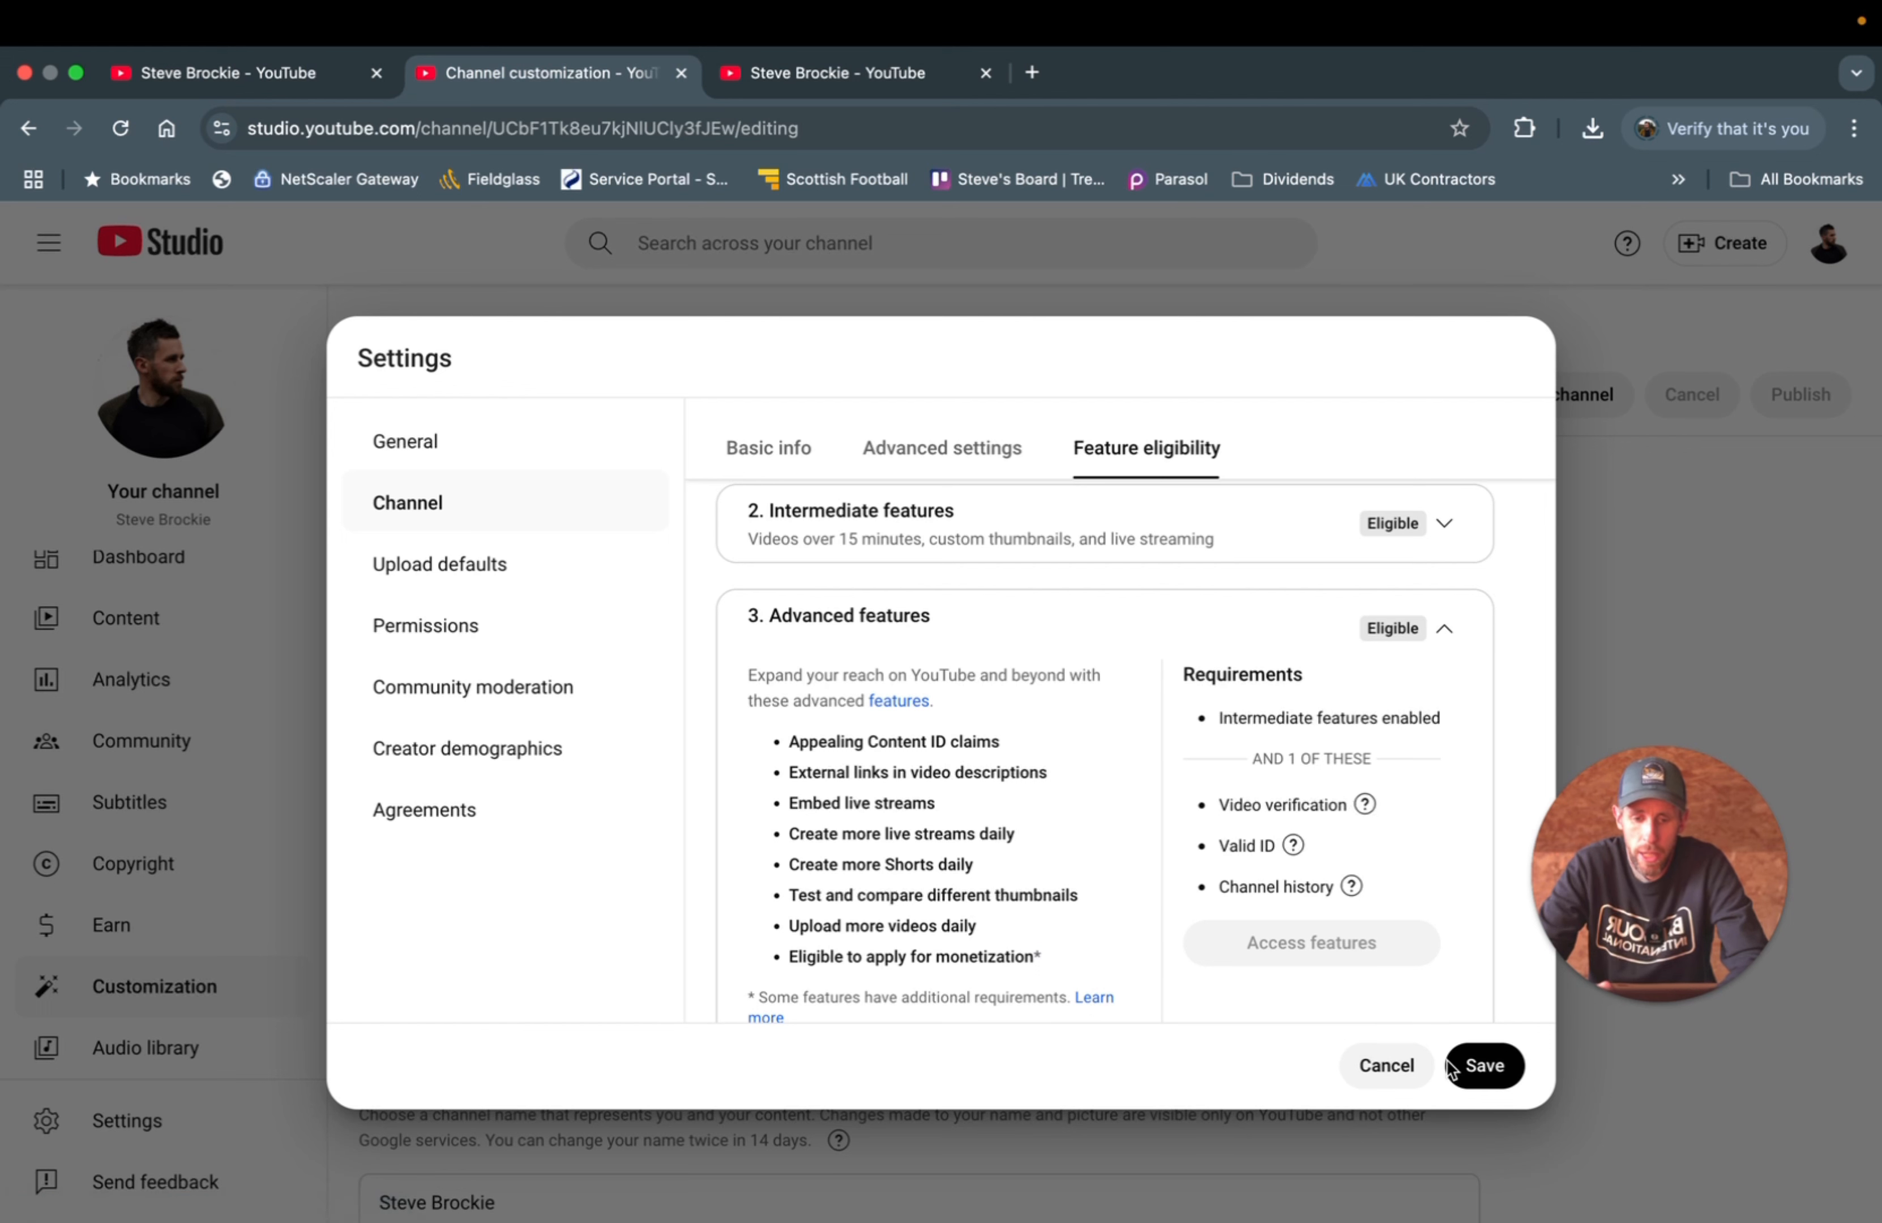
pyautogui.click(1485, 1066)
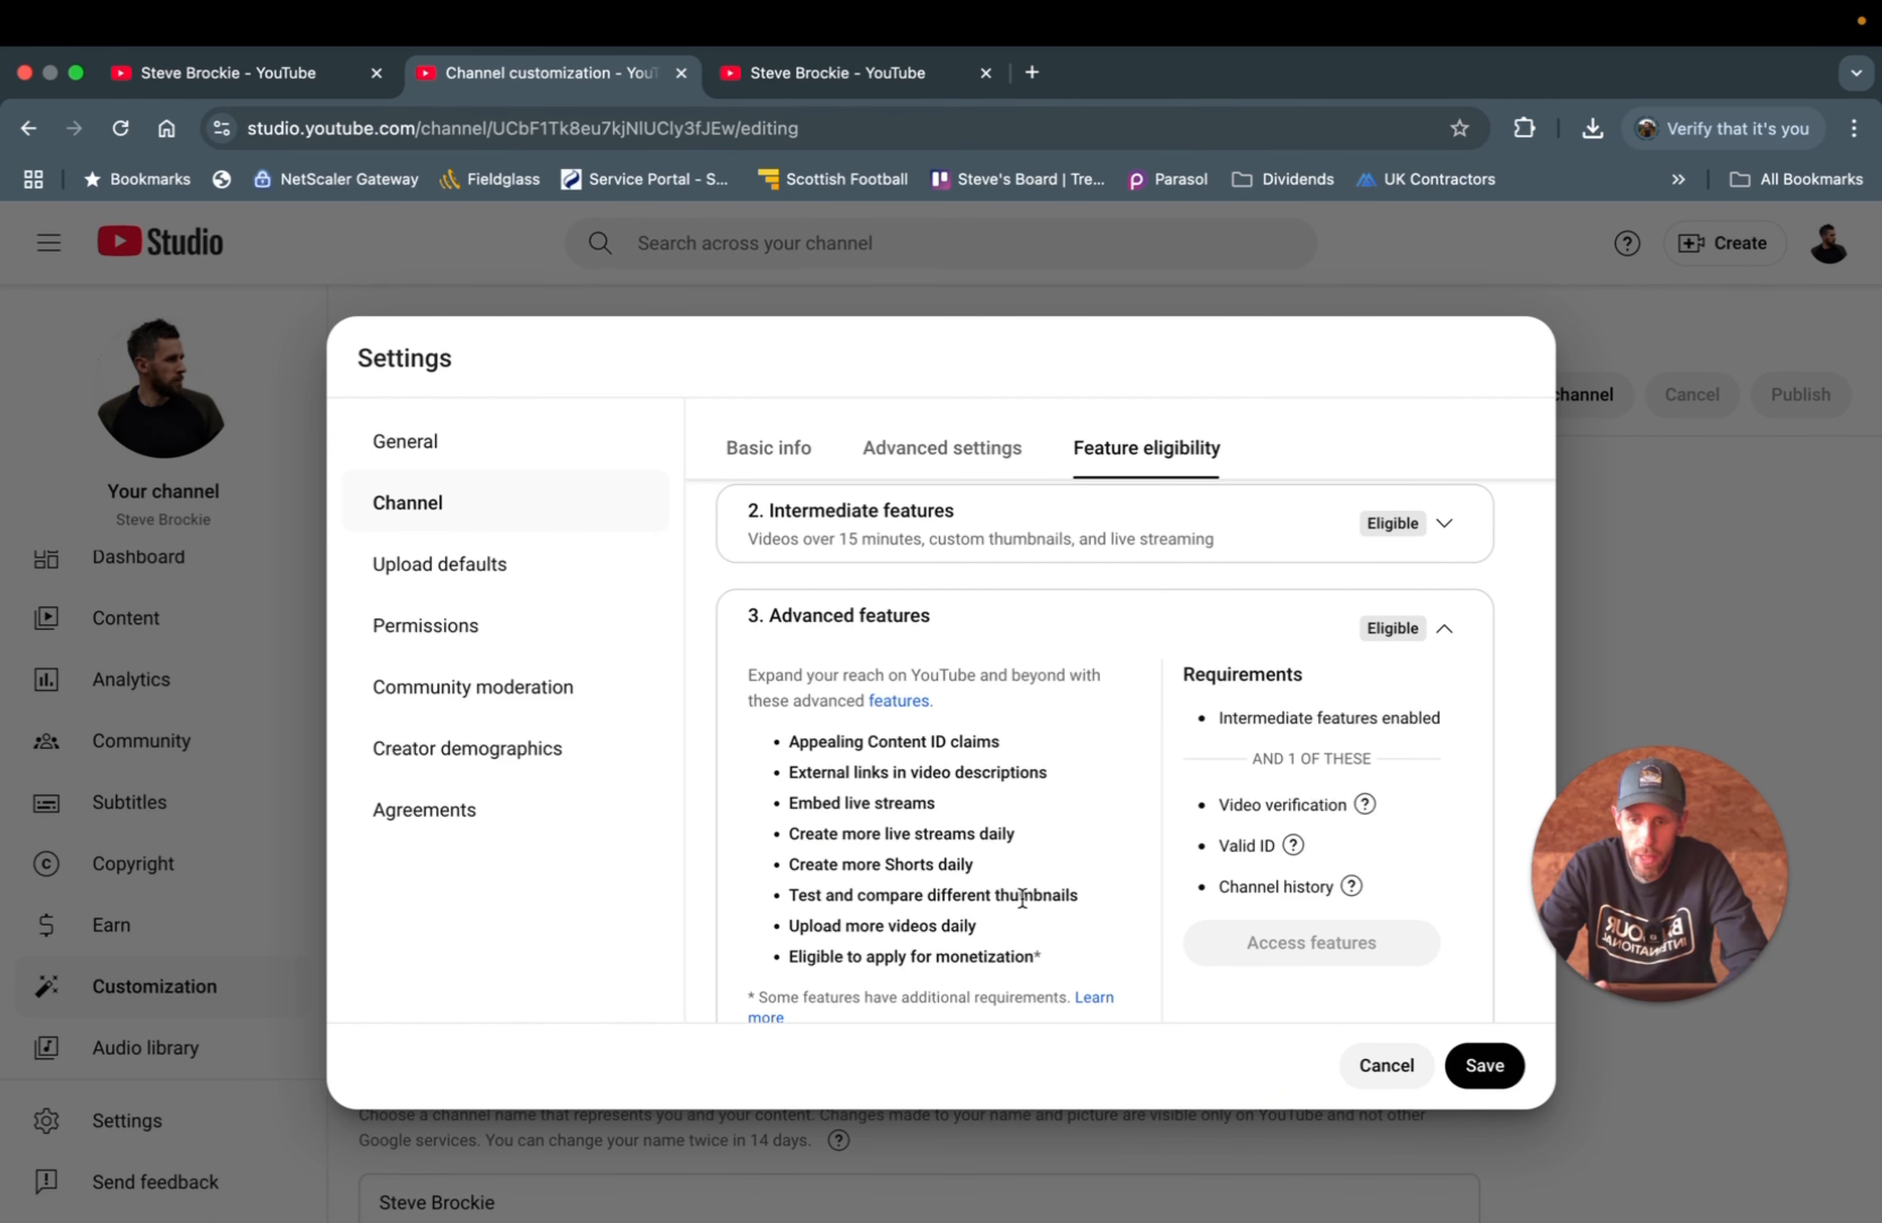
# - Show Upload defaults and click into the default title and description fields
pyautogui.click(457, 577)
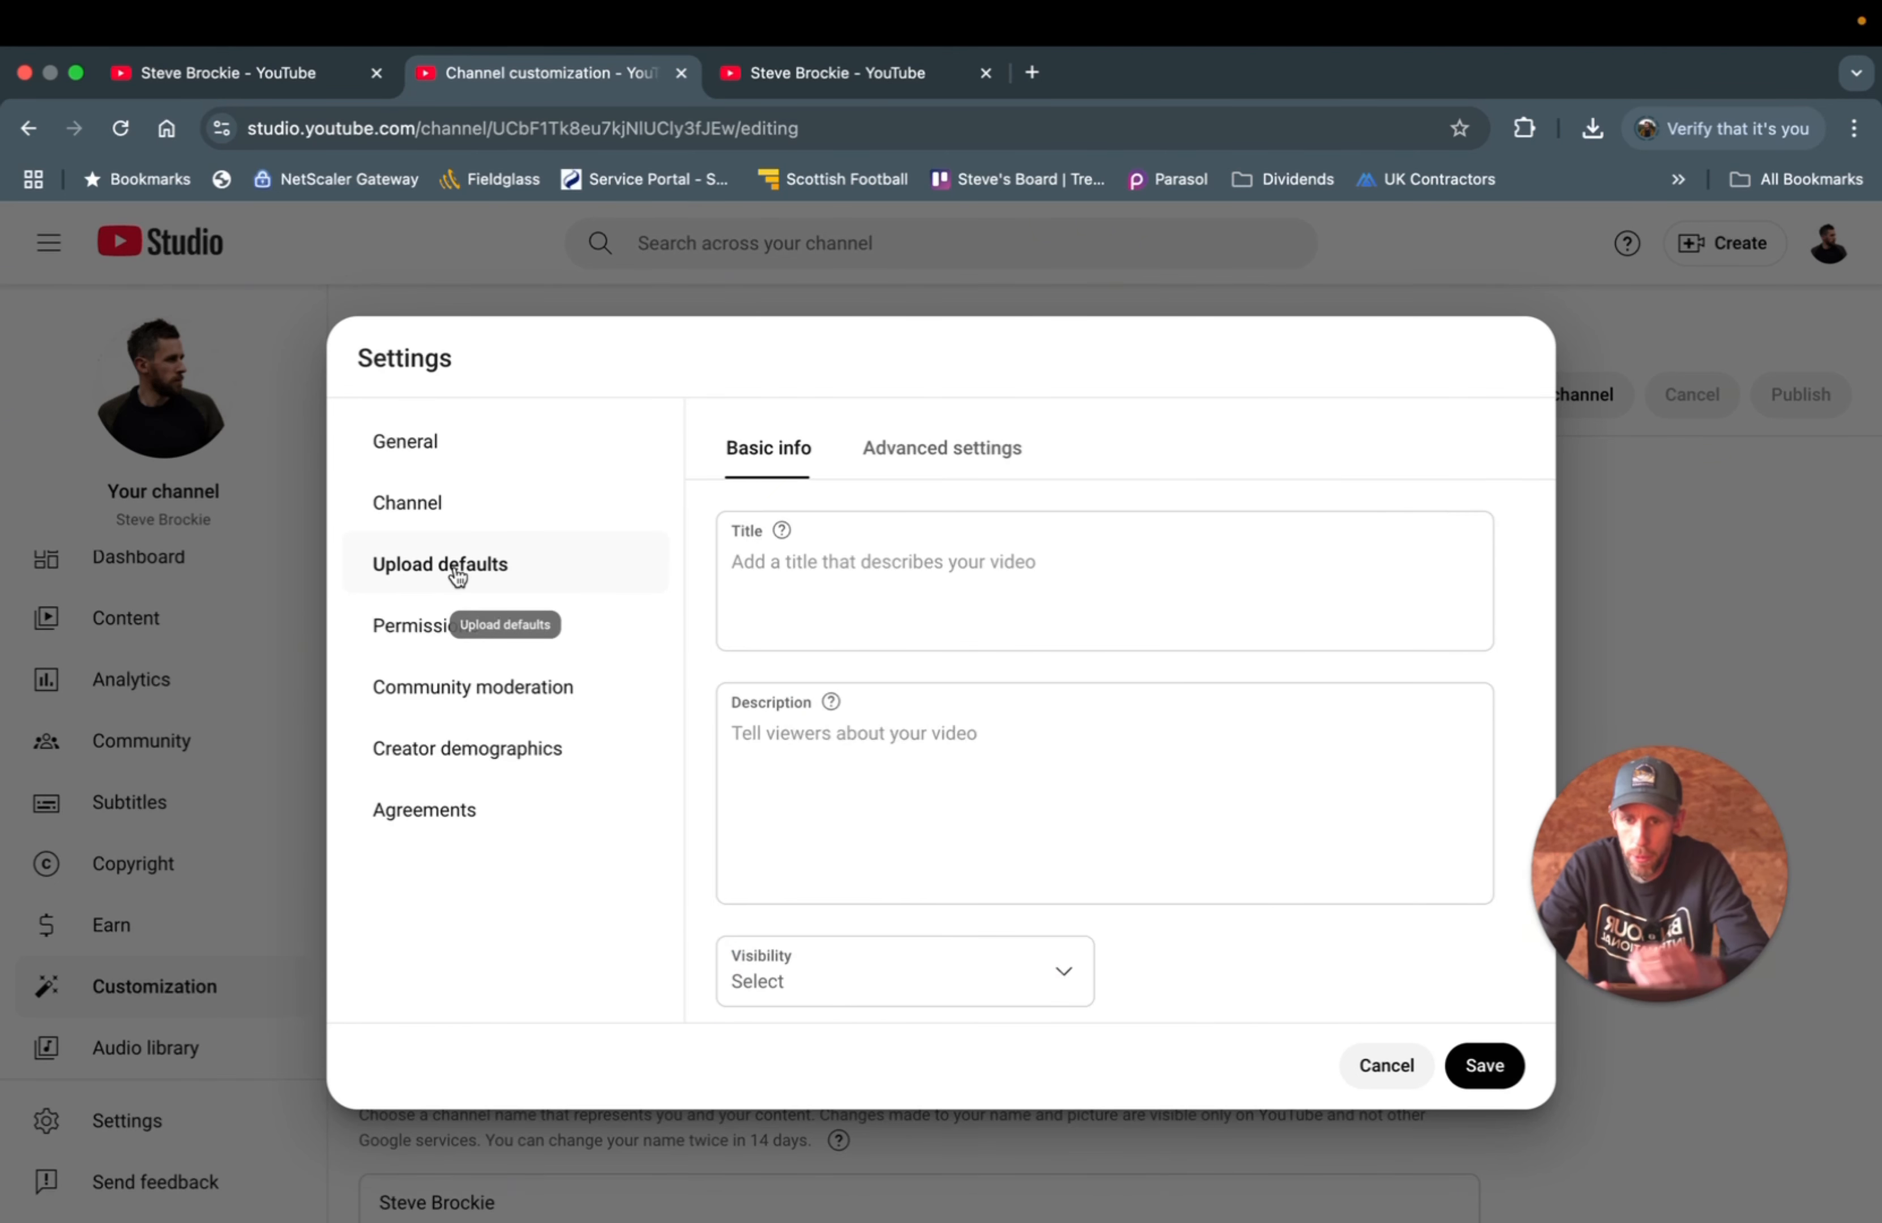
pyautogui.click(754, 554)
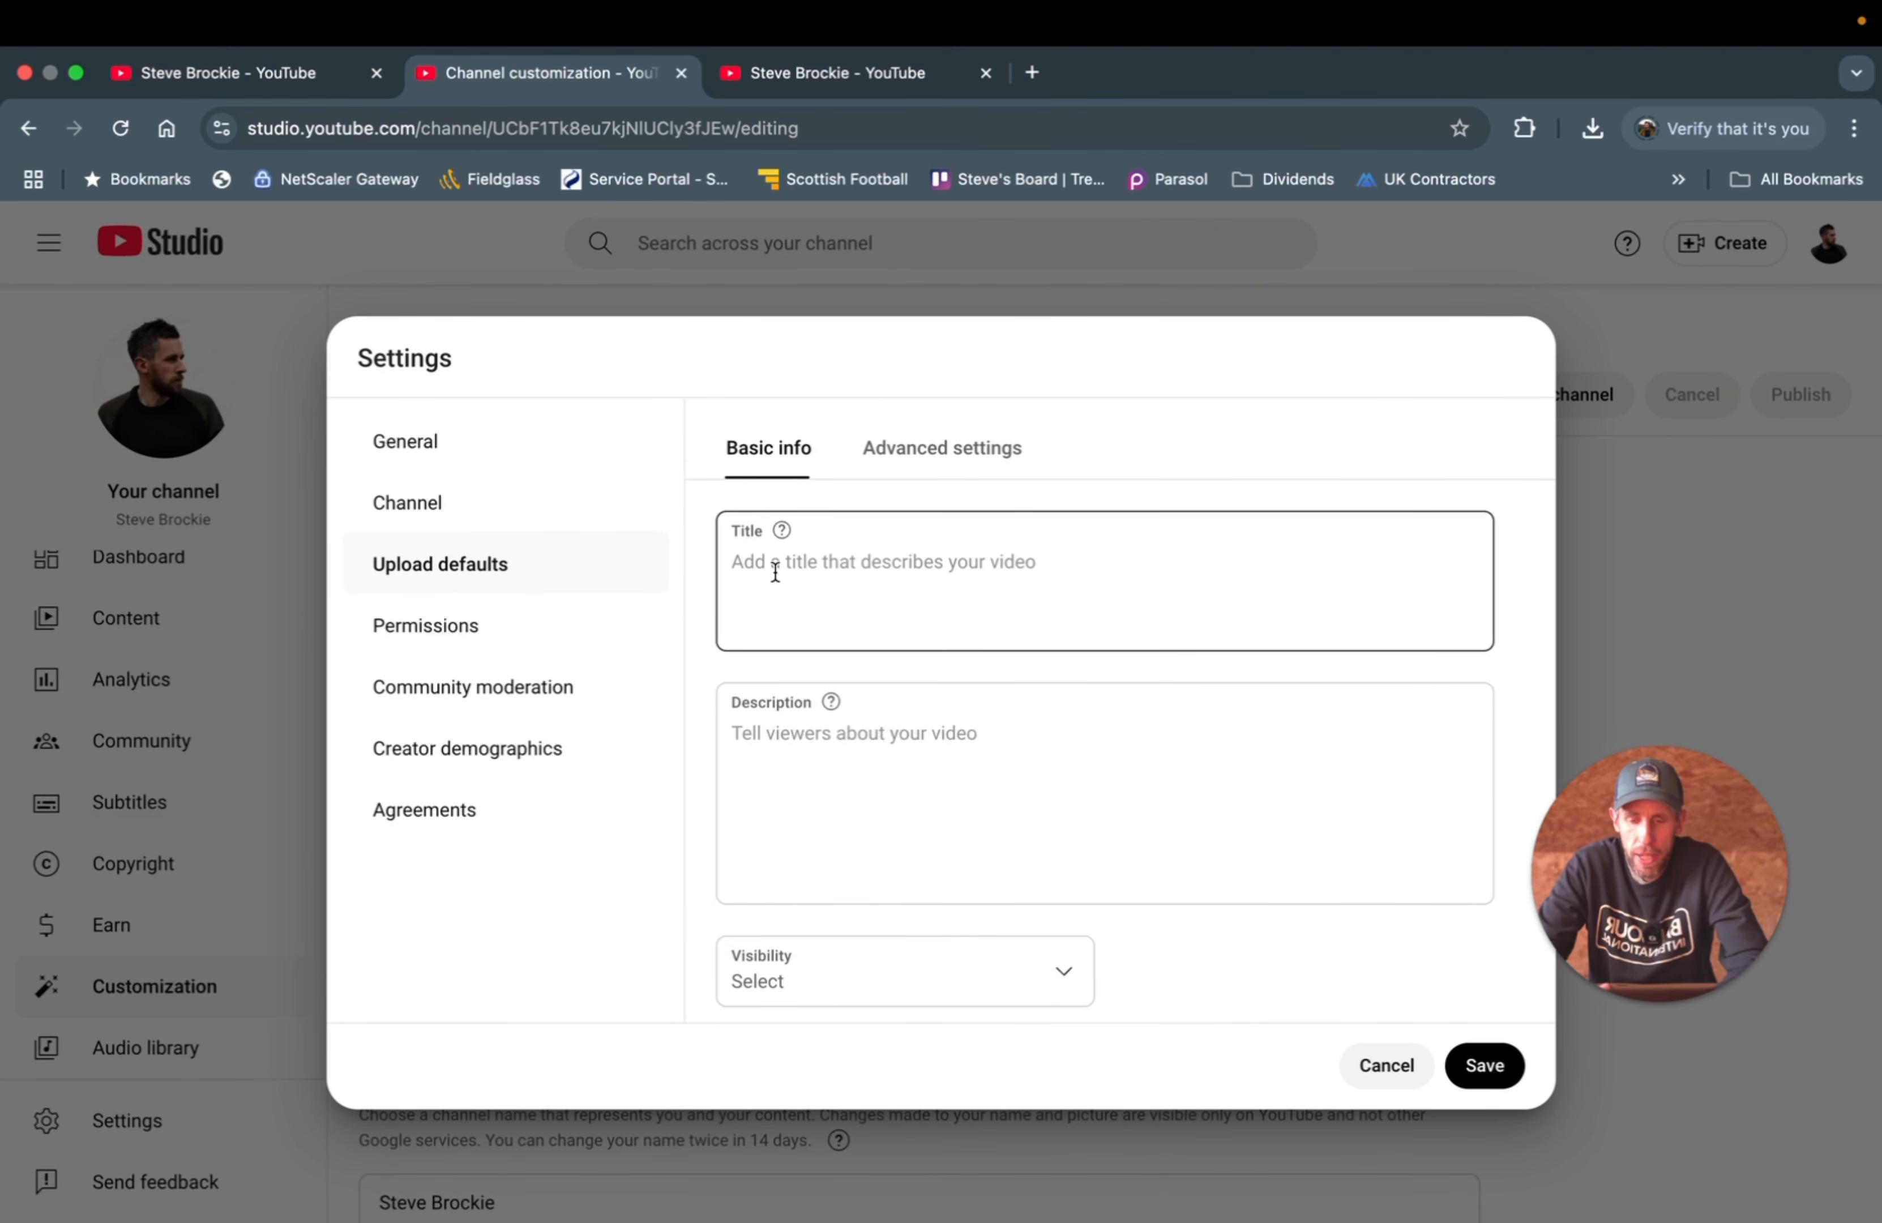
pyautogui.click(806, 714)
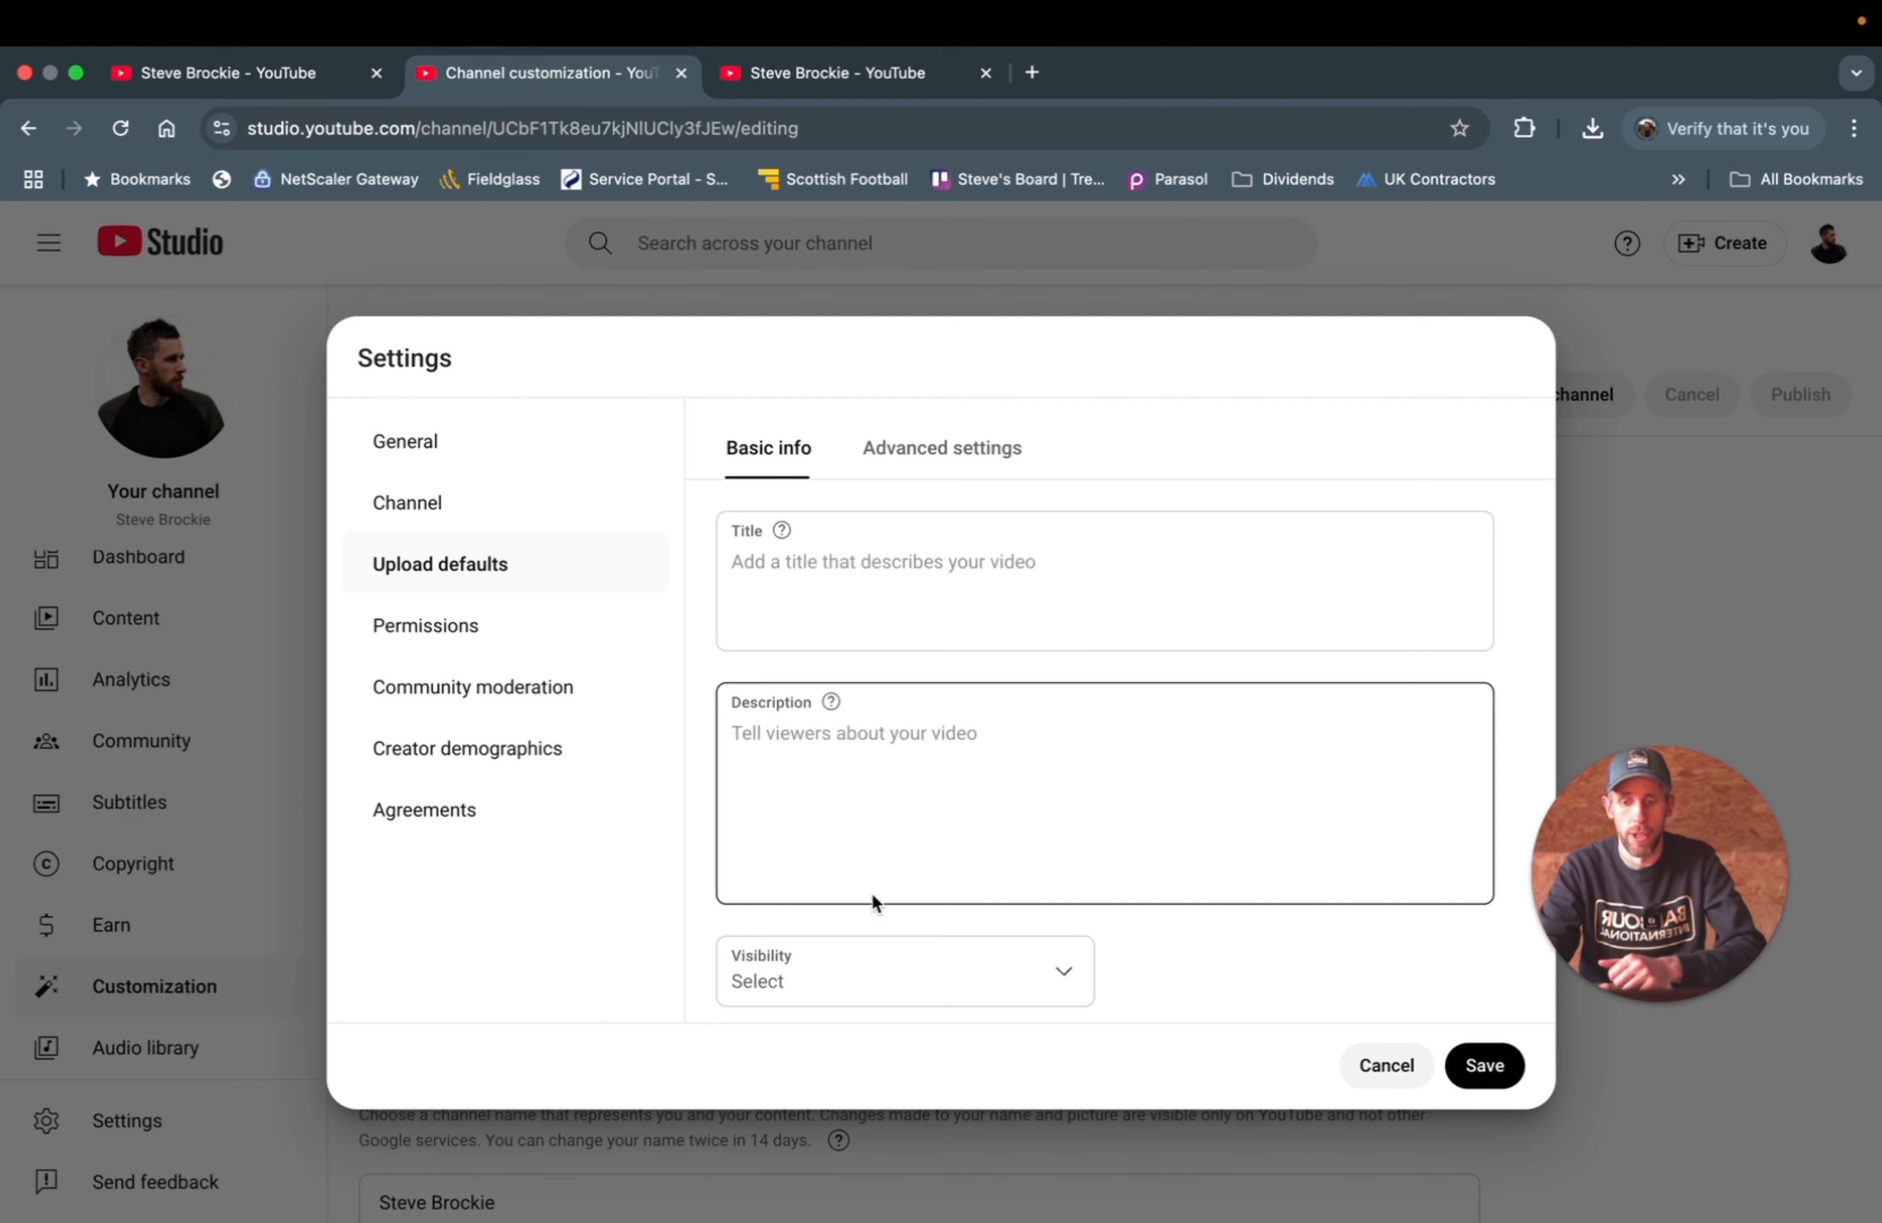
# - Set the default visibility for new uploads to Public
pyautogui.scroll(-2, 876, 905)
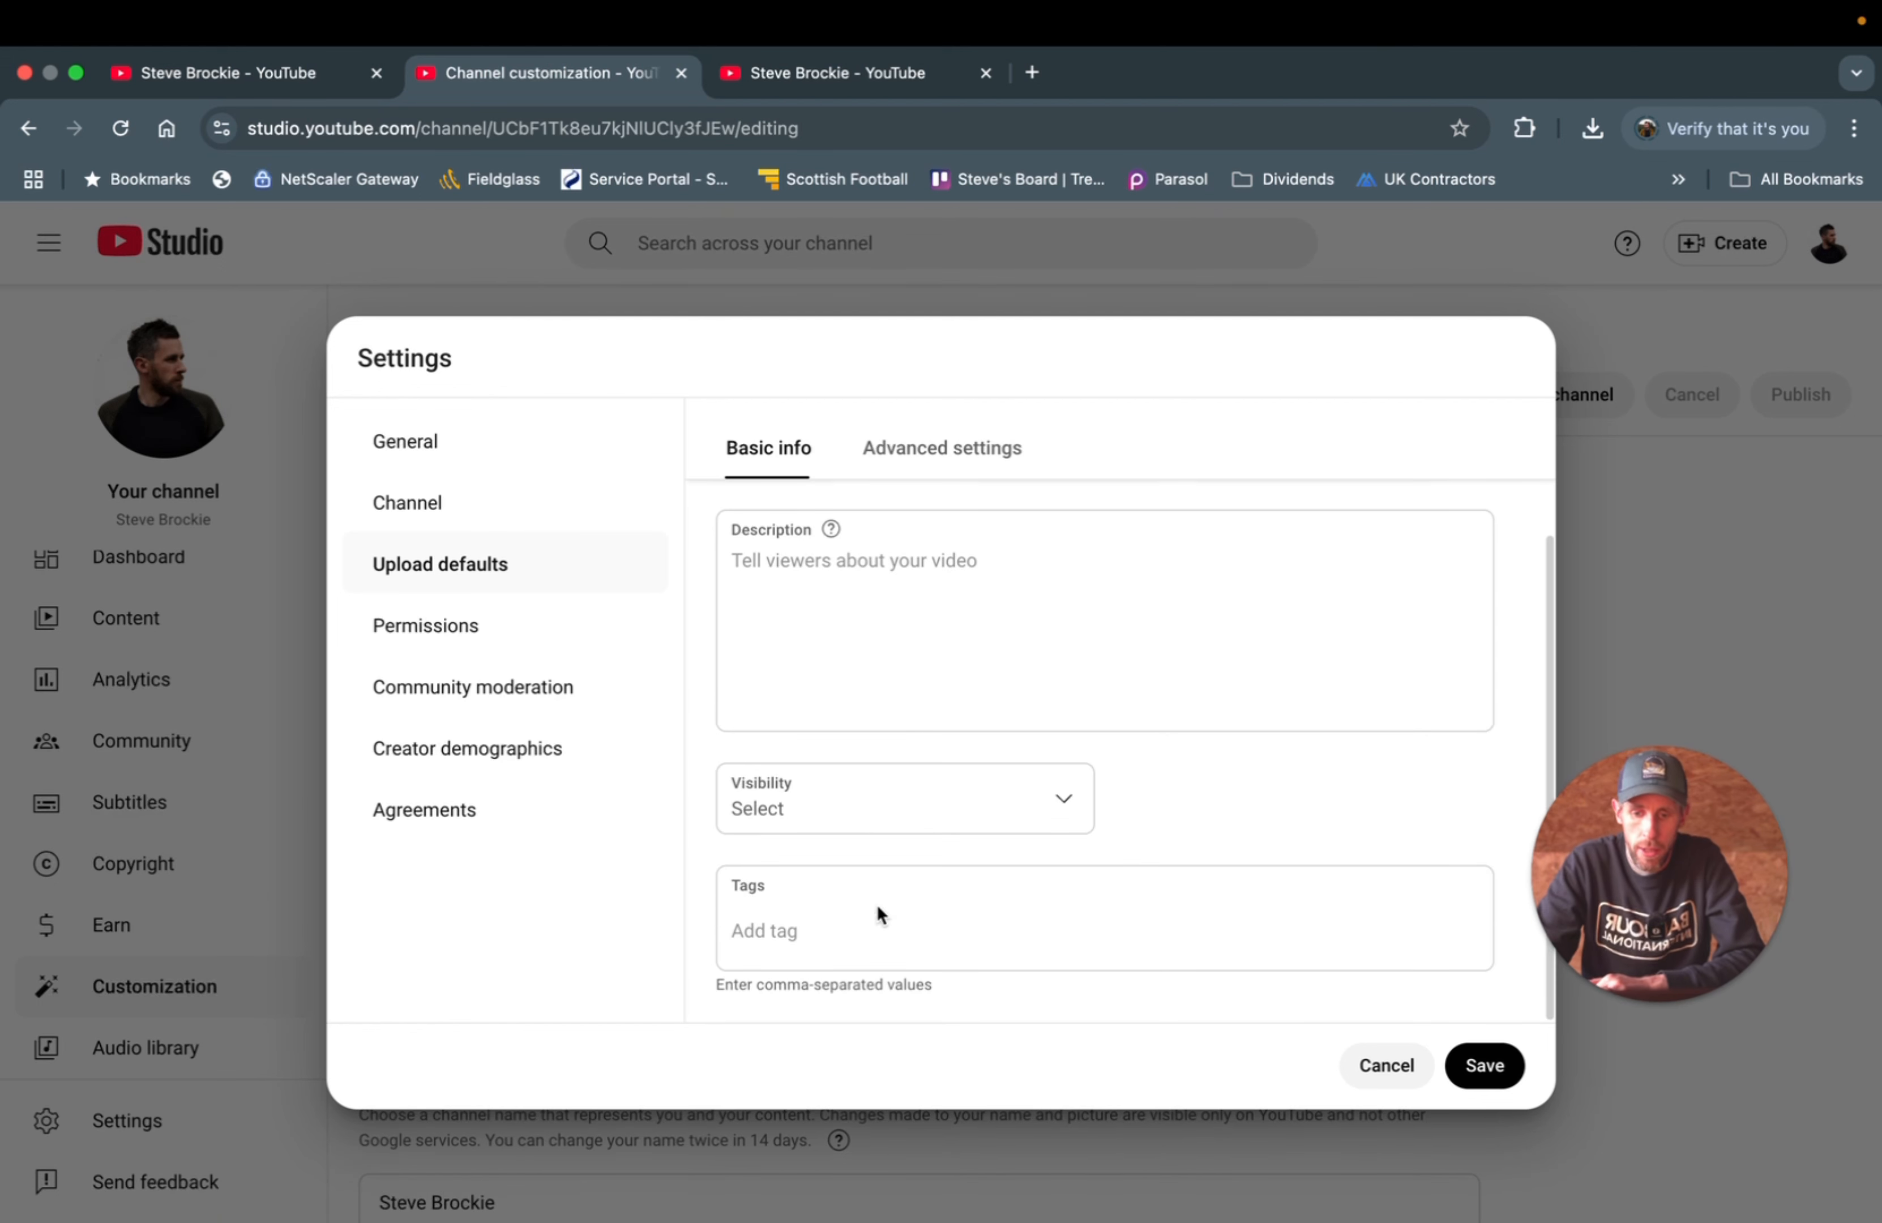
pyautogui.click(798, 824)
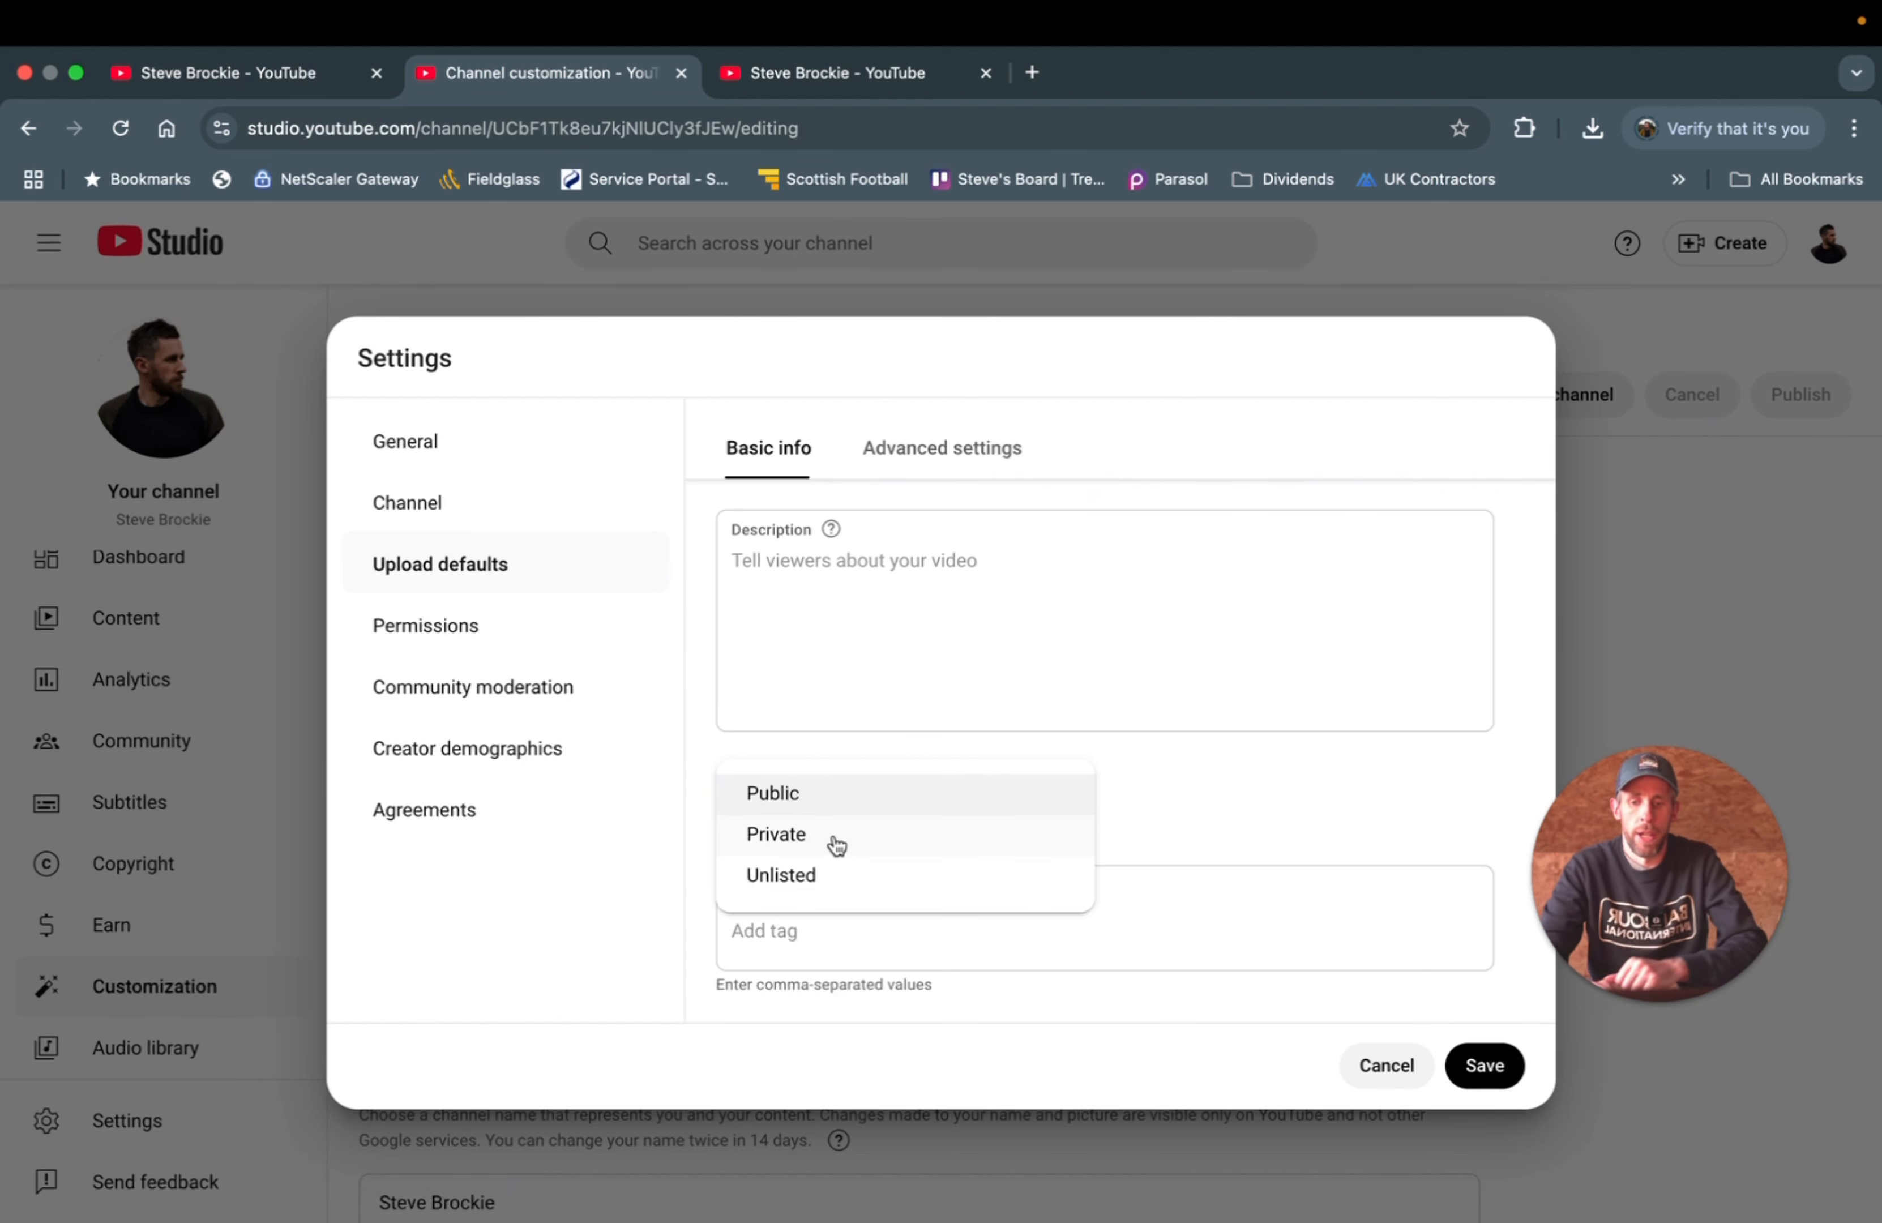
pyautogui.click(798, 807)
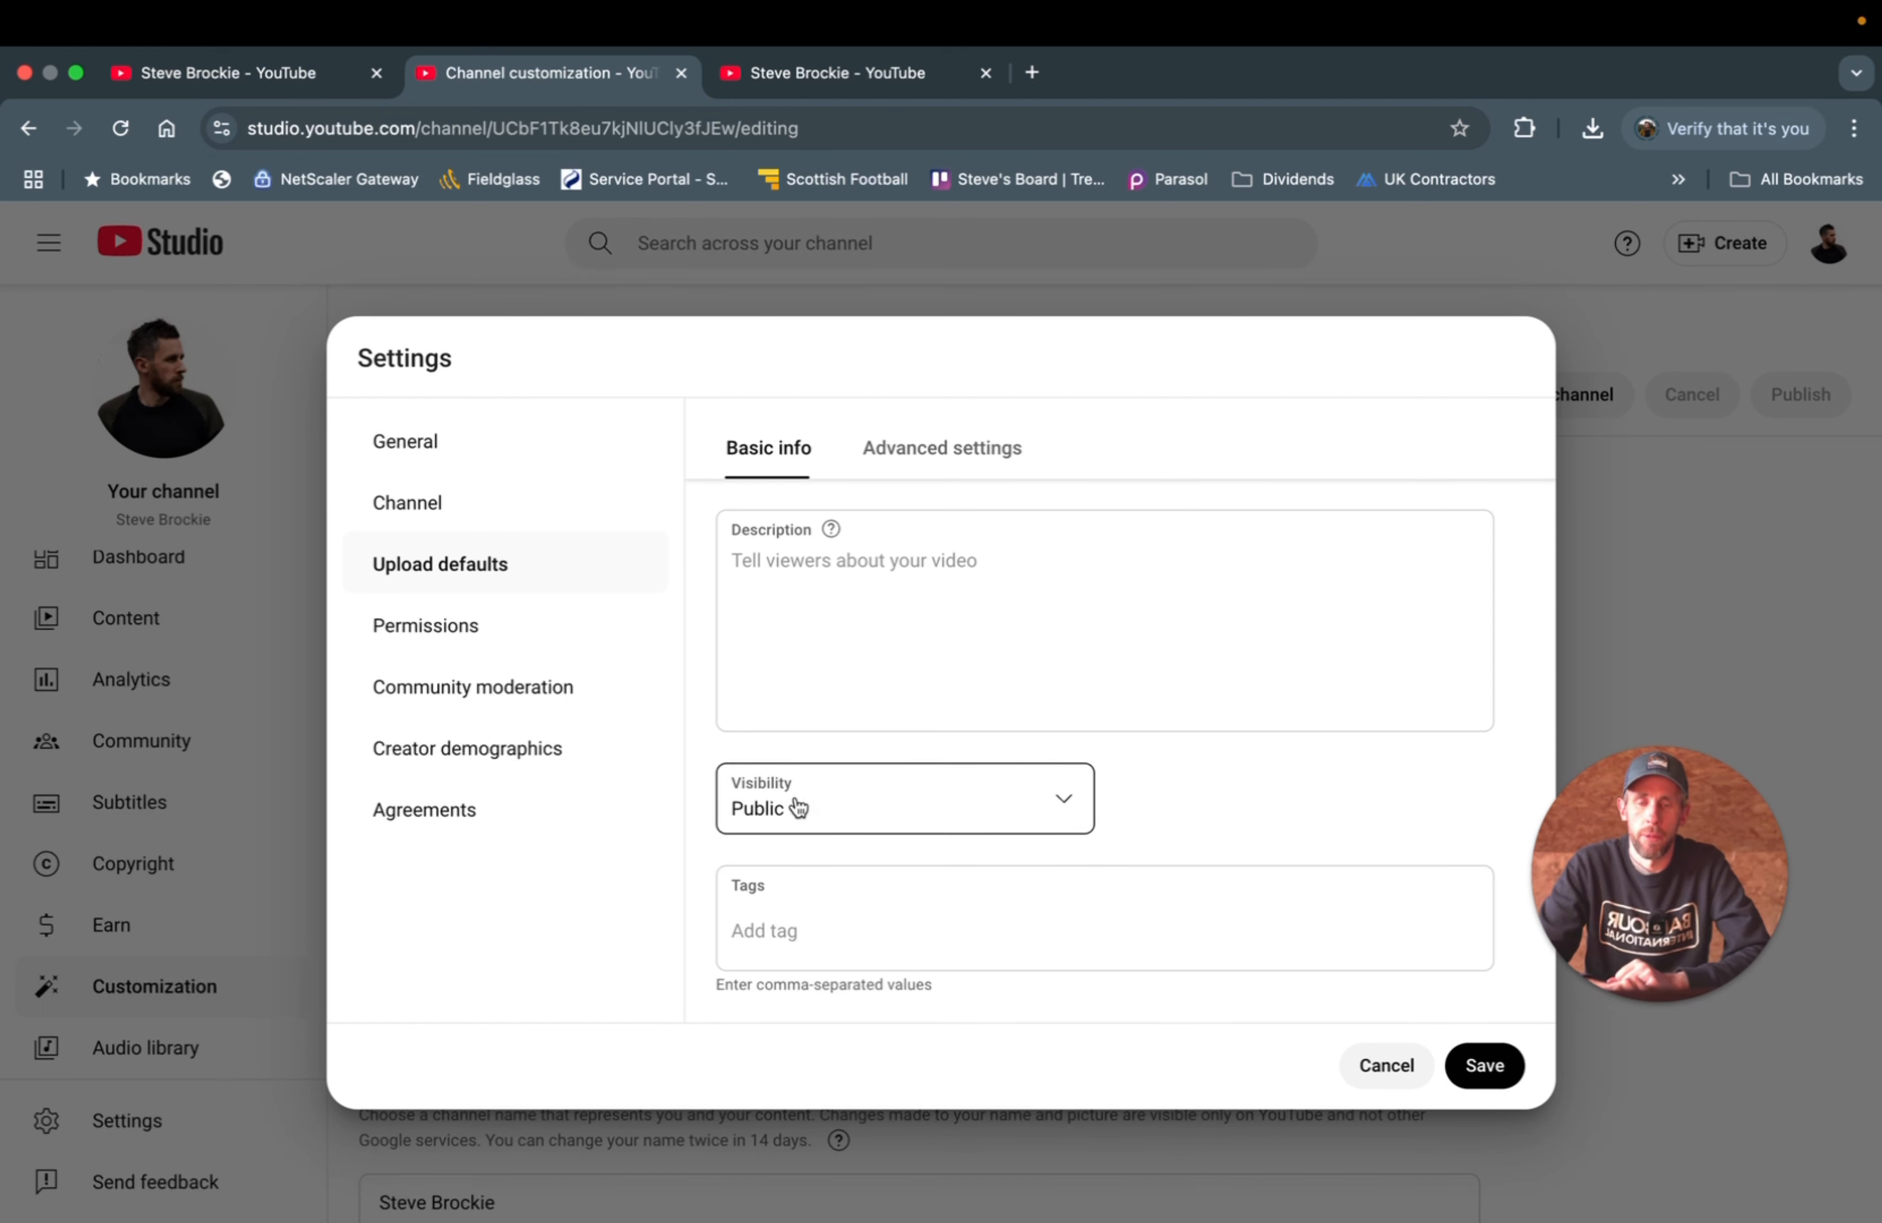
pyautogui.click(847, 878)
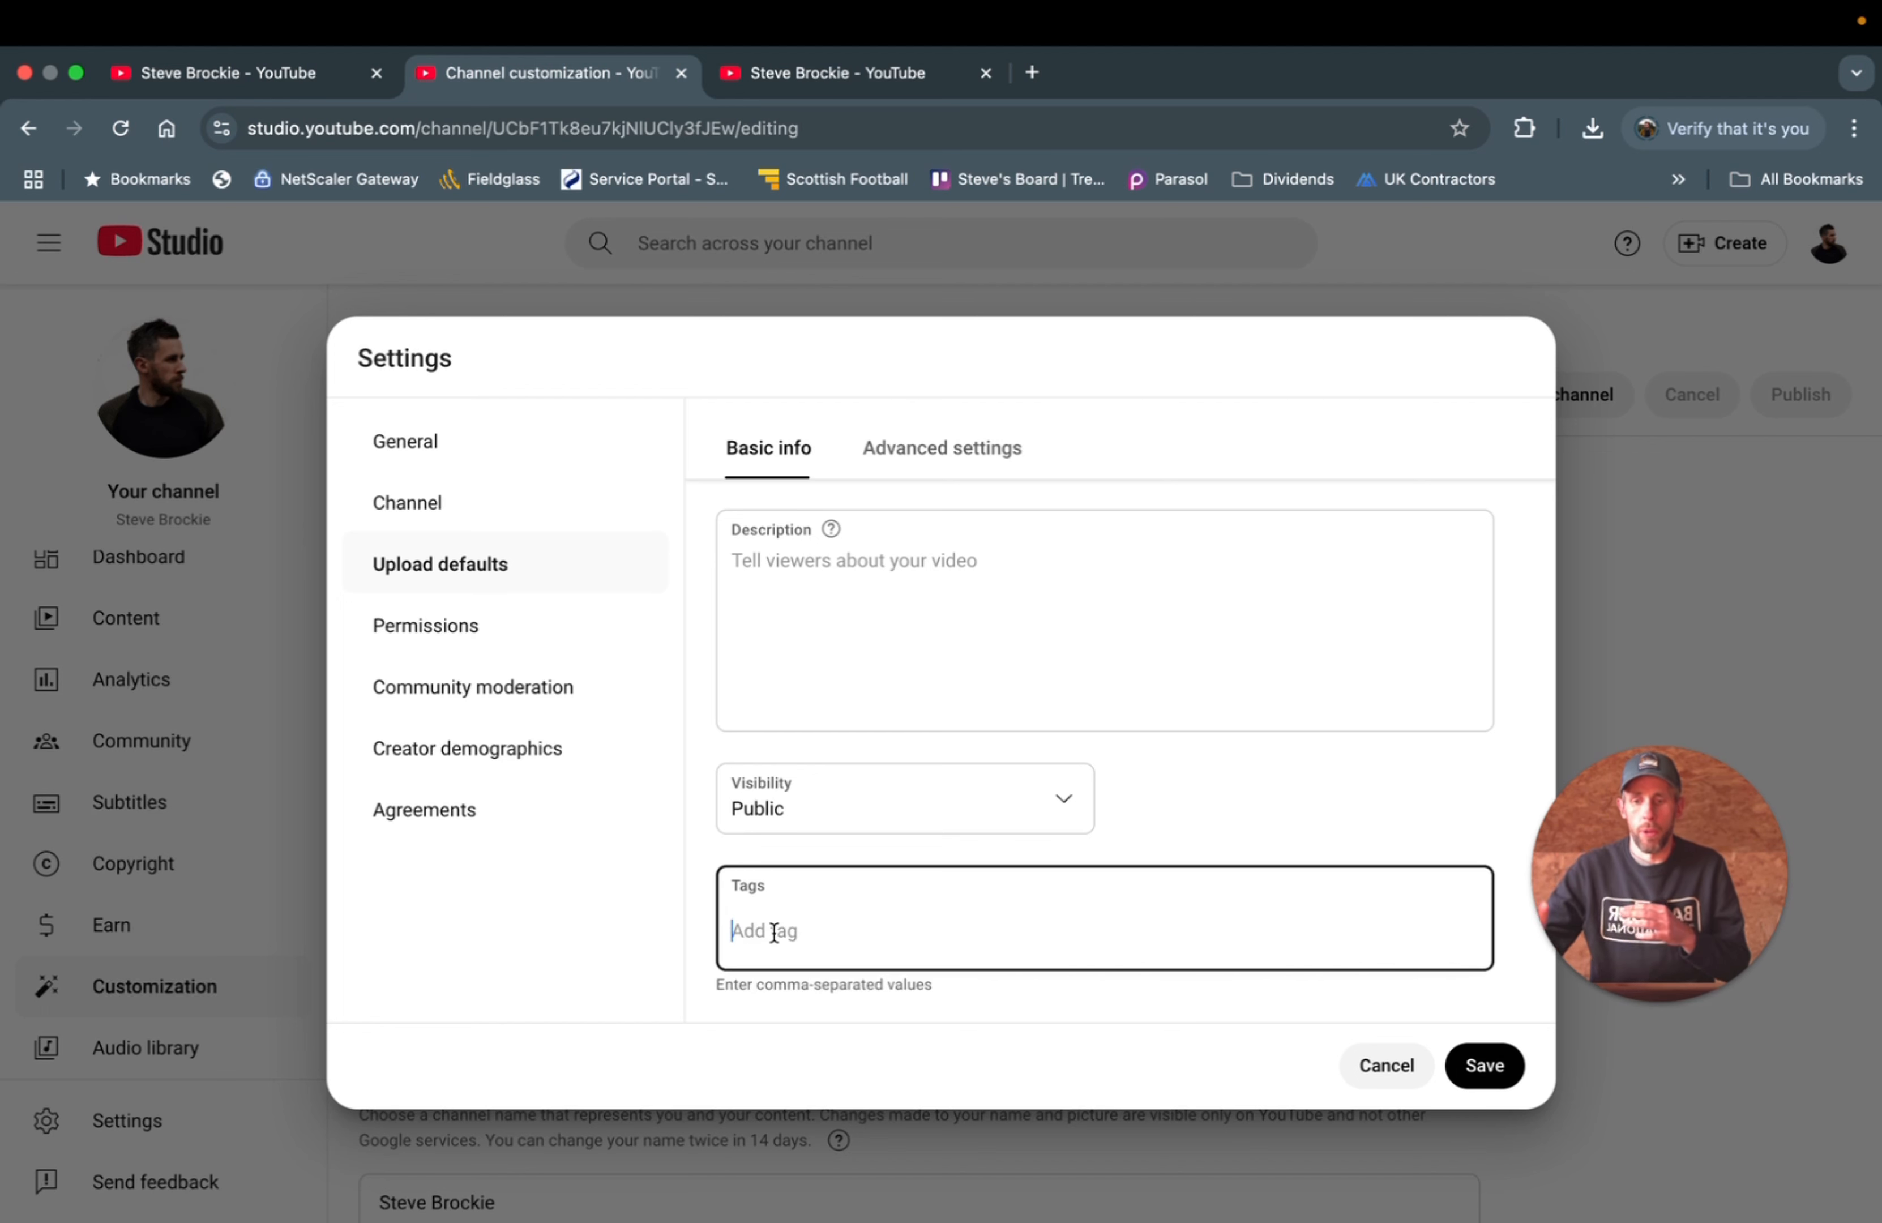
# - Enter default tags 'youtube for beginners', 'youtube tutorial' and 'grow on youtube', removing stray characters
pyautogui.write('youtube for ')
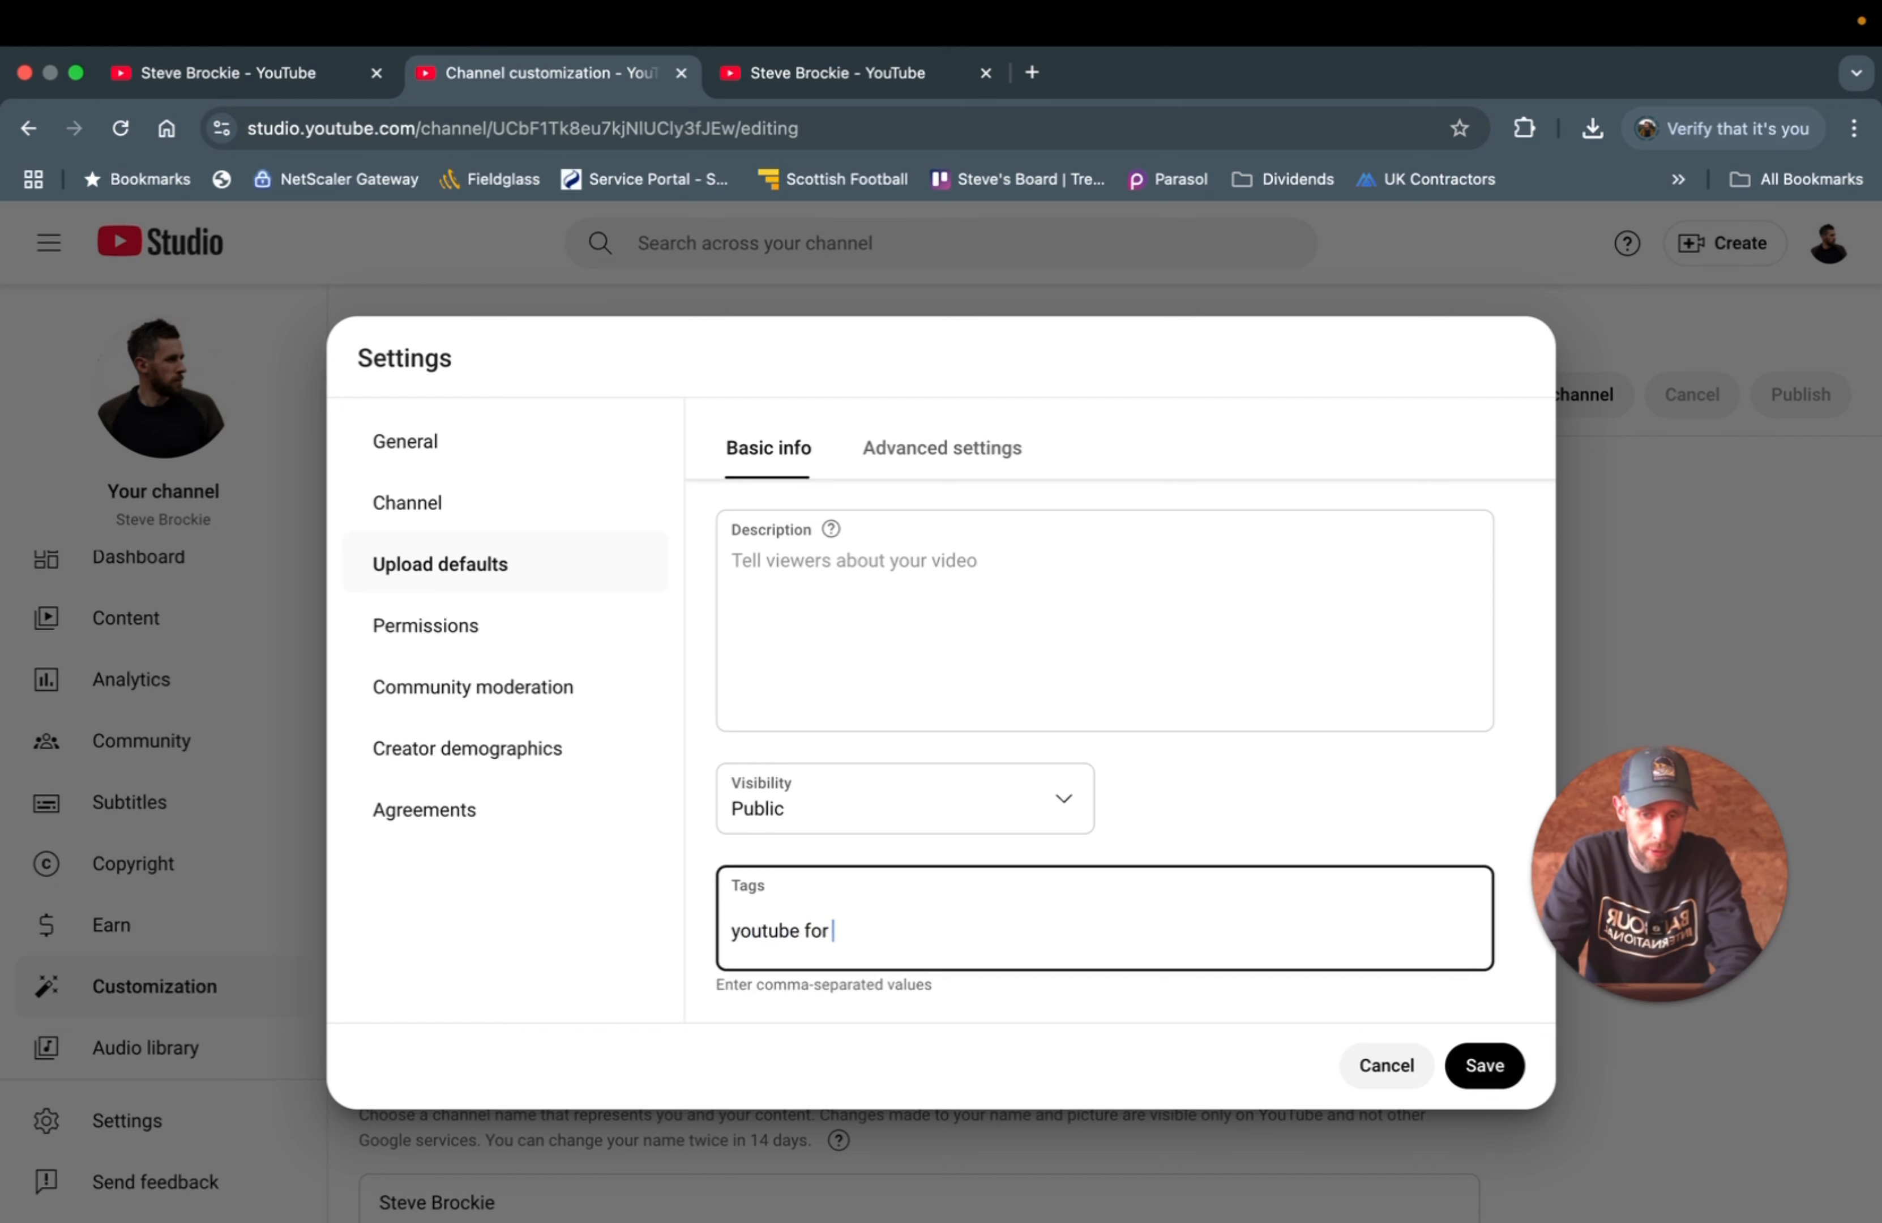
pyautogui.write('beginners,')
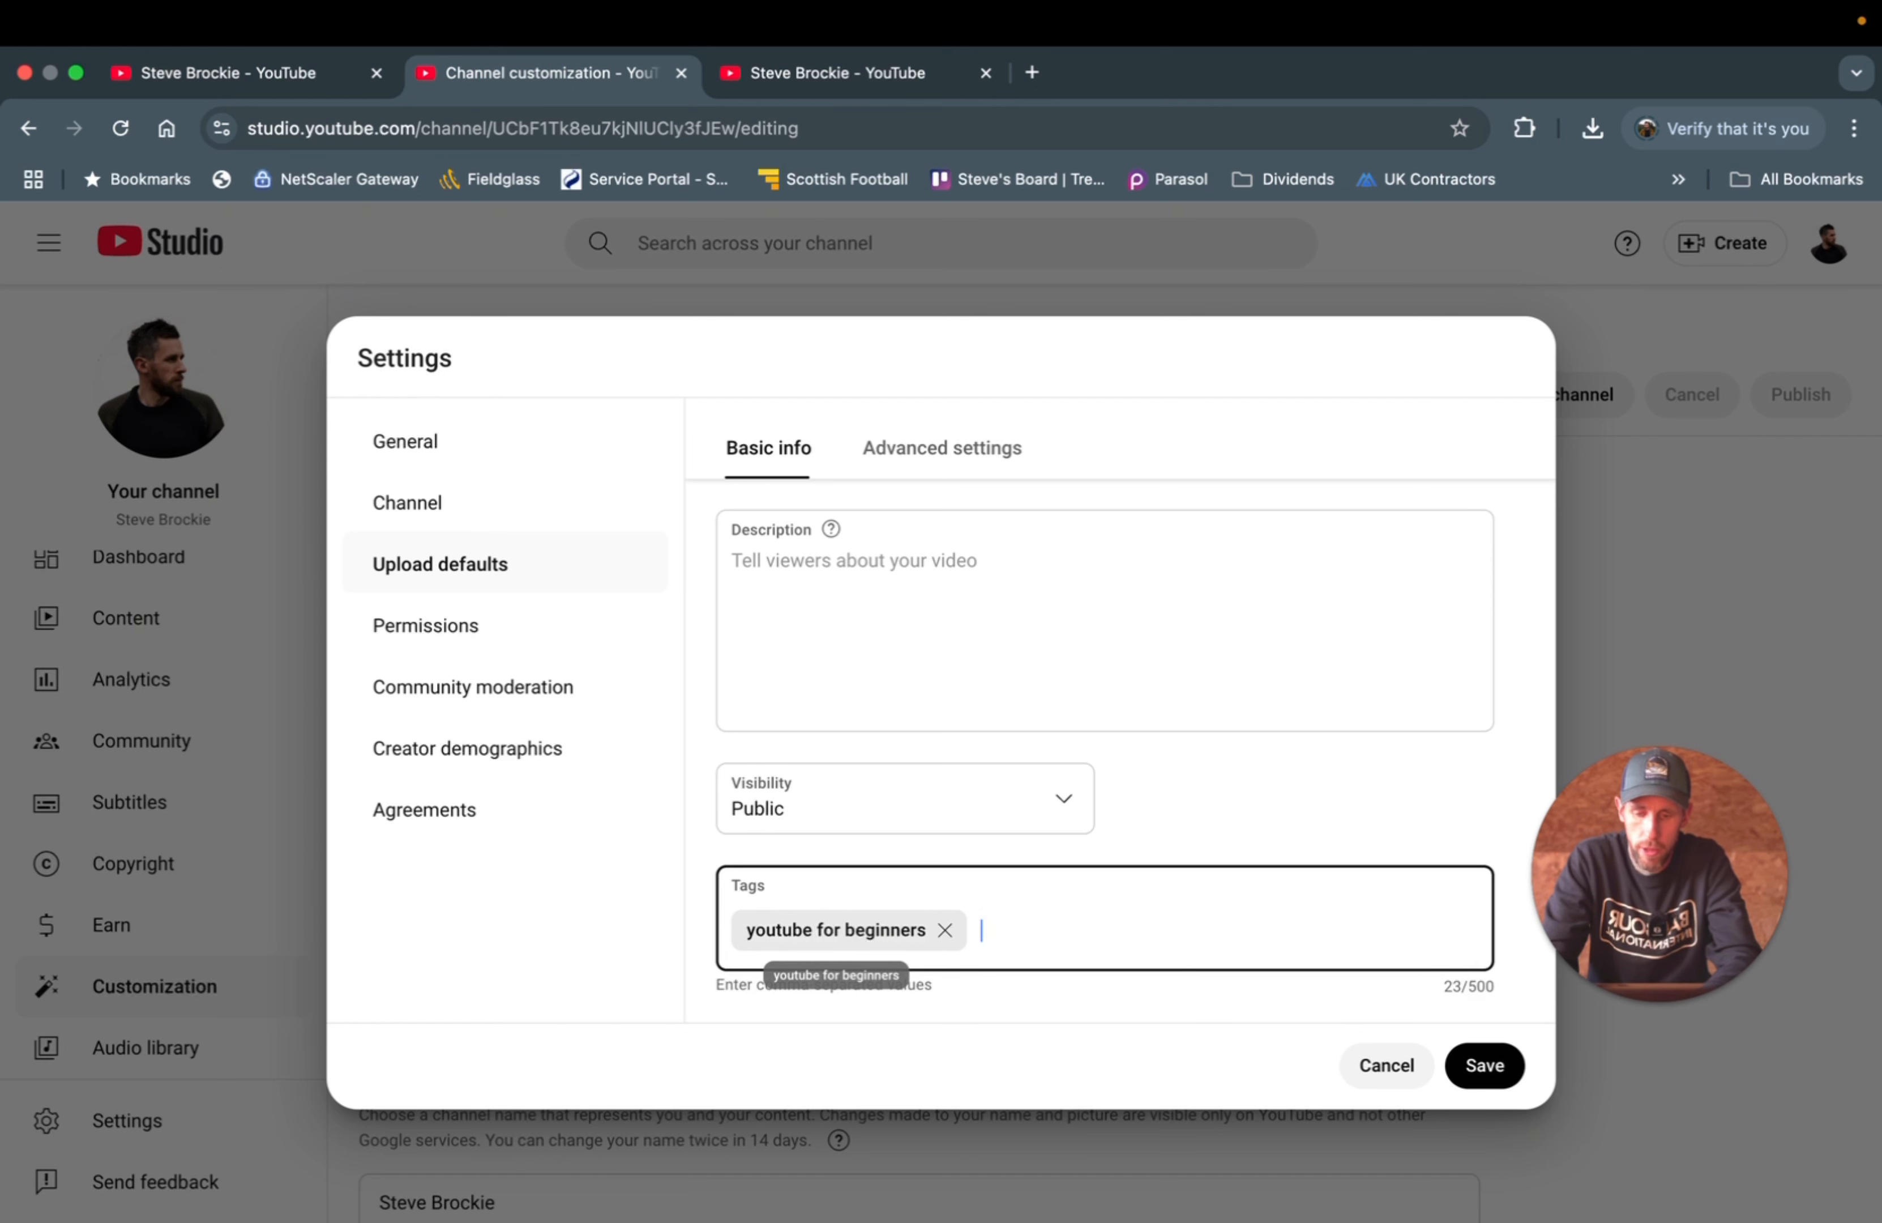
pyautogui.write('you')
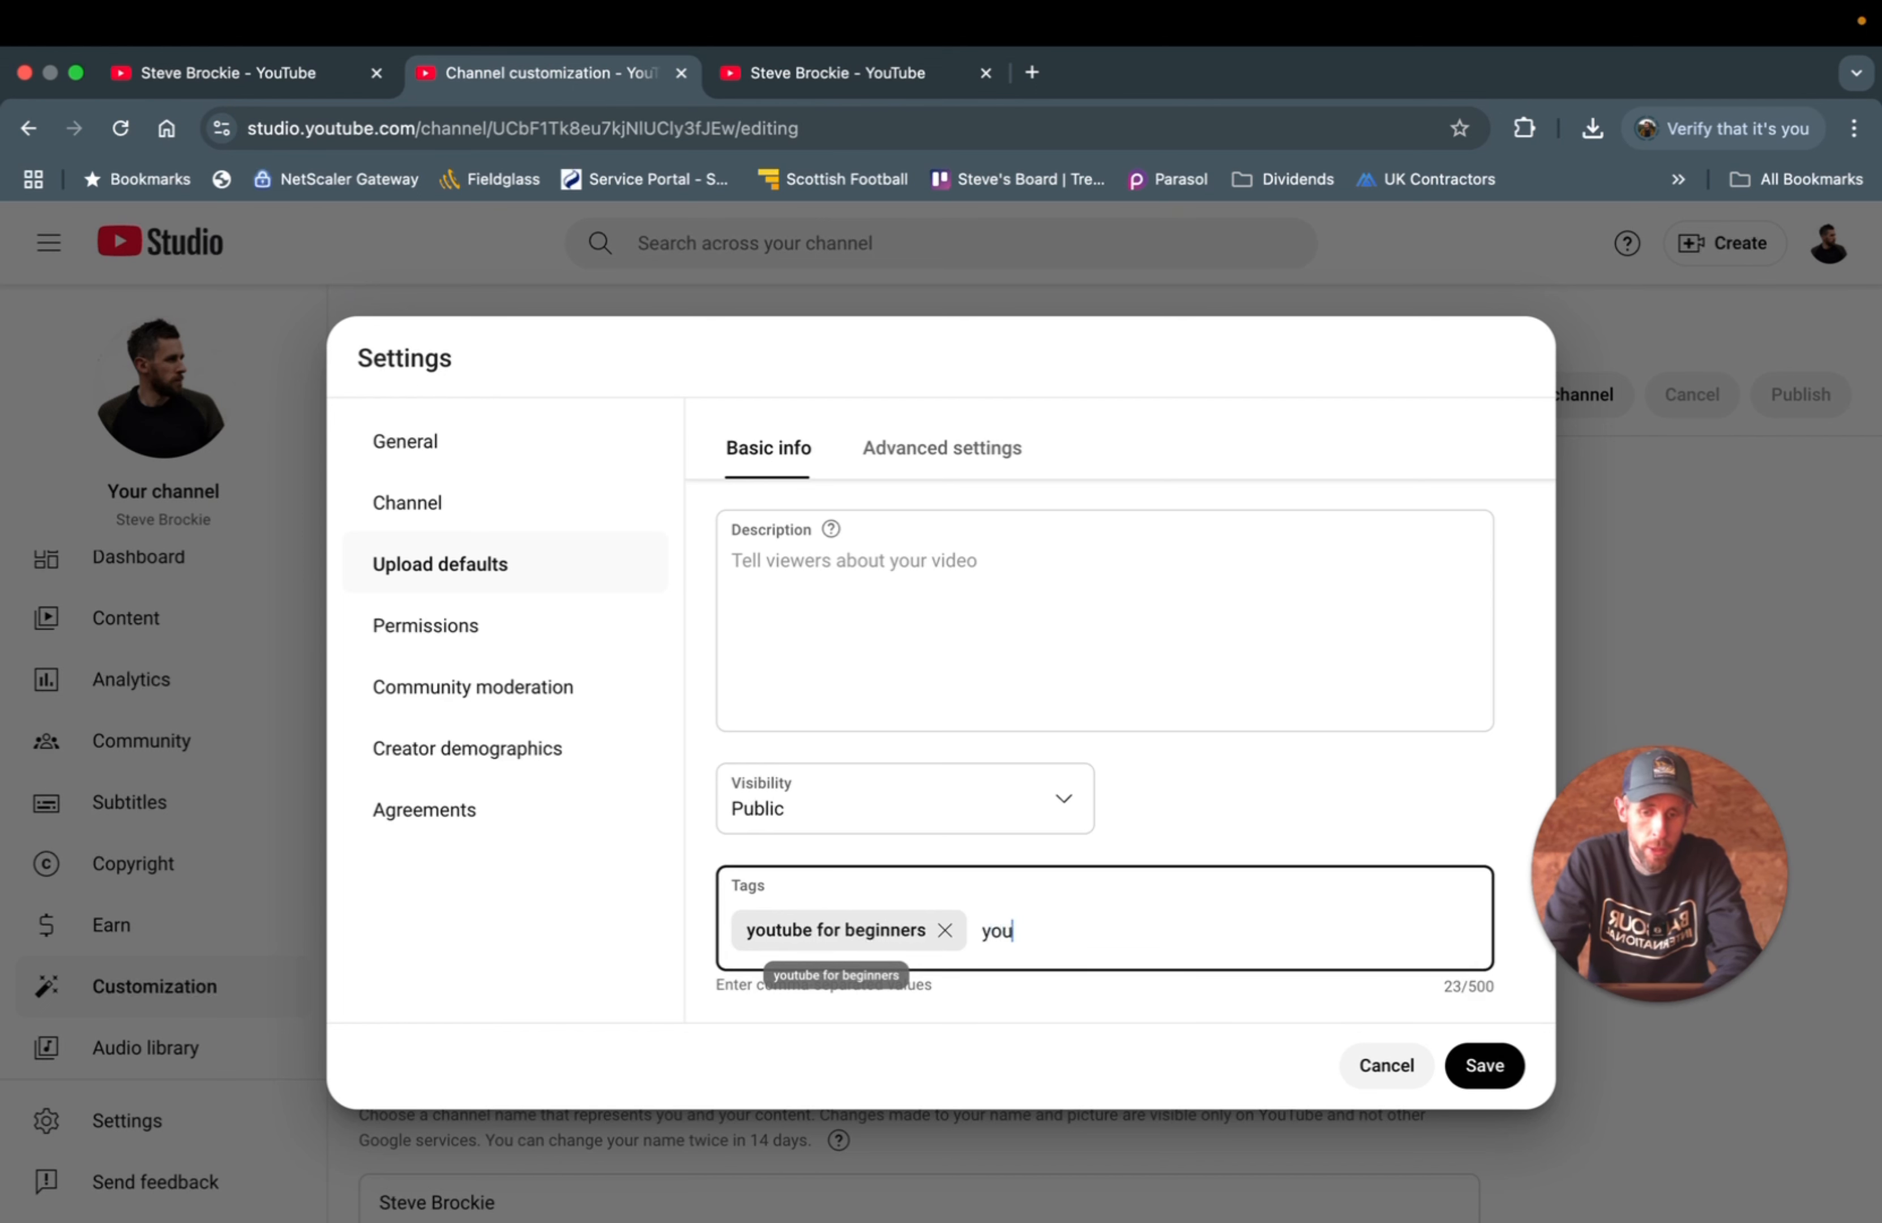
pyautogui.write('tube tutorial')
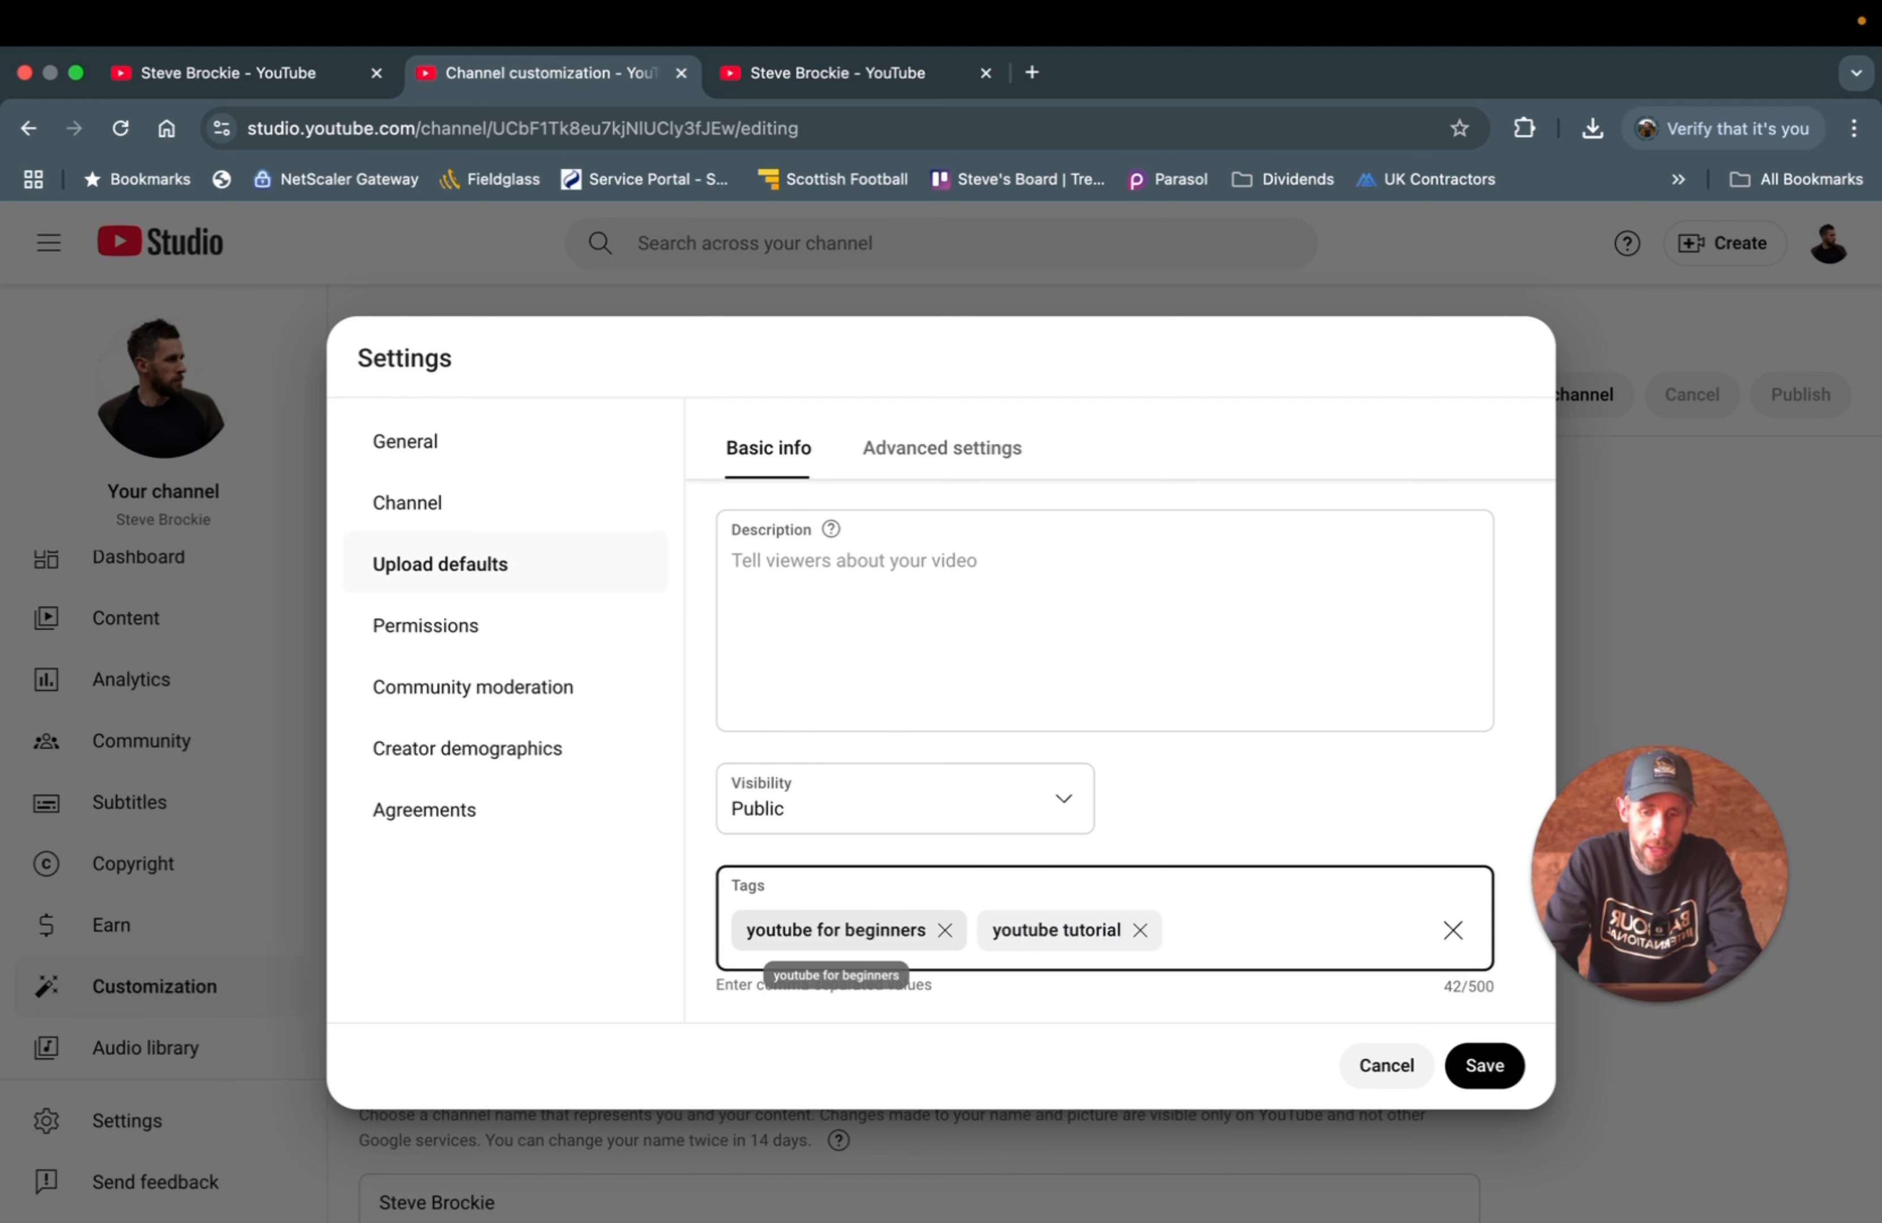
pyautogui.write(',grow on youtube')
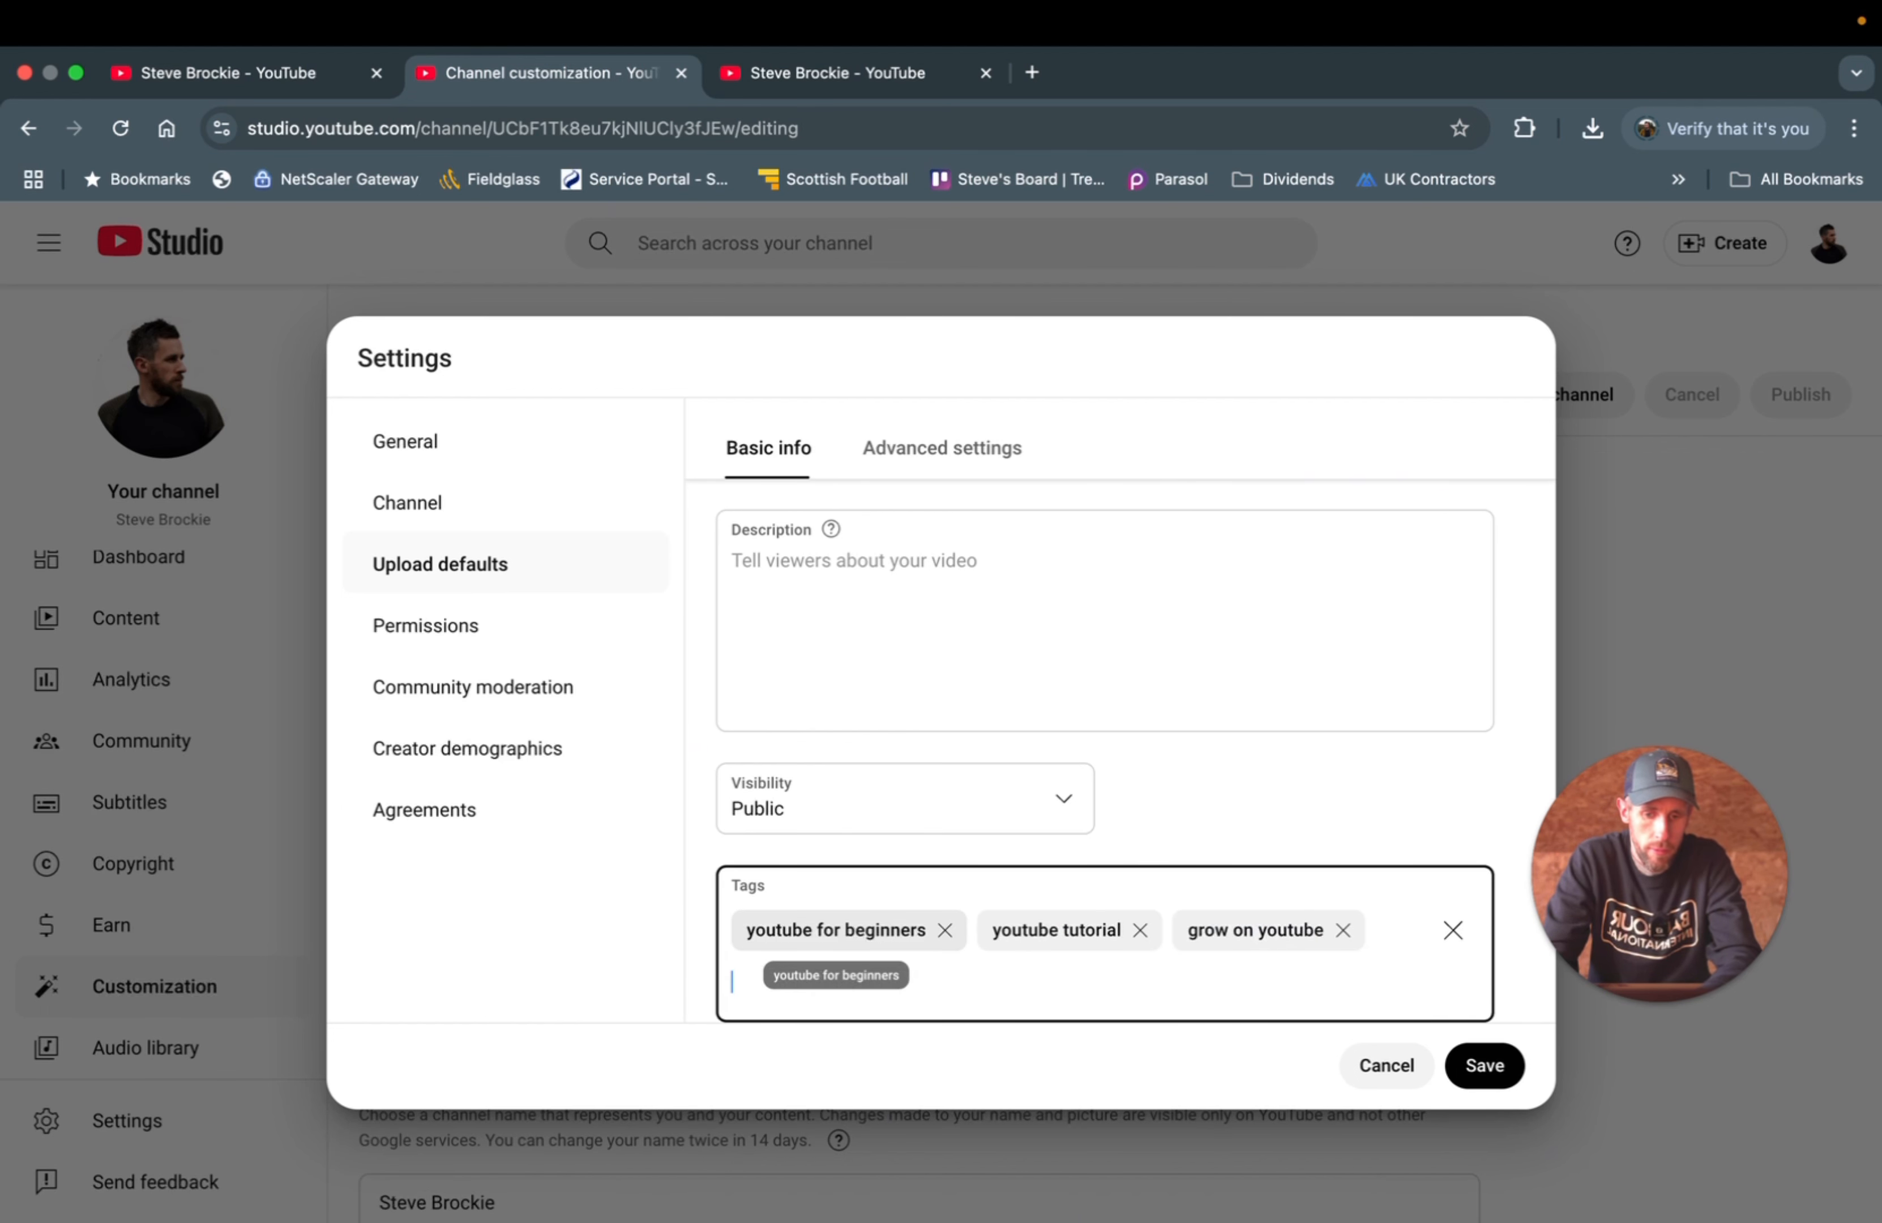
pyautogui.write(',asdfsdsdfd')
pyautogui.press('BackSpace')
pyautogui.press('BackSpace')
pyautogui.press('BackSpace')
pyautogui.press('BackSpace')
pyautogui.press('BackSpace')
pyautogui.press('BackSpace')
pyautogui.press('BackSpace')
pyautogui.press('BackSpace')
pyautogui.press('BackSpace')
pyautogui.press('BackSpace')
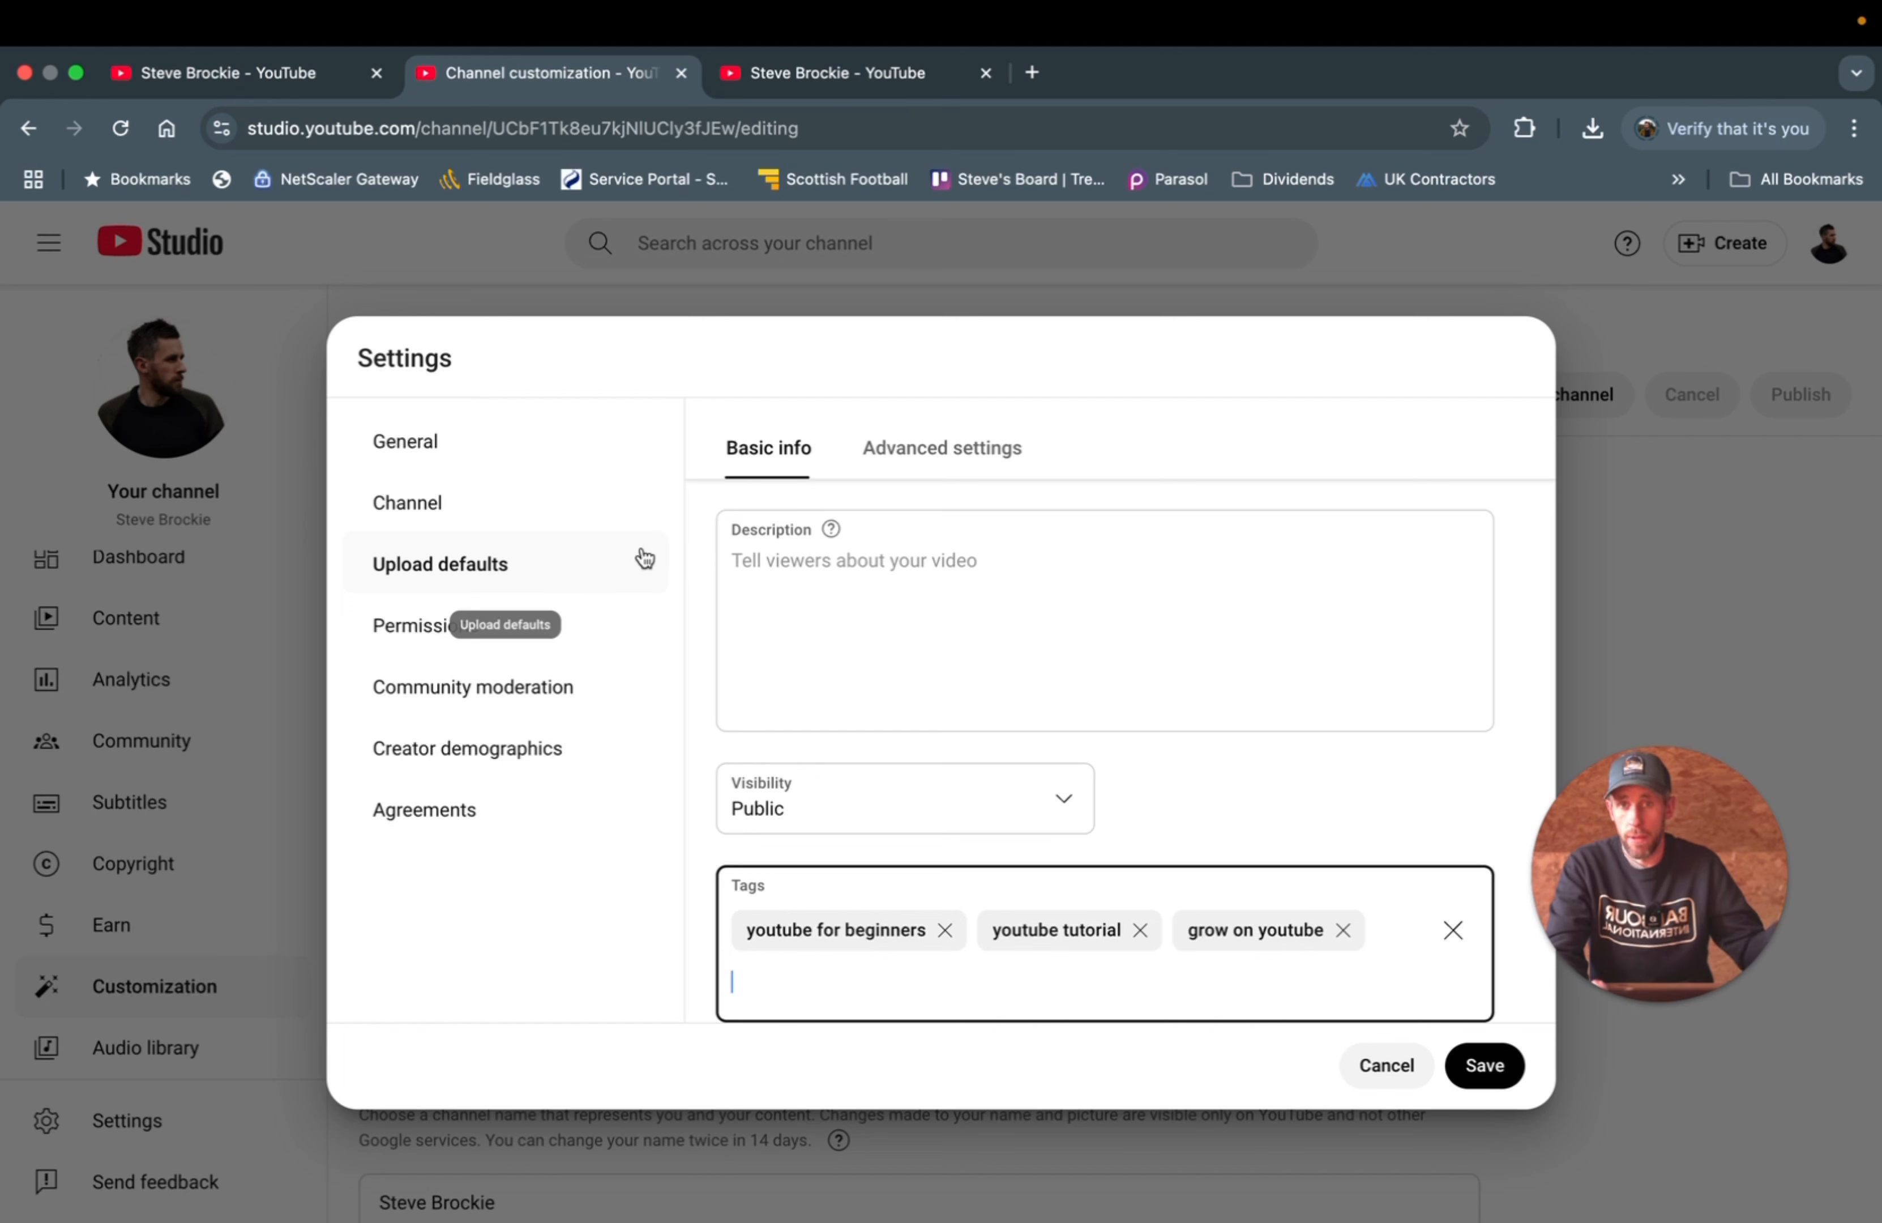
# - In Community moderation defaults, turn comments On with Basic moderation
pyautogui.click(444, 687)
pyautogui.click(939, 448)
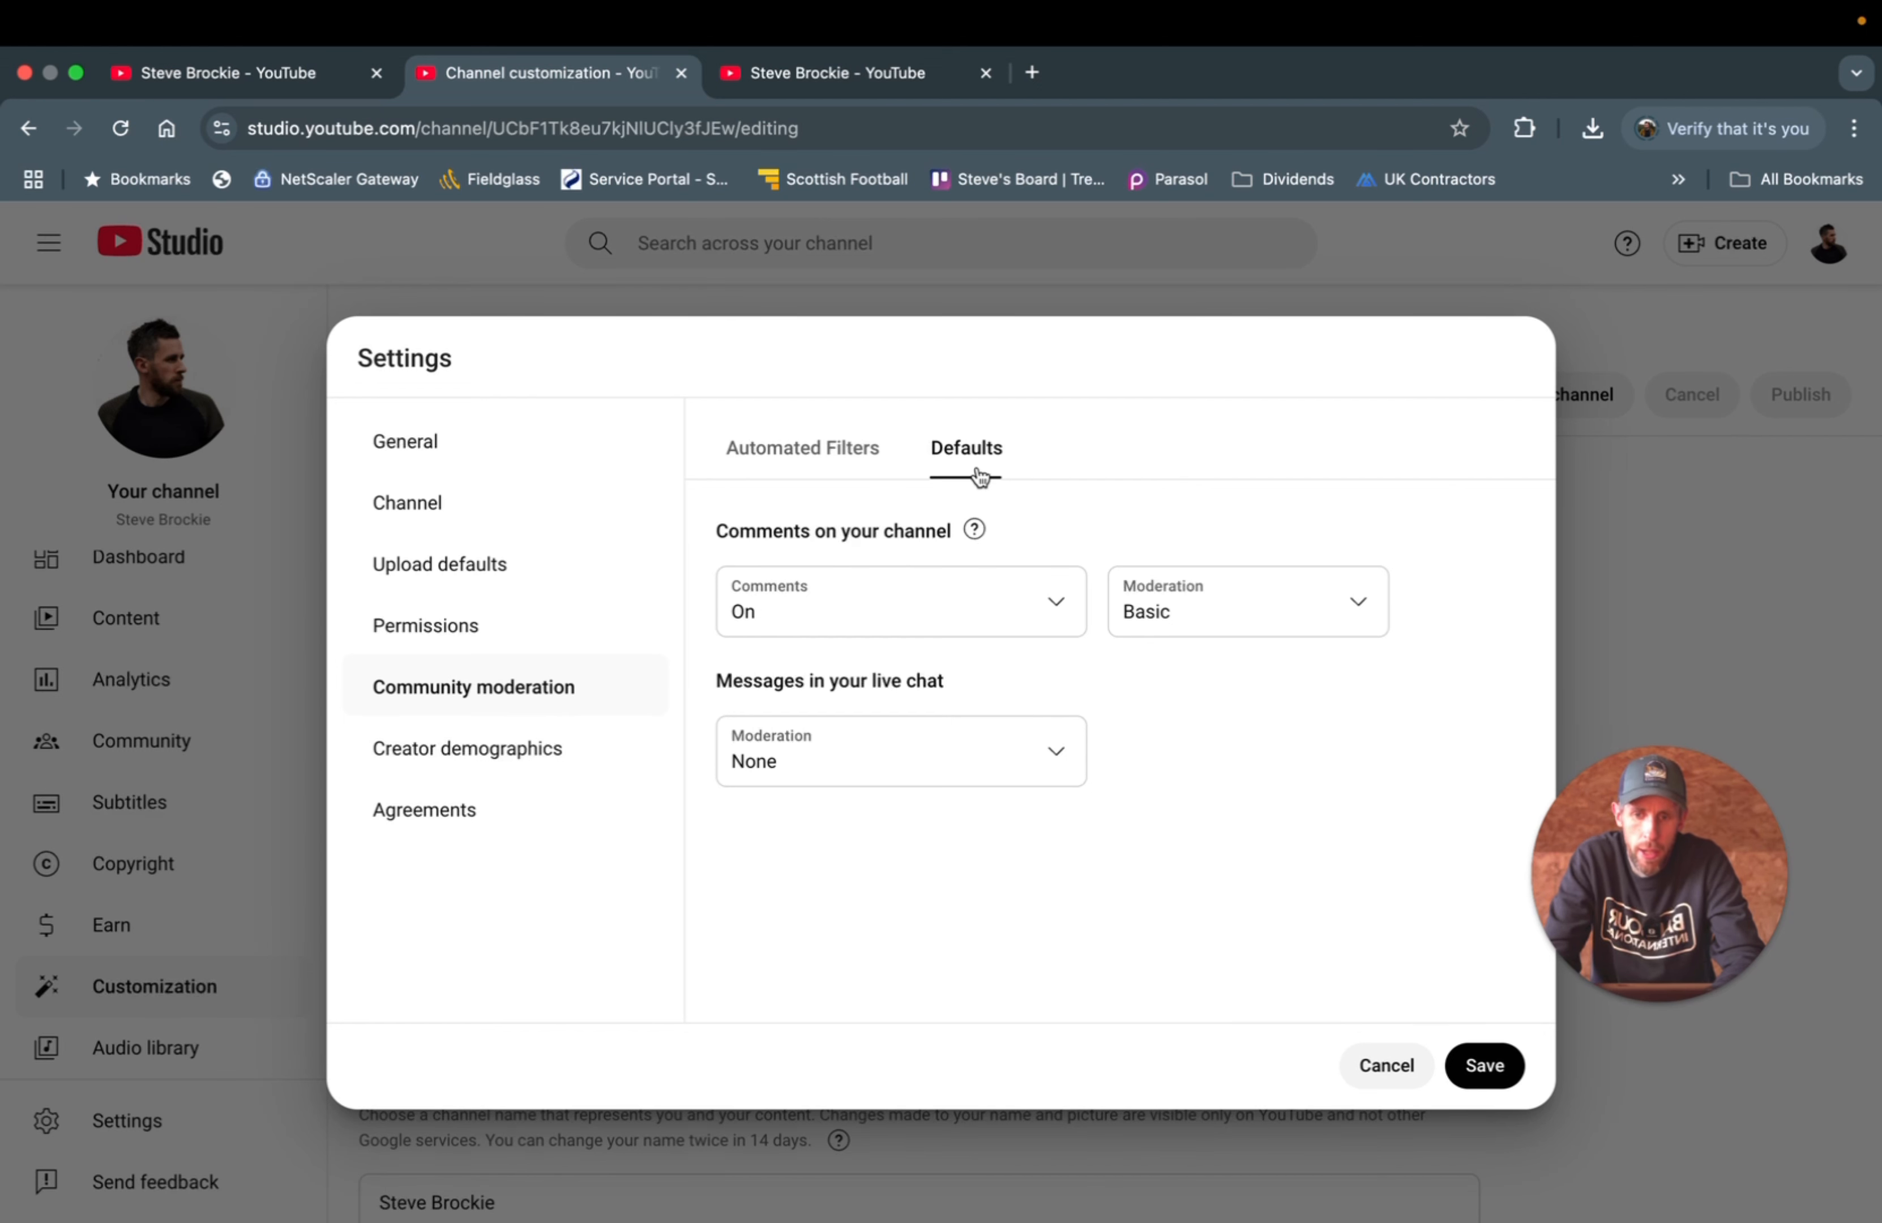
pyautogui.click(982, 612)
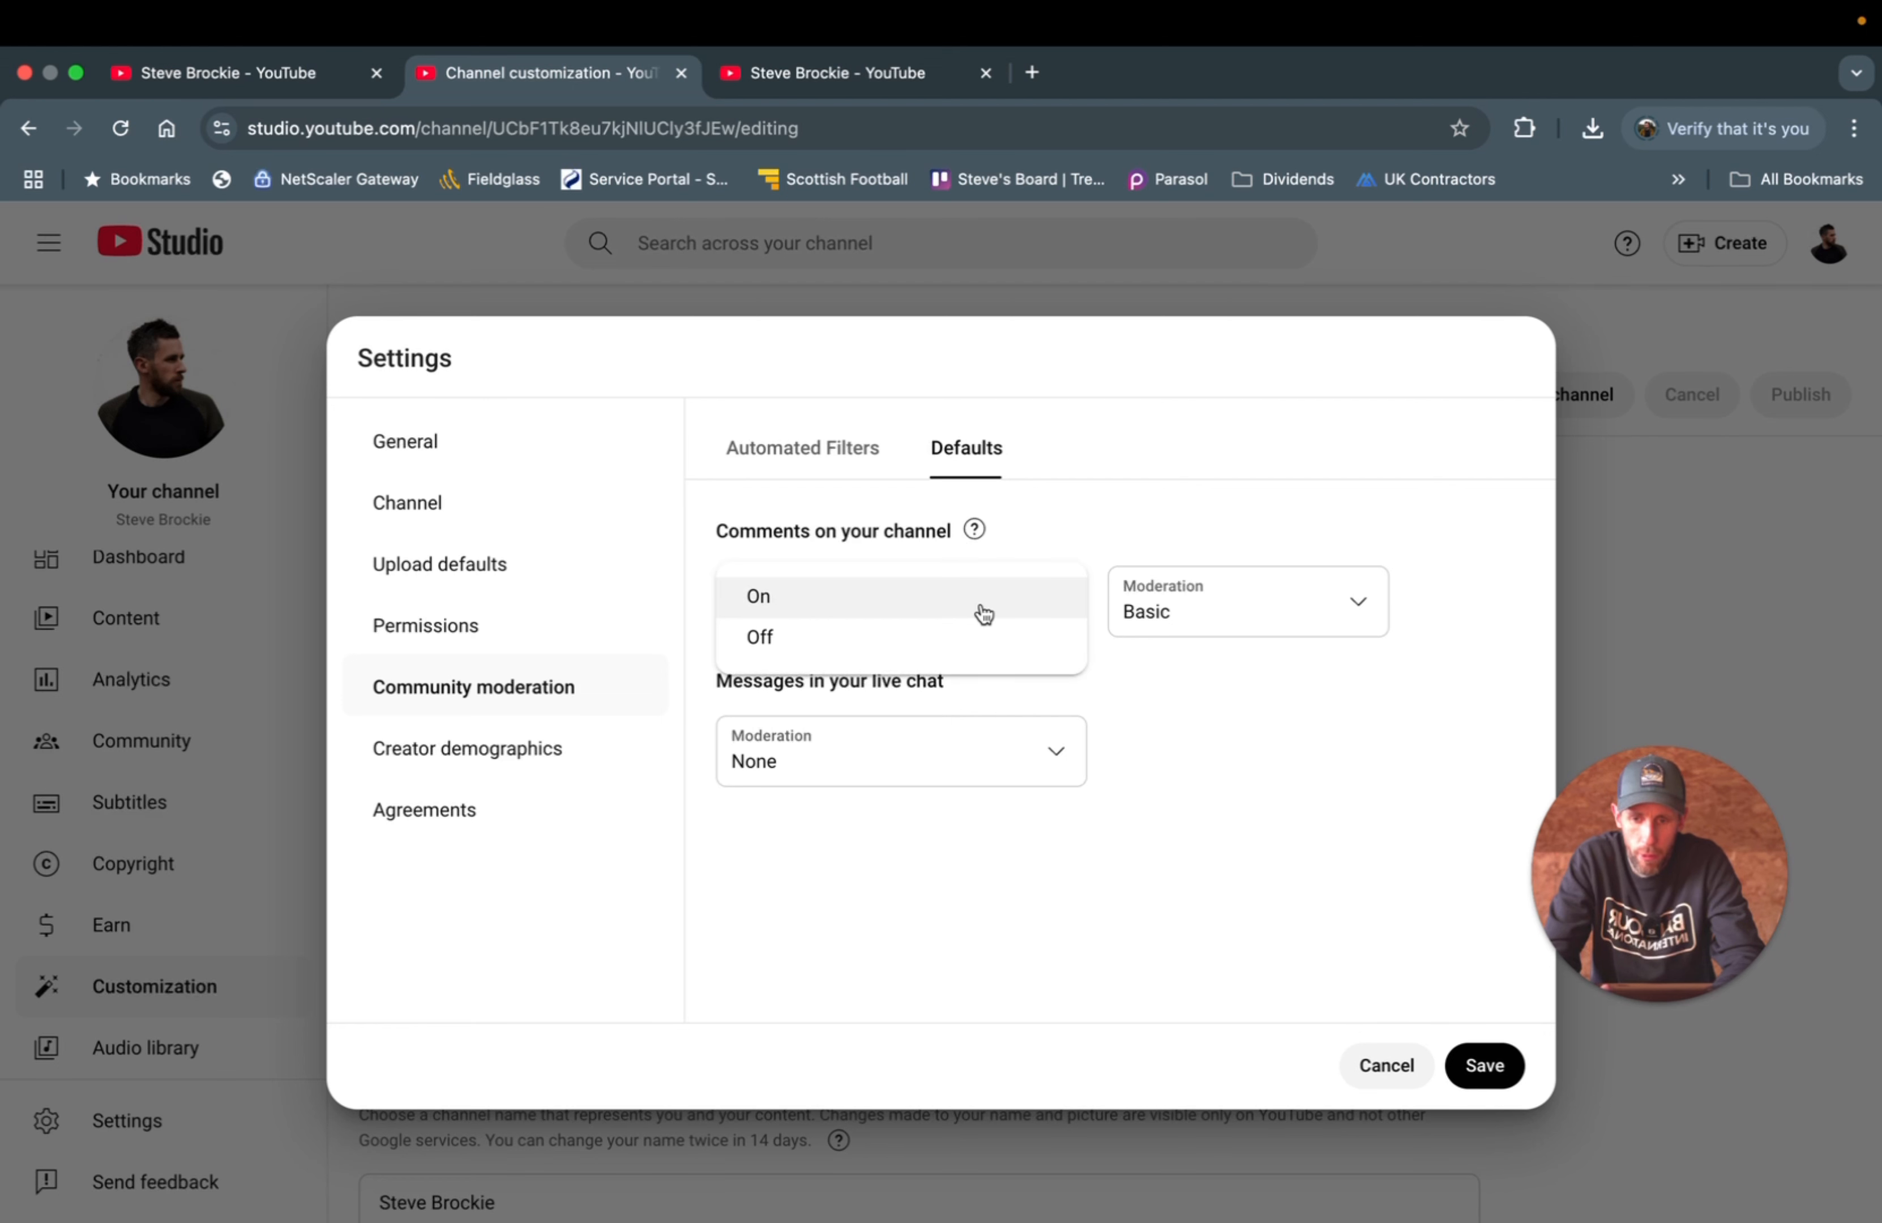
pyautogui.click(821, 598)
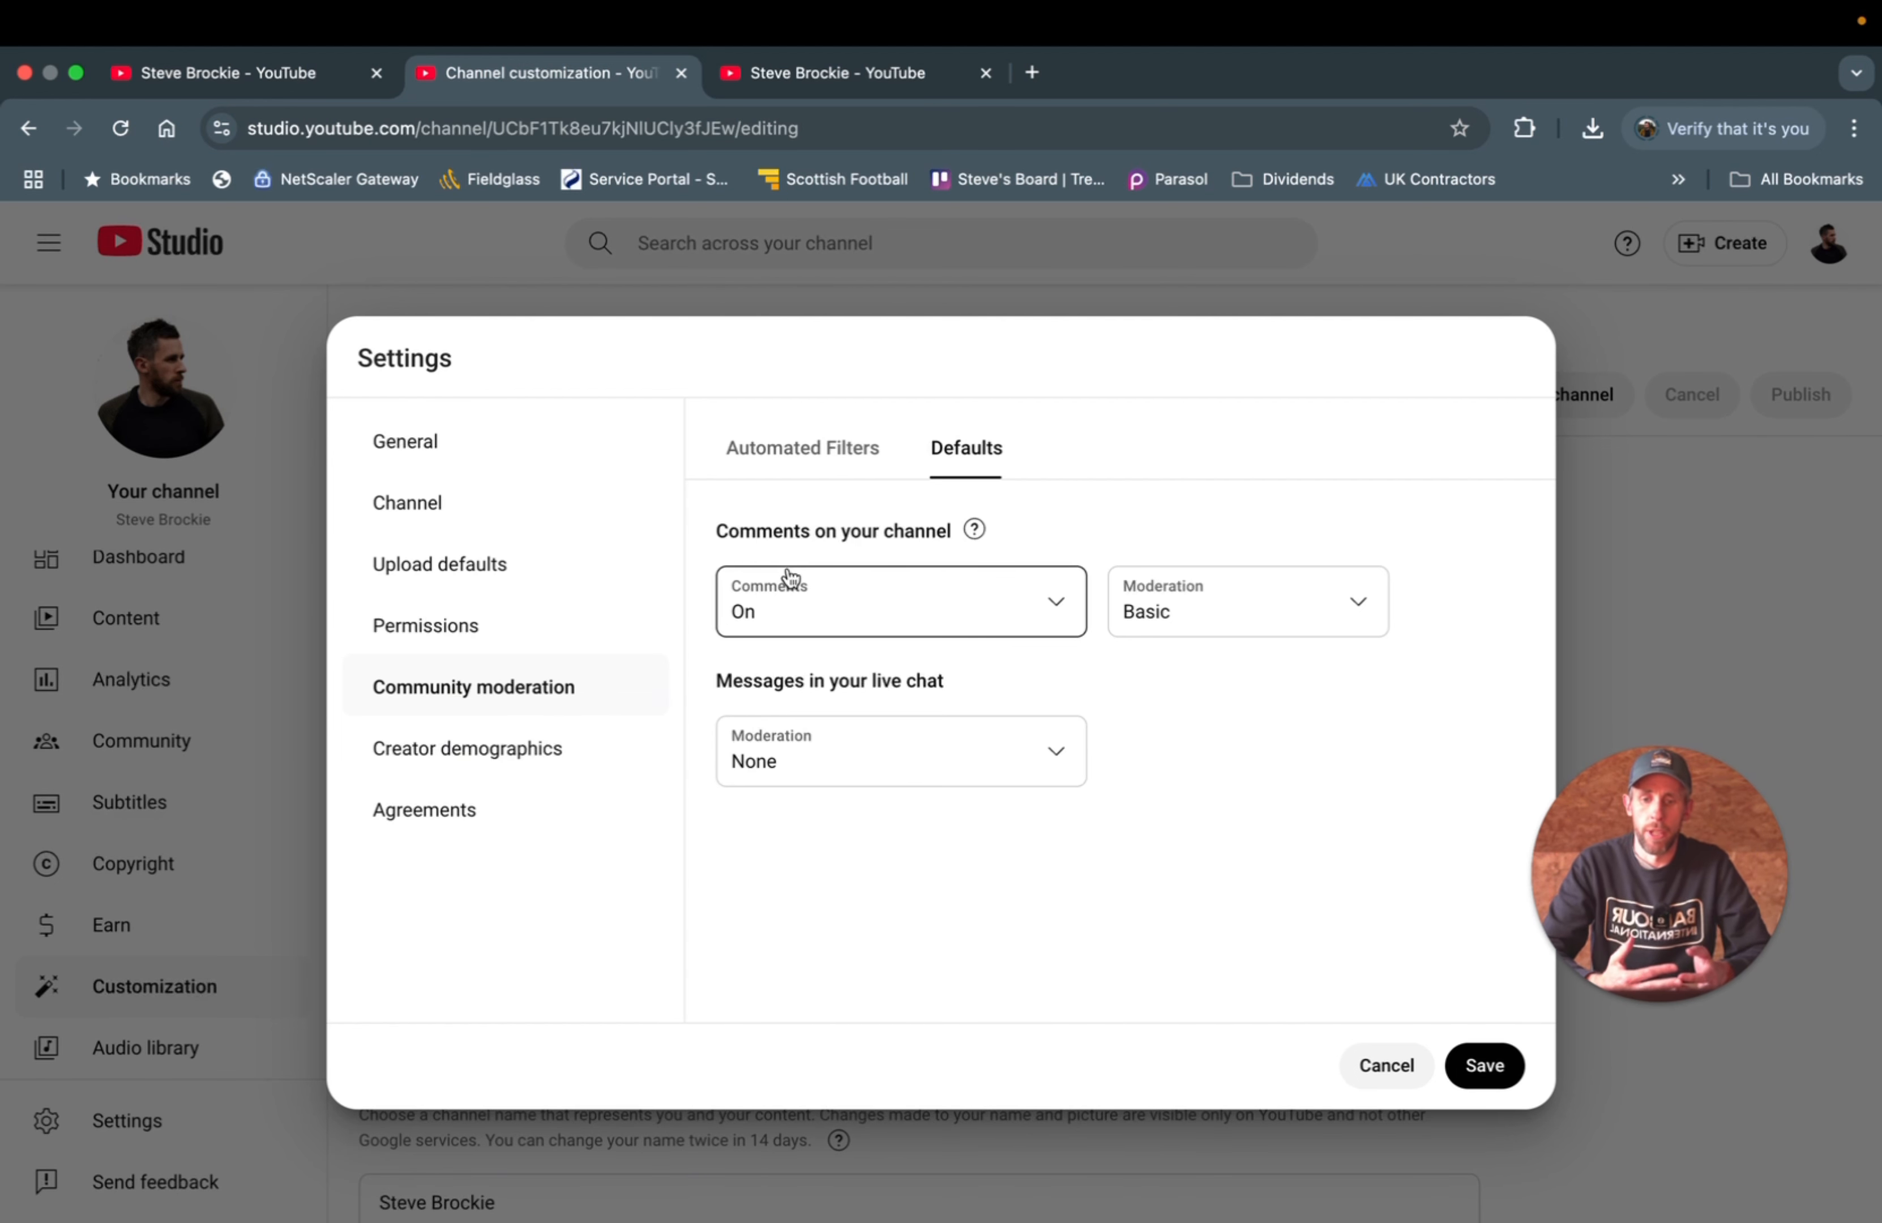
pyautogui.click(1174, 616)
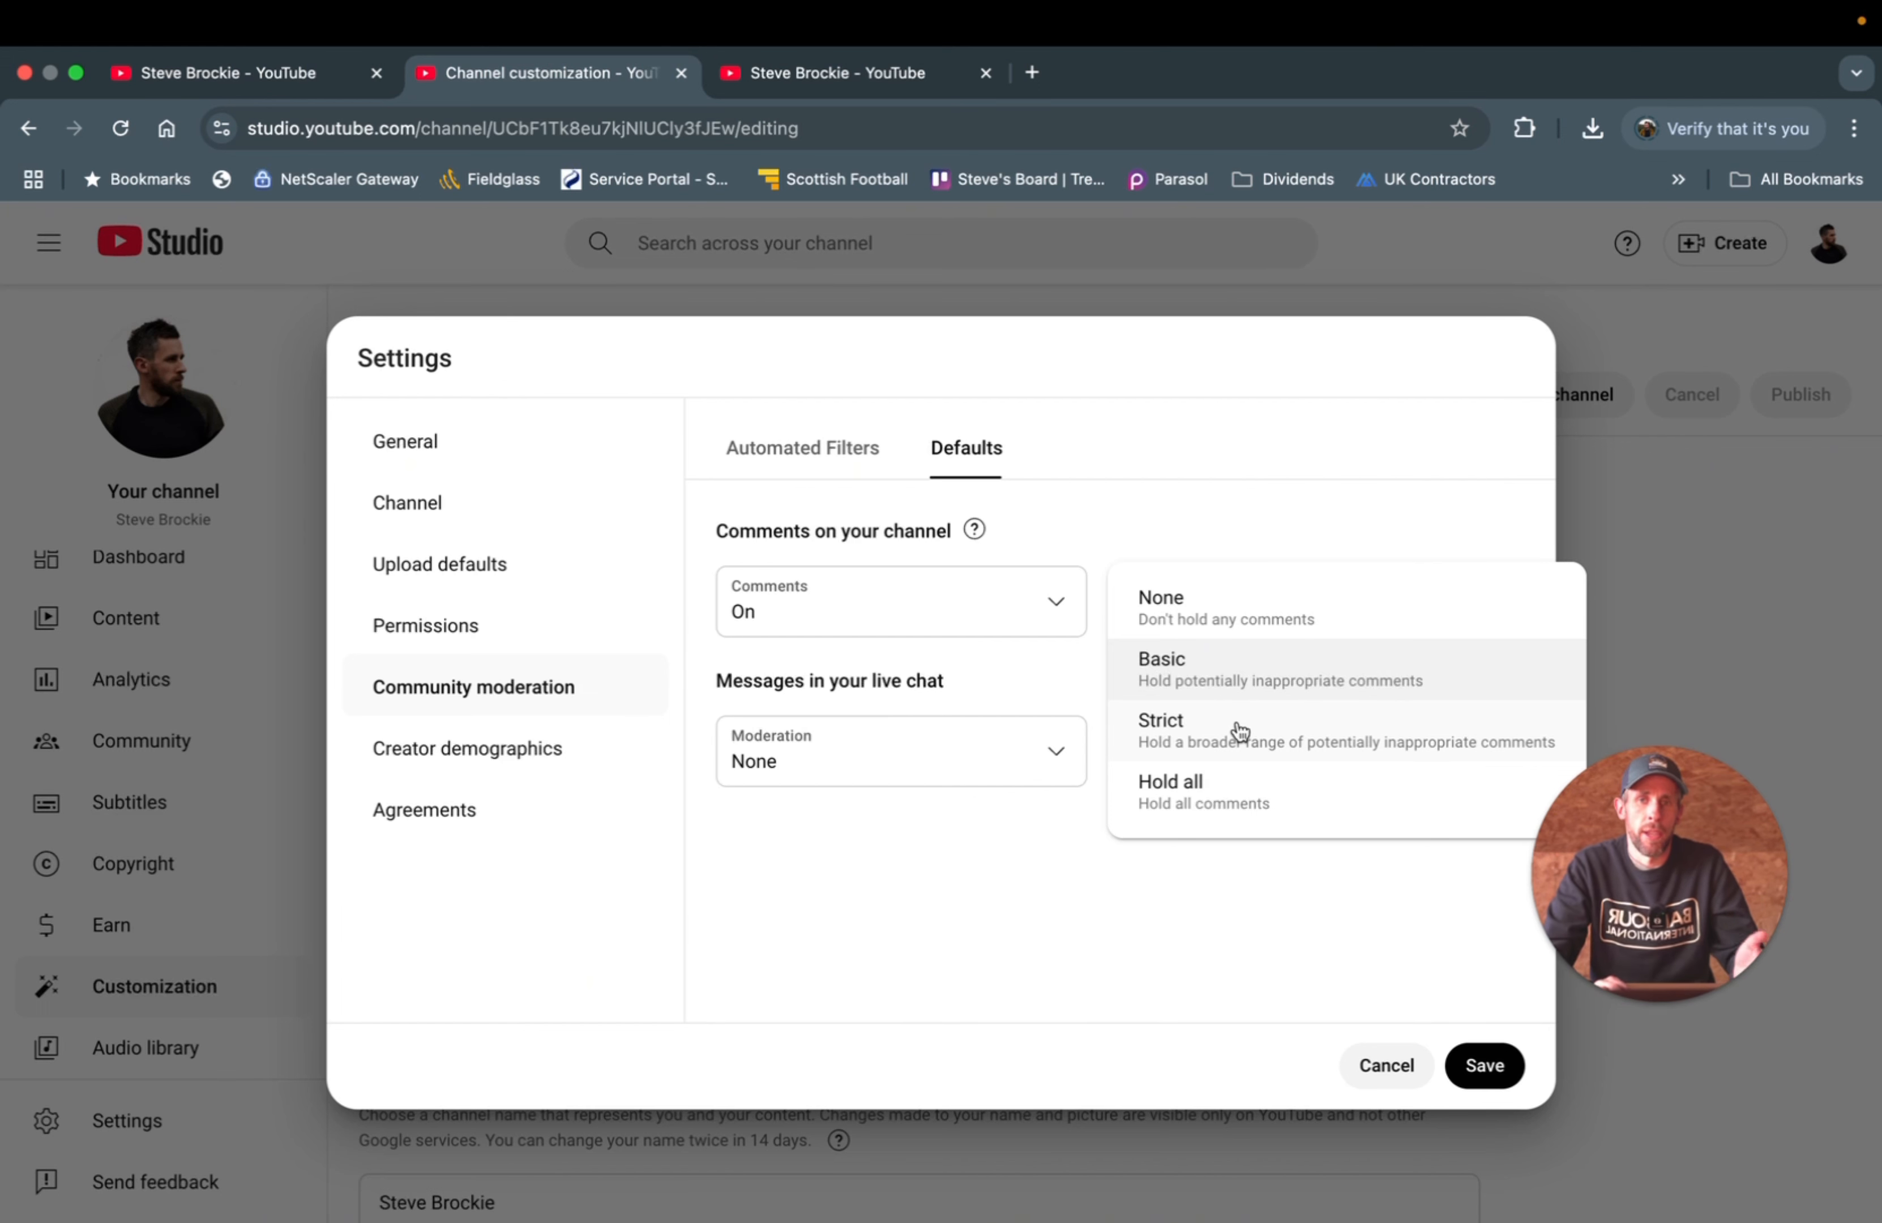
pyautogui.click(1209, 675)
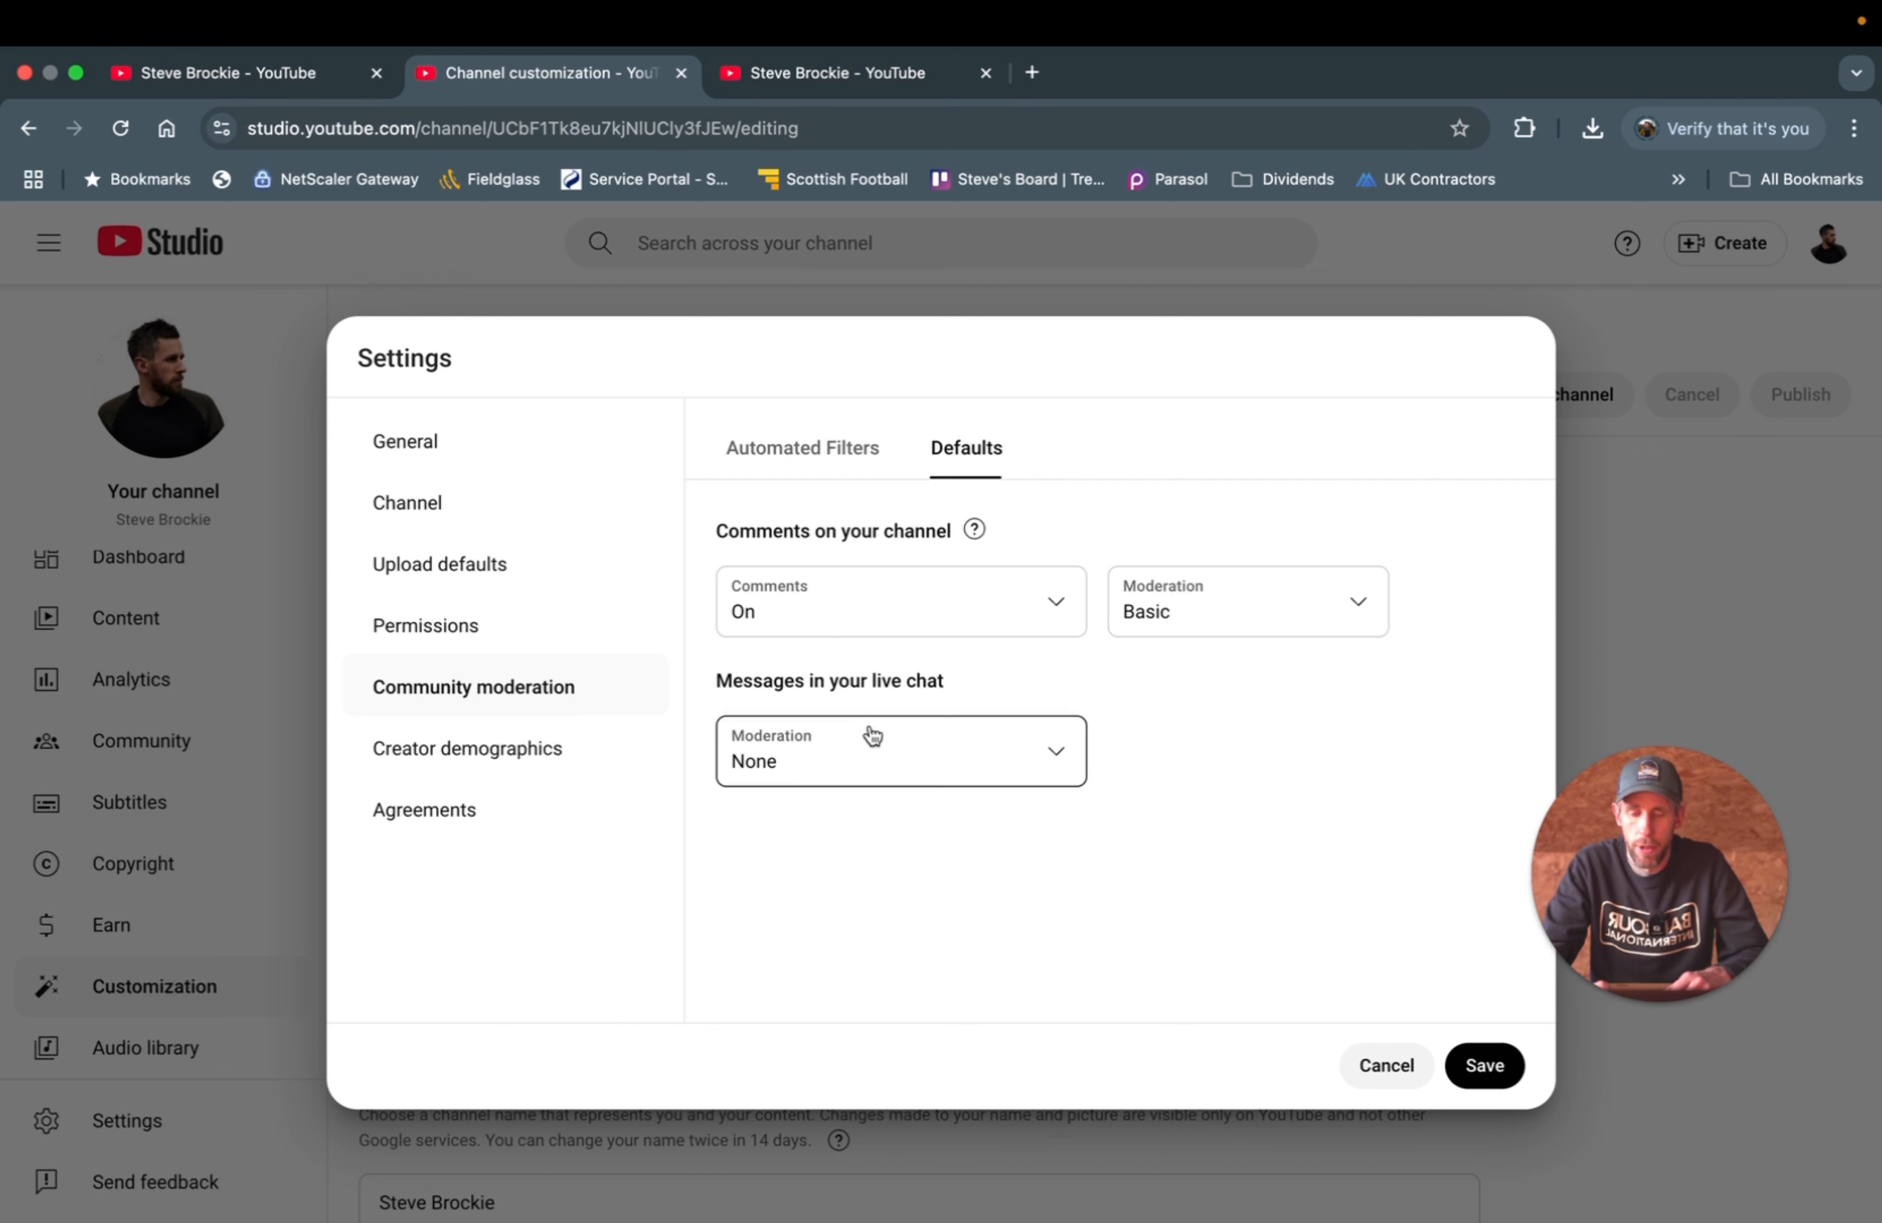
# - Set live chat moderation to Basic and view the Creator demographics section
pyautogui.click(874, 757)
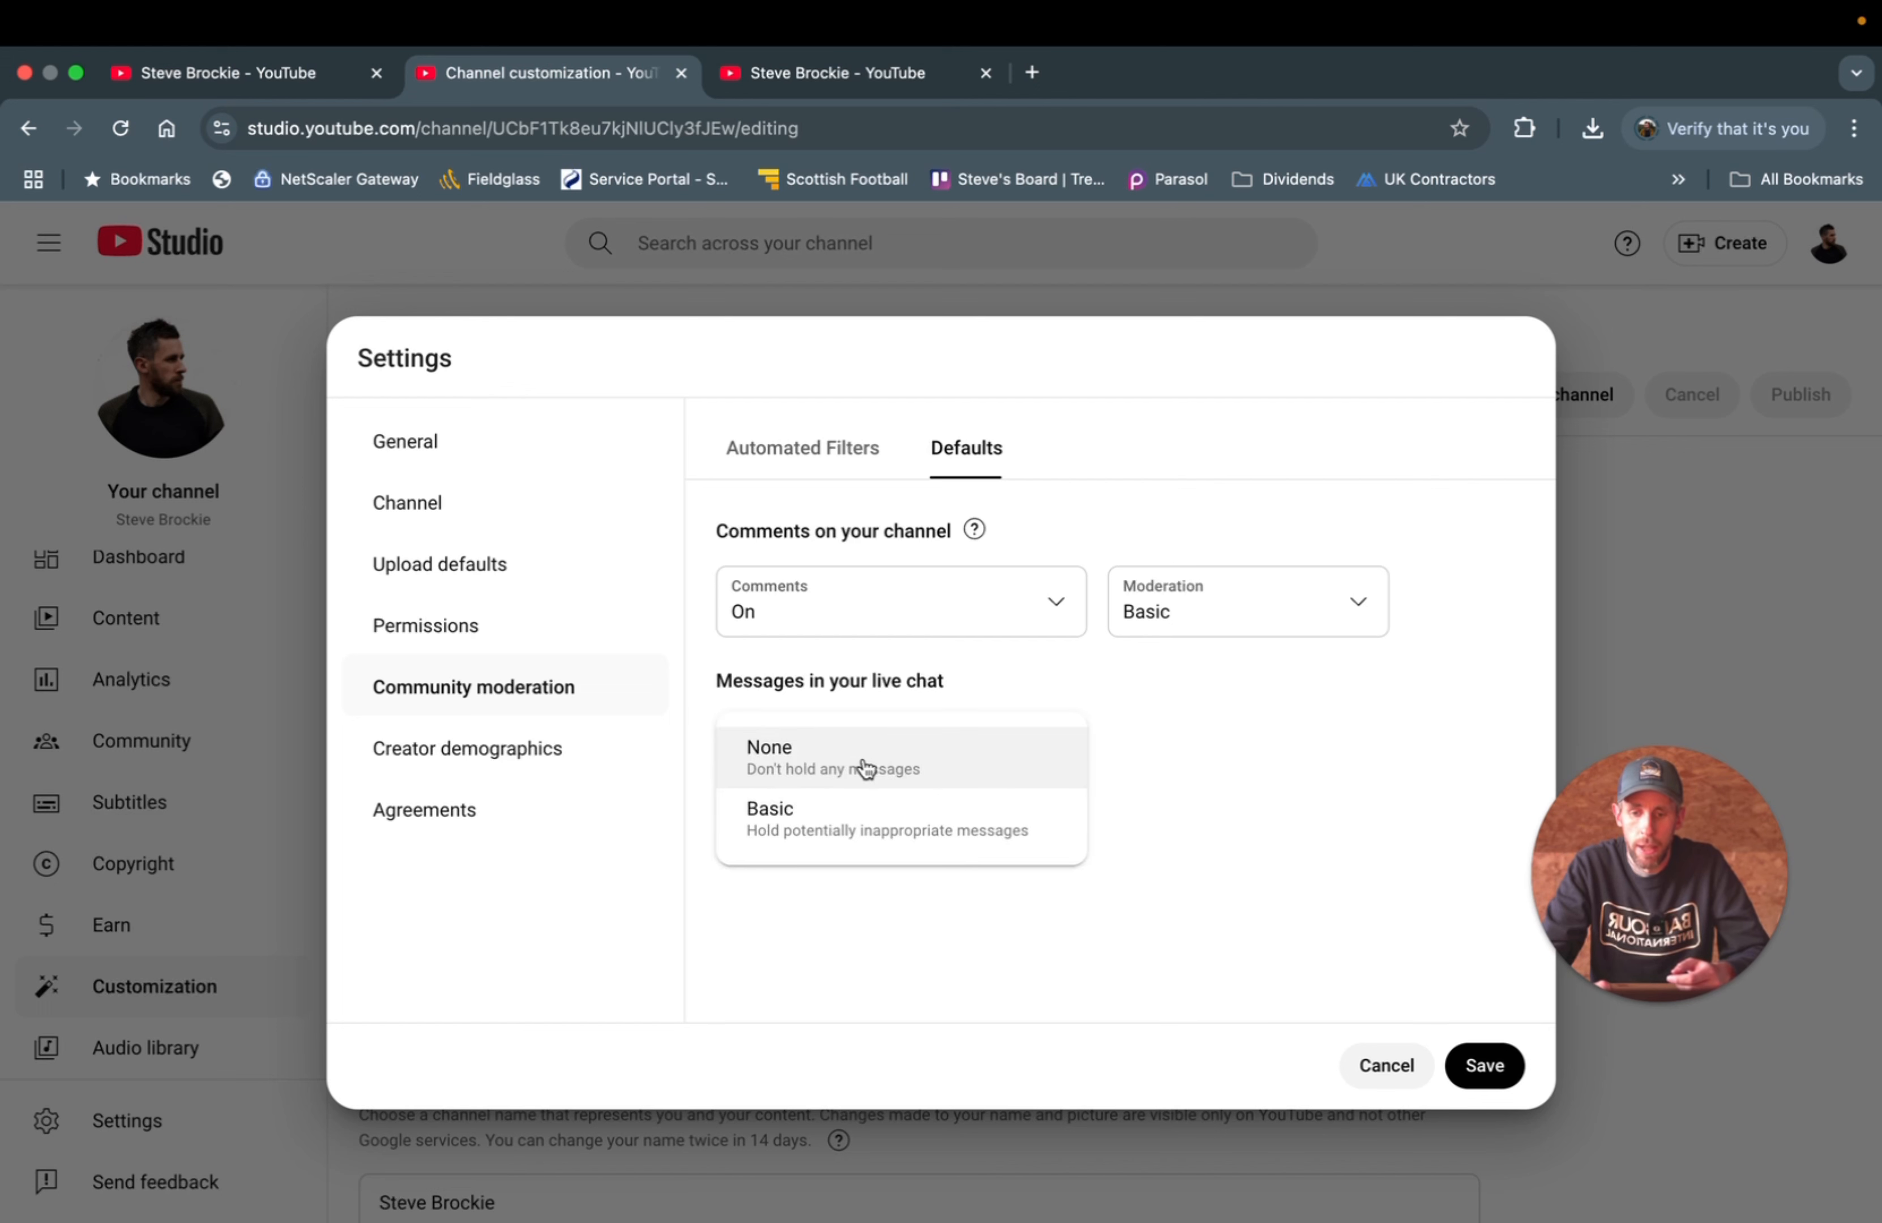
pyautogui.click(865, 819)
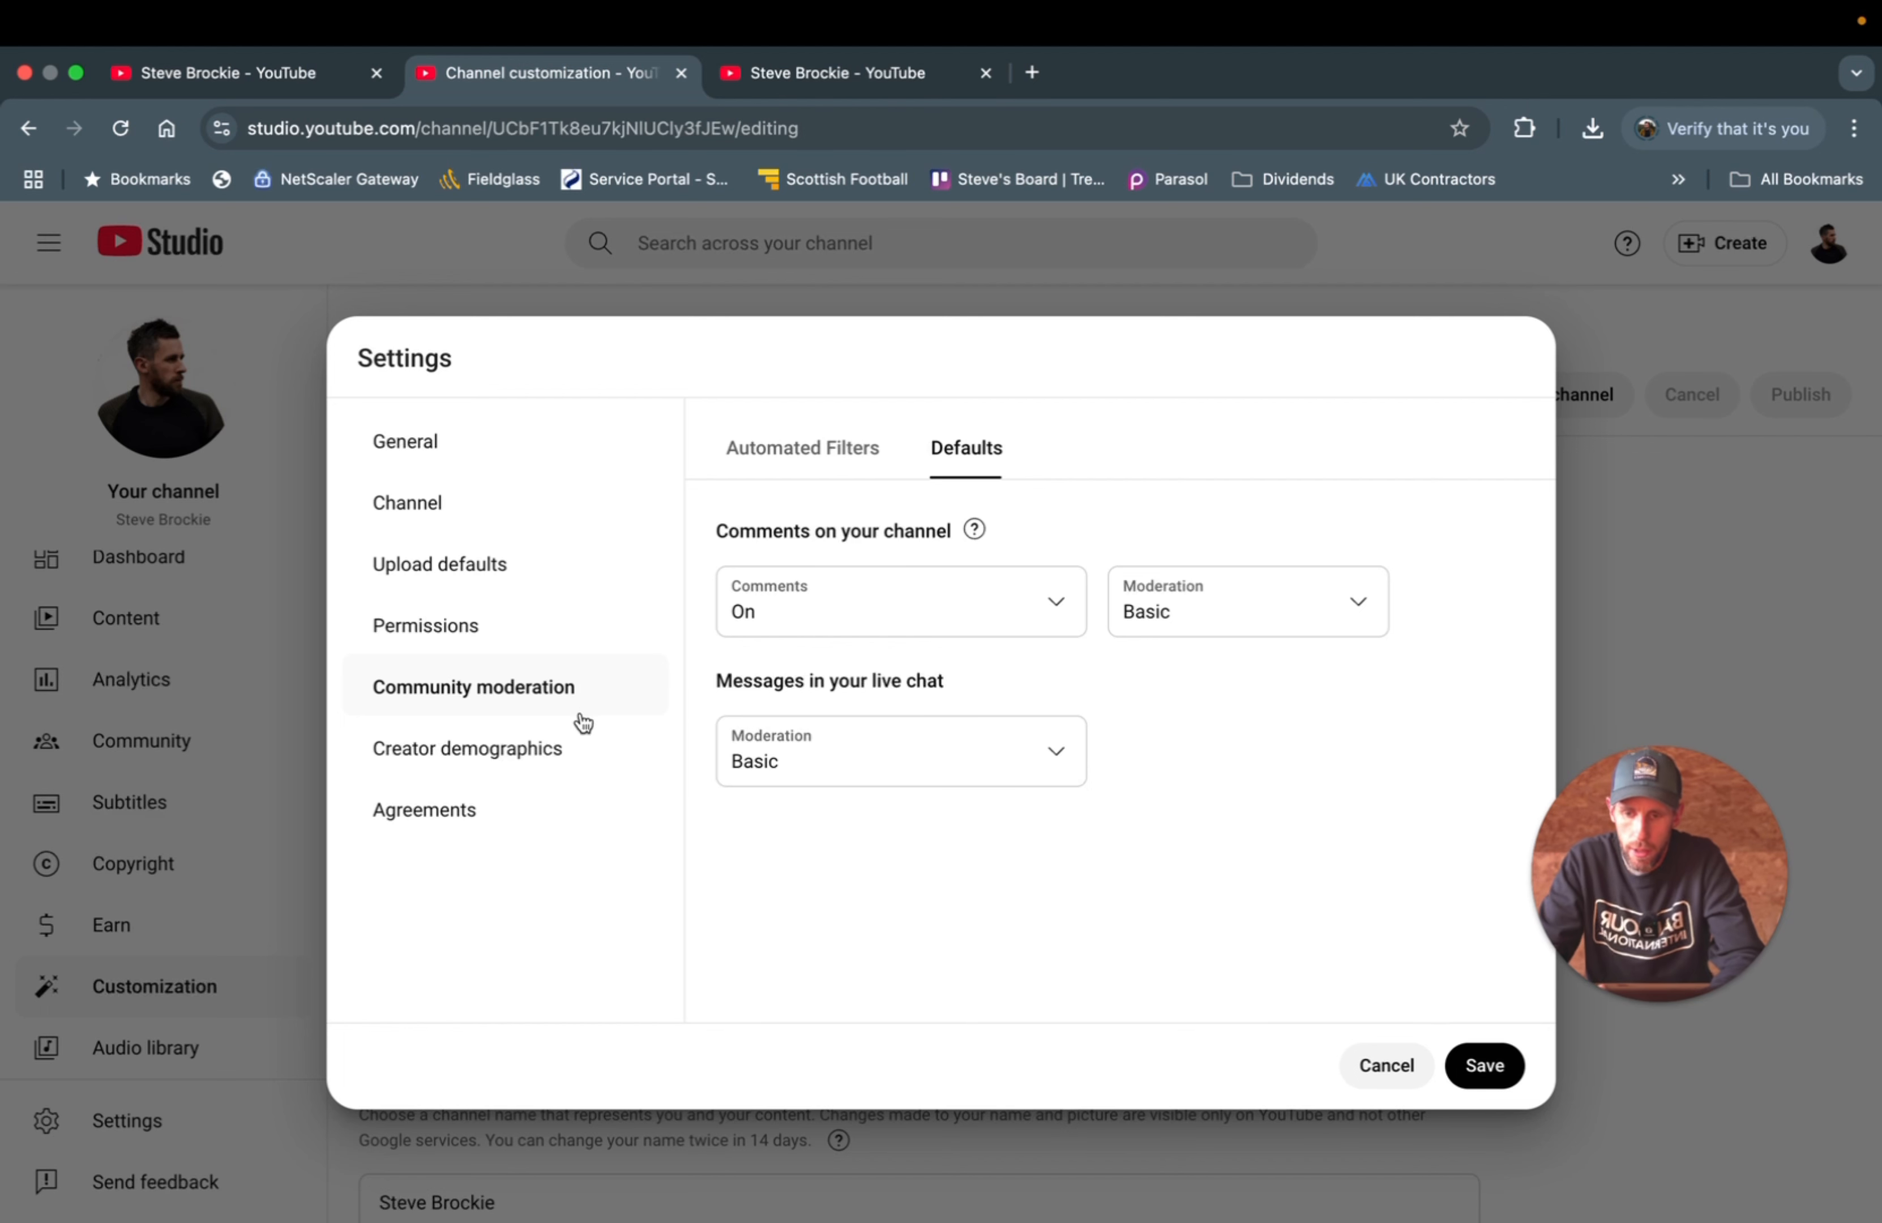
pyautogui.click(517, 747)
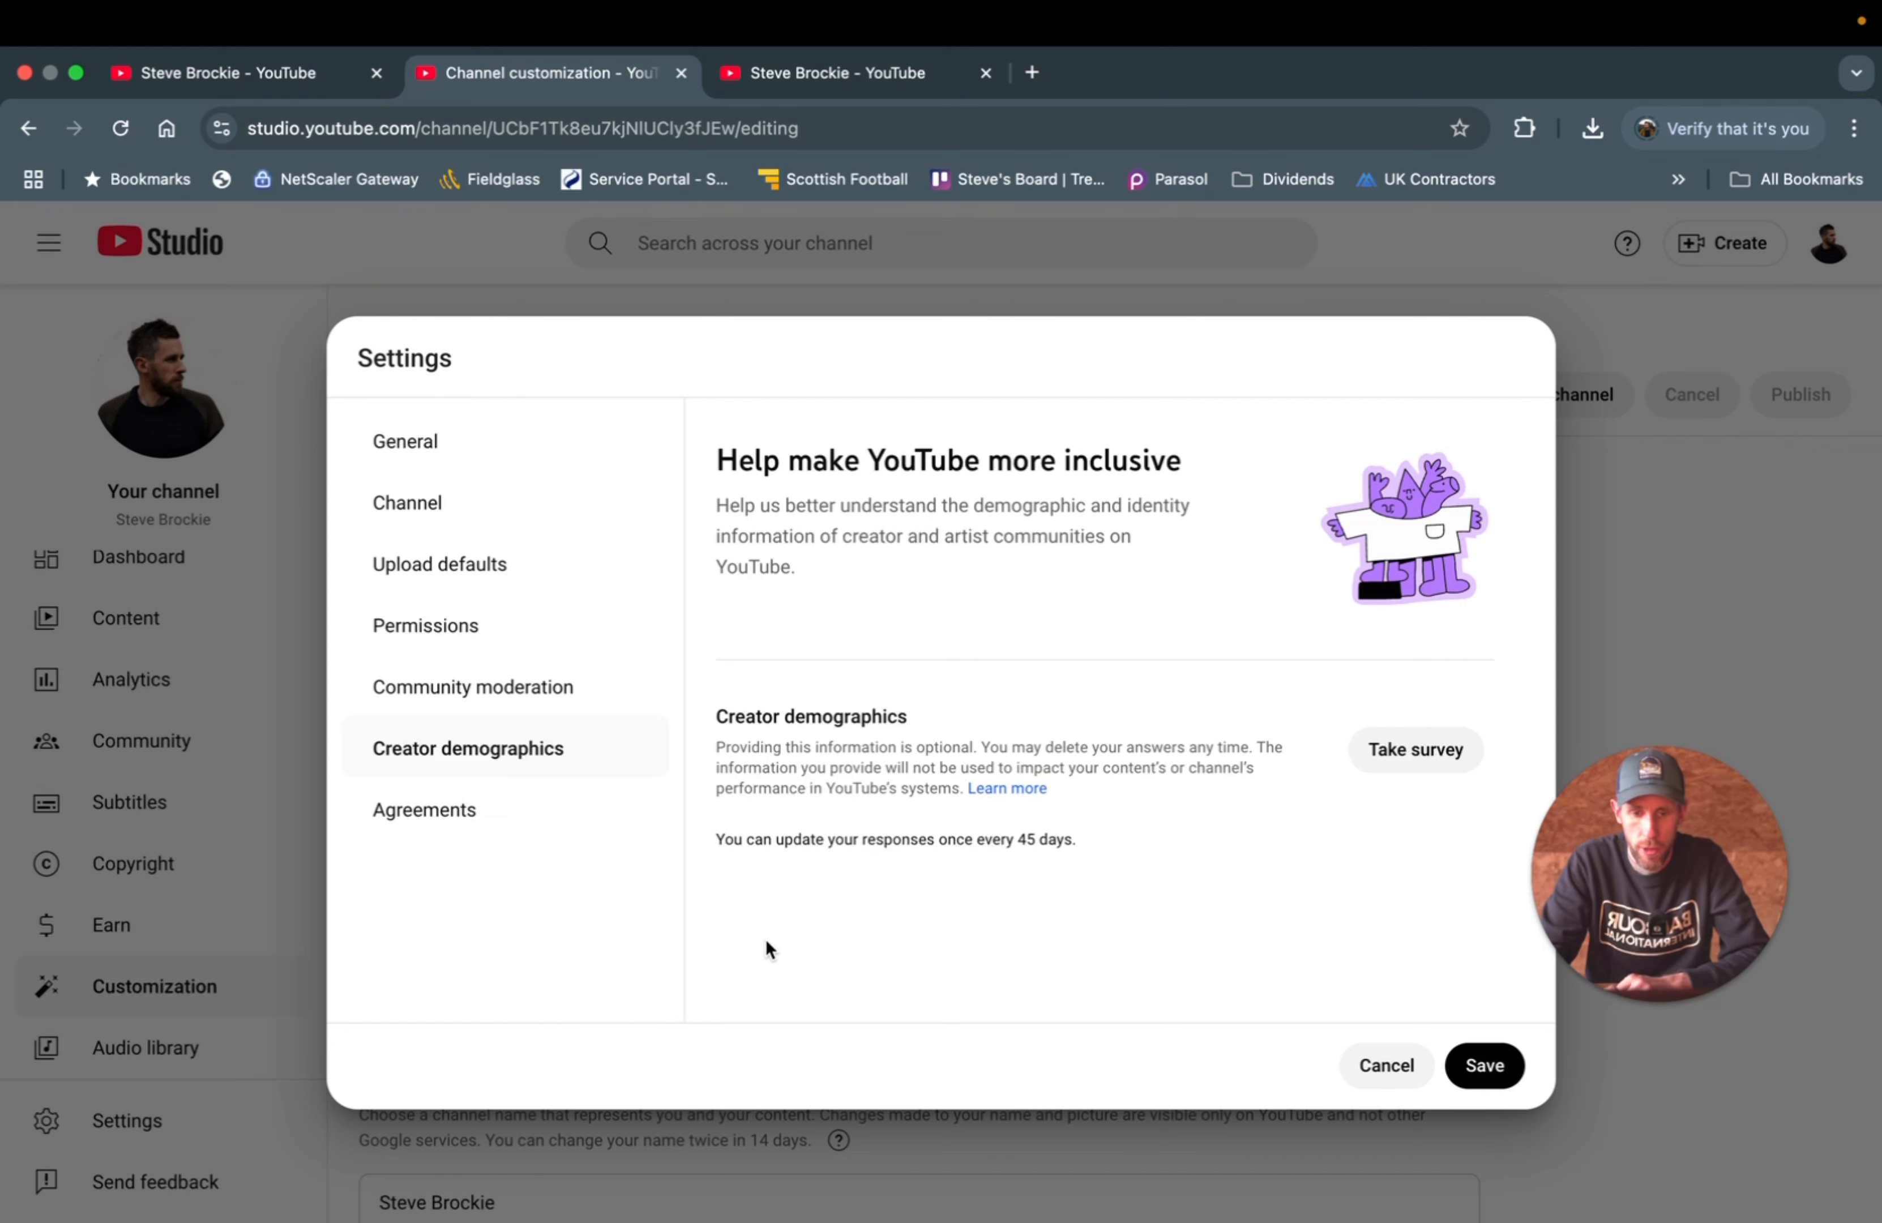
# - Look at the Agreements page, then save all settings changes
pyautogui.click(456, 810)
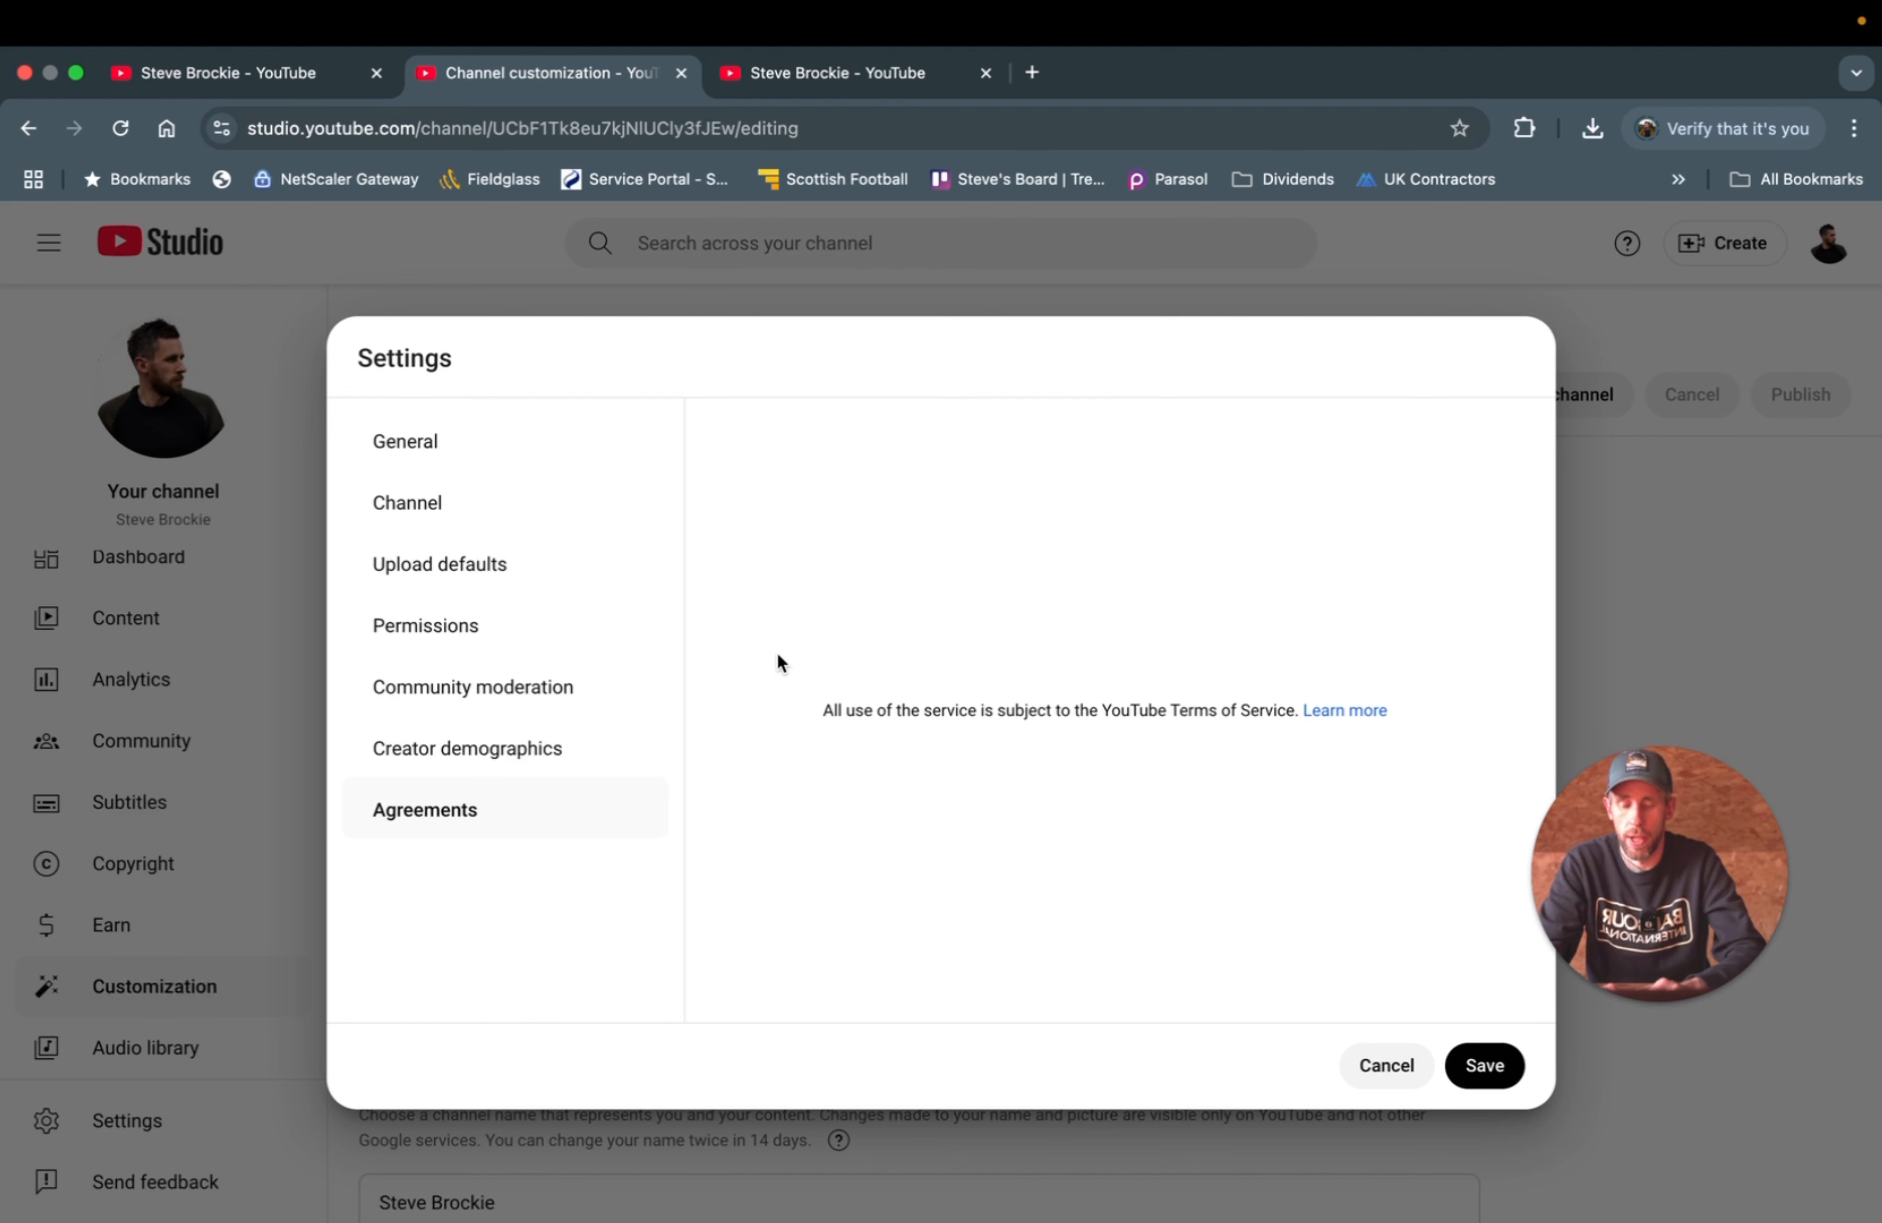
pyautogui.click(1480, 1068)
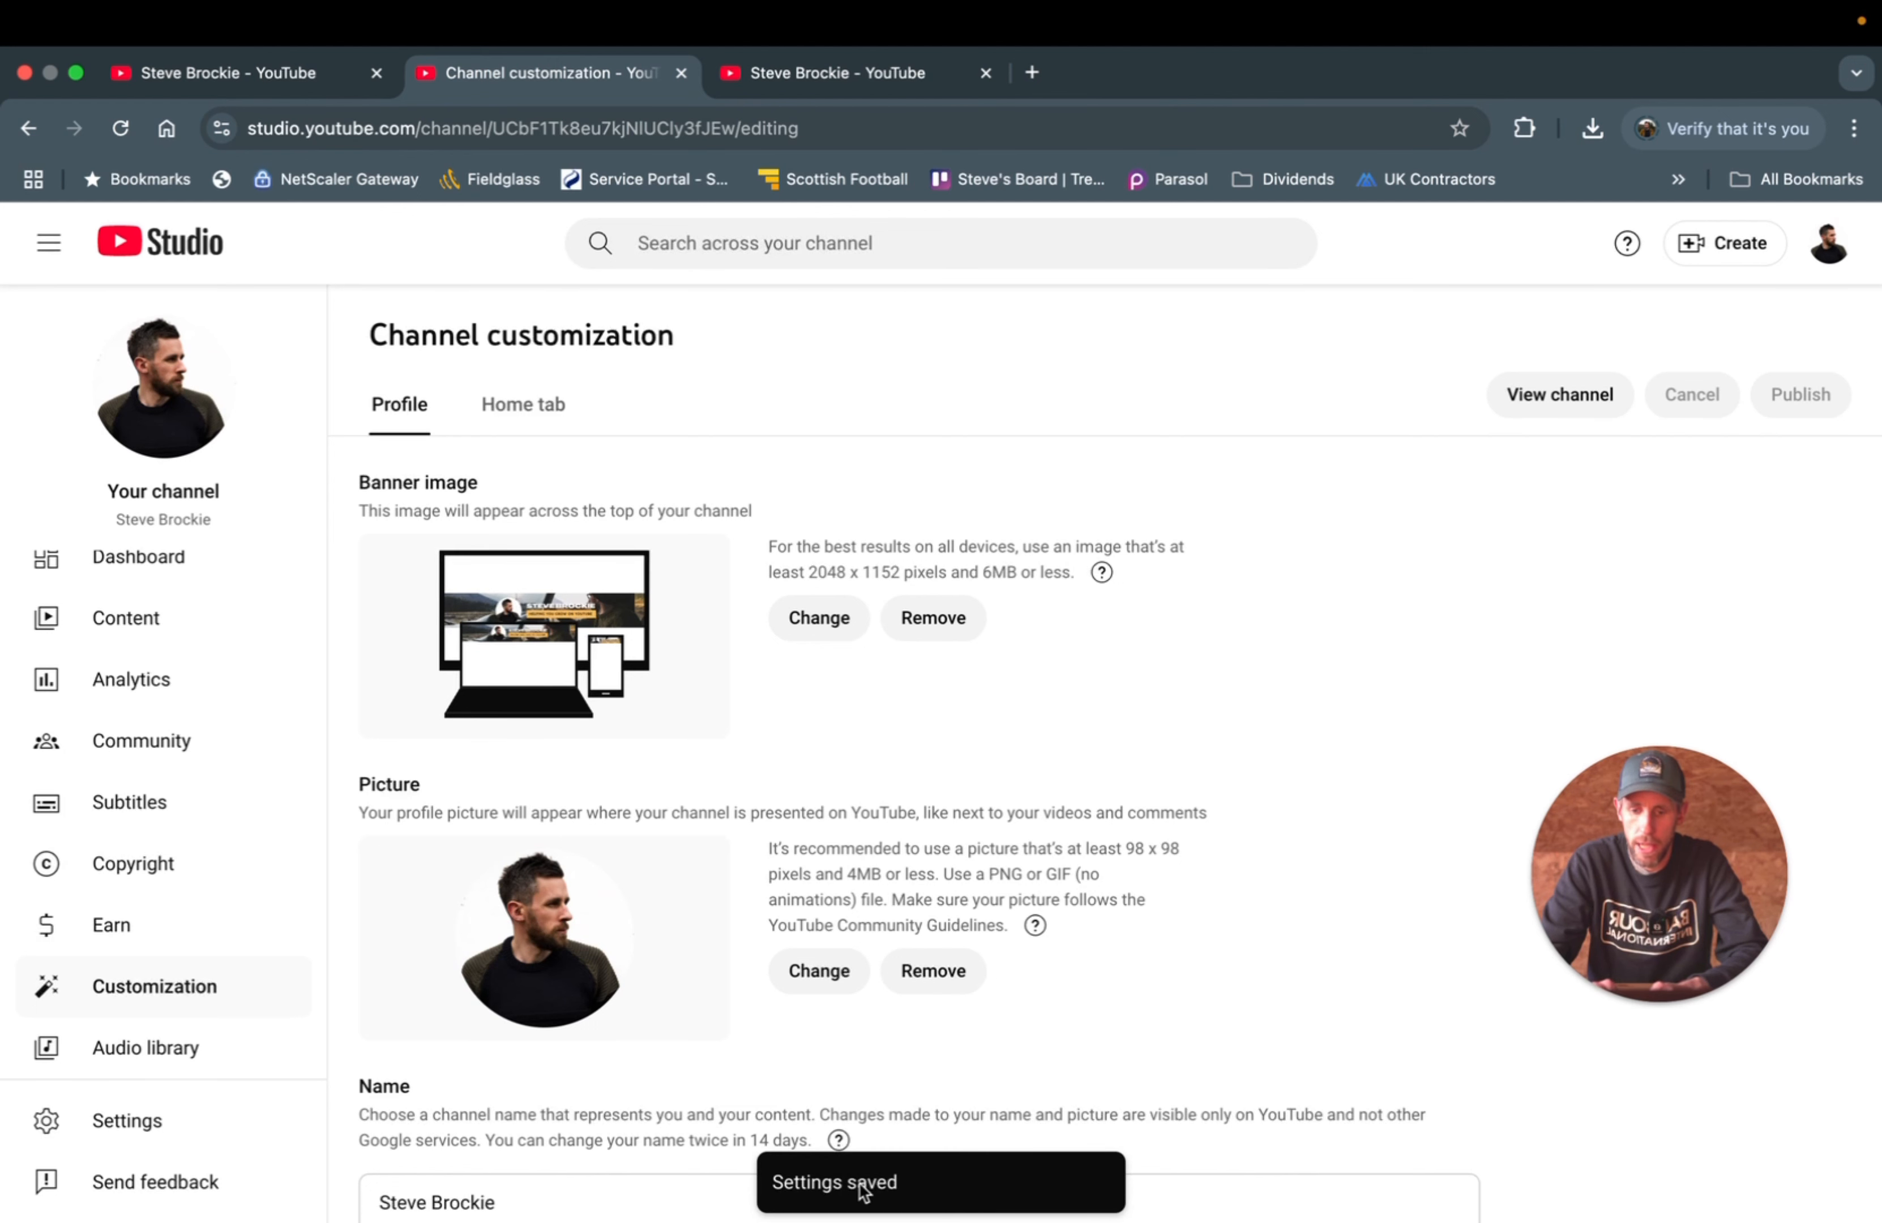
# - Go to Content and choose Create > Upload videos
pyautogui.click(125, 618)
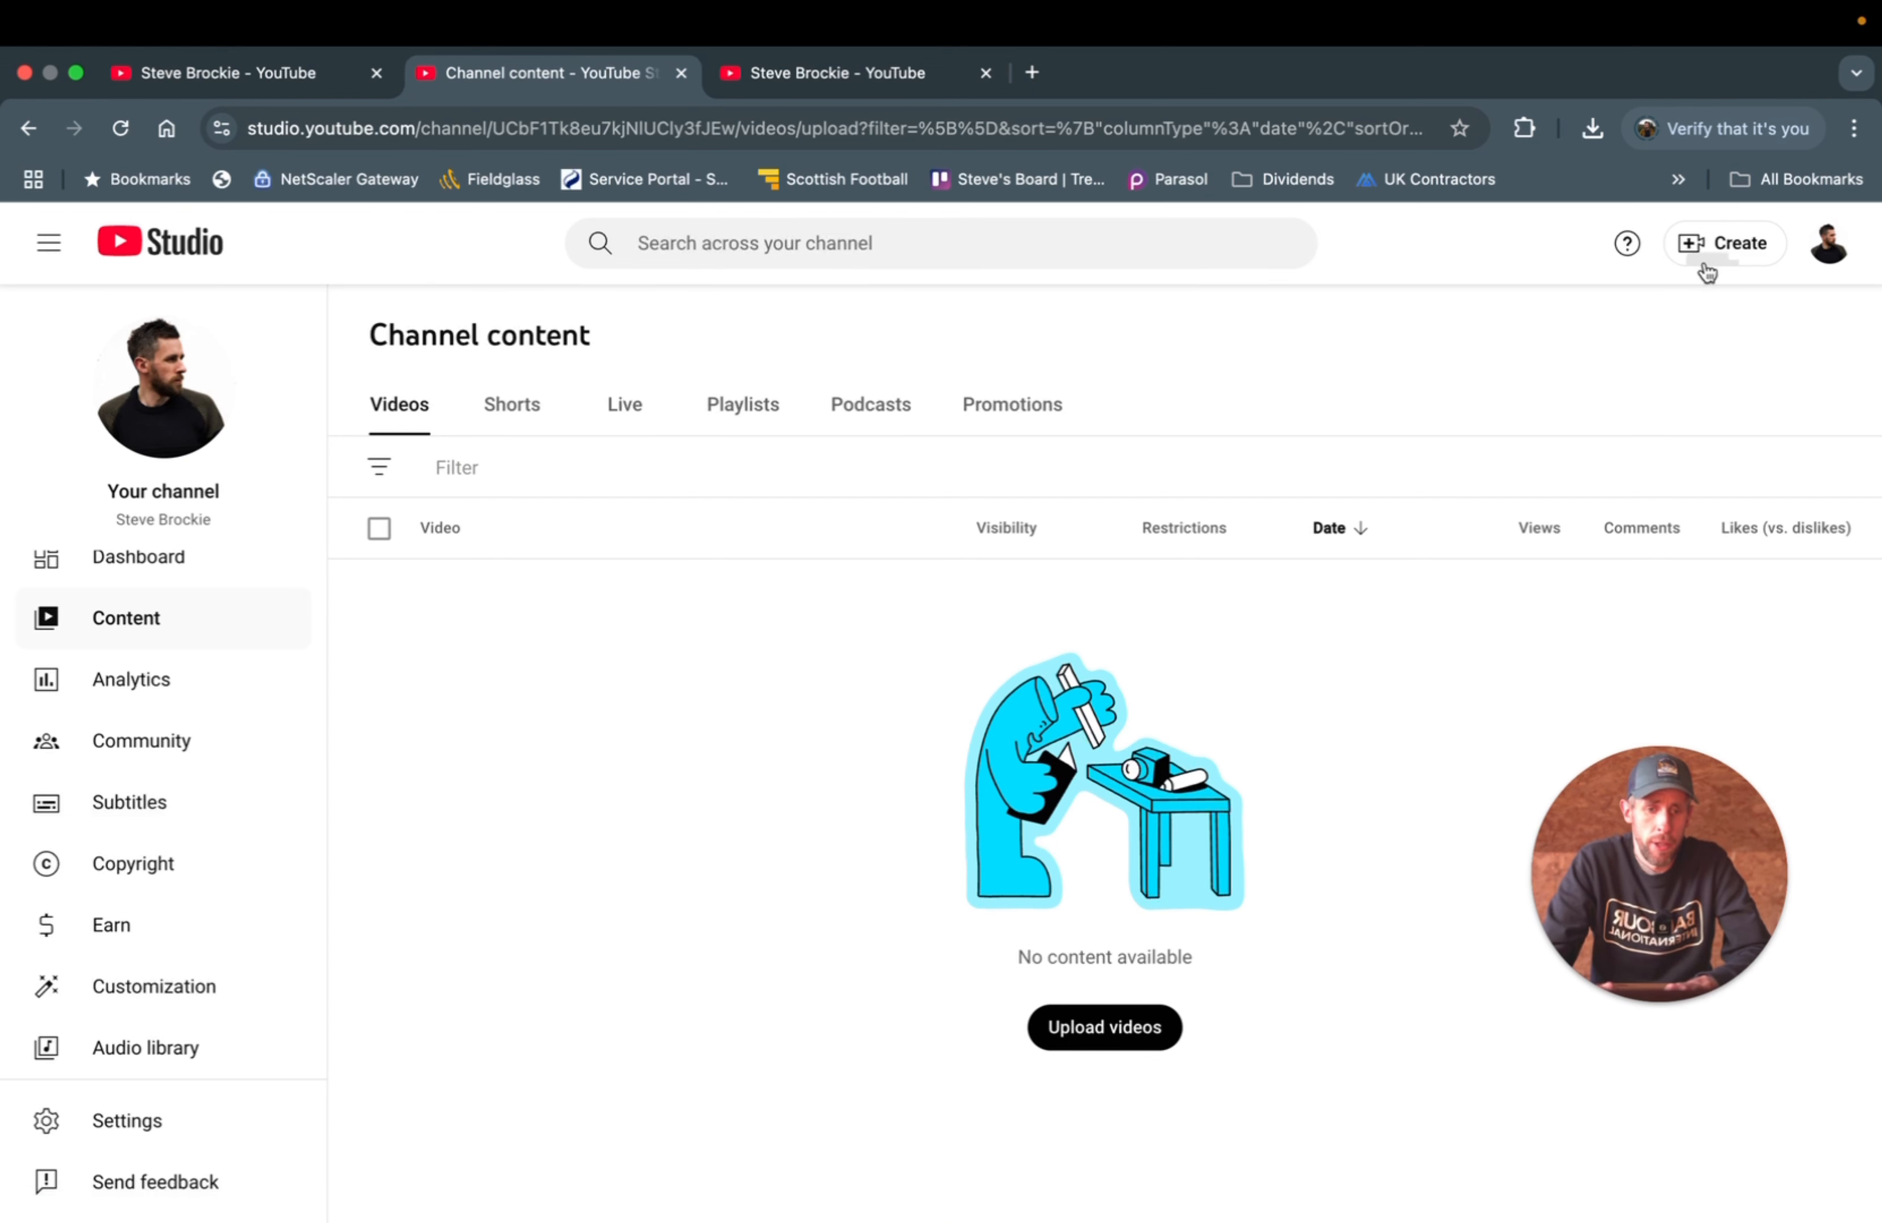
pyautogui.click(1718, 243)
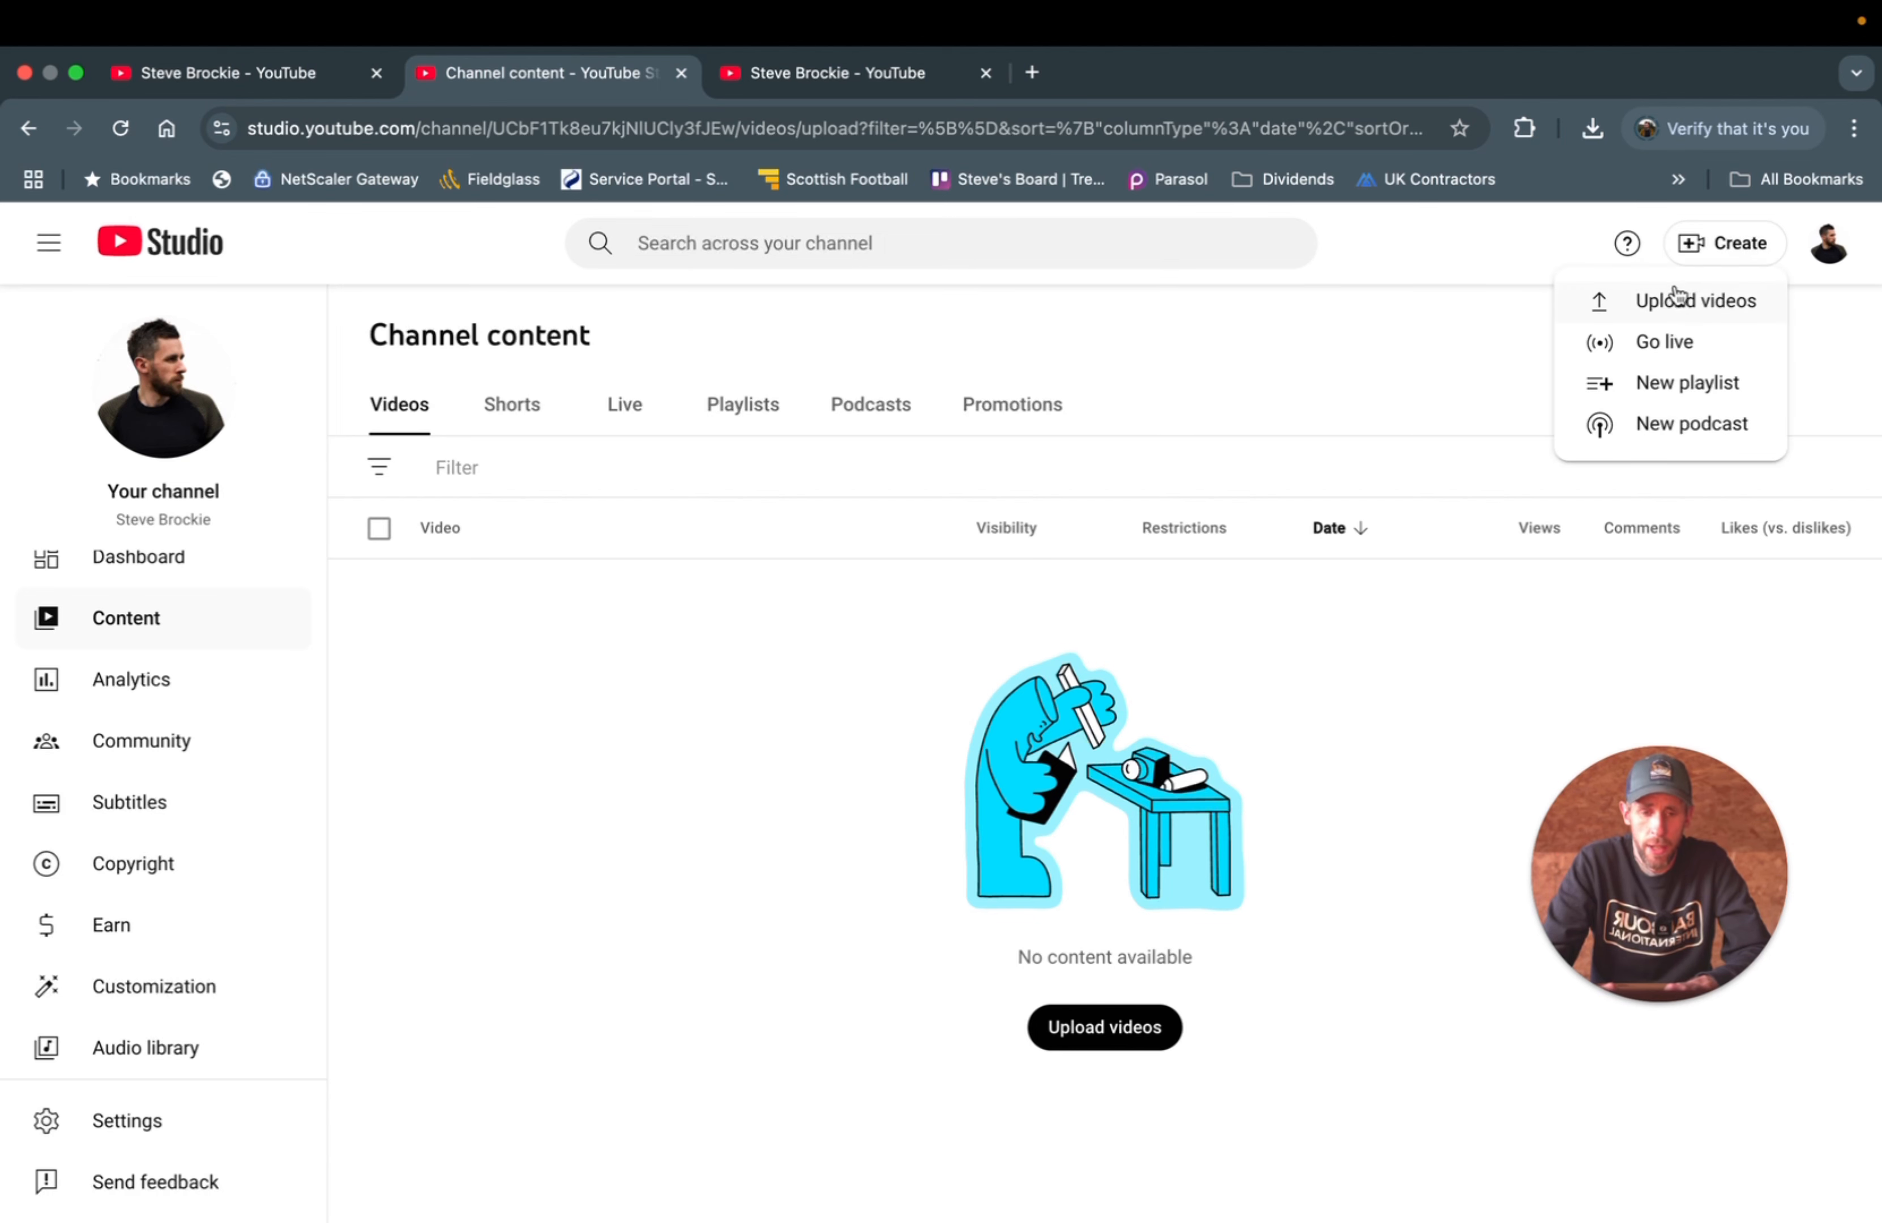
pyautogui.click(1704, 310)
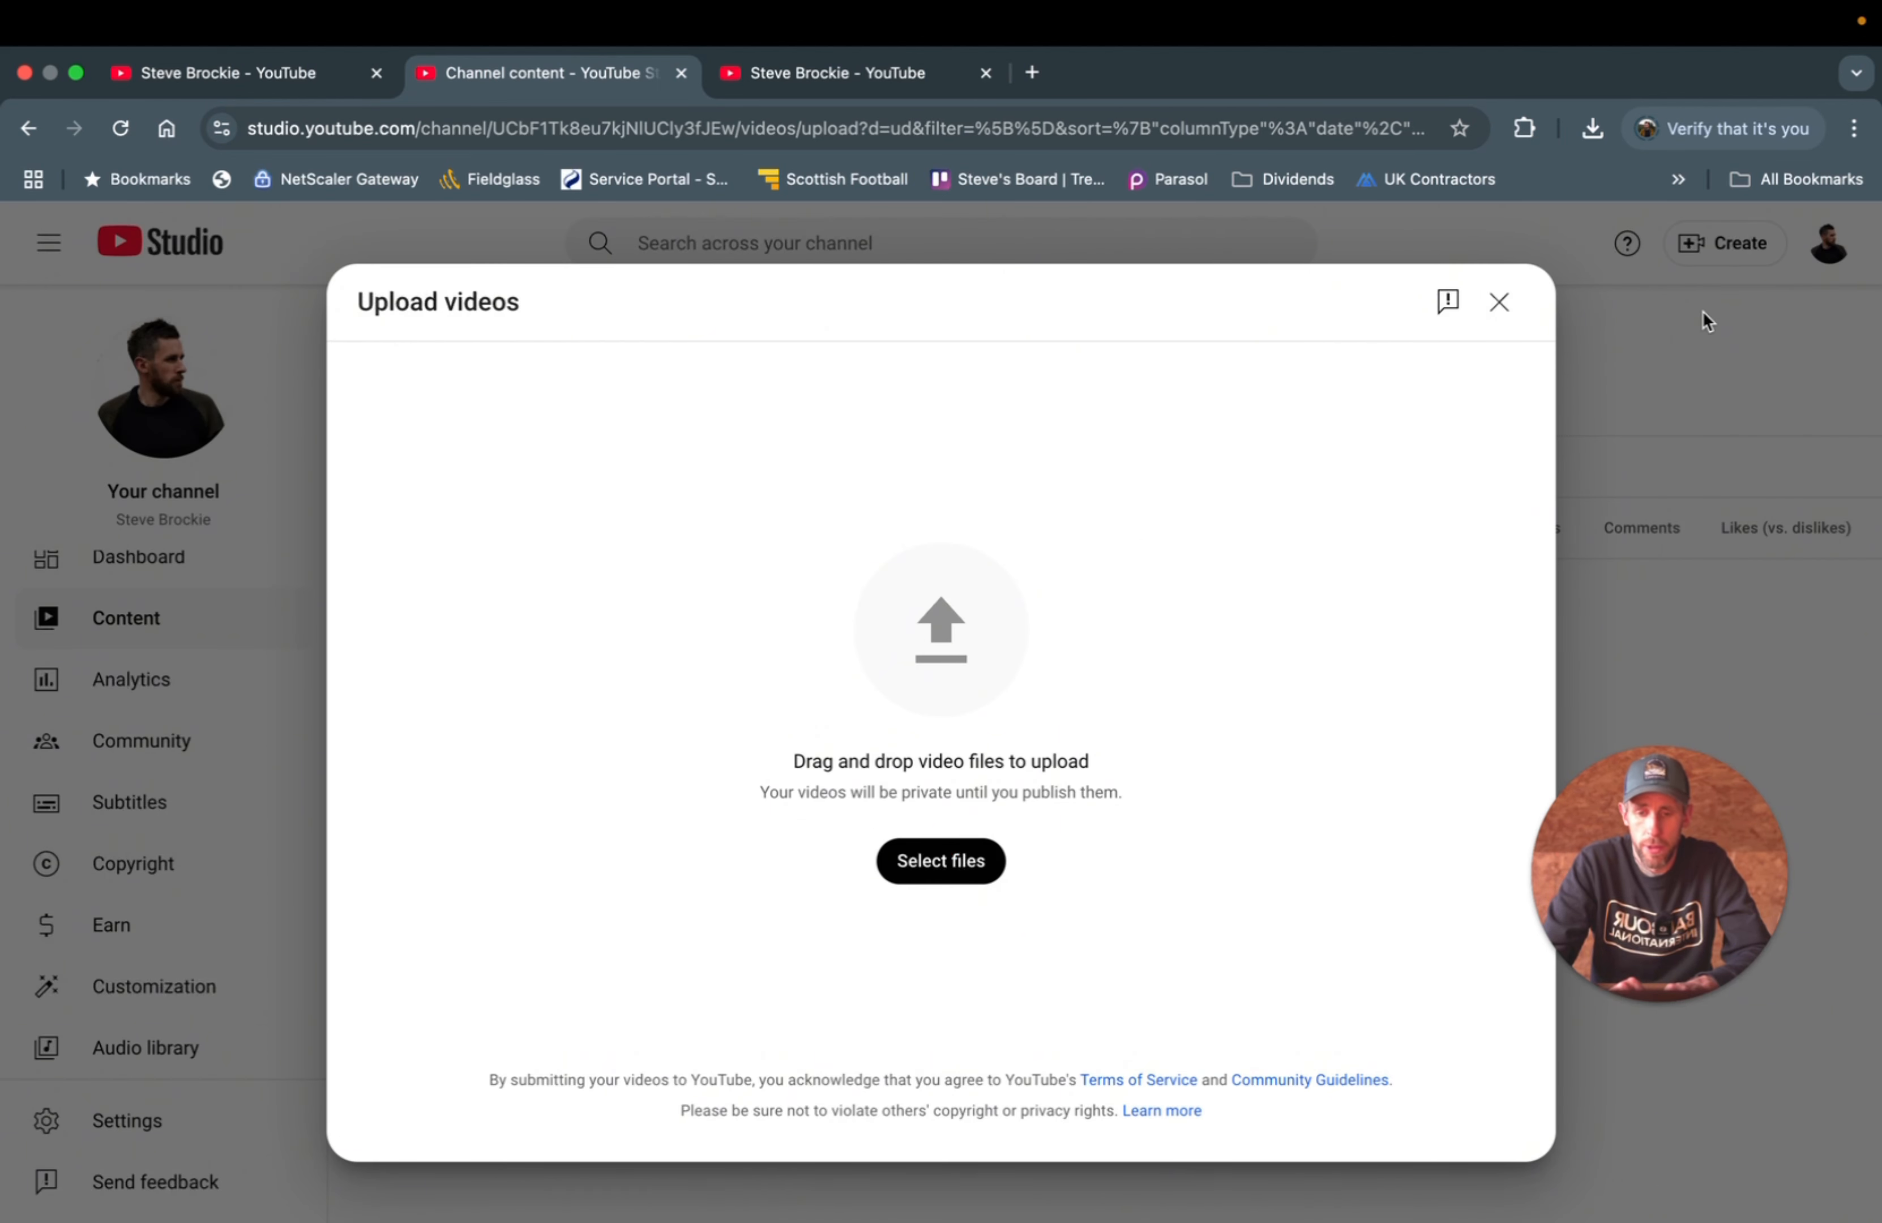